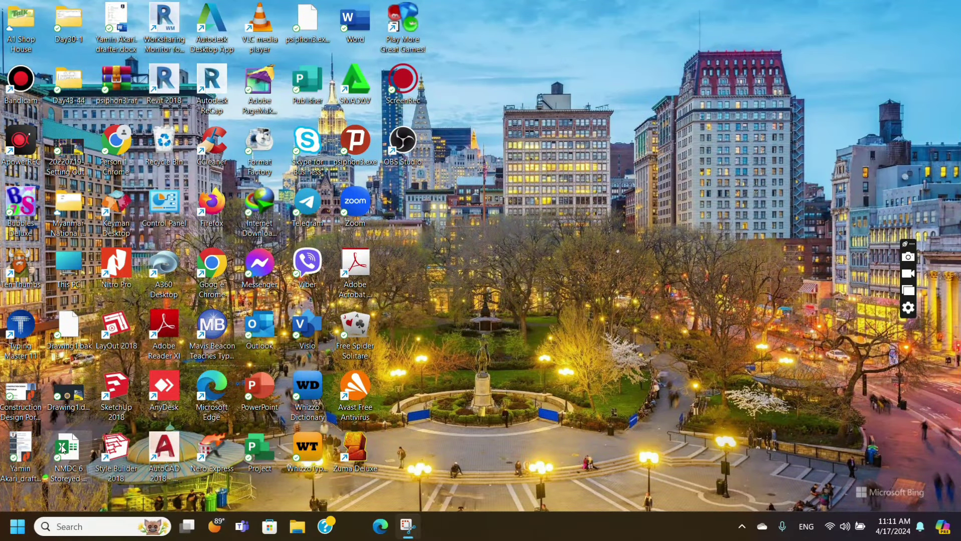
Search the taskbar for 'word' and launch Microsoft Word.
{"action": "left_click", "coordinate": [62, 524]}
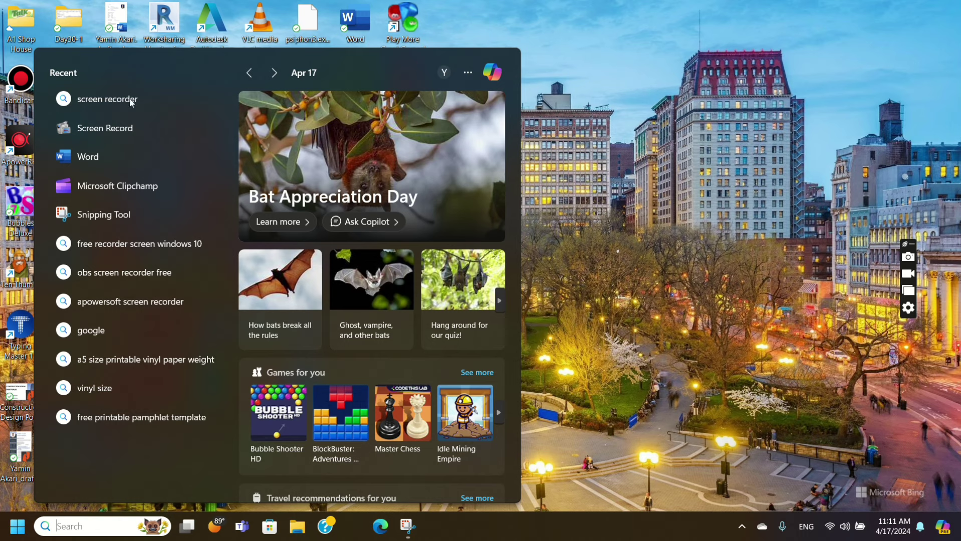
{"action": "mouse_move", "coordinate": [139, 128]}
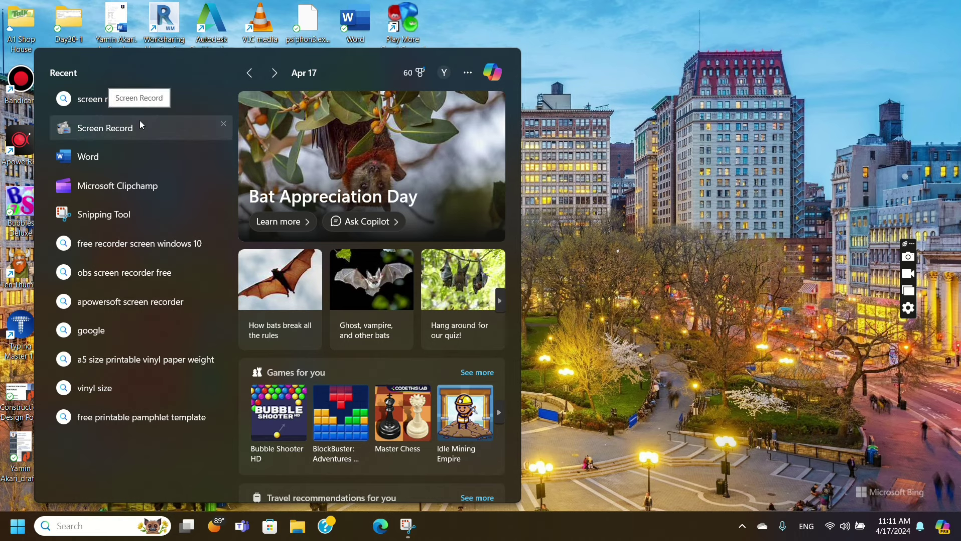
{"action": "type", "text": "word"}
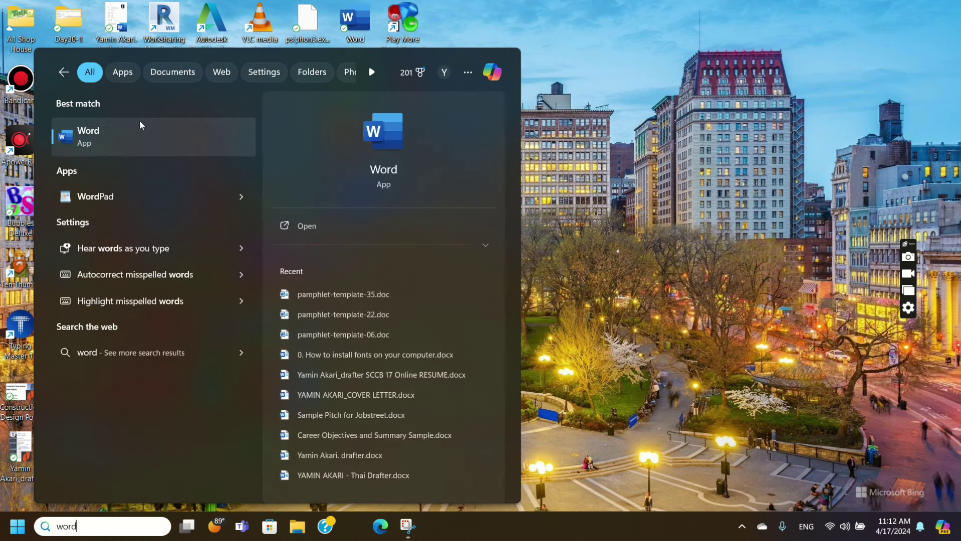
{"action": "key", "text": "Return"}
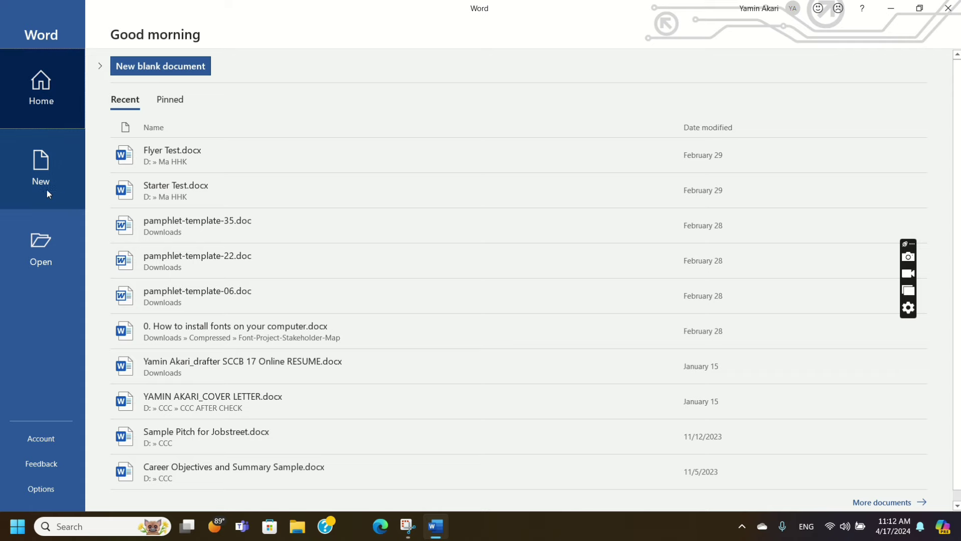
Look through the New, Open and Home pages and the Pinned and Recent lists, ending on the New gallery.
{"action": "left_click", "coordinate": [54, 176]}
{"action": "left_click", "coordinate": [47, 248]}
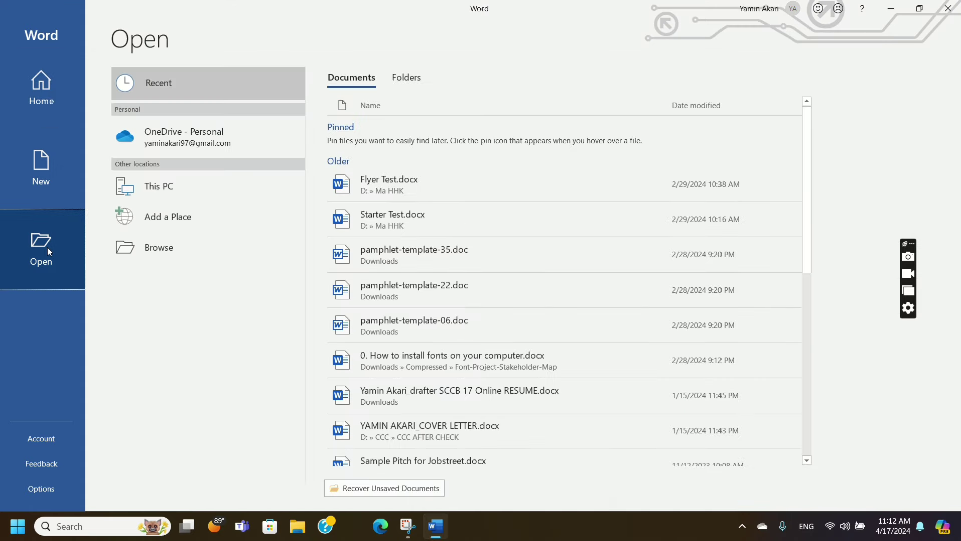
{"action": "left_click", "coordinate": [39, 84]}
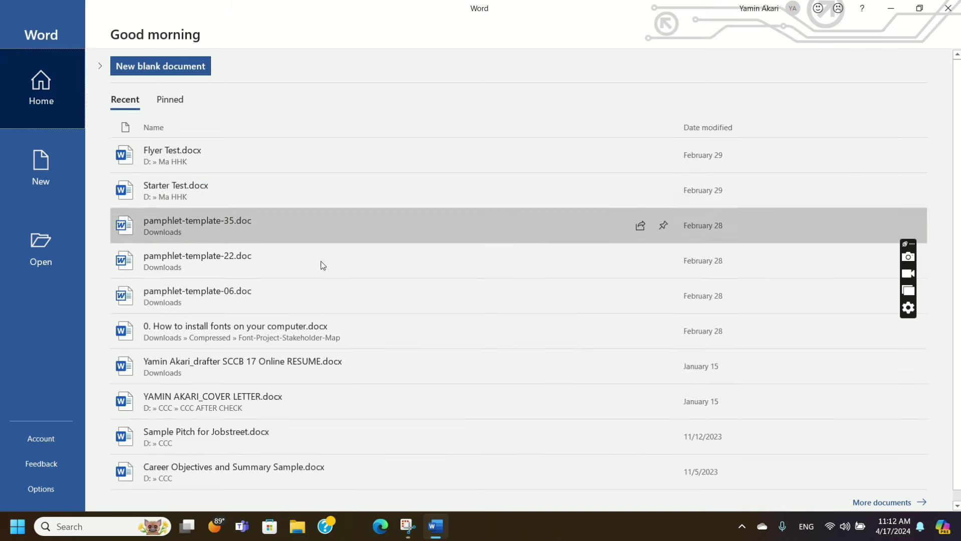
{"action": "scroll", "coordinate": [254, 186], "scroll_direction": "down", "scroll_amount": 1}
{"action": "scroll", "coordinate": [283, 326], "scroll_direction": "up", "scroll_amount": 1}
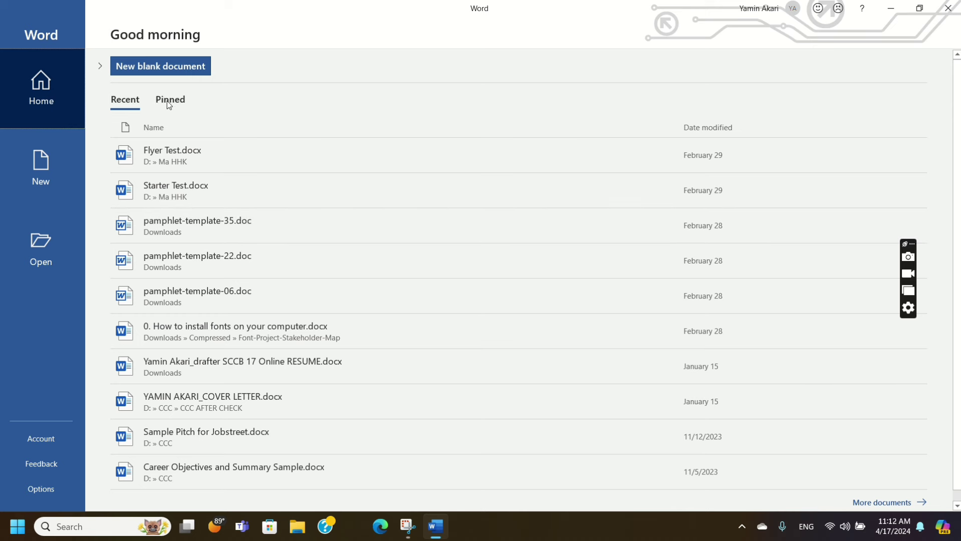
{"action": "left_click", "coordinate": [168, 103]}
{"action": "left_click", "coordinate": [132, 105]}
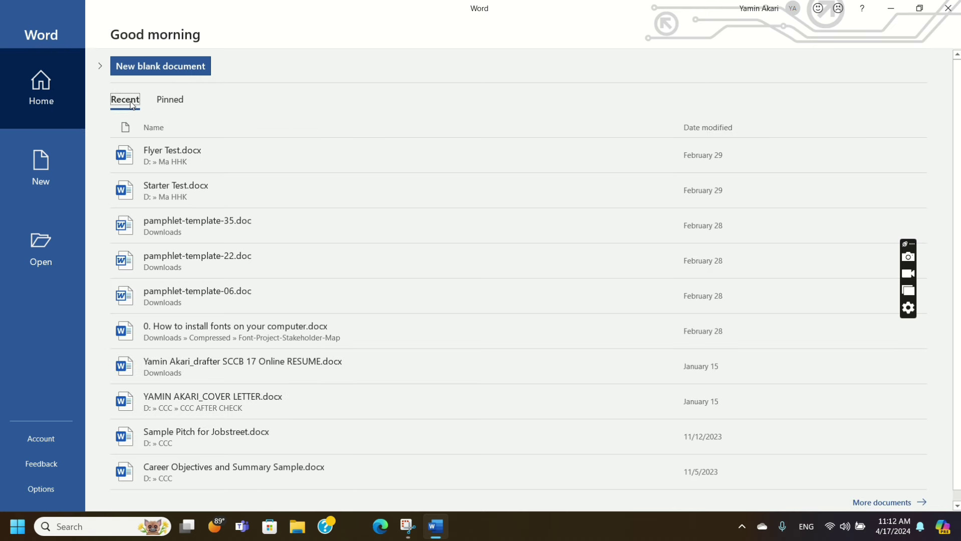
{"action": "left_click", "coordinate": [17, 199]}
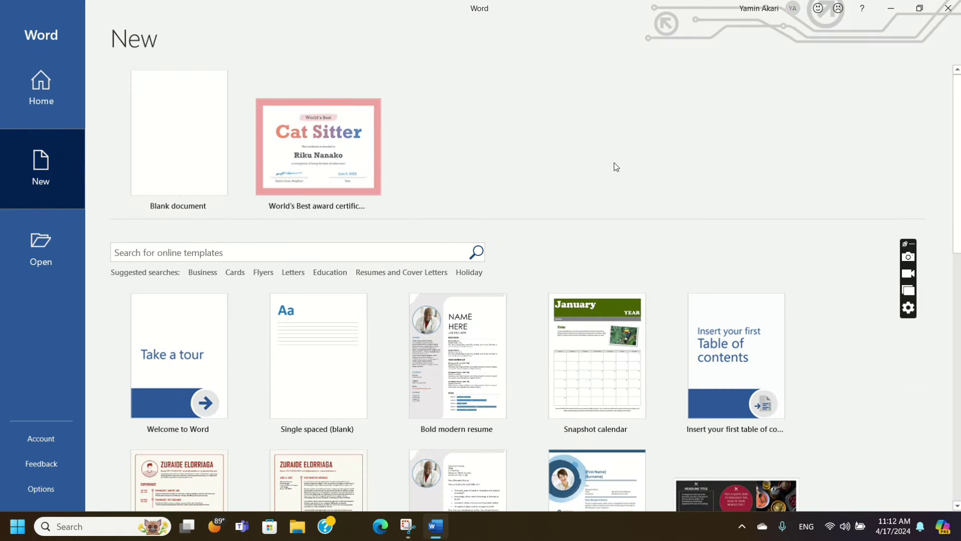
Scroll through the New page templates and search the Business category.
{"action": "scroll", "coordinate": [608, 166], "scroll_direction": "down", "scroll_amount": 3}
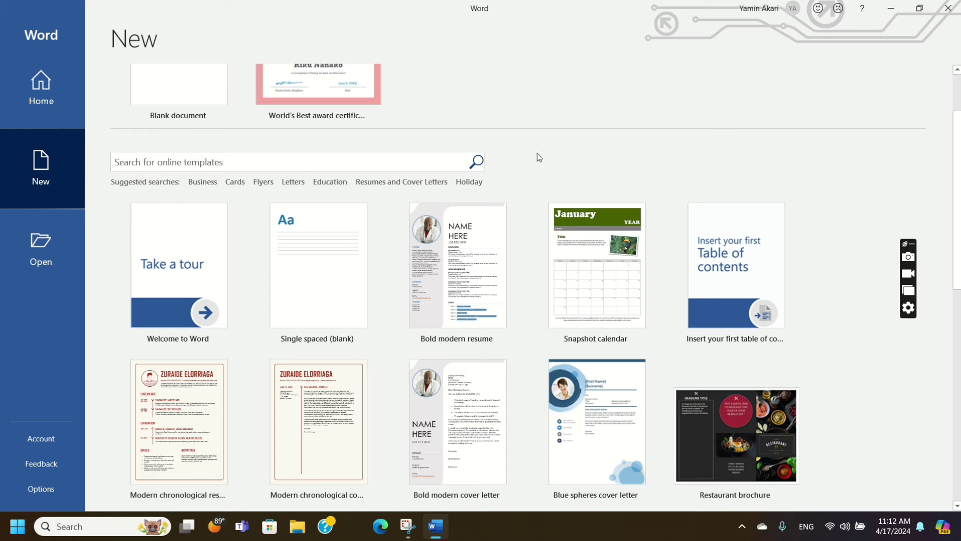
{"action": "scroll", "coordinate": [486, 230], "scroll_direction": "down", "scroll_amount": 2}
{"action": "scroll", "coordinate": [485, 230], "scroll_direction": "up", "scroll_amount": 3}
{"action": "scroll", "coordinate": [480, 233], "scroll_direction": "down", "scroll_amount": 4}
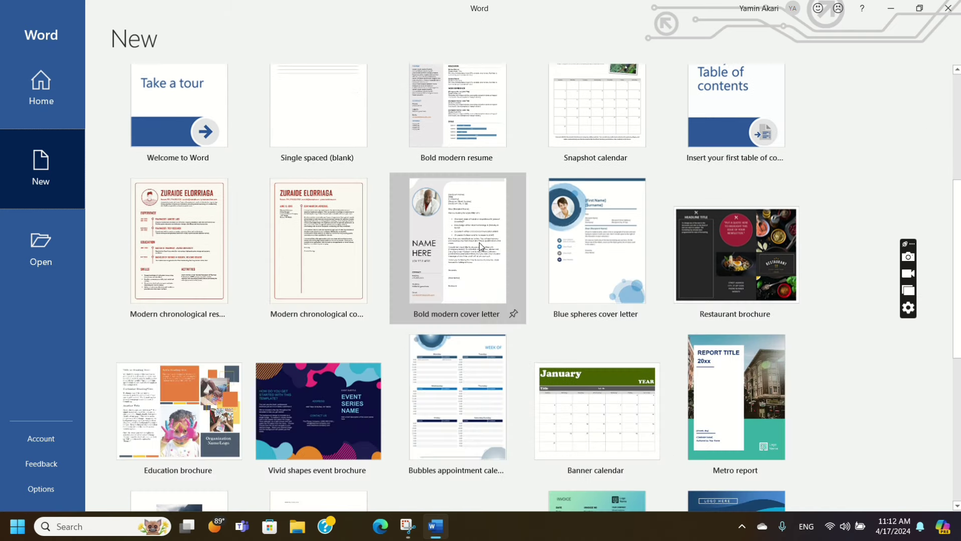
{"action": "scroll", "coordinate": [480, 243], "scroll_direction": "down", "scroll_amount": 2}
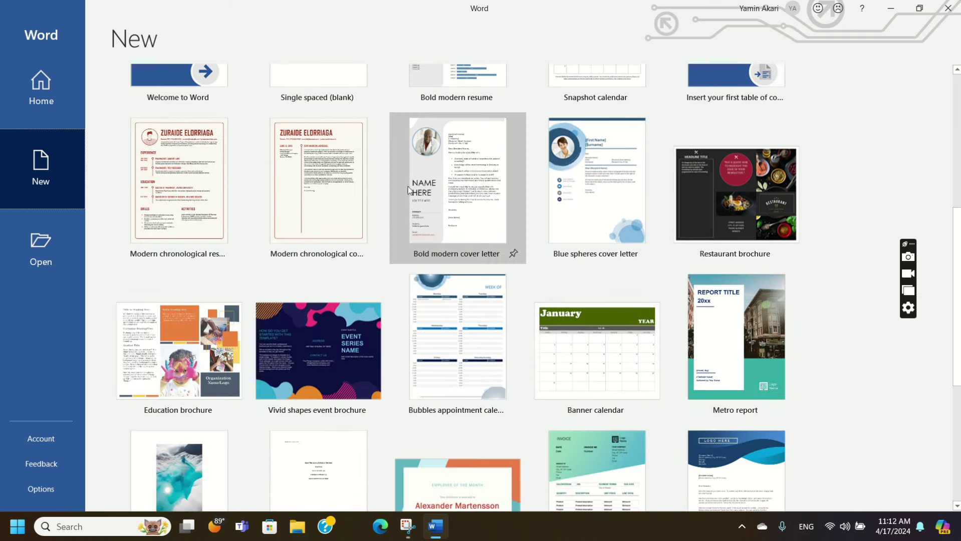
{"action": "scroll", "coordinate": [545, 208], "scroll_direction": "up", "scroll_amount": 6}
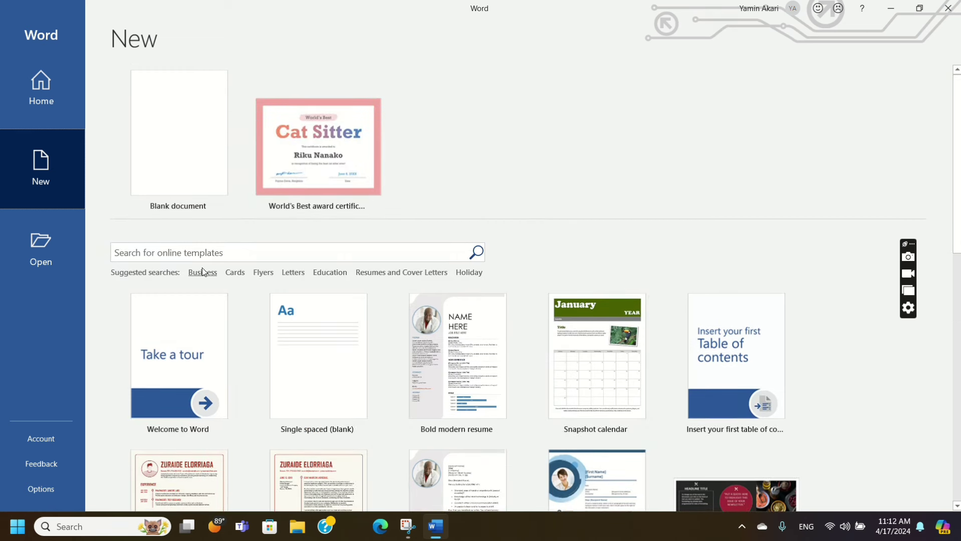
{"action": "scroll", "coordinate": [203, 272], "scroll_direction": "down", "scroll_amount": 1}
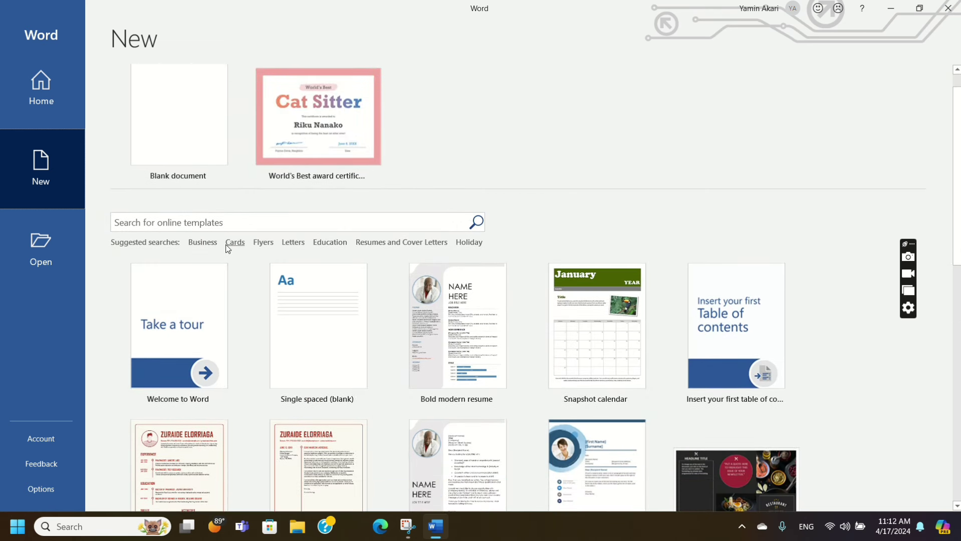
{"action": "scroll", "coordinate": [228, 249], "scroll_direction": "down", "scroll_amount": 1}
{"action": "left_click", "coordinate": [194, 184]}
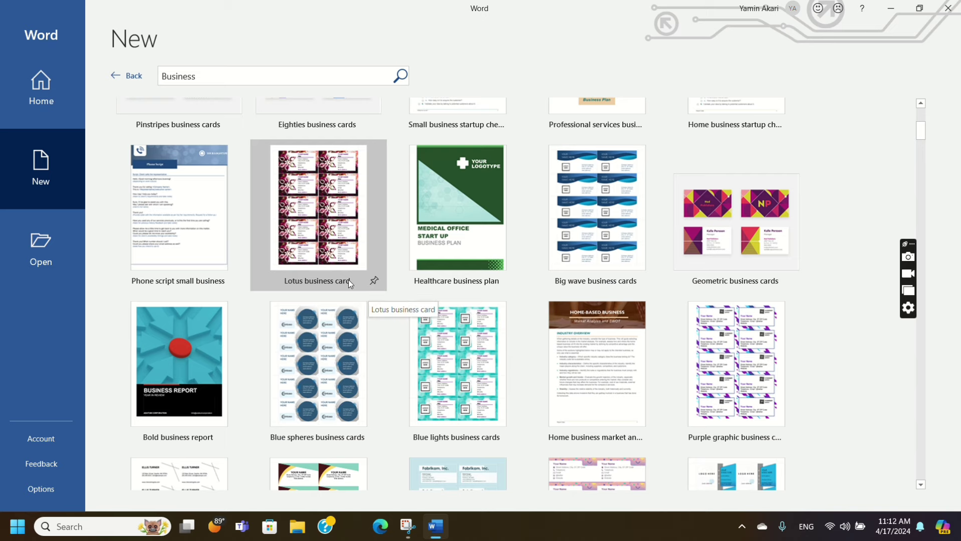
Browse the Business results, then search the templates for 'Cards'.
{"action": "scroll", "coordinate": [476, 264], "scroll_direction": "down", "scroll_amount": 2}
{"action": "scroll", "coordinate": [475, 264], "scroll_direction": "down", "scroll_amount": 1}
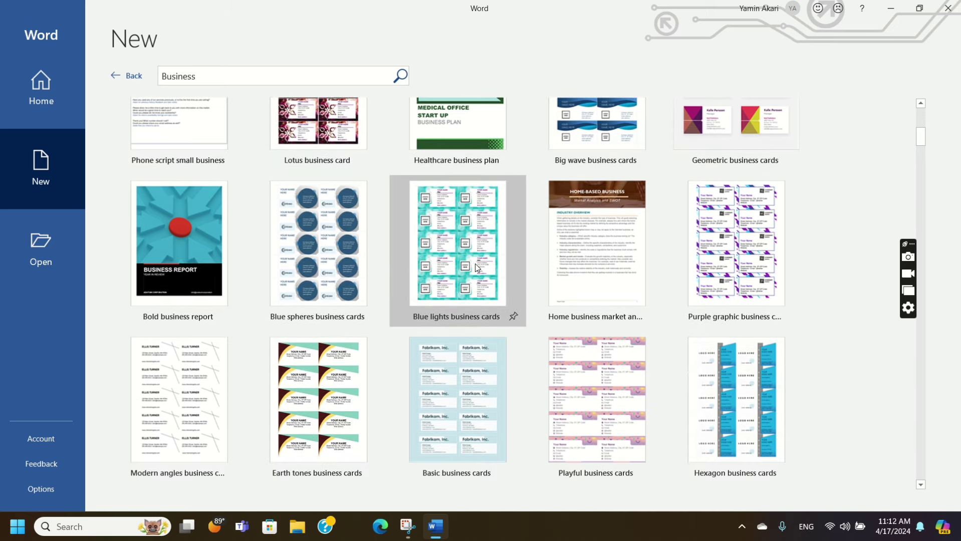
{"action": "scroll", "coordinate": [476, 263], "scroll_direction": "down", "scroll_amount": 3}
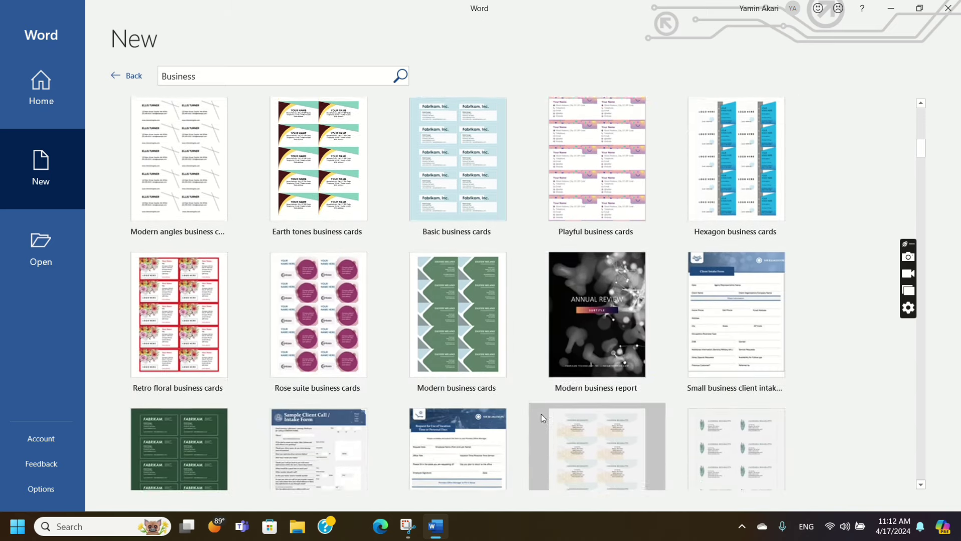
{"action": "scroll", "coordinate": [541, 415], "scroll_direction": "down", "scroll_amount": 1}
{"action": "scroll", "coordinate": [541, 409], "scroll_direction": "up", "scroll_amount": 3}
{"action": "triple_click", "coordinate": [275, 76]}
{"action": "type", "text": "Cards"}
{"action": "key", "text": "Return"}
Scroll through the Cards template results, then go back to the main New page.
{"action": "scroll", "coordinate": [329, 350], "scroll_direction": "down", "scroll_amount": 3}
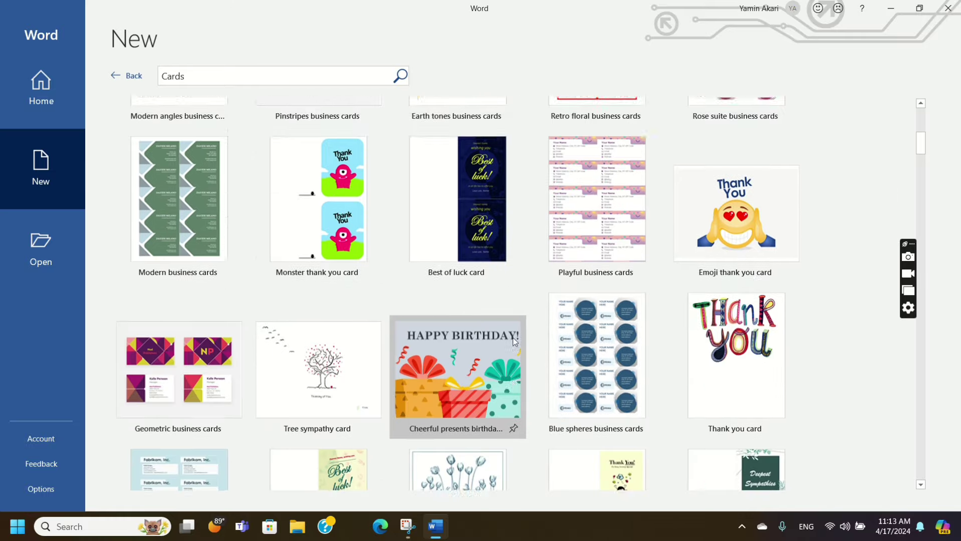
{"action": "scroll", "coordinate": [511, 334], "scroll_direction": "down", "scroll_amount": 3}
{"action": "scroll", "coordinate": [485, 338], "scroll_direction": "down", "scroll_amount": 1}
{"action": "scroll", "coordinate": [485, 339], "scroll_direction": "down", "scroll_amount": 3}
{"action": "scroll", "coordinate": [484, 336], "scroll_direction": "down", "scroll_amount": 3}
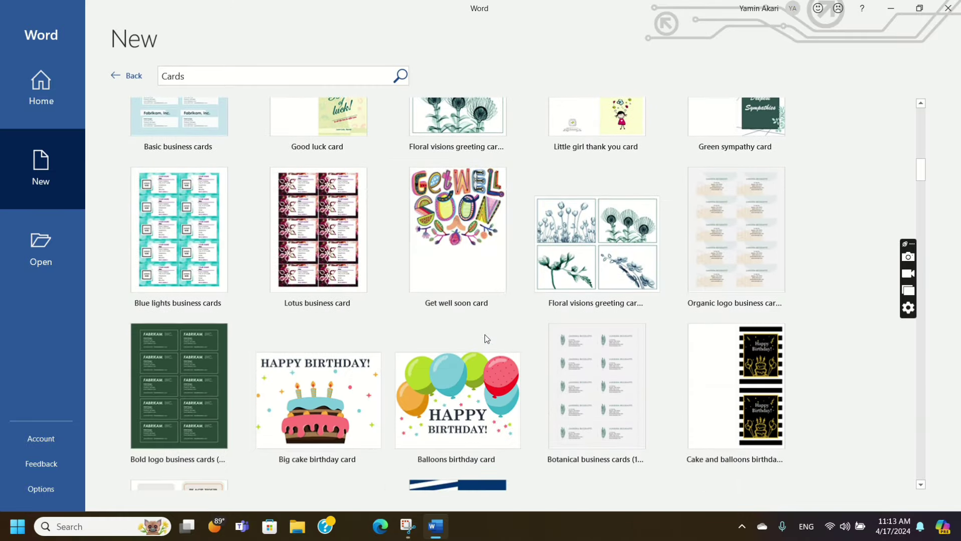
{"action": "scroll", "coordinate": [489, 337], "scroll_direction": "up", "scroll_amount": 3}
{"action": "scroll", "coordinate": [493, 341], "scroll_direction": "up", "scroll_amount": 3}
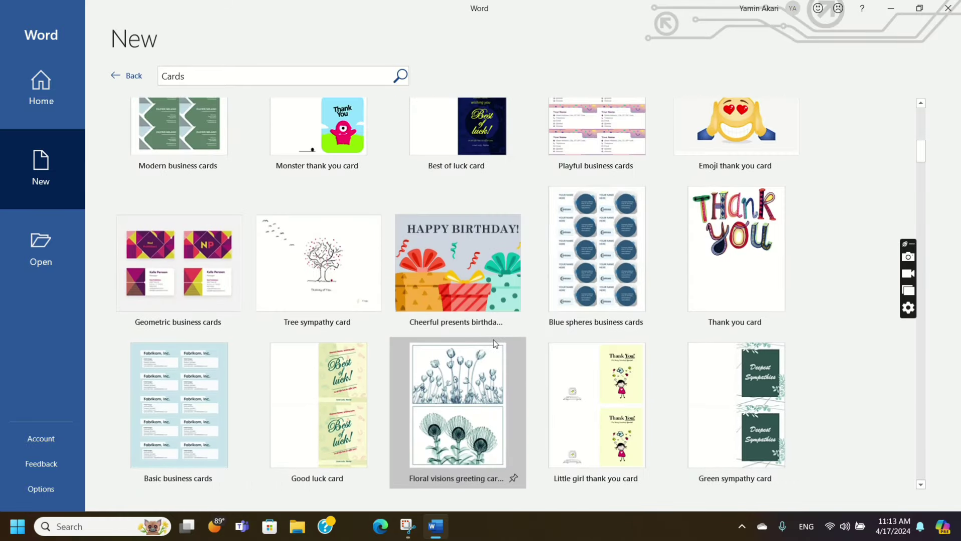
{"action": "scroll", "coordinate": [493, 344], "scroll_direction": "down", "scroll_amount": 3}
{"action": "scroll", "coordinate": [405, 435], "scroll_direction": "down", "scroll_amount": 2}
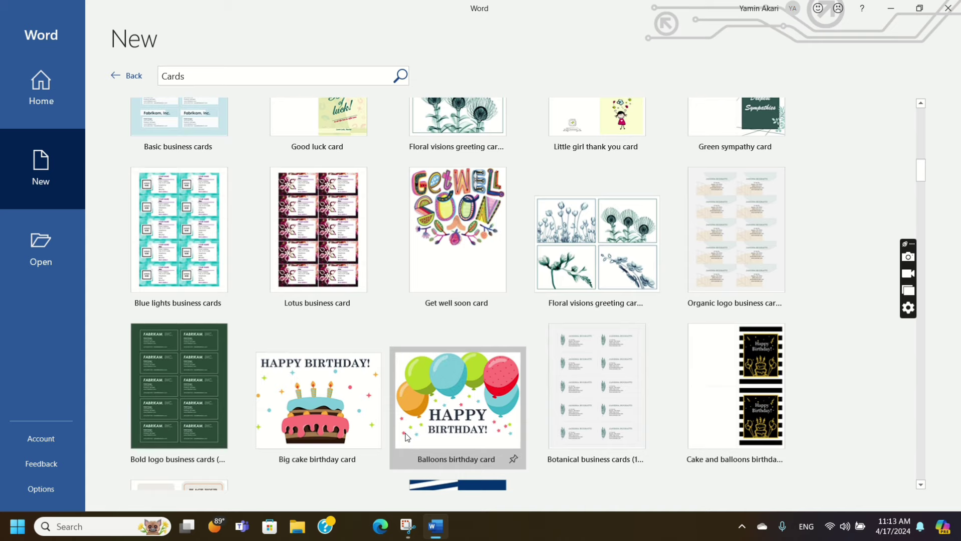
{"action": "scroll", "coordinate": [405, 436], "scroll_direction": "down", "scroll_amount": 2}
{"action": "scroll", "coordinate": [484, 241], "scroll_direction": "up", "scroll_amount": 2}
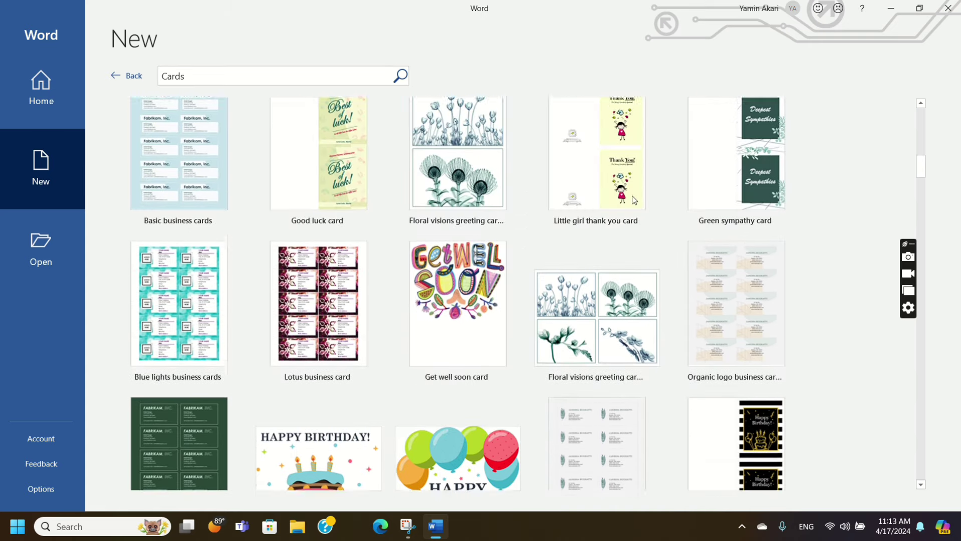
{"action": "scroll", "coordinate": [484, 244], "scroll_direction": "up", "scroll_amount": 3}
{"action": "scroll", "coordinate": [614, 234], "scroll_direction": "up", "scroll_amount": 3}
{"action": "scroll", "coordinate": [633, 181], "scroll_direction": "up", "scroll_amount": 2}
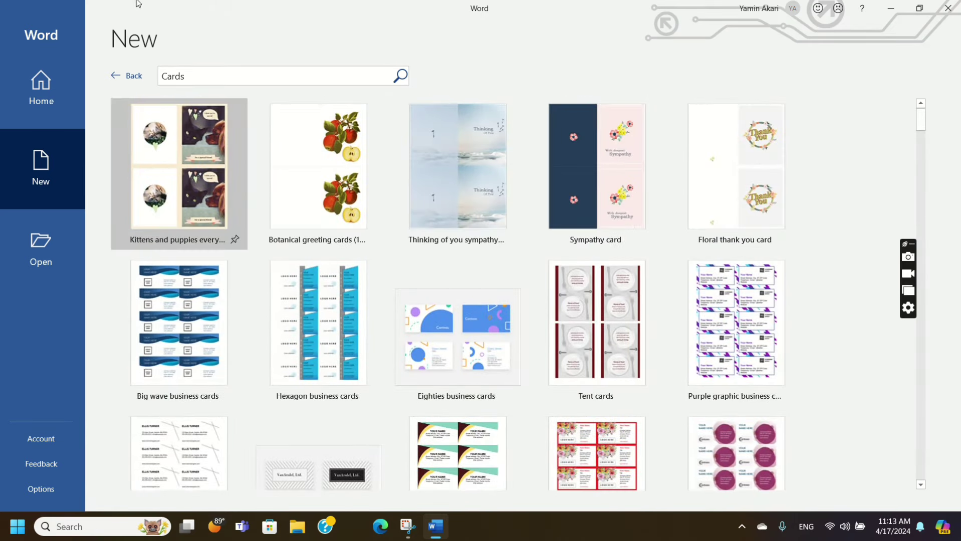
{"action": "left_click", "coordinate": [118, 81]}
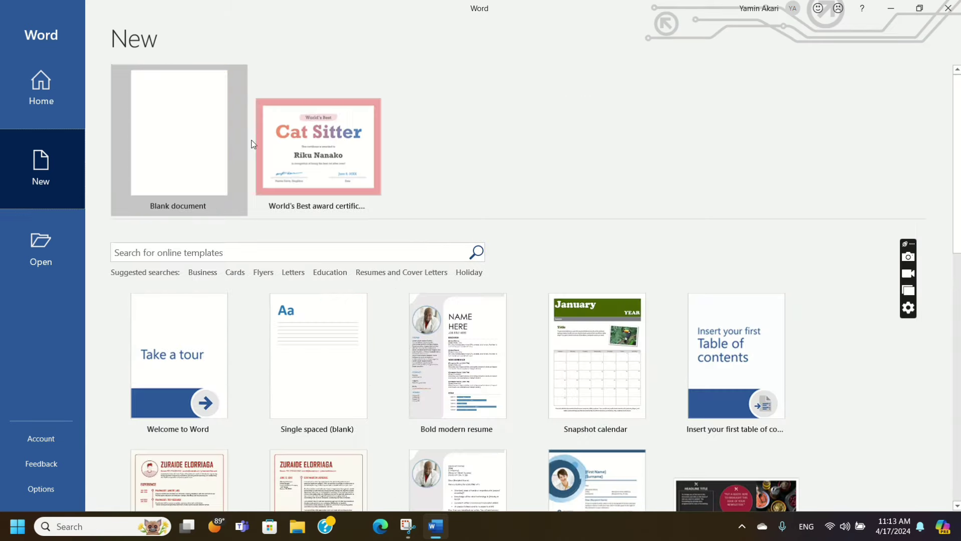
Search the Flyers category, browse party invitation and sports day flyers, then return to the New page.
{"action": "left_click", "coordinate": [264, 272]}
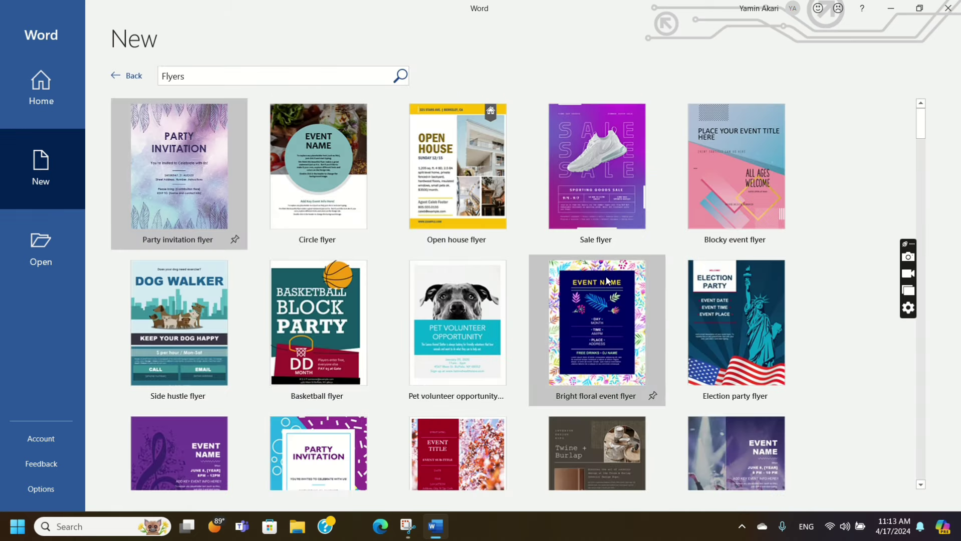
{"action": "scroll", "coordinate": [607, 281], "scroll_direction": "down", "scroll_amount": 2}
{"action": "scroll", "coordinate": [576, 176], "scroll_direction": "up", "scroll_amount": 2}
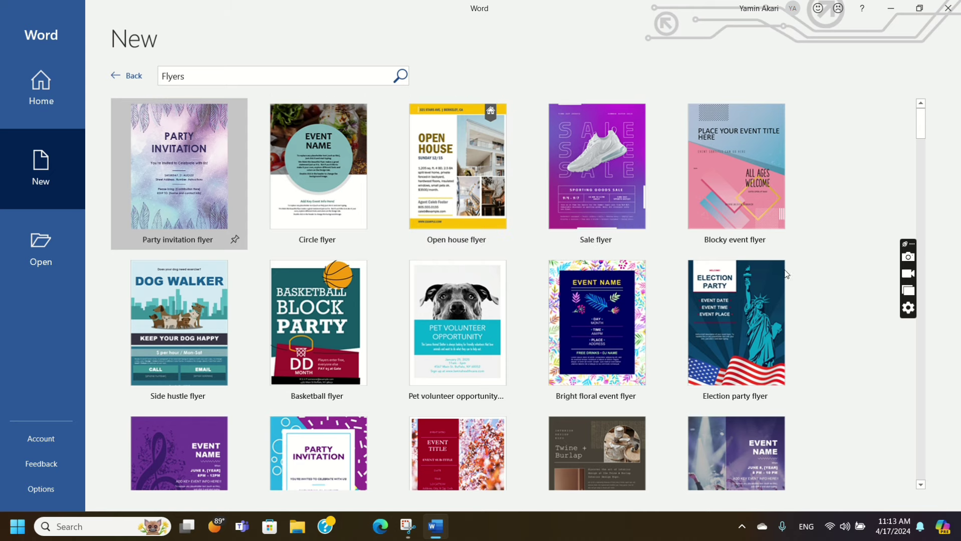
{"action": "scroll", "coordinate": [703, 282], "scroll_direction": "down", "scroll_amount": 3}
{"action": "scroll", "coordinate": [638, 253], "scroll_direction": "down", "scroll_amount": 3}
{"action": "scroll", "coordinate": [638, 253], "scroll_direction": "down", "scroll_amount": 3}
{"action": "scroll", "coordinate": [638, 253], "scroll_direction": "down", "scroll_amount": 3}
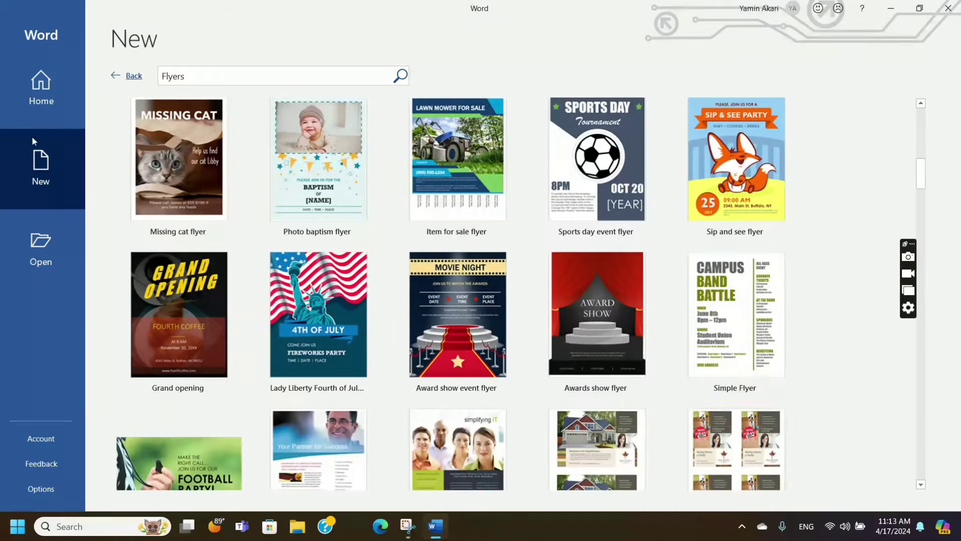
{"action": "scroll", "coordinate": [656, 306], "scroll_direction": "down", "scroll_amount": 5}
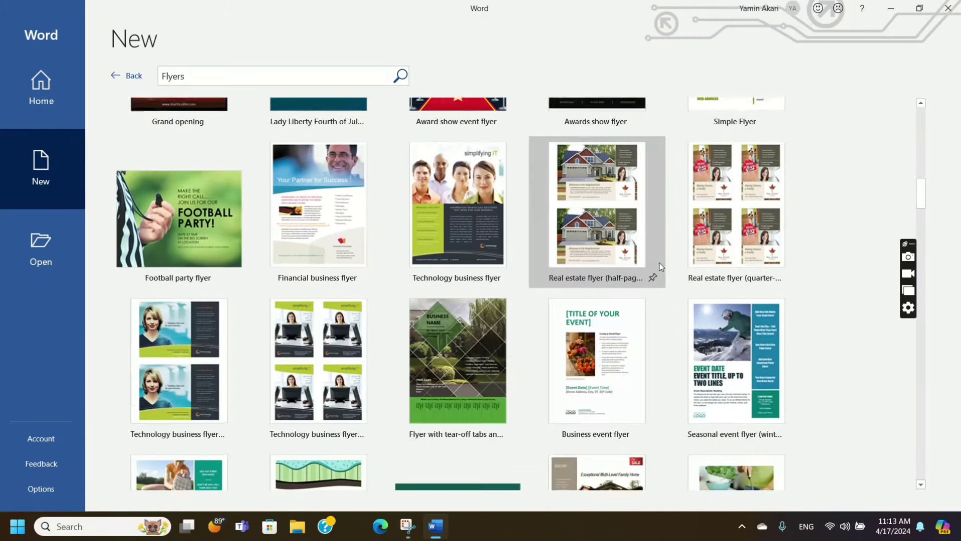
{"action": "scroll", "coordinate": [654, 281], "scroll_direction": "down", "scroll_amount": 3}
{"action": "scroll", "coordinate": [560, 320], "scroll_direction": "down", "scroll_amount": 5}
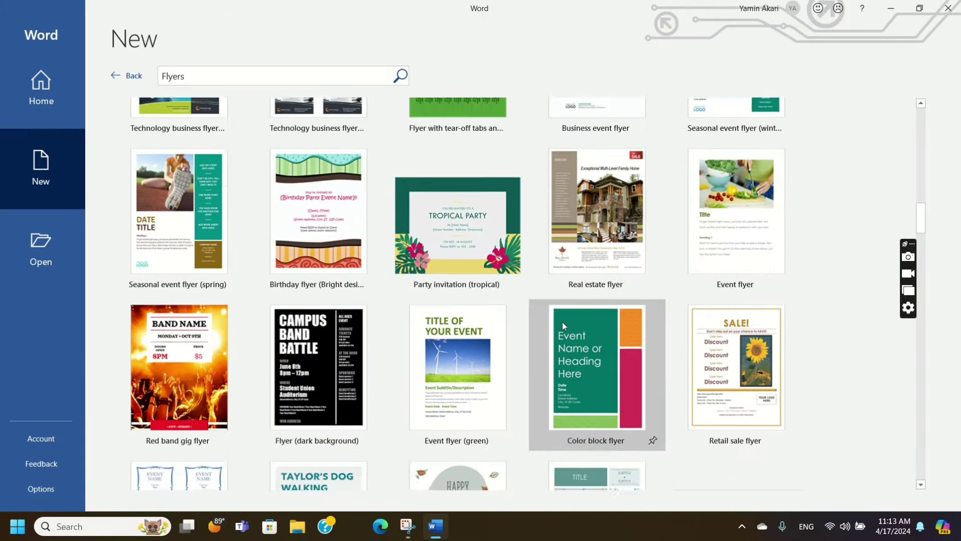
{"action": "scroll", "coordinate": [564, 324], "scroll_direction": "down", "scroll_amount": 3}
{"action": "scroll", "coordinate": [565, 322], "scroll_direction": "down", "scroll_amount": 5}
{"action": "scroll", "coordinate": [569, 331], "scroll_direction": "up", "scroll_amount": 5}
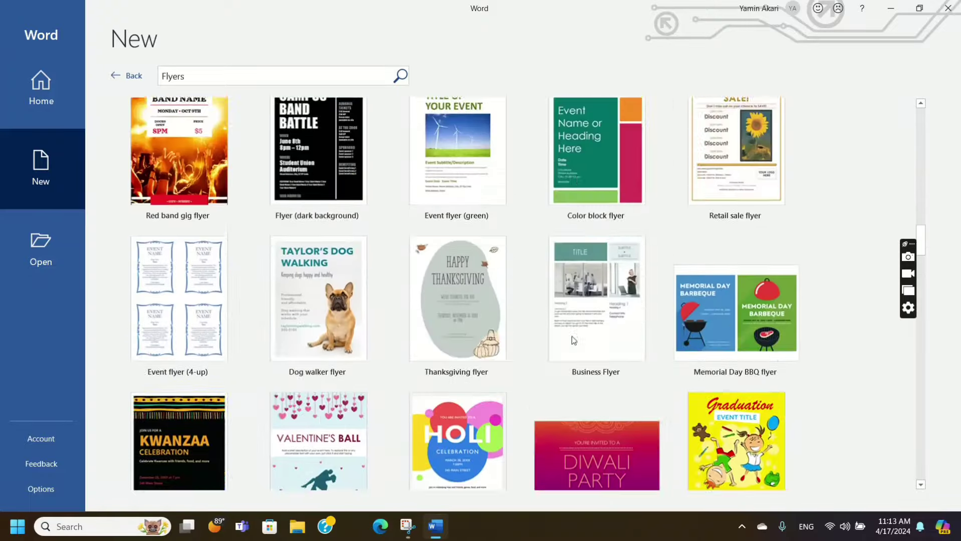
{"action": "scroll", "coordinate": [617, 336], "scroll_direction": "up", "scroll_amount": 5}
{"action": "scroll", "coordinate": [606, 300], "scroll_direction": "up", "scroll_amount": 5}
{"action": "scroll", "coordinate": [601, 270], "scroll_direction": "up", "scroll_amount": 3}
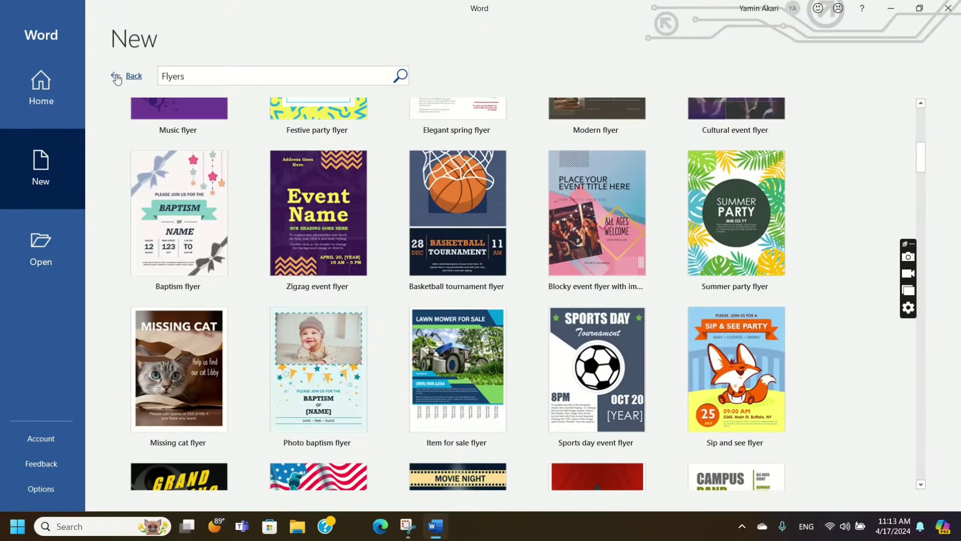
{"action": "left_click", "coordinate": [117, 77]}
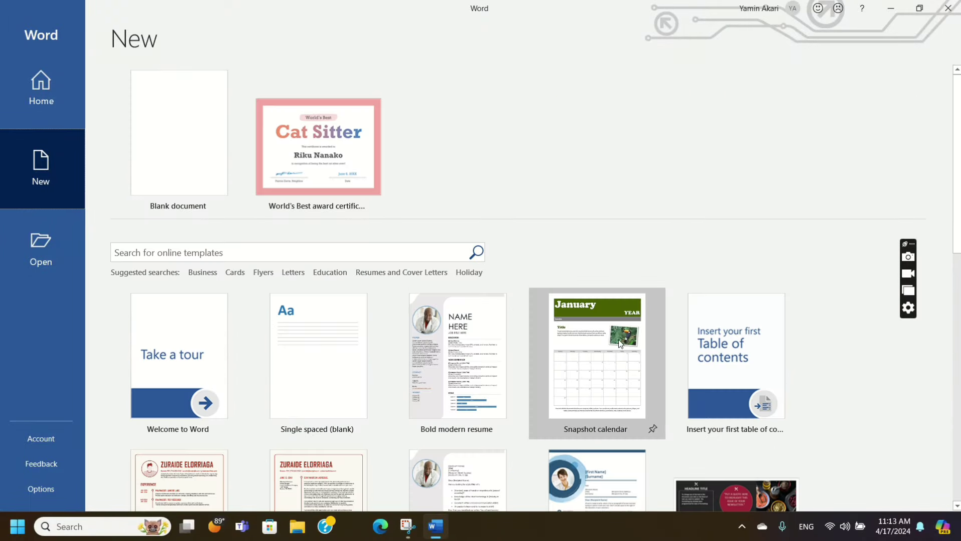
{"action": "left_click", "coordinate": [293, 273]}
{"action": "scroll", "coordinate": [516, 333], "scroll_direction": "down", "scroll_amount": 3}
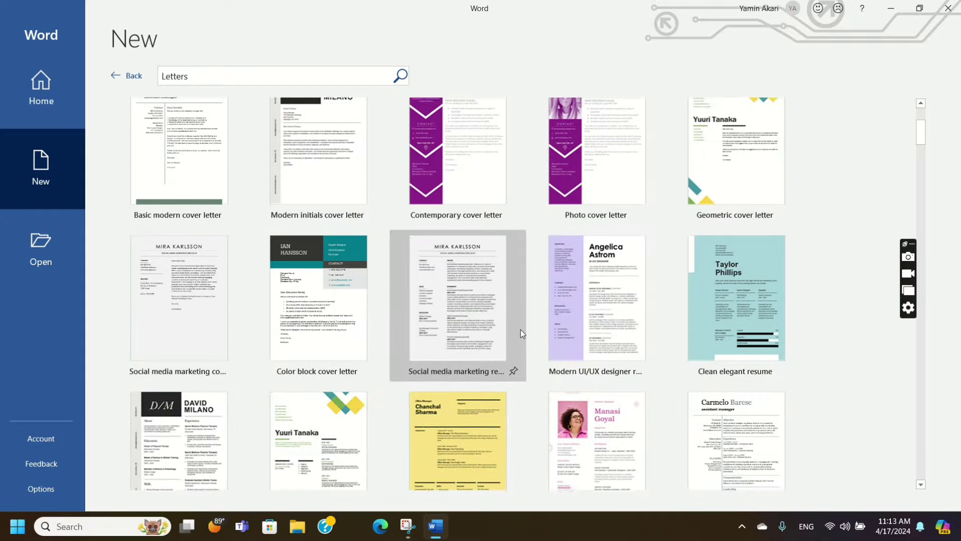
{"action": "scroll", "coordinate": [521, 335], "scroll_direction": "down", "scroll_amount": 3}
{"action": "scroll", "coordinate": [521, 335], "scroll_direction": "down", "scroll_amount": 2}
{"action": "scroll", "coordinate": [522, 334], "scroll_direction": "down", "scroll_amount": 4}
{"action": "scroll", "coordinate": [522, 334], "scroll_direction": "down", "scroll_amount": 3}
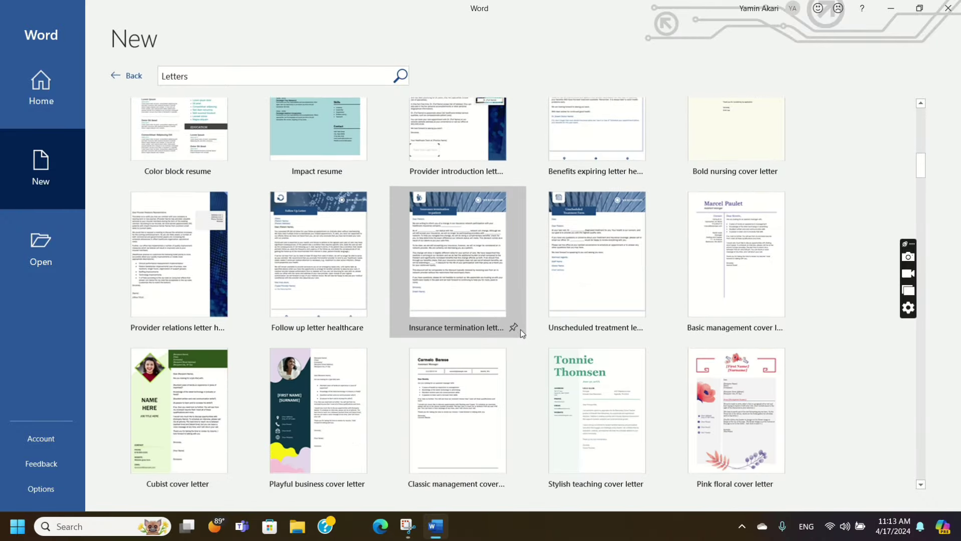
{"action": "scroll", "coordinate": [522, 334], "scroll_direction": "down", "scroll_amount": 3}
{"action": "scroll", "coordinate": [523, 334], "scroll_direction": "down", "scroll_amount": 1}
{"action": "scroll", "coordinate": [524, 333], "scroll_direction": "down", "scroll_amount": 3}
{"action": "scroll", "coordinate": [526, 332], "scroll_direction": "up", "scroll_amount": 8}
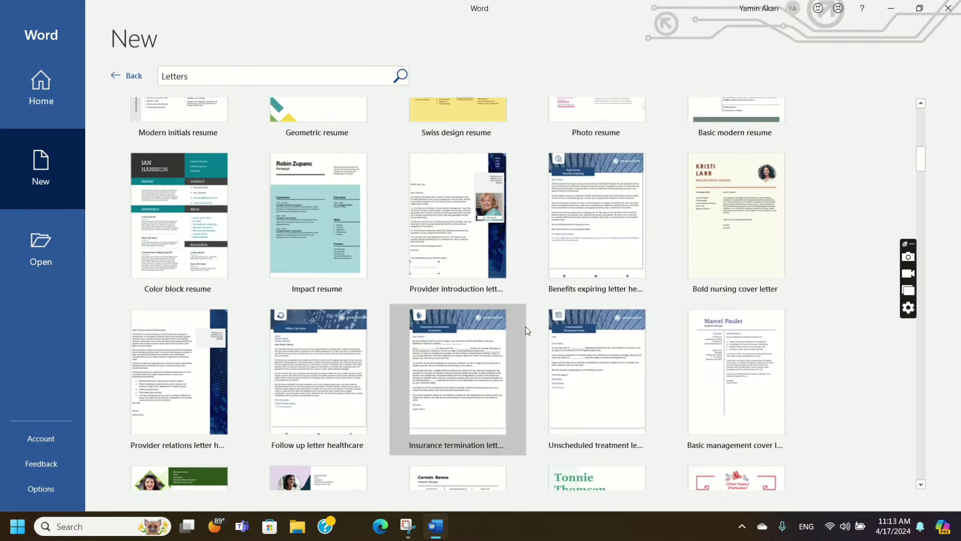
{"action": "scroll", "coordinate": [527, 331], "scroll_direction": "up", "scroll_amount": 5}
{"action": "scroll", "coordinate": [540, 316], "scroll_direction": "up", "scroll_amount": 3}
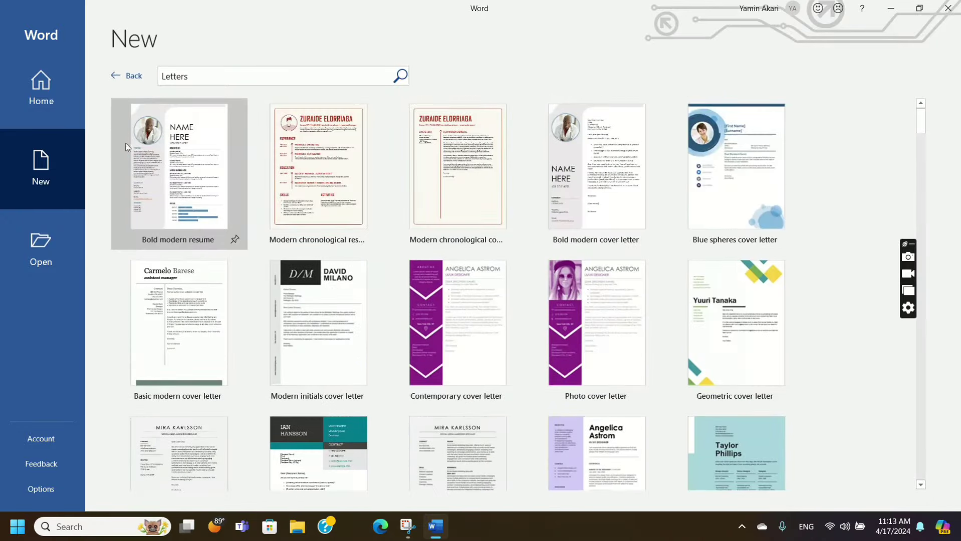
{"action": "left_click", "coordinate": [133, 78]}
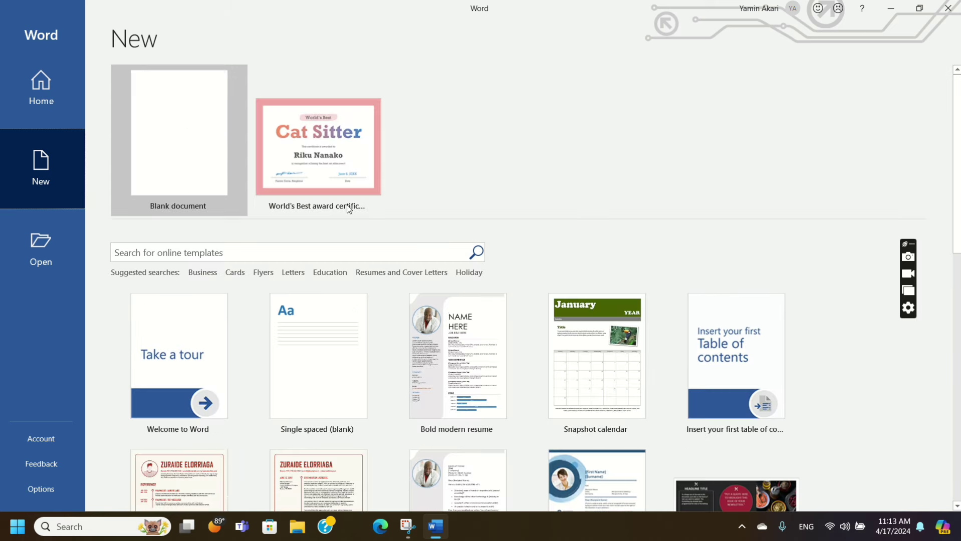
{"action": "left_click", "coordinate": [329, 273]}
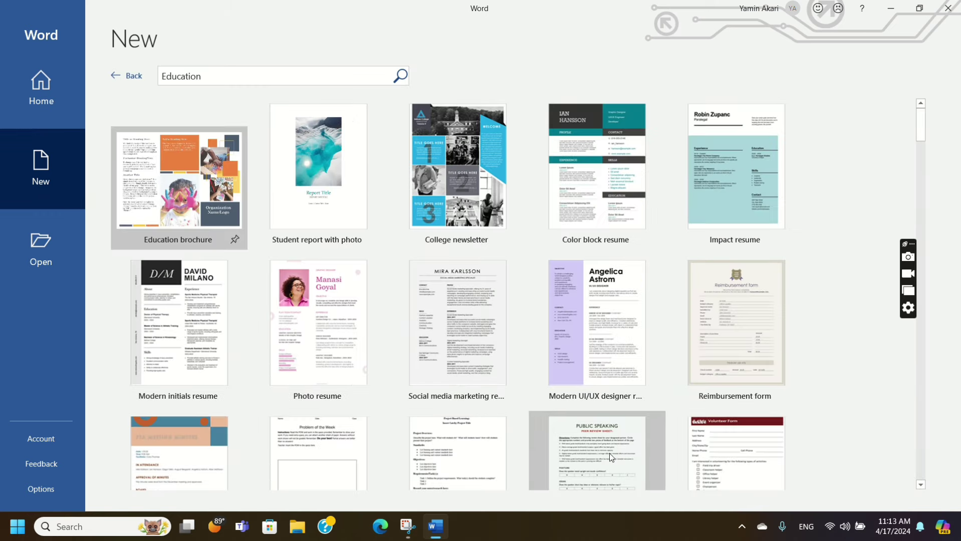
{"action": "scroll", "coordinate": [533, 220], "scroll_direction": "down", "scroll_amount": 2}
{"action": "scroll", "coordinate": [533, 221], "scroll_direction": "down", "scroll_amount": 2}
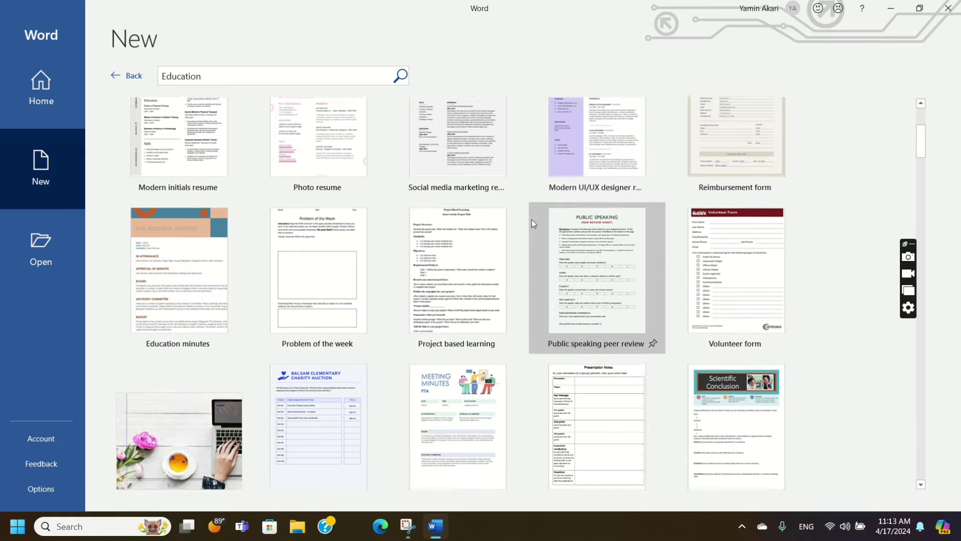
{"action": "scroll", "coordinate": [534, 228], "scroll_direction": "down", "scroll_amount": 5}
{"action": "scroll", "coordinate": [534, 226], "scroll_direction": "down", "scroll_amount": 3}
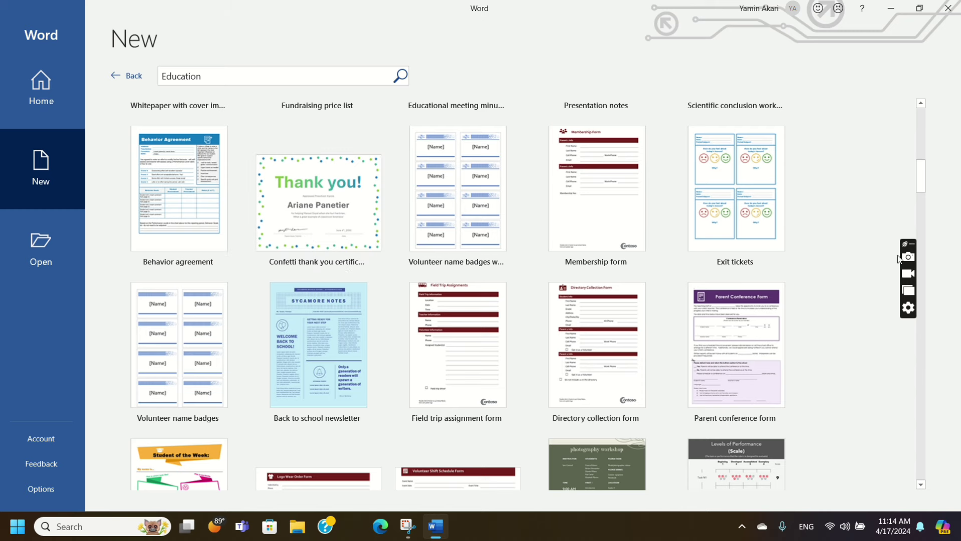
{"action": "scroll", "coordinate": [746, 295], "scroll_direction": "down", "scroll_amount": 1}
{"action": "scroll", "coordinate": [745, 295], "scroll_direction": "down", "scroll_amount": 4}
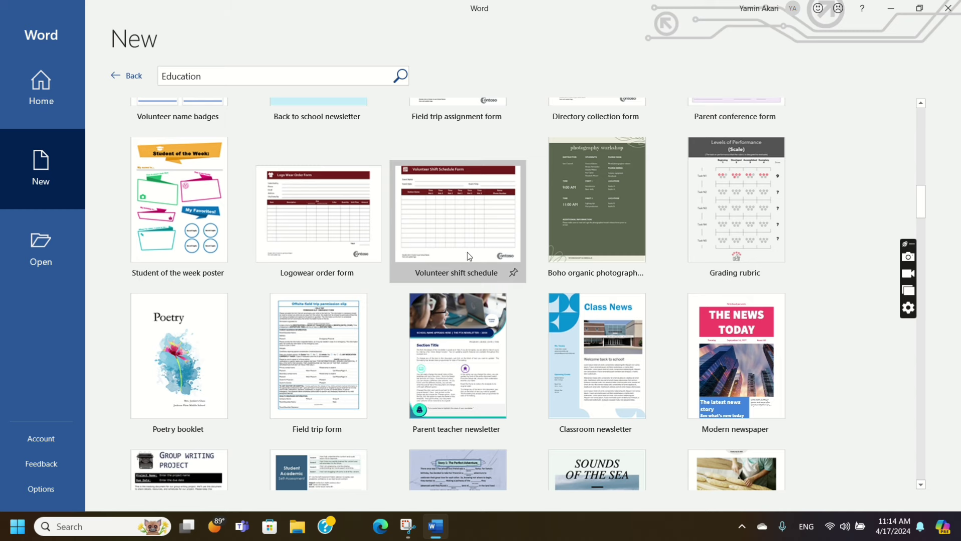
{"action": "scroll", "coordinate": [692, 280], "scroll_direction": "down", "scroll_amount": 2}
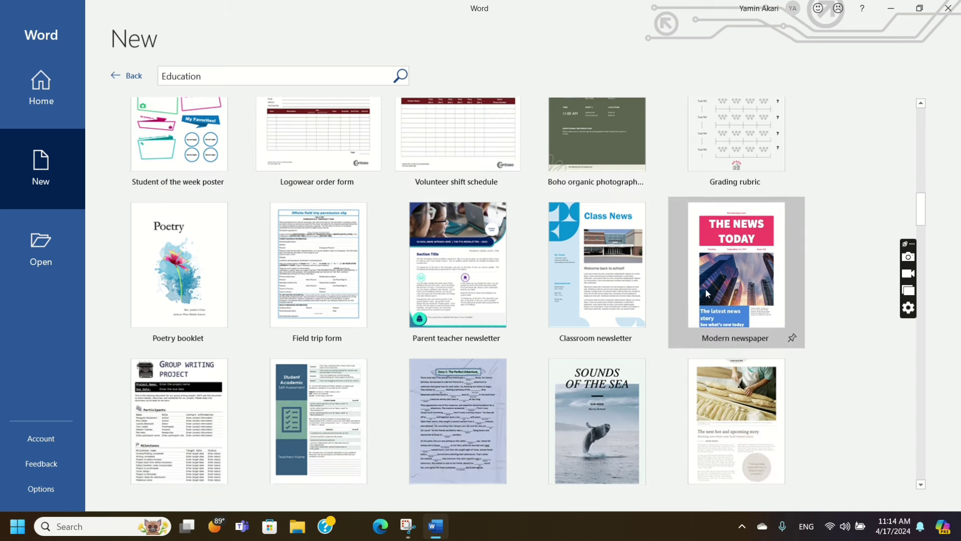
{"action": "scroll", "coordinate": [706, 293], "scroll_direction": "down", "scroll_amount": 3}
{"action": "scroll", "coordinate": [705, 291], "scroll_direction": "down", "scroll_amount": 3}
{"action": "scroll", "coordinate": [626, 266], "scroll_direction": "down", "scroll_amount": 3}
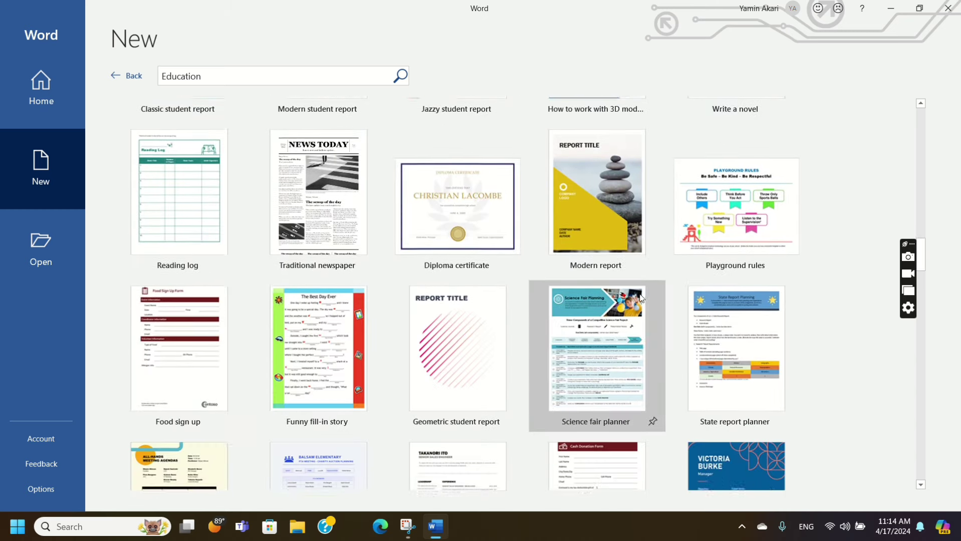
{"action": "scroll", "coordinate": [640, 298], "scroll_direction": "down", "scroll_amount": 3}
{"action": "scroll", "coordinate": [423, 213], "scroll_direction": "down", "scroll_amount": 3}
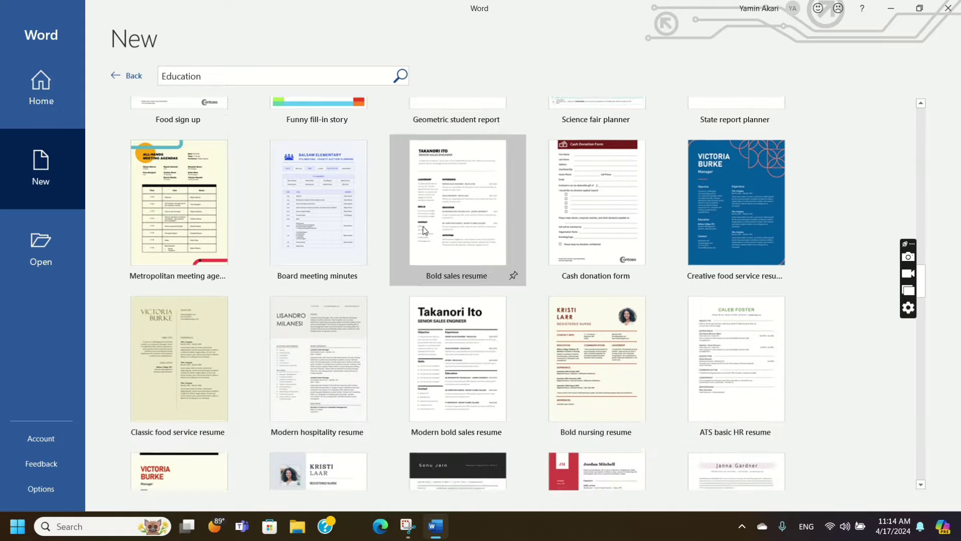
{"action": "scroll", "coordinate": [501, 300], "scroll_direction": "down", "scroll_amount": 3}
{"action": "scroll", "coordinate": [426, 285], "scroll_direction": "down", "scroll_amount": 3}
{"action": "scroll", "coordinate": [394, 346], "scroll_direction": "down", "scroll_amount": 2}
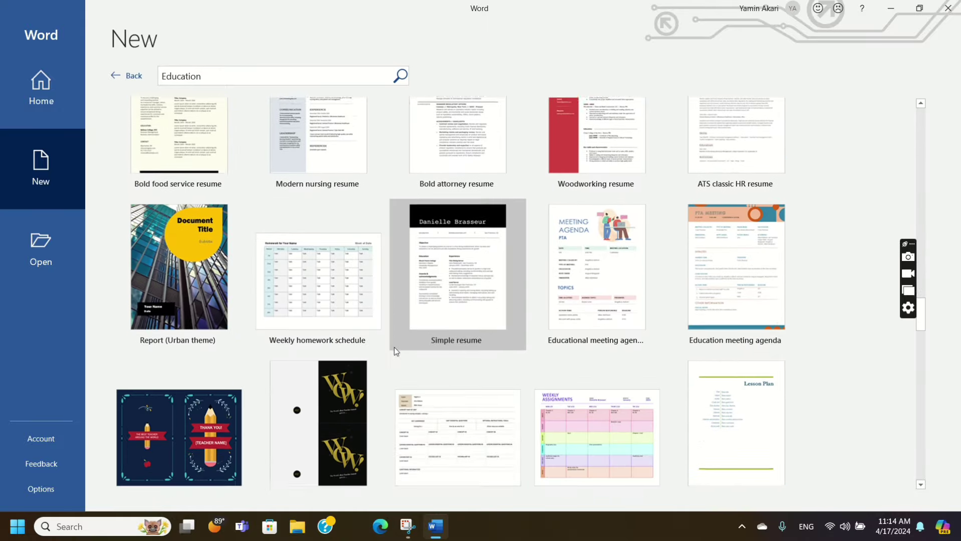
{"action": "scroll", "coordinate": [394, 351], "scroll_direction": "down", "scroll_amount": 3}
{"action": "scroll", "coordinate": [396, 351], "scroll_direction": "down", "scroll_amount": 3}
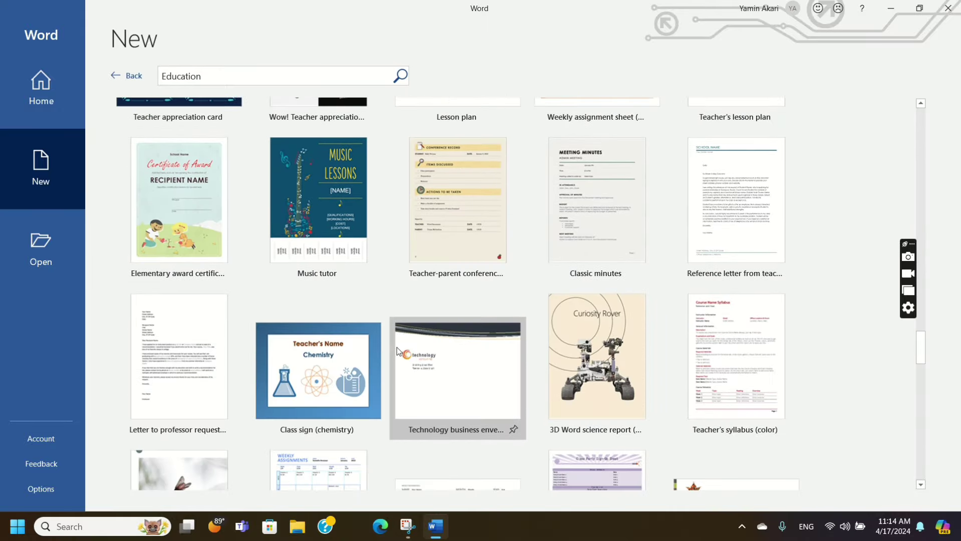
{"action": "scroll", "coordinate": [396, 350], "scroll_direction": "up", "scroll_amount": 3}
{"action": "scroll", "coordinate": [396, 350], "scroll_direction": "up", "scroll_amount": 3}
{"action": "left_click", "coordinate": [127, 76]}
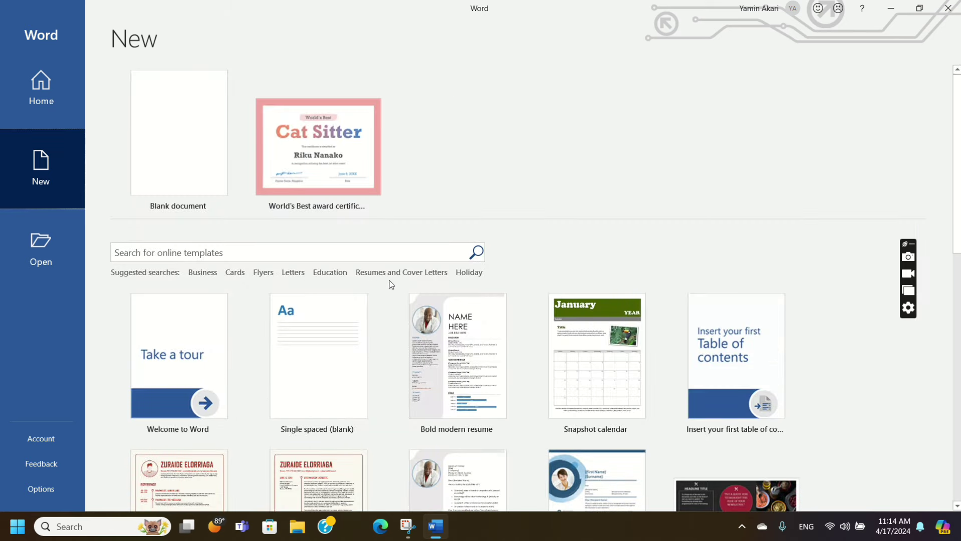
{"action": "left_click", "coordinate": [407, 276]}
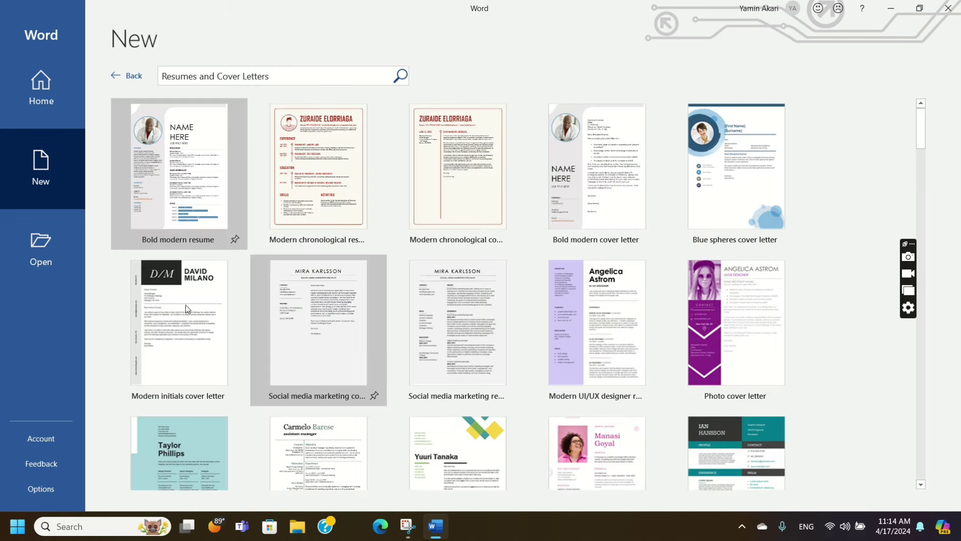
{"action": "scroll", "coordinate": [587, 361], "scroll_direction": "down", "scroll_amount": 3}
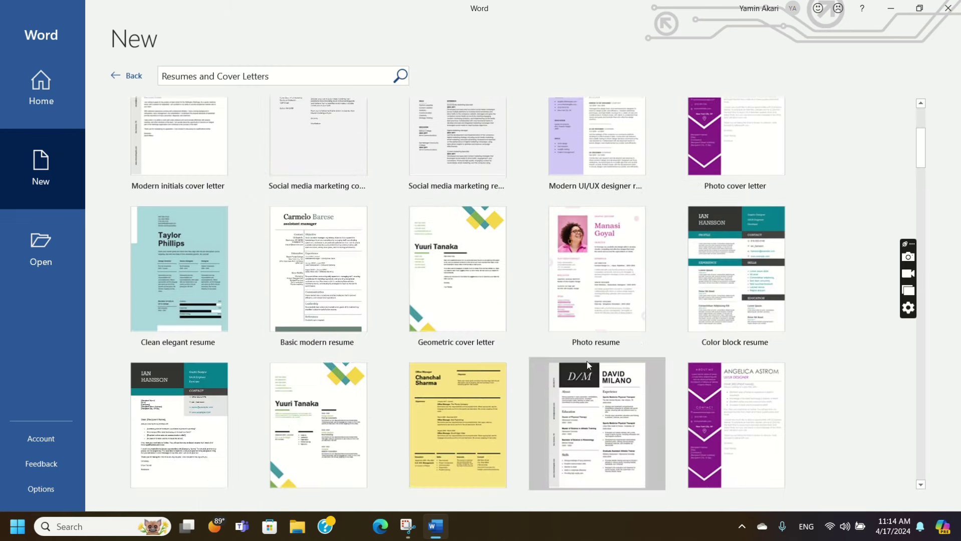
{"action": "left_click", "coordinate": [117, 76]}
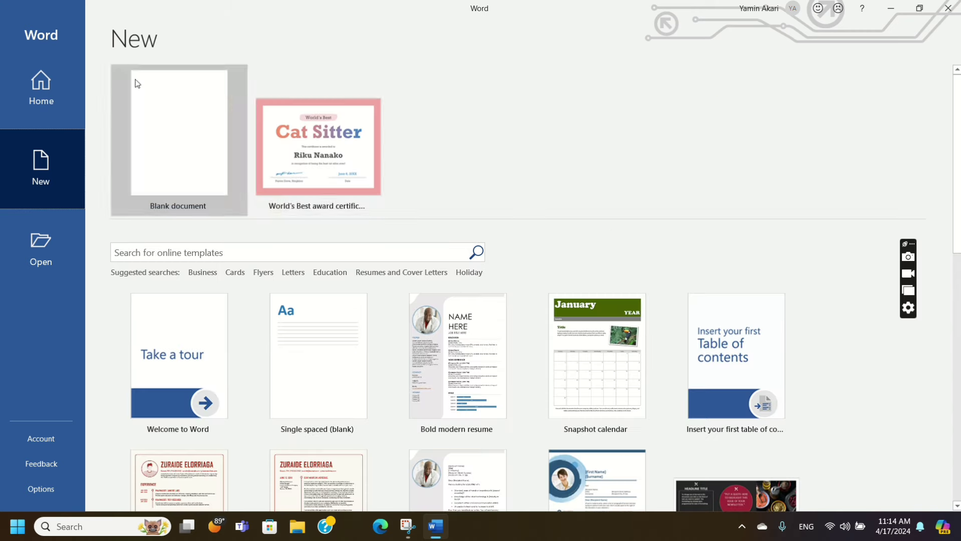
Browse the Holiday templates (Easter, Valentine's Day, Thanksgiving, Mardi Gras), then return to the New page.
{"action": "left_click", "coordinate": [469, 273]}
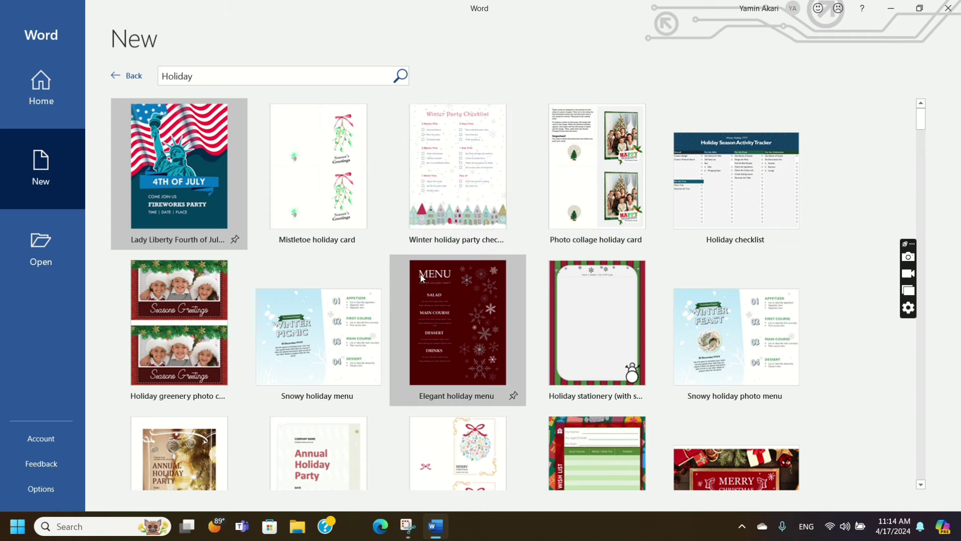
{"action": "scroll", "coordinate": [419, 278], "scroll_direction": "down", "scroll_amount": 3}
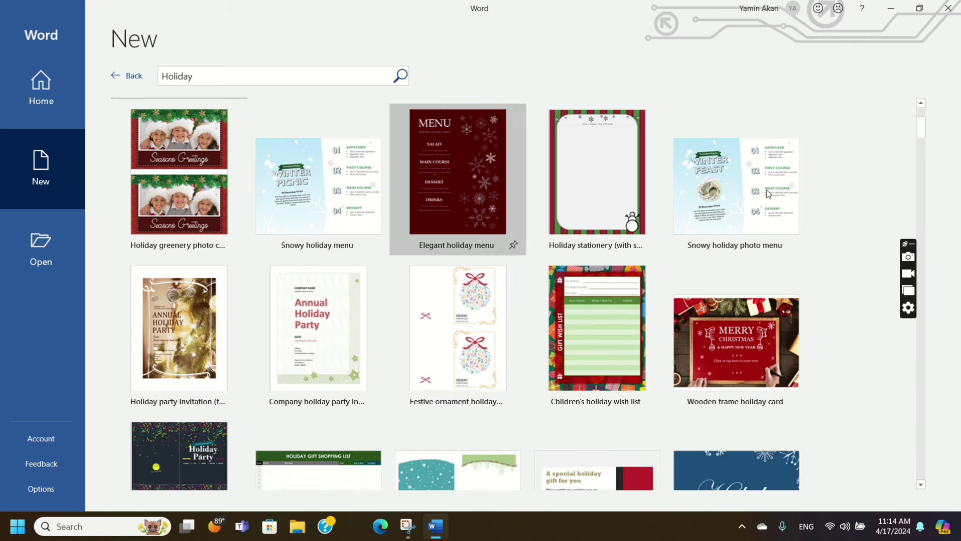
{"action": "scroll", "coordinate": [481, 409], "scroll_direction": "down", "scroll_amount": 3}
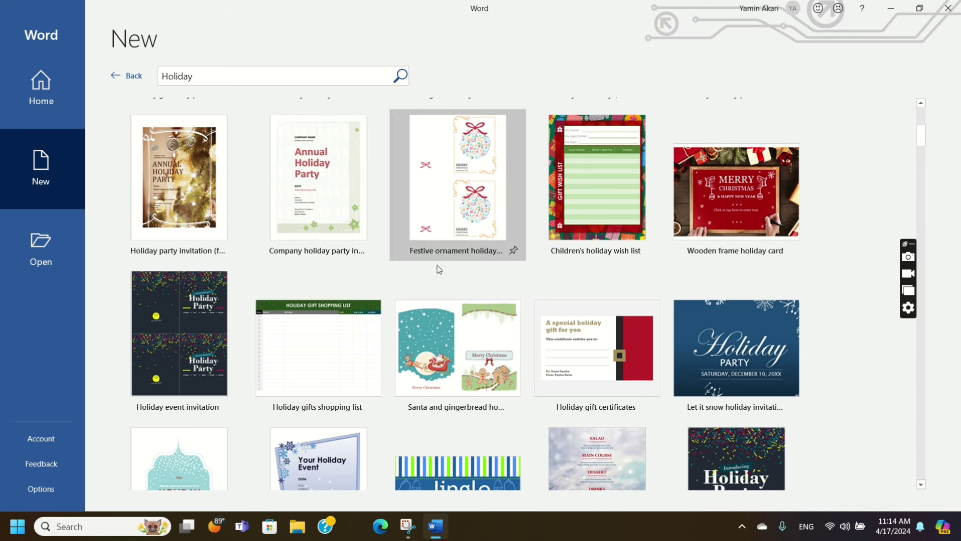
{"action": "scroll", "coordinate": [449, 274], "scroll_direction": "down", "scroll_amount": 3}
{"action": "scroll", "coordinate": [449, 271], "scroll_direction": "down", "scroll_amount": 3}
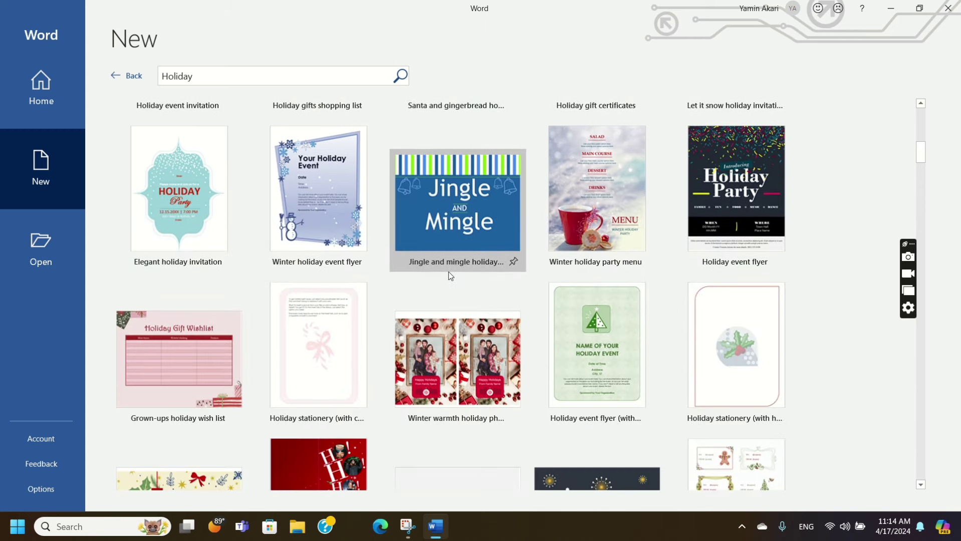
{"action": "scroll", "coordinate": [448, 272], "scroll_direction": "down", "scroll_amount": 3}
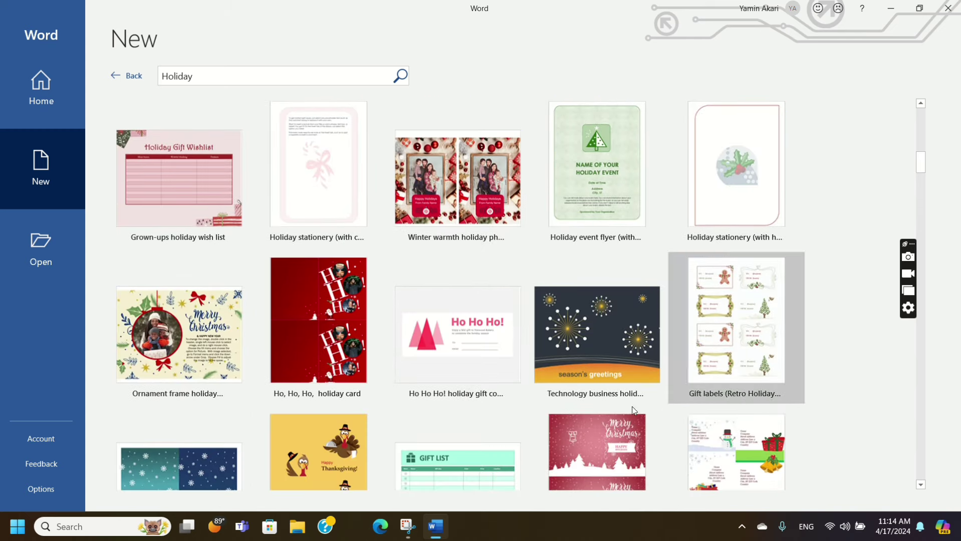
{"action": "scroll", "coordinate": [493, 210], "scroll_direction": "down", "scroll_amount": 3}
{"action": "scroll", "coordinate": [496, 216], "scroll_direction": "down", "scroll_amount": 2}
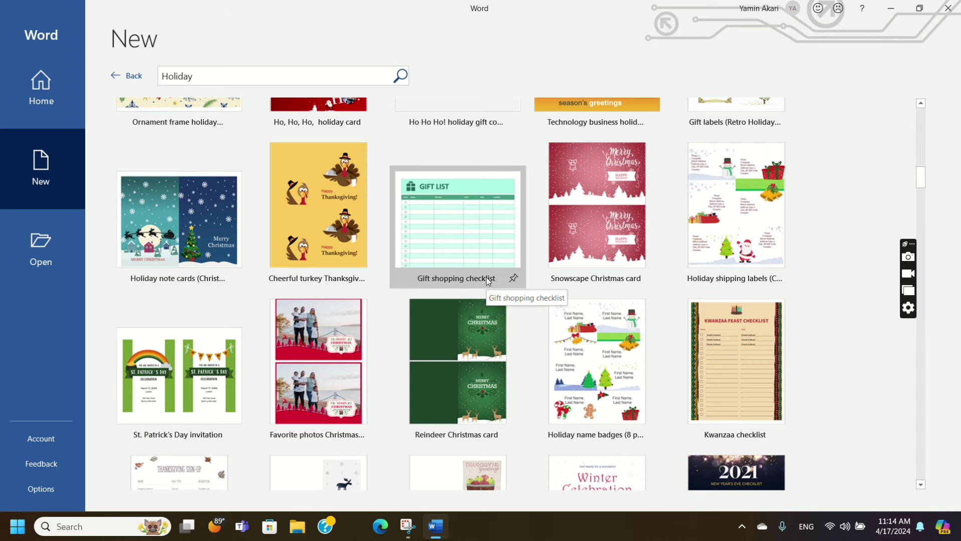
{"action": "scroll", "coordinate": [522, 216], "scroll_direction": "down", "scroll_amount": 2}
{"action": "scroll", "coordinate": [517, 223], "scroll_direction": "down", "scroll_amount": 2}
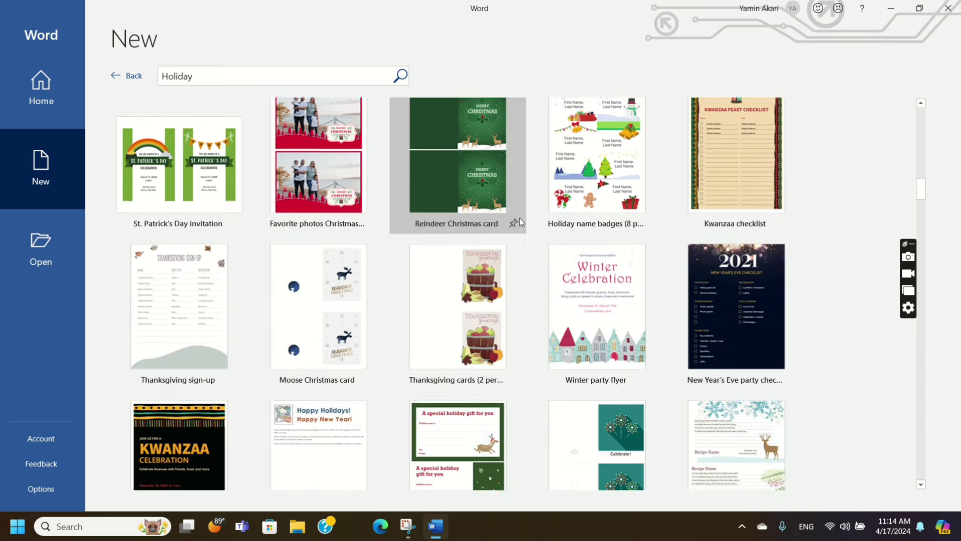
{"action": "scroll", "coordinate": [513, 225], "scroll_direction": "down", "scroll_amount": 3}
{"action": "scroll", "coordinate": [509, 225], "scroll_direction": "down", "scroll_amount": 3}
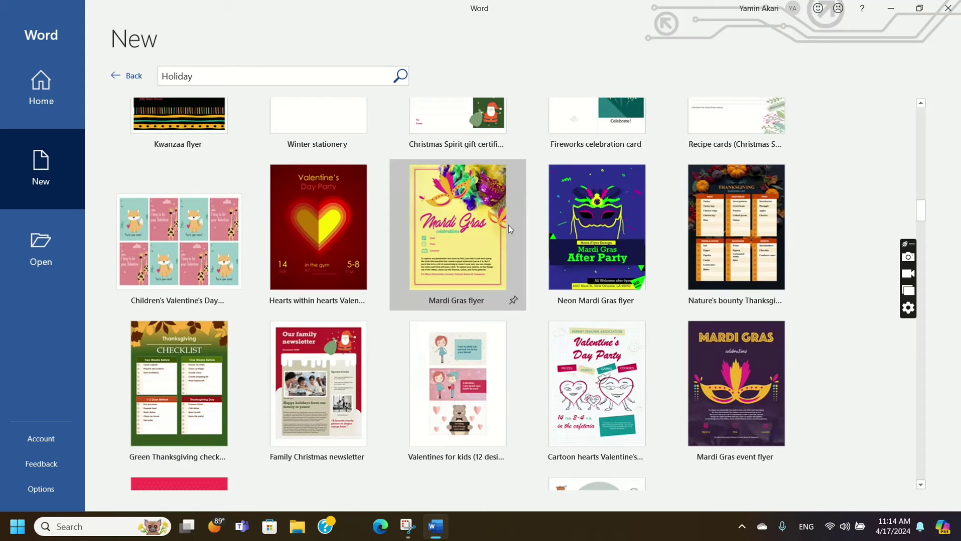
{"action": "scroll", "coordinate": [449, 189], "scroll_direction": "up", "scroll_amount": 2}
{"action": "scroll", "coordinate": [449, 189], "scroll_direction": "down", "scroll_amount": 2}
{"action": "scroll", "coordinate": [449, 189], "scroll_direction": "down", "scroll_amount": 1}
{"action": "scroll", "coordinate": [448, 189], "scroll_direction": "down", "scroll_amount": 4}
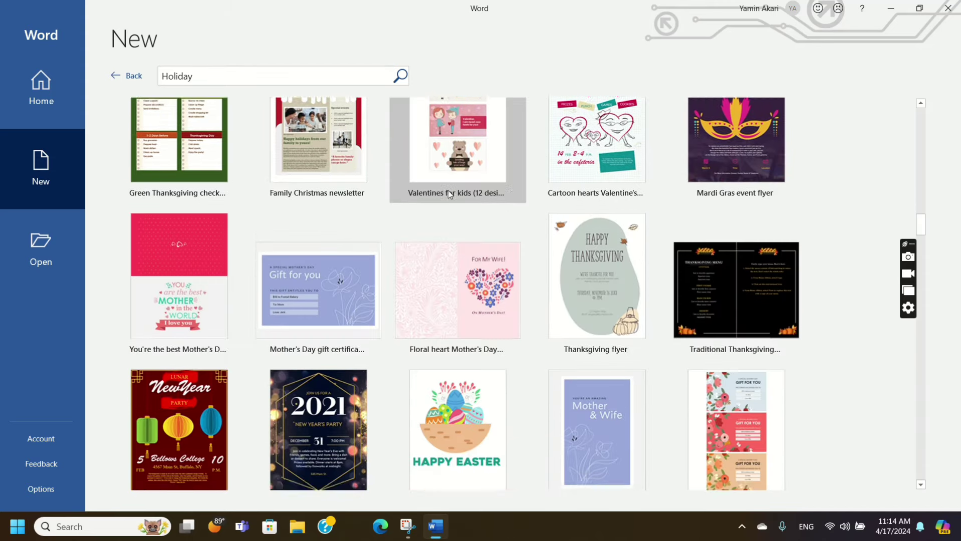
{"action": "scroll", "coordinate": [449, 191], "scroll_direction": "down", "scroll_amount": 2}
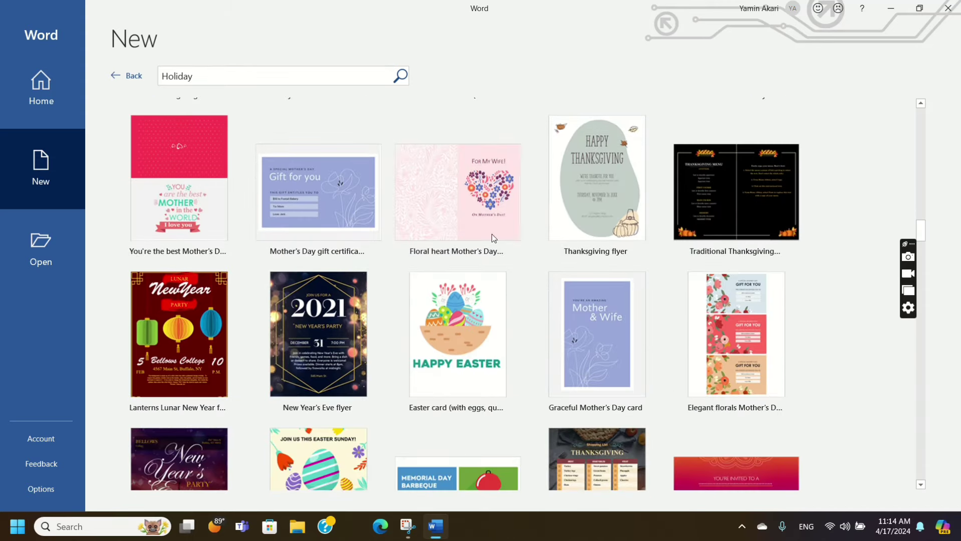
{"action": "scroll", "coordinate": [492, 230], "scroll_direction": "down", "scroll_amount": 1}
{"action": "scroll", "coordinate": [702, 291], "scroll_direction": "down", "scroll_amount": 4}
{"action": "scroll", "coordinate": [709, 329], "scroll_direction": "down", "scroll_amount": 2}
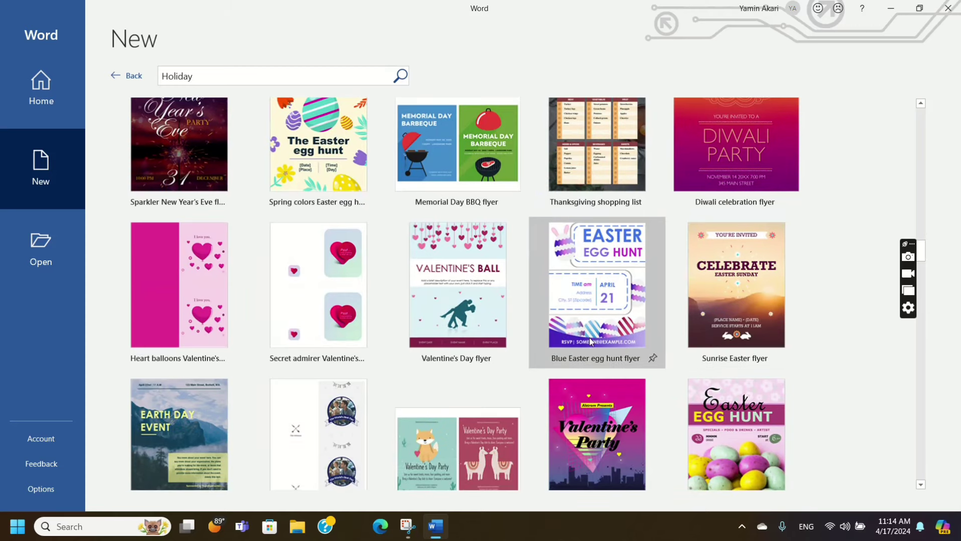
{"action": "scroll", "coordinate": [381, 351], "scroll_direction": "down", "scroll_amount": 3}
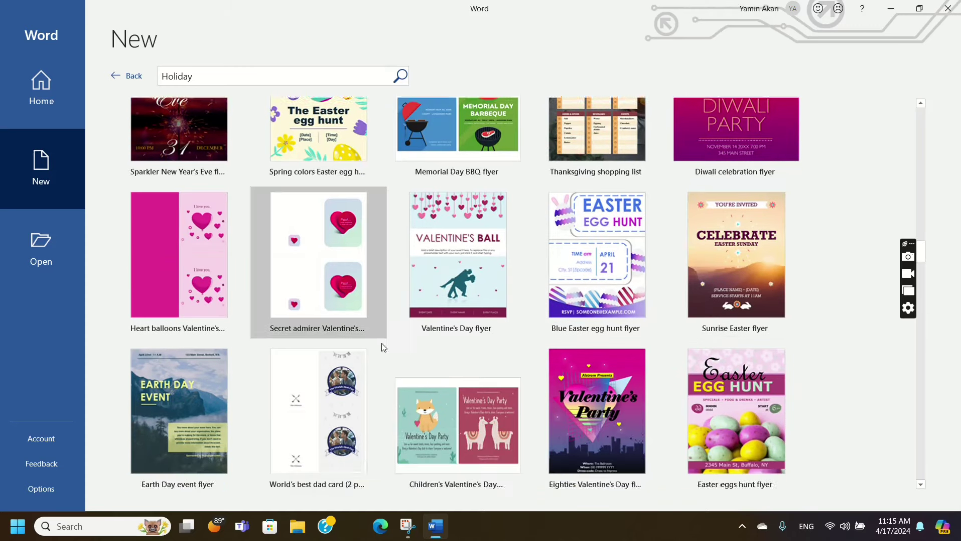
{"action": "scroll", "coordinate": [384, 363], "scroll_direction": "down", "scroll_amount": 4}
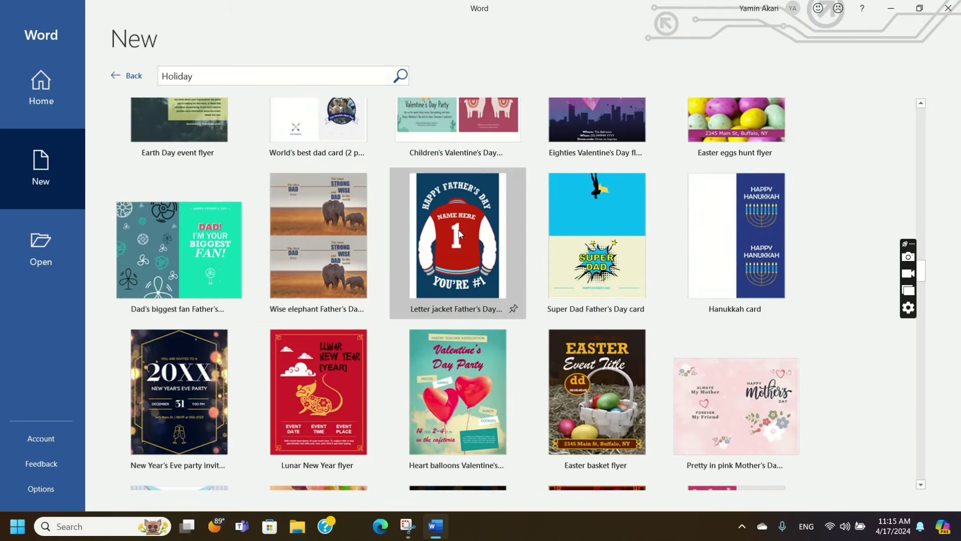
{"action": "scroll", "coordinate": [512, 242], "scroll_direction": "down", "scroll_amount": 7}
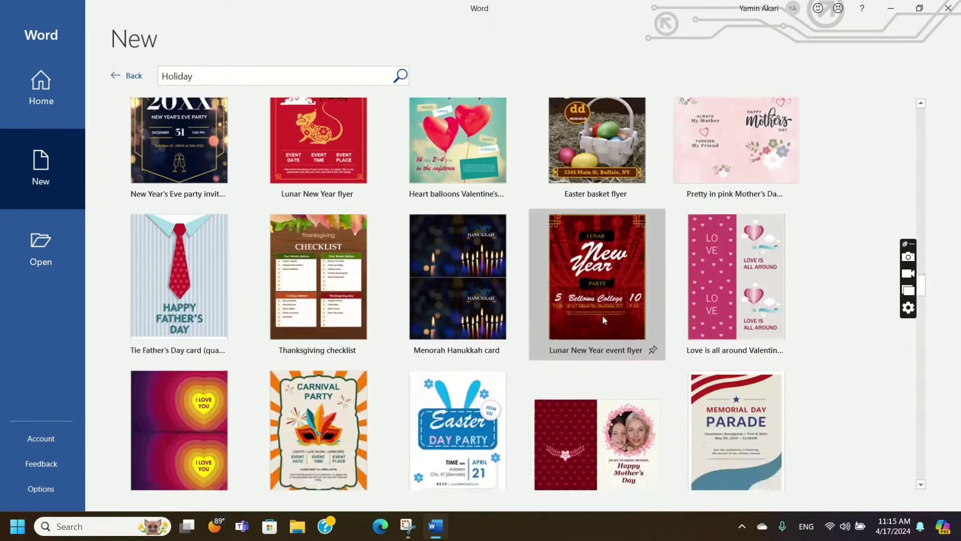
{"action": "scroll", "coordinate": [602, 316], "scroll_direction": "up", "scroll_amount": 3}
{"action": "scroll", "coordinate": [463, 228], "scroll_direction": "up", "scroll_amount": 5}
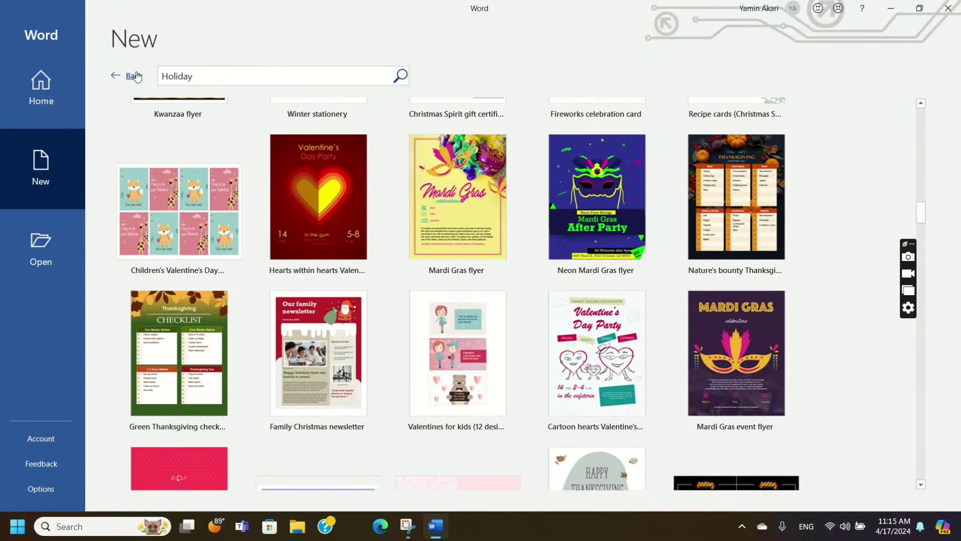
{"action": "left_click", "coordinate": [132, 75]}
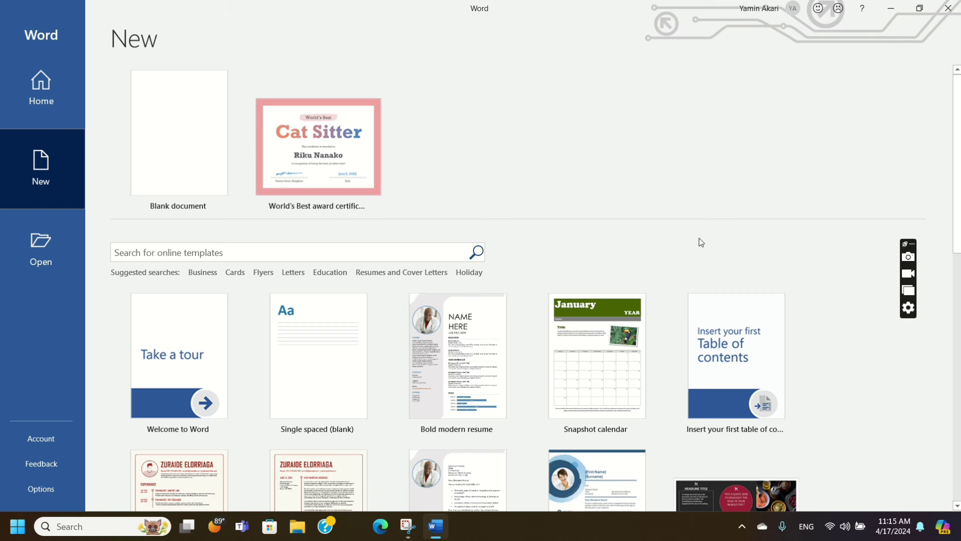
{"action": "left_click", "coordinate": [29, 228]}
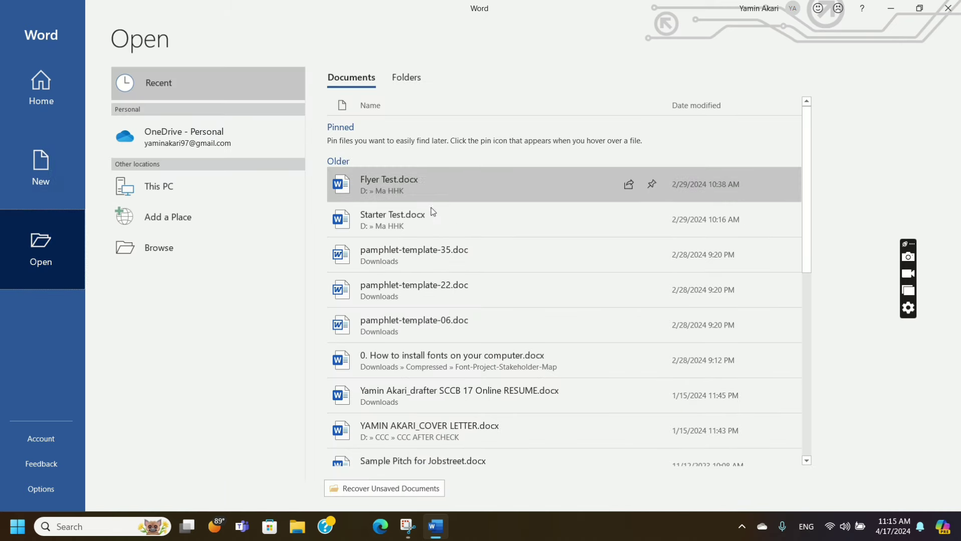
{"action": "scroll", "coordinate": [431, 211], "scroll_direction": "down", "scroll_amount": 3}
{"action": "scroll", "coordinate": [432, 215], "scroll_direction": "up", "scroll_amount": 3}
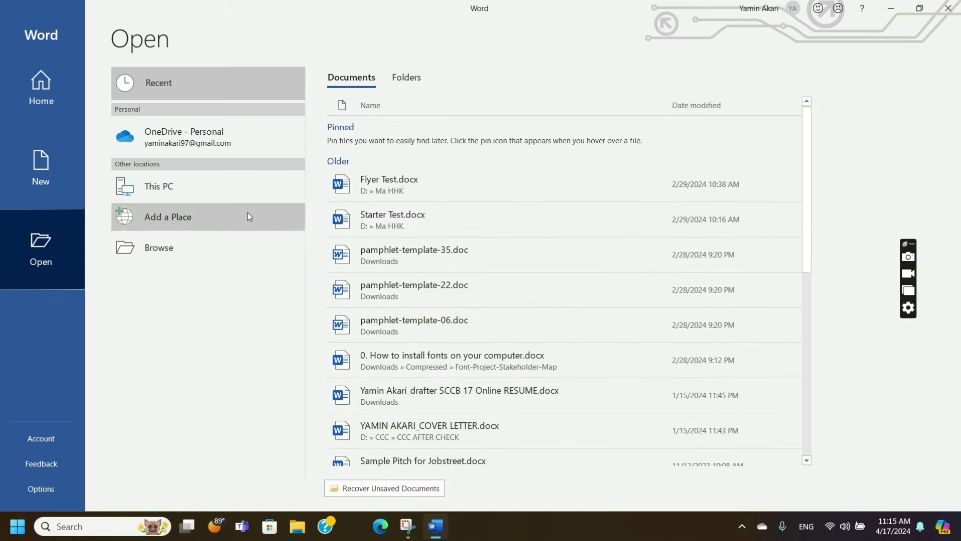
{"action": "left_click", "coordinate": [151, 196]}
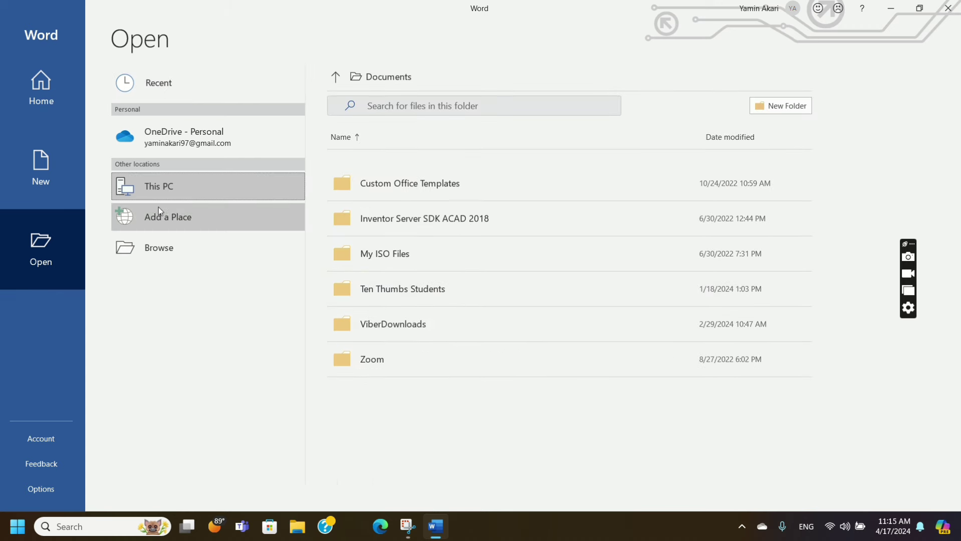
{"action": "left_click", "coordinate": [155, 256]}
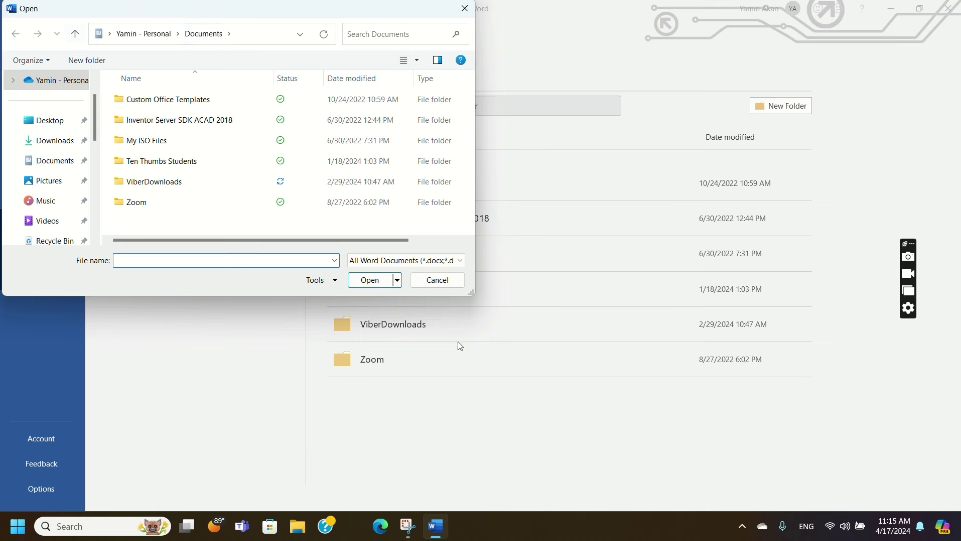
{"action": "left_click", "coordinate": [444, 279]}
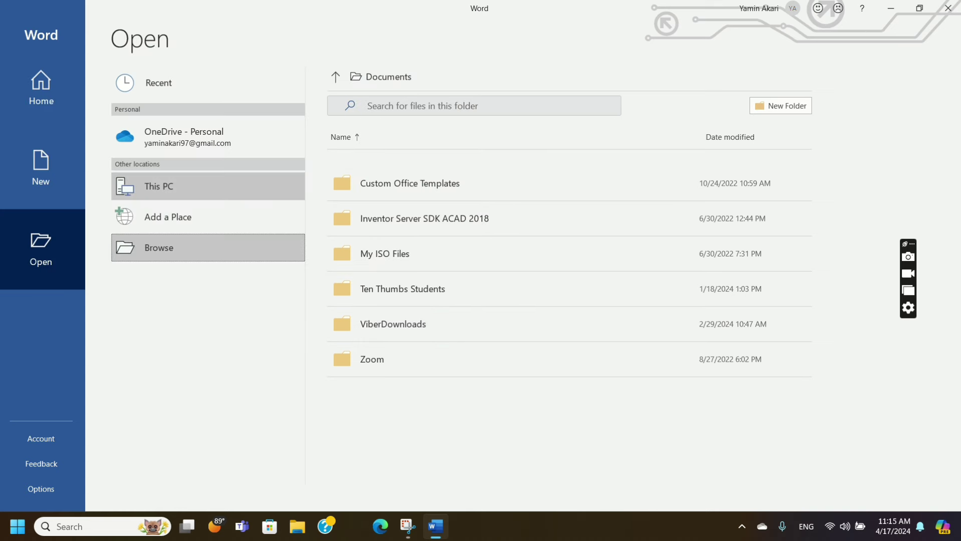
{"action": "left_click", "coordinate": [36, 168]}
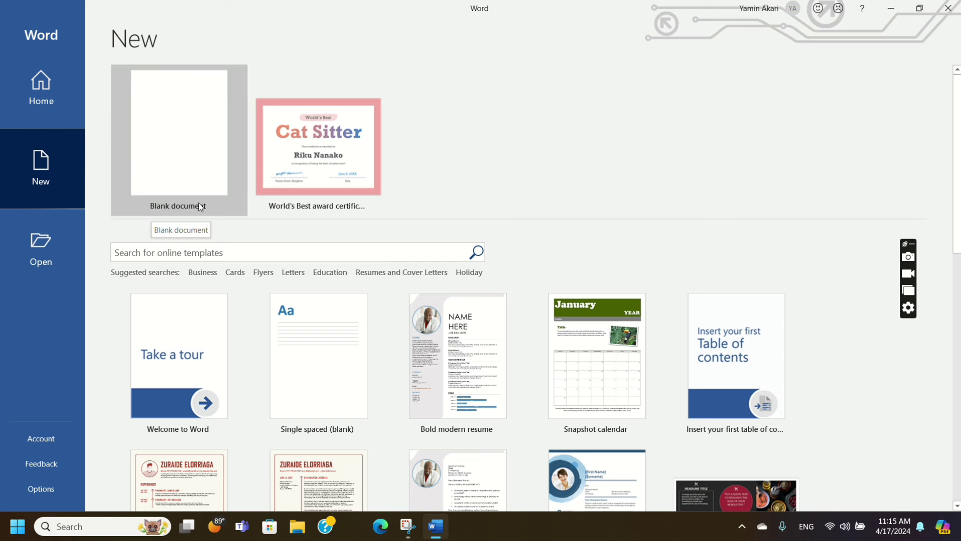
Create a new blank document and zoom out to 70% to see the gridded page.
{"action": "left_click", "coordinate": [184, 142]}
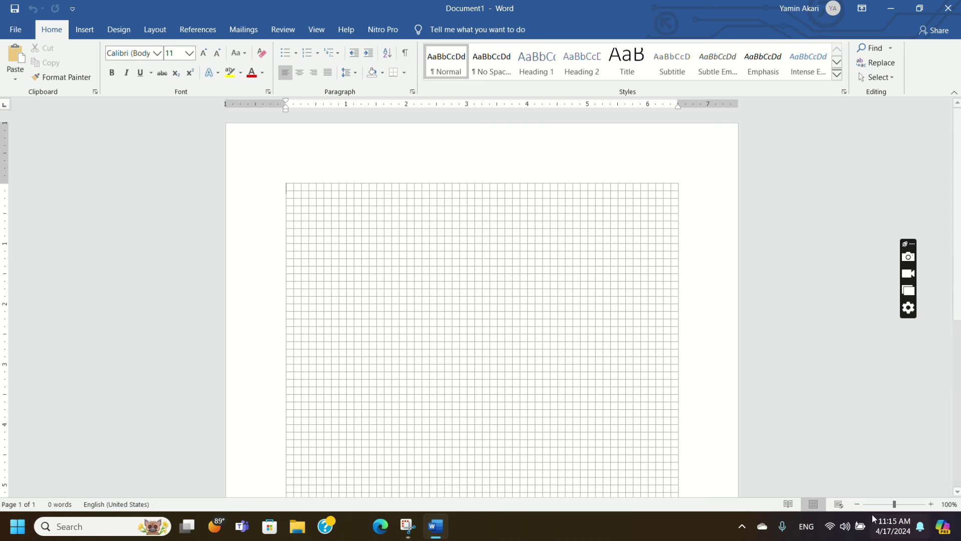
{"action": "double_click", "coordinate": [860, 505]}
{"action": "left_click", "coordinate": [860, 506]}
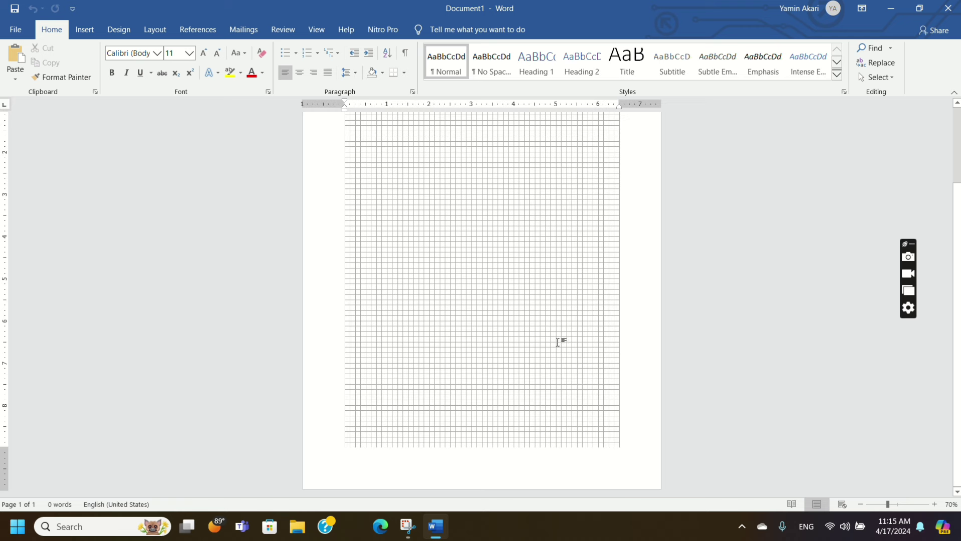
{"action": "scroll", "coordinate": [555, 321], "scroll_direction": "up", "scroll_amount": 2}
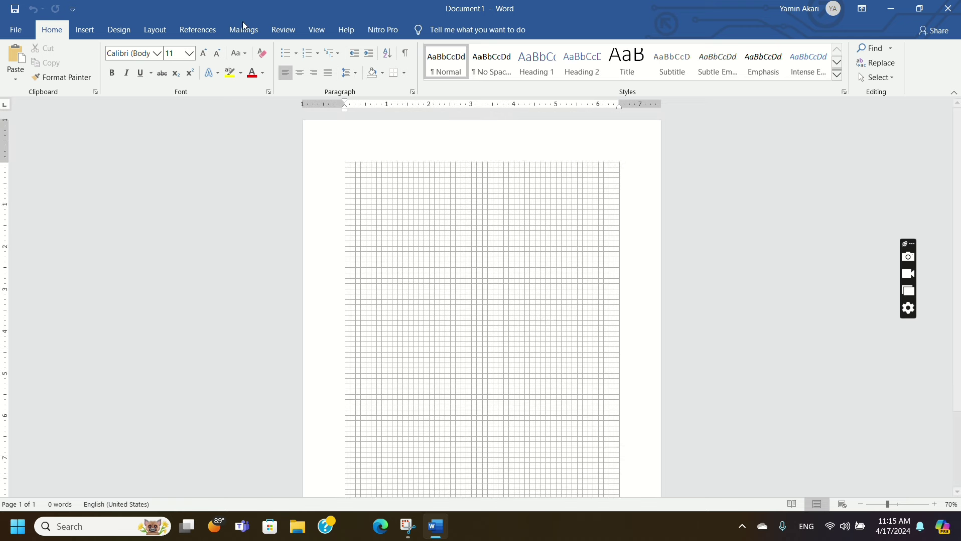
{"action": "left_click", "coordinate": [154, 32]}
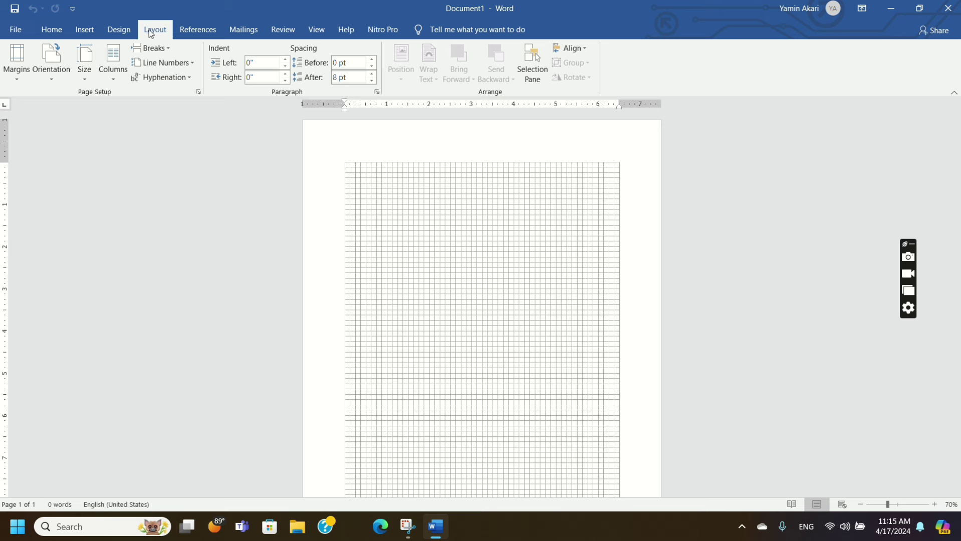
Try Letter and A3 paper sizes, then set the page to A4.
{"action": "left_click", "coordinate": [83, 76]}
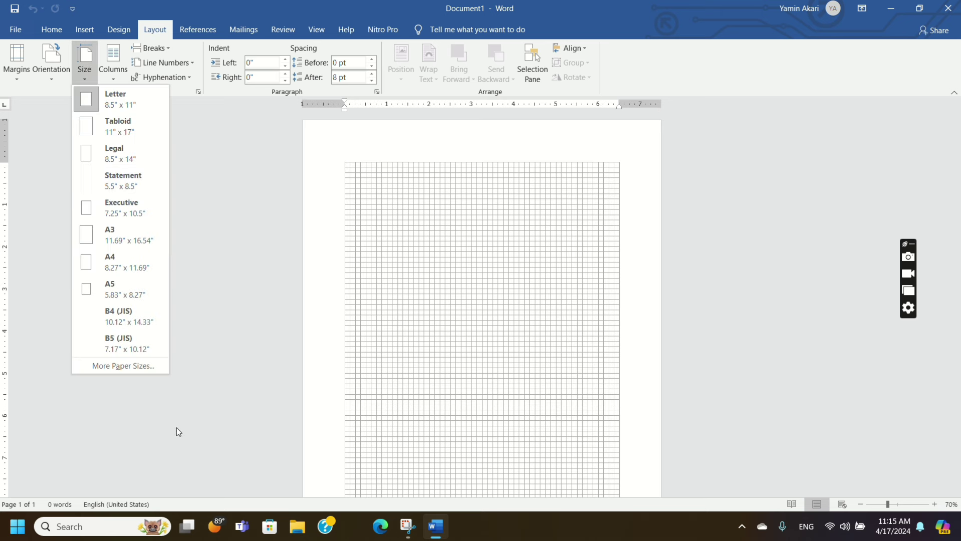
{"action": "left_click", "coordinate": [111, 100]}
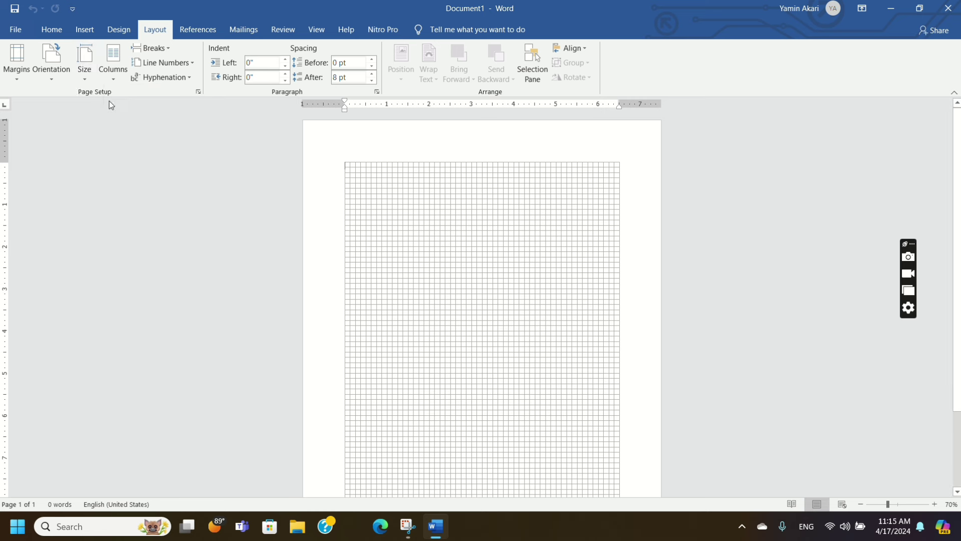
{"action": "left_click", "coordinate": [87, 77]}
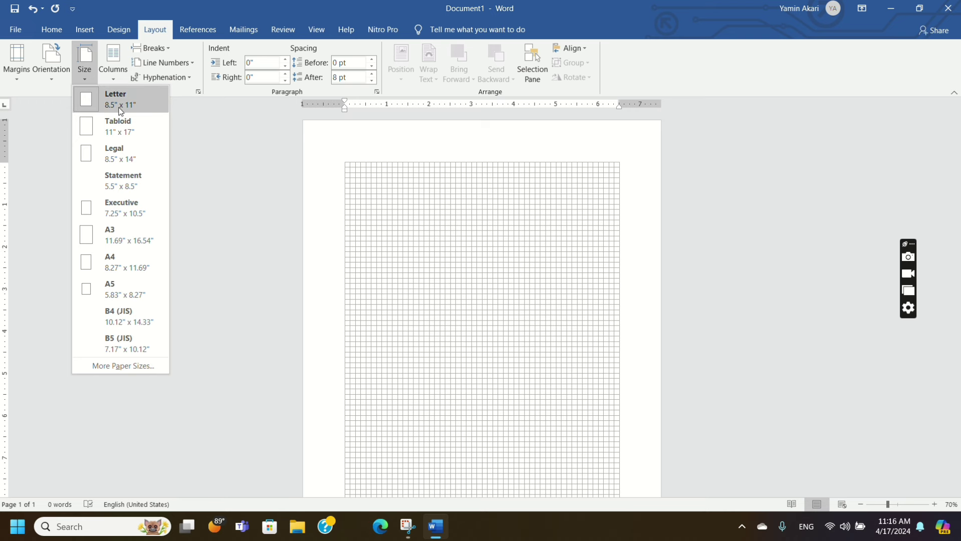
{"action": "left_click", "coordinate": [104, 234]}
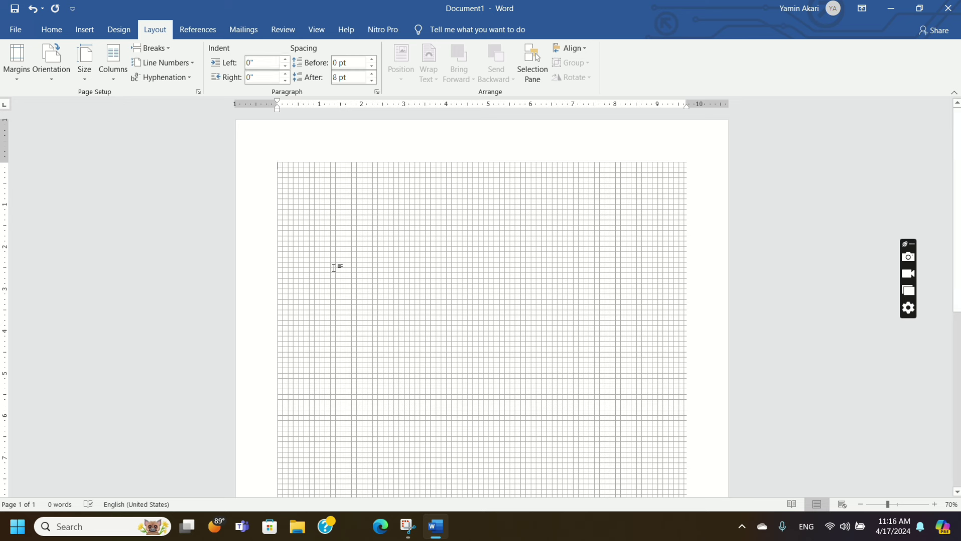
{"action": "left_click", "coordinate": [85, 67]}
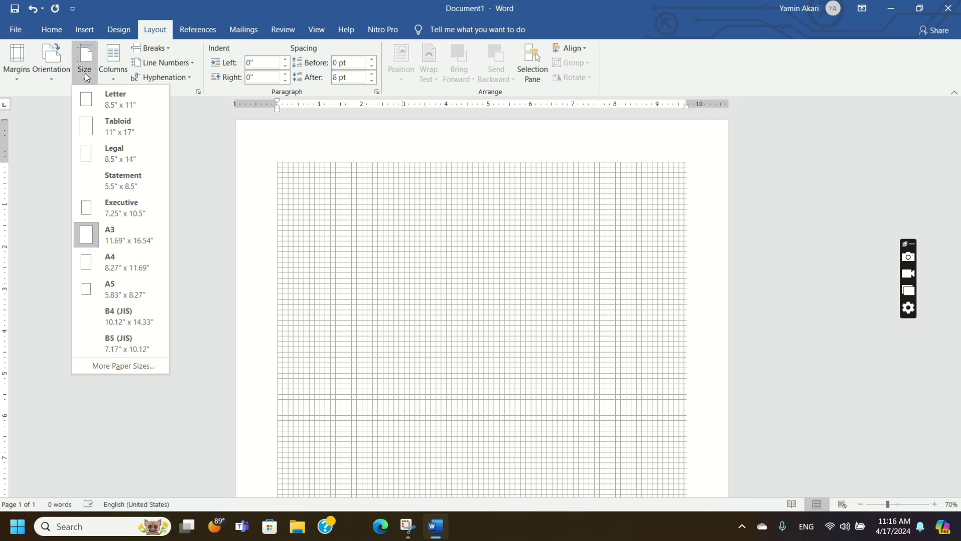
{"action": "left_click", "coordinate": [149, 259]}
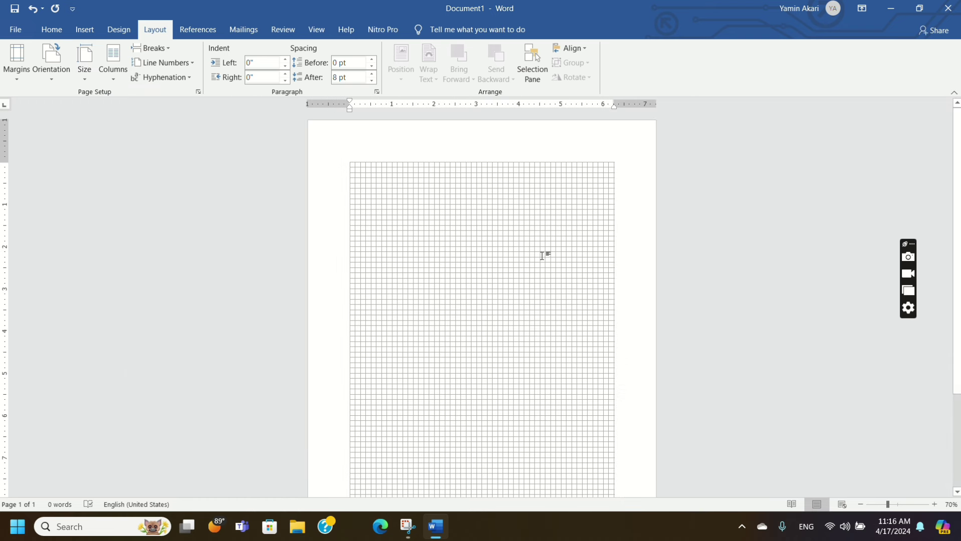
{"action": "scroll", "coordinate": [469, 323], "scroll_direction": "down", "scroll_amount": 5}
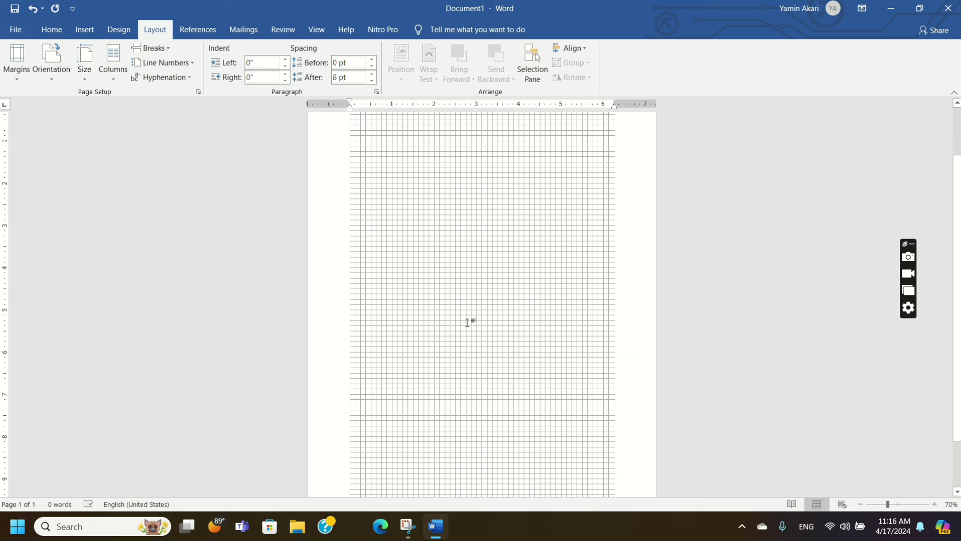
{"action": "scroll", "coordinate": [471, 322], "scroll_direction": "up", "scroll_amount": 4}
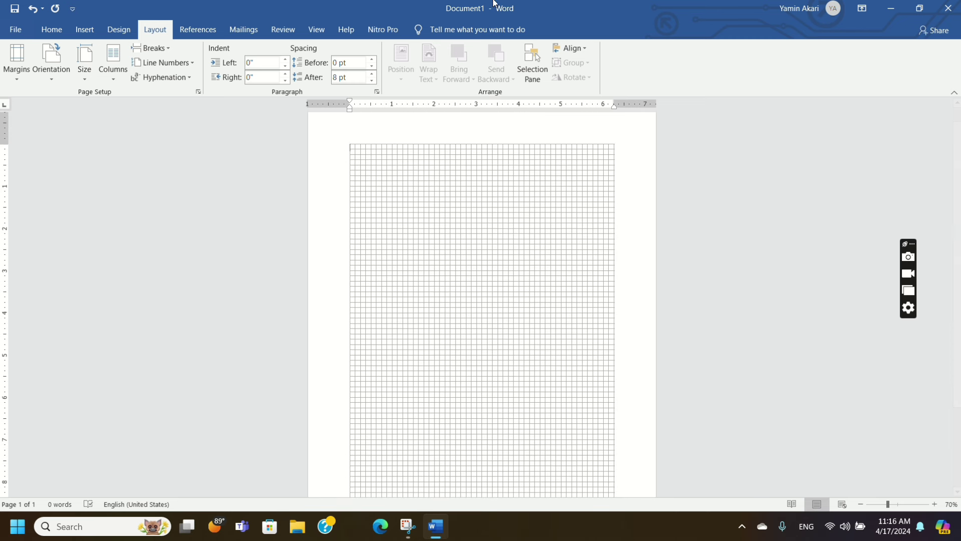
{"action": "left_click", "coordinate": [85, 70]}
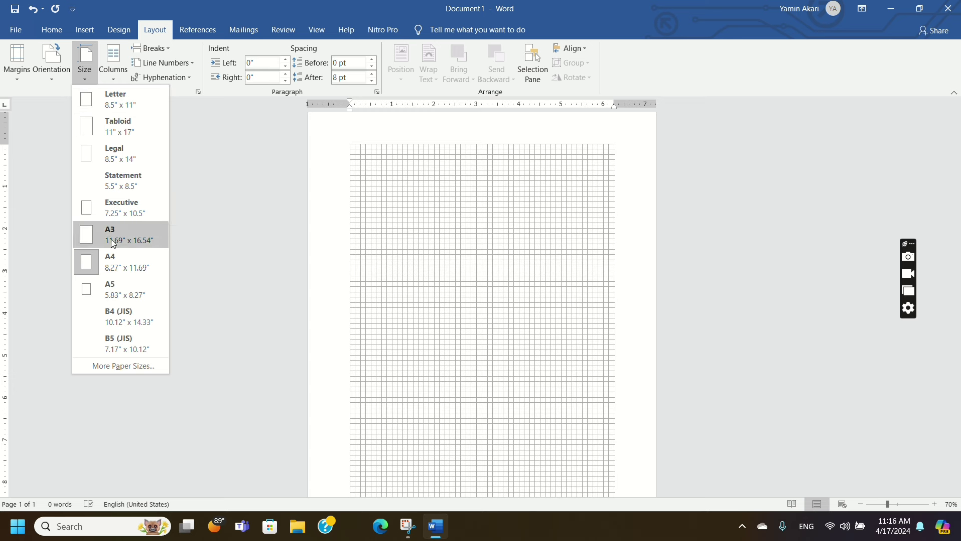
{"action": "left_click", "coordinate": [122, 269]}
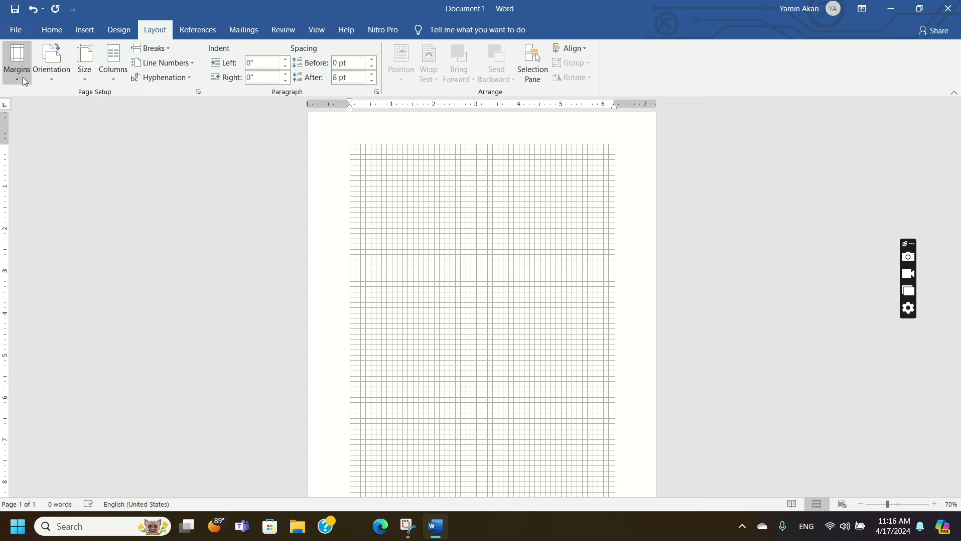
{"action": "left_click", "coordinate": [45, 80]}
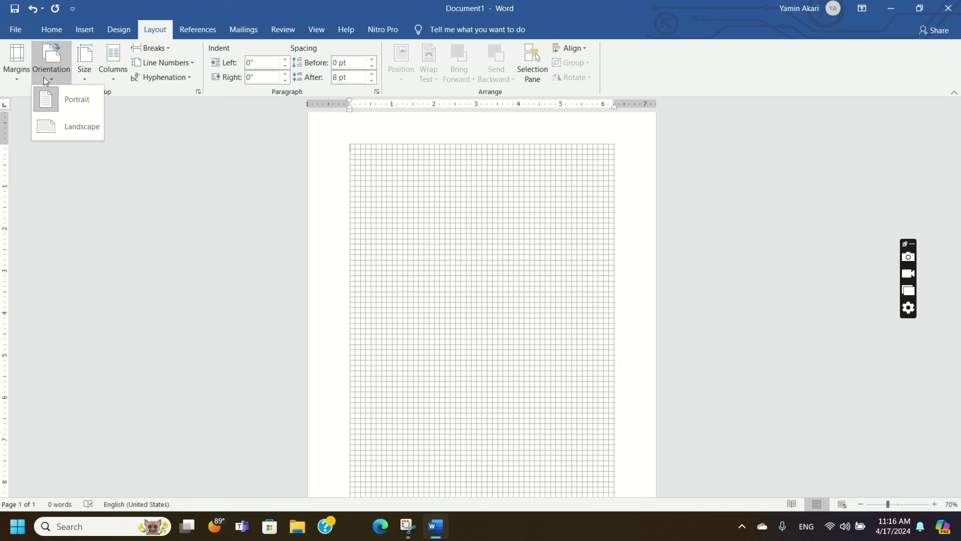
{"action": "left_click", "coordinate": [51, 95]}
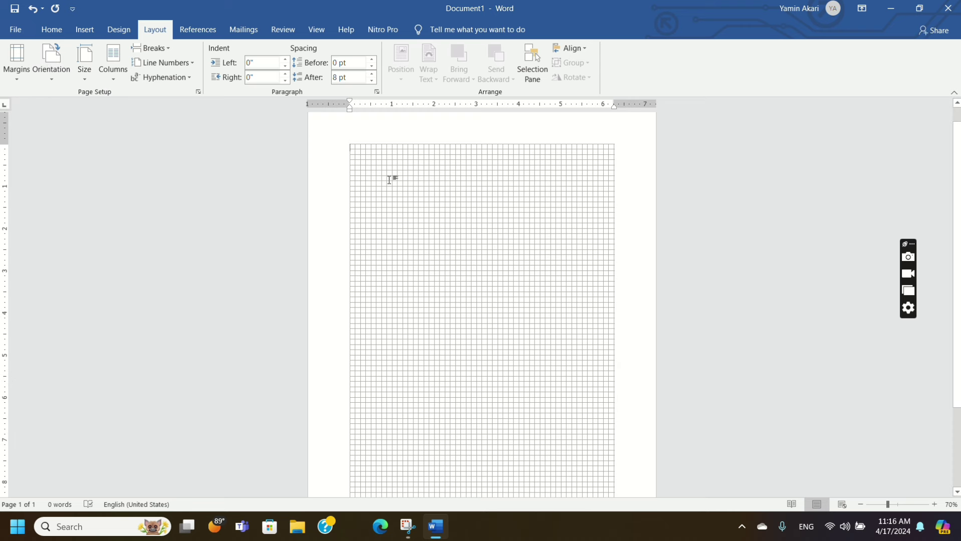
{"action": "left_click", "coordinate": [49, 74]}
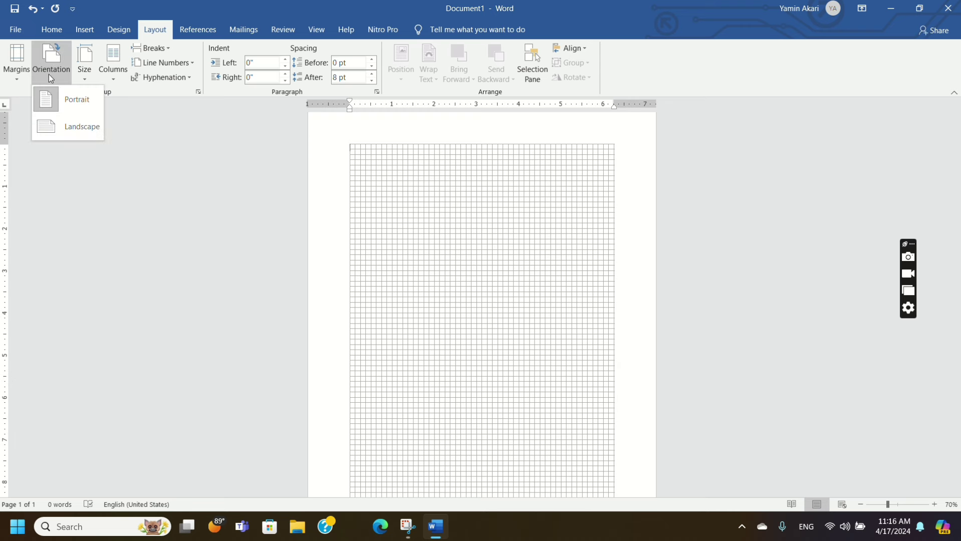
{"action": "left_click", "coordinate": [63, 122]}
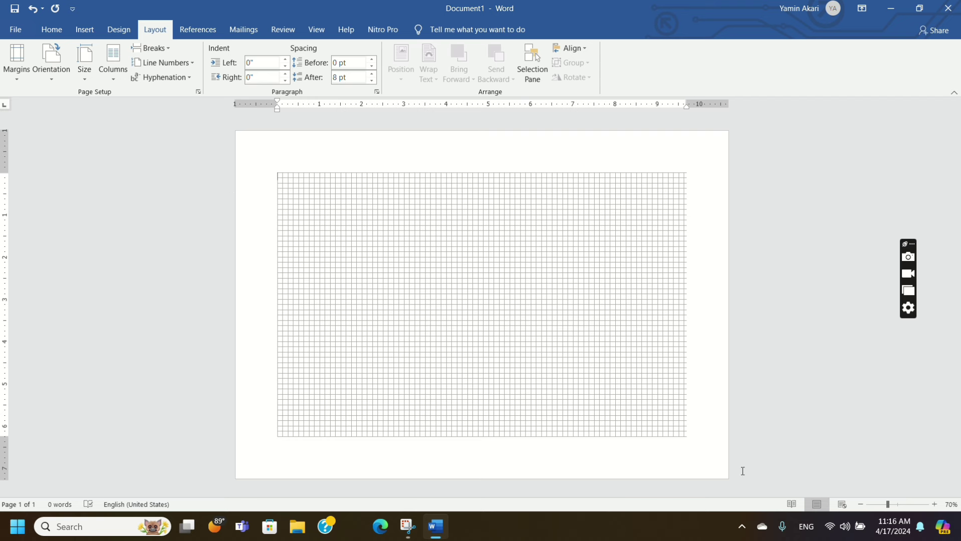
{"action": "left_click", "coordinate": [58, 76]}
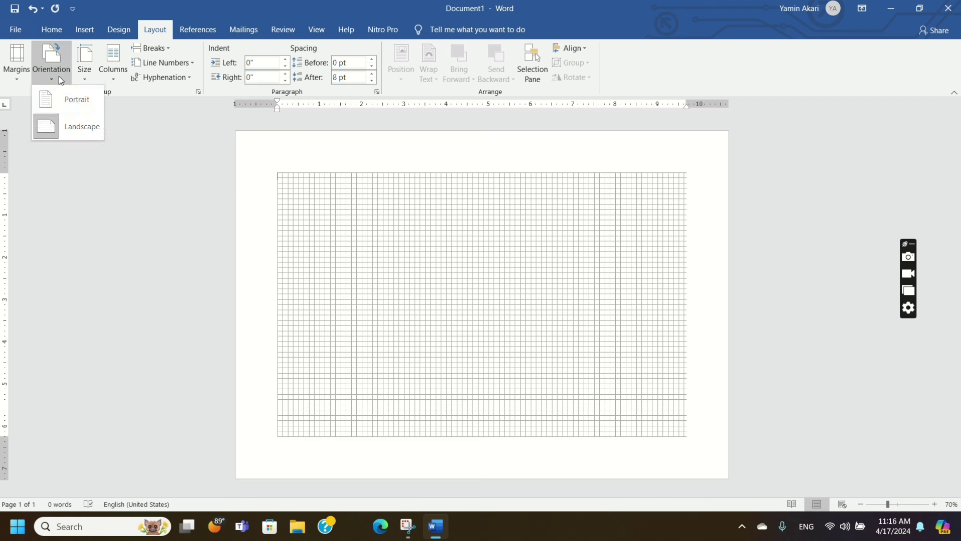
{"action": "left_click", "coordinate": [68, 100]}
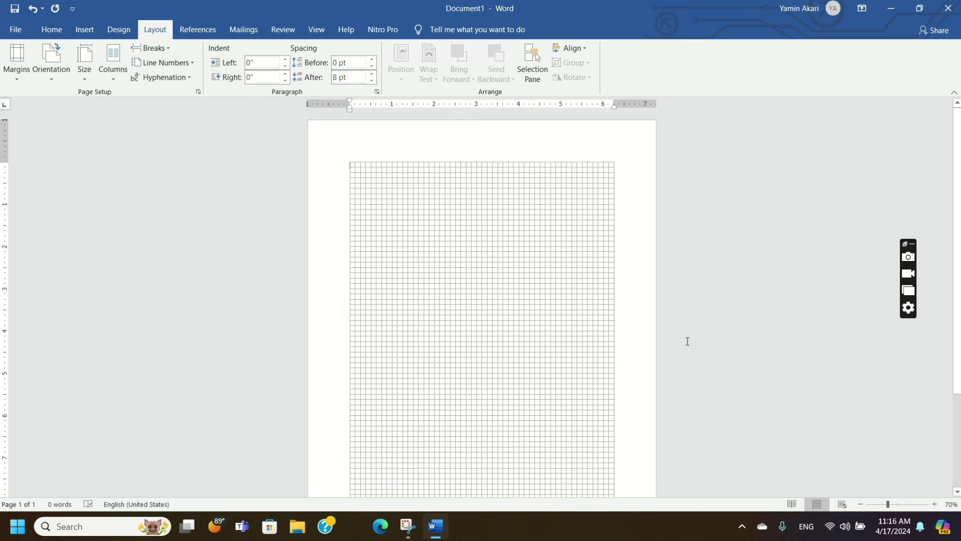
Apply Narrow half-inch margins to the gridded page.
{"action": "left_click", "coordinate": [15, 82]}
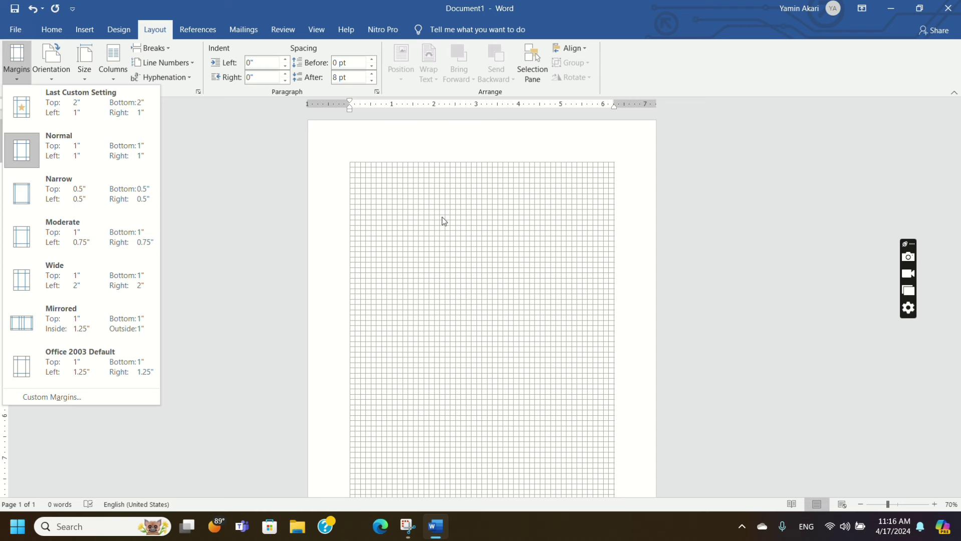
{"action": "scroll", "coordinate": [443, 217], "scroll_direction": "down", "scroll_amount": 2}
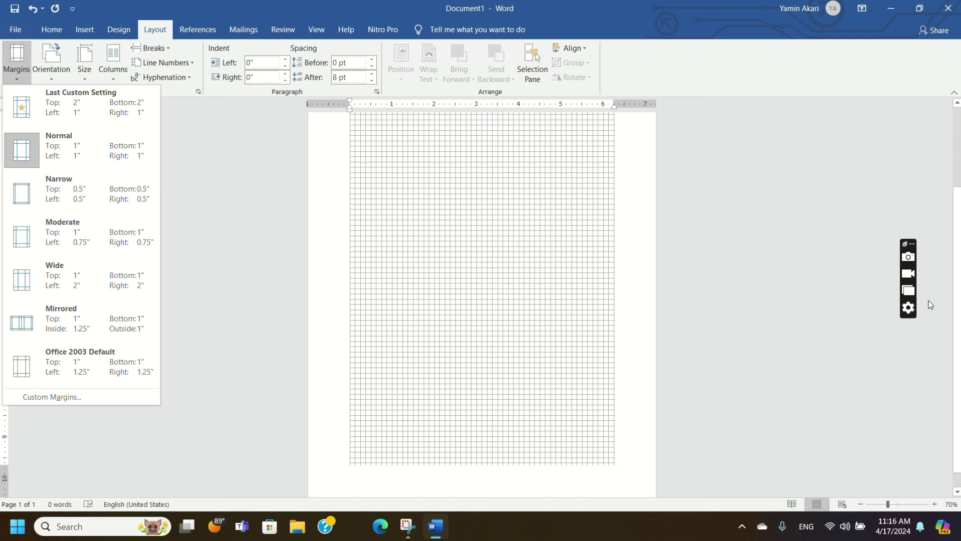
{"action": "scroll", "coordinate": [534, 389], "scroll_direction": "down", "scroll_amount": 1}
{"action": "scroll", "coordinate": [546, 384], "scroll_direction": "up", "scroll_amount": 3}
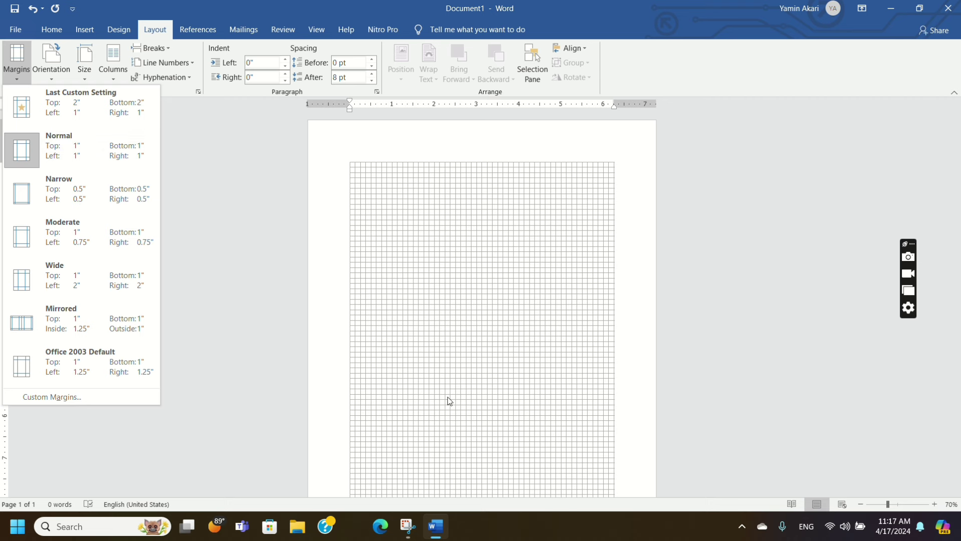
{"action": "scroll", "coordinate": [446, 401], "scroll_direction": "down", "scroll_amount": 3}
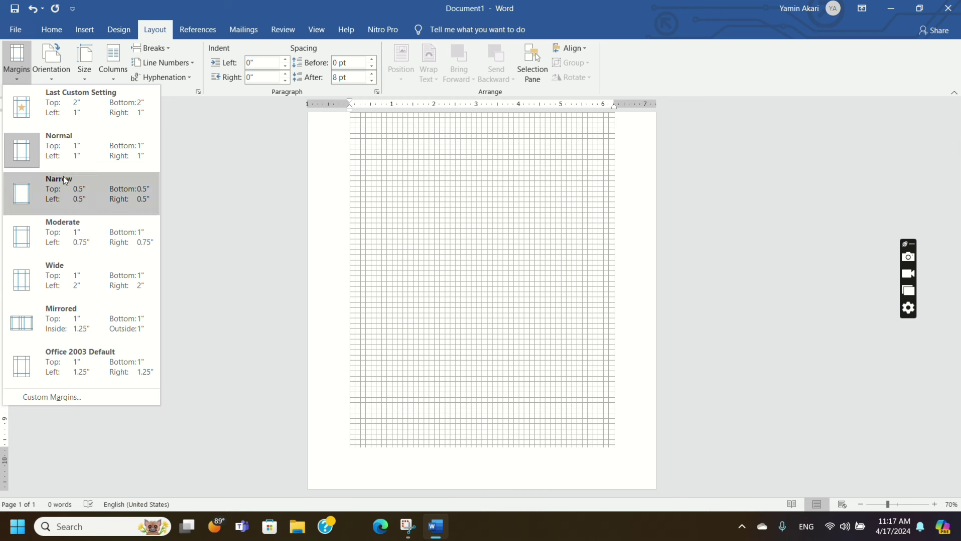
{"action": "left_click", "coordinate": [64, 206]}
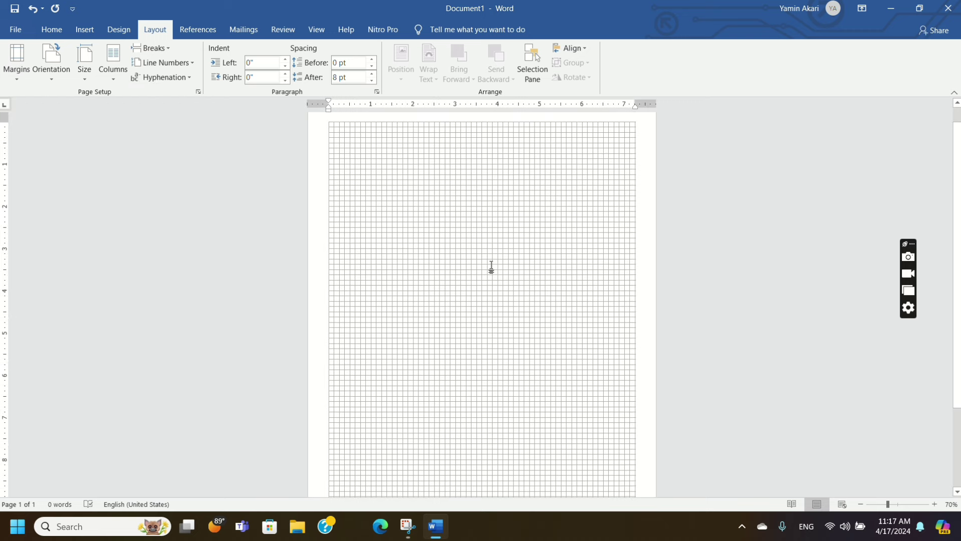
{"action": "scroll", "coordinate": [491, 267], "scroll_direction": "up", "scroll_amount": 1}
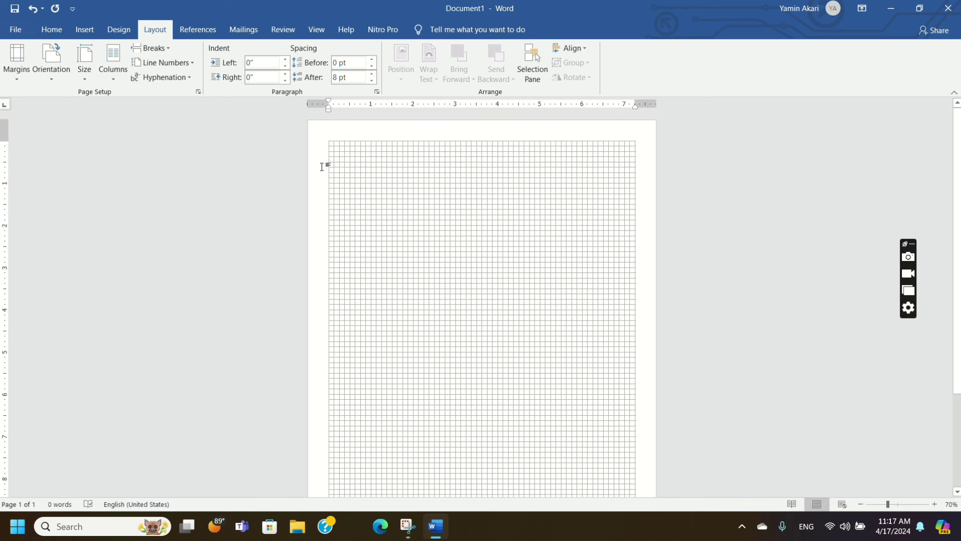
{"action": "scroll", "coordinate": [436, 186], "scroll_direction": "down", "scroll_amount": 5}
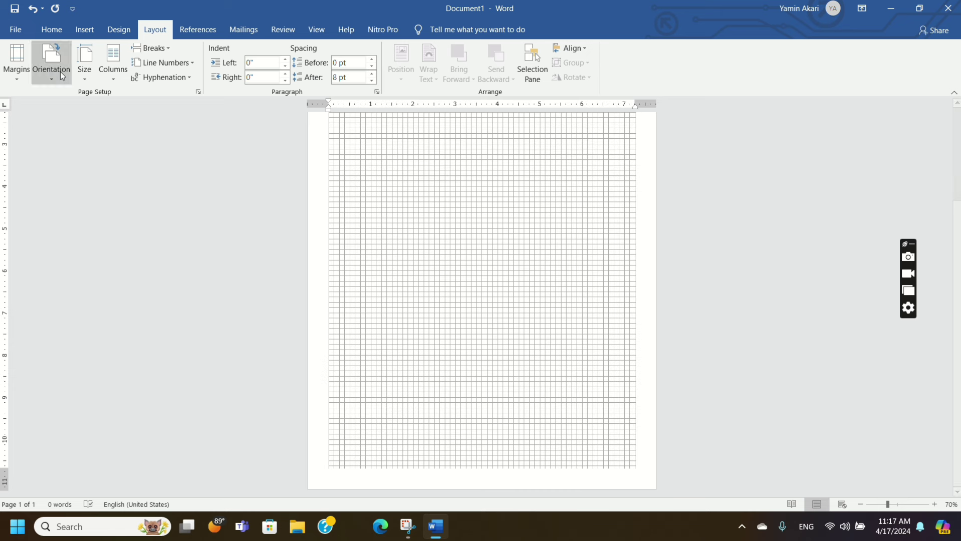
Switch to Moderate margins, show the hidden white space, and open Custom Margins.
{"action": "left_click", "coordinate": [23, 69]}
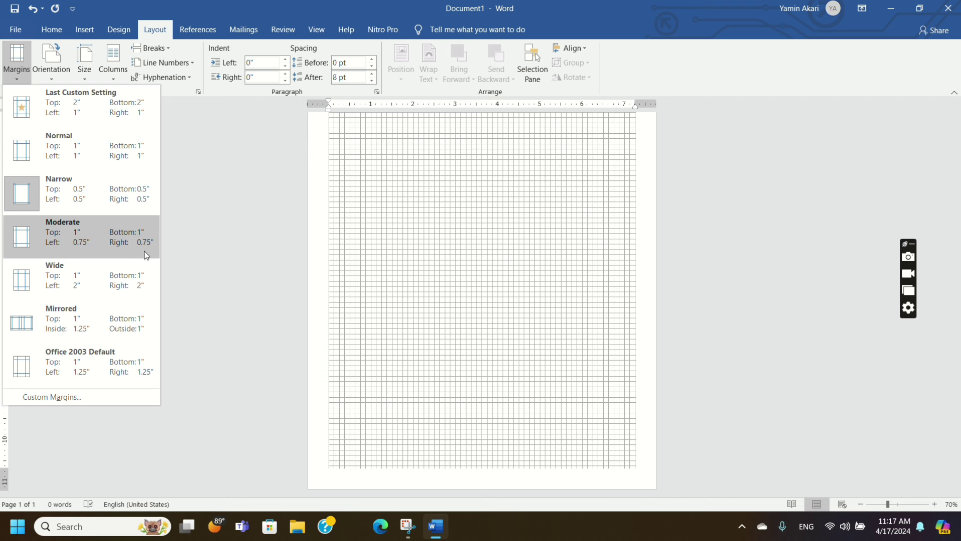
{"action": "left_click", "coordinate": [81, 230]}
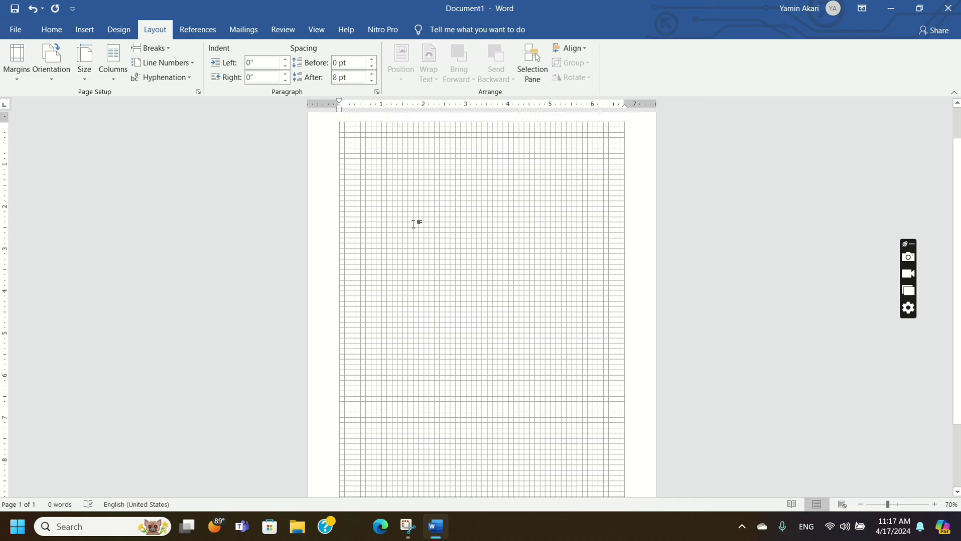
{"action": "double_click", "coordinate": [487, 488]}
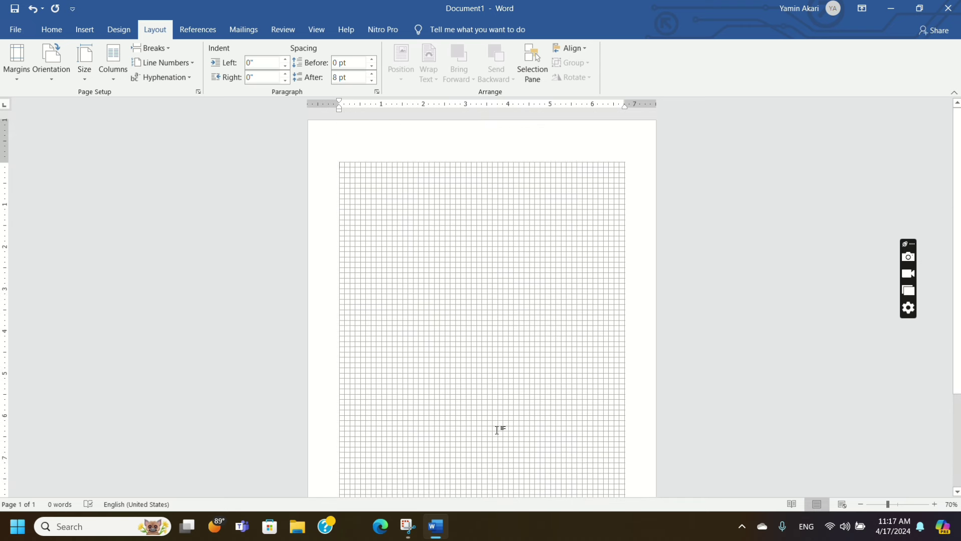
{"action": "left_click", "coordinate": [22, 47]}
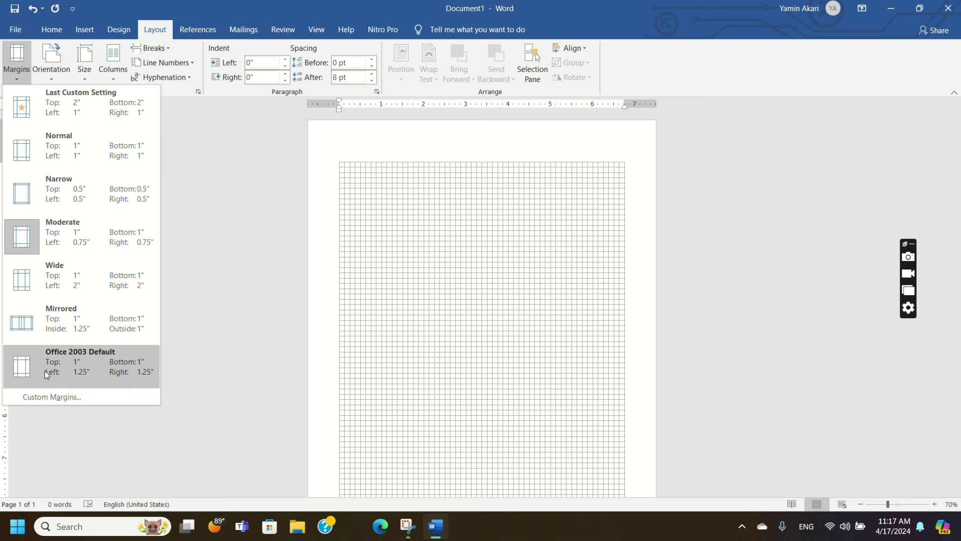
{"action": "left_click", "coordinate": [47, 398]}
{"action": "type", "text": "2\""}
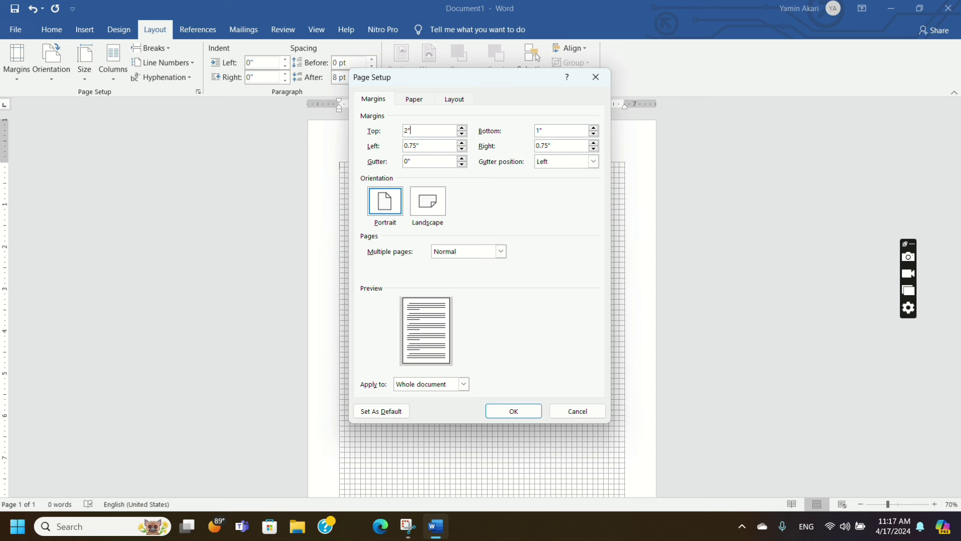
Set the bottom margin to 2" and type 2" for the top margin.
{"action": "left_click", "coordinate": [558, 127]}
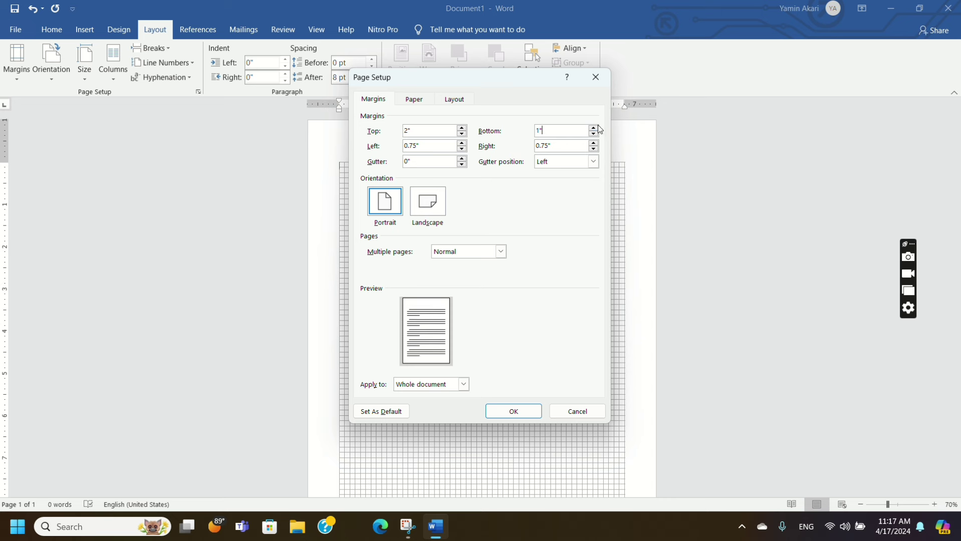
{"action": "left_click", "coordinate": [594, 129]}
{"action": "left_click", "coordinate": [594, 128]}
{"action": "left_click", "coordinate": [594, 133]}
{"action": "left_click", "coordinate": [594, 134]}
{"action": "left_click", "coordinate": [593, 128]}
{"action": "left_click", "coordinate": [593, 128]}
{"action": "left_click", "coordinate": [399, 132]}
{"action": "type", "text": "2"}
Keep Portrait orientation, review the Paper and Layout tabs, and apply the margins with OK.
{"action": "left_click", "coordinate": [439, 206]}
{"action": "left_click", "coordinate": [391, 208]}
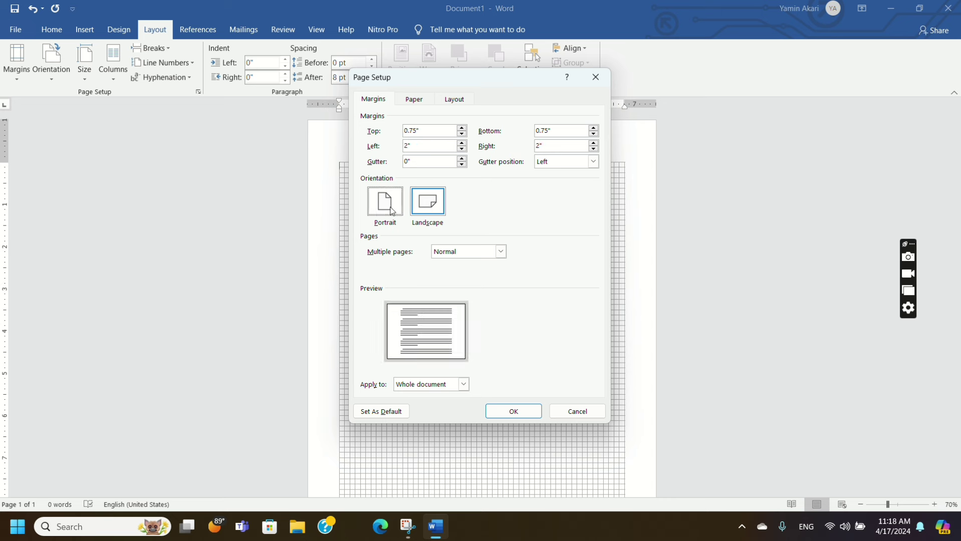
{"action": "left_click", "coordinate": [424, 198]}
{"action": "left_click", "coordinate": [385, 202]}
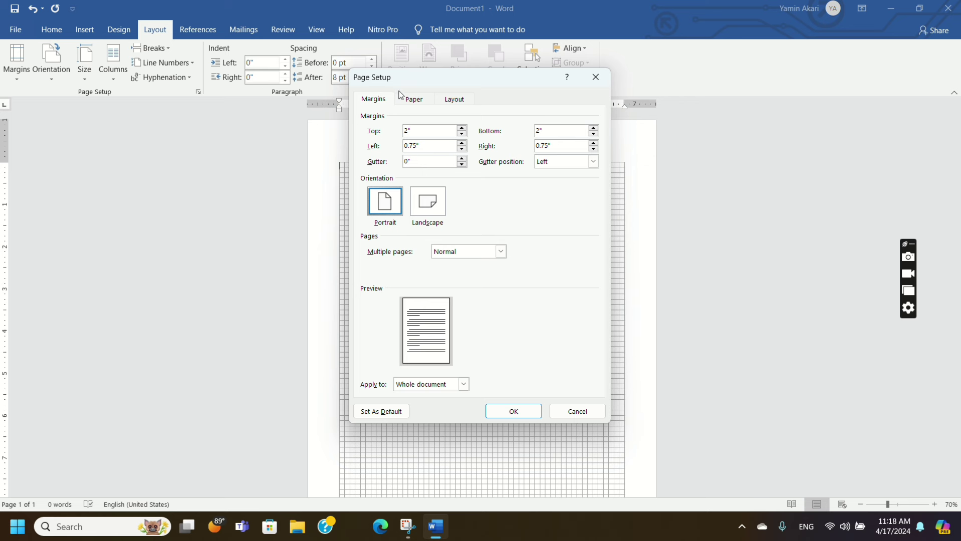
{"action": "left_click", "coordinate": [413, 100]}
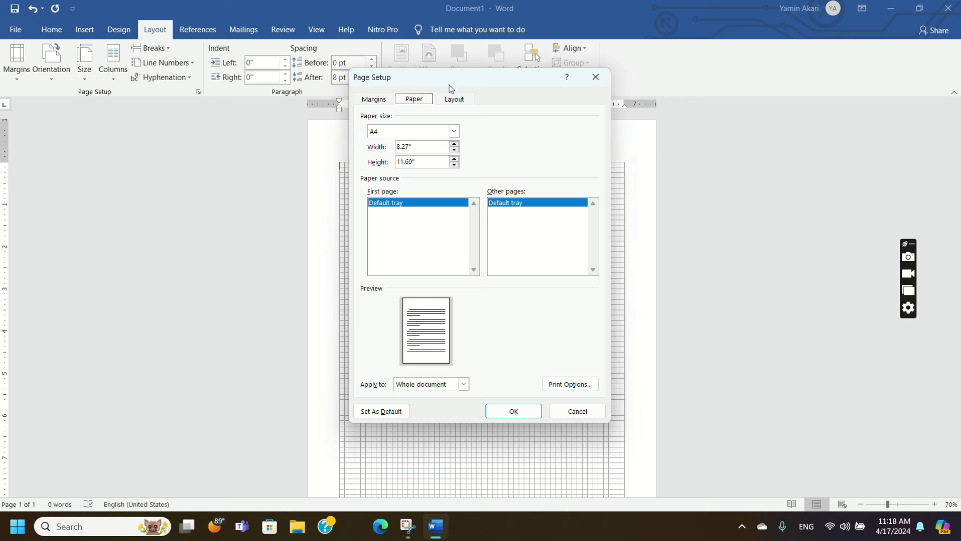
{"action": "left_click", "coordinate": [453, 98]}
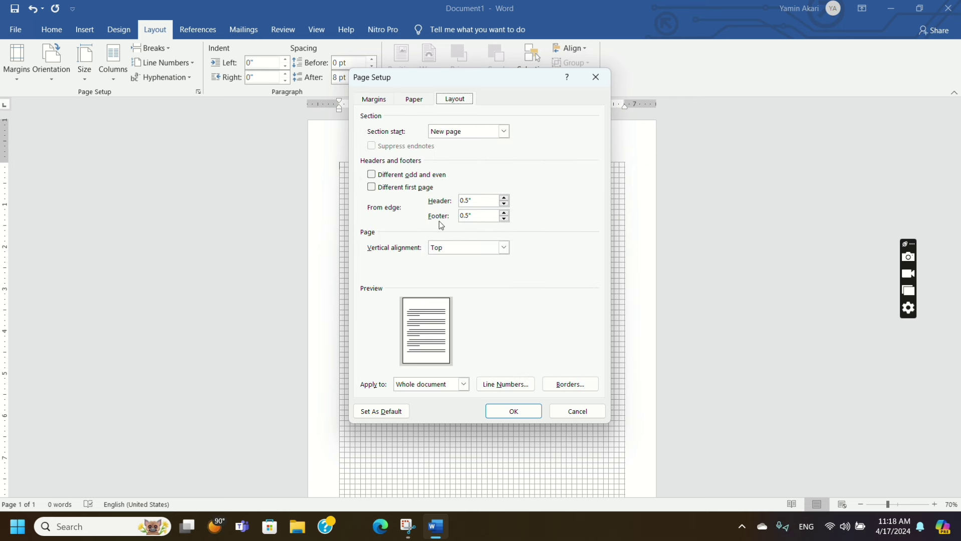
{"action": "left_click", "coordinate": [378, 100]}
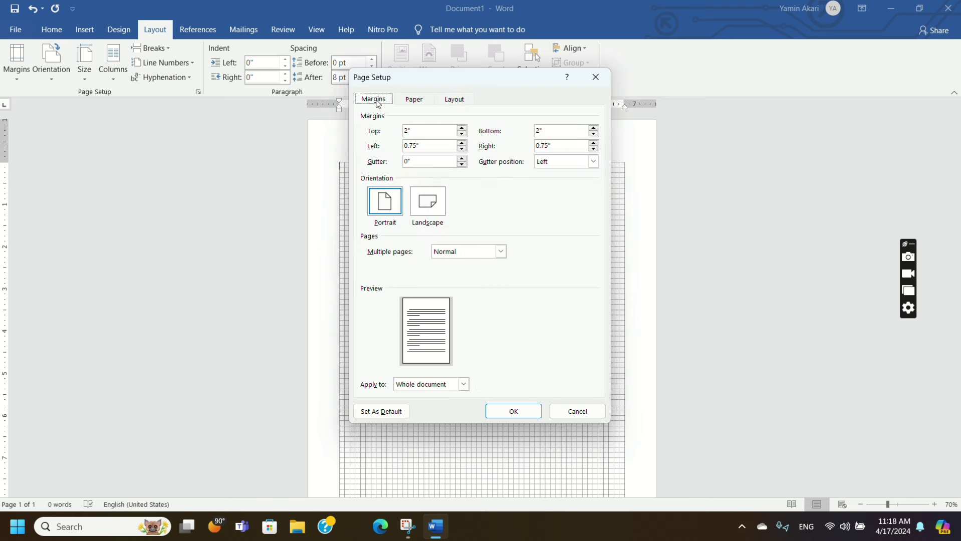
{"action": "left_click", "coordinate": [513, 410]}
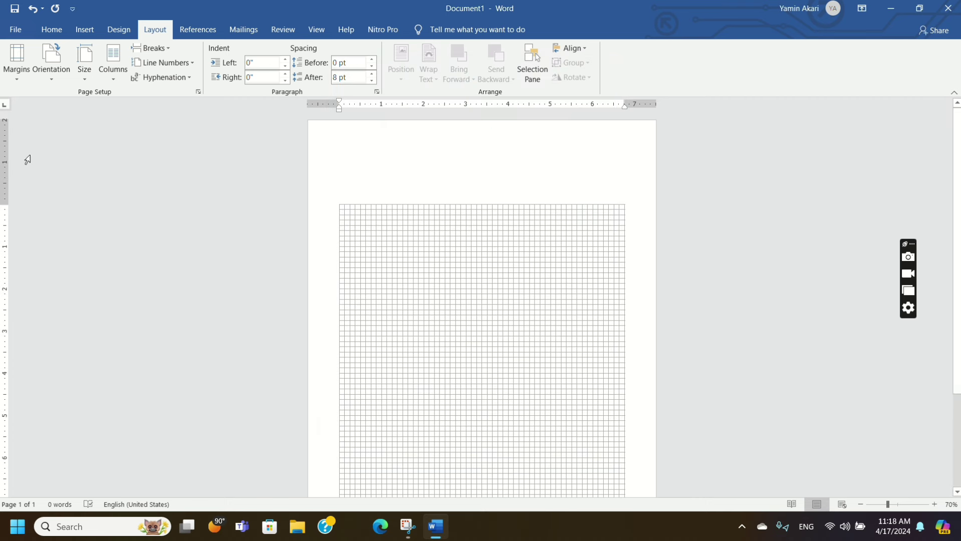
Apply the Normal margin preset, giving 1-inch margins on all four sides.
{"action": "left_click", "coordinate": [17, 75]}
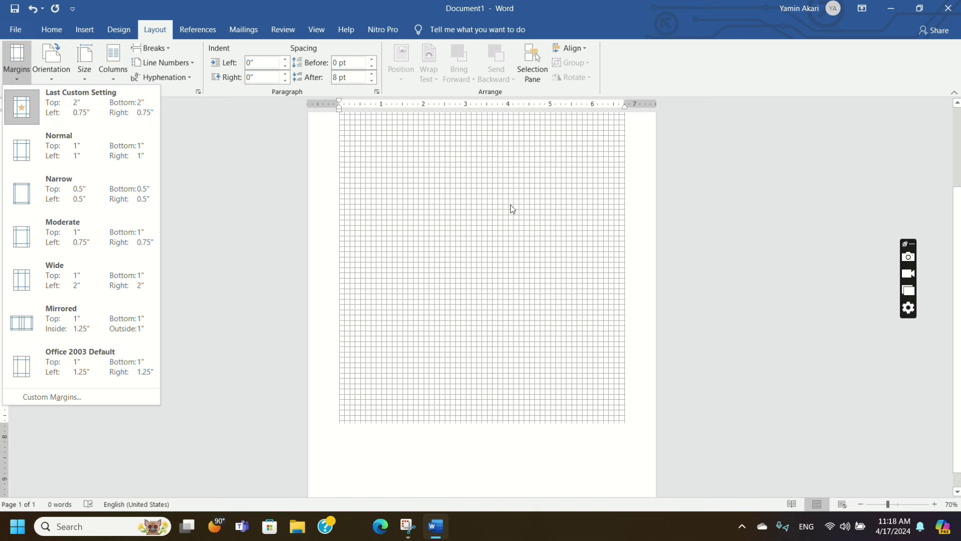
{"action": "scroll", "coordinate": [469, 268], "scroll_direction": "down", "scroll_amount": 2}
{"action": "scroll", "coordinate": [460, 288], "scroll_direction": "down", "scroll_amount": 2}
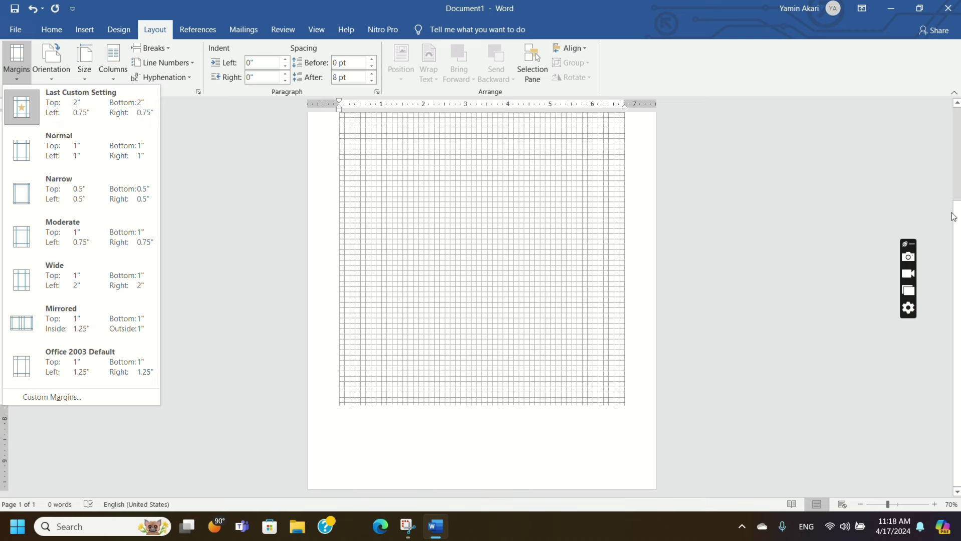
{"action": "left_click", "coordinate": [561, 305]}
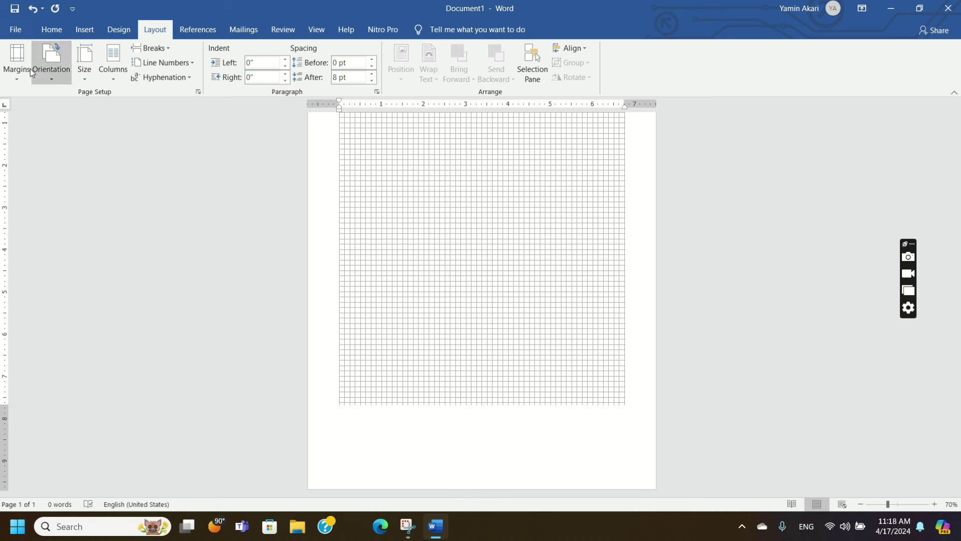
{"action": "left_click", "coordinate": [17, 63]}
{"action": "left_click", "coordinate": [68, 150]}
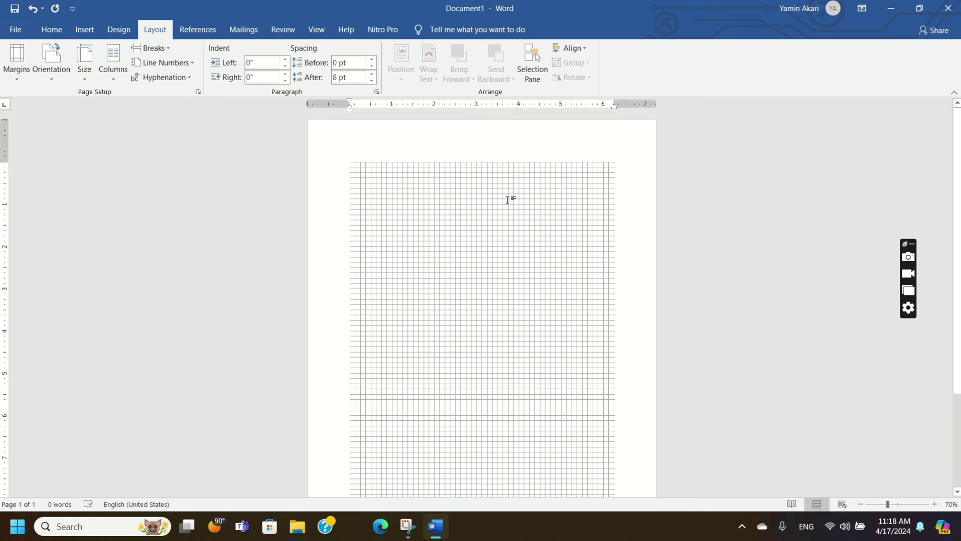
{"action": "left_click", "coordinate": [17, 63]}
{"action": "left_click", "coordinate": [624, 368]}
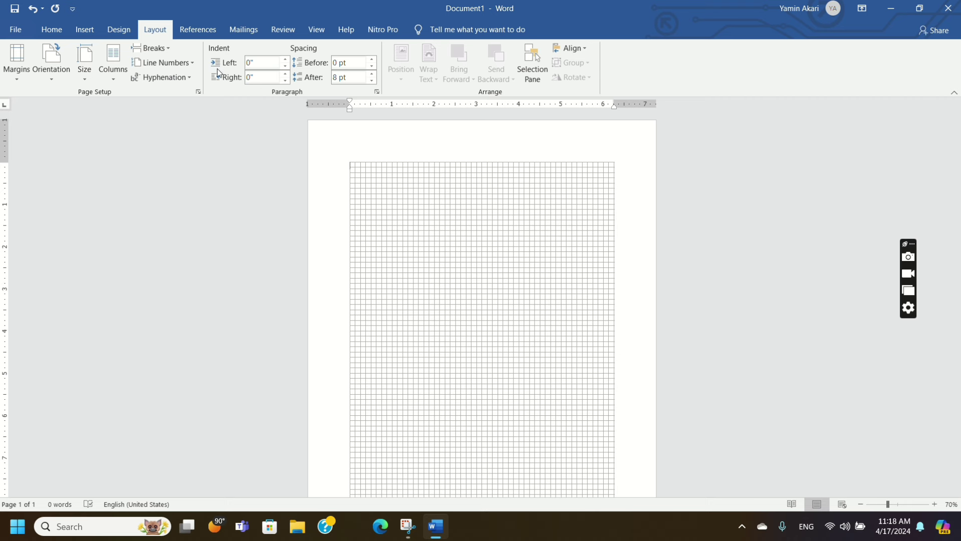
Turn on the Ruler and Gridlines options in the View tab.
{"action": "left_click", "coordinate": [321, 29]}
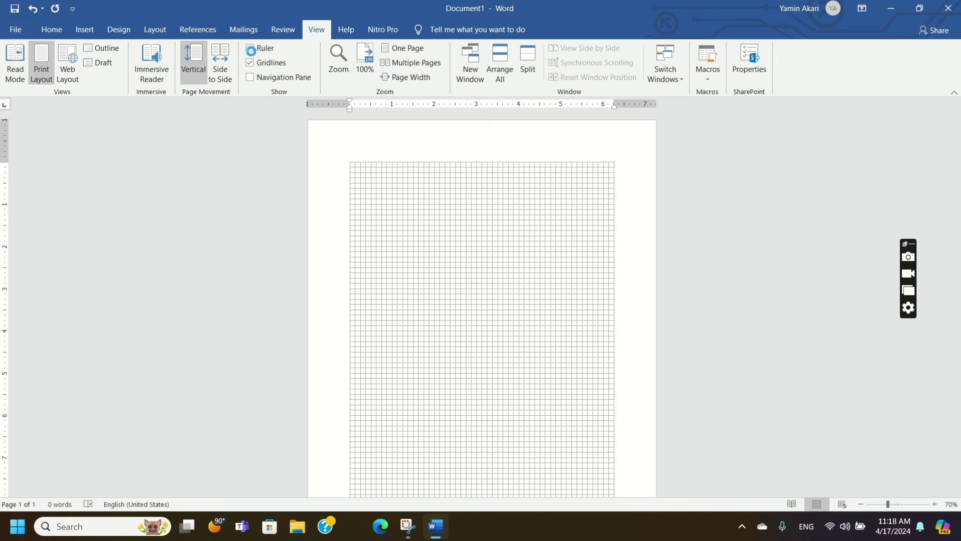
{"action": "left_click", "coordinate": [250, 48]}
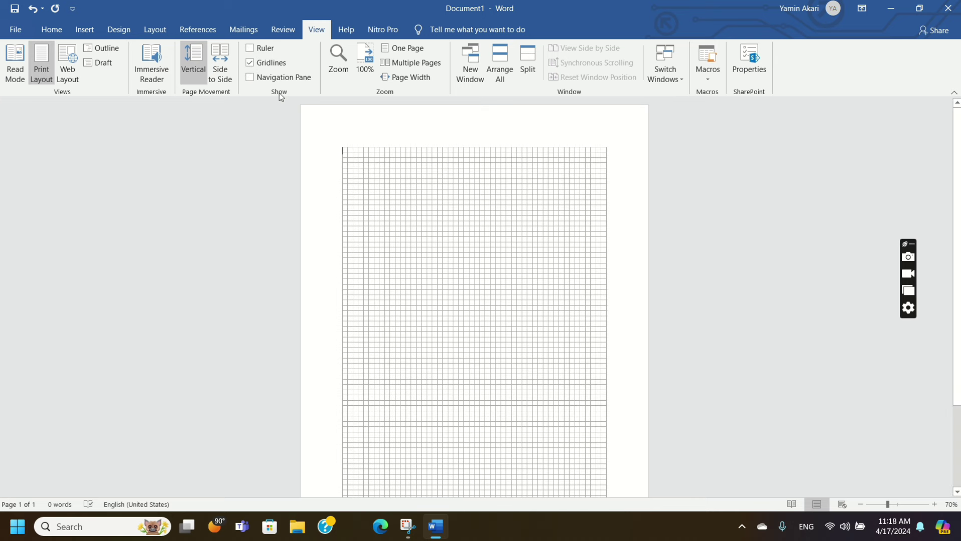
{"action": "left_click", "coordinate": [250, 63]}
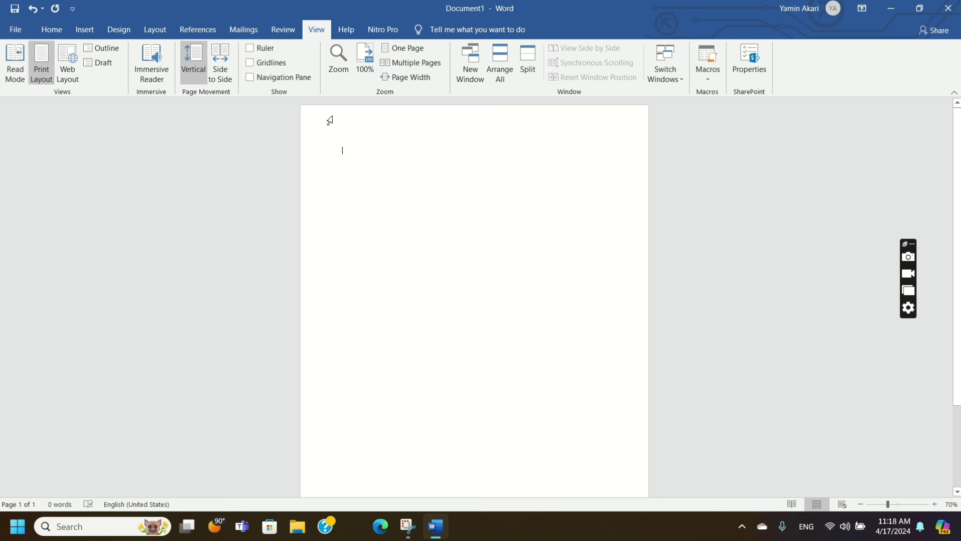
{"action": "left_click", "coordinate": [250, 49]}
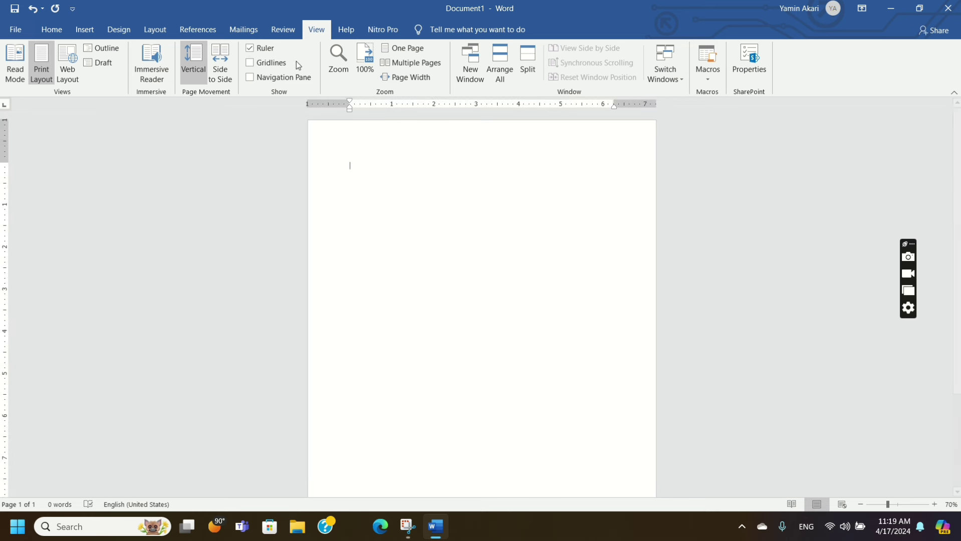
{"action": "left_click", "coordinate": [250, 63]}
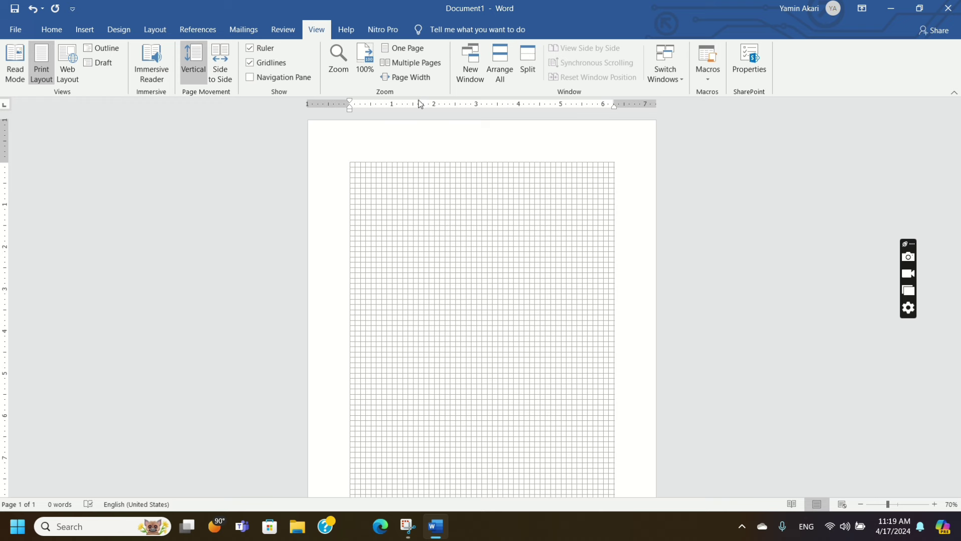
Open the Navigation Pane, look at its Pages and Headings views, then close it.
{"action": "left_click", "coordinate": [252, 81]}
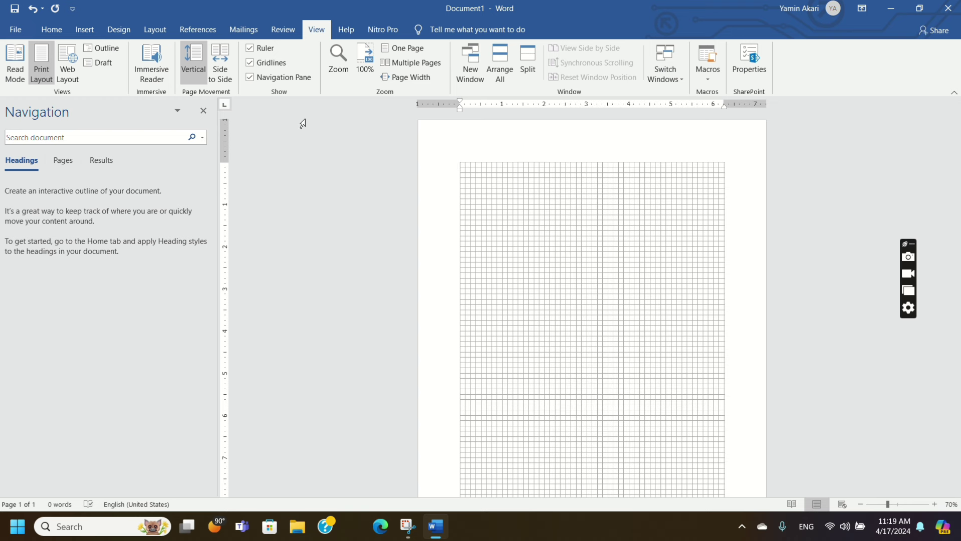
{"action": "left_click", "coordinate": [62, 161]}
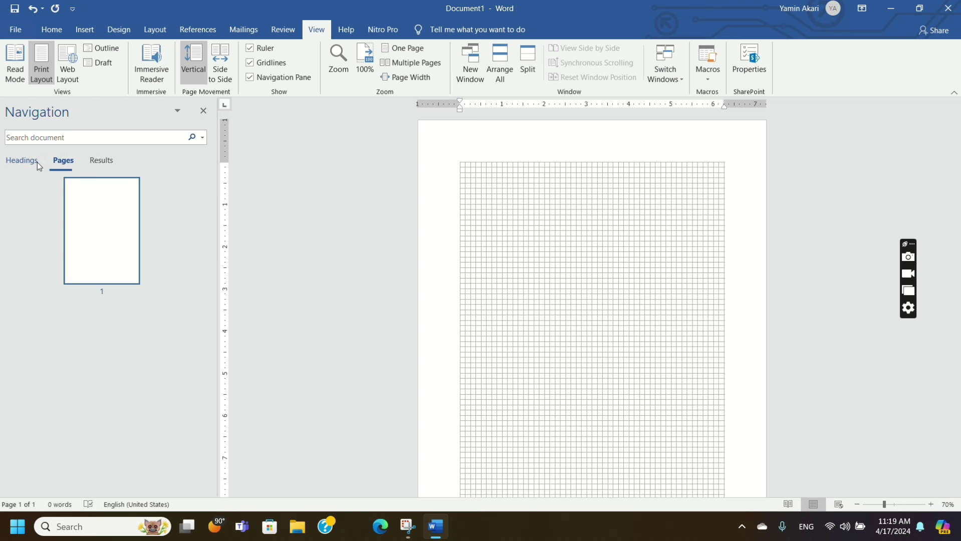
{"action": "left_click", "coordinate": [26, 161]}
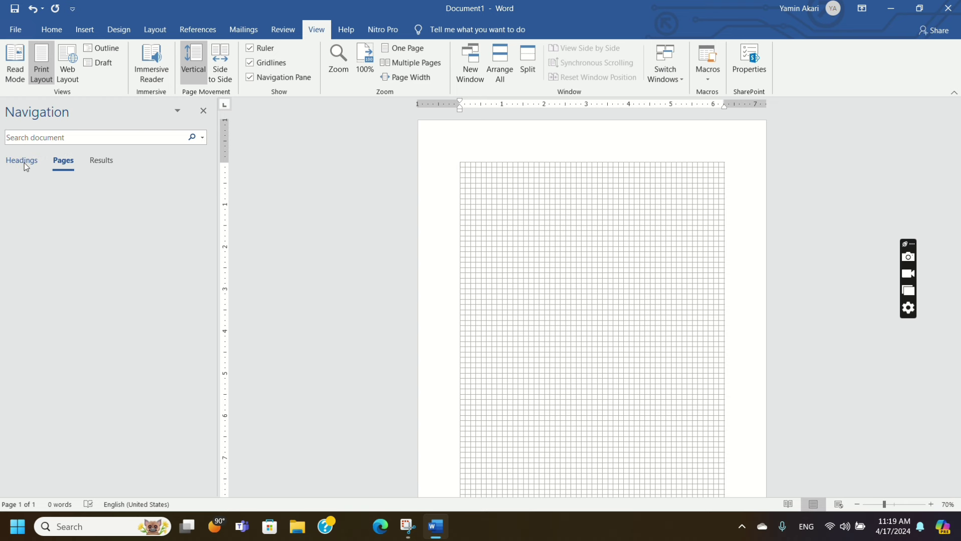
{"action": "left_click", "coordinate": [250, 79]}
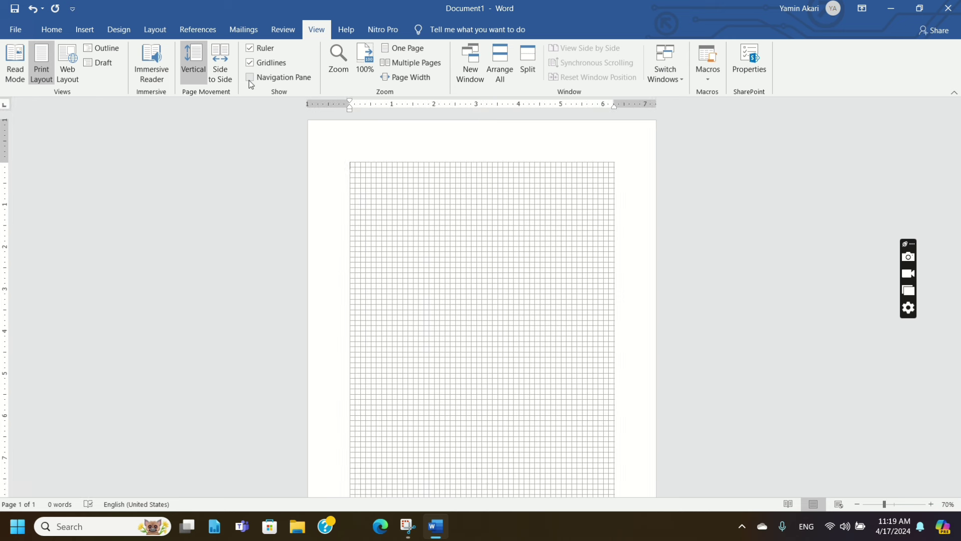
{"action": "left_click", "coordinate": [250, 78]}
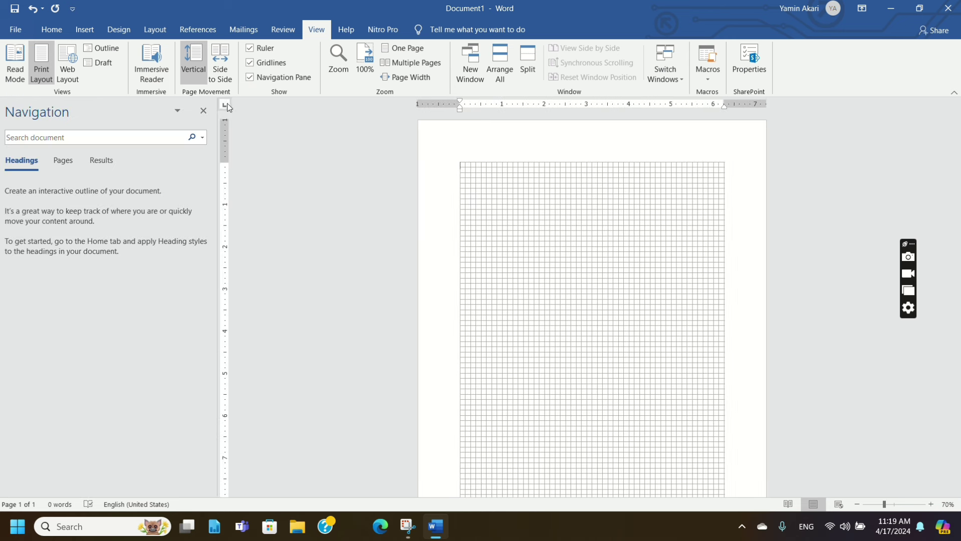
{"action": "left_click", "coordinate": [203, 111]}
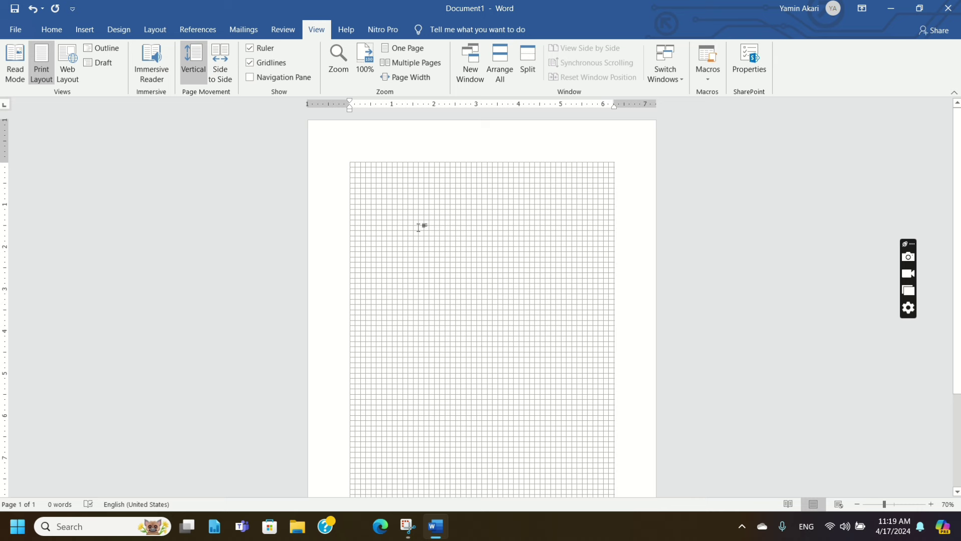
Zoom the gridded page in several levels, then out until it is tiny.
{"action": "scroll", "coordinate": [554, 251], "scroll_direction": "down", "scroll_amount": 2}
{"action": "scroll", "coordinate": [554, 299], "scroll_direction": "up", "scroll_amount": 2}
{"action": "scroll", "coordinate": [564, 229], "scroll_direction": "down", "scroll_amount": 3}
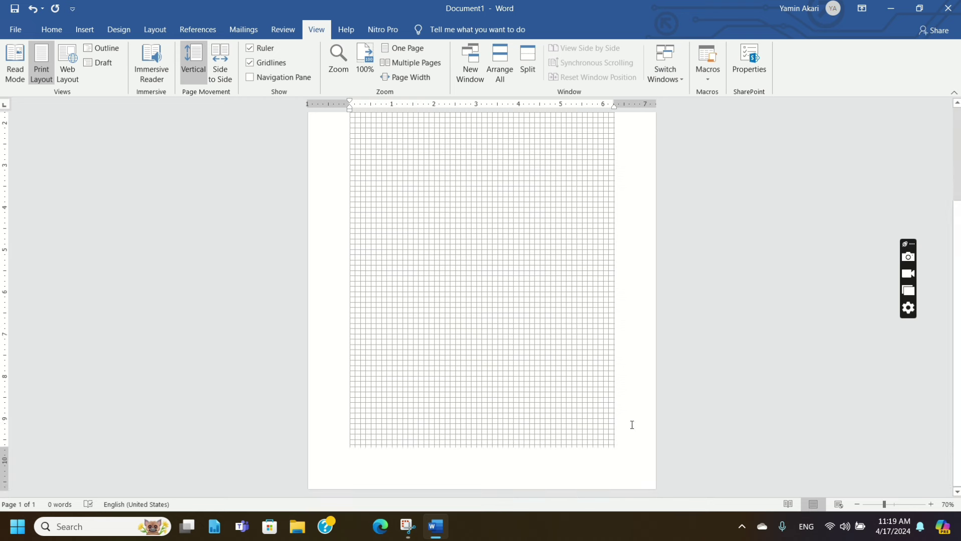
{"action": "left_click", "coordinate": [930, 505]}
{"action": "left_click", "coordinate": [930, 505]}
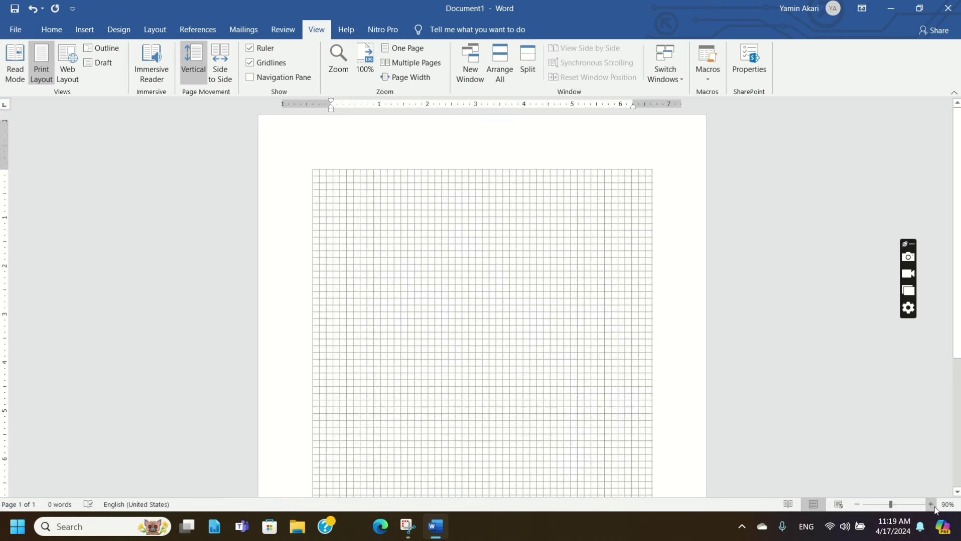
{"action": "left_click", "coordinate": [930, 504]}
{"action": "left_click", "coordinate": [930, 504]}
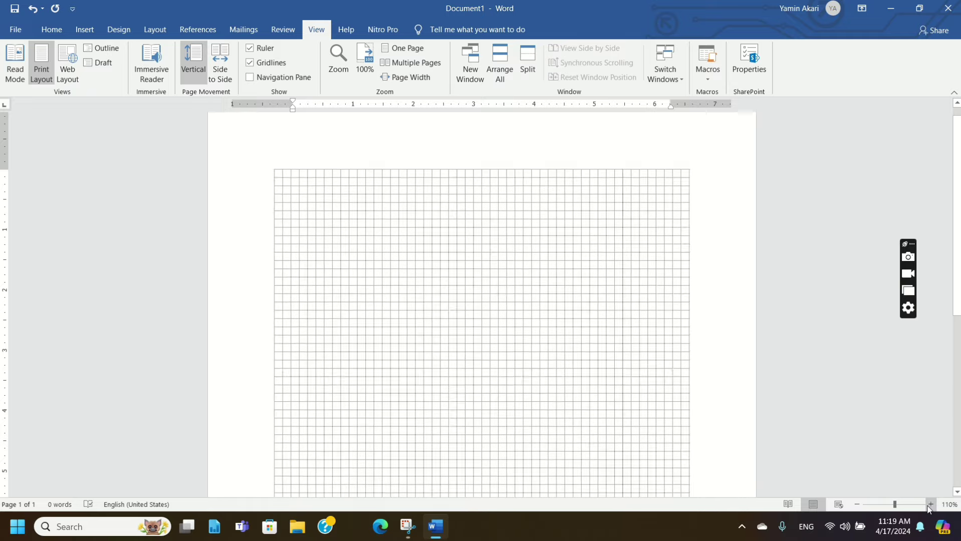
{"action": "left_click", "coordinate": [931, 504]}
{"action": "left_click", "coordinate": [931, 505]}
{"action": "left_click", "coordinate": [931, 505]}
{"action": "left_click", "coordinate": [930, 504]}
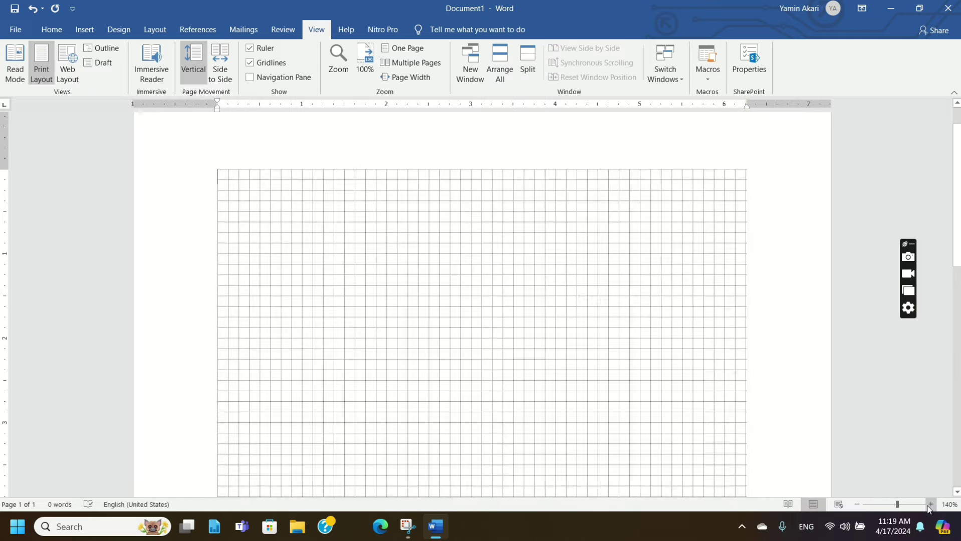
{"action": "left_click", "coordinate": [930, 504]}
{"action": "left_click", "coordinate": [931, 505]}
{"action": "left_click", "coordinate": [931, 505]}
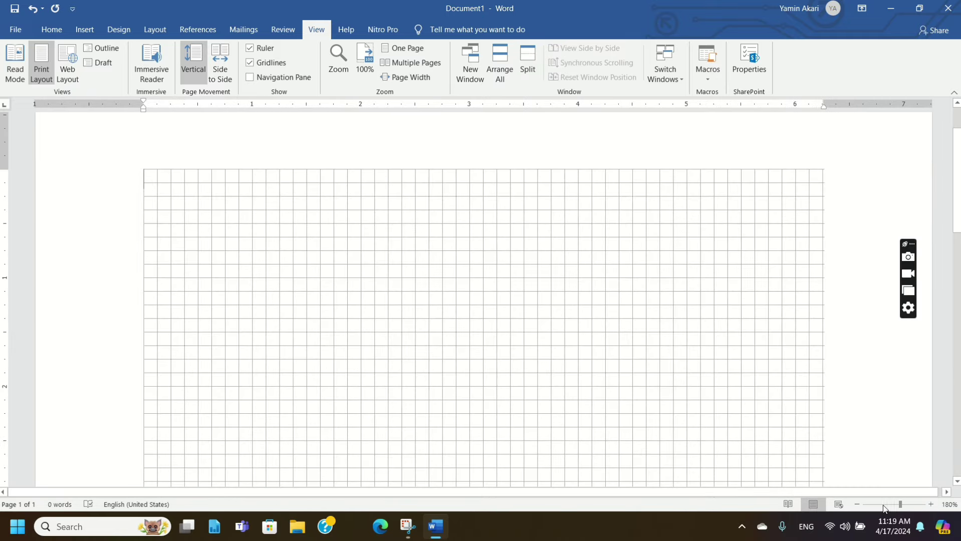
{"action": "left_click", "coordinate": [859, 505]}
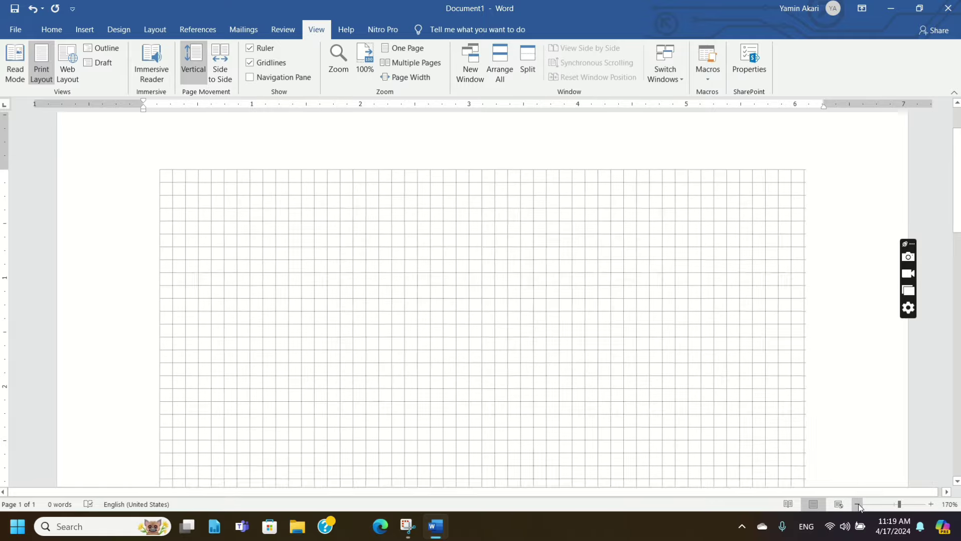
{"action": "left_click", "coordinate": [858, 504]}
{"action": "left_click", "coordinate": [859, 505]}
{"action": "left_click", "coordinate": [859, 505]}
{"action": "left_click", "coordinate": [858, 504]}
{"action": "left_click", "coordinate": [858, 504]}
{"action": "left_click", "coordinate": [859, 505]}
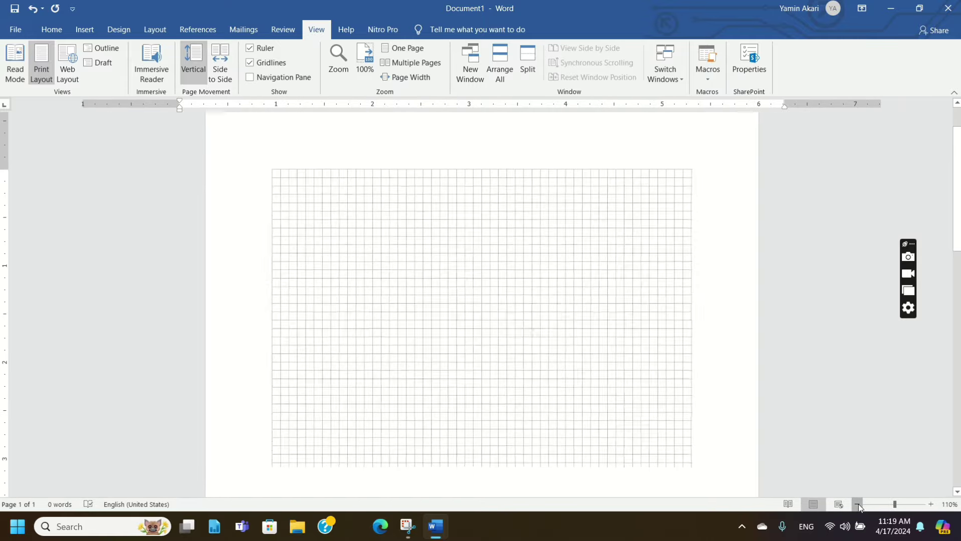
{"action": "left_click", "coordinate": [859, 504]}
{"action": "left_click", "coordinate": [859, 505]}
{"action": "left_click", "coordinate": [858, 505]}
{"action": "left_click", "coordinate": [858, 505]}
{"action": "left_click", "coordinate": [858, 504]}
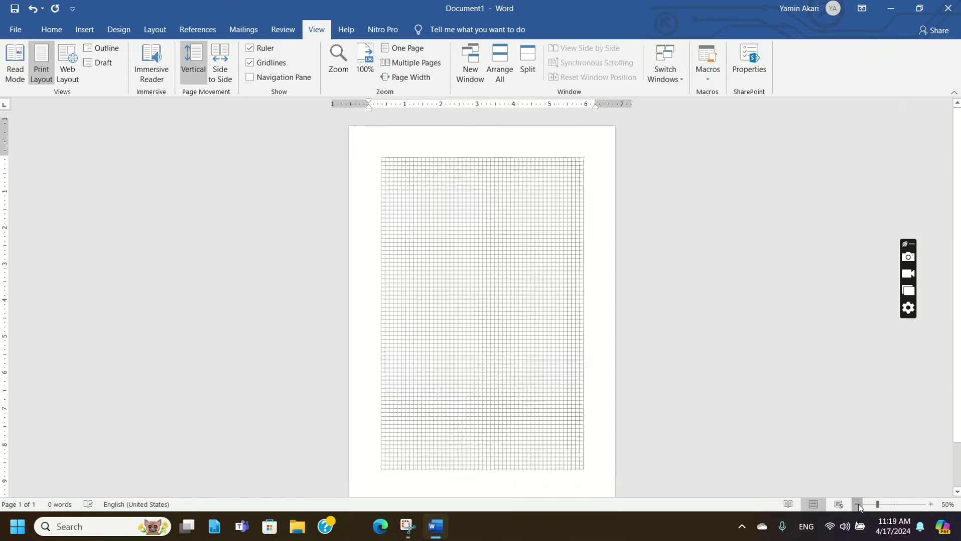
{"action": "left_click", "coordinate": [859, 505]}
{"action": "left_click", "coordinate": [859, 505]}
{"action": "left_click", "coordinate": [858, 505]}
{"action": "left_click", "coordinate": [859, 505]}
Zoom back in on the grid, then step out to return the view to 100%.
{"action": "left_click", "coordinate": [930, 505]}
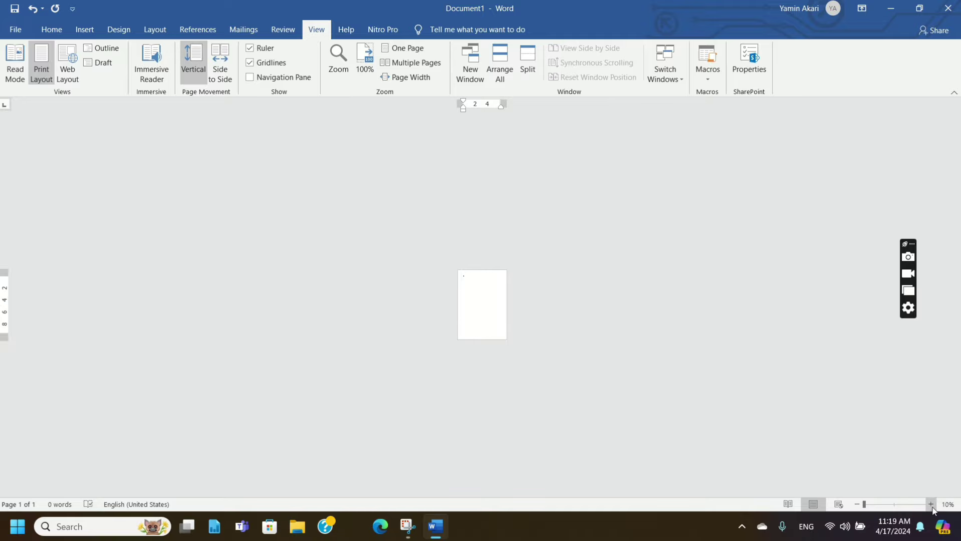
{"action": "left_click", "coordinate": [930, 505]}
{"action": "left_click", "coordinate": [930, 504]}
{"action": "left_click", "coordinate": [930, 505]}
{"action": "left_click", "coordinate": [931, 505]}
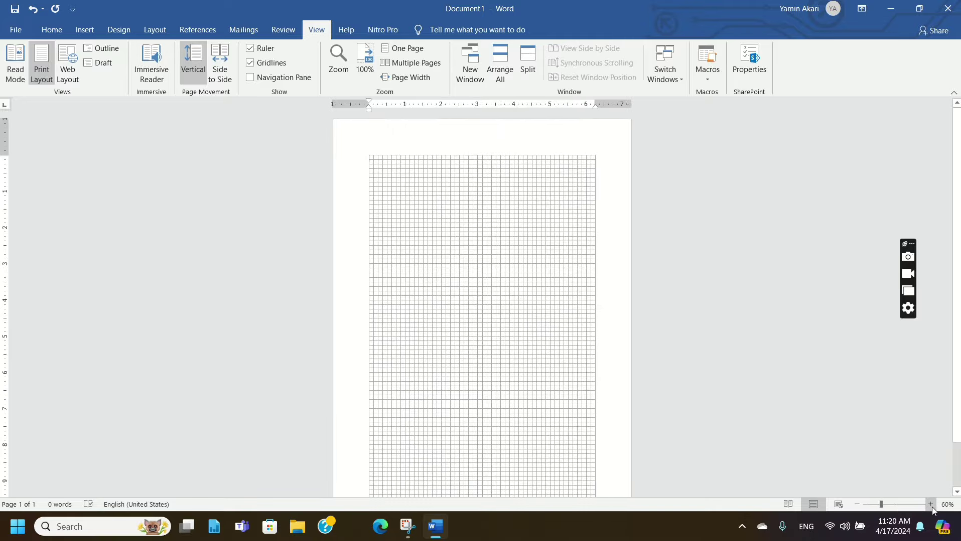
{"action": "left_click", "coordinate": [931, 505]}
{"action": "left_click", "coordinate": [931, 505]}
{"action": "left_click", "coordinate": [931, 504]}
{"action": "left_click", "coordinate": [931, 505]}
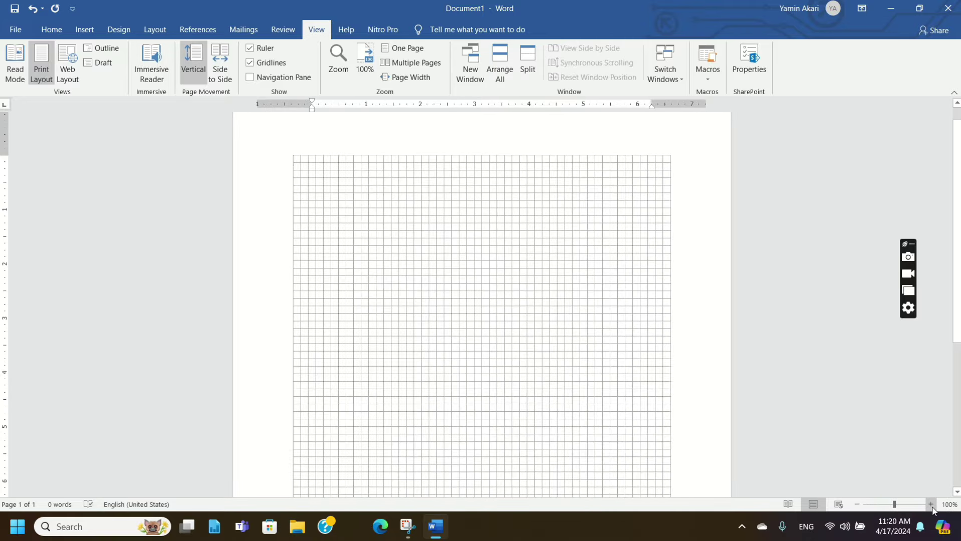
{"action": "left_click", "coordinate": [931, 504]}
{"action": "left_click", "coordinate": [930, 505]}
{"action": "left_click", "coordinate": [931, 505]}
{"action": "left_click", "coordinate": [931, 504]}
{"action": "left_click", "coordinate": [930, 505]}
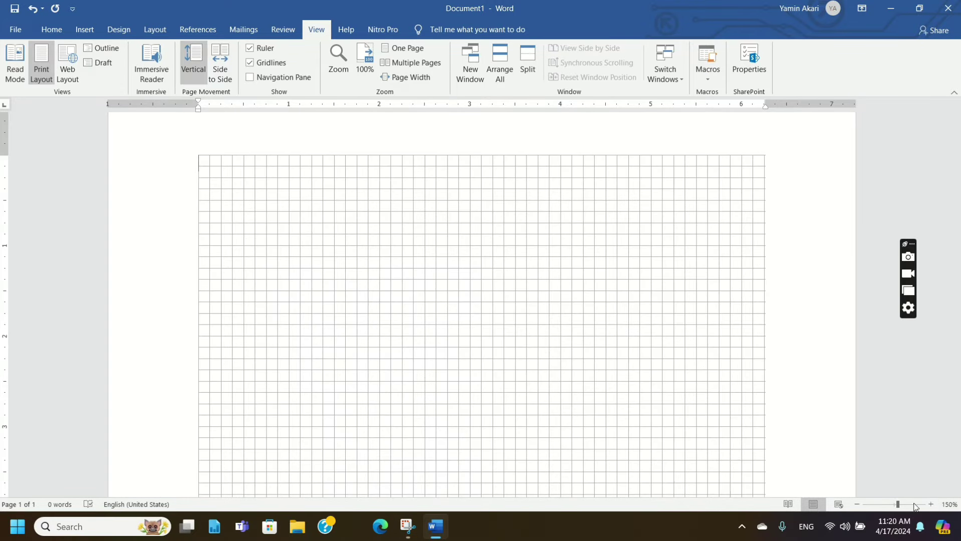
{"action": "left_click", "coordinate": [858, 505]}
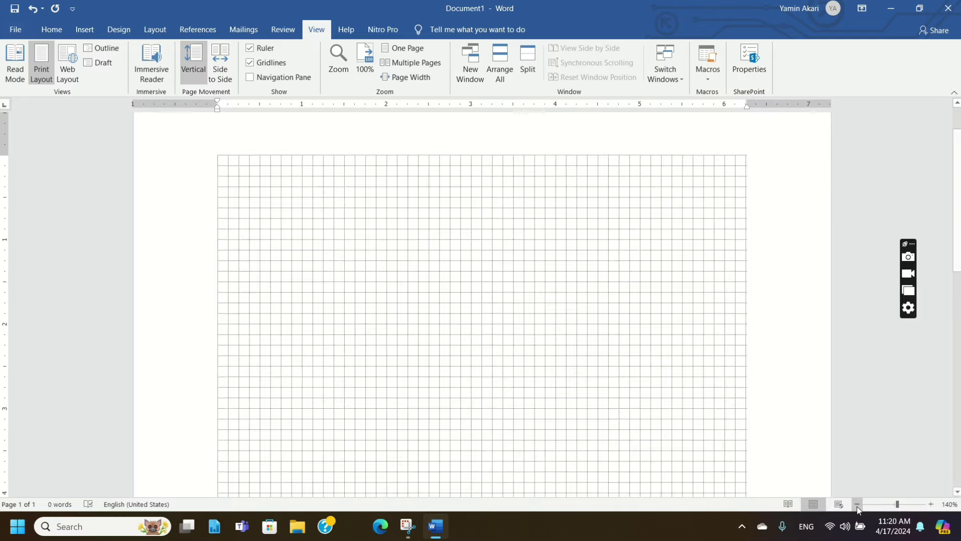
{"action": "left_click", "coordinate": [858, 504]}
{"action": "left_click", "coordinate": [857, 504]}
{"action": "left_click", "coordinate": [857, 504]}
{"action": "left_click", "coordinate": [857, 504]}
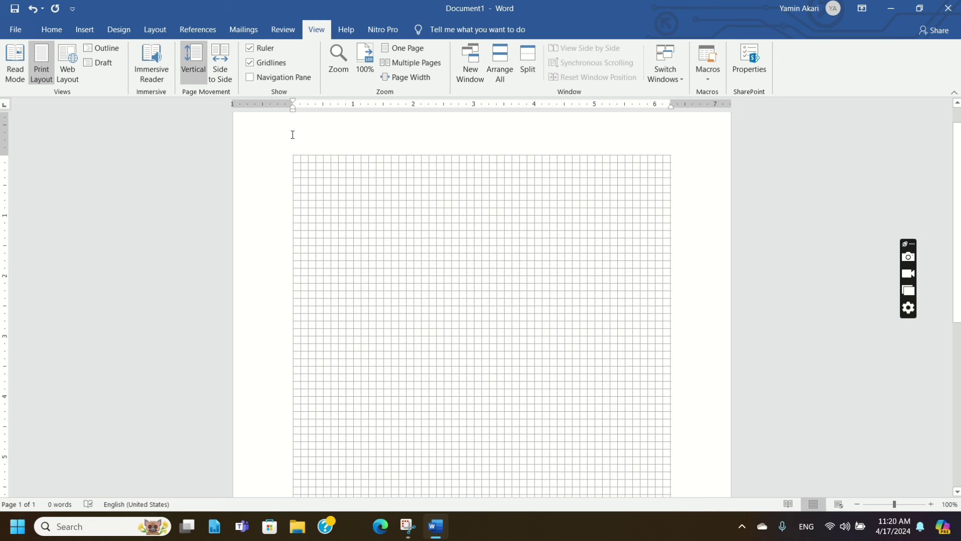
Switch between the Home, Insert and Design ribbon tabs.
{"action": "scroll", "coordinate": [546, 265], "scroll_direction": "down", "scroll_amount": 5}
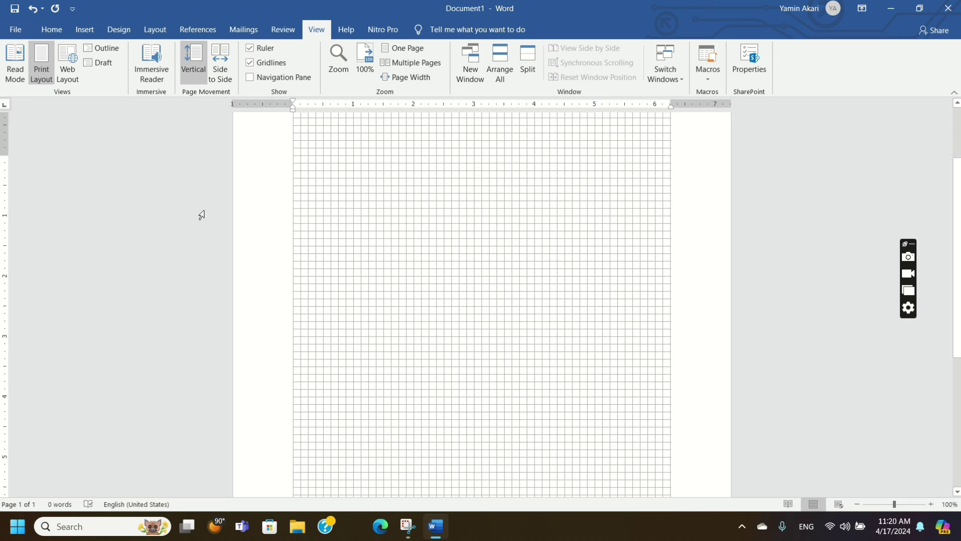
{"action": "scroll", "coordinate": [200, 215], "scroll_direction": "up", "scroll_amount": 3}
{"action": "left_click", "coordinate": [51, 29]}
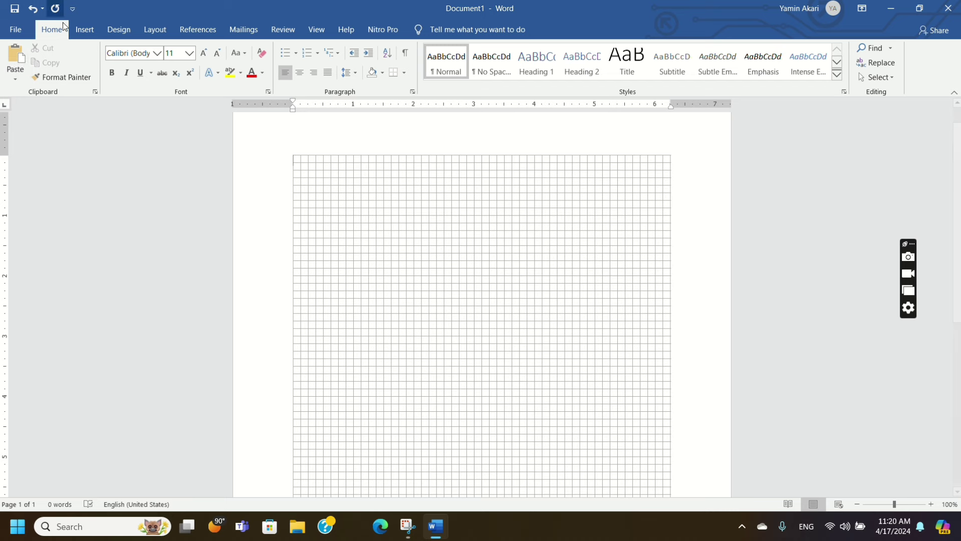
{"action": "left_click", "coordinate": [85, 29]}
{"action": "left_click", "coordinate": [52, 31]}
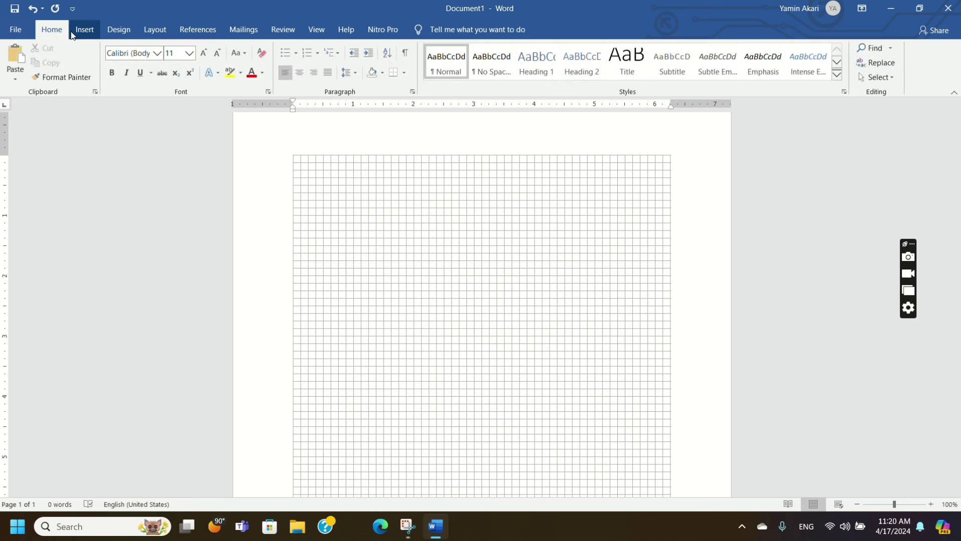
{"action": "left_click", "coordinate": [75, 30]}
{"action": "left_click", "coordinate": [119, 30]}
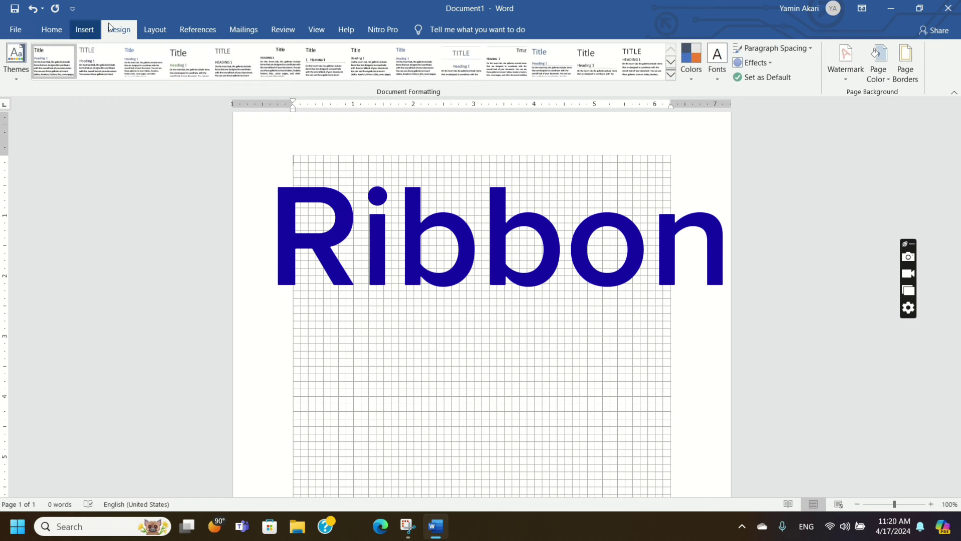
{"action": "left_click", "coordinate": [52, 31]}
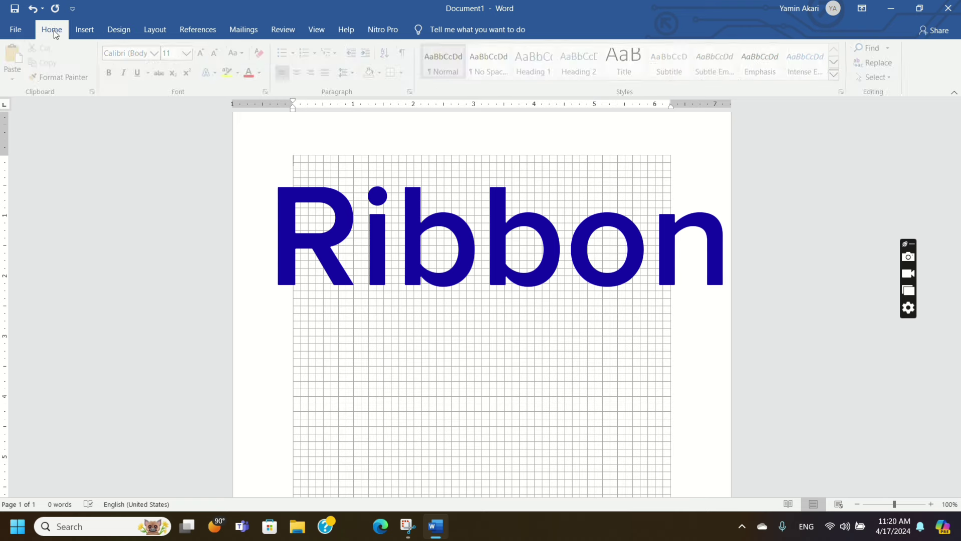
{"action": "left_click", "coordinate": [86, 33]}
{"action": "left_click", "coordinate": [110, 30]}
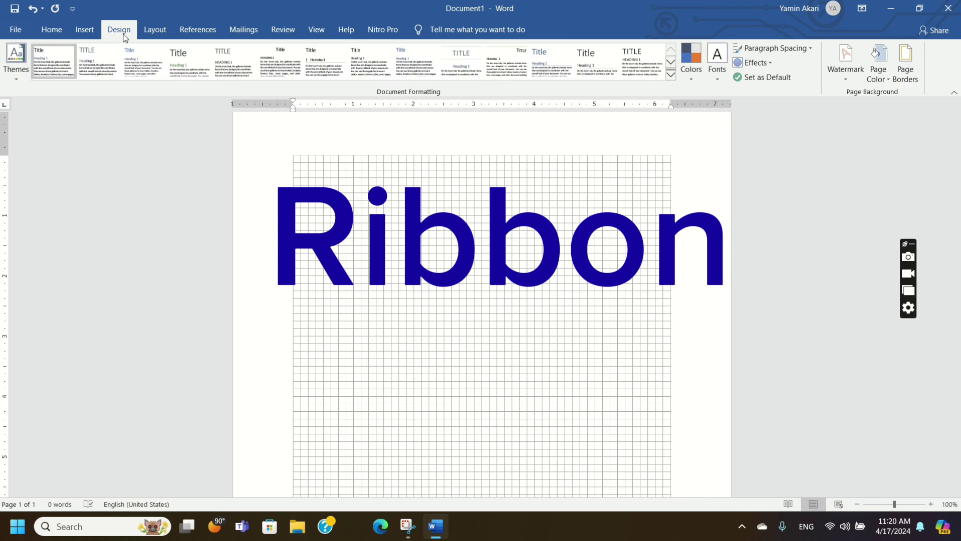
{"action": "left_click", "coordinate": [45, 30]}
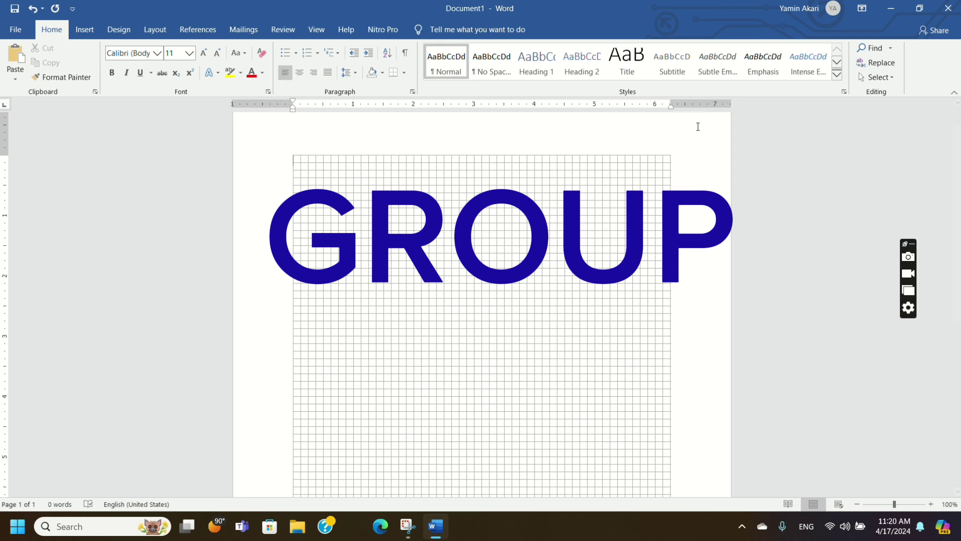
{"action": "left_click", "coordinate": [95, 36]}
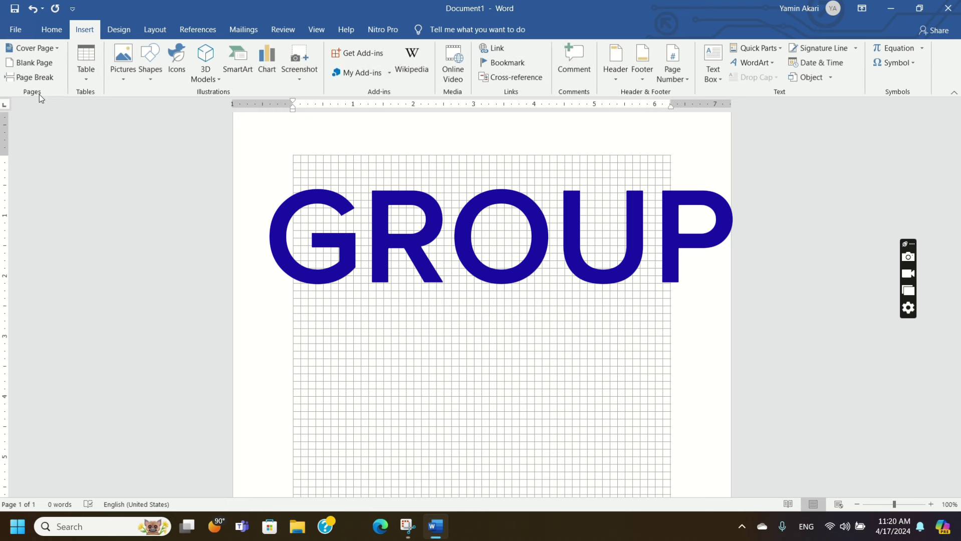
Undo the large blue GROUP text, then tour Design through Review and return to Home.
{"action": "key", "text": "ctrl+z"}
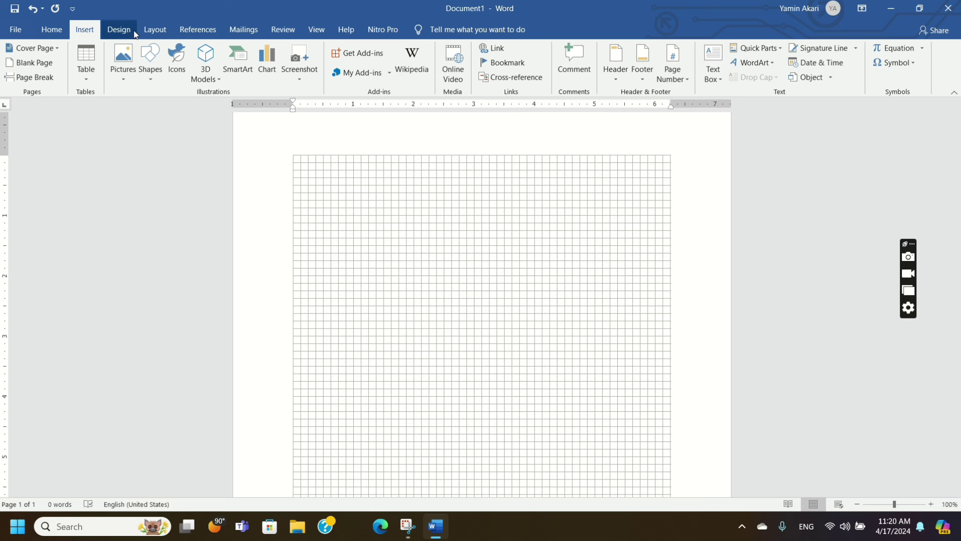
{"action": "left_click", "coordinate": [119, 30]}
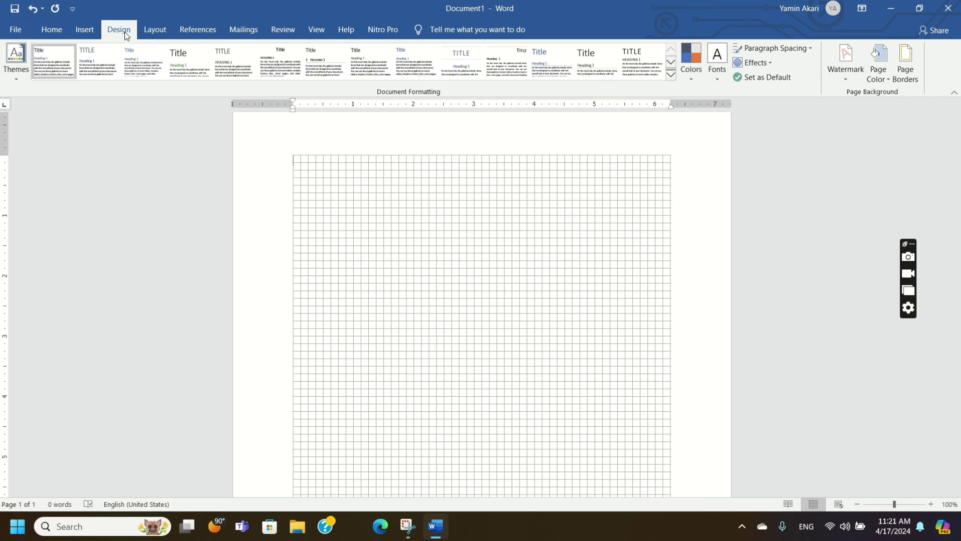
{"action": "left_click", "coordinate": [153, 30]}
{"action": "left_click", "coordinate": [198, 31]}
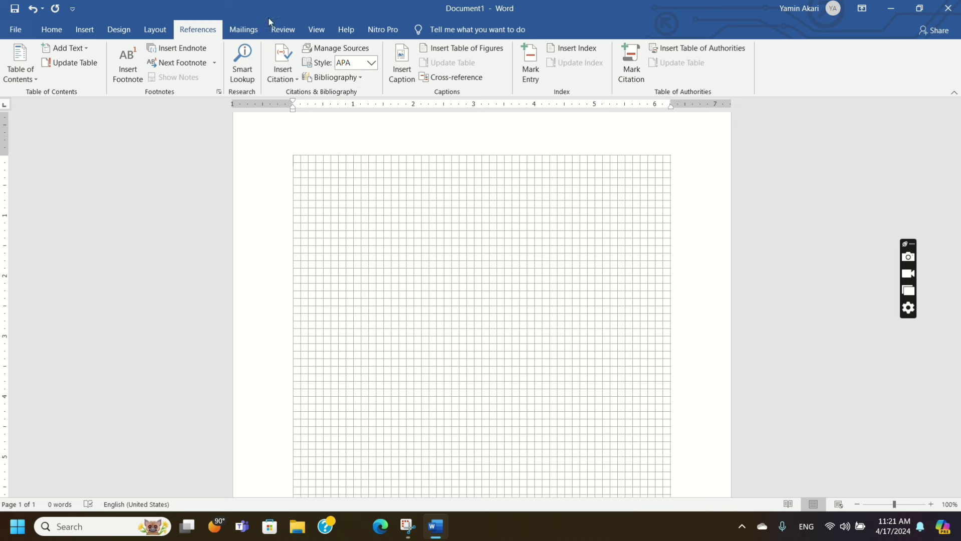
{"action": "left_click", "coordinate": [245, 29]}
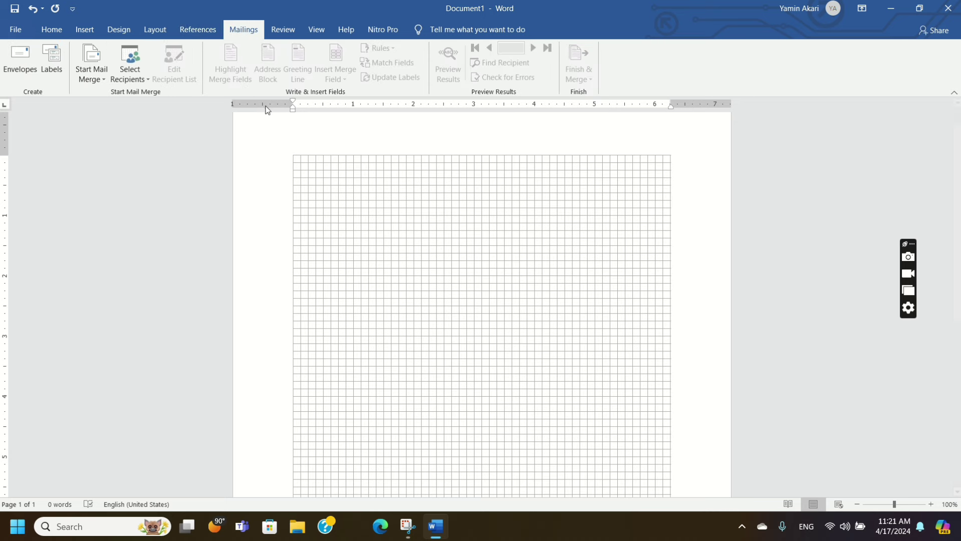
{"action": "left_click", "coordinate": [283, 30]}
{"action": "left_click", "coordinate": [52, 30]}
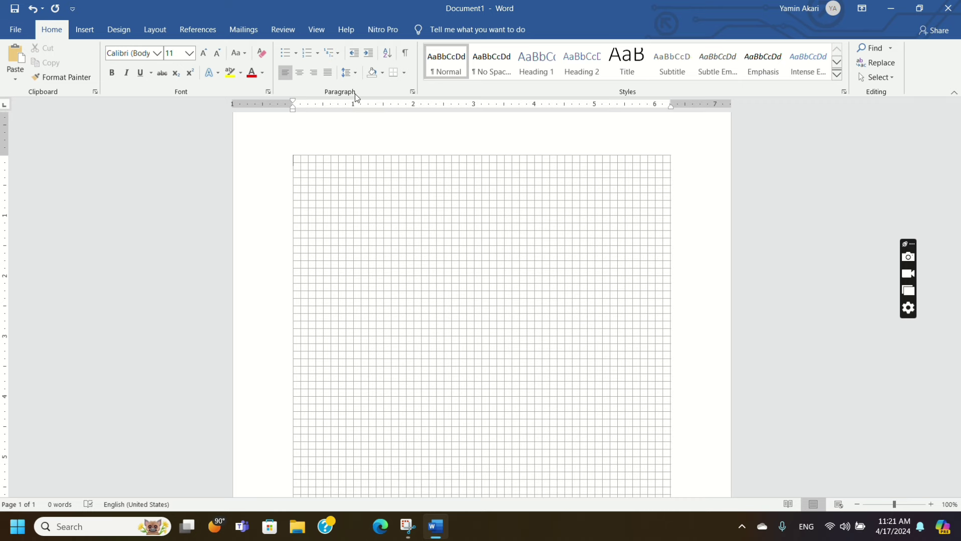
{"action": "left_click", "coordinate": [15, 31]}
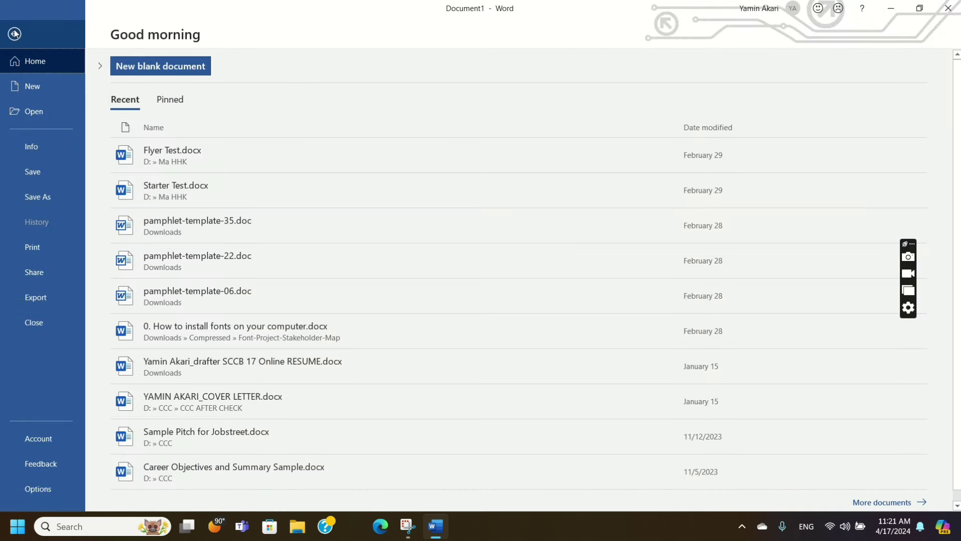
{"action": "left_click", "coordinate": [14, 34]}
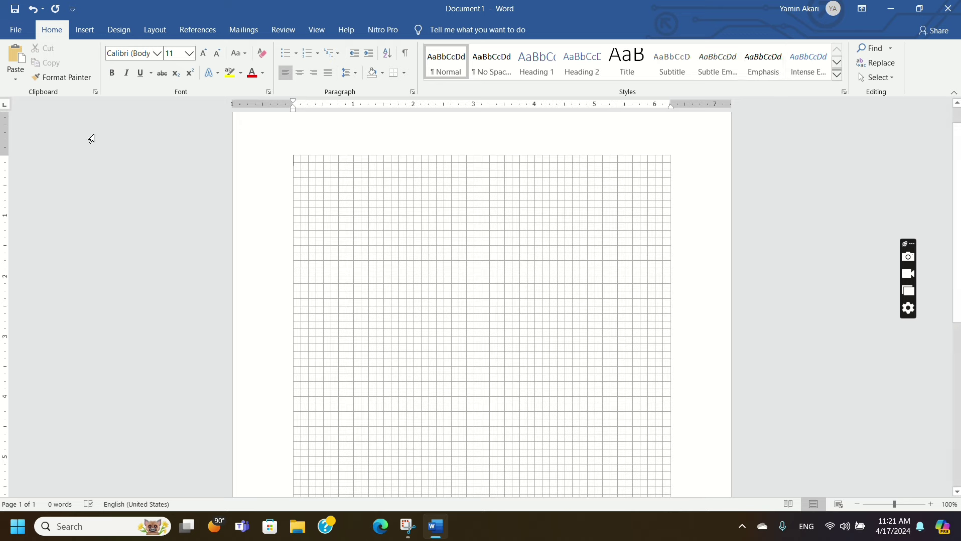
{"action": "left_click", "coordinate": [15, 29]}
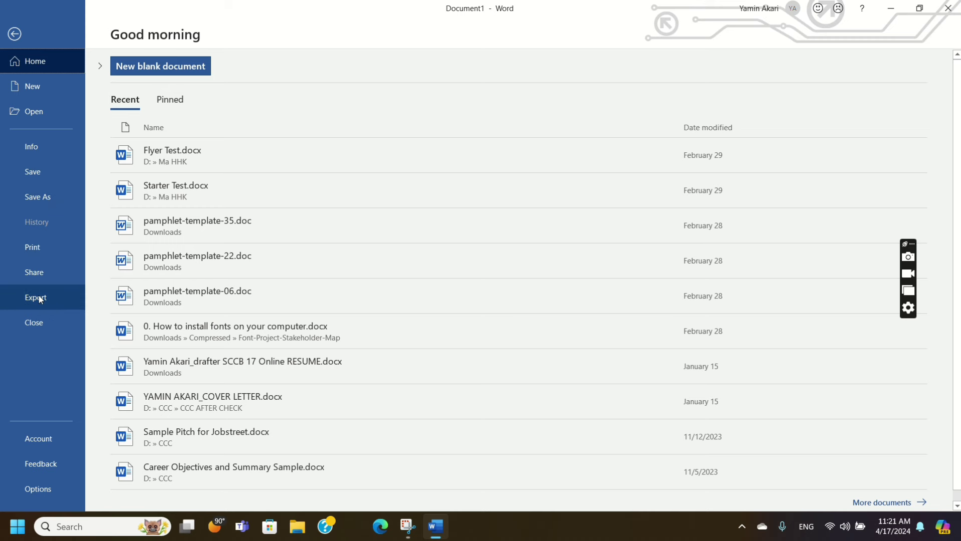
{"action": "left_click", "coordinate": [15, 33]}
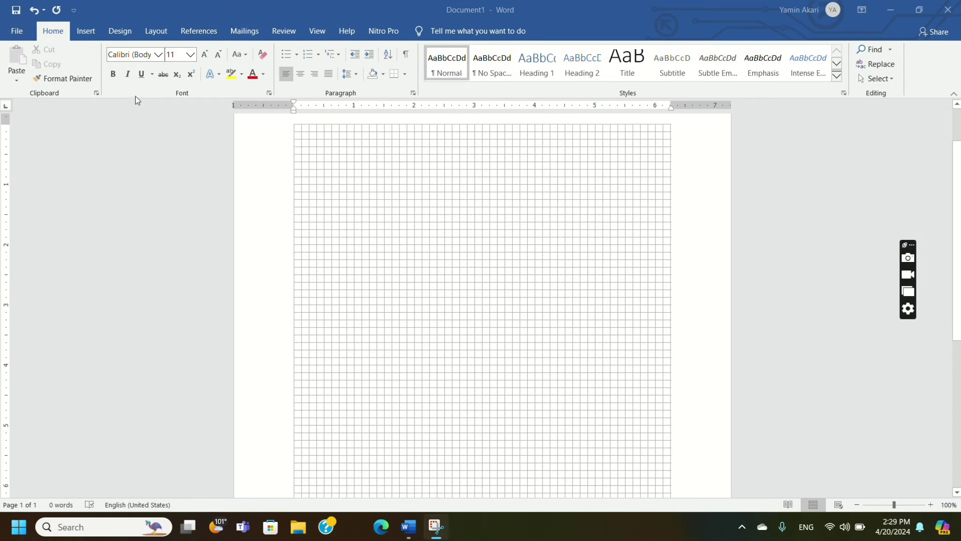
Replace Calibri with Arial Narrow from the Home tab's font list.
{"action": "left_click", "coordinate": [85, 31]}
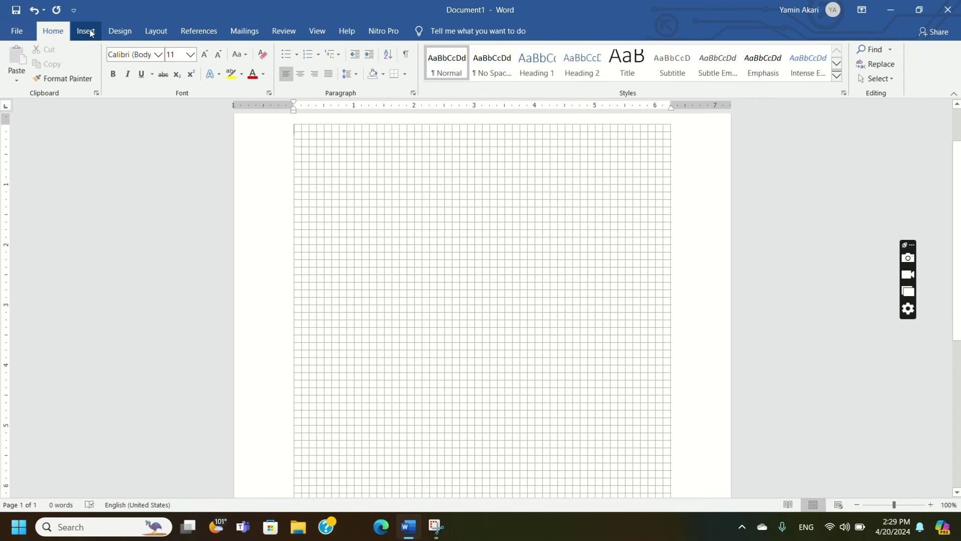
{"action": "left_click", "coordinate": [43, 31]}
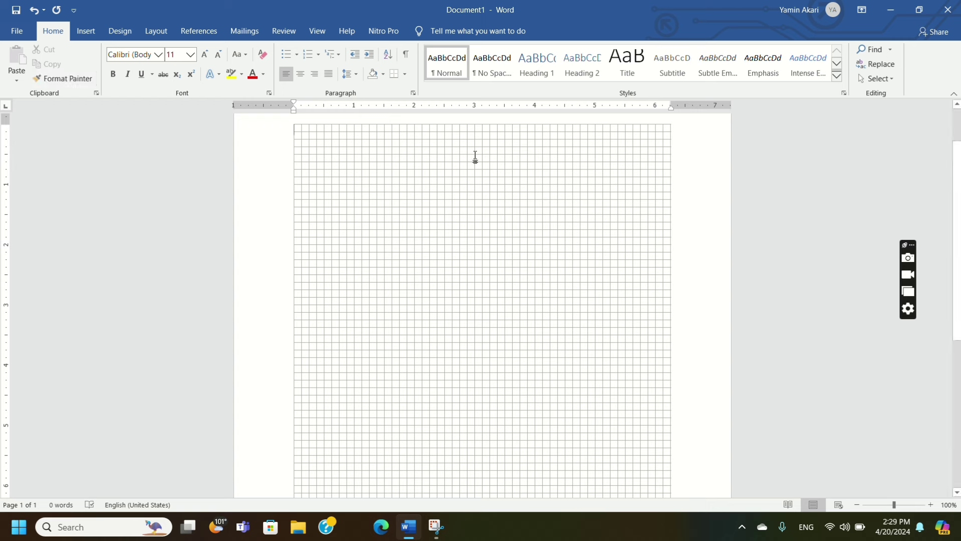
{"action": "left_click", "coordinate": [159, 54]}
{"action": "scroll", "coordinate": [166, 208], "scroll_direction": "down", "scroll_amount": 1}
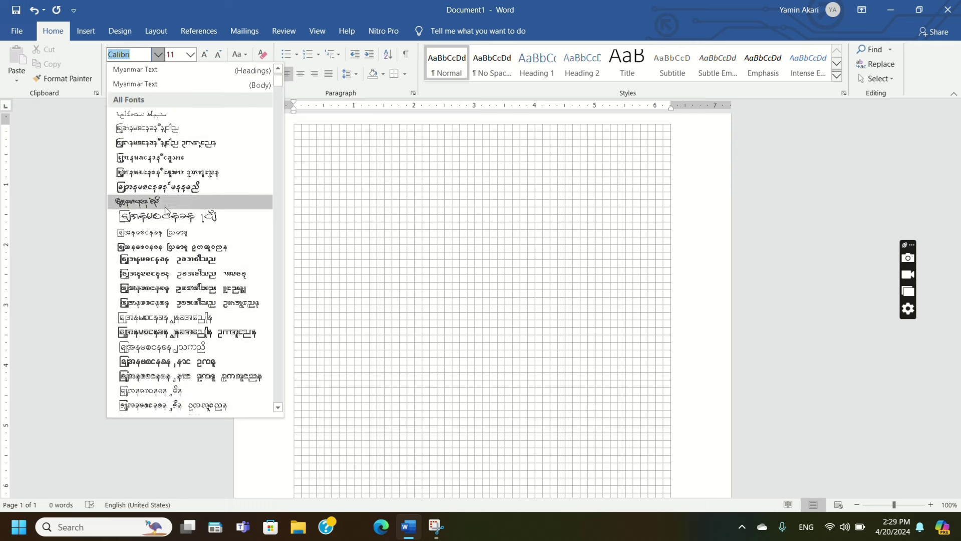
{"action": "scroll", "coordinate": [165, 207], "scroll_direction": "down", "scroll_amount": 3}
{"action": "scroll", "coordinate": [164, 227], "scroll_direction": "down", "scroll_amount": 3}
{"action": "scroll", "coordinate": [165, 291], "scroll_direction": "down", "scroll_amount": 3}
{"action": "scroll", "coordinate": [168, 300], "scroll_direction": "down", "scroll_amount": 3}
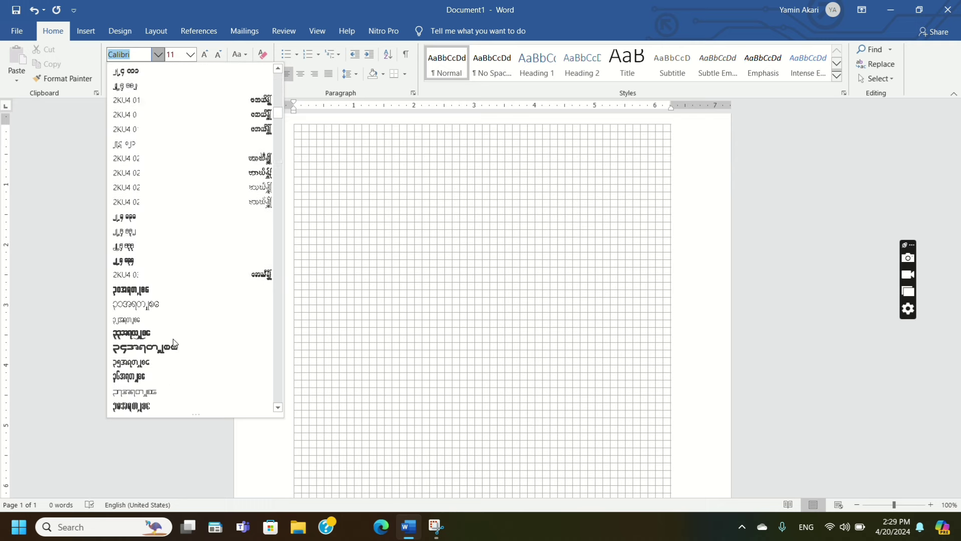
{"action": "scroll", "coordinate": [174, 344], "scroll_direction": "down", "scroll_amount": 3}
{"action": "scroll", "coordinate": [173, 344], "scroll_direction": "down", "scroll_amount": 3}
{"action": "scroll", "coordinate": [175, 342], "scroll_direction": "down", "scroll_amount": 3}
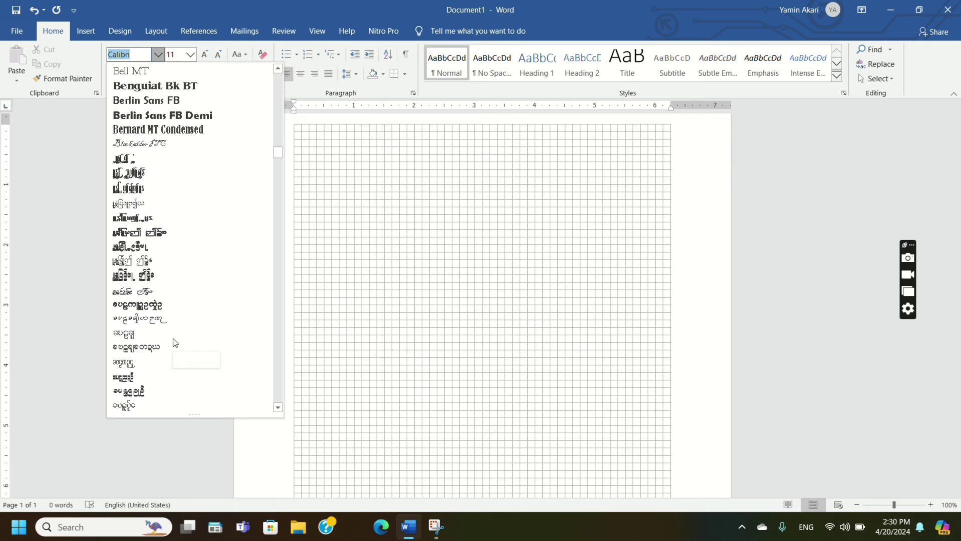
{"action": "scroll", "coordinate": [174, 343], "scroll_direction": "up", "scroll_amount": 10}
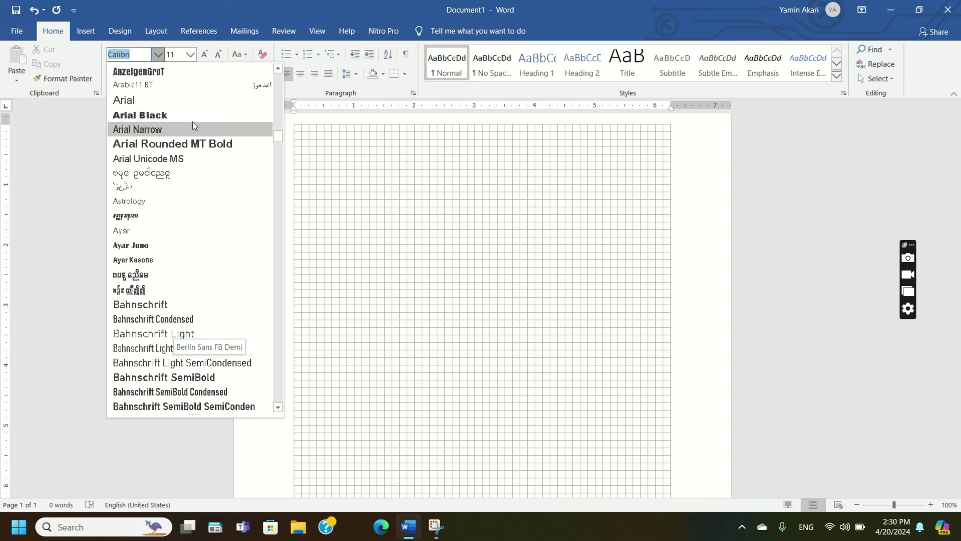
{"action": "scroll", "coordinate": [193, 125], "scroll_direction": "up", "scroll_amount": 1}
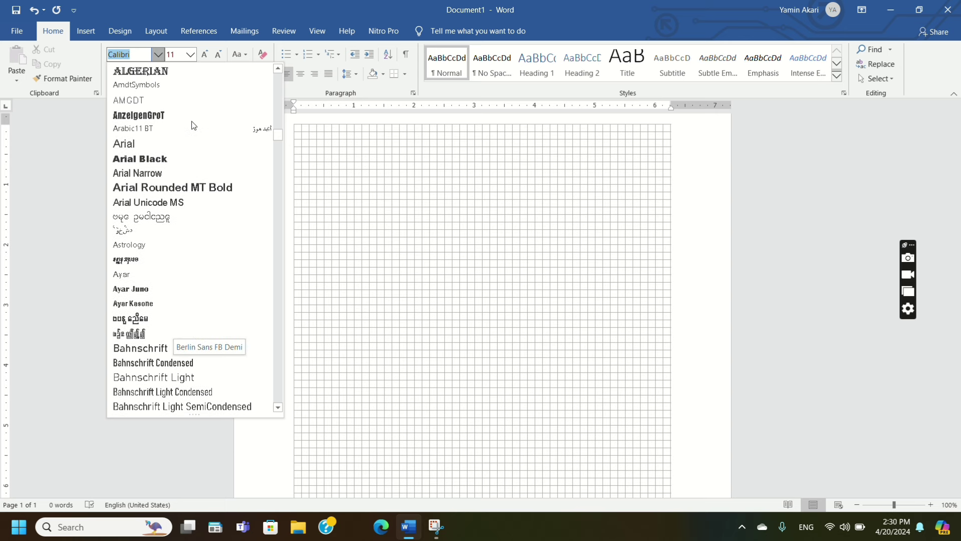
{"action": "left_click", "coordinate": [147, 173]}
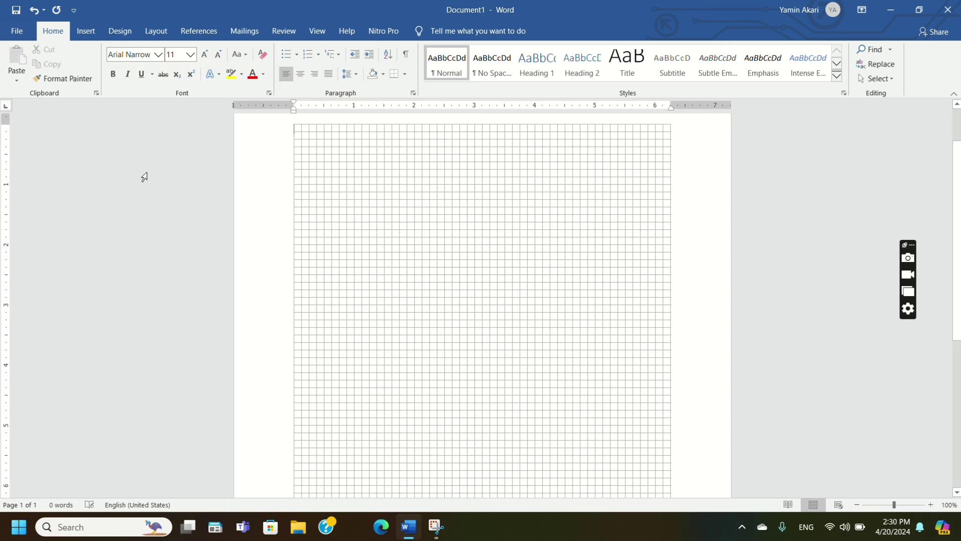
Set the font size to 12 pt after briefly trying 22, leaving text case unchanged.
{"action": "left_click", "coordinate": [191, 54]}
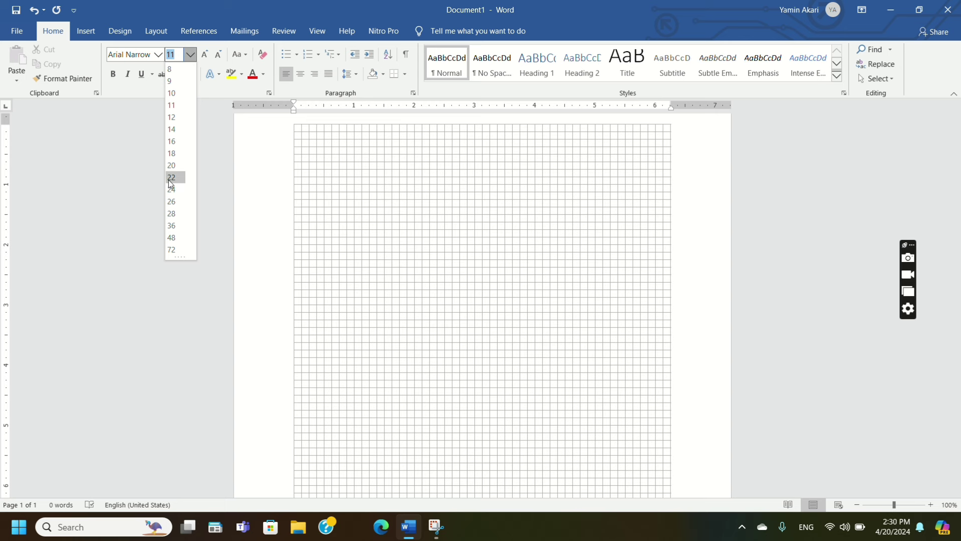
{"action": "left_click", "coordinate": [171, 178]}
{"action": "left_click", "coordinate": [188, 55]}
{"action": "left_click", "coordinate": [174, 117]}
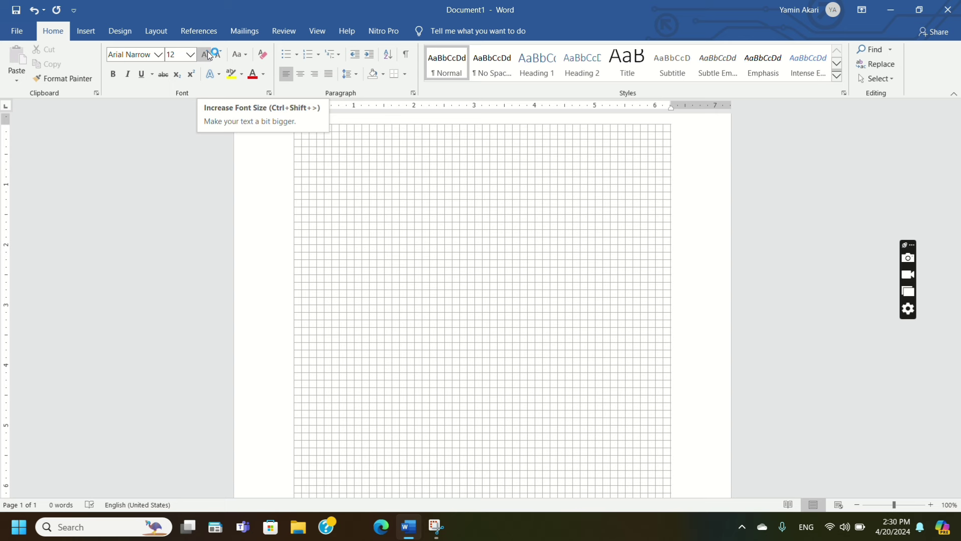
{"action": "left_click", "coordinate": [241, 55]}
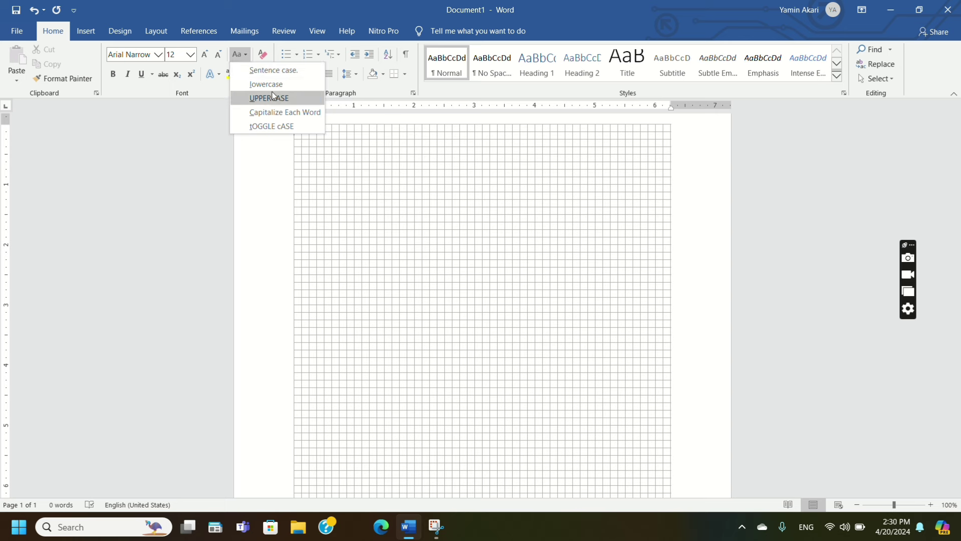
{"action": "left_click", "coordinate": [245, 56]}
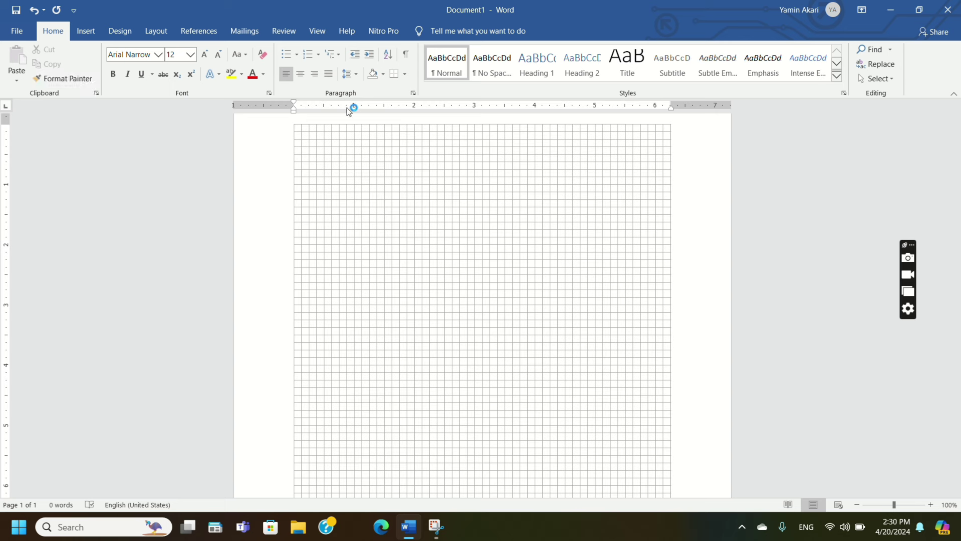
Try center, left and right alignment, ending with Justify on the first line.
{"action": "left_click", "coordinate": [300, 75]}
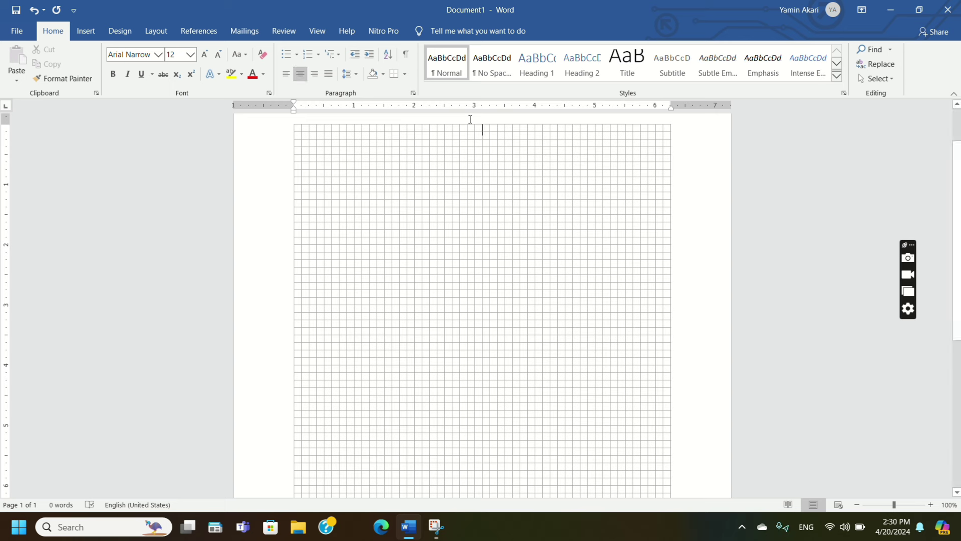
{"action": "left_click", "coordinate": [286, 75]}
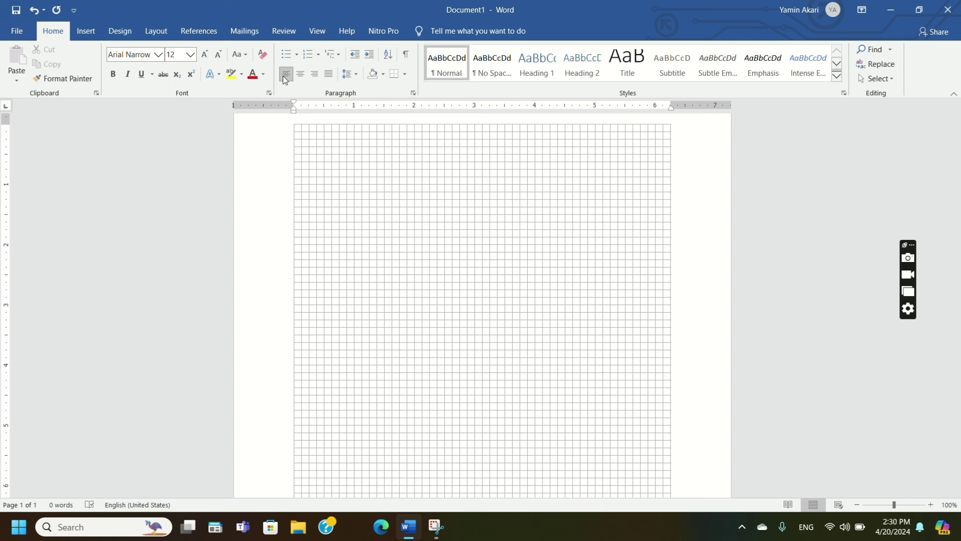
{"action": "left_click", "coordinate": [300, 74]}
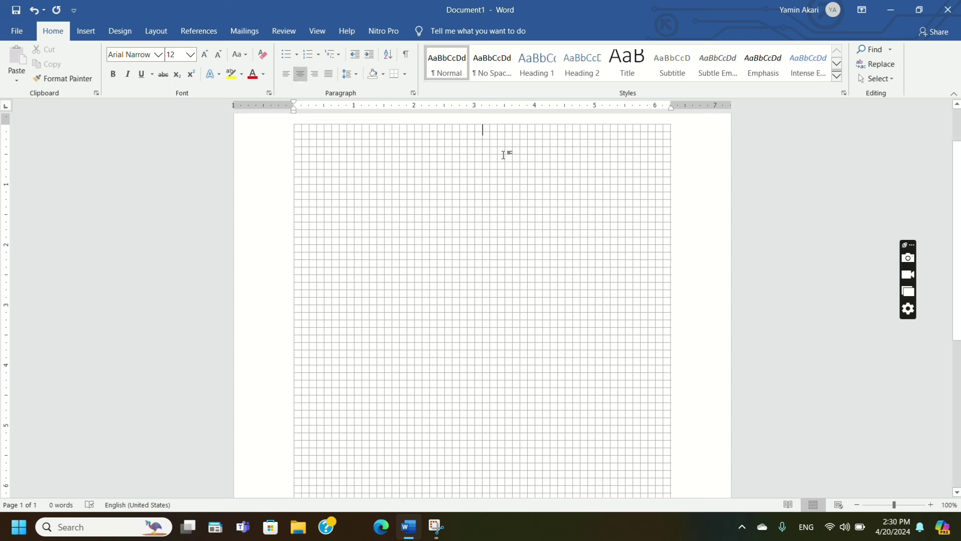
{"action": "left_click", "coordinate": [315, 73]}
{"action": "left_click", "coordinate": [329, 75]}
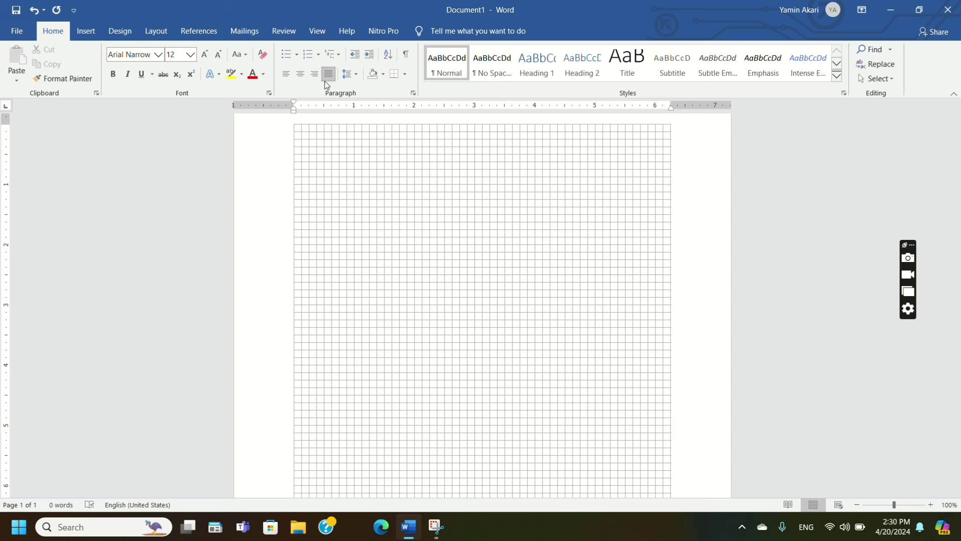
{"action": "left_click", "coordinate": [359, 77]}
Choose 2.5 from the Line Spacing menu.
{"action": "left_click", "coordinate": [351, 75]}
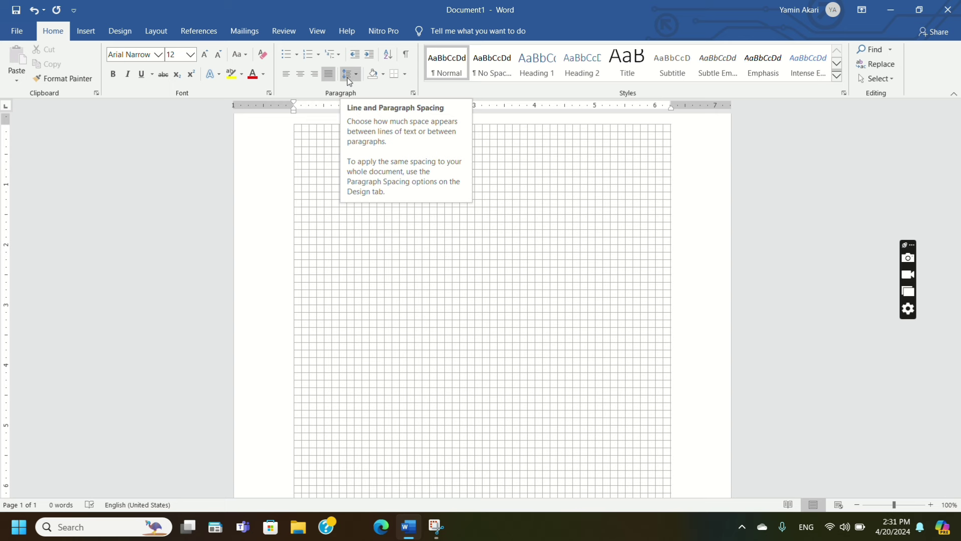
{"action": "left_click", "coordinate": [357, 74]}
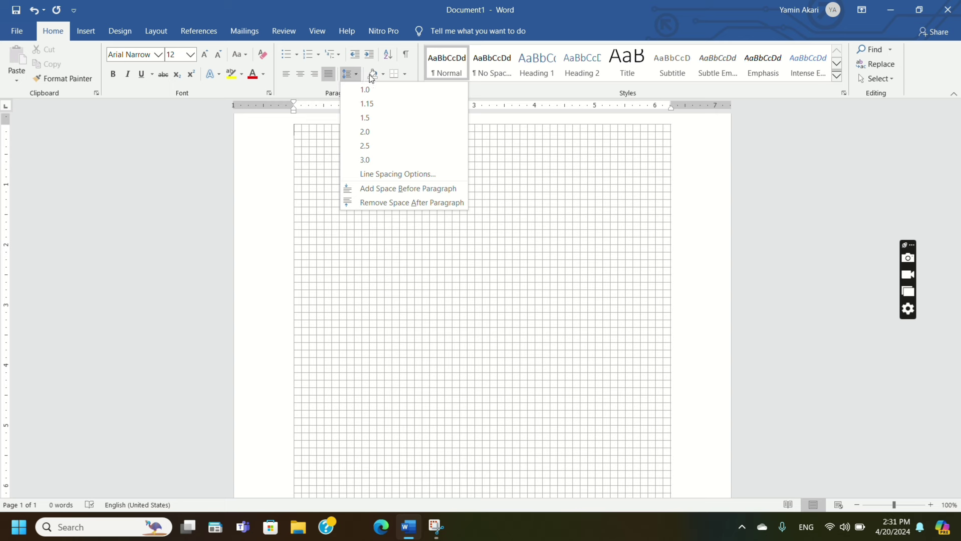
{"action": "left_click", "coordinate": [372, 106]}
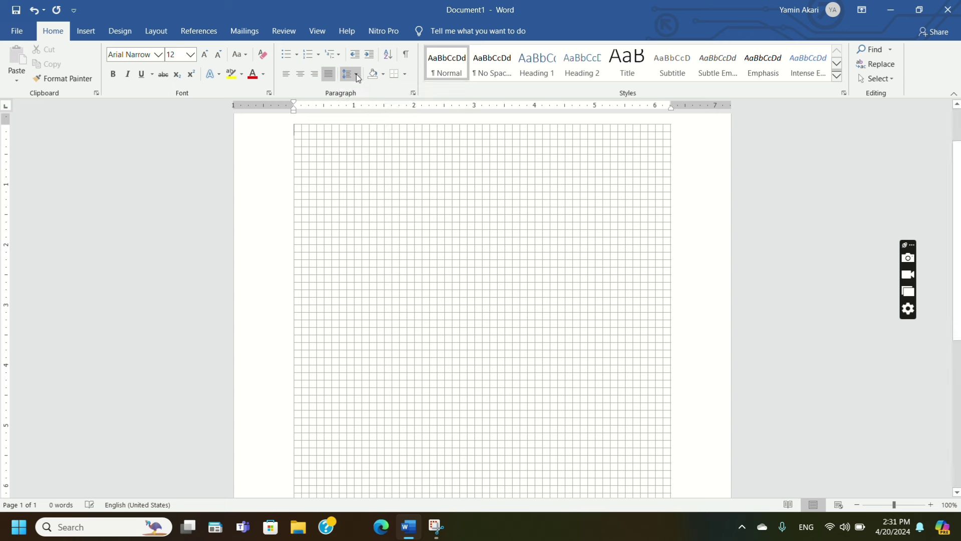
{"action": "left_click", "coordinate": [356, 74]}
{"action": "left_click", "coordinate": [355, 74]}
{"action": "left_click", "coordinate": [355, 76]}
{"action": "left_click", "coordinate": [357, 78]}
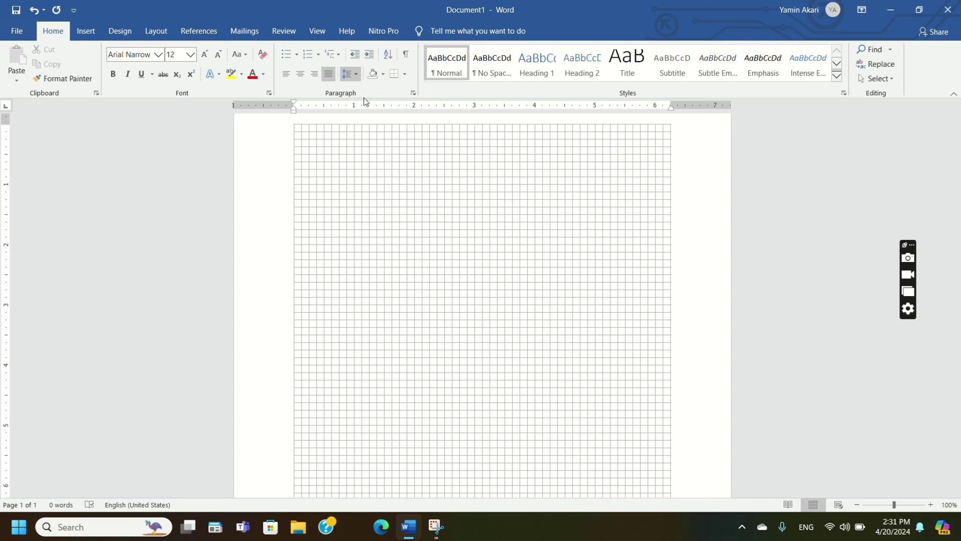
{"action": "left_click", "coordinate": [358, 76]}
{"action": "left_click", "coordinate": [365, 89]}
{"action": "left_click", "coordinate": [354, 75]}
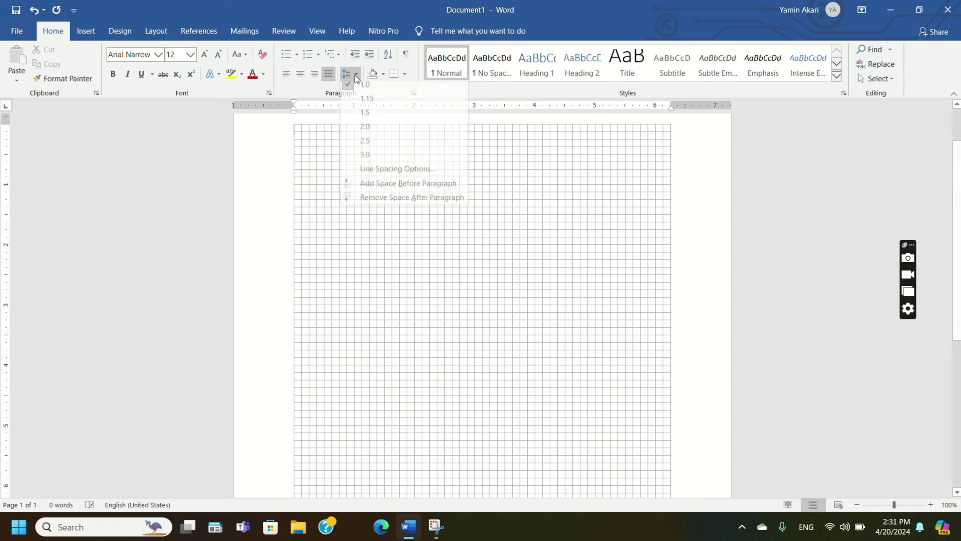
{"action": "left_click", "coordinate": [356, 139]}
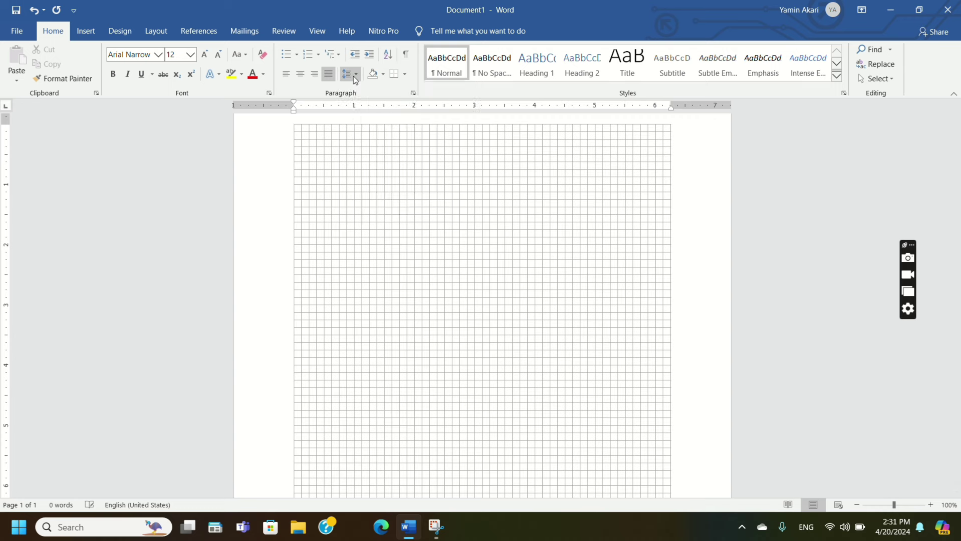
Try a 0.5 multiple in Line Spacing Options, then cancel the Paragraph dialog unchanged.
{"action": "left_click", "coordinate": [353, 76]}
{"action": "left_click", "coordinate": [365, 173]}
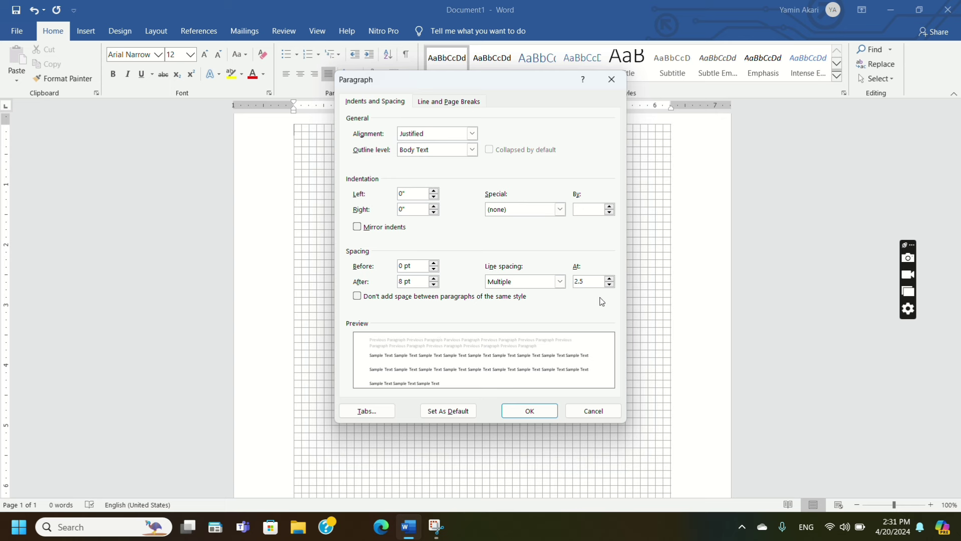
{"action": "left_click", "coordinate": [609, 284]}
{"action": "left_click", "coordinate": [609, 284]}
{"action": "left_click", "coordinate": [609, 285]}
{"action": "left_click", "coordinate": [610, 284]}
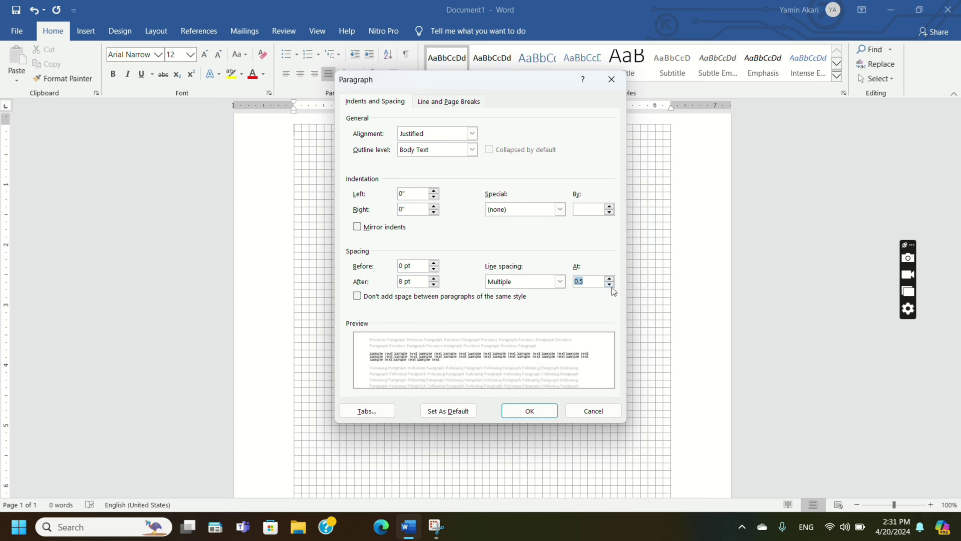
{"action": "left_click", "coordinate": [592, 412]}
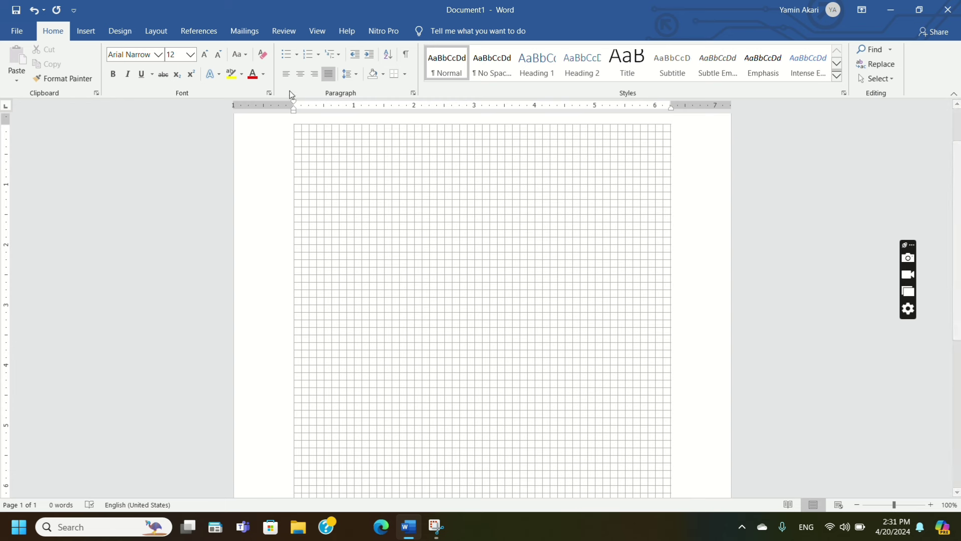
{"action": "left_click", "coordinate": [355, 75]}
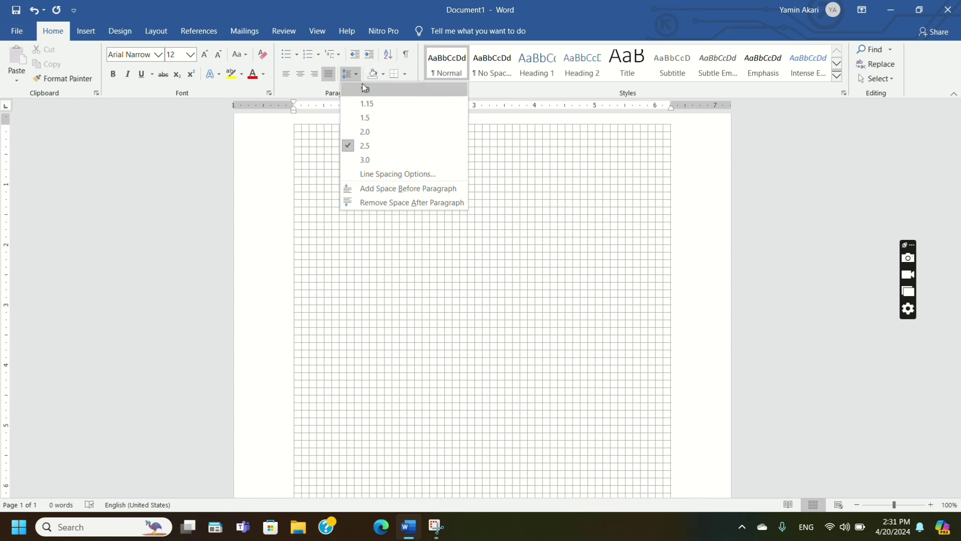
{"action": "left_click", "coordinate": [364, 89]}
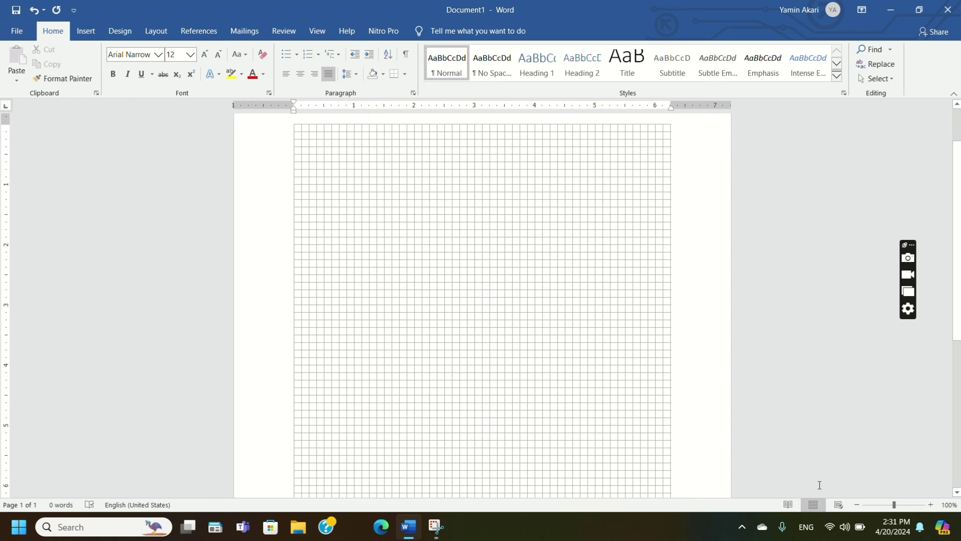
Type MICROSOFT WORD on the first line of the gridded page.
{"action": "type", "text": "MICRO"}
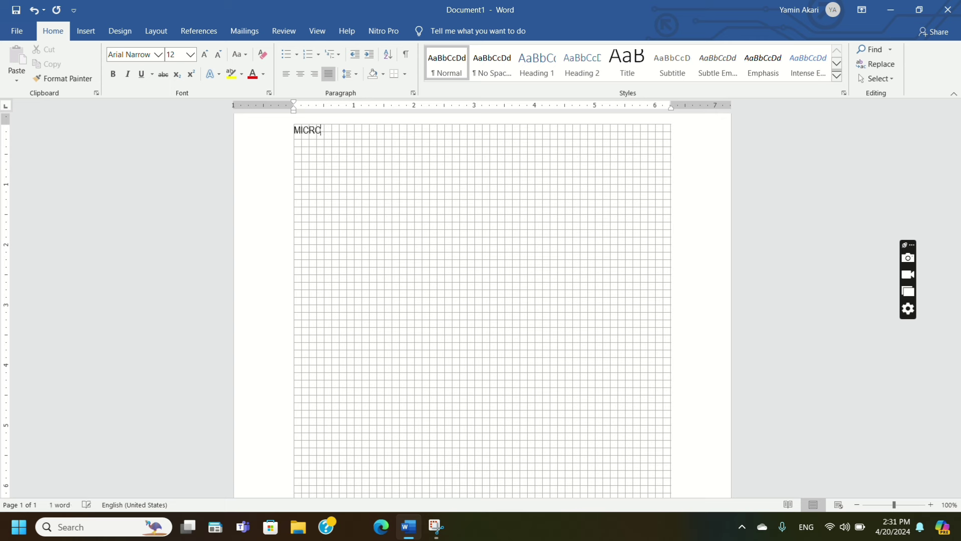
{"action": "type", "text": "SOFT "}
{"action": "type", "text": "WORD"}
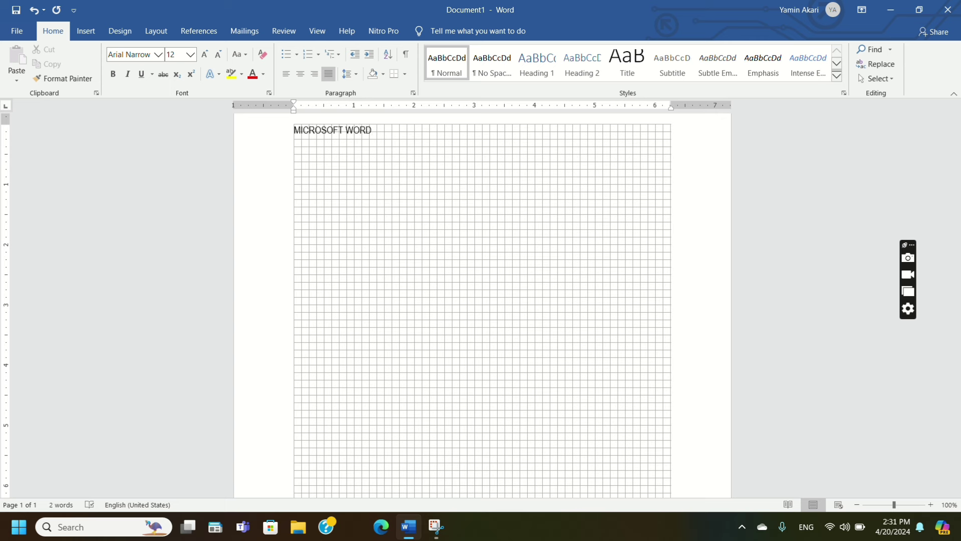
{"action": "key", "text": "Left"}
{"action": "key", "text": "Left"}
{"action": "key", "text": "Left"}
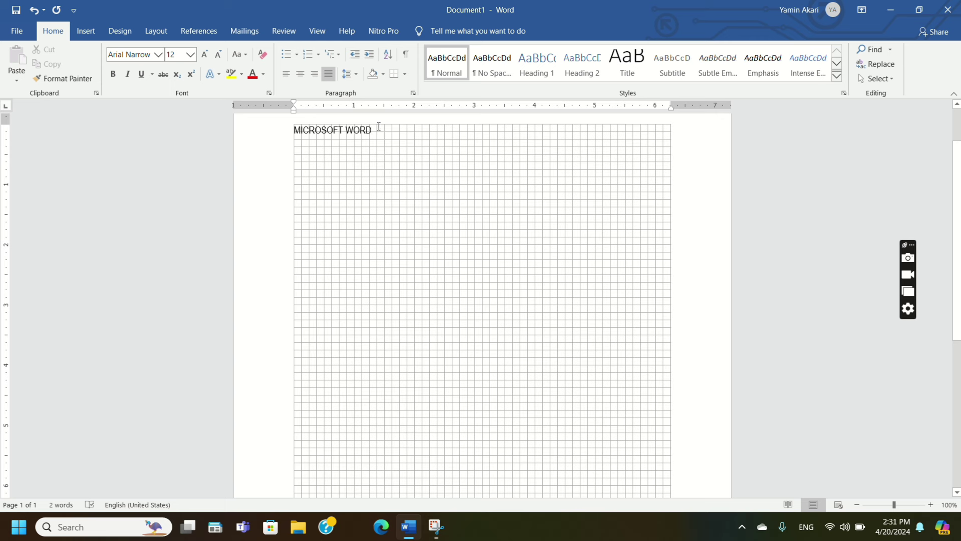
Select the MICROSOFT WORD line and test Grow/Shrink Font, from 72 pt down to 14 pt and back to 24 pt.
{"action": "left_click_drag", "start_coordinate": [373, 130], "coordinate": [298, 123]}
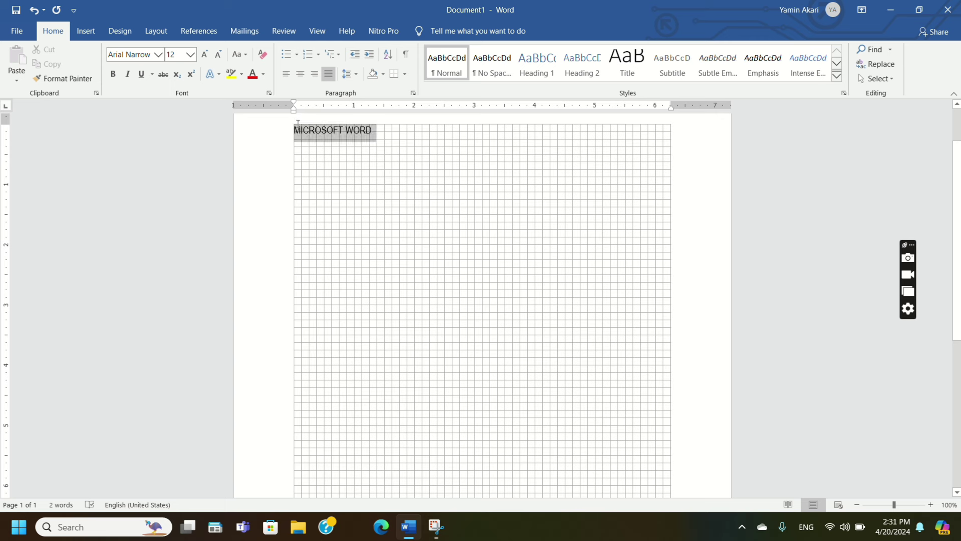
{"action": "left_click", "coordinate": [205, 55]}
{"action": "left_click", "coordinate": [204, 55]}
{"action": "left_click", "coordinate": [204, 55]}
{"action": "left_click", "coordinate": [205, 55]}
{"action": "left_click", "coordinate": [205, 55]}
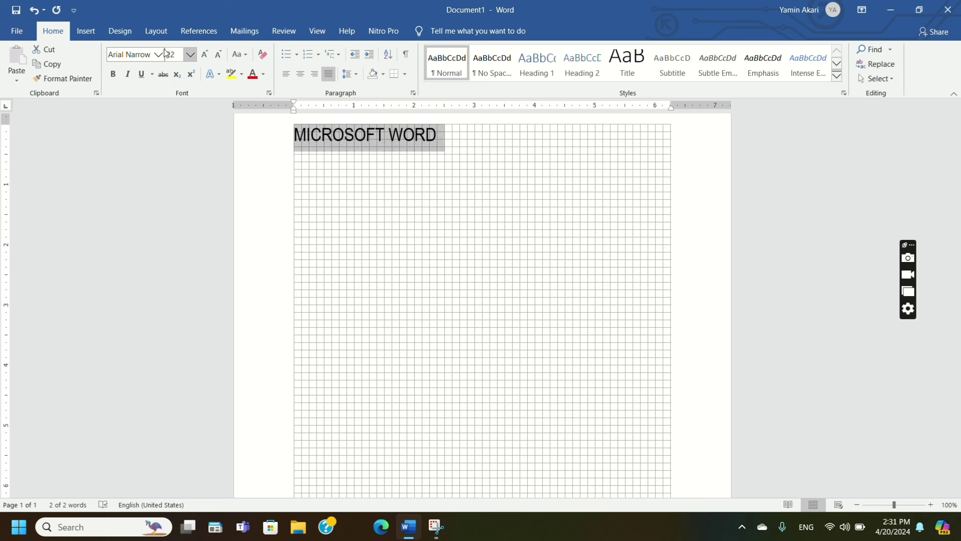
{"action": "left_click", "coordinate": [208, 57]}
{"action": "left_click", "coordinate": [208, 58]}
{"action": "left_click", "coordinate": [208, 58]}
{"action": "left_click", "coordinate": [208, 58]}
{"action": "left_click", "coordinate": [208, 57]}
{"action": "left_click", "coordinate": [208, 57]}
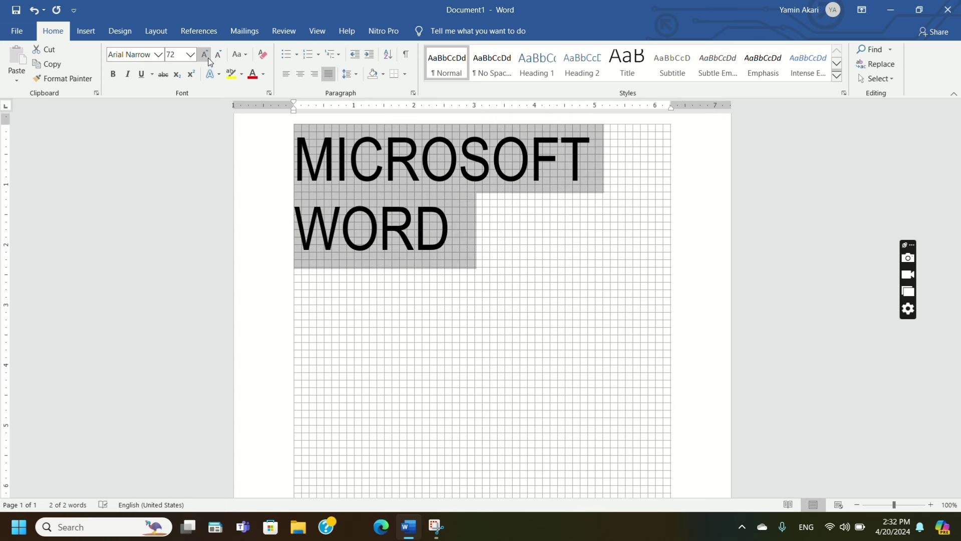
{"action": "left_click", "coordinate": [220, 59]}
{"action": "left_click", "coordinate": [219, 59]}
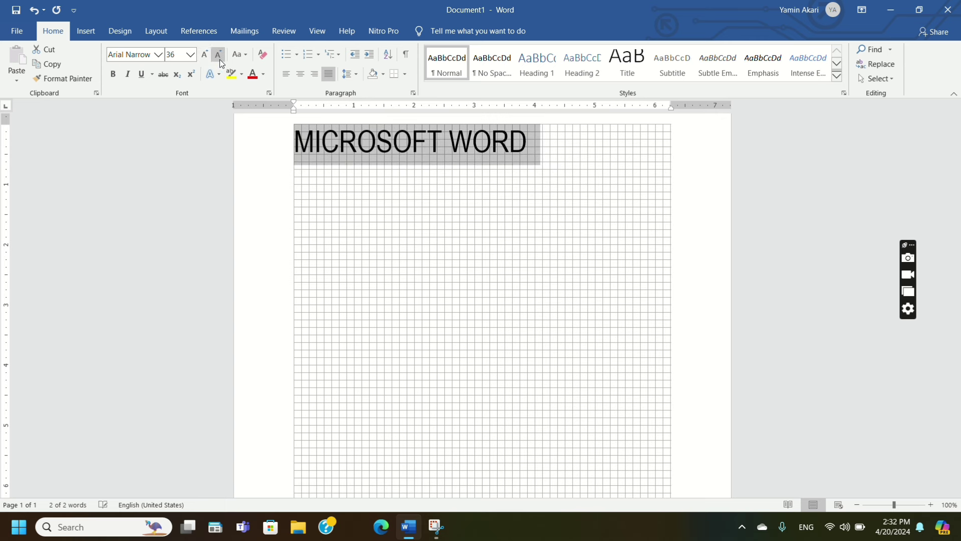
{"action": "left_click", "coordinate": [220, 59]}
{"action": "left_click", "coordinate": [220, 60]}
{"action": "left_click", "coordinate": [220, 59]}
{"action": "left_click", "coordinate": [220, 59]}
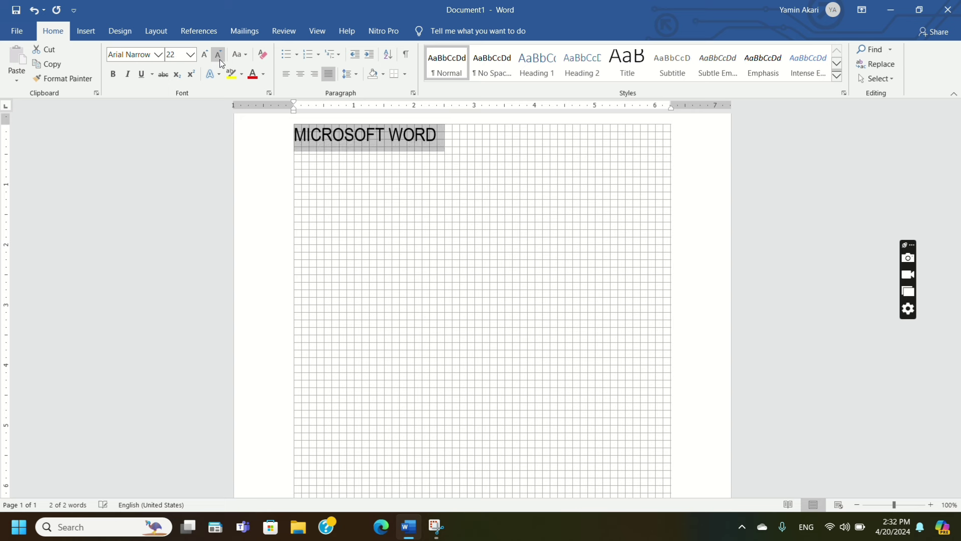
{"action": "left_click", "coordinate": [220, 59]}
{"action": "left_click", "coordinate": [219, 59]}
{"action": "left_click", "coordinate": [220, 60]}
{"action": "left_click", "coordinate": [220, 60]}
{"action": "left_click", "coordinate": [202, 58]}
{"action": "left_click", "coordinate": [202, 58]}
{"action": "left_click", "coordinate": [202, 57]}
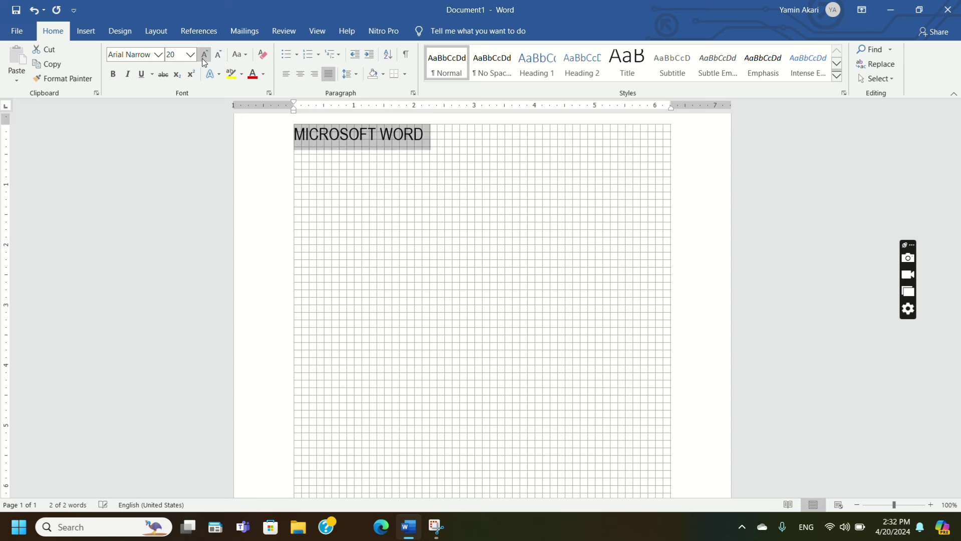
{"action": "left_click", "coordinate": [202, 57]}
{"action": "left_click", "coordinate": [202, 58]}
Try 14, 72 and 16 pt from the Font Size list on the heading.
{"action": "left_click", "coordinate": [190, 57]}
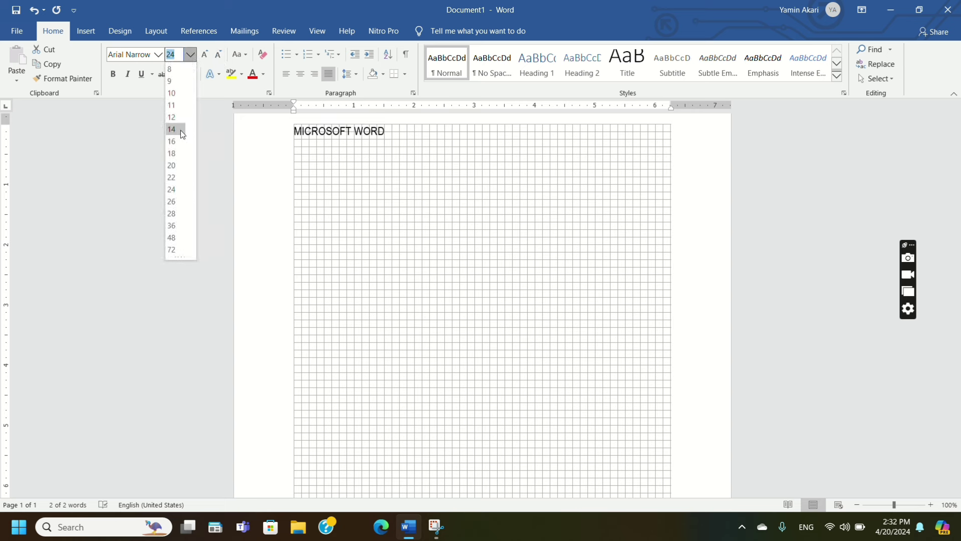
{"action": "left_click", "coordinate": [176, 129]}
{"action": "left_click", "coordinate": [190, 55]}
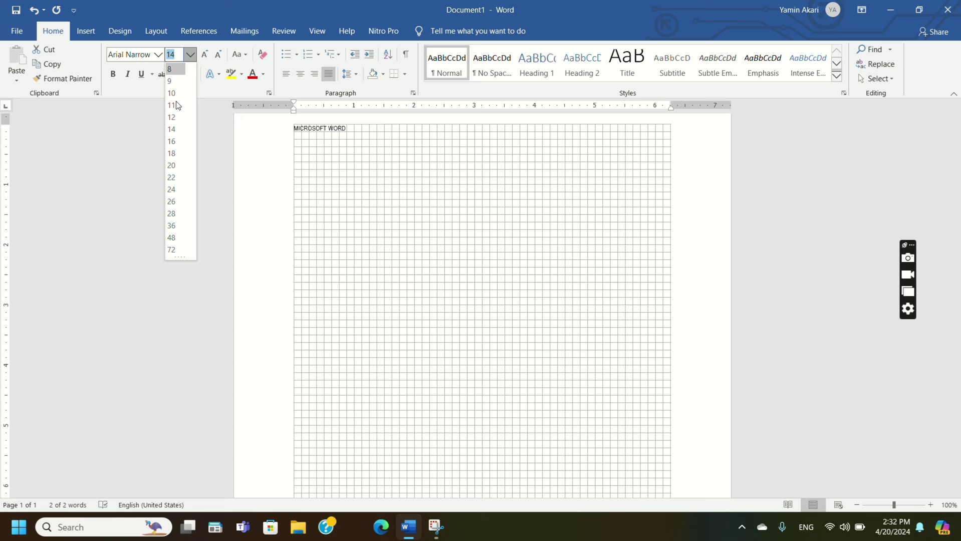
{"action": "left_click", "coordinate": [172, 251]}
{"action": "left_click", "coordinate": [190, 54]}
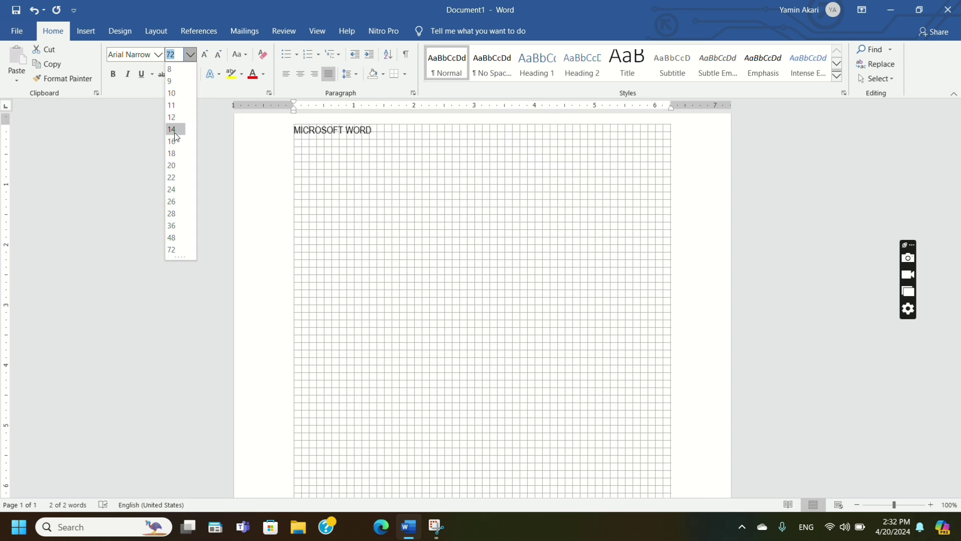
{"action": "left_click", "coordinate": [174, 142]}
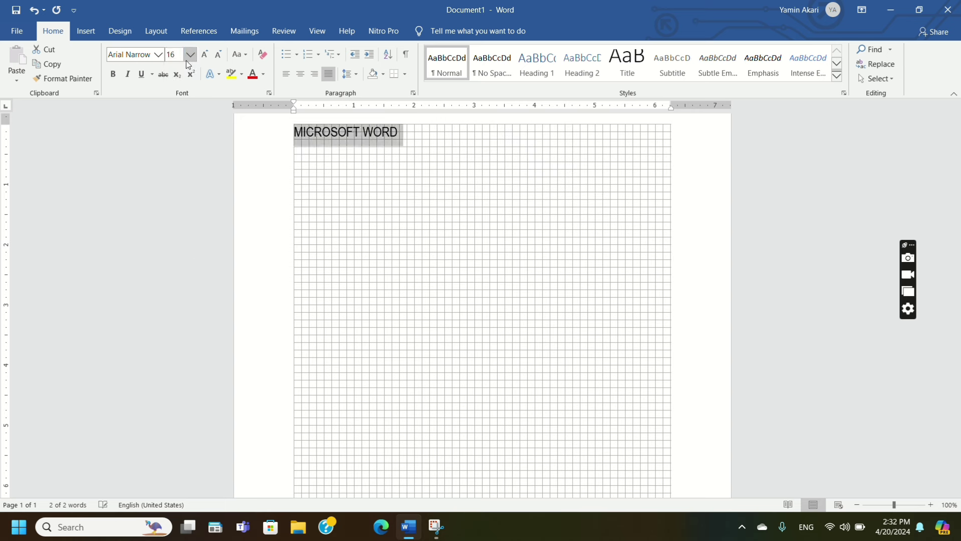
Set the heading to 84 pt by typing the size into the Font Size box.
{"action": "left_click", "coordinate": [190, 55]}
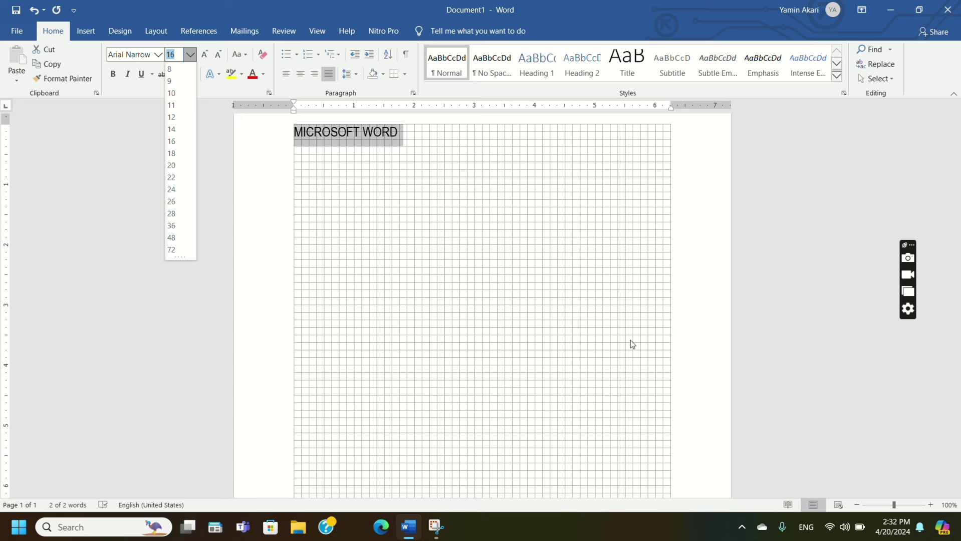
{"action": "type", "text": "84"}
{"action": "key", "text": "Return"}
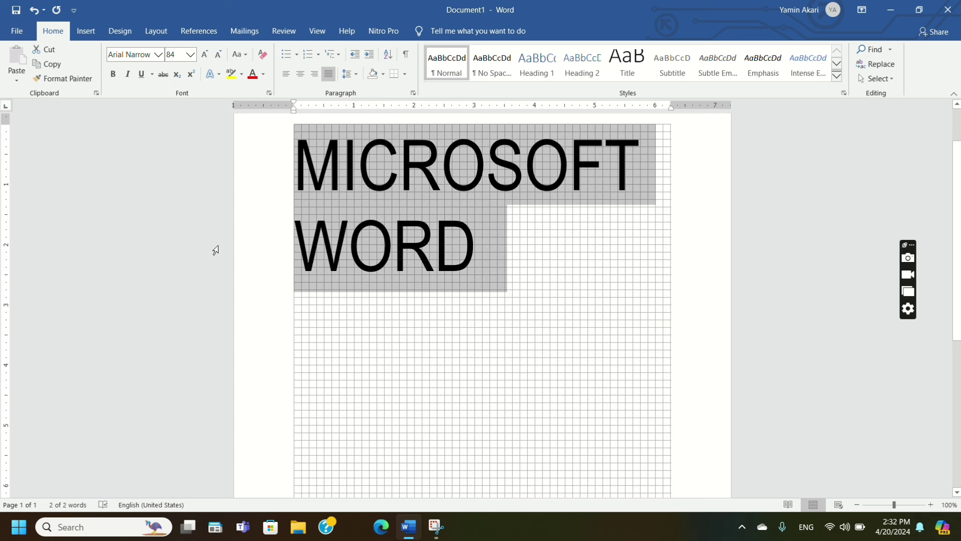
{"action": "left_click", "coordinate": [171, 55]}
{"action": "type", "text": "8"}
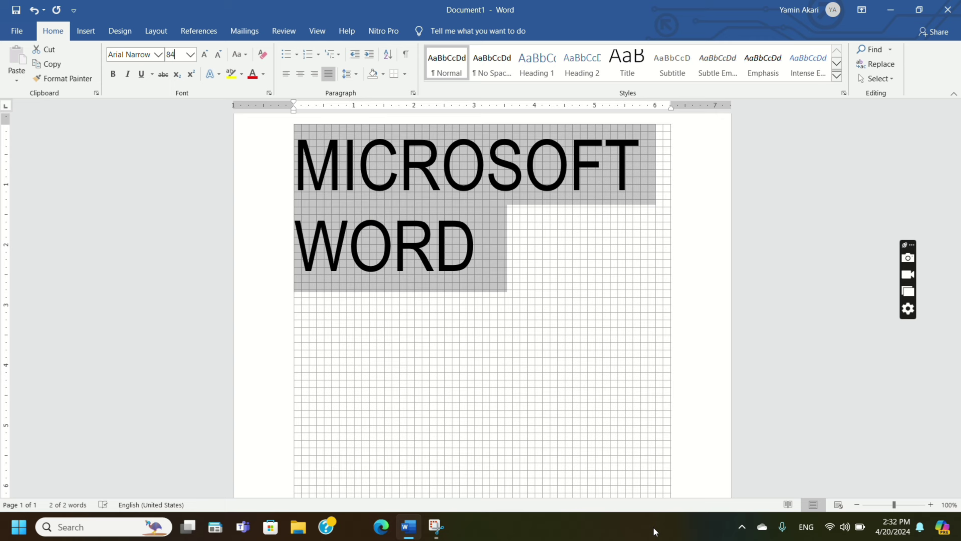
{"action": "left_click", "coordinate": [533, 232]}
{"action": "left_click", "coordinate": [190, 53]}
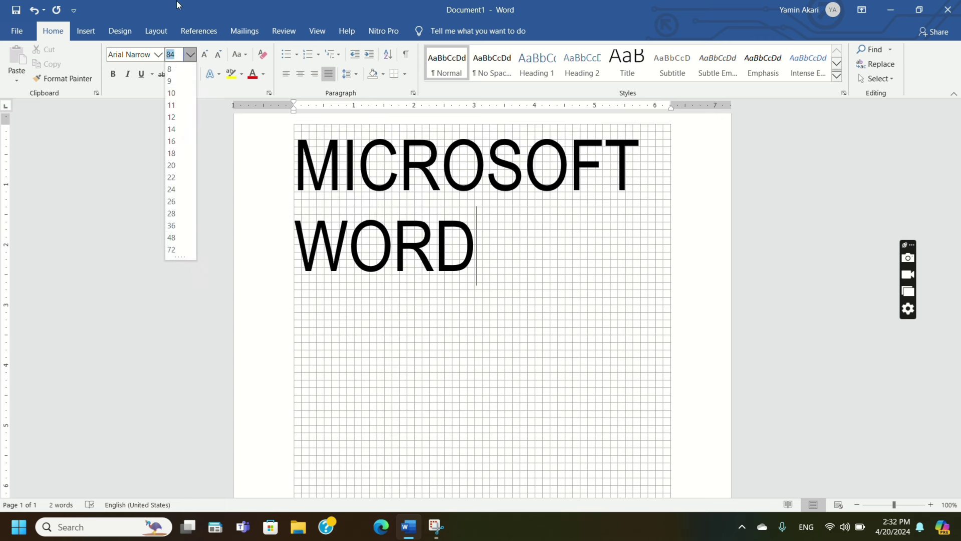
{"action": "left_click", "coordinate": [611, 246]}
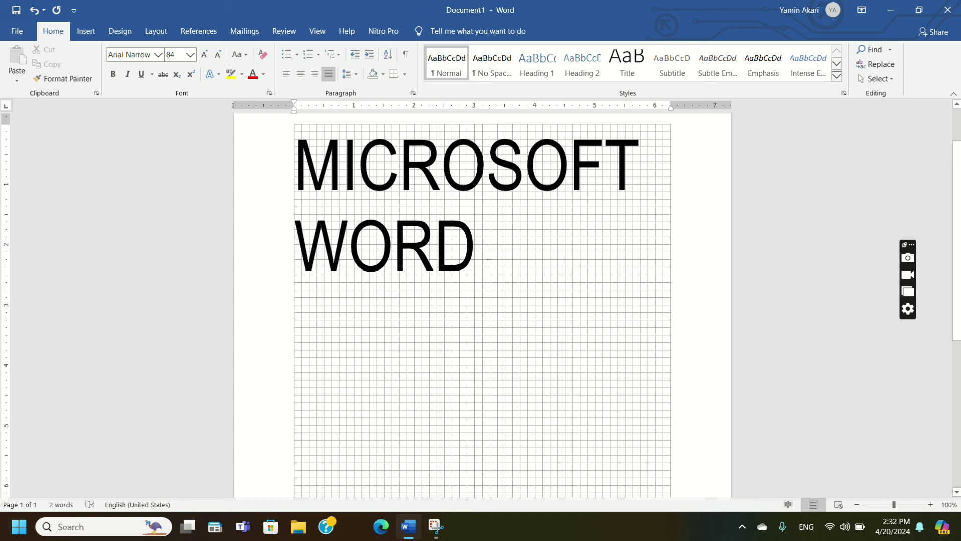
{"action": "left_click_drag", "start_coordinate": [481, 255], "coordinate": [348, 253]}
Select the heading and try left, center and right alignment before leaving it justified.
{"action": "key", "text": "ctrl+a"}
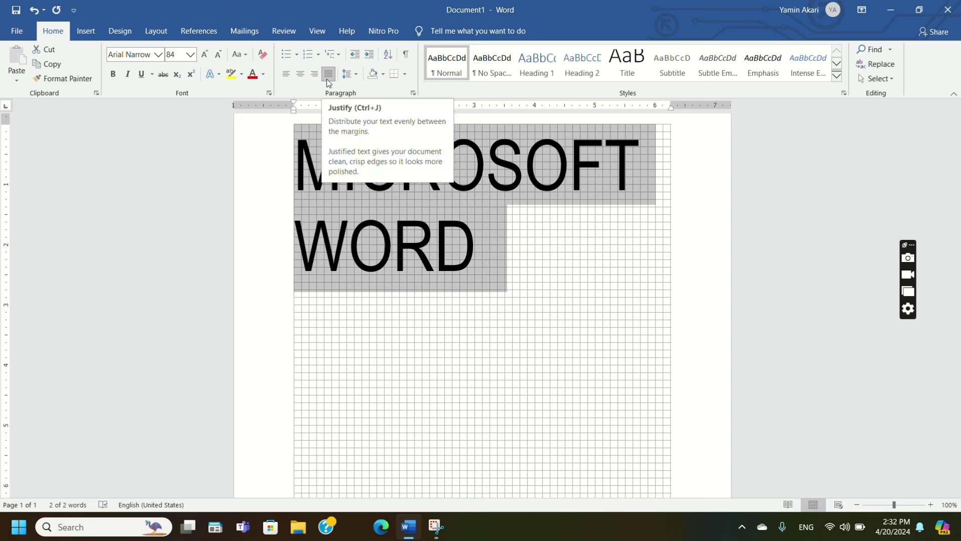
{"action": "left_click", "coordinate": [288, 75]}
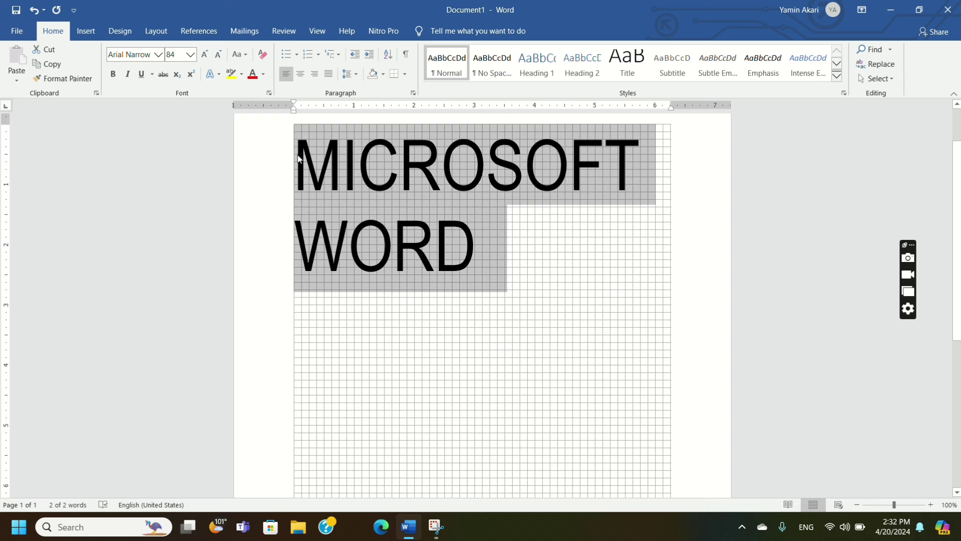
{"action": "left_click", "coordinate": [564, 278]}
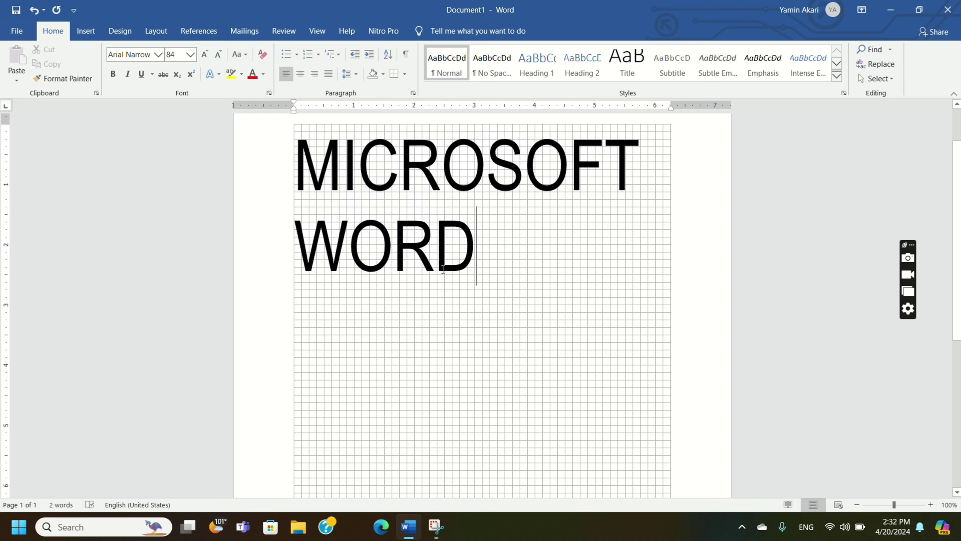
{"action": "triple_click", "coordinate": [279, 162]}
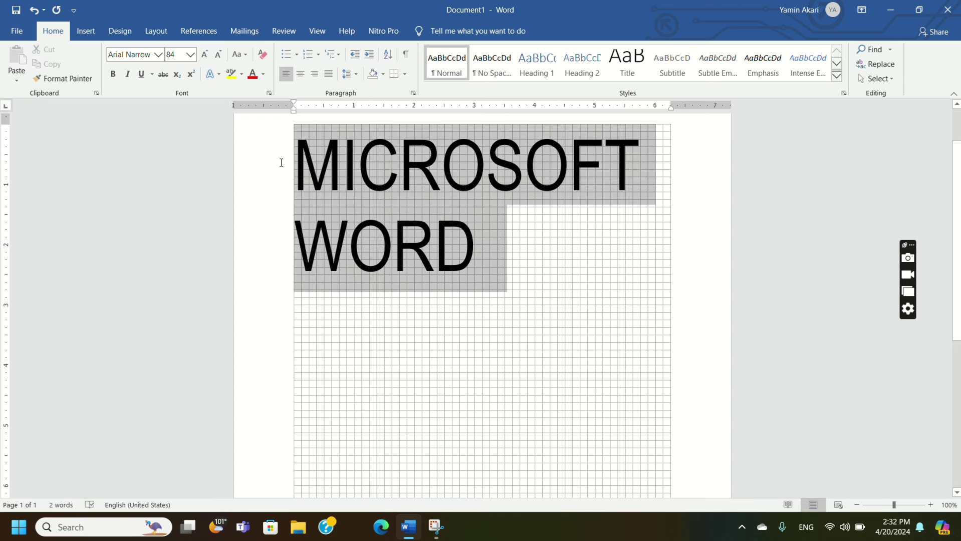
{"action": "left_click", "coordinate": [304, 80]}
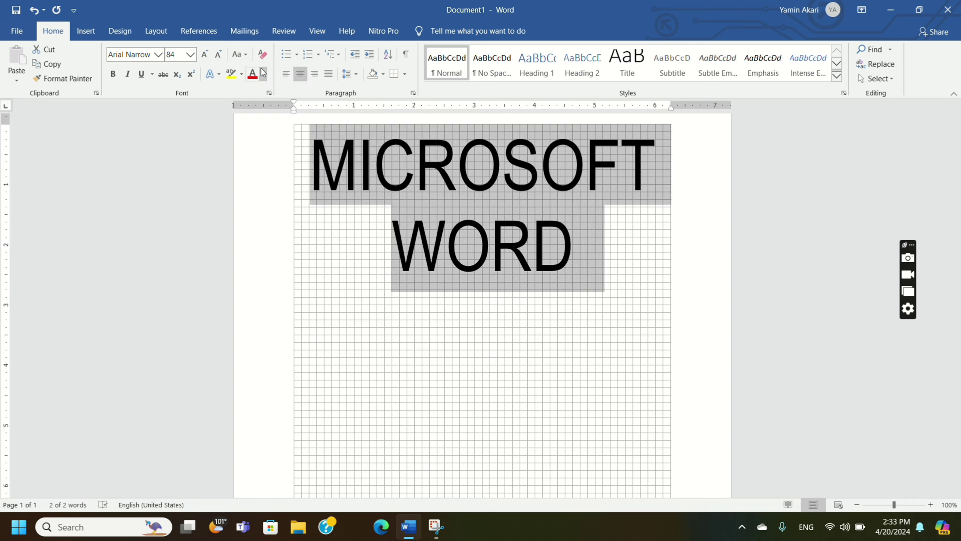
{"action": "left_click", "coordinate": [314, 74]}
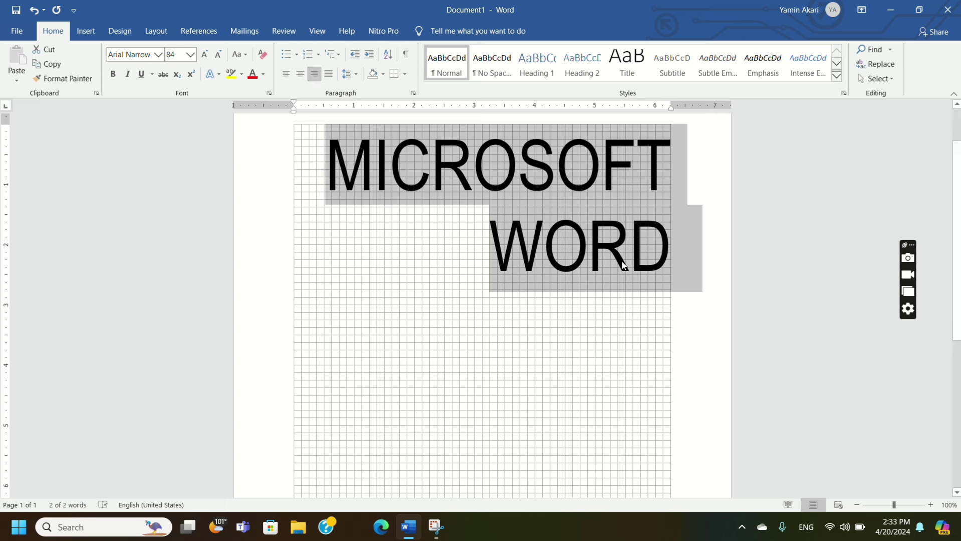
{"action": "left_click", "coordinate": [328, 74]}
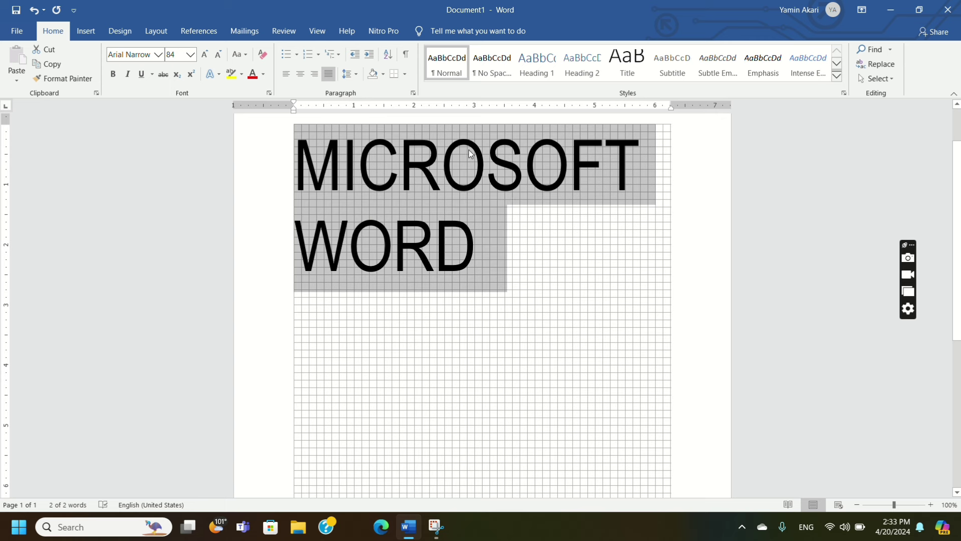
{"action": "left_click", "coordinate": [357, 76]}
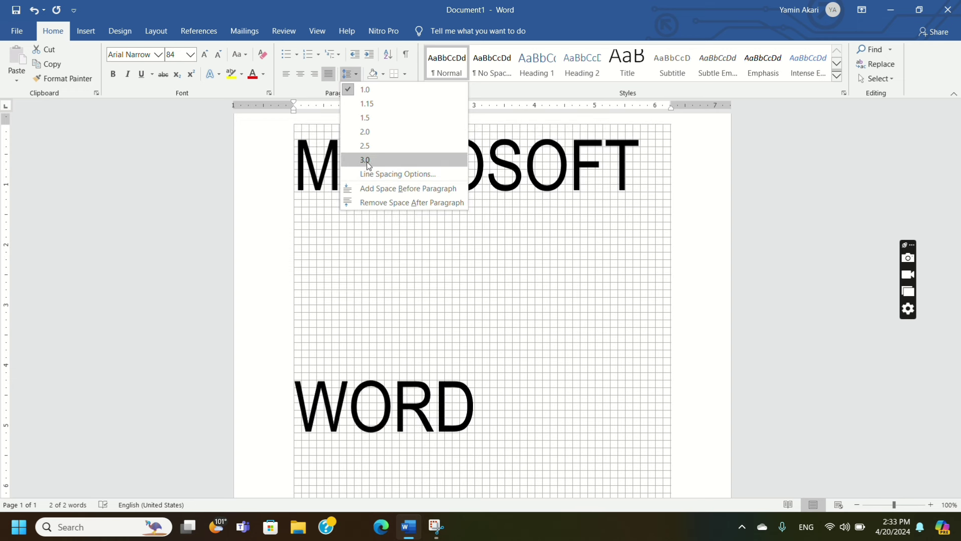
{"action": "left_click", "coordinate": [368, 103]}
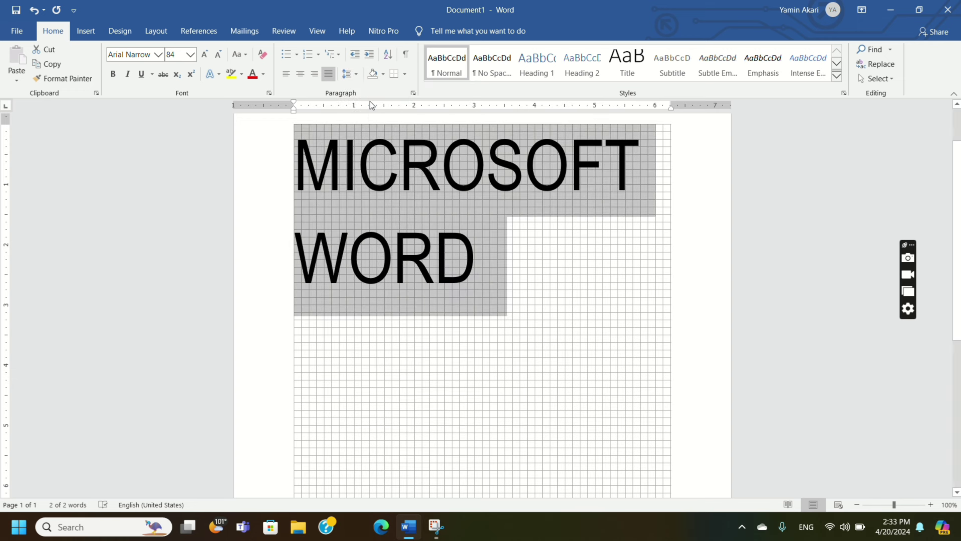
{"action": "left_click", "coordinate": [357, 74]}
{"action": "left_click", "coordinate": [372, 141]}
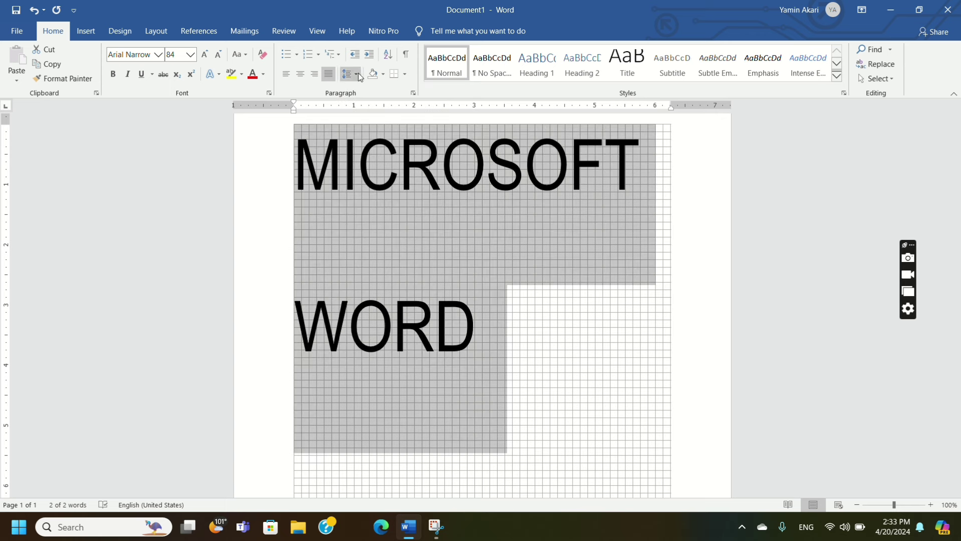
{"action": "left_click", "coordinate": [358, 73]}
{"action": "left_click", "coordinate": [362, 90]}
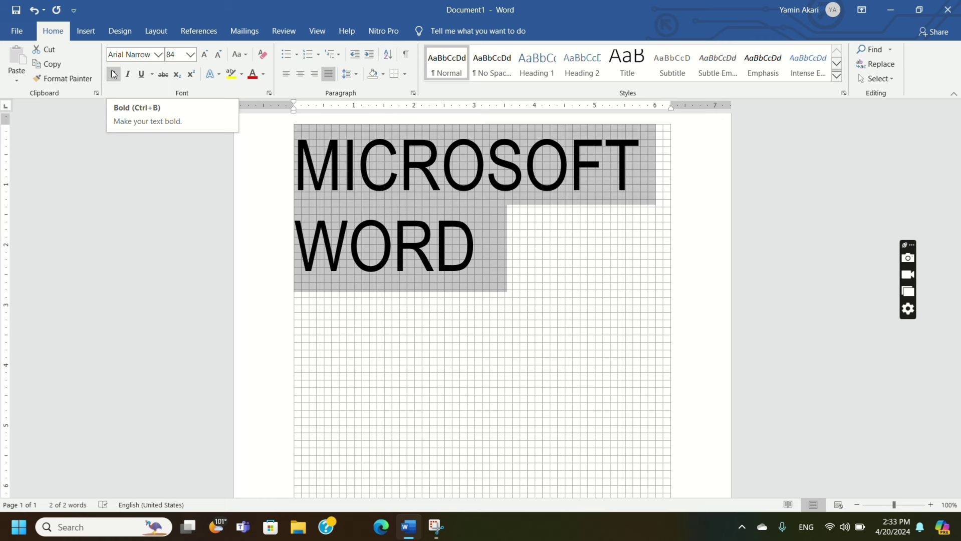
Toggle Bold and Italic on and off so the heading stays regular.
{"action": "left_click", "coordinate": [113, 75]}
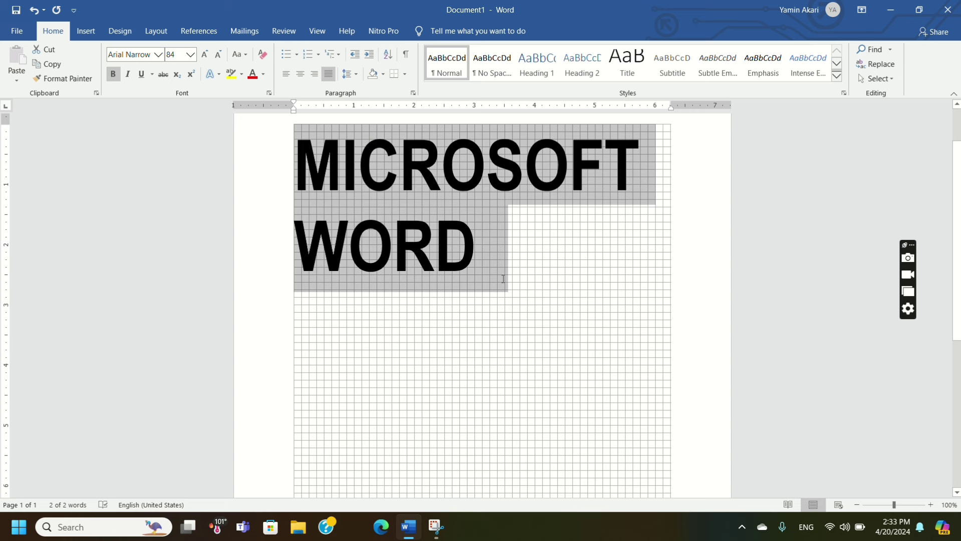
{"action": "left_click", "coordinate": [117, 79]}
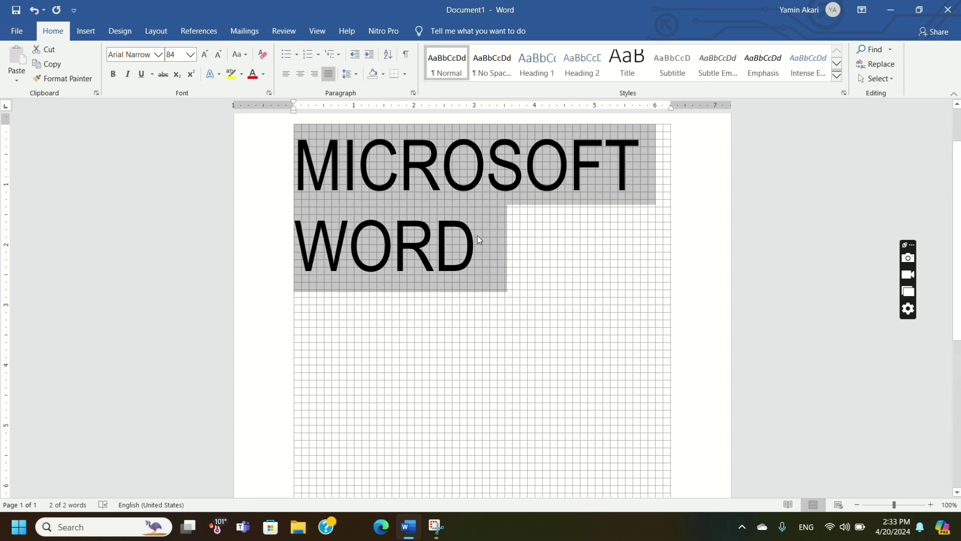
{"action": "left_click", "coordinate": [129, 74]}
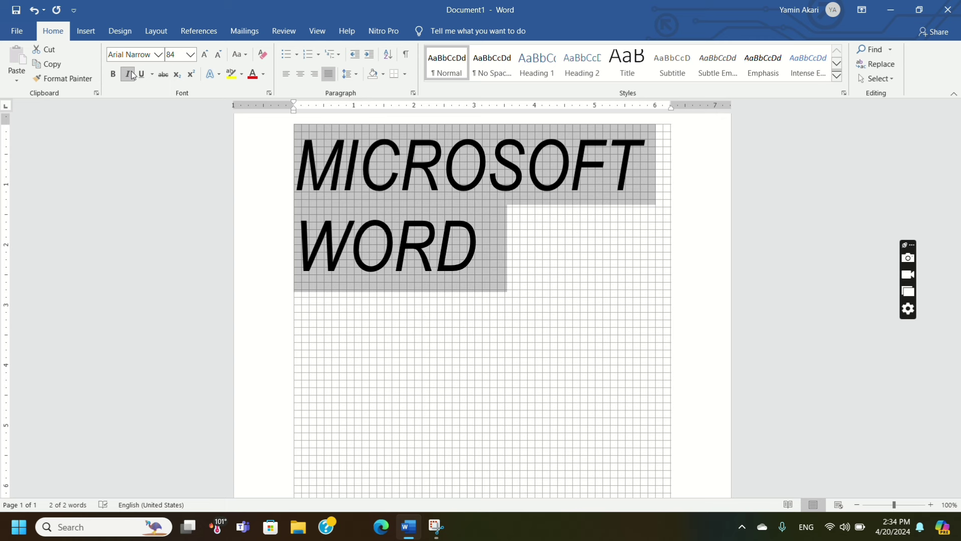
{"action": "left_click", "coordinate": [129, 74]}
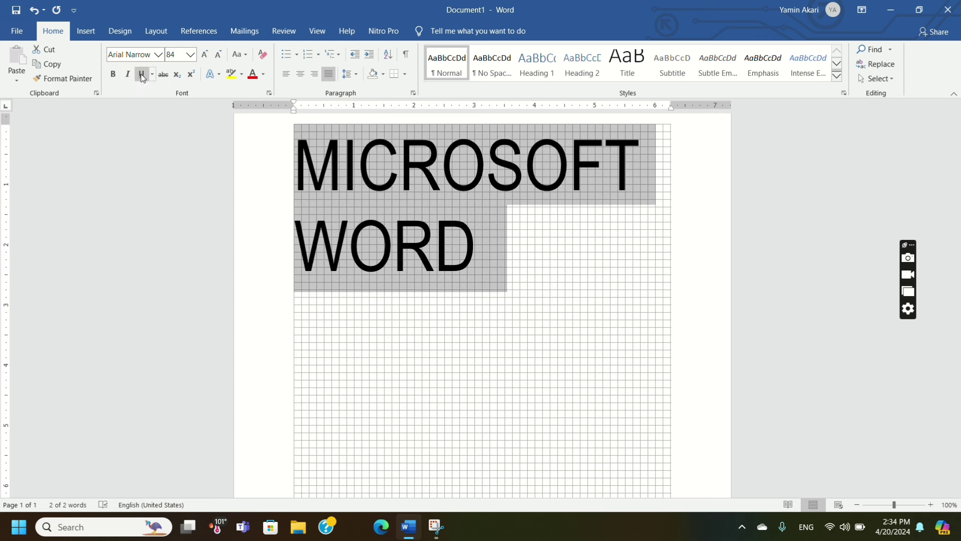
Apply a single underline to the heading, toggling it off and on to check.
{"action": "left_click", "coordinate": [142, 75]}
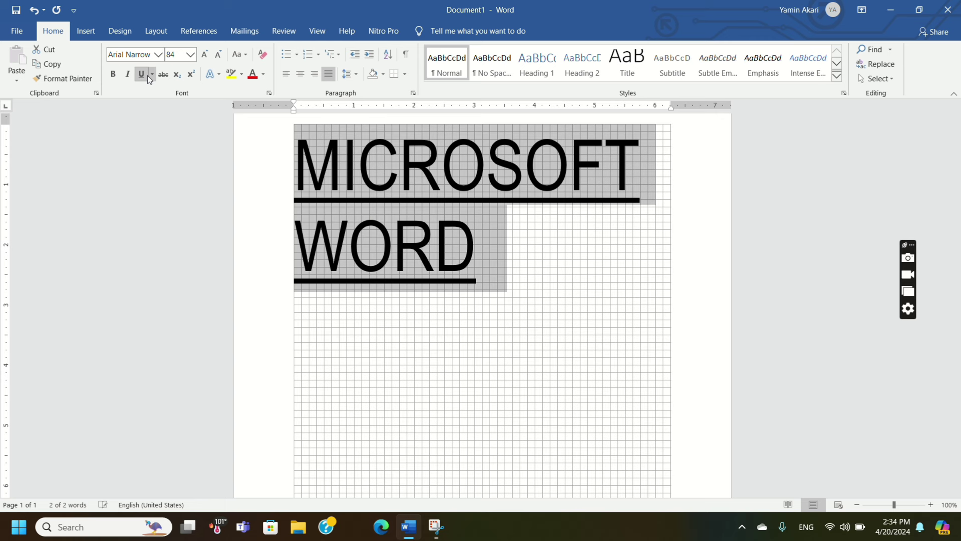
{"action": "left_click", "coordinate": [148, 75]}
{"action": "left_click", "coordinate": [147, 75]}
{"action": "left_click", "coordinate": [145, 75]}
{"action": "left_click", "coordinate": [144, 75]}
Look through More Underlines and the Advanced tab of the Font dialog, closing without changes.
{"action": "left_click", "coordinate": [152, 75]}
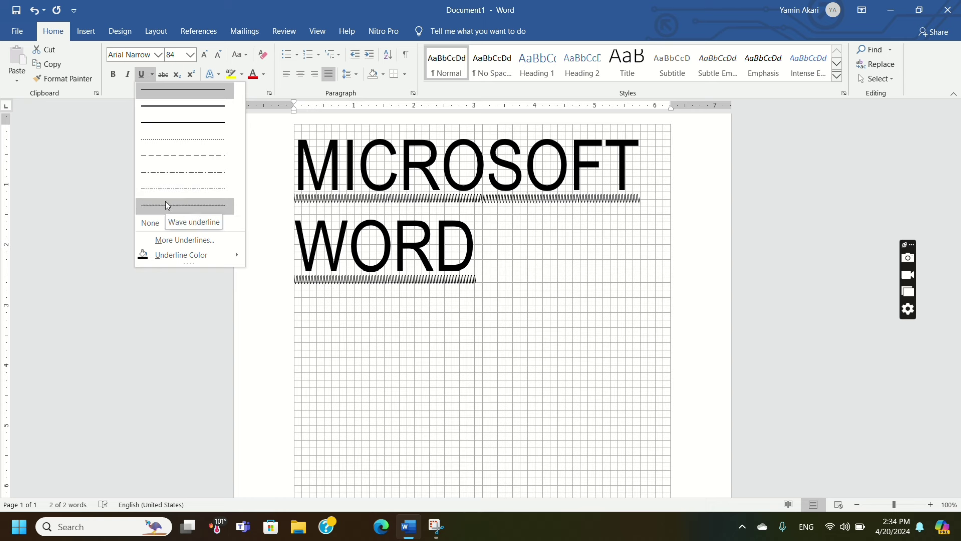
{"action": "left_click", "coordinate": [171, 239]}
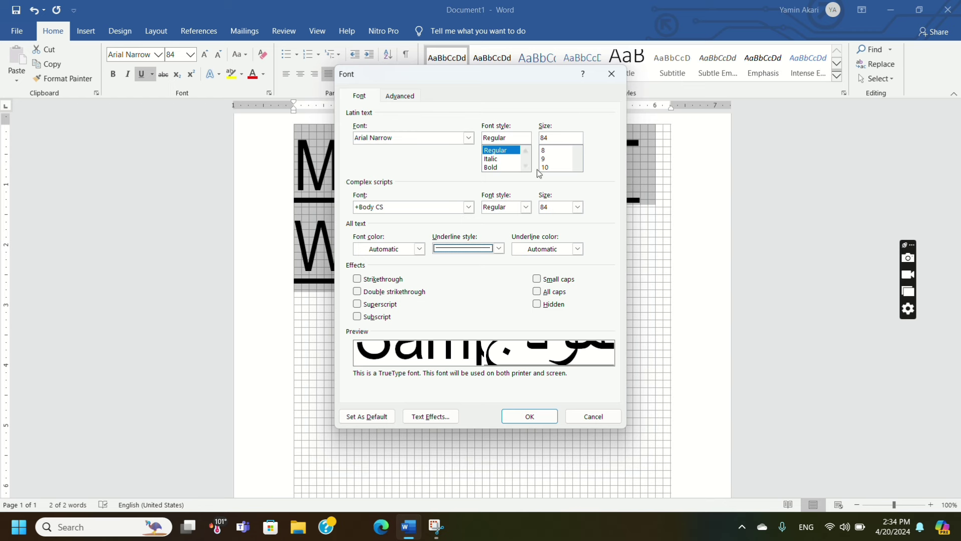
{"action": "left_click", "coordinate": [399, 97]}
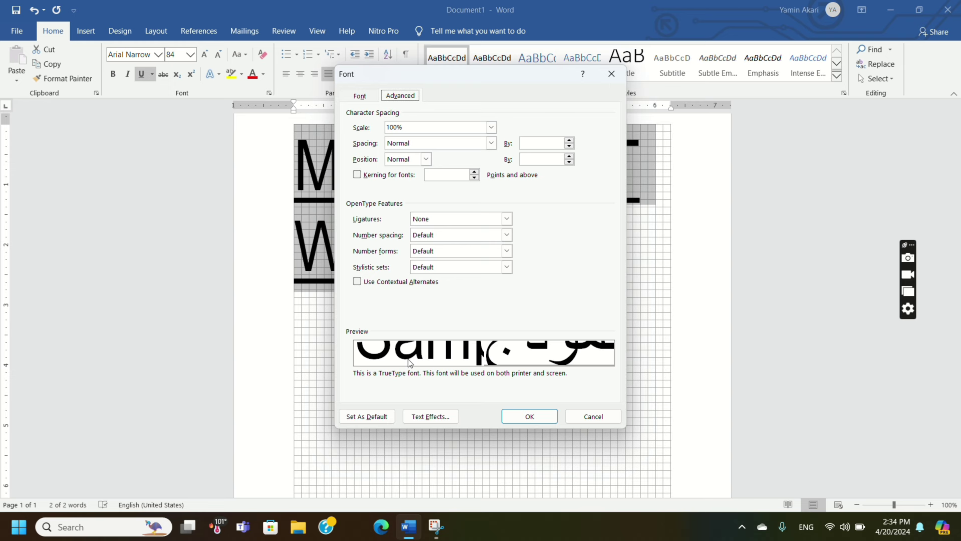
{"action": "left_click", "coordinate": [594, 419]}
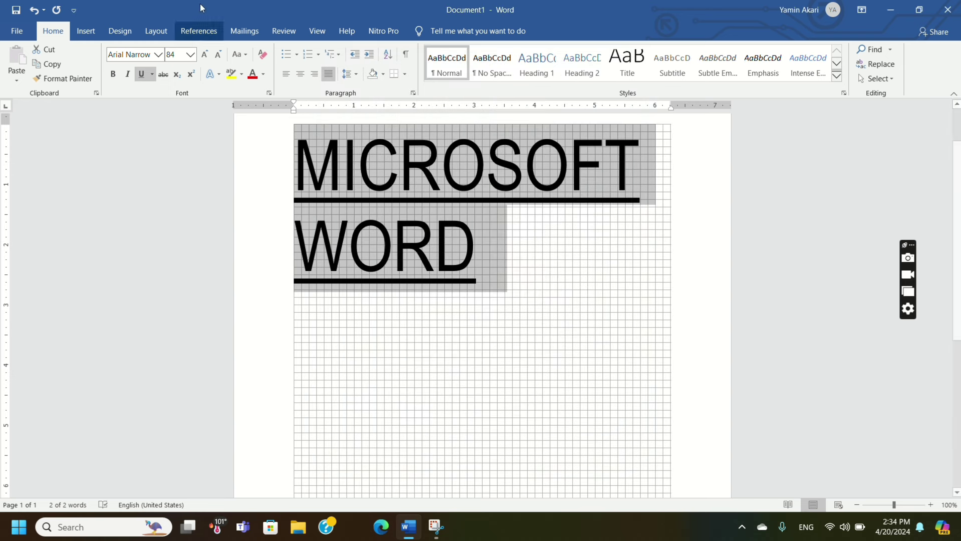
Try a double underline, then switch the heading to the wave underline style.
{"action": "left_click", "coordinate": [152, 74]}
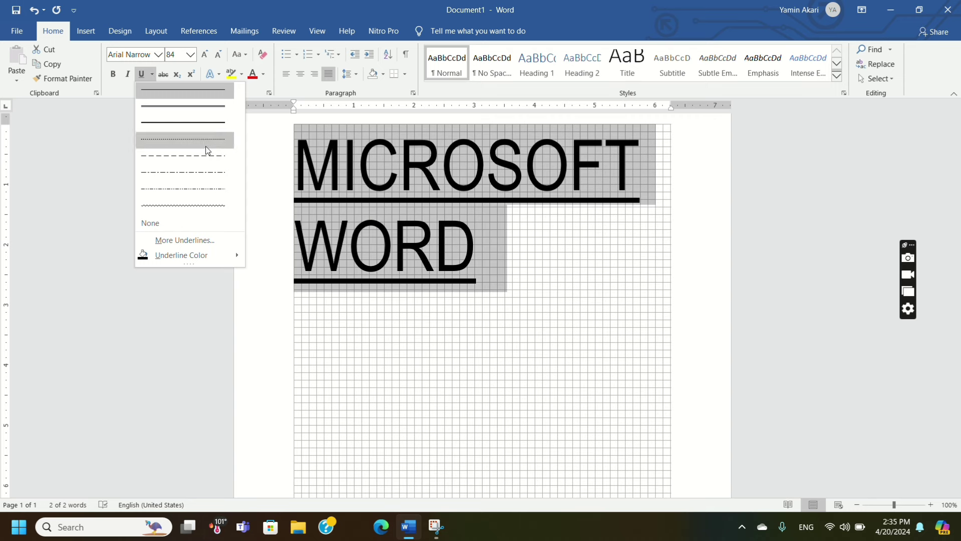
{"action": "left_click", "coordinate": [194, 107]}
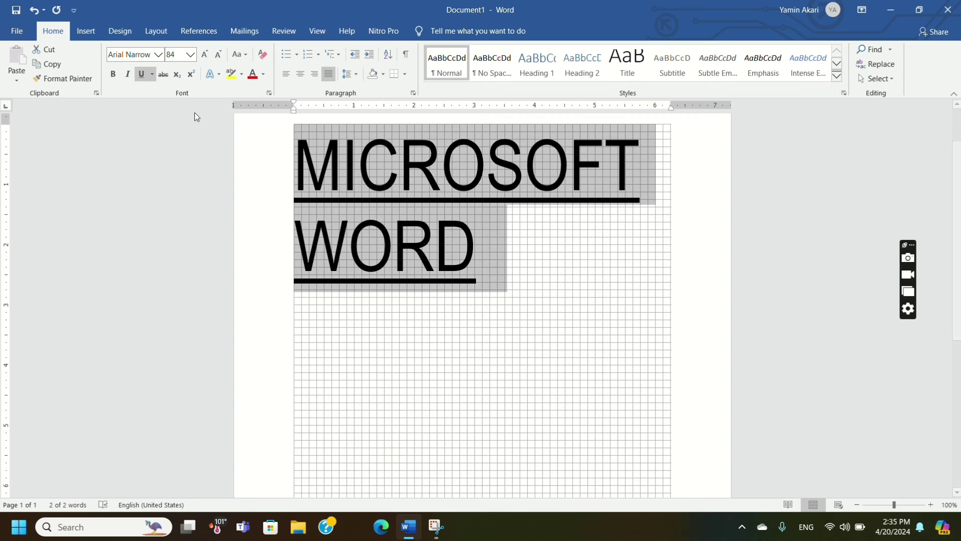
{"action": "left_click", "coordinate": [148, 78]}
{"action": "left_click", "coordinate": [152, 76]}
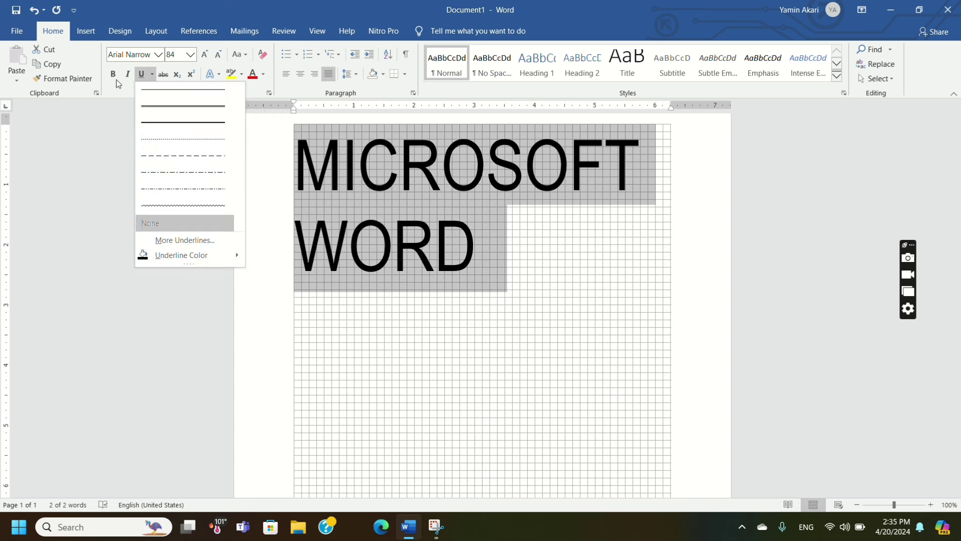
{"action": "left_click", "coordinate": [167, 206]}
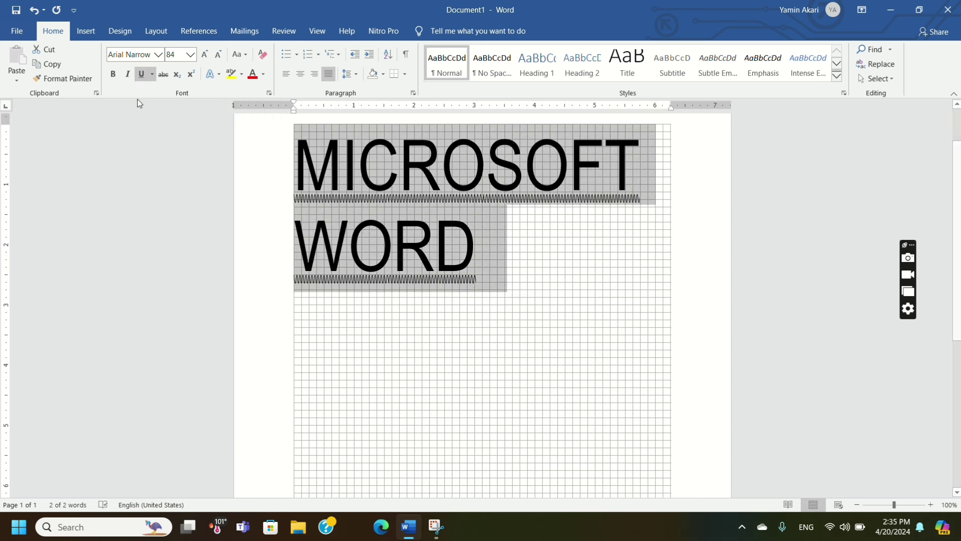
{"action": "left_click", "coordinate": [152, 75]}
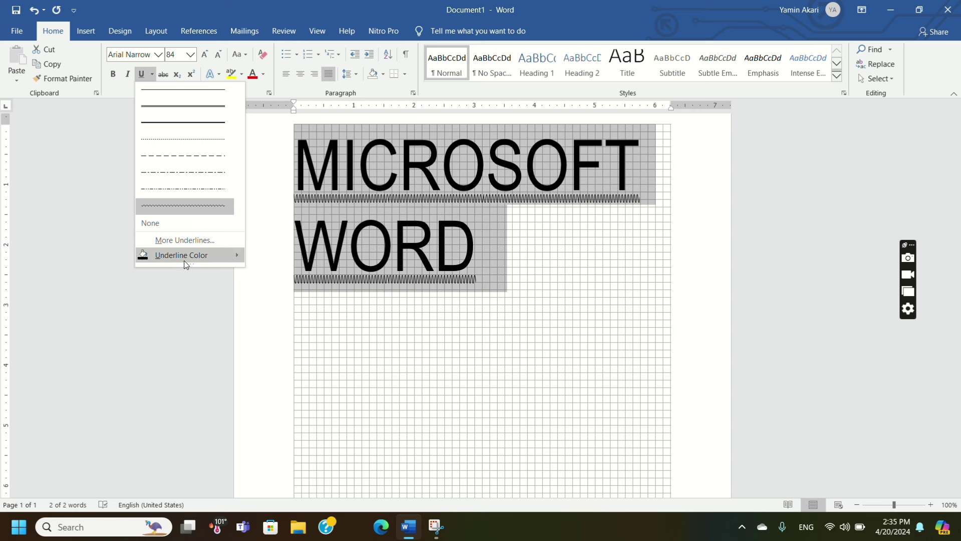
{"action": "mouse_move", "coordinate": [180, 255]}
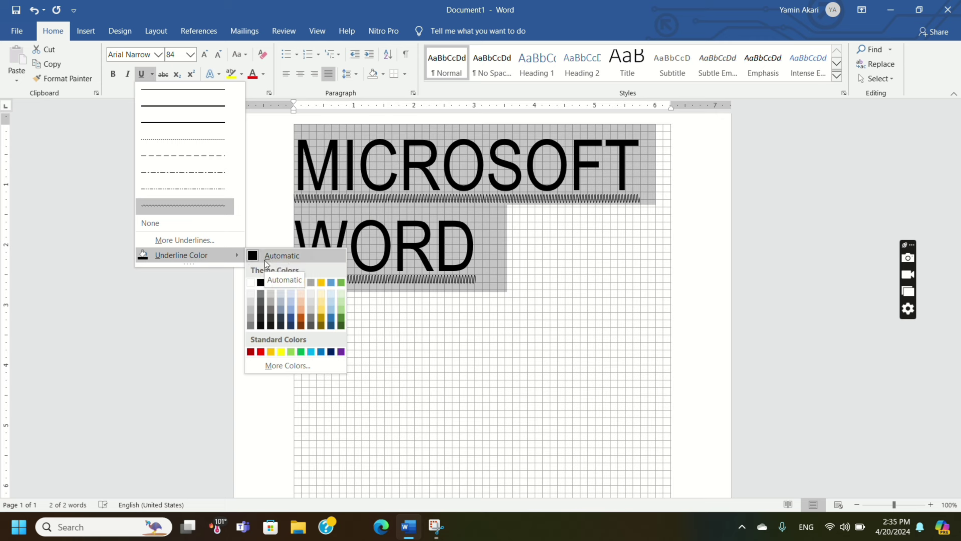
Try orange, then red, as the wave underline colour.
{"action": "left_click", "coordinate": [301, 309]}
{"action": "left_click", "coordinate": [485, 253]}
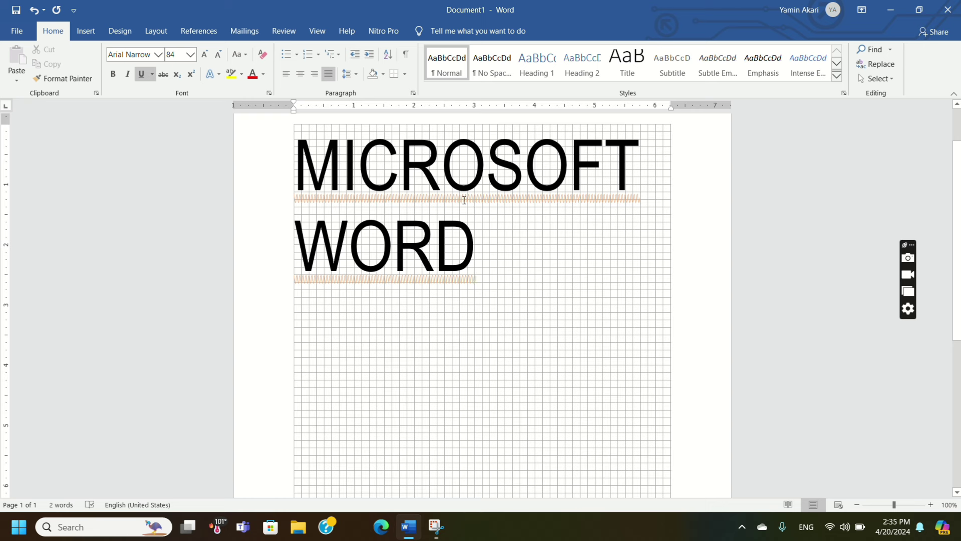
{"action": "left_click_drag", "start_coordinate": [507, 266], "coordinate": [291, 169]}
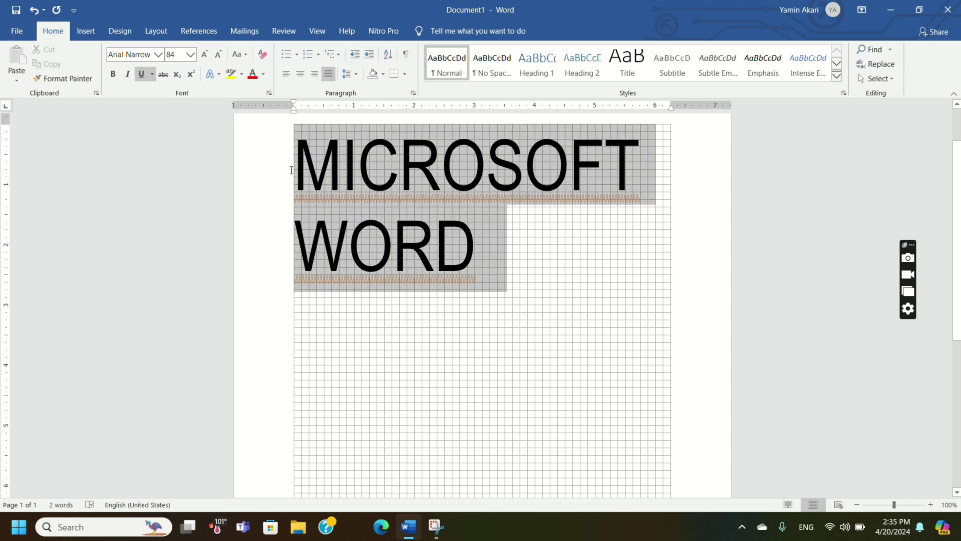
{"action": "left_click_drag", "start_coordinate": [508, 279], "coordinate": [295, 150]}
{"action": "left_click", "coordinate": [152, 74]}
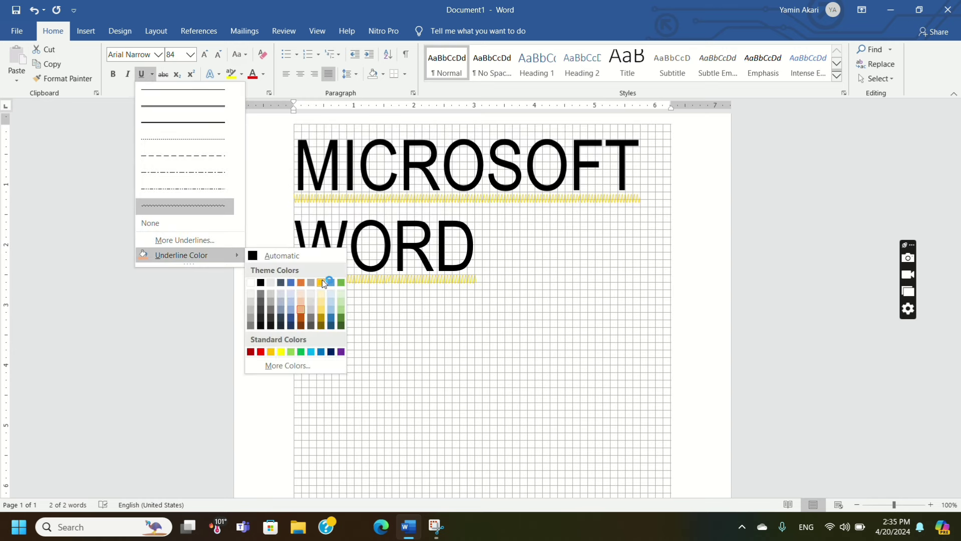
{"action": "left_click", "coordinate": [260, 352]}
{"action": "left_click", "coordinate": [563, 272]}
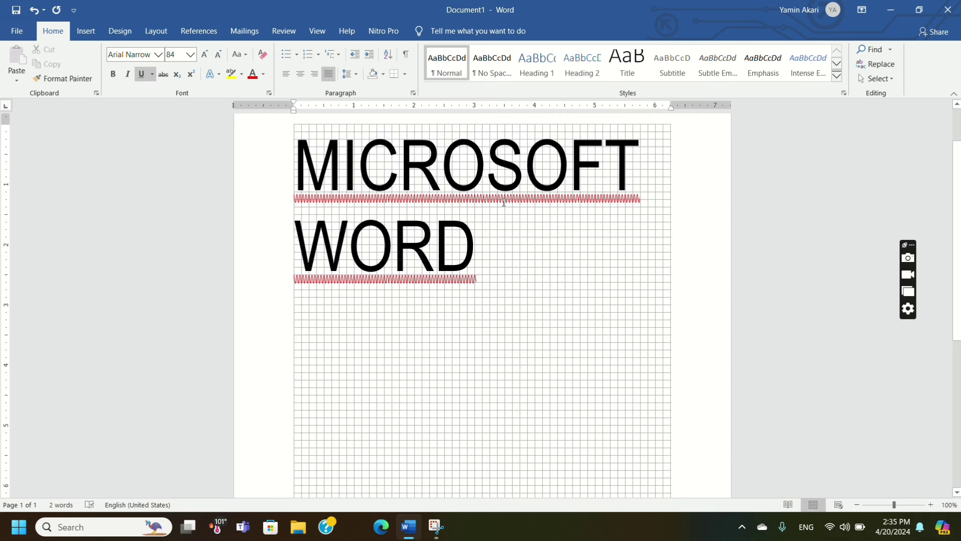
{"action": "left_click_drag", "start_coordinate": [563, 271], "coordinate": [265, 142]}
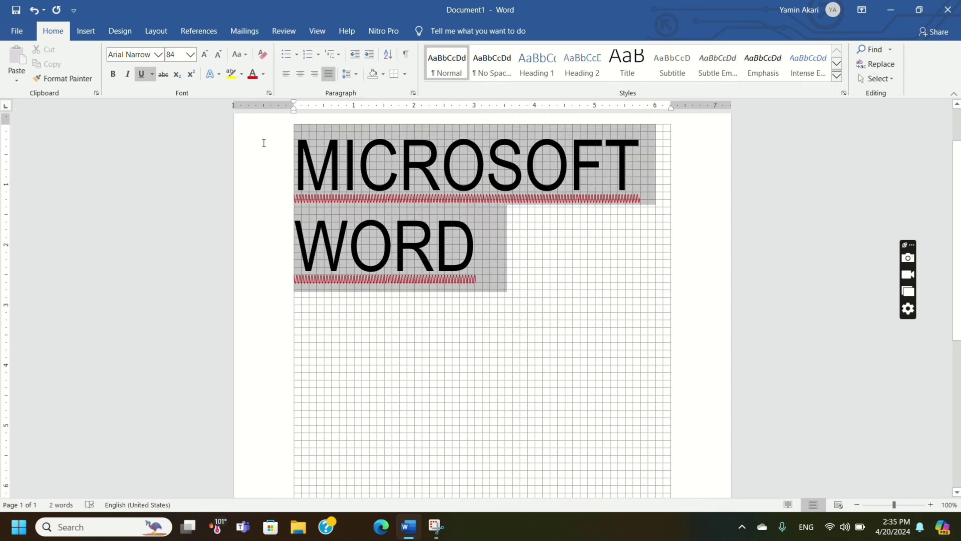
Set the underline colour to custom magenta, RGB 221, 35, 221, from the Custom spectrum.
{"action": "left_click", "coordinate": [152, 74]}
{"action": "mouse_move", "coordinate": [184, 255]}
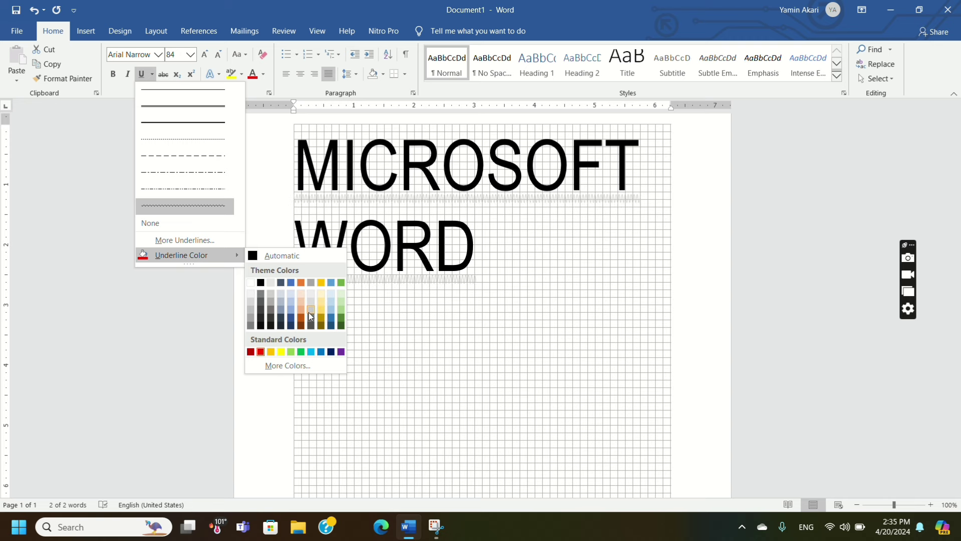
{"action": "left_click", "coordinate": [282, 367]}
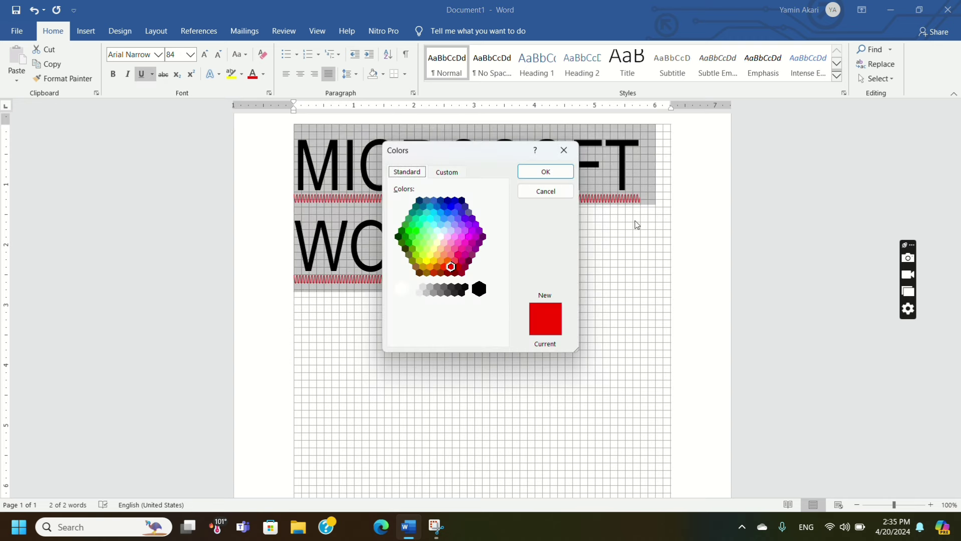
{"action": "left_click_drag", "start_coordinate": [448, 149], "coordinate": [724, 199]}
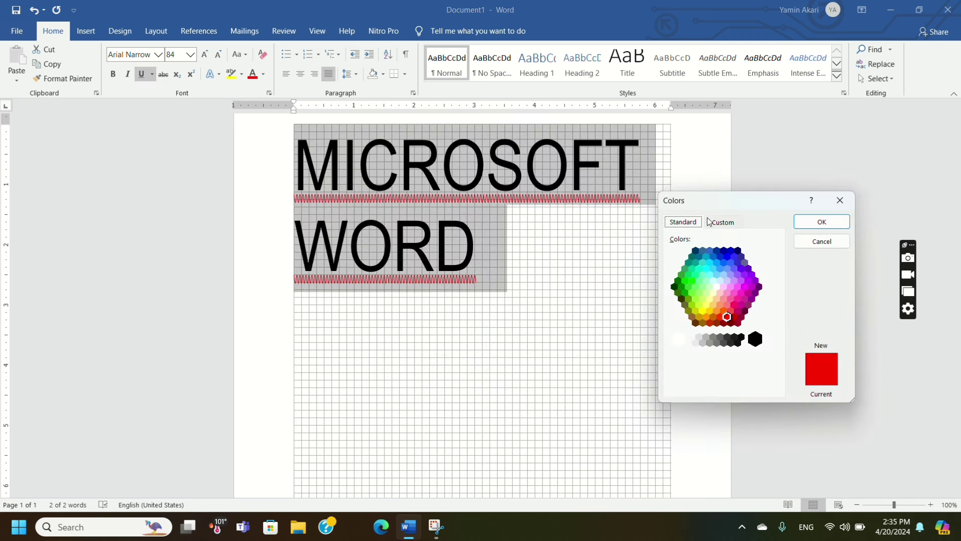
{"action": "left_click", "coordinate": [714, 224]}
{"action": "left_click", "coordinate": [703, 256]}
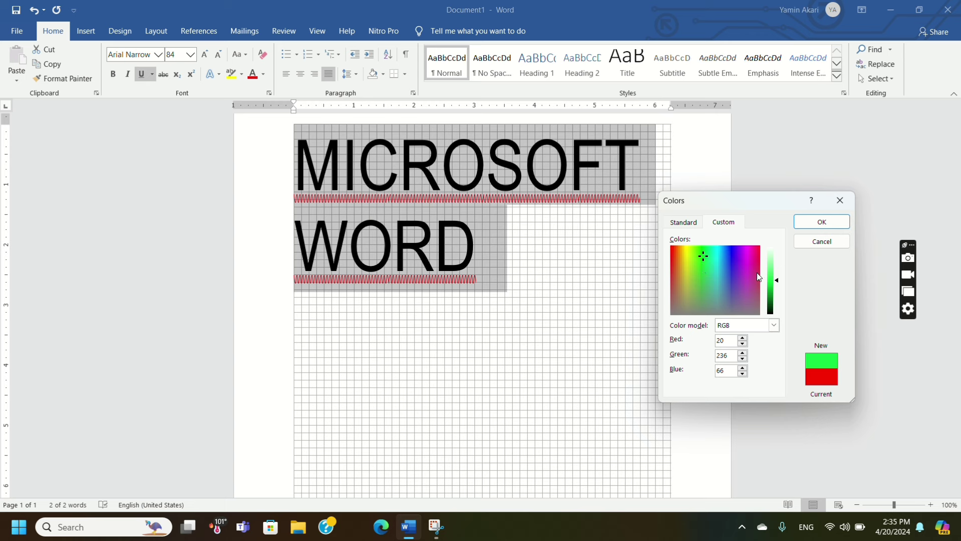
{"action": "mouse_move", "coordinate": [758, 277]}
{"action": "left_mouse_down"}
{"action": "mouse_move", "coordinate": [748, 284]}
{"action": "mouse_move", "coordinate": [746, 264]}
{"action": "left_mouse_up"}
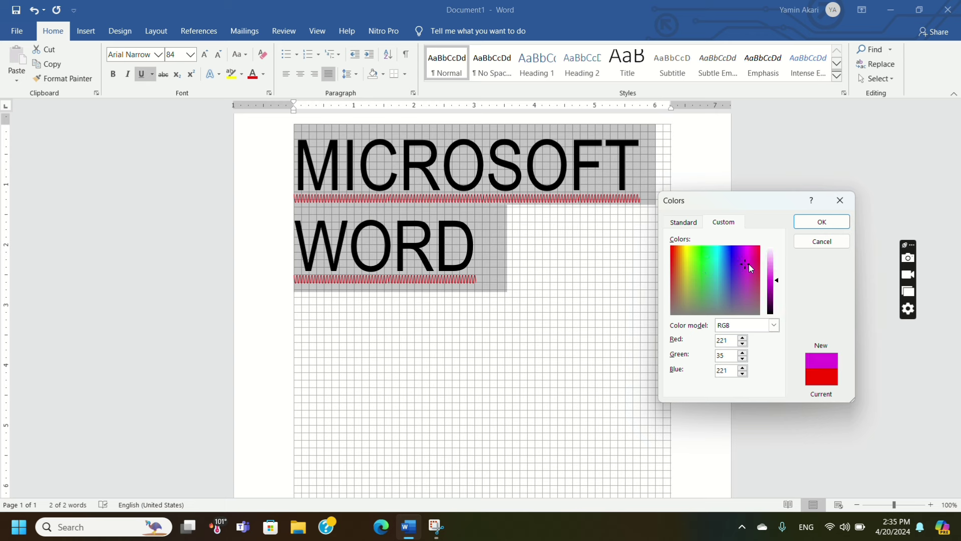
{"action": "left_click", "coordinate": [815, 224]}
{"action": "left_click", "coordinate": [533, 247]}
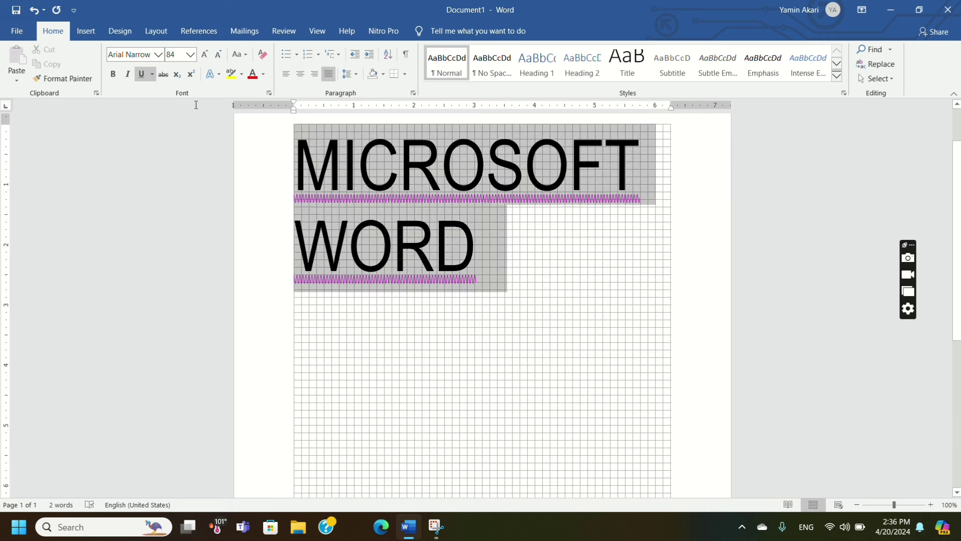
{"action": "scroll", "coordinate": [197, 113], "scroll_direction": "up", "scroll_amount": 2}
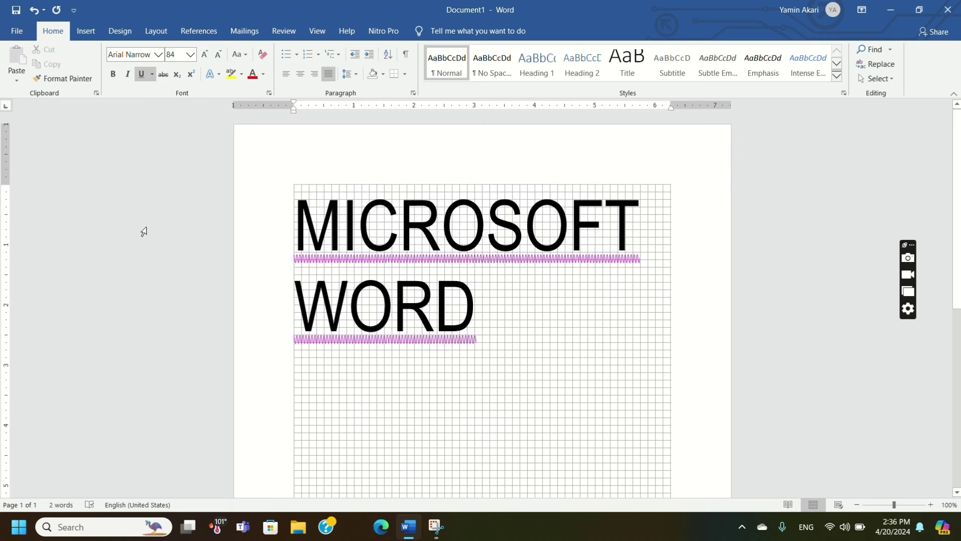
Apply the blue gradient reflection text effect to both heading lines.
{"action": "left_click_drag", "start_coordinate": [529, 327], "coordinate": [239, 221]}
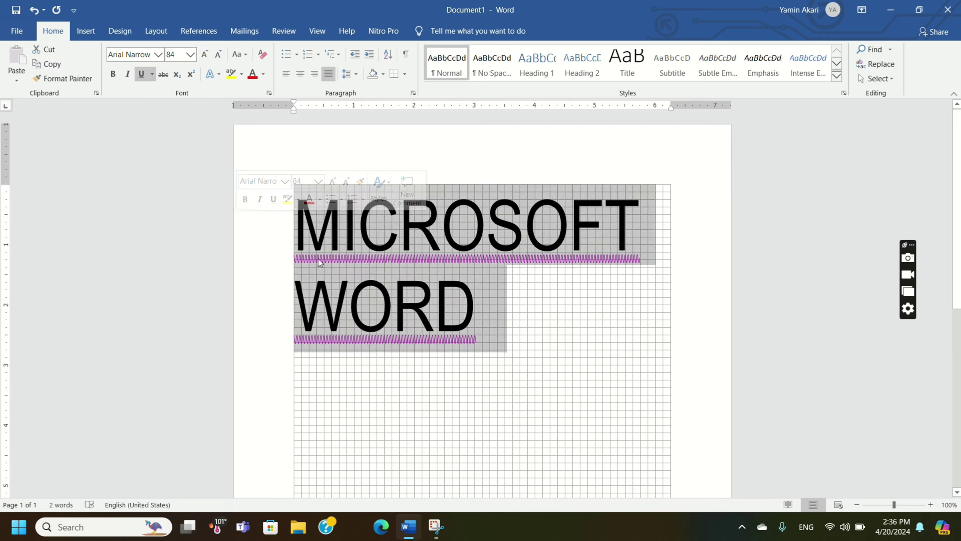
{"action": "left_click", "coordinate": [216, 77]}
{"action": "left_click", "coordinate": [206, 78]}
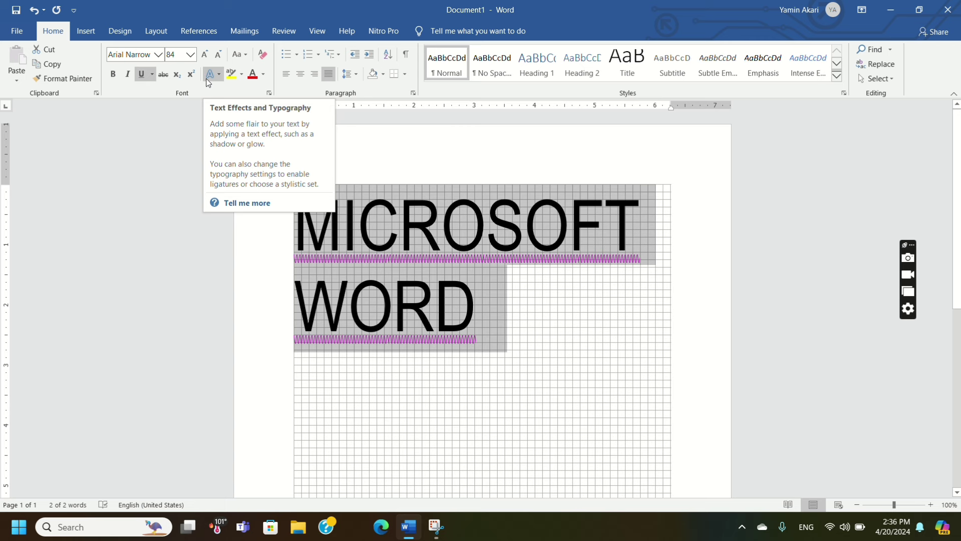
{"action": "left_click", "coordinate": [217, 78]}
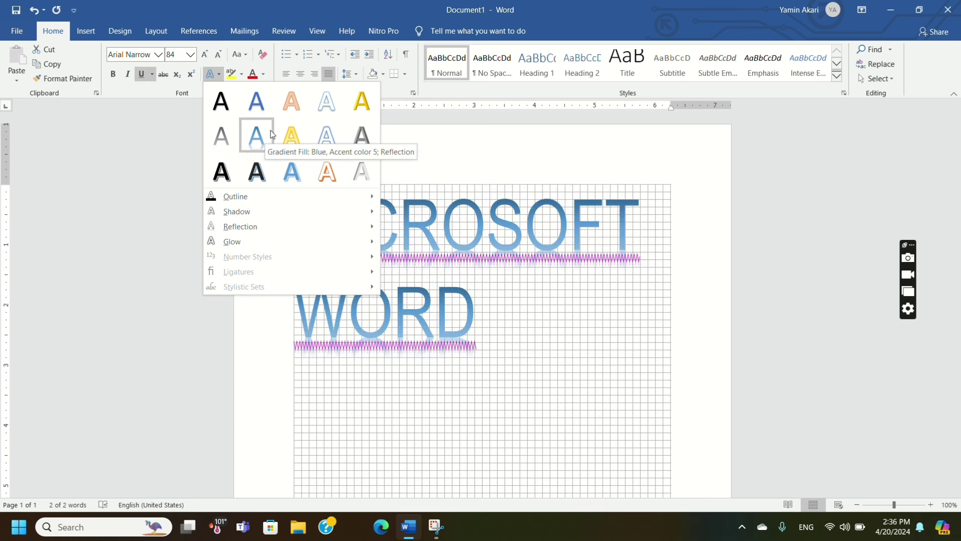
{"action": "left_click", "coordinate": [271, 134]}
{"action": "left_click", "coordinate": [534, 301]}
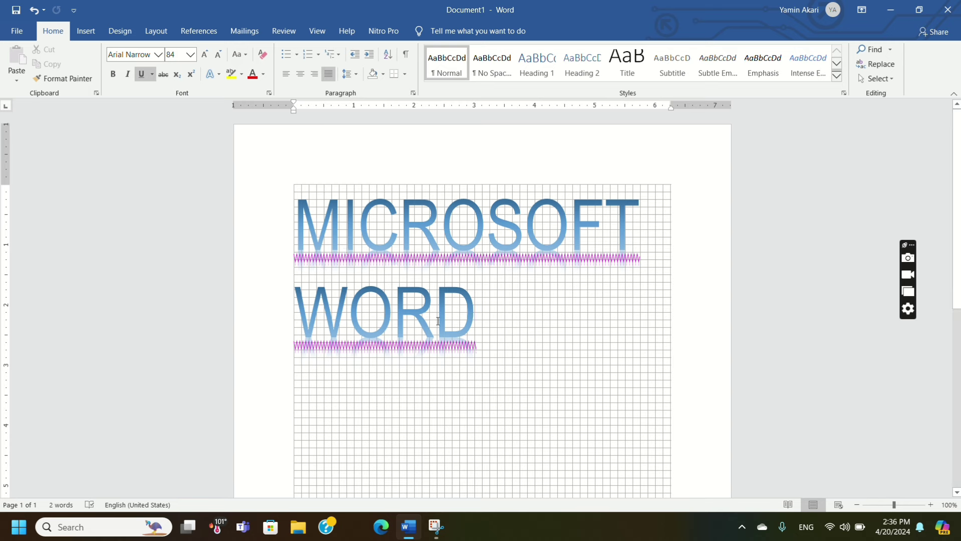
Switch the heading to the orange text effect.
{"action": "key", "text": "ctrl+a"}
{"action": "left_click", "coordinate": [211, 74]}
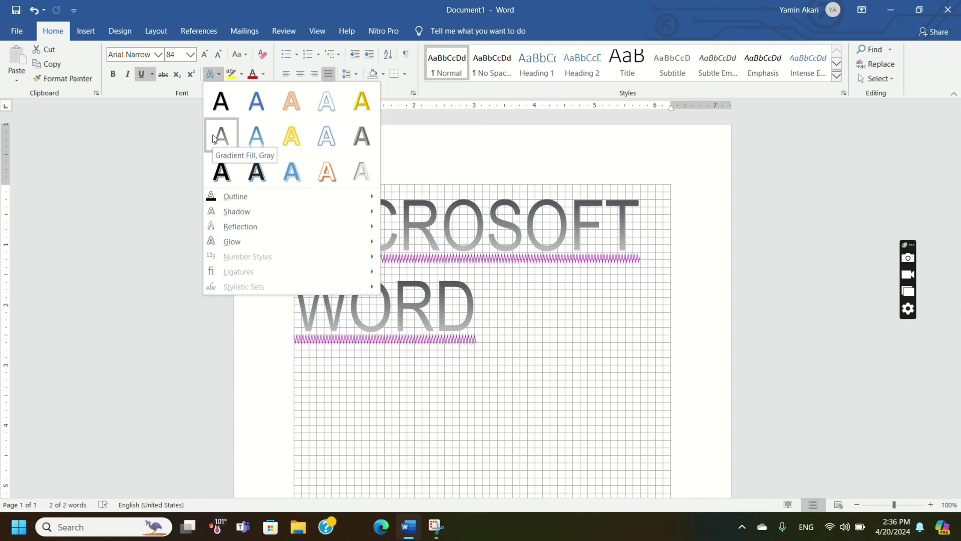
{"action": "left_click", "coordinate": [293, 105]}
{"action": "left_click", "coordinate": [525, 350]}
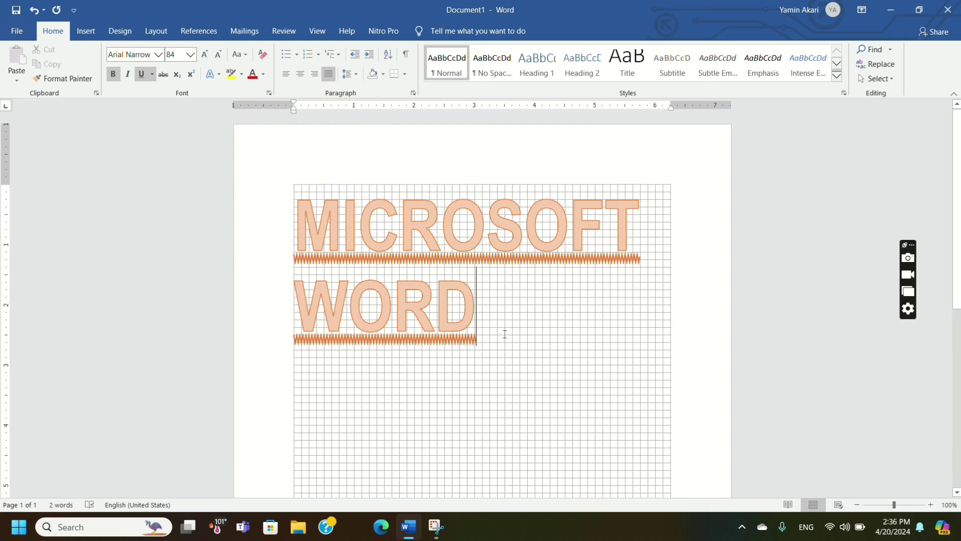
Apply the light grey inner shadow text effect to the heading.
{"action": "left_click_drag", "start_coordinate": [505, 334], "coordinate": [236, 221]}
{"action": "left_click", "coordinate": [220, 78]}
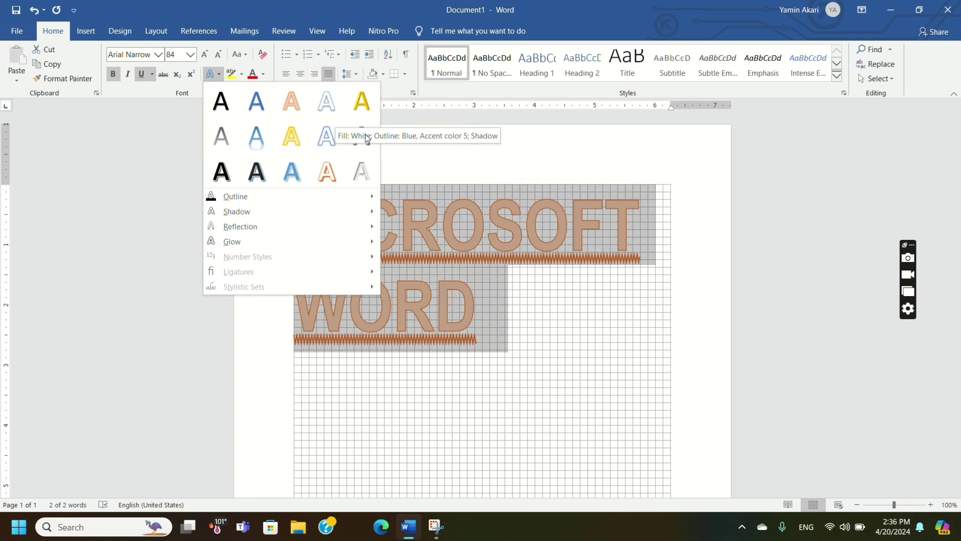
{"action": "left_click", "coordinate": [360, 170]}
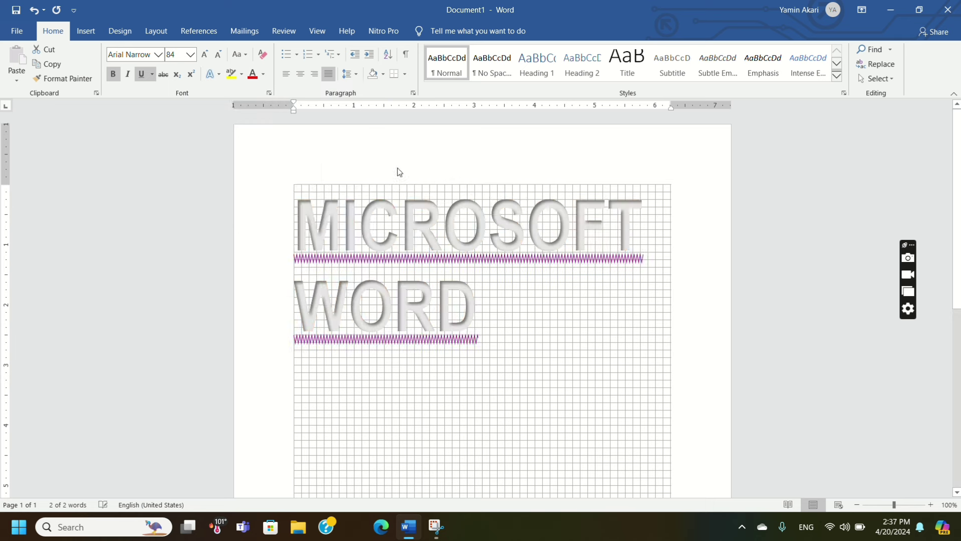
{"action": "left_click", "coordinate": [525, 353]}
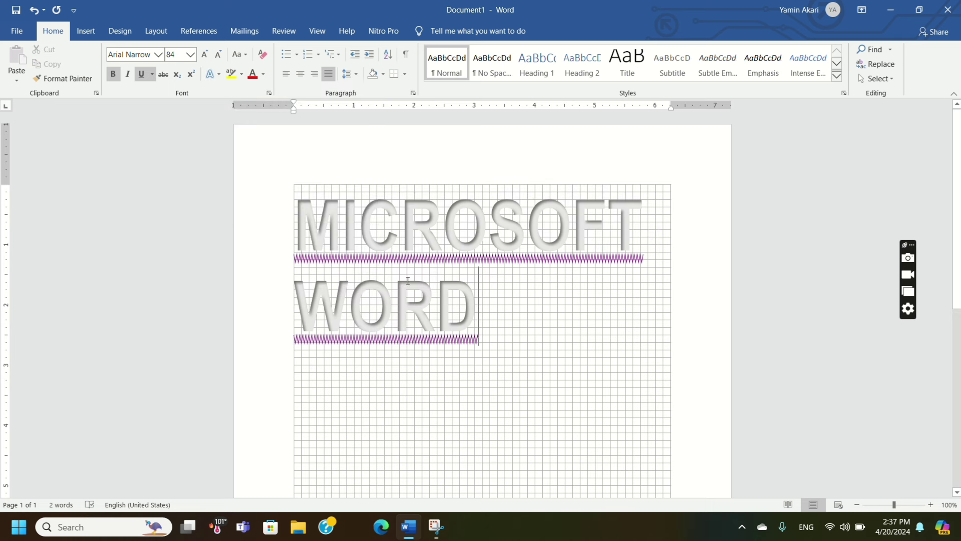
{"action": "key", "text": "ctrl+a"}
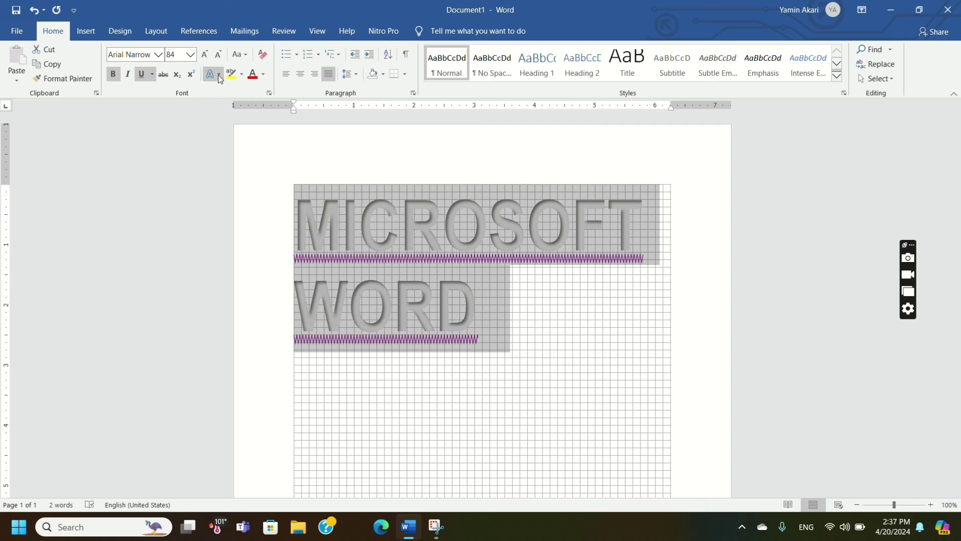
Try a red, then a blue outline on the heading letters.
{"action": "left_click", "coordinate": [219, 74]}
{"action": "mouse_move", "coordinate": [235, 197]}
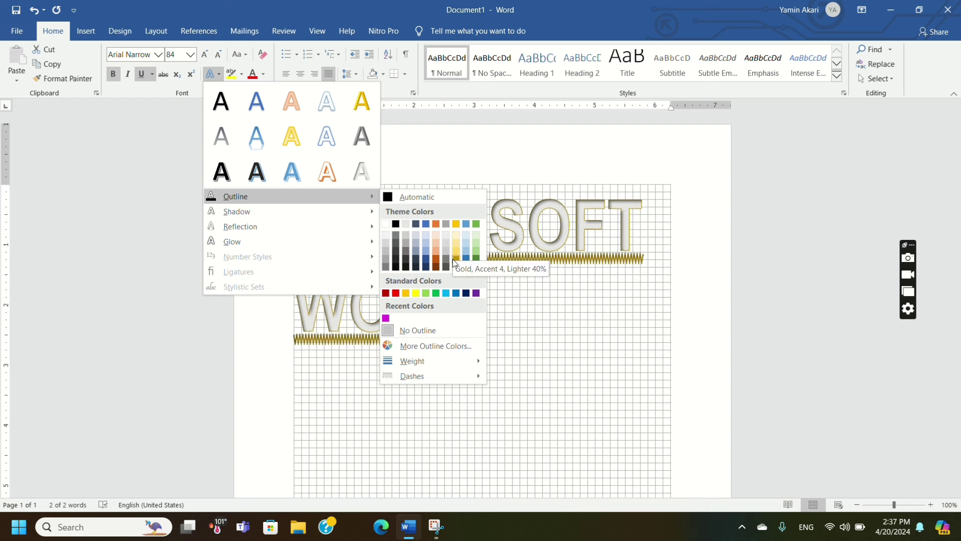
{"action": "left_click", "coordinate": [397, 293]}
{"action": "left_click", "coordinate": [596, 345]}
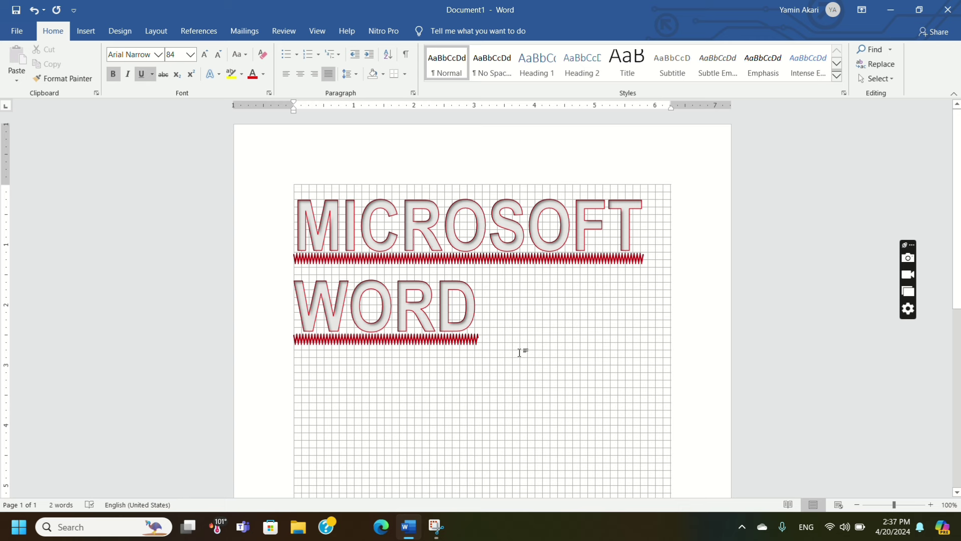
{"action": "triple_click", "coordinate": [273, 190]}
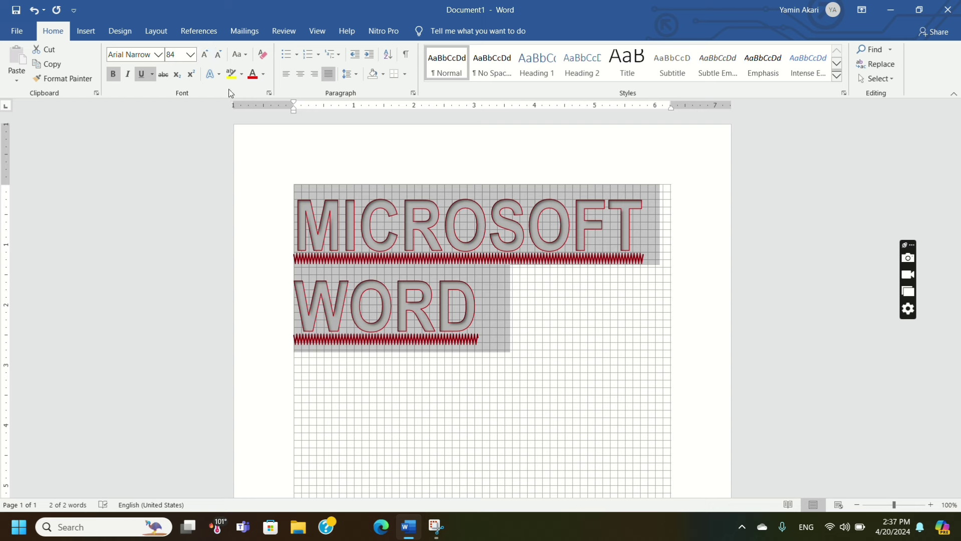
{"action": "left_click", "coordinate": [217, 75]}
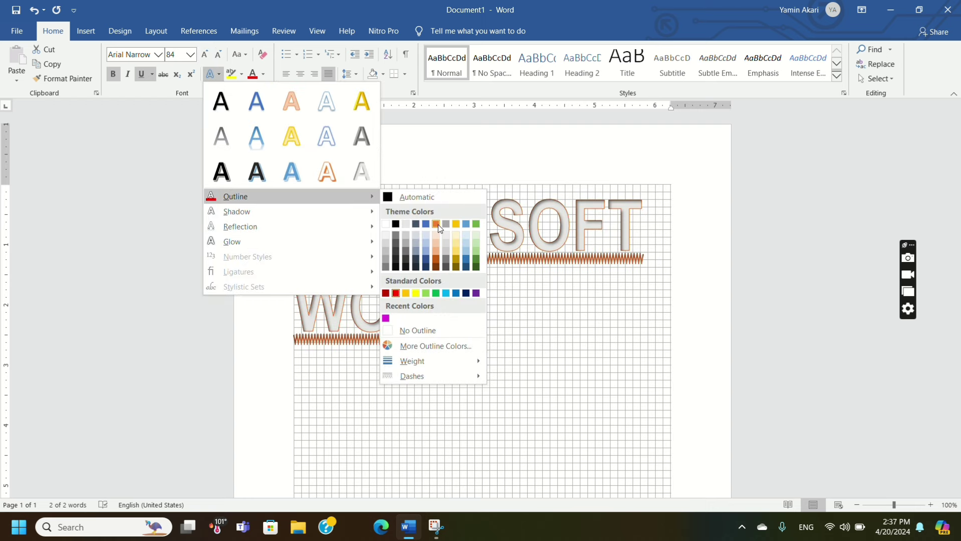
{"action": "left_click", "coordinate": [468, 226]}
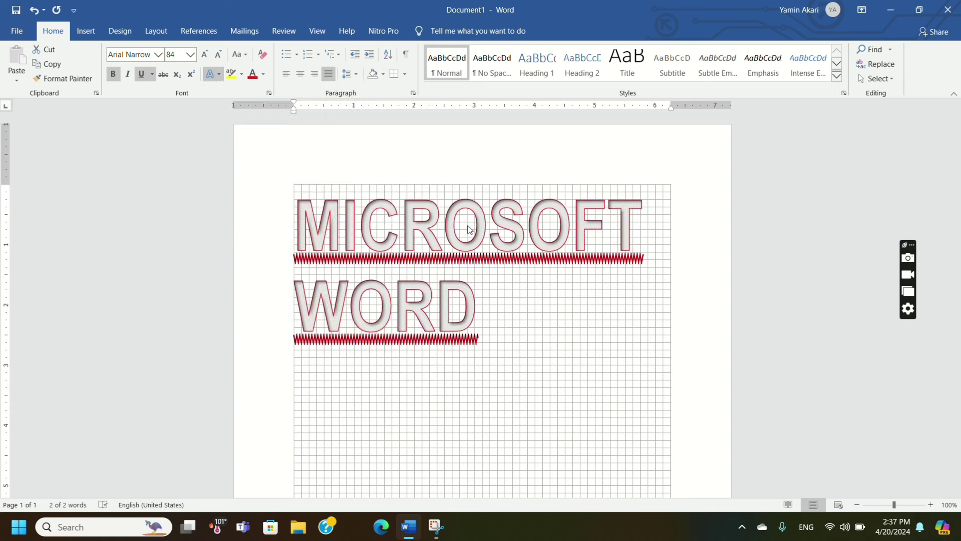
{"action": "left_click", "coordinate": [434, 233]}
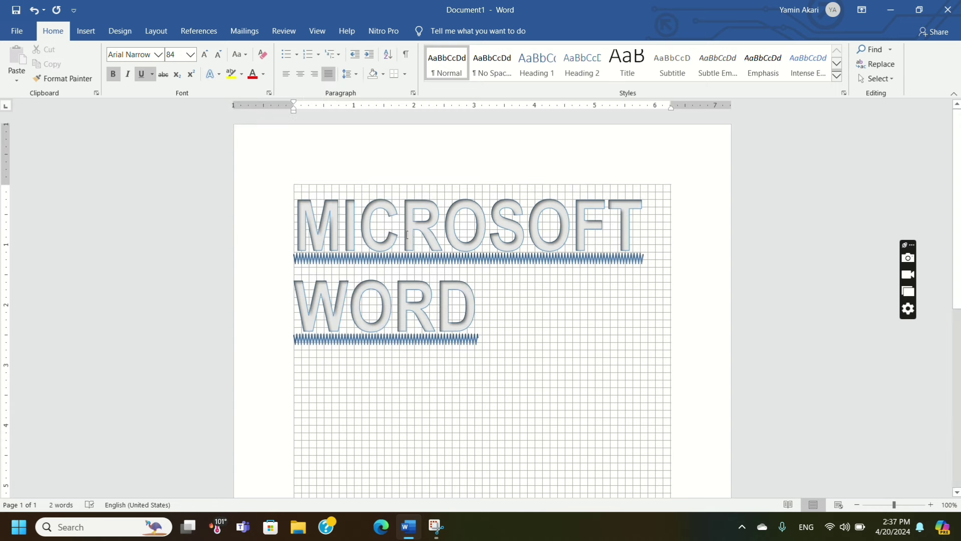
Change the heading letters' outline to green.
{"action": "key", "text": "ctrl+a"}
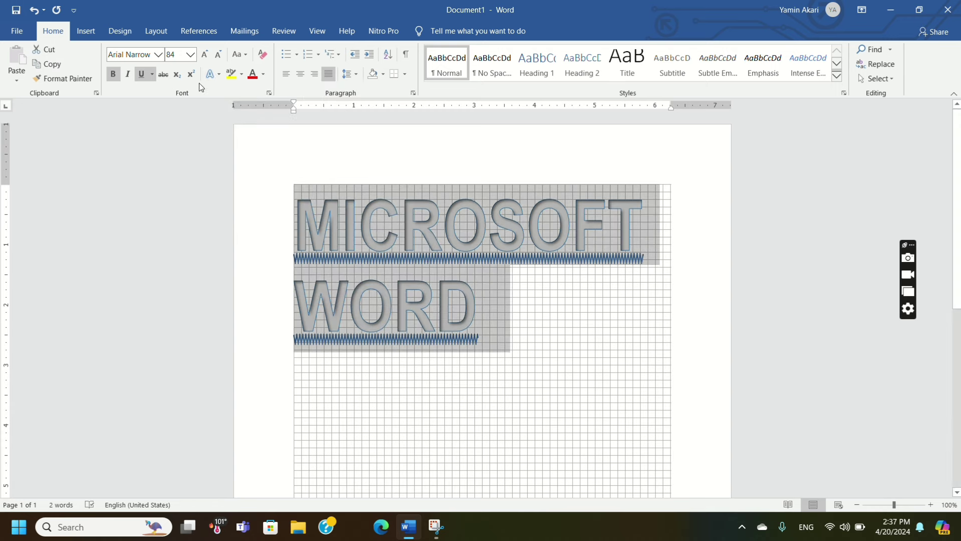
{"action": "left_click", "coordinate": [213, 74]}
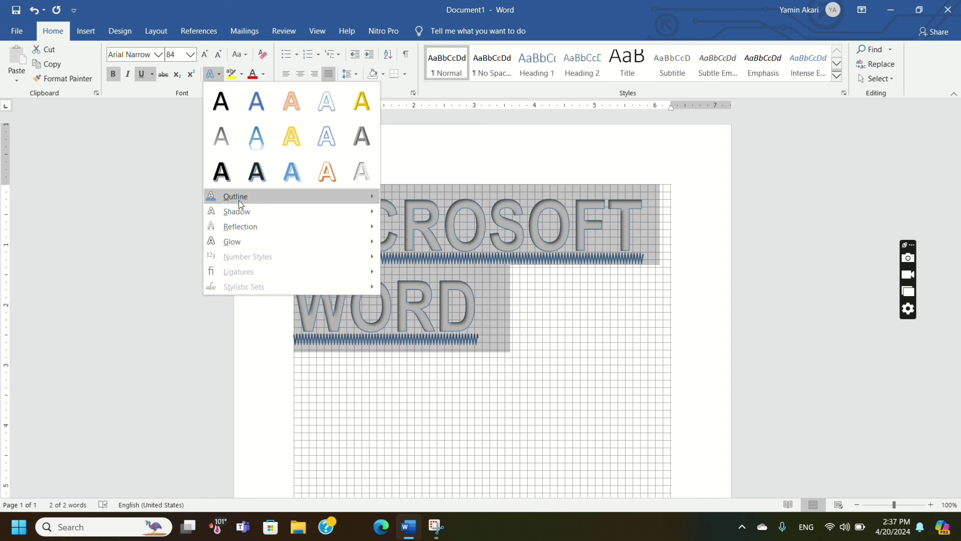
{"action": "mouse_move", "coordinate": [235, 196]}
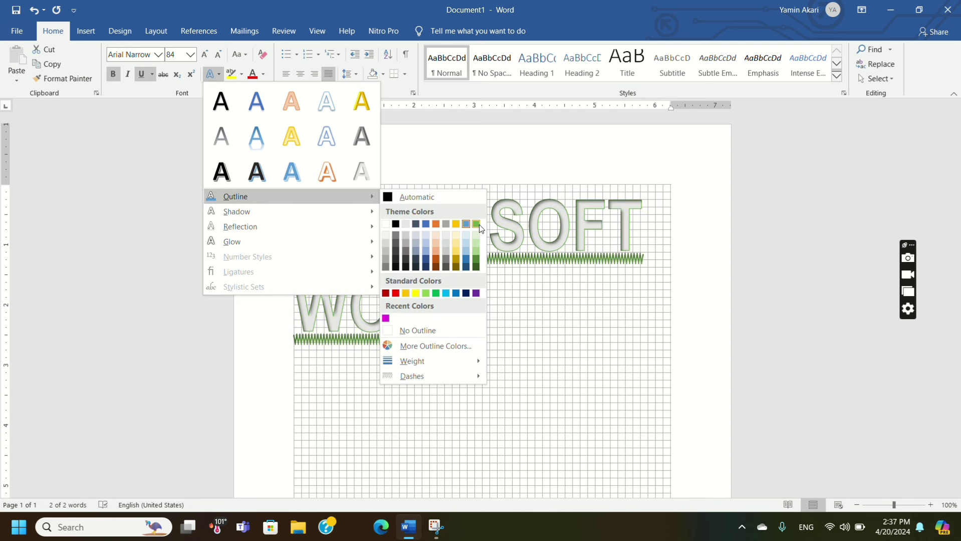
{"action": "left_click", "coordinate": [476, 224]}
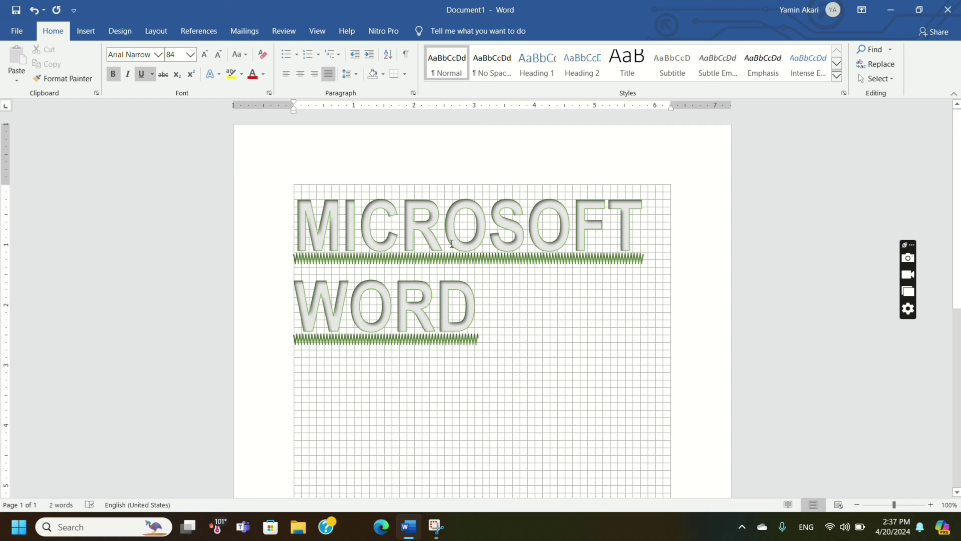
{"action": "left_click_drag", "start_coordinate": [471, 269], "coordinate": [225, 126]}
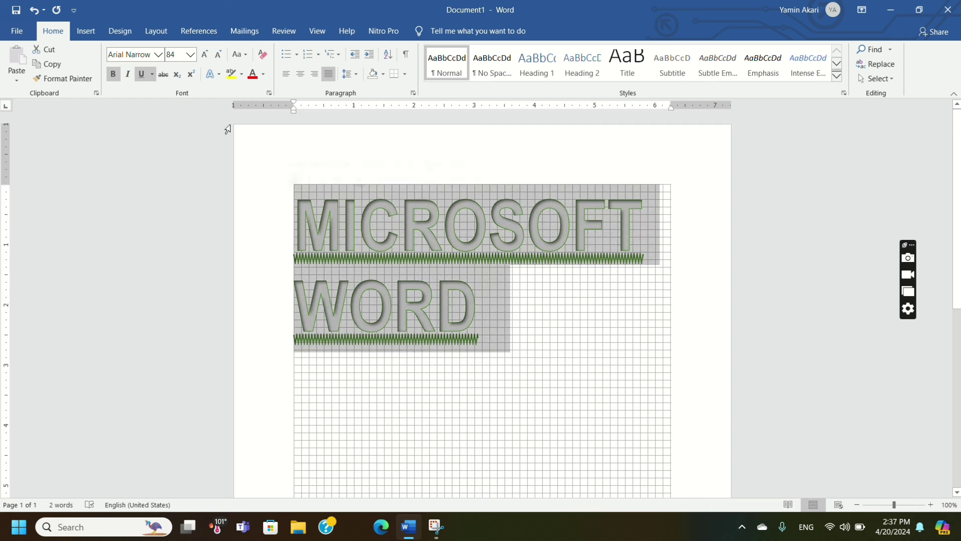
{"action": "left_click", "coordinate": [220, 75]}
{"action": "mouse_move", "coordinate": [237, 212]}
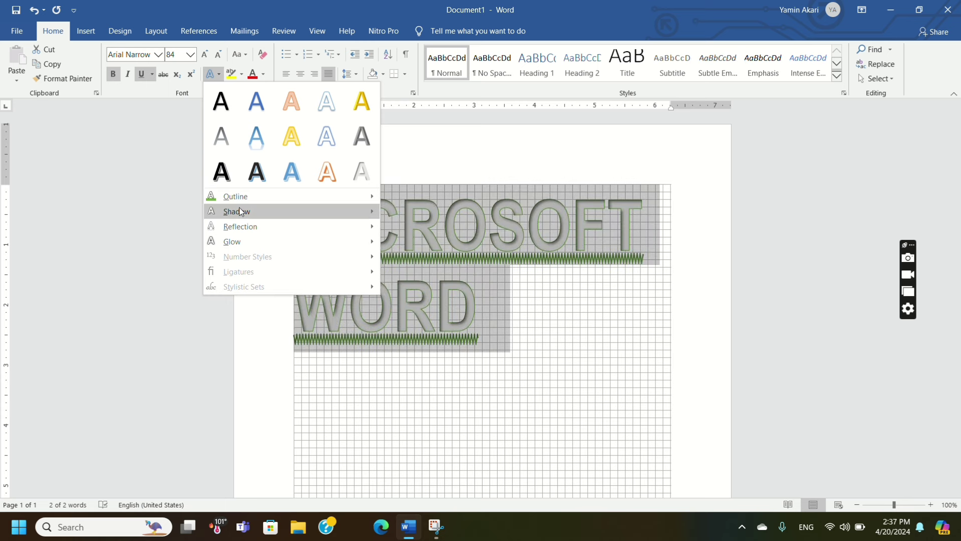
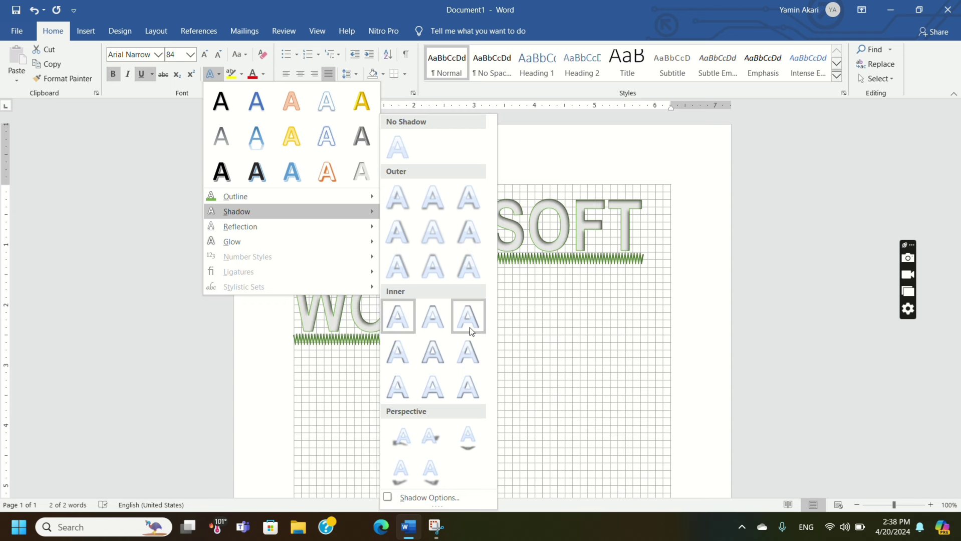
Set the MICROSOFT and WORD lettering's shadow to No Shadow so it looks flat.
{"action": "left_click", "coordinate": [441, 436]}
{"action": "left_click", "coordinate": [632, 316]}
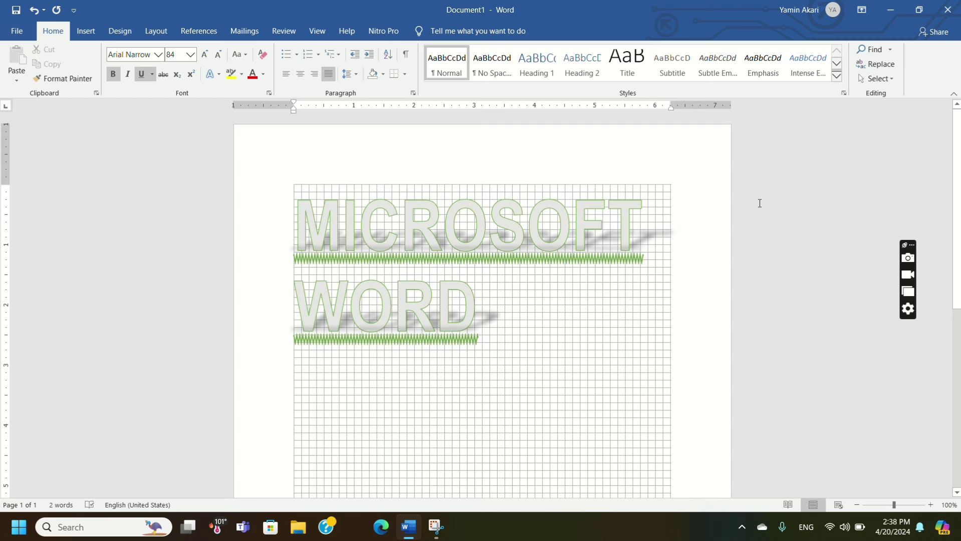
{"action": "triple_click", "coordinate": [268, 219]}
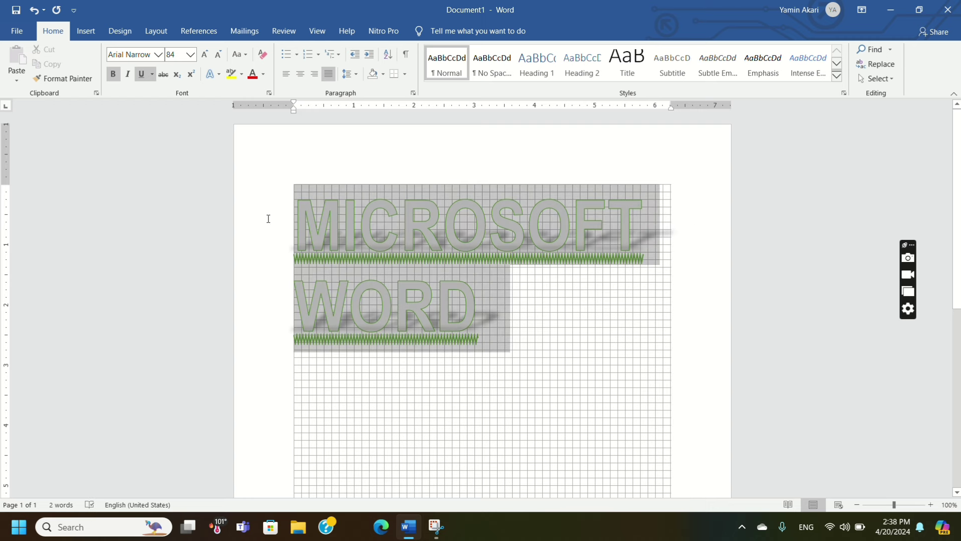
{"action": "left_click", "coordinate": [217, 74]}
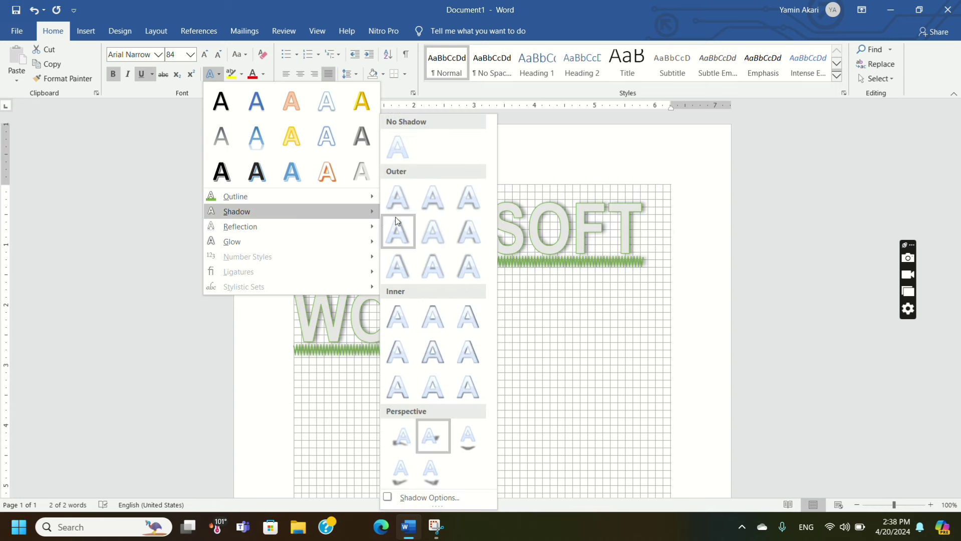
{"action": "left_click", "coordinate": [408, 150]}
{"action": "left_click", "coordinate": [491, 330]}
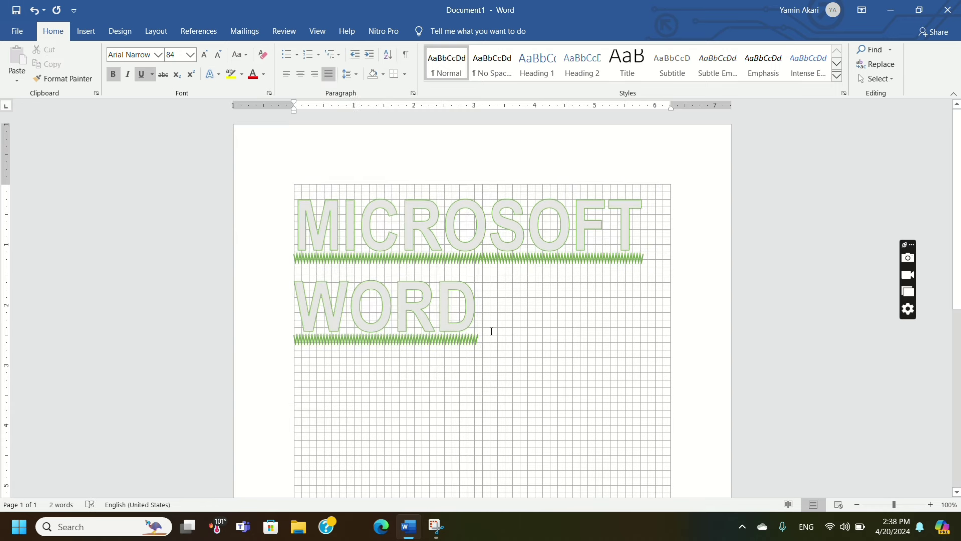
{"action": "key", "text": "ctrl+a"}
Apply a faint reflection variation beneath the MICROSOFT and WORD lines.
{"action": "left_click", "coordinate": [223, 73]}
{"action": "mouse_move", "coordinate": [240, 226]}
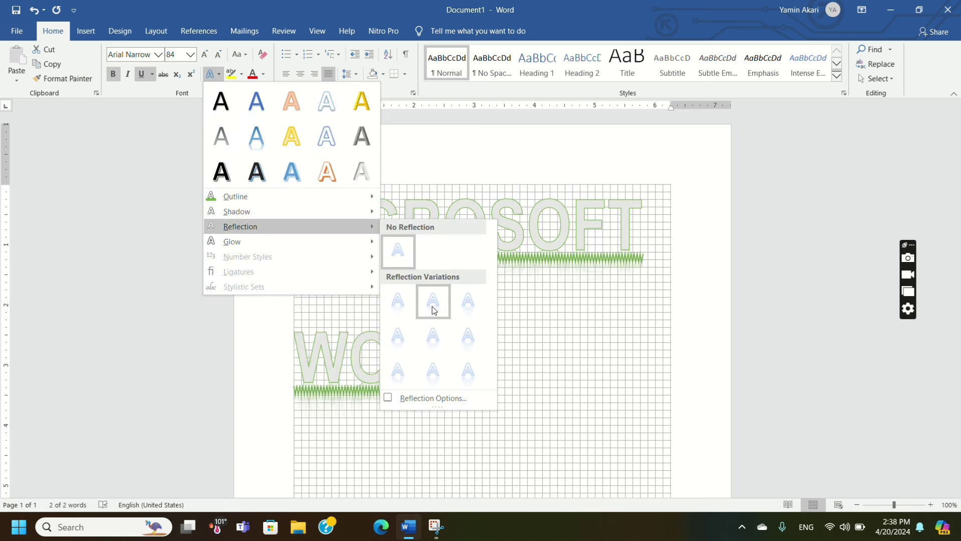
{"action": "left_click", "coordinate": [475, 310]}
{"action": "left_click", "coordinate": [545, 301]}
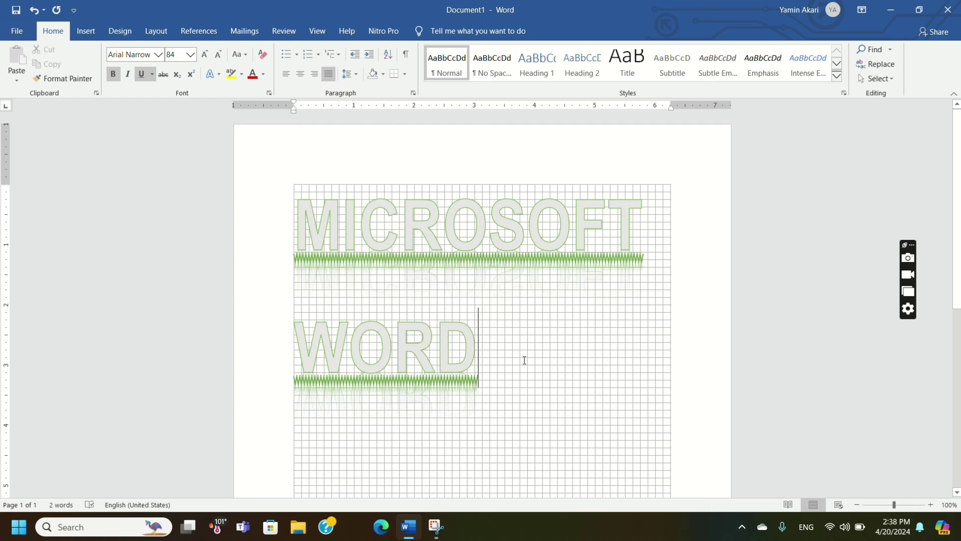
{"action": "key", "text": "ctrl+a"}
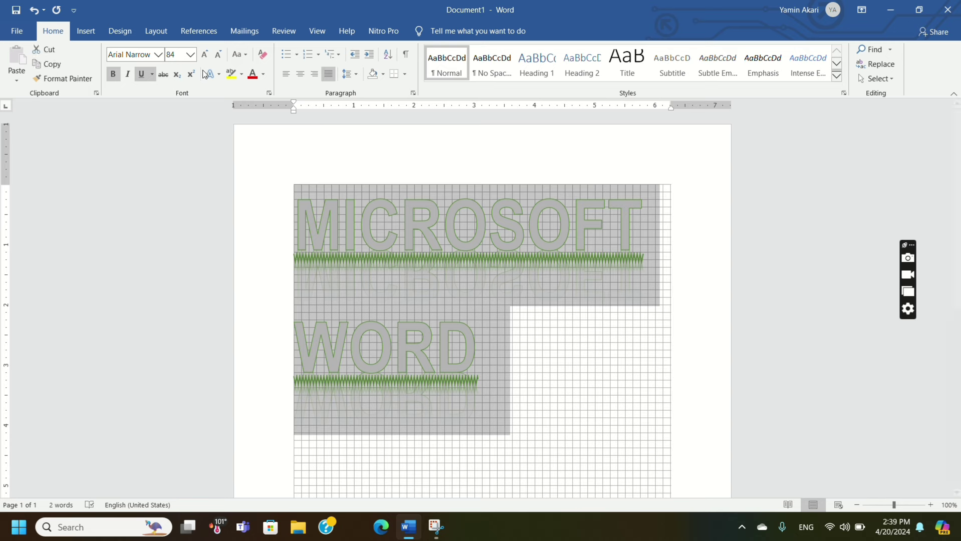
{"action": "left_click", "coordinate": [218, 74]}
{"action": "mouse_move", "coordinate": [256, 171]}
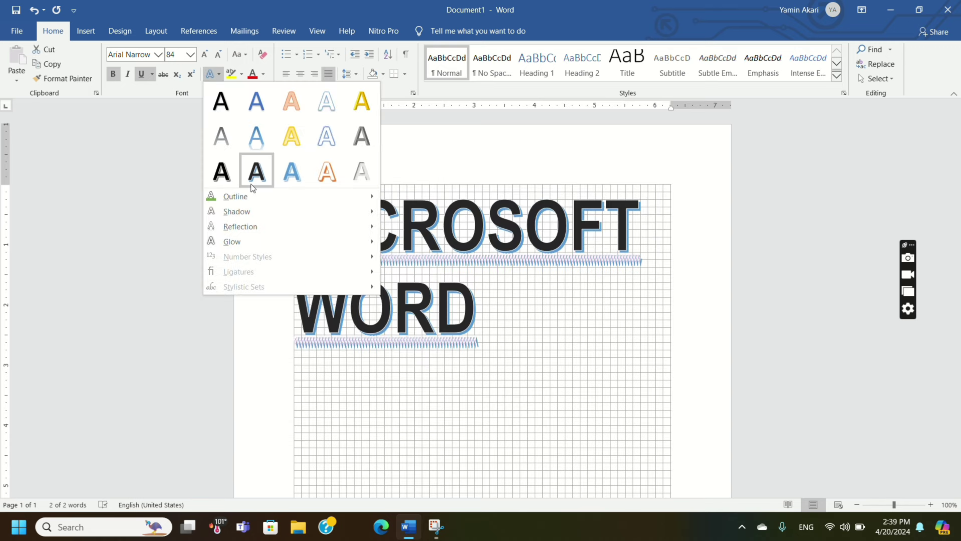
Give the MICROSOFT and WORD text a red outline.
{"action": "left_click", "coordinate": [393, 293]}
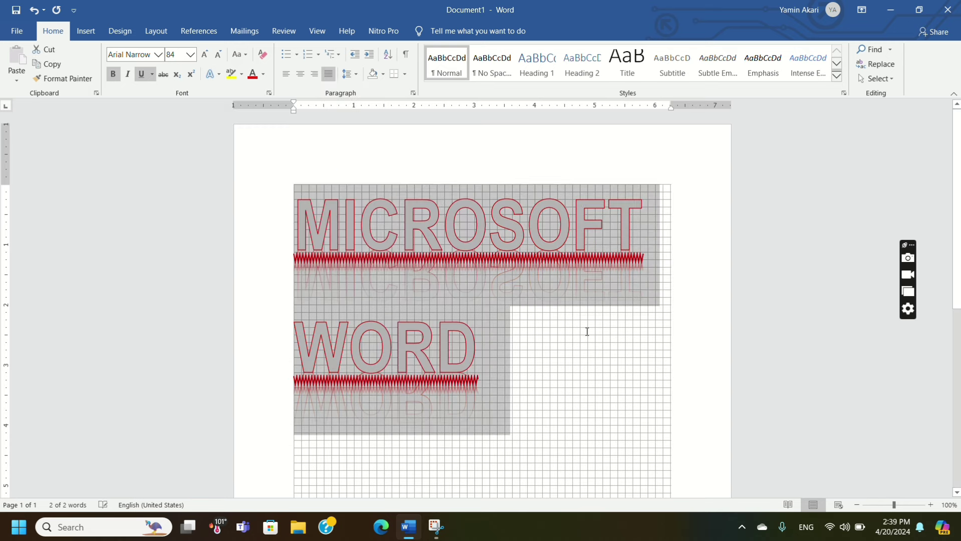
{"action": "left_click", "coordinate": [612, 361]}
{"action": "key", "text": "ctrl+a"}
{"action": "left_click", "coordinate": [524, 318]}
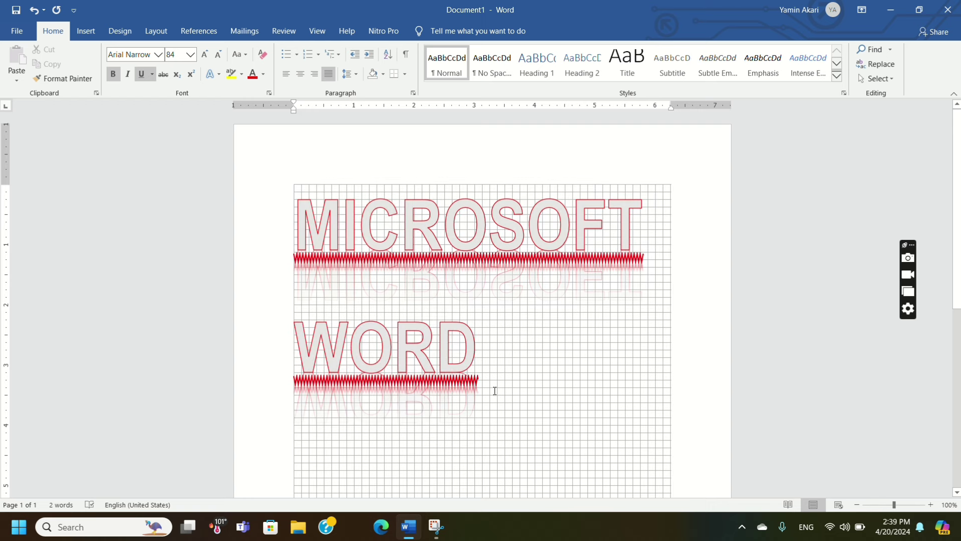
Switch the text to a larger, more visible reflection variation.
{"action": "left_click_drag", "start_coordinate": [507, 364], "coordinate": [289, 183]}
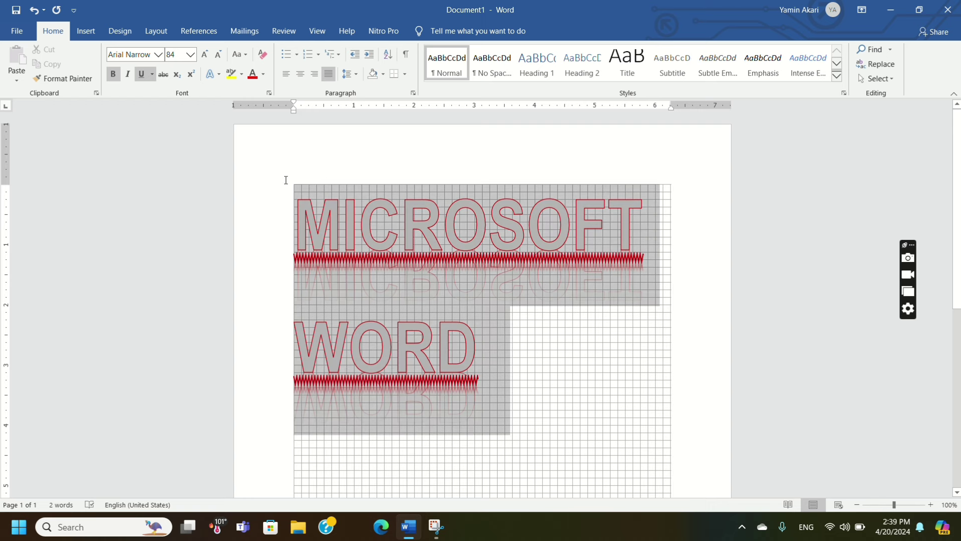
{"action": "left_click", "coordinate": [218, 77]}
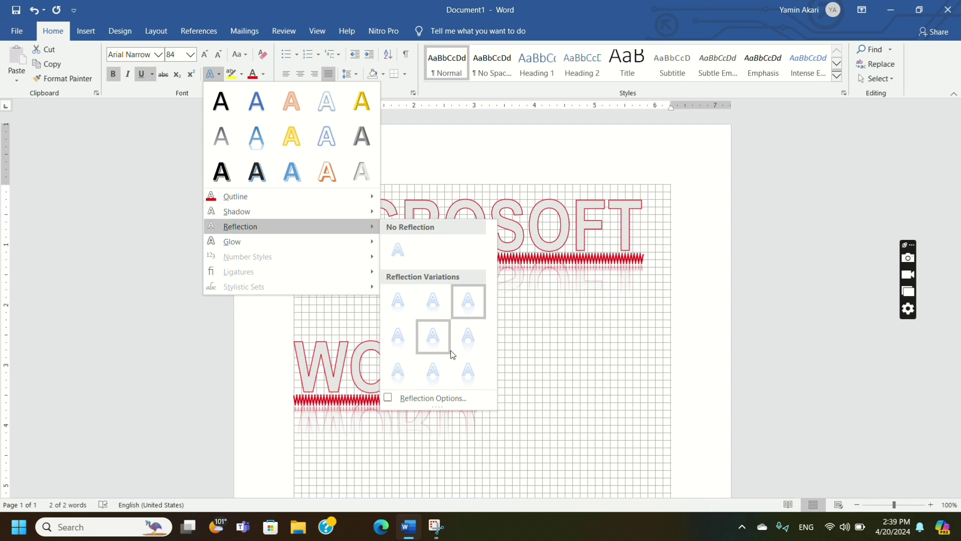
{"action": "left_click", "coordinate": [468, 337]}
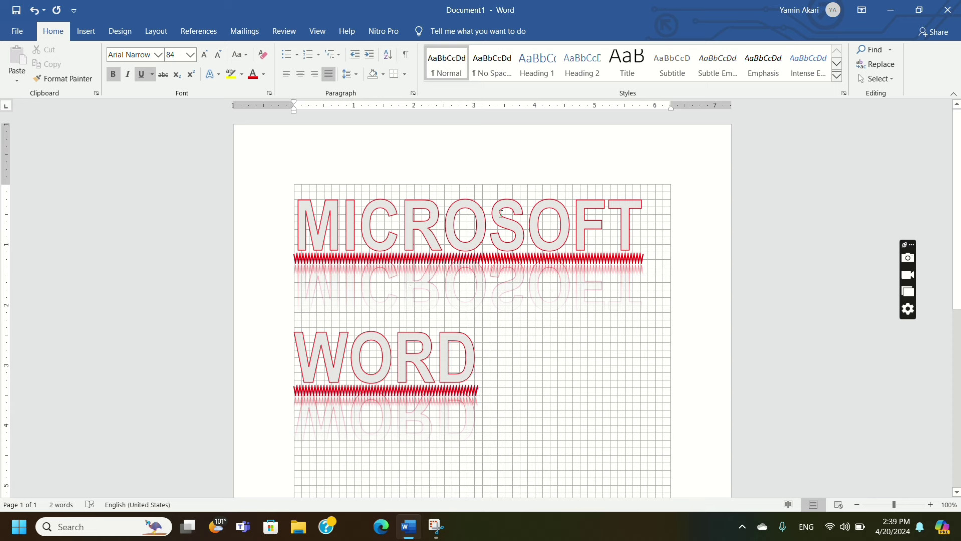
{"action": "left_click_drag", "start_coordinate": [511, 355], "coordinate": [306, 189]}
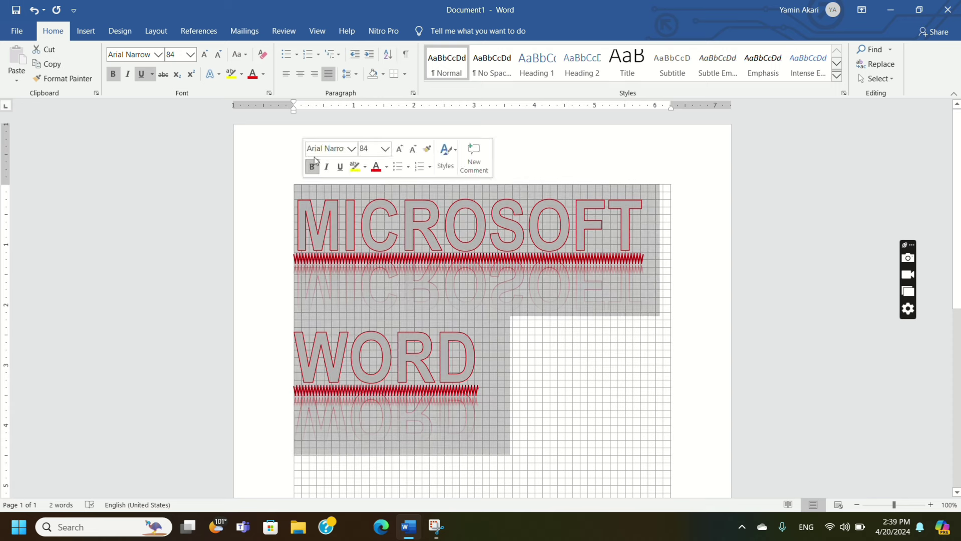
Apply a blue glow variation around the MICROSOFT and WORD lettering.
{"action": "left_click", "coordinate": [215, 76]}
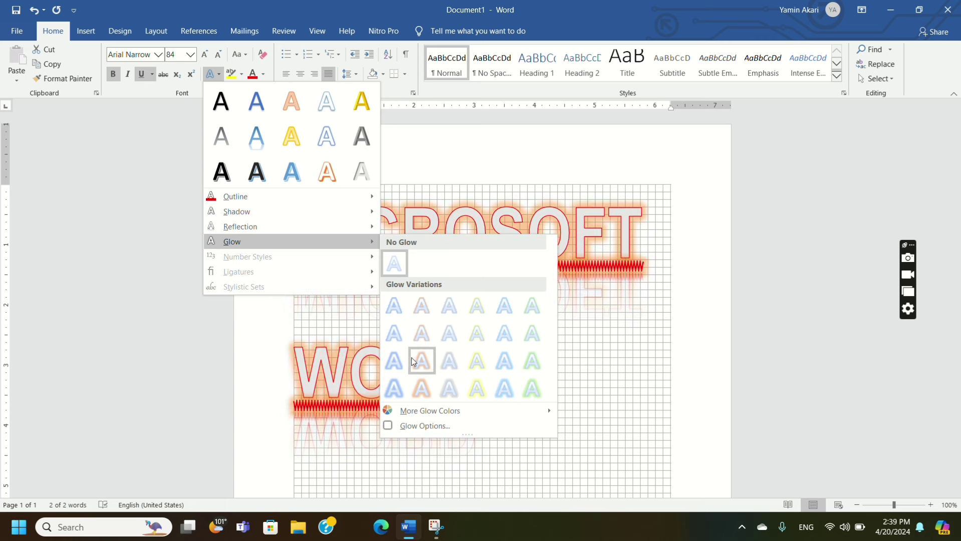
{"action": "left_click", "coordinate": [507, 390]}
{"action": "left_click", "coordinate": [547, 370]}
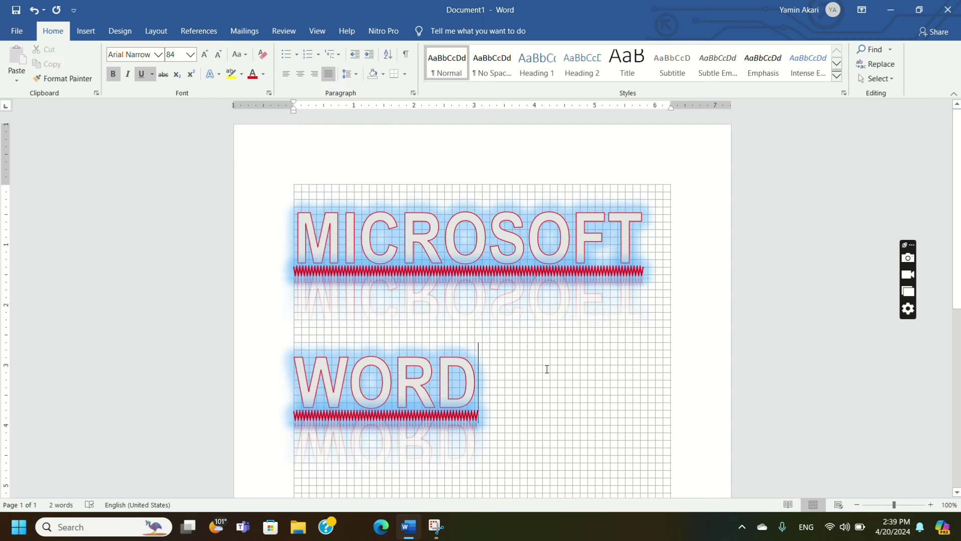
{"action": "triple_click", "coordinate": [260, 202]}
{"action": "left_click", "coordinate": [629, 361]}
{"action": "triple_click", "coordinate": [256, 190]}
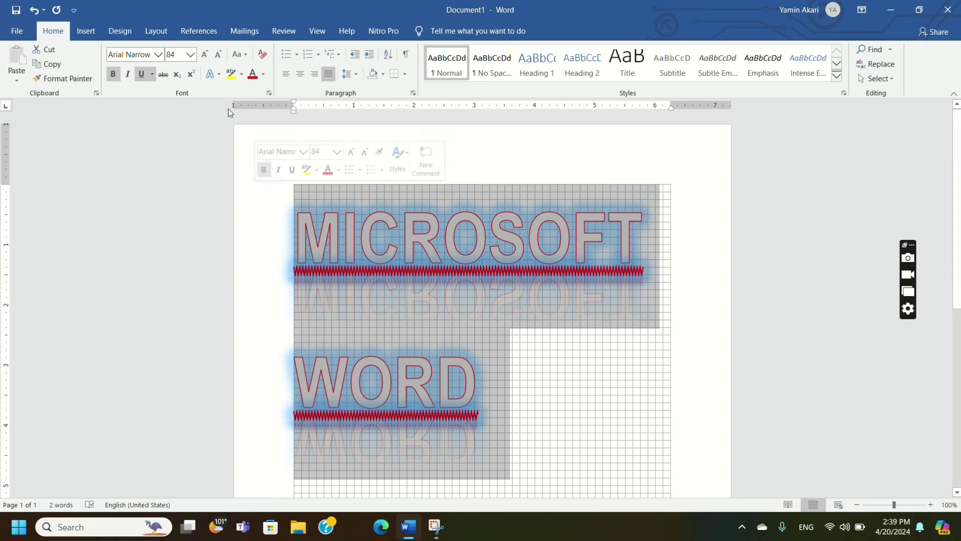
{"action": "left_click", "coordinate": [217, 75]}
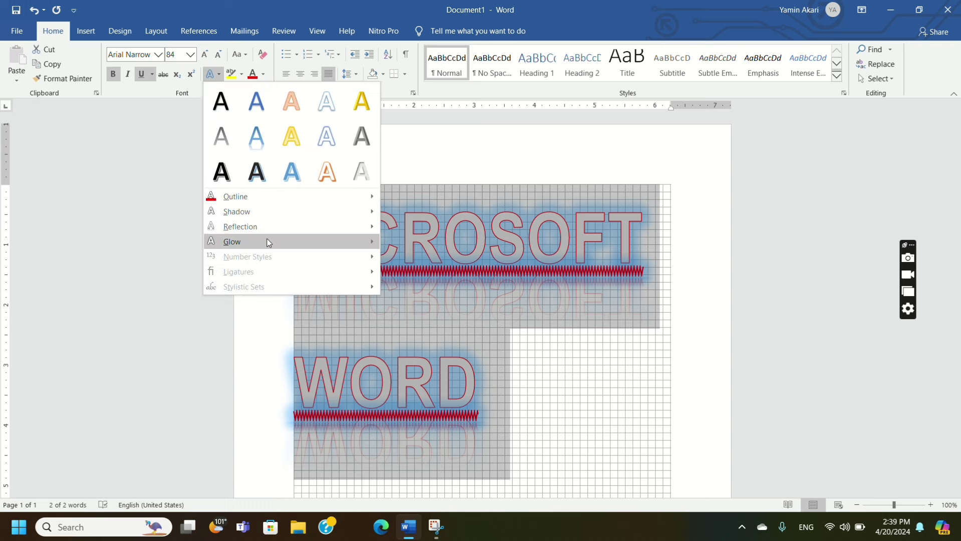
{"action": "mouse_move", "coordinate": [430, 411]}
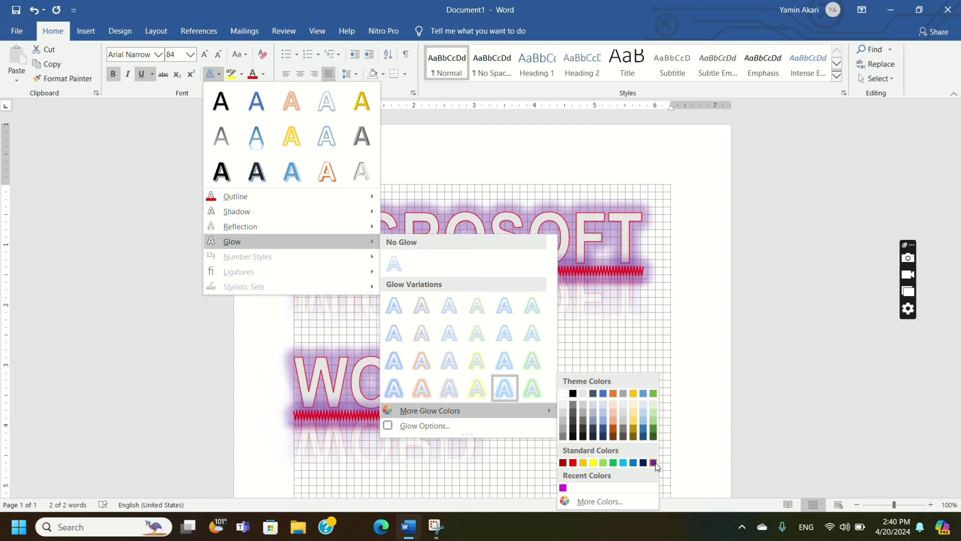
Try several palette and spectrum colours for the glow in the Colors dialog.
{"action": "left_click", "coordinate": [596, 502]}
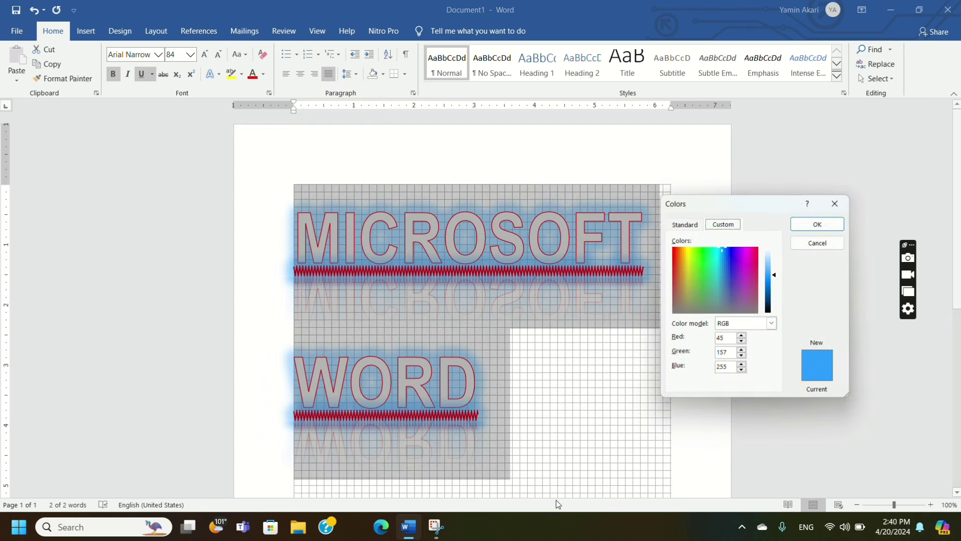
{"action": "left_click", "coordinate": [684, 222]}
{"action": "left_click", "coordinate": [739, 317]}
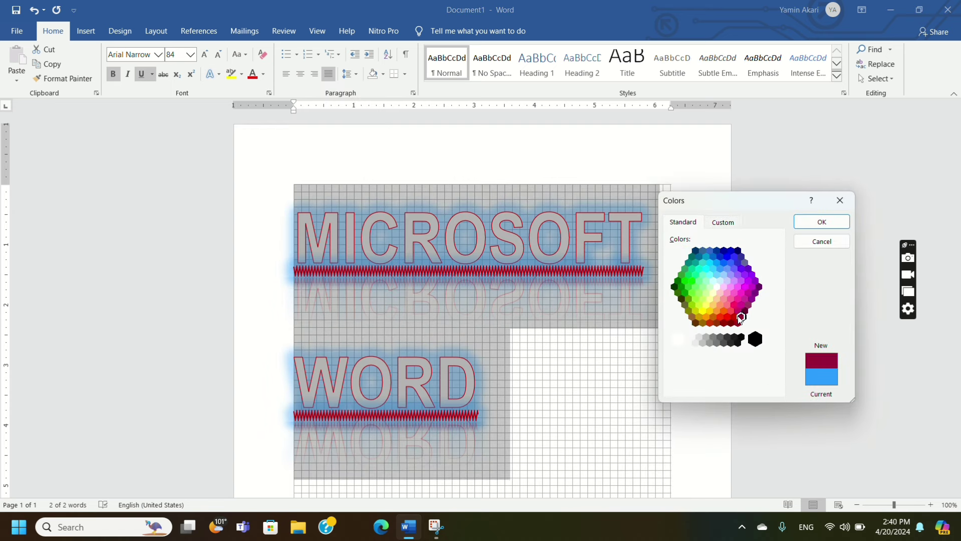
{"action": "left_click", "coordinate": [730, 285]}
{"action": "left_click", "coordinate": [713, 294]}
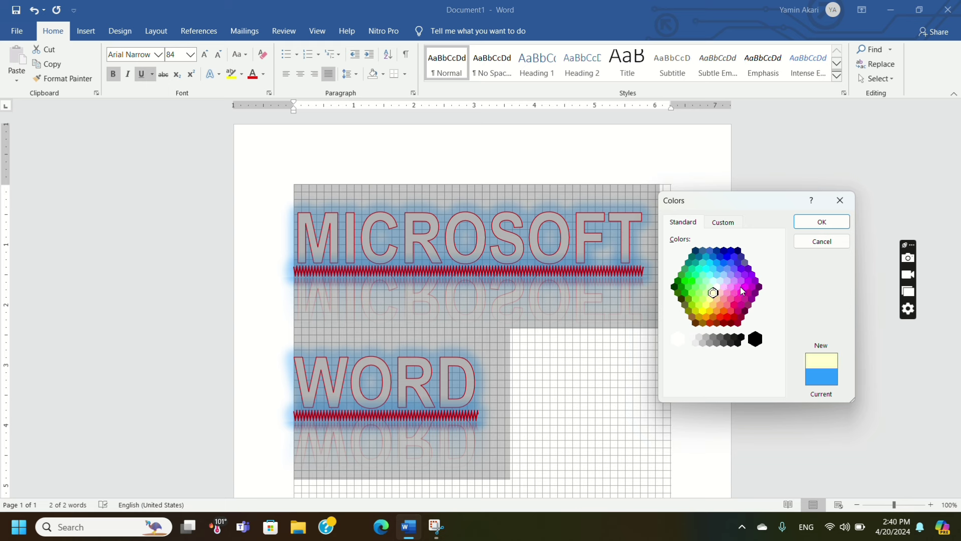
{"action": "left_click", "coordinate": [724, 287]}
{"action": "left_click", "coordinate": [710, 314]}
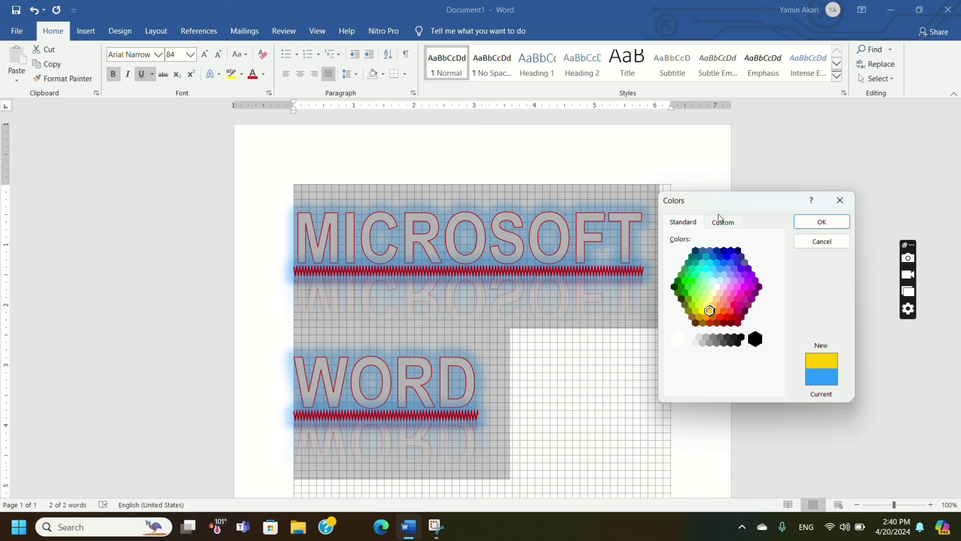
{"action": "left_click", "coordinate": [723, 222]}
{"action": "left_click", "coordinate": [709, 268]}
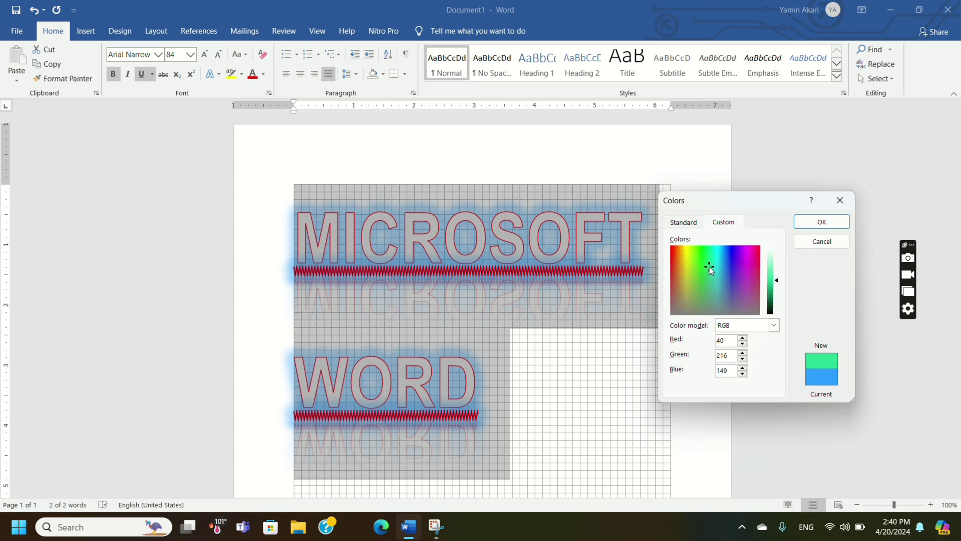
{"action": "left_click", "coordinate": [673, 276]}
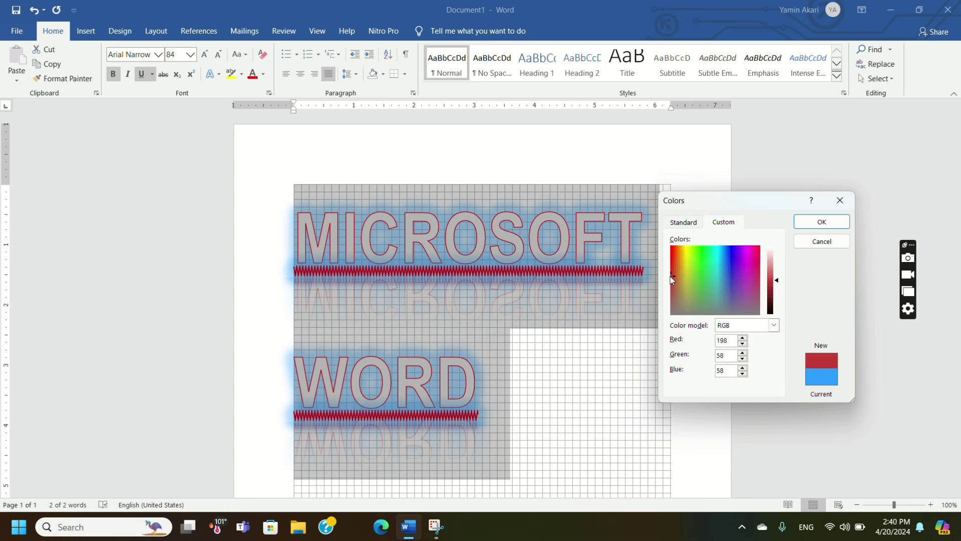
{"action": "left_click", "coordinate": [734, 272]}
Switch the colour model to HSL and set the glow to a vivid purple.
{"action": "left_click", "coordinate": [774, 325]}
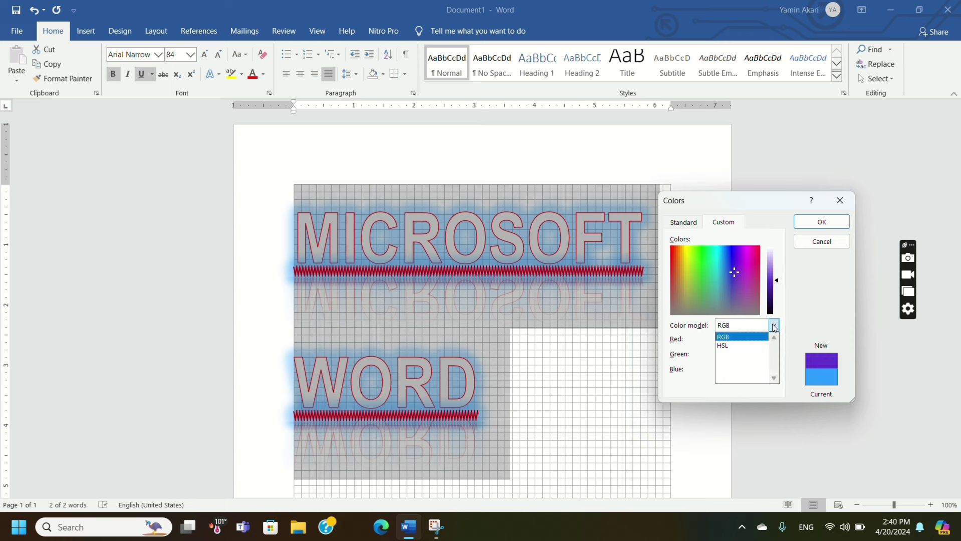
{"action": "left_click", "coordinate": [735, 346]}
{"action": "mouse_move", "coordinate": [688, 274]}
{"action": "left_mouse_down"}
{"action": "mouse_move", "coordinate": [737, 259]}
{"action": "mouse_move", "coordinate": [678, 285]}
{"action": "mouse_move", "coordinate": [706, 255]}
{"action": "left_mouse_up"}
{"action": "left_click", "coordinate": [748, 273]}
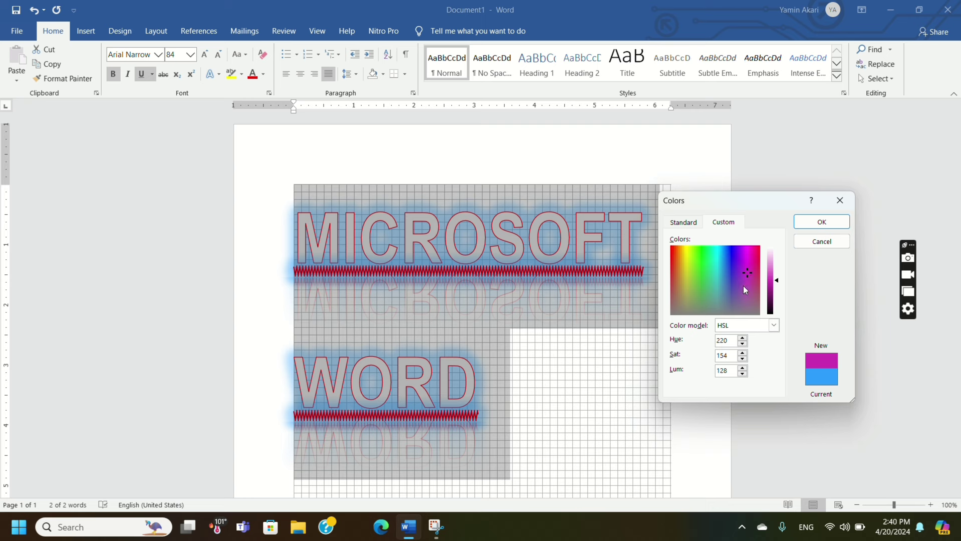
{"action": "left_click", "coordinate": [741, 268]}
{"action": "left_click", "coordinate": [822, 222]}
{"action": "left_click", "coordinate": [606, 374]}
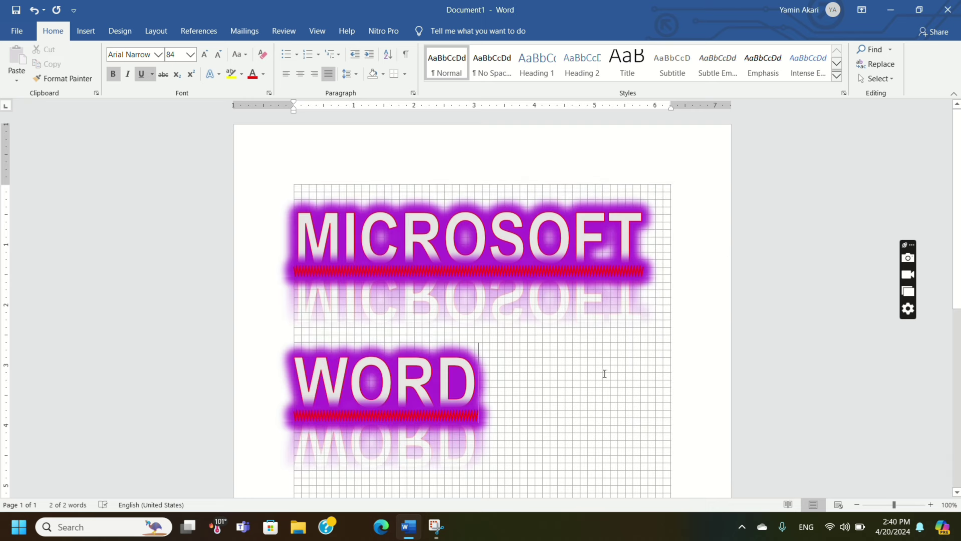
{"action": "triple_click", "coordinate": [264, 206]}
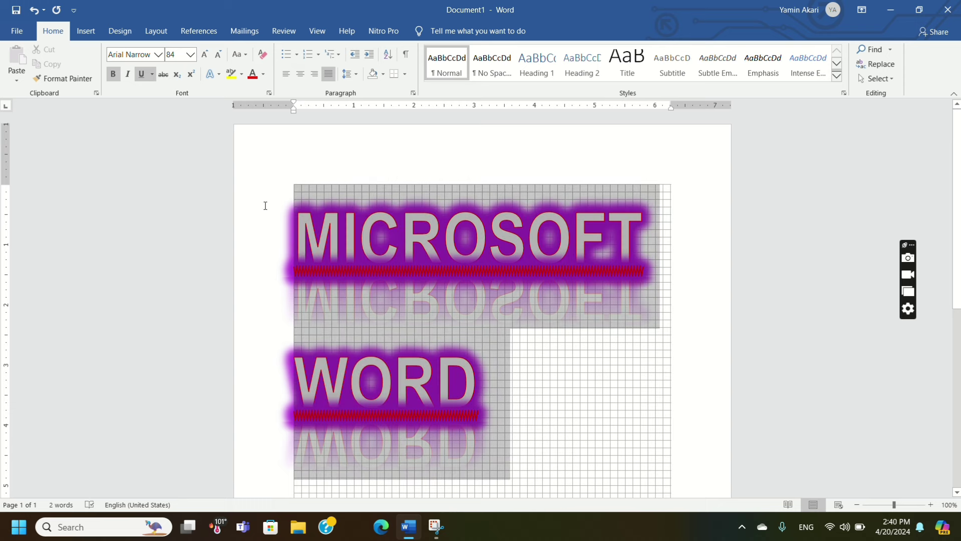
{"action": "left_click", "coordinate": [219, 75]}
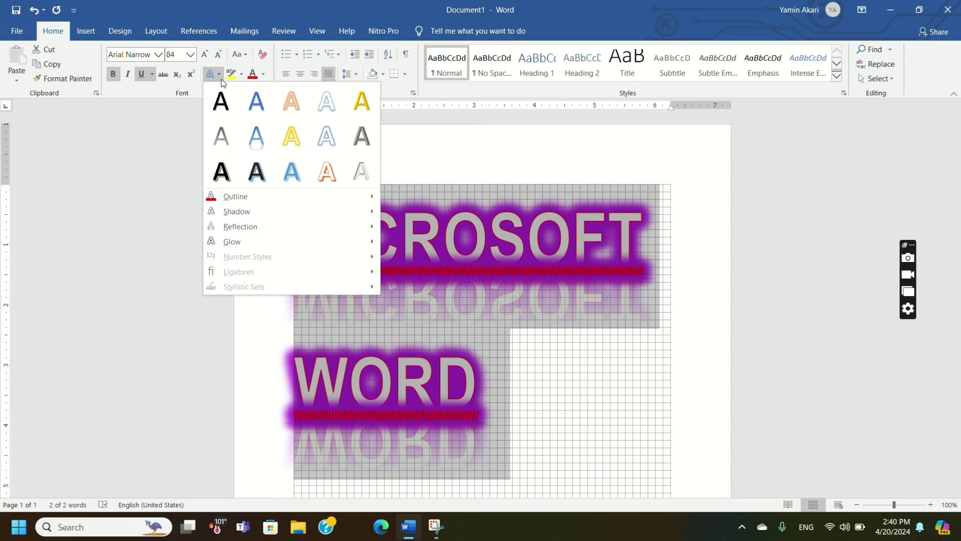
{"action": "mouse_move", "coordinate": [232, 242]}
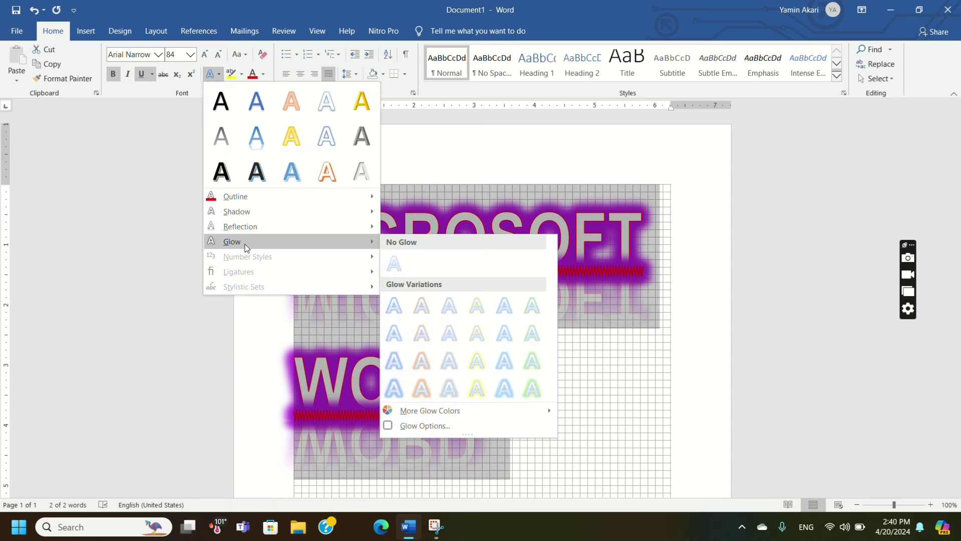
Remove the glow from the text, then undo to restore the glowing look.
{"action": "left_click", "coordinate": [390, 264]}
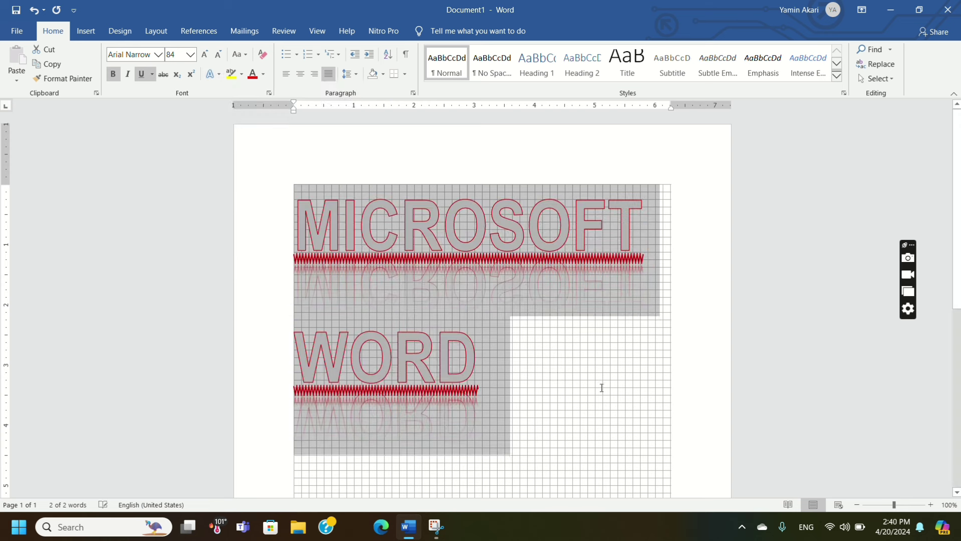
{"action": "left_click", "coordinate": [618, 400]}
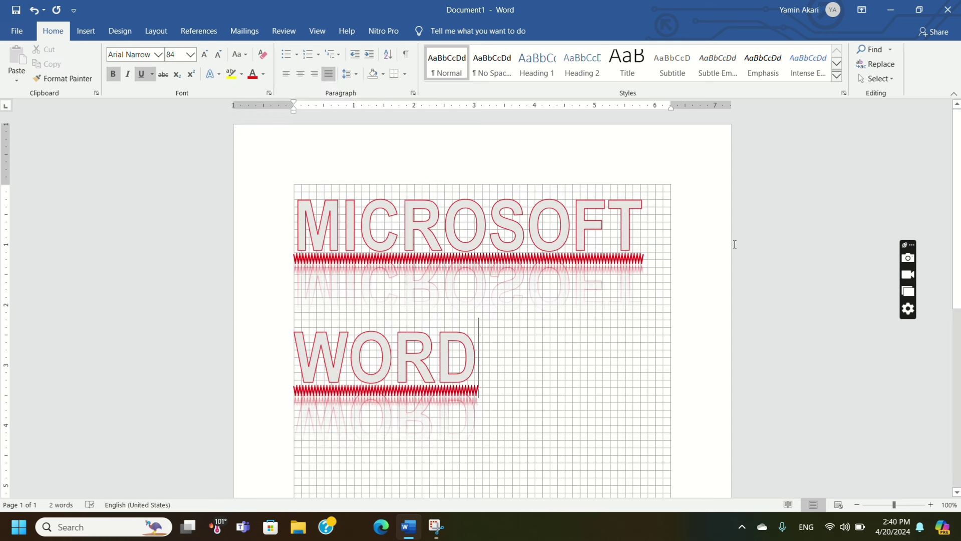
{"action": "left_click", "coordinate": [43, 10]}
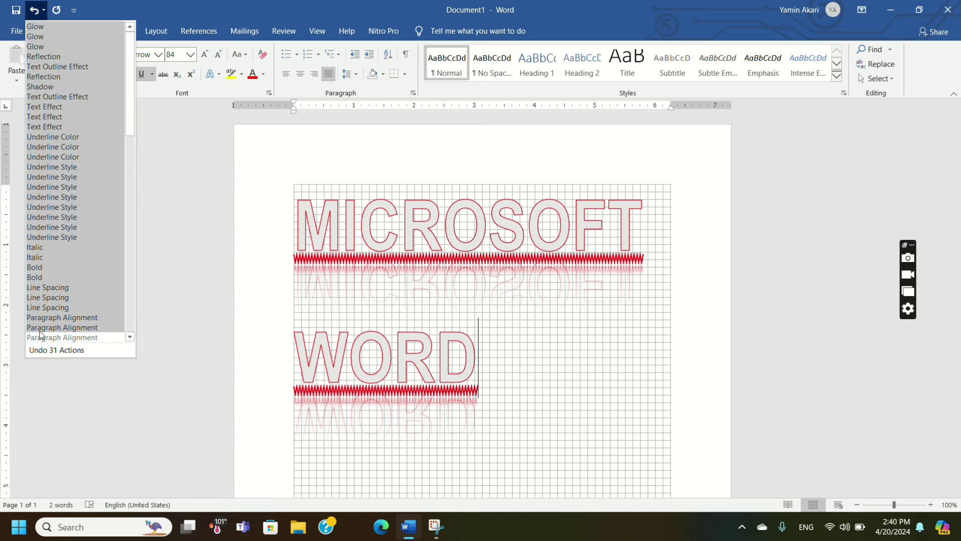
{"action": "left_click", "coordinate": [42, 34]}
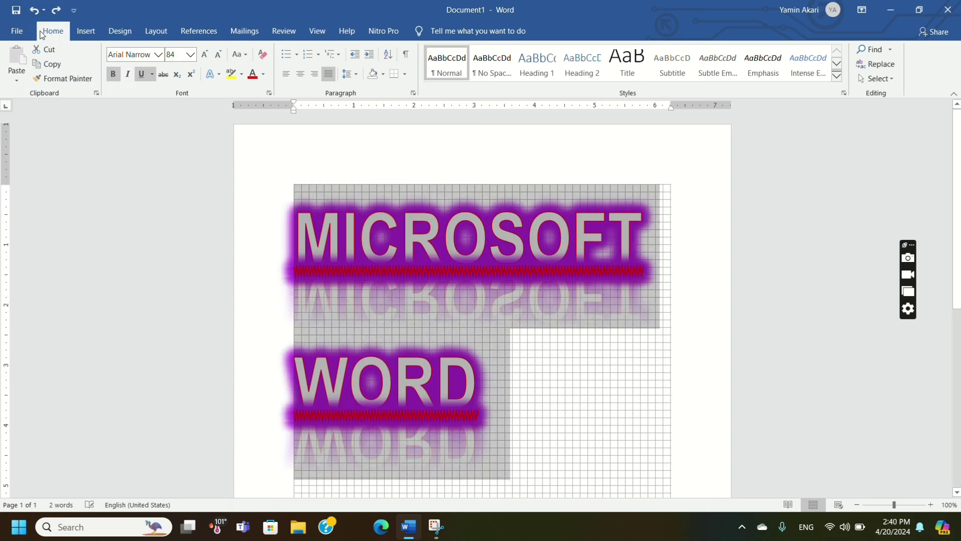
{"action": "left_click", "coordinate": [661, 452]}
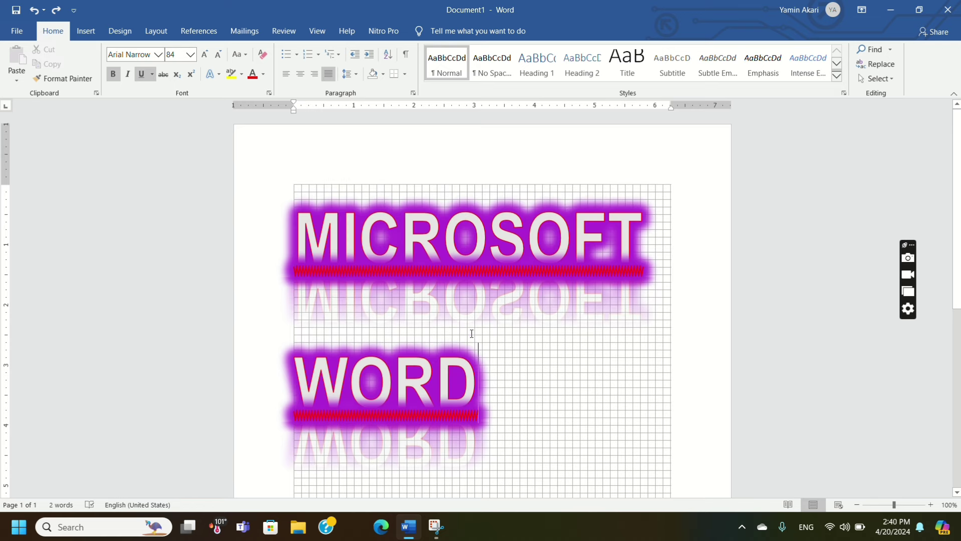
Undo the last three text effect changes, then redo them to restore the purple glow.
{"action": "left_click", "coordinate": [44, 10]}
{"action": "left_click", "coordinate": [43, 46]}
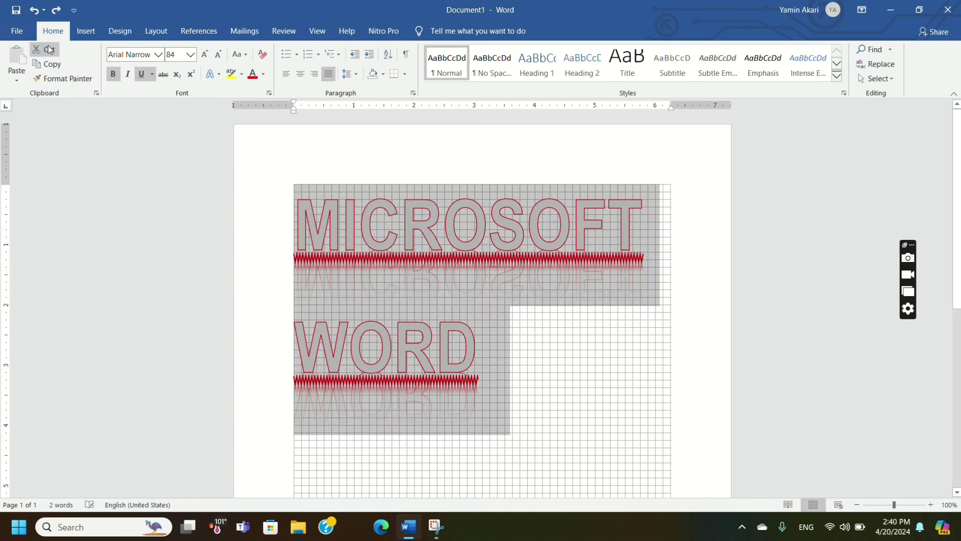
{"action": "left_click", "coordinate": [573, 393]}
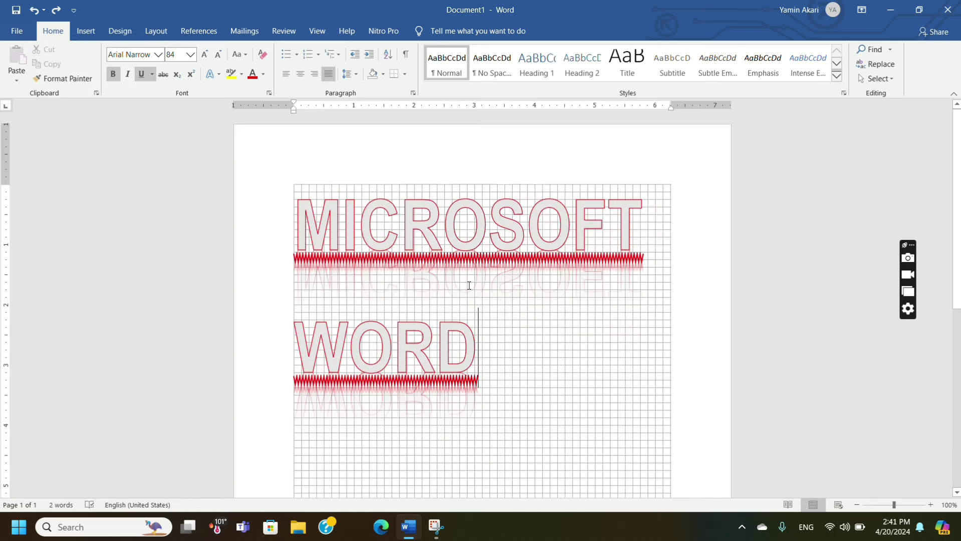
{"action": "left_click", "coordinate": [45, 11]}
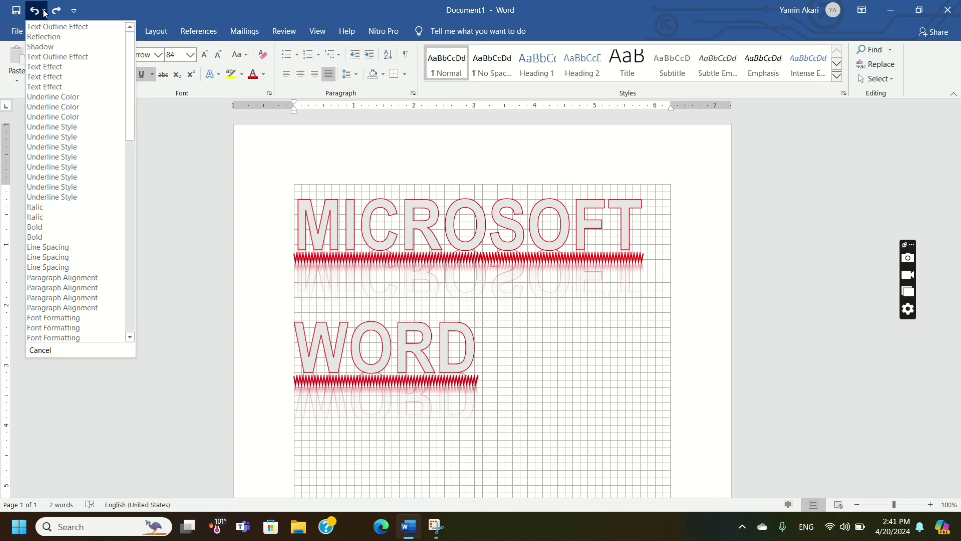
{"action": "left_click", "coordinate": [44, 11]}
{"action": "left_click", "coordinate": [56, 11]}
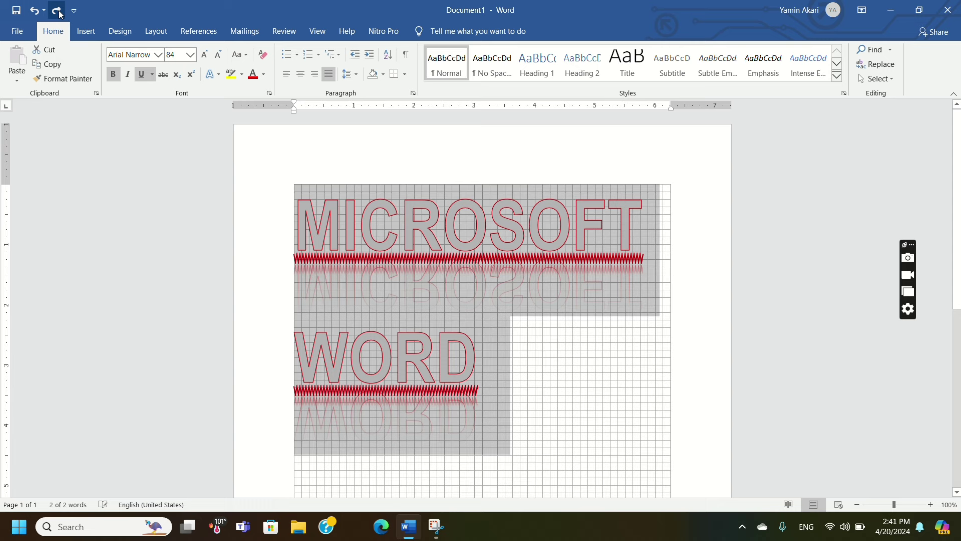
{"action": "left_click", "coordinate": [57, 10]}
{"action": "left_click", "coordinate": [57, 10]}
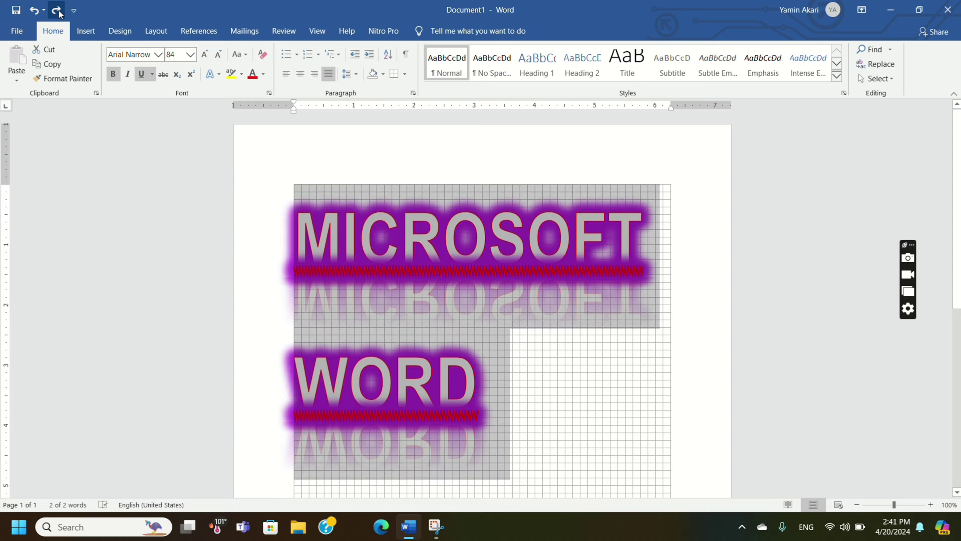
{"action": "left_click", "coordinate": [58, 12]}
{"action": "left_click", "coordinate": [33, 10]}
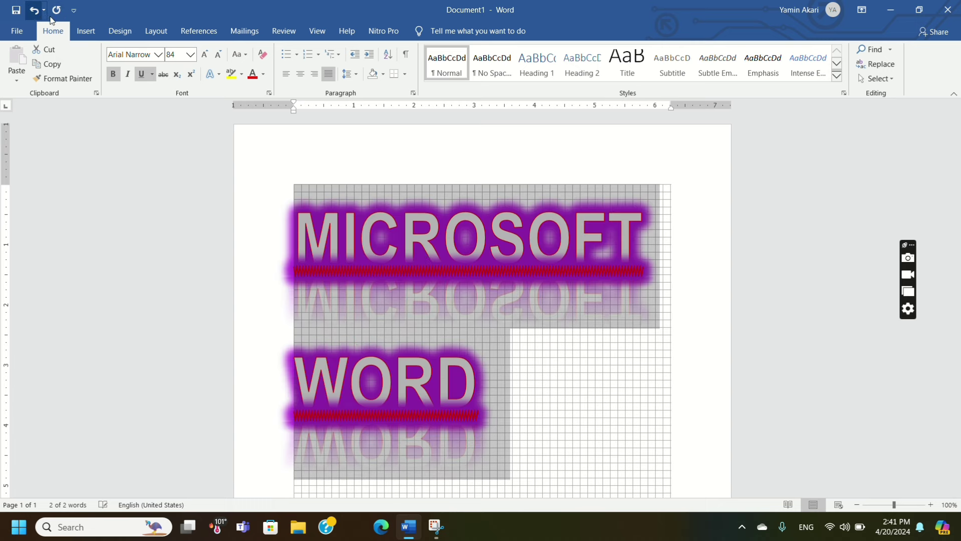
{"action": "left_click", "coordinate": [548, 382]}
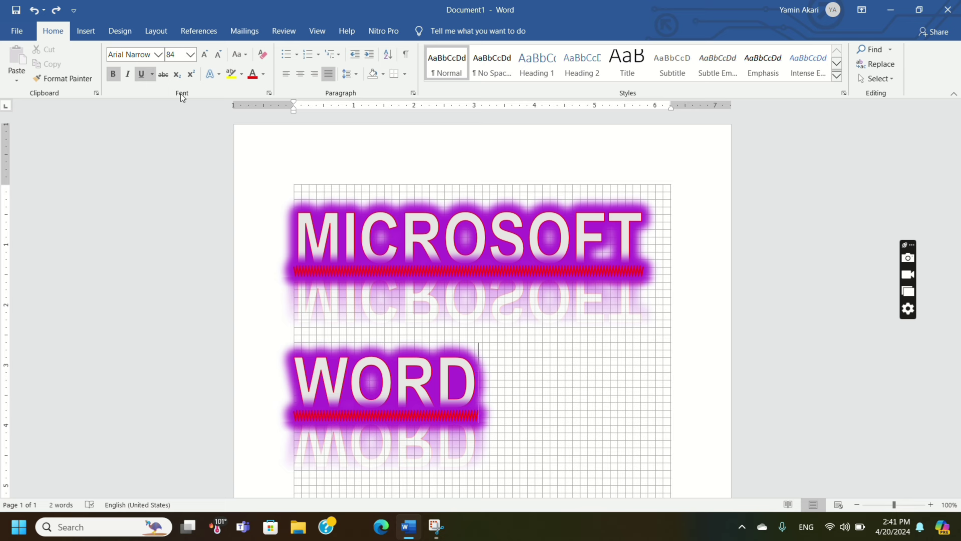
{"action": "left_click", "coordinate": [214, 76]}
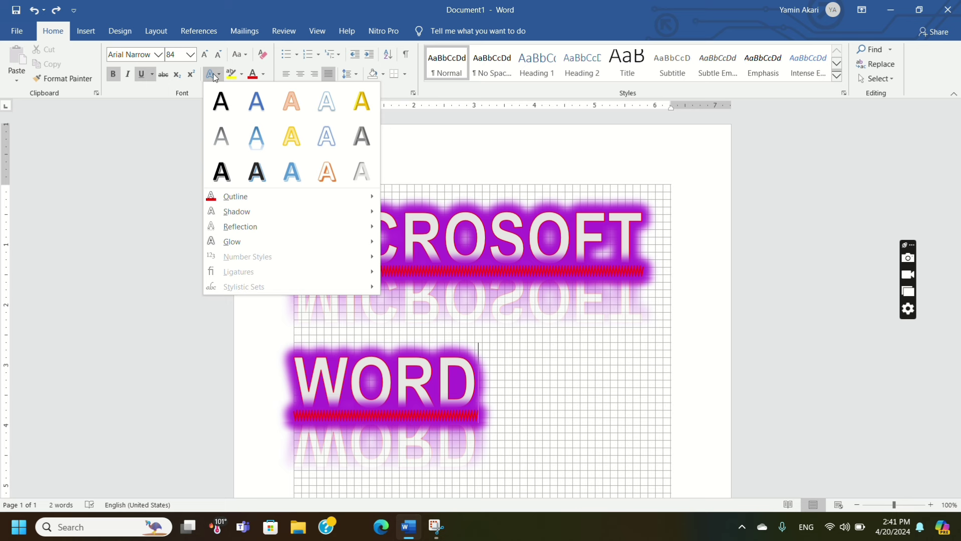
{"action": "left_click", "coordinate": [214, 73]}
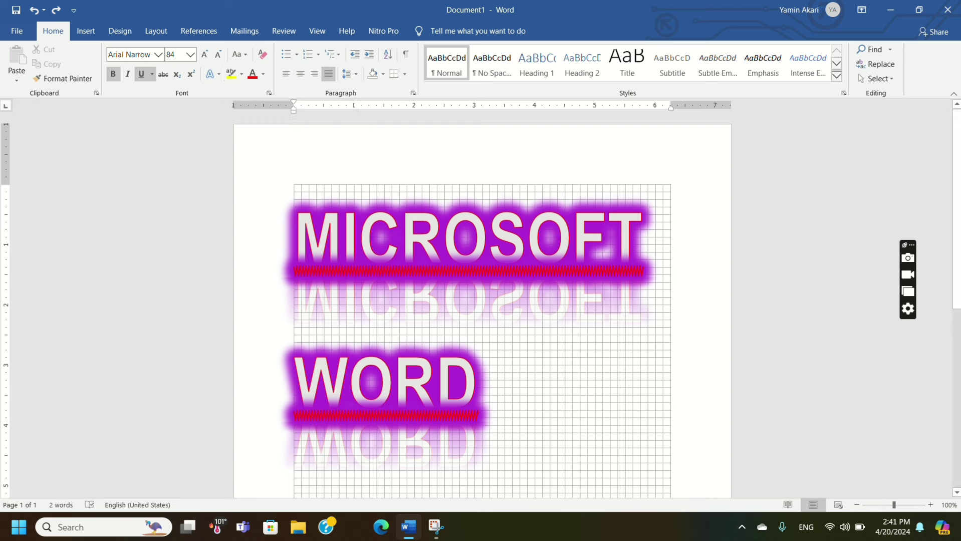
{"action": "key", "text": "ctrl+a"}
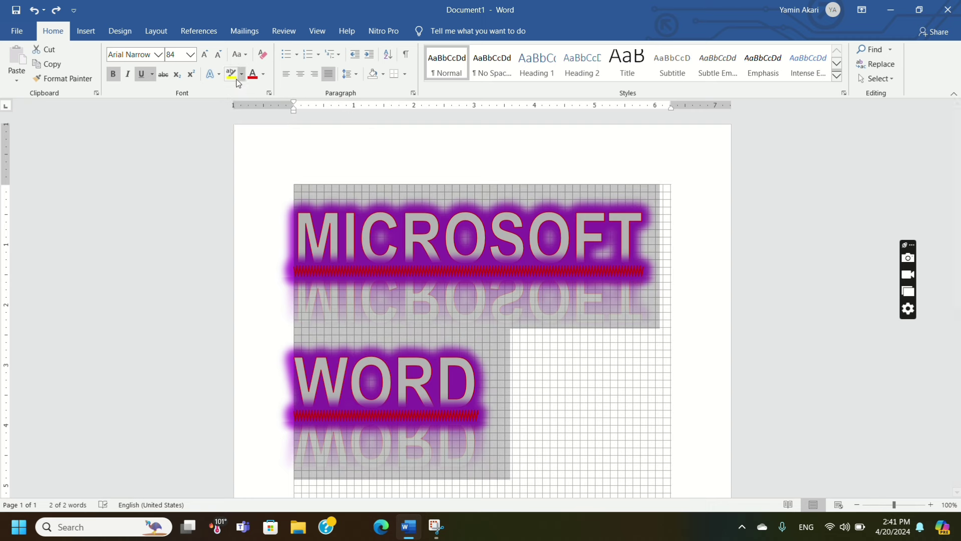
{"action": "left_click", "coordinate": [543, 322]}
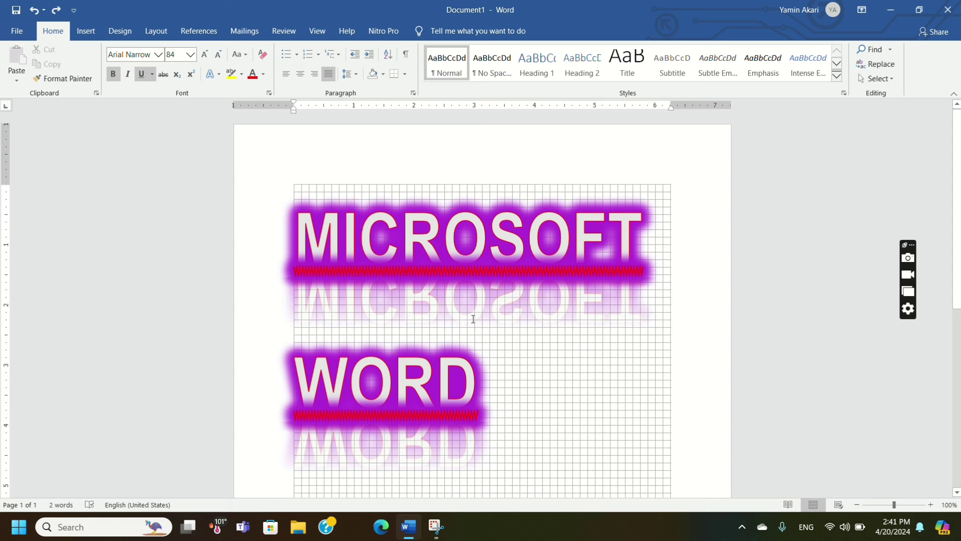
Type EXCEL on a new line below WORD.
{"action": "scroll", "coordinate": [473, 317], "scroll_direction": "down", "scroll_amount": 2}
{"action": "scroll", "coordinate": [501, 365], "scroll_direction": "down", "scroll_amount": 2}
{"action": "scroll", "coordinate": [303, 266], "scroll_direction": "up", "scroll_amount": 3}
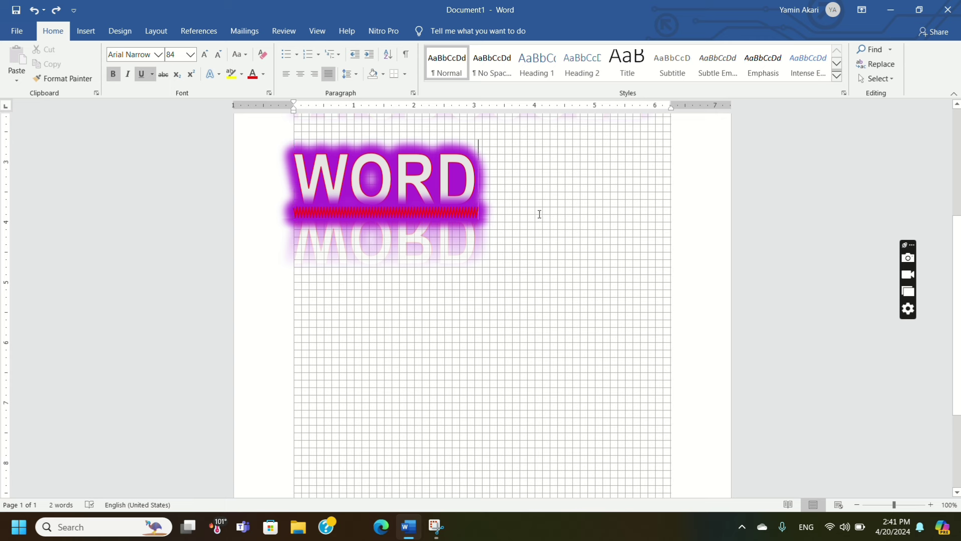
{"action": "key", "text": "Return"}
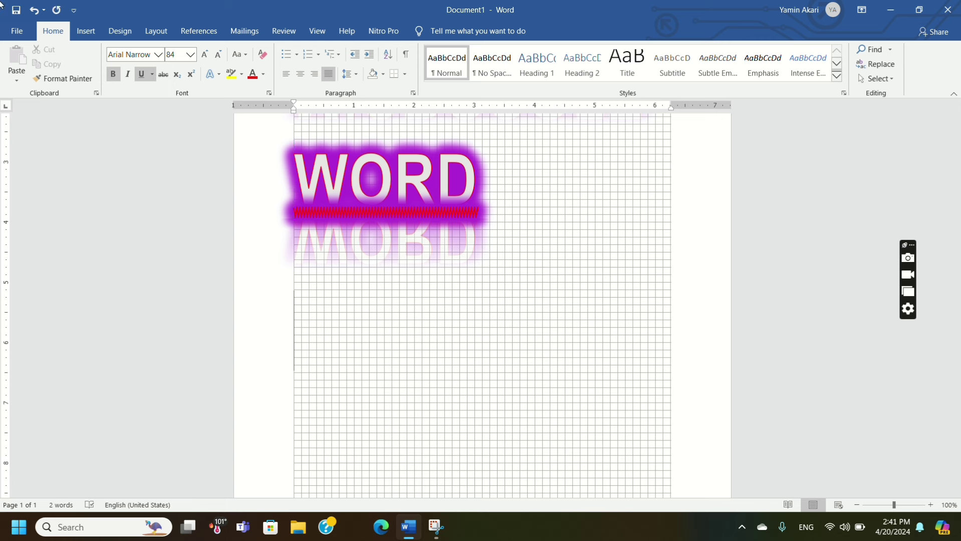
{"action": "type", "text": "eXC"}
{"action": "key", "text": "BackSpace"}
{"action": "key", "text": "BackSpace"}
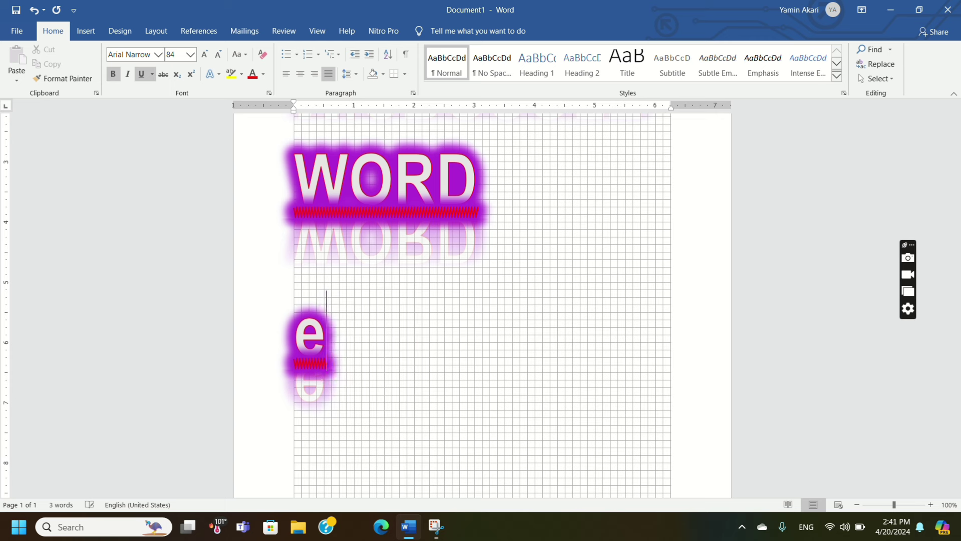
{"action": "key", "text": "BackSpace"}
{"action": "type", "text": "EXCEL"}
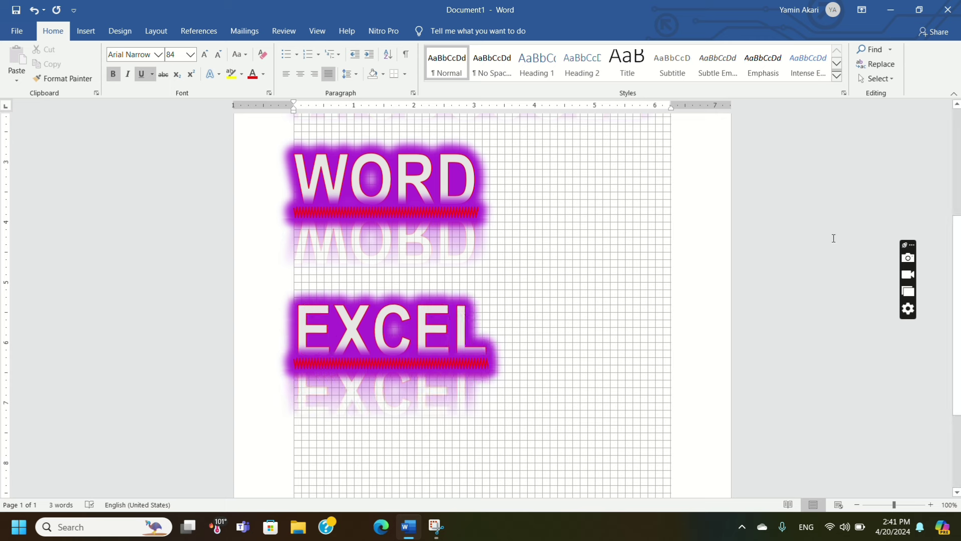
Make EXCEL plain black with no glow, reflection or underline.
{"action": "left_click", "coordinate": [247, 332]}
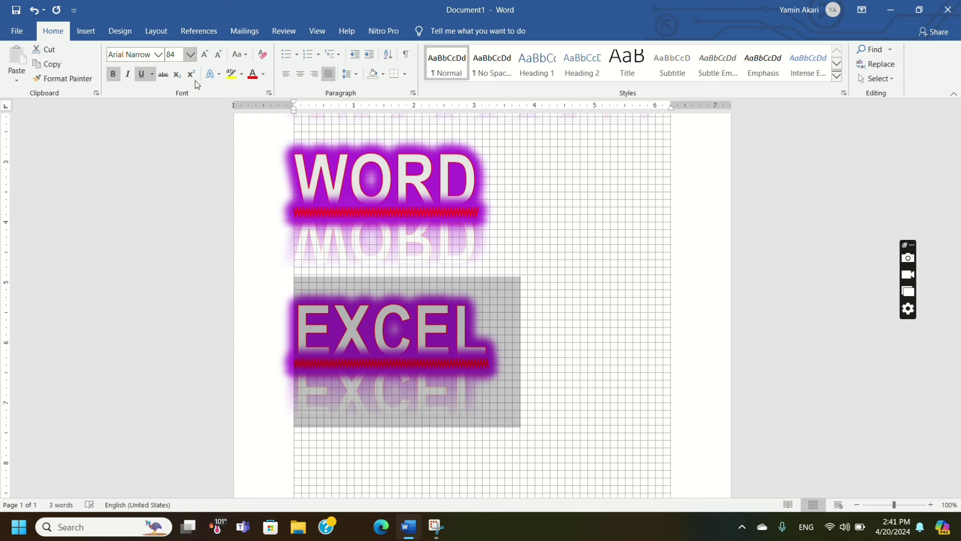
{"action": "left_click", "coordinate": [219, 74]}
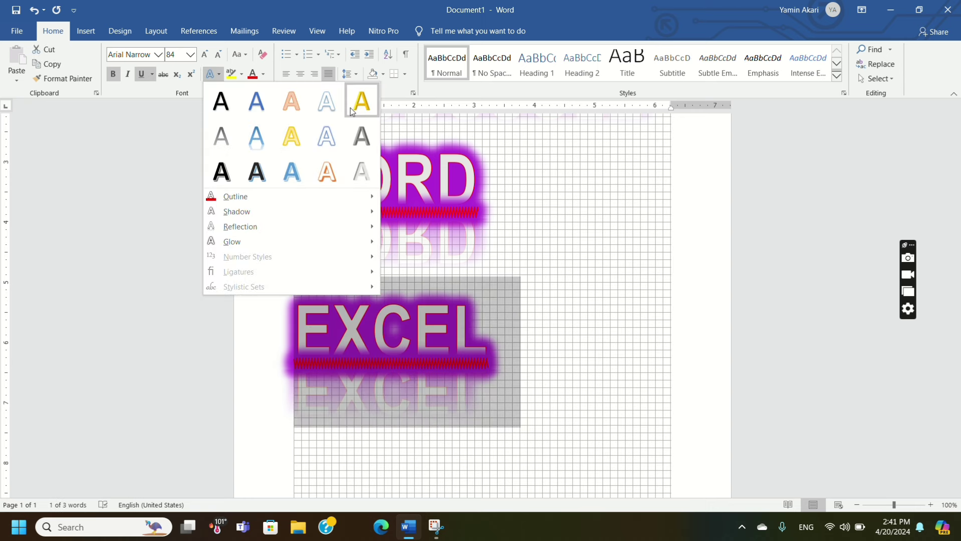
{"action": "left_click", "coordinate": [221, 100]}
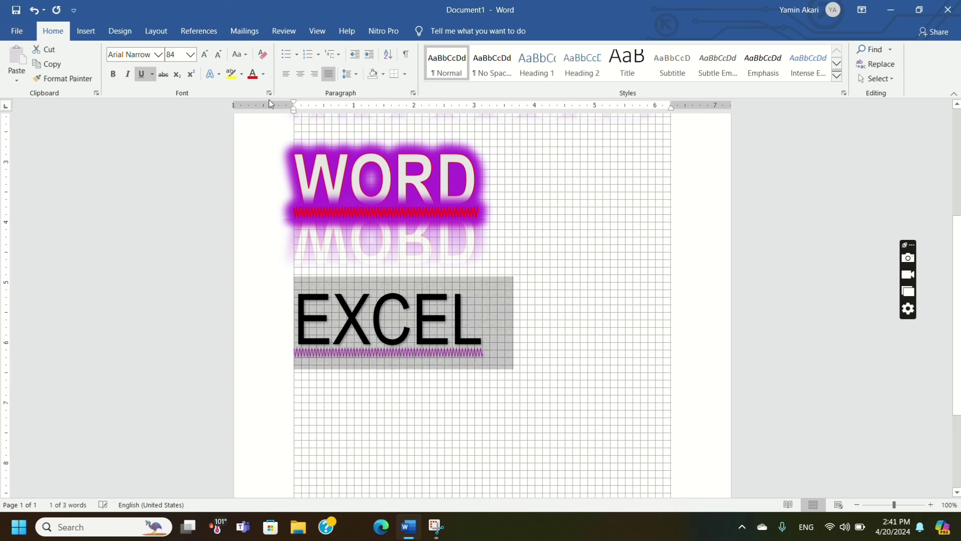
{"action": "left_click", "coordinate": [142, 74]}
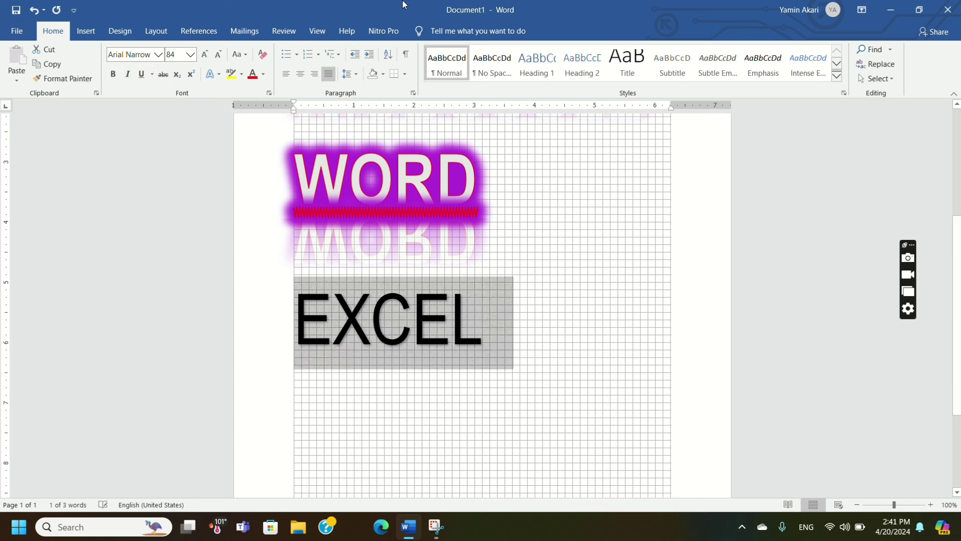
{"action": "left_click", "coordinate": [536, 349]}
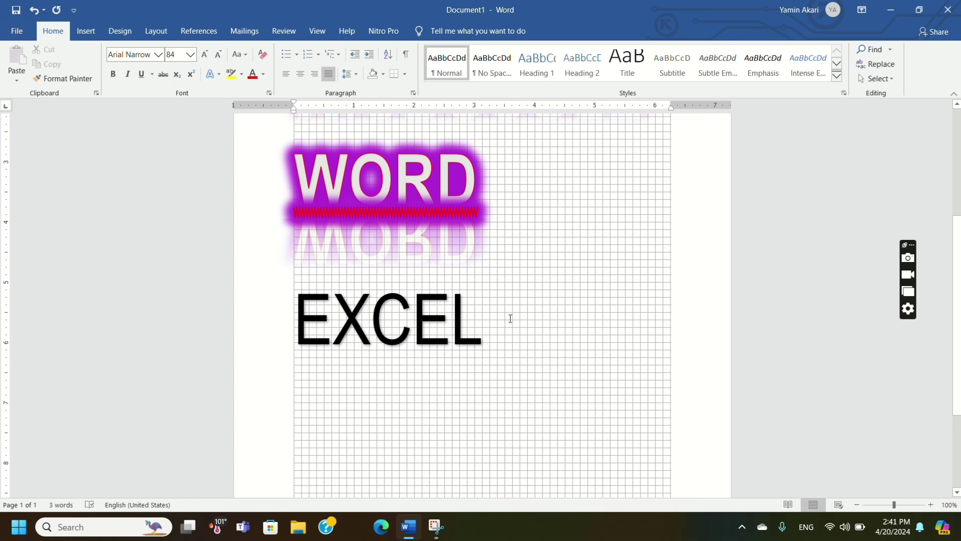
{"action": "left_click", "coordinate": [256, 318]}
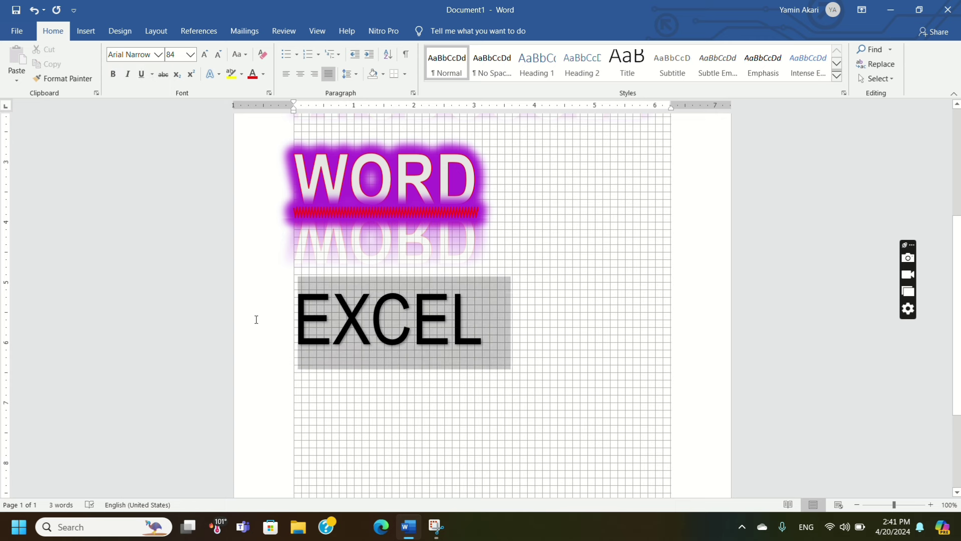
Highlight EXCEL in yellow, then remove the yellow highlight.
{"action": "left_click", "coordinate": [243, 76]}
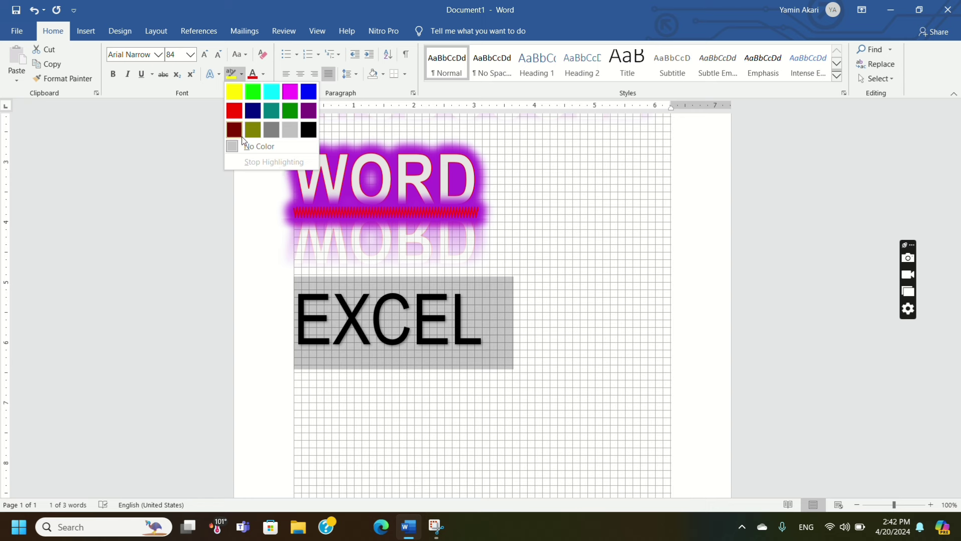
{"action": "left_click", "coordinate": [238, 96]}
{"action": "left_click", "coordinate": [520, 316]}
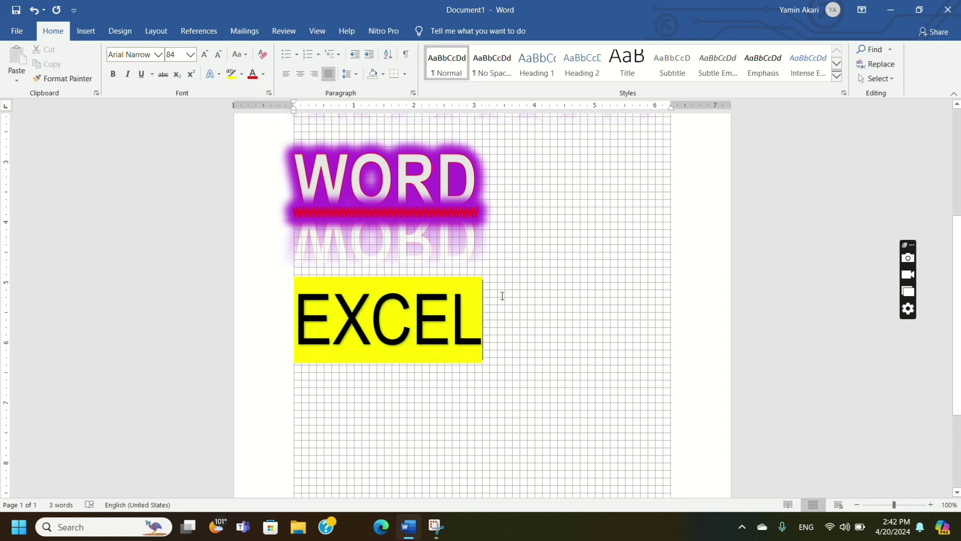
{"action": "left_click_drag", "start_coordinate": [512, 328], "coordinate": [244, 328]}
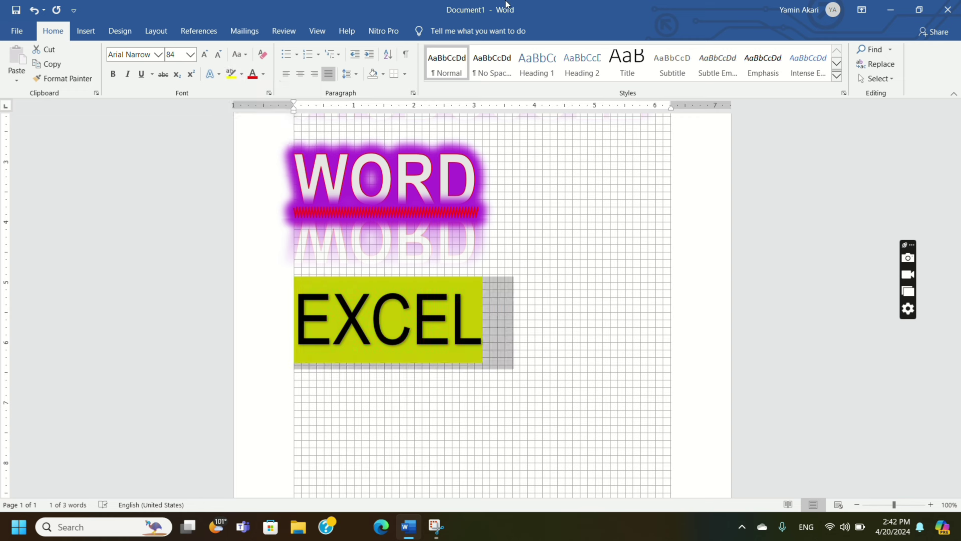
{"action": "left_click", "coordinate": [236, 79]}
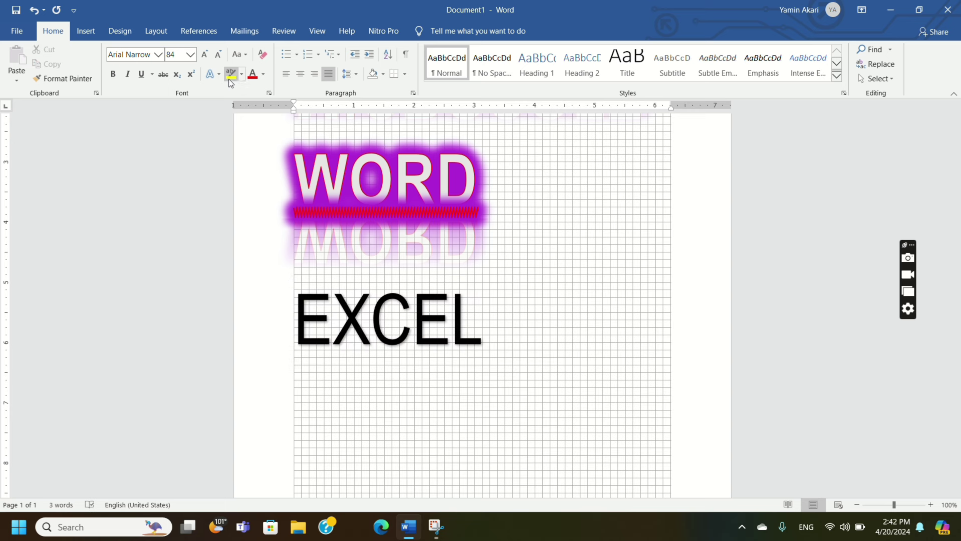
Highlight the EXCEL text in turquoise.
{"action": "left_click", "coordinate": [241, 75]}
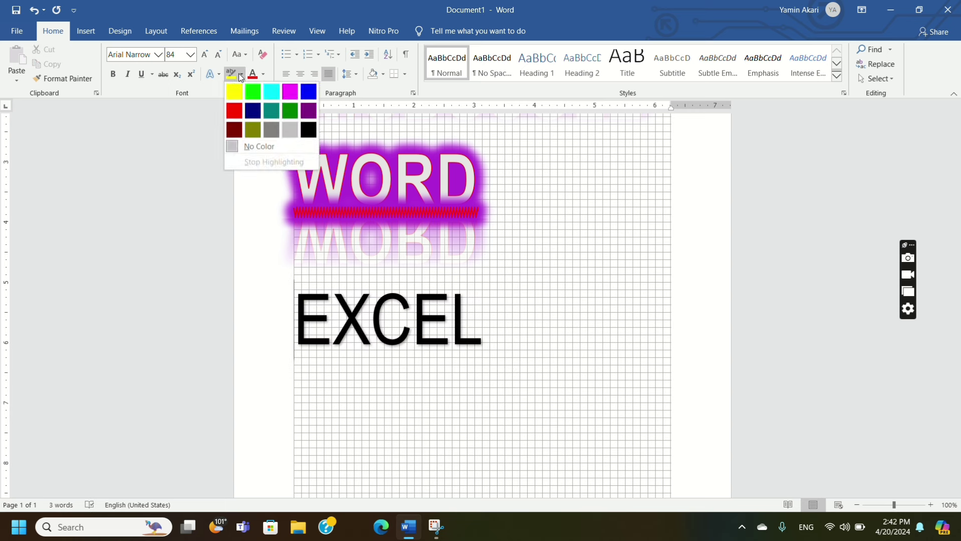
{"action": "left_click", "coordinate": [268, 92]}
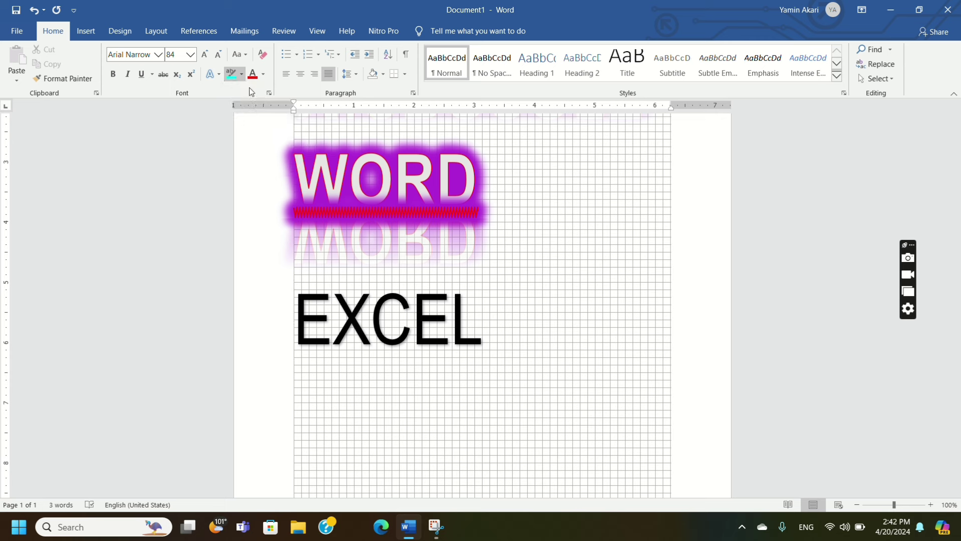
{"action": "left_click", "coordinate": [496, 329]}
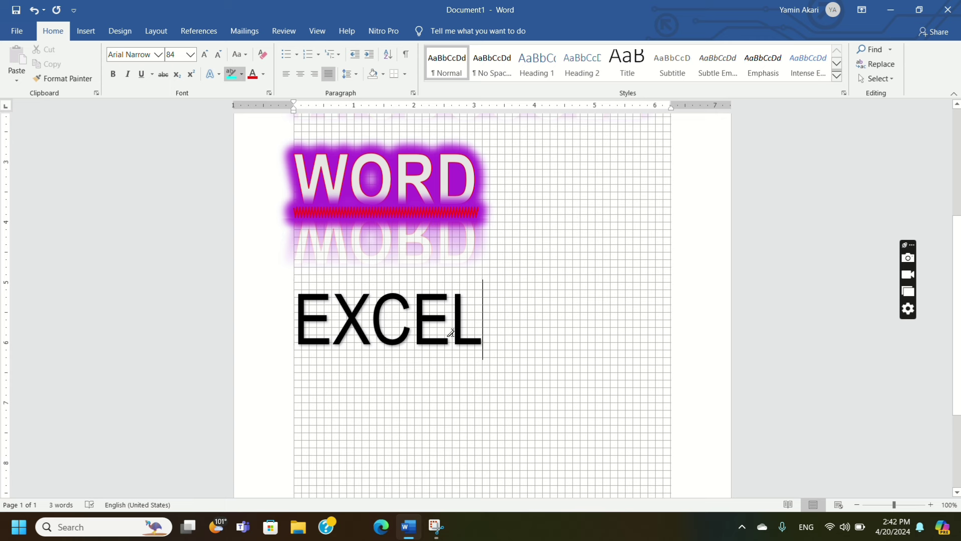
{"action": "left_click", "coordinate": [450, 331]}
{"action": "left_click_drag", "start_coordinate": [485, 331], "coordinate": [289, 301]}
{"action": "left_click", "coordinate": [229, 74]}
{"action": "key", "text": "Left"}
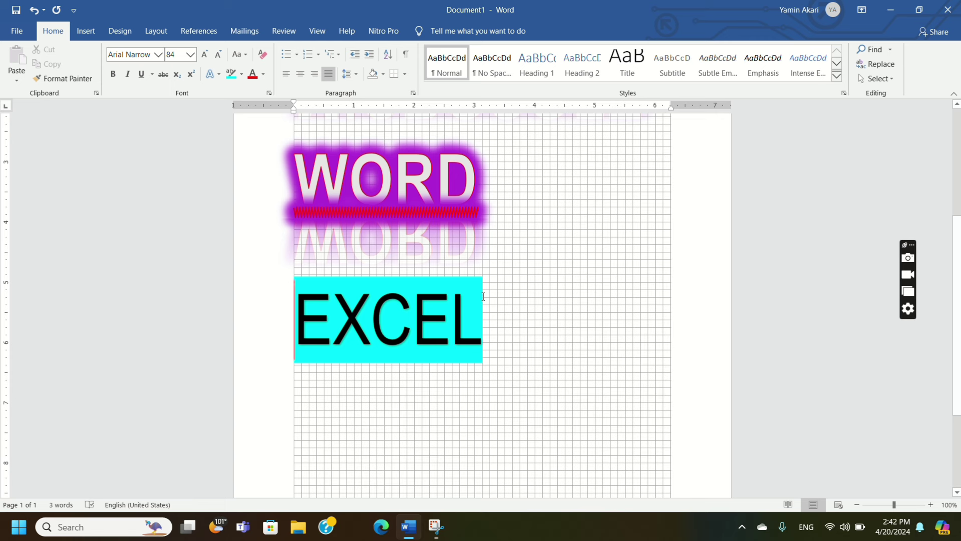
Set EXCEL's highlight colour to No Color.
{"action": "left_click", "coordinate": [258, 301]}
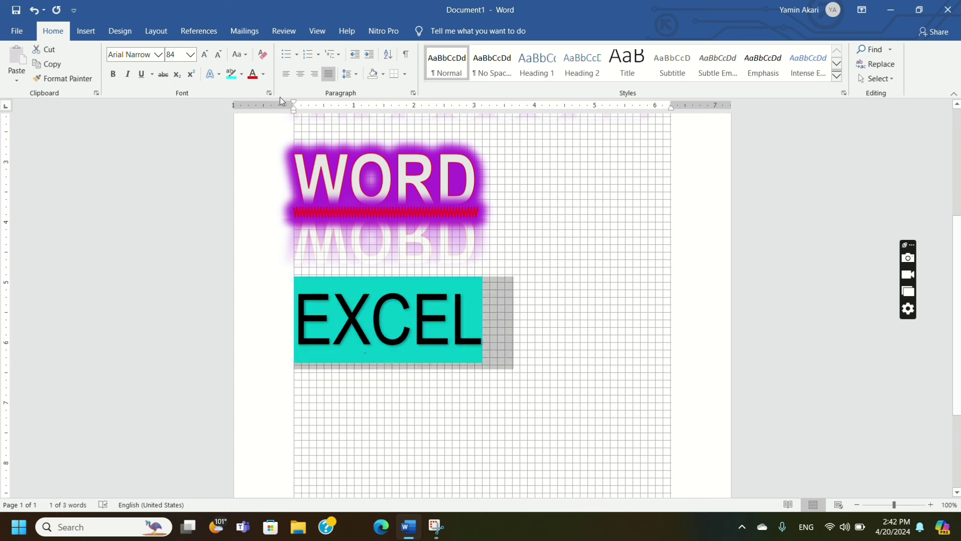
{"action": "left_click", "coordinate": [241, 74]}
{"action": "left_click", "coordinate": [253, 146]}
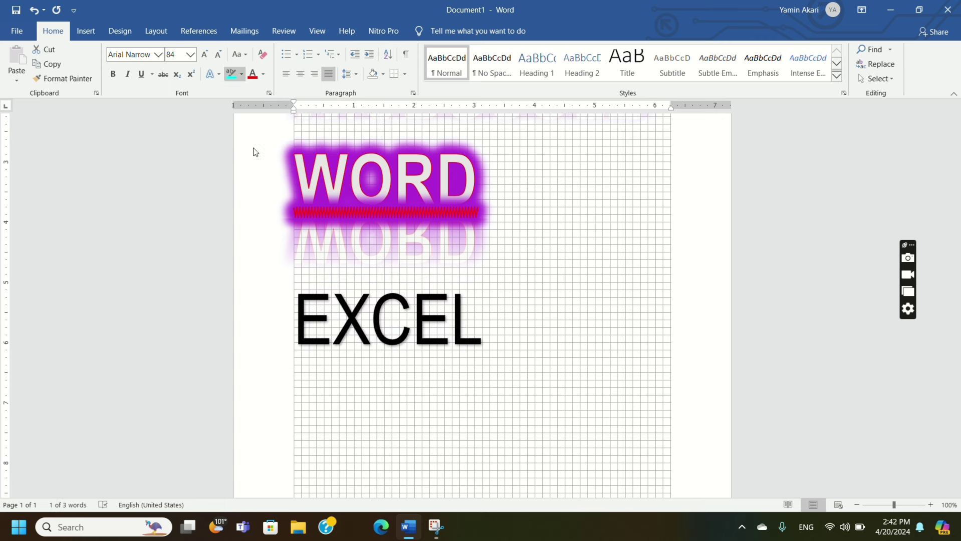
{"action": "key", "text": "Right"}
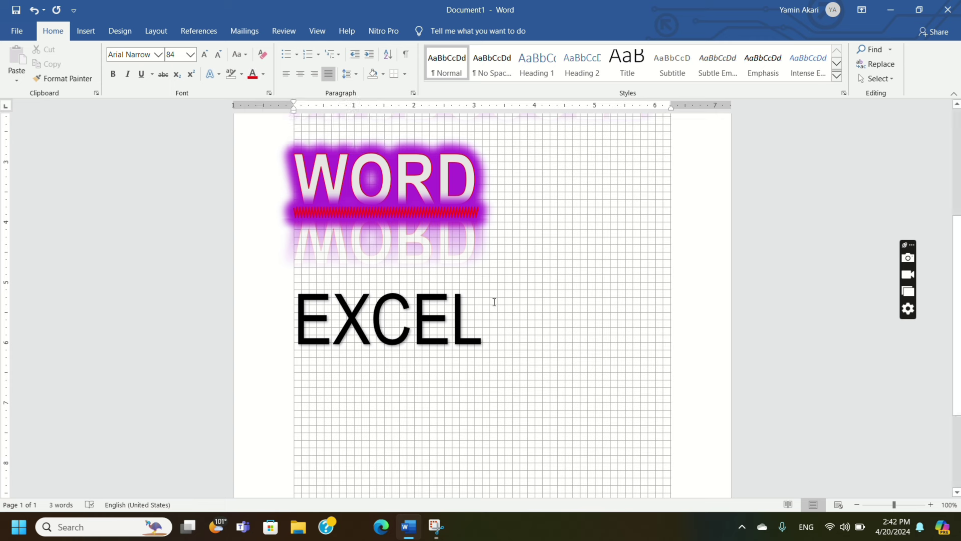
Try dark red and then light blue as the EXCEL font colour.
{"action": "left_click_drag", "start_coordinate": [496, 316], "coordinate": [250, 319]}
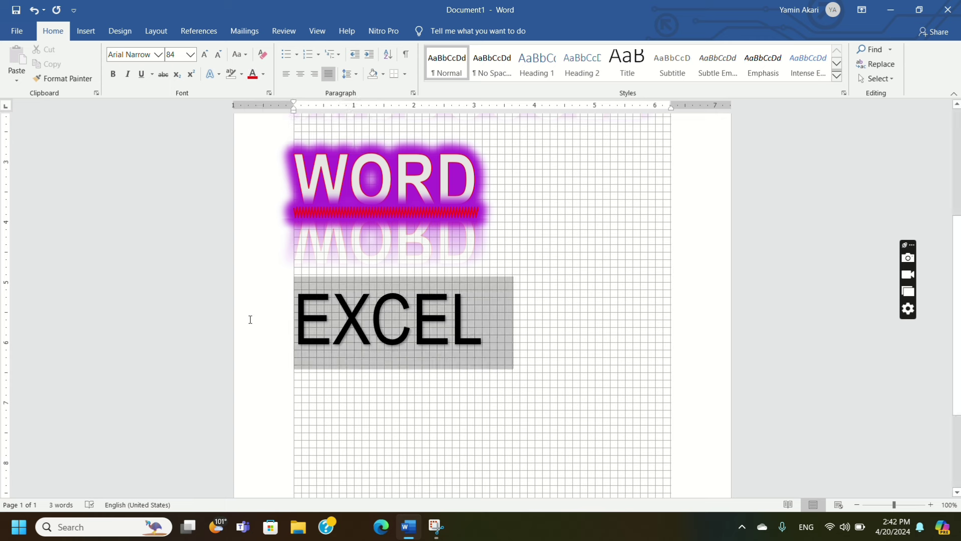
{"action": "left_click", "coordinate": [253, 74]}
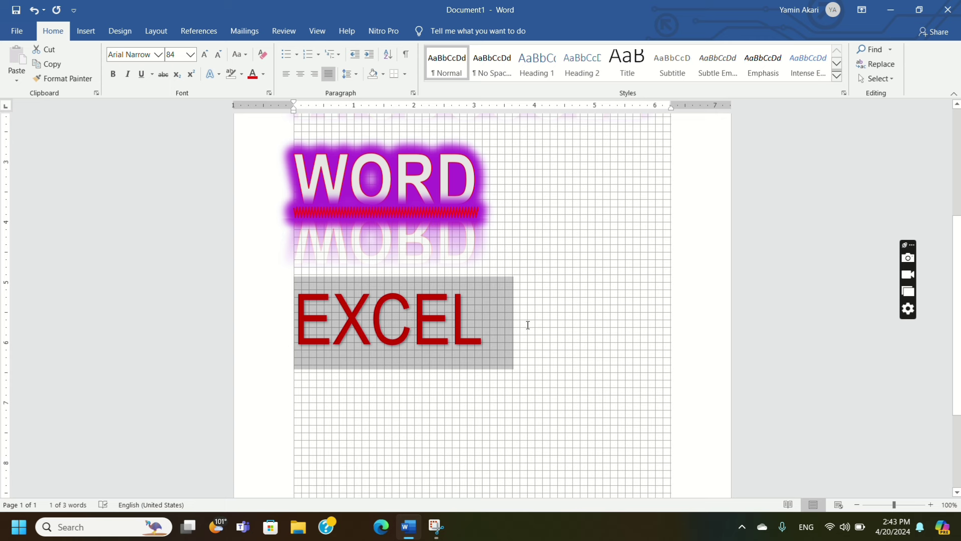
{"action": "left_click", "coordinate": [263, 74]}
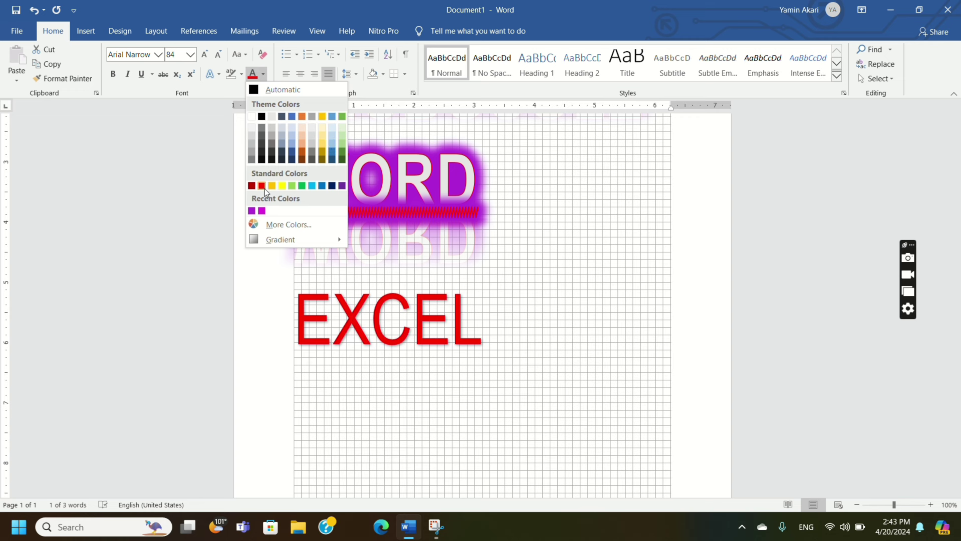
{"action": "left_click", "coordinate": [312, 186]}
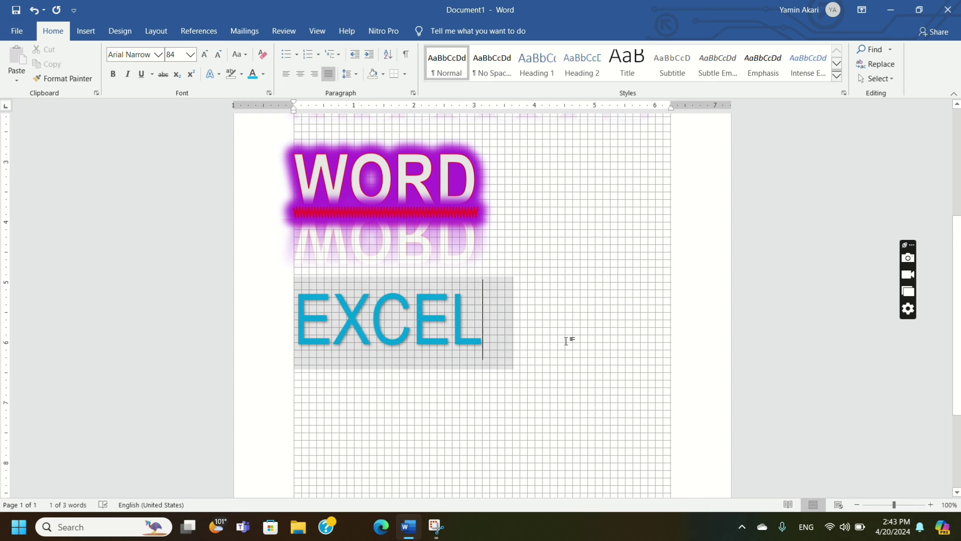
Colour EXCEL a custom purple (RGB 125, 25, 215) via More Colors.
{"action": "left_click", "coordinate": [263, 75]}
{"action": "left_click", "coordinate": [282, 222]}
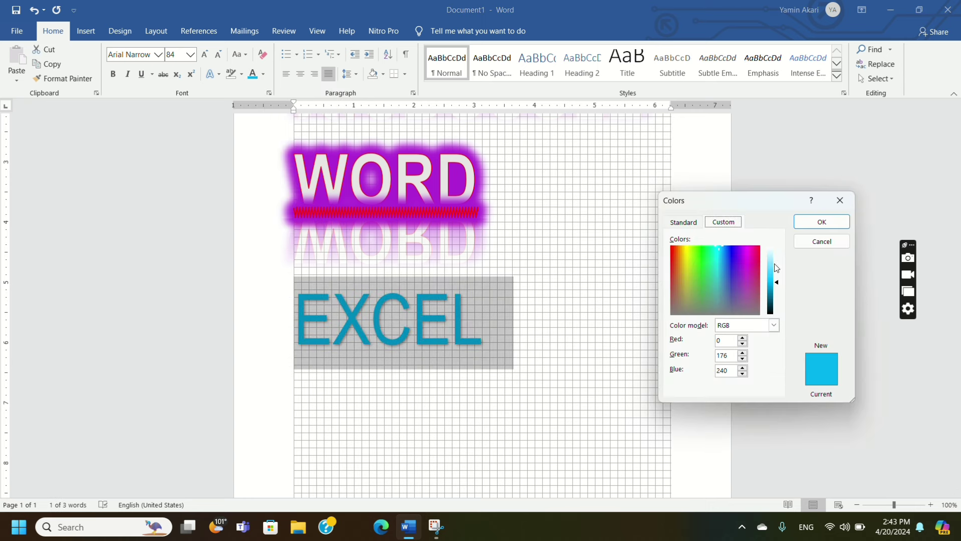
{"action": "left_click", "coordinate": [684, 223]}
{"action": "left_click", "coordinate": [723, 222]}
{"action": "left_click", "coordinate": [681, 281]}
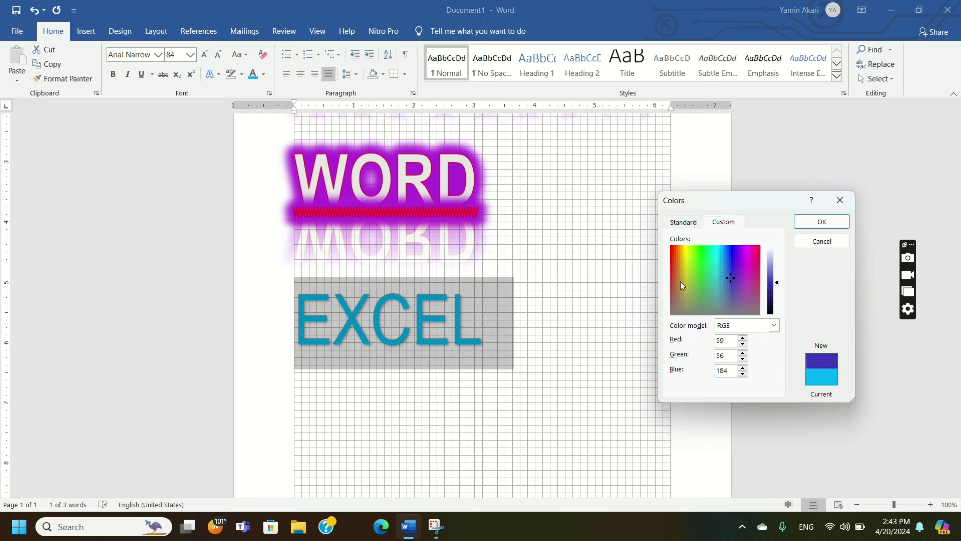
{"action": "left_click", "coordinate": [738, 259]}
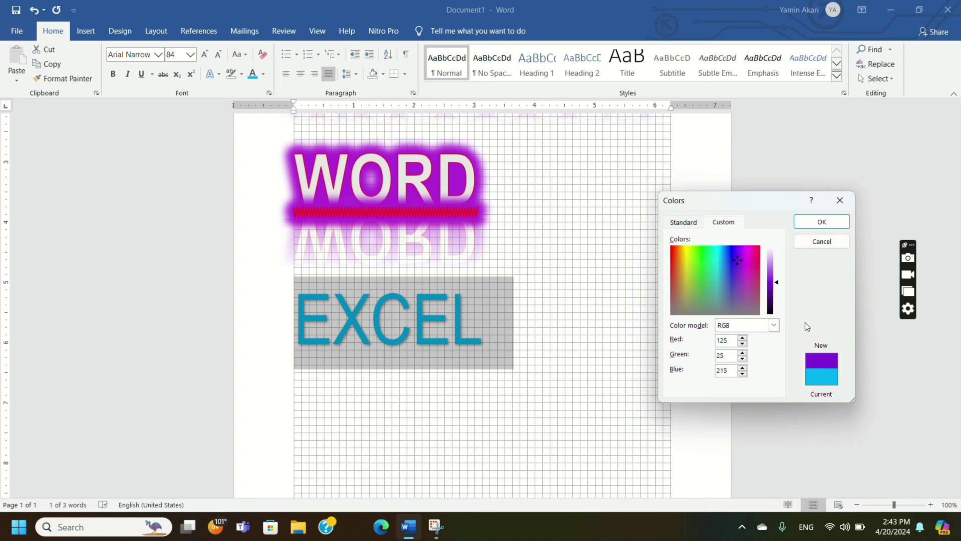
{"action": "left_click", "coordinate": [822, 221]}
{"action": "left_click", "coordinate": [622, 308]}
{"action": "left_click", "coordinate": [247, 307]}
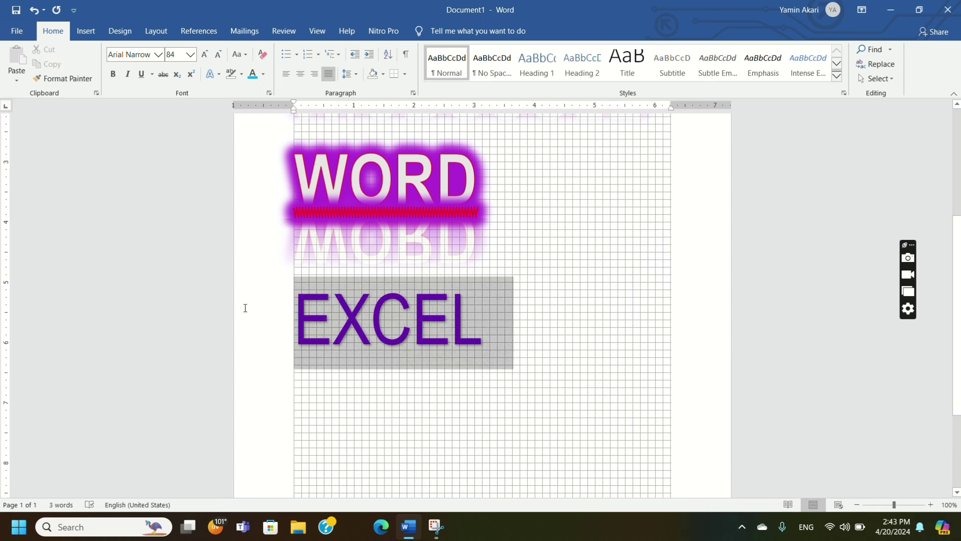
{"action": "left_click", "coordinate": [263, 74]}
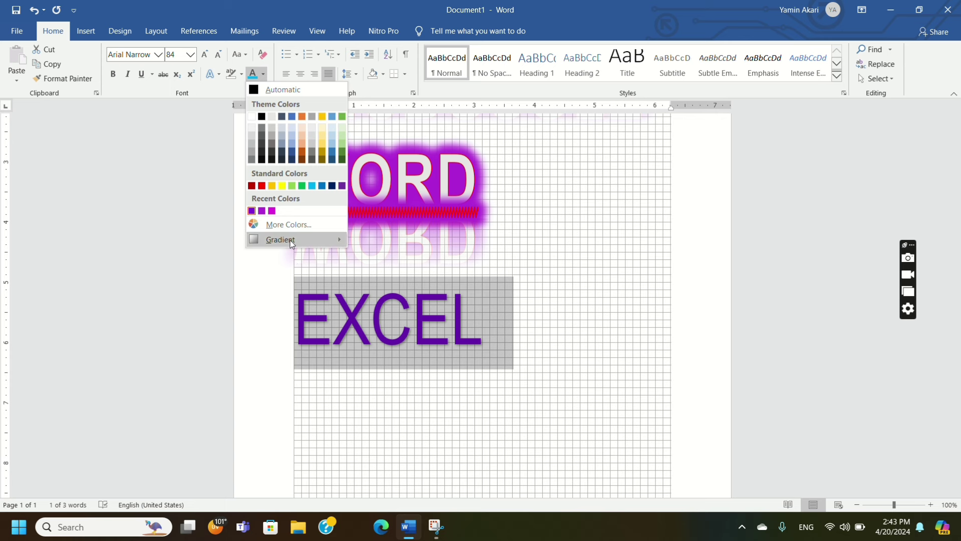
{"action": "mouse_move", "coordinate": [281, 239]}
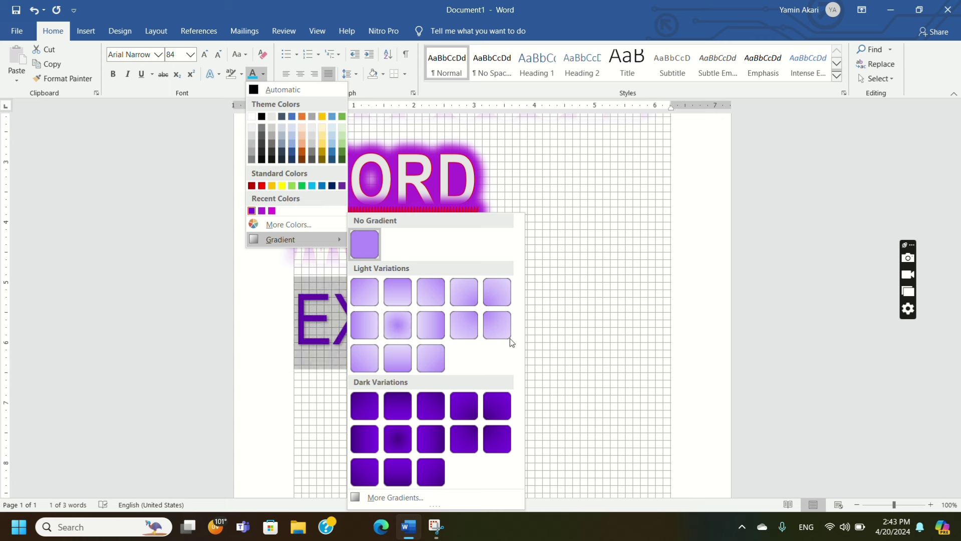
Fill the EXCEL lettering with a Light Variations purple gradient.
{"action": "left_click", "coordinate": [404, 301]}
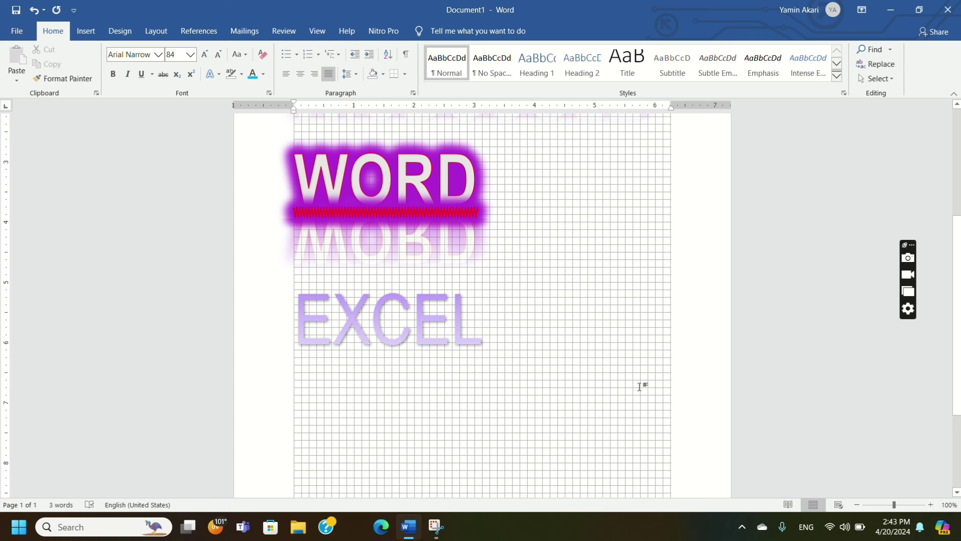
{"action": "left_click", "coordinate": [265, 78]}
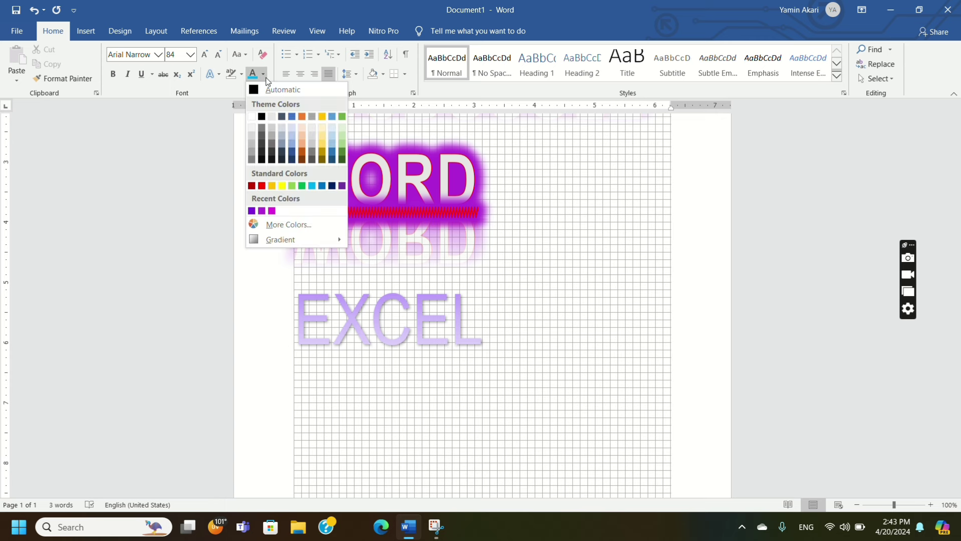
{"action": "left_click", "coordinate": [482, 331]}
{"action": "left_click_drag", "start_coordinate": [533, 314], "coordinate": [526, 475]}
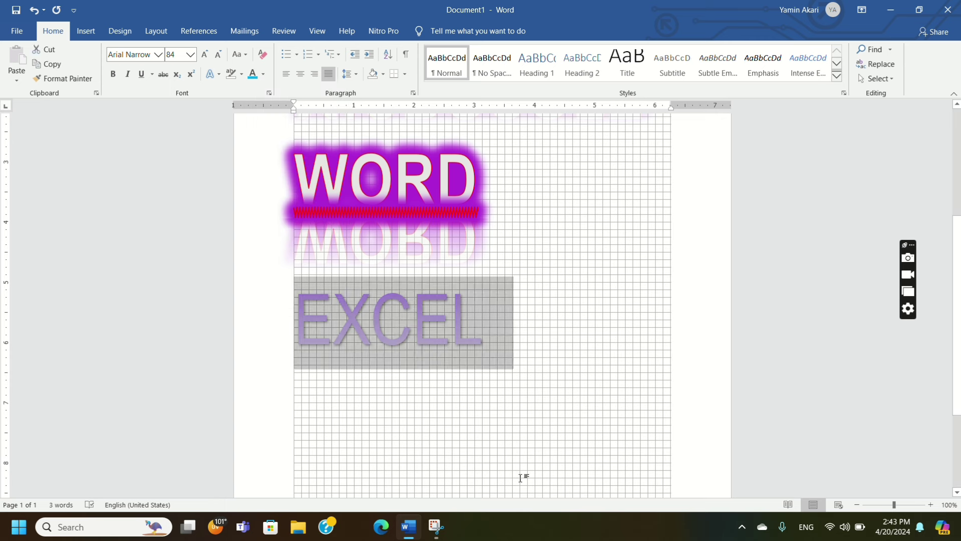
{"action": "left_click", "coordinate": [416, 382]}
{"action": "left_click", "coordinate": [276, 311]}
{"action": "left_click", "coordinate": [481, 387]}
{"action": "scroll", "coordinate": [481, 387], "scroll_direction": "down", "scroll_amount": 5}
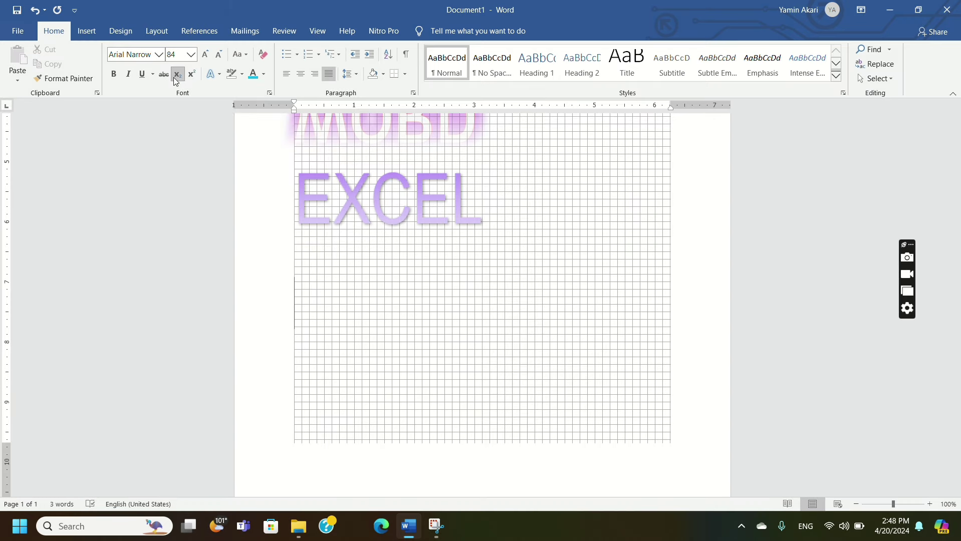
Left-align a new line below EXCEL and type X₂ with the 2 as a subscript.
{"action": "left_click", "coordinate": [286, 74]}
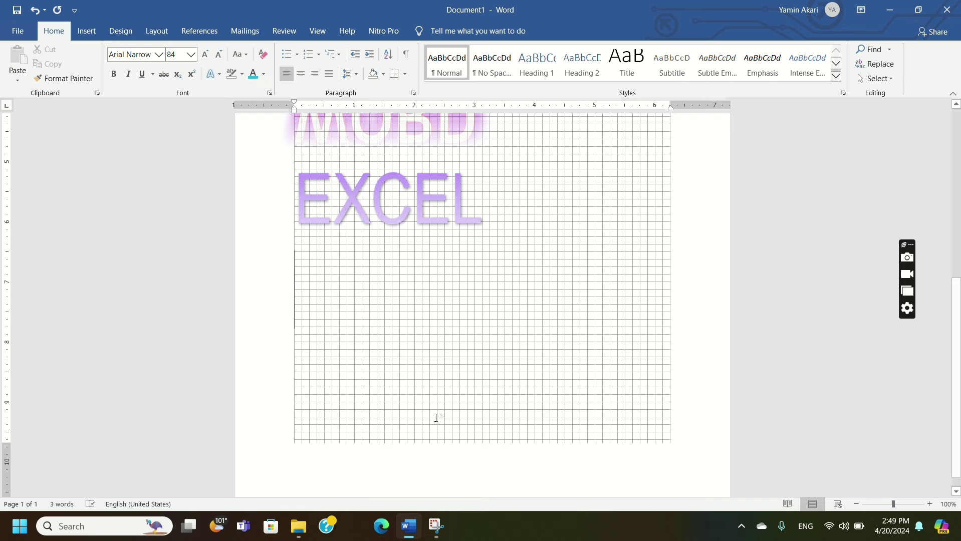
{"action": "type", "text": "X2"}
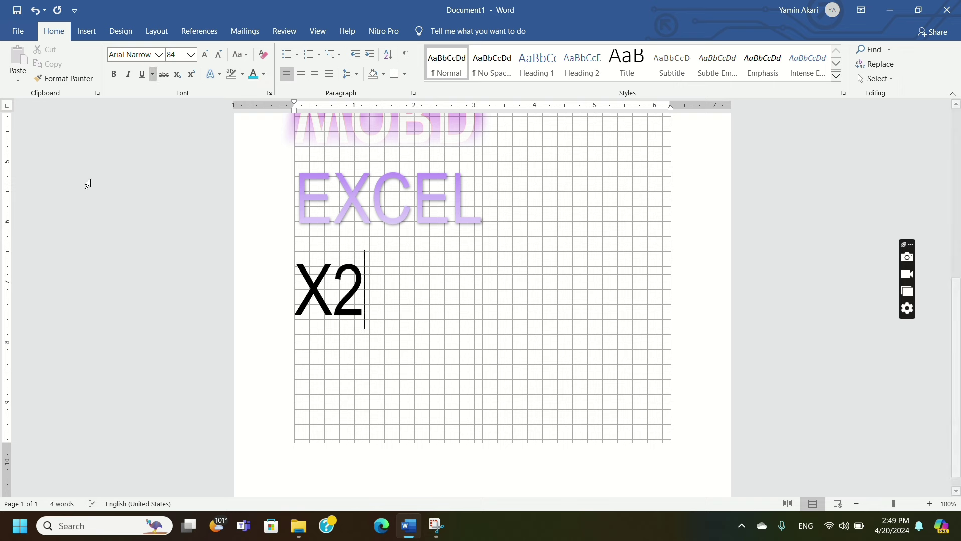
{"action": "left_click_drag", "start_coordinate": [332, 321], "coordinate": [369, 328]}
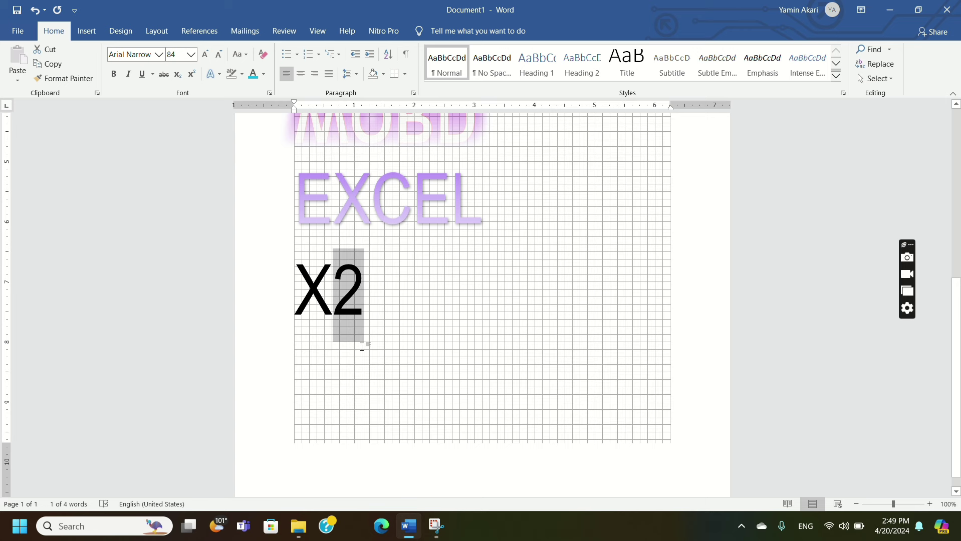
{"action": "left_click", "coordinate": [181, 76]}
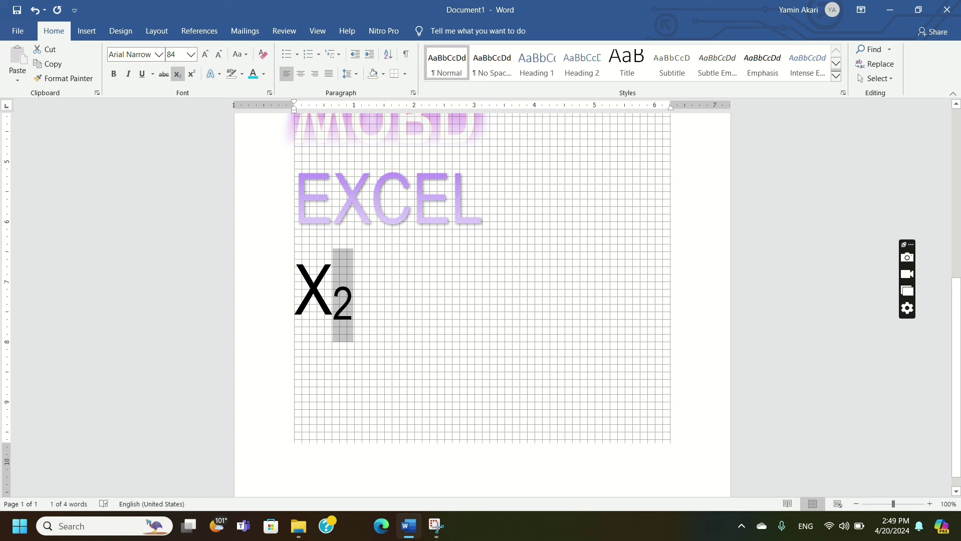
{"action": "left_click", "coordinate": [463, 365]}
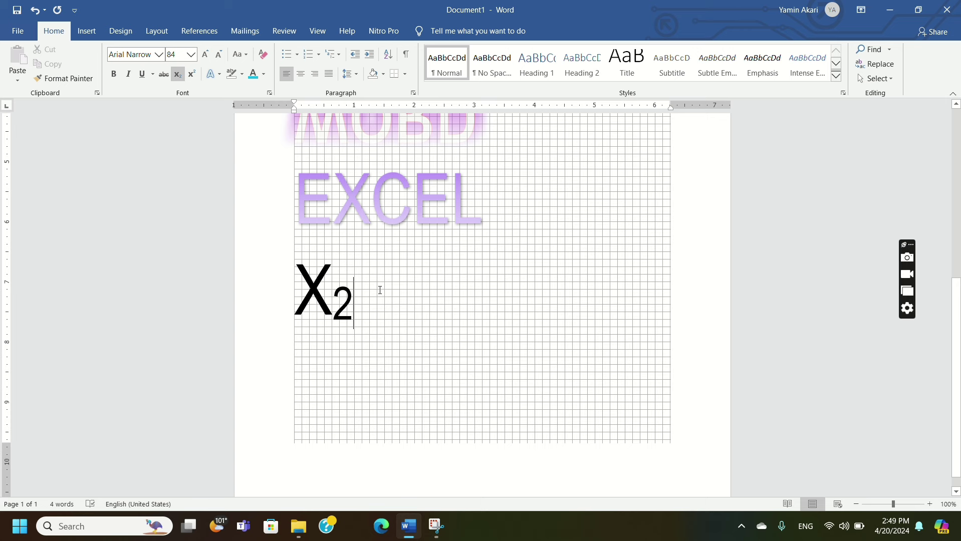
{"action": "key", "text": "super+shift+s"}
{"action": "left_click", "coordinate": [357, 294]}
{"action": "left_click", "coordinate": [177, 74]}
Add Y₂ with a subscript 2, deleting the stray letters typed after it.
{"action": "type", "text": "Y2"}
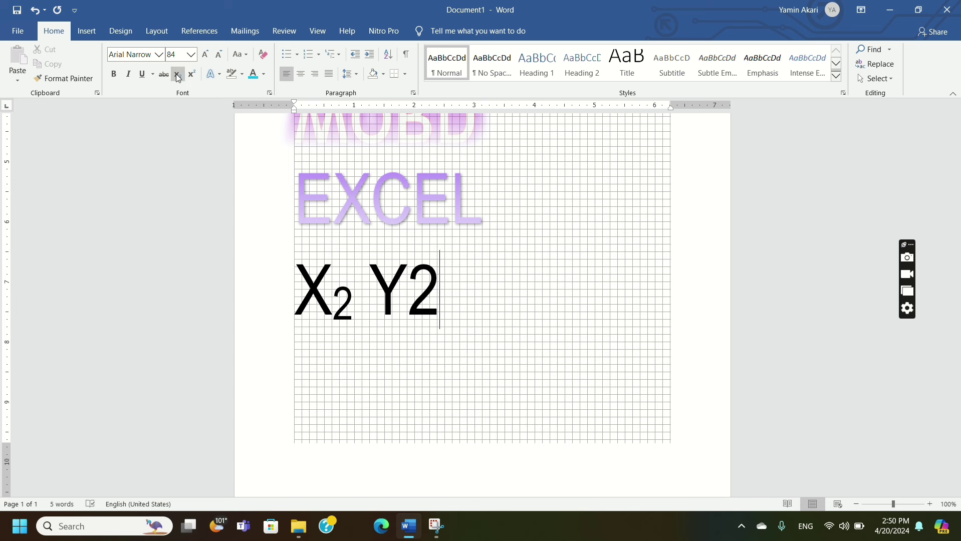
{"action": "left_click_drag", "start_coordinate": [415, 288], "coordinate": [431, 289]}
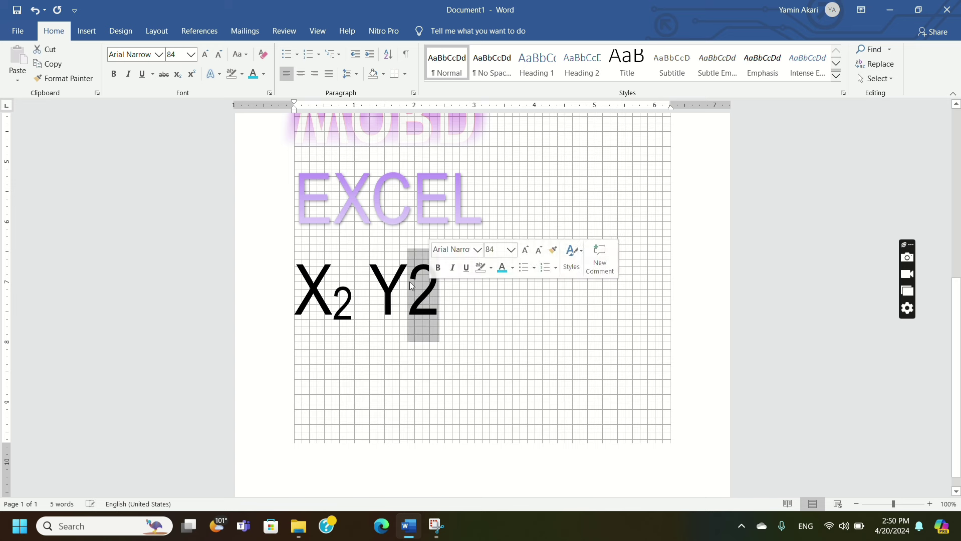
{"action": "left_click", "coordinate": [178, 74]}
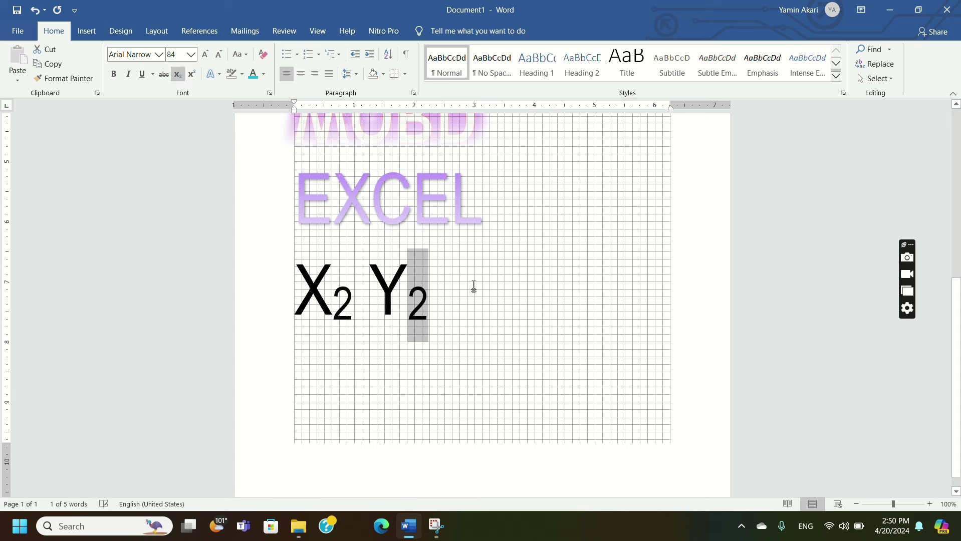
{"action": "left_click", "coordinate": [388, 243]}
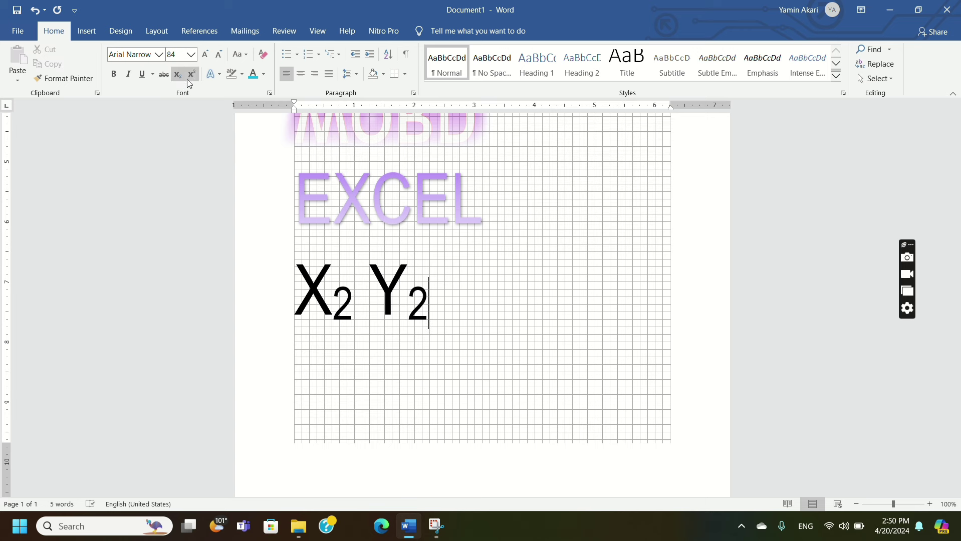
{"action": "type", "text": "AGFHS"}
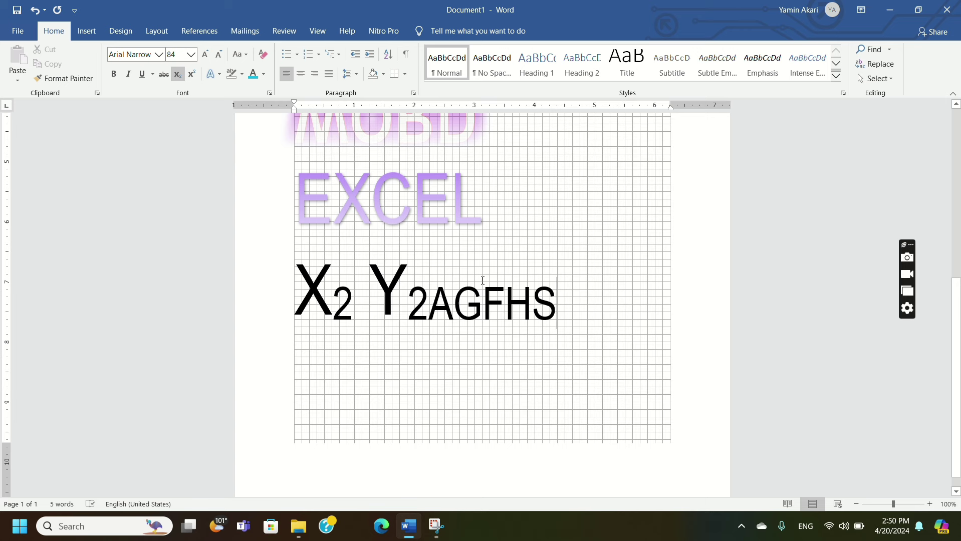
{"action": "key", "text": "BackSpace"}
{"action": "key", "text": "BackSpace"}
{"action": "key", "text": "BackSpace"}
{"action": "key", "text": "BackSpace"}
{"action": "key", "text": "BackSpace"}
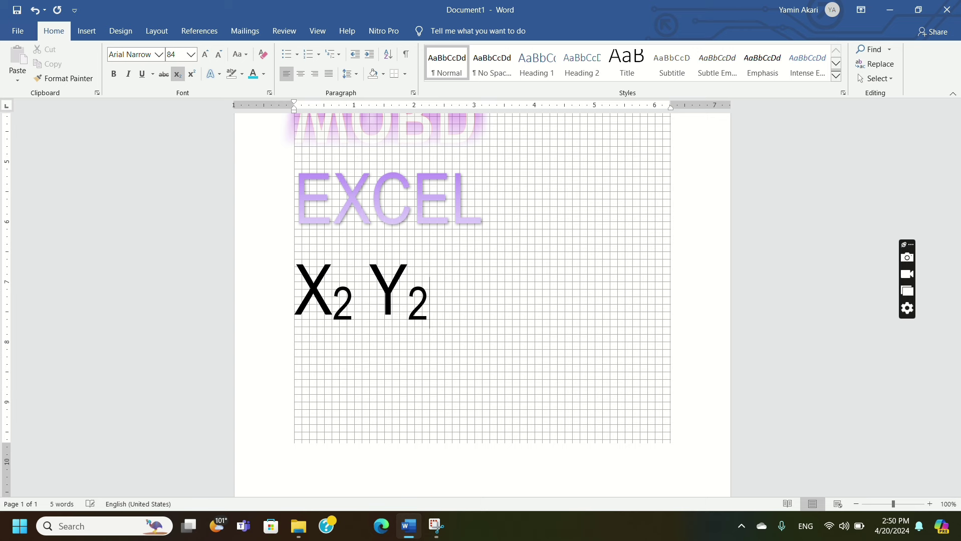
{"action": "left_click", "coordinate": [178, 74]}
{"action": "type", "text": "FHSJA"}
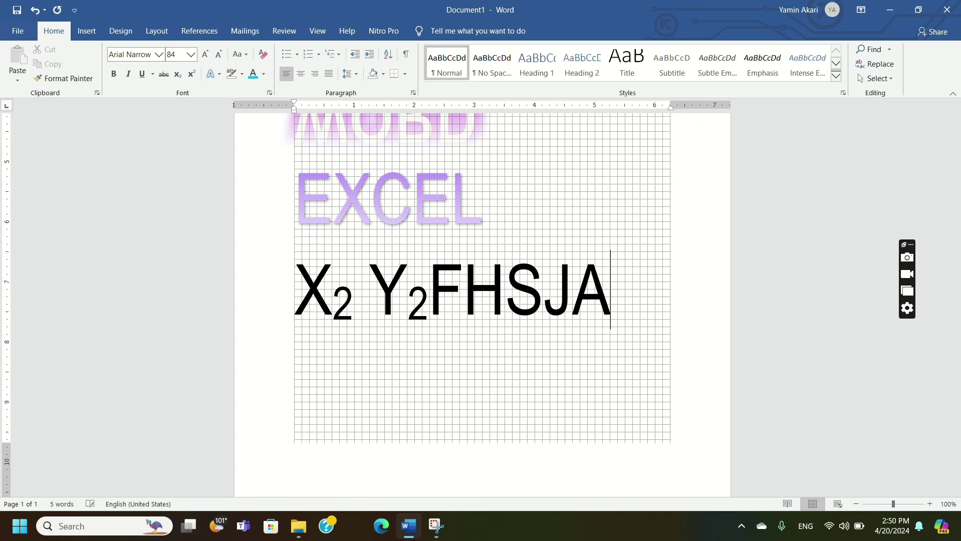
{"action": "key", "text": "BackSpace"}
{"action": "key", "text": "BackSpace"}
{"action": "key", "text": "BackSpace"}
{"action": "key", "text": "BackSpace"}
{"action": "key", "text": "BackSpace"}
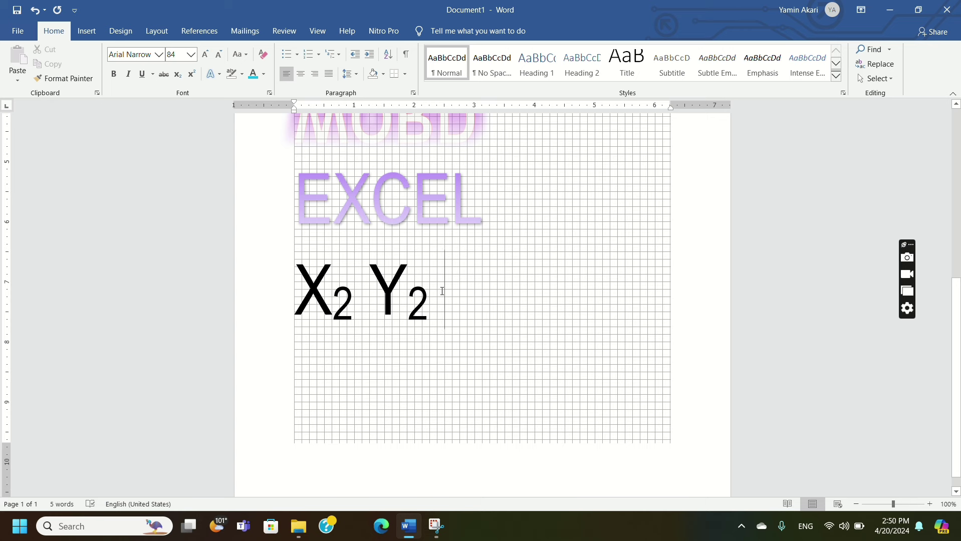
Type X² with the 2 as a superscript, removing the extra digits 3456.
{"action": "type", "text": "X"}
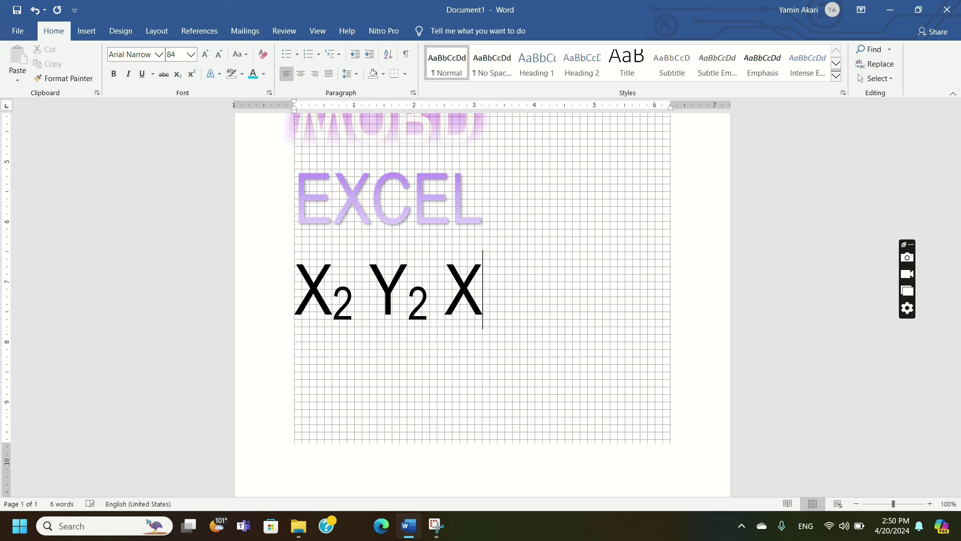
{"action": "type", "text": "2"}
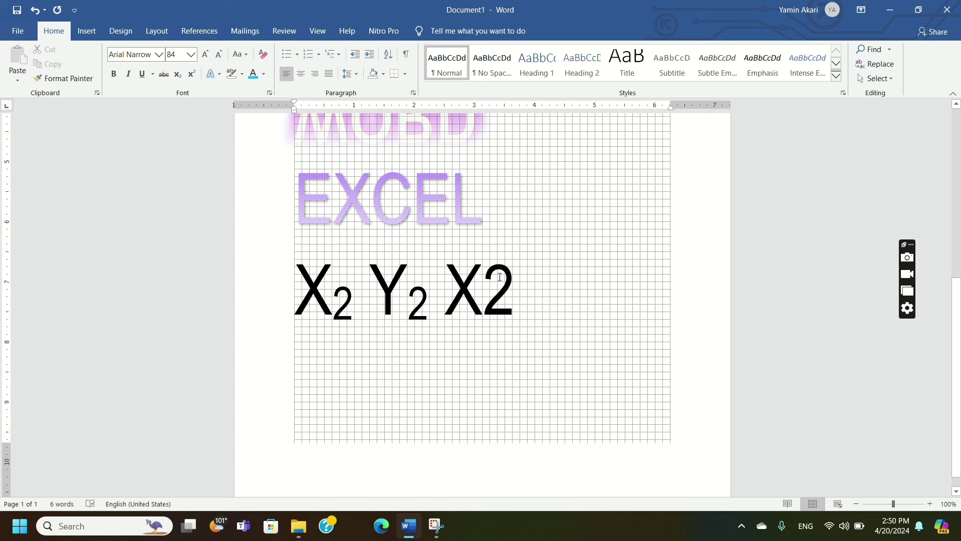
{"action": "left_click_drag", "start_coordinate": [517, 288], "coordinate": [486, 288]}
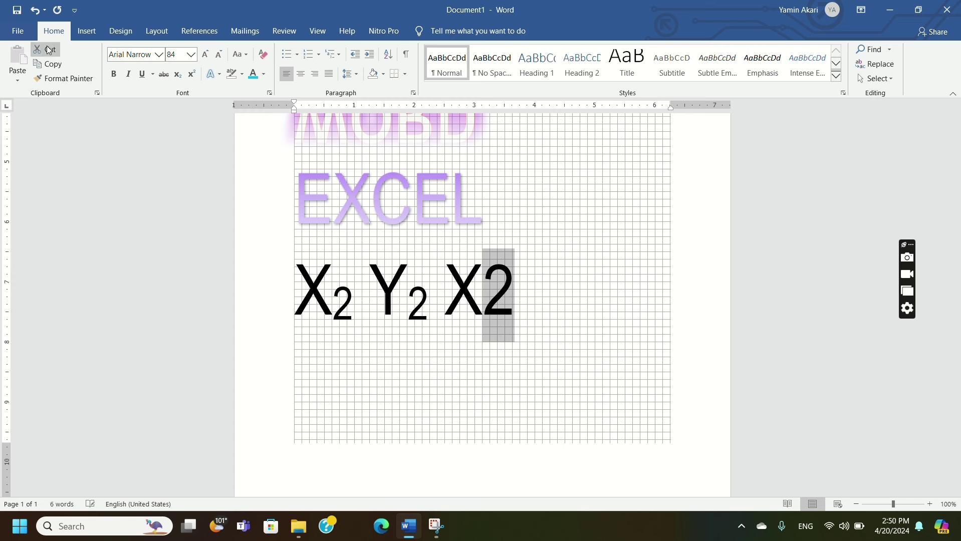
{"action": "left_click", "coordinate": [192, 75]}
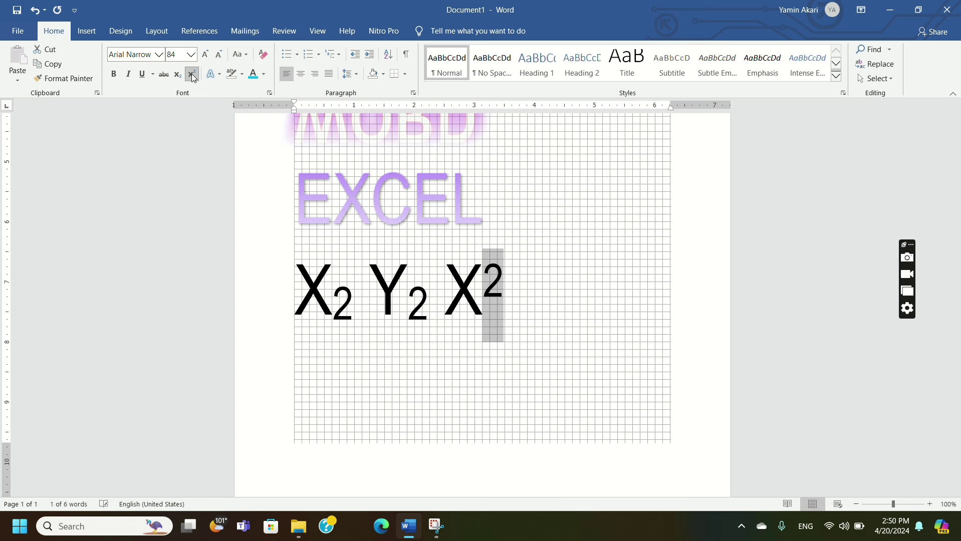
{"action": "left_click", "coordinate": [513, 272]}
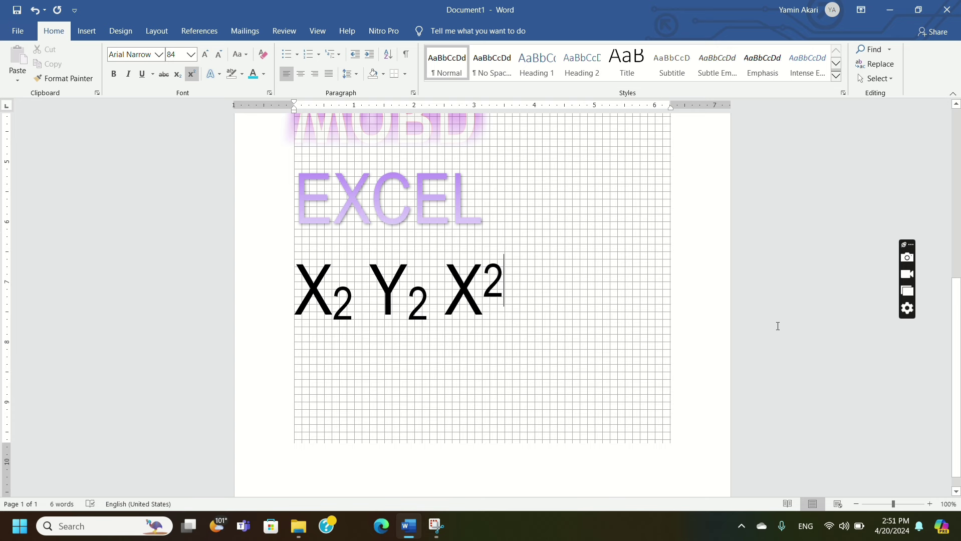
{"action": "type", "text": "3456"}
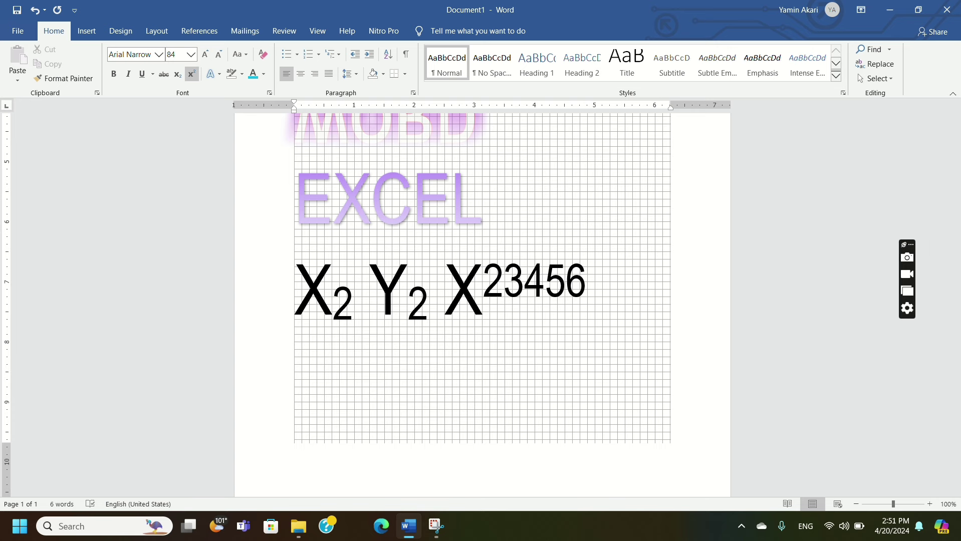
{"action": "key", "text": "BackSpace"}
{"action": "key", "text": "BackSpace"}
{"action": "key", "text": "BackSpace"}
Clear the mistyped letters BALKAI and add a normal-size Y after X².
{"action": "scroll", "coordinate": [258, 146], "scroll_direction": "up", "scroll_amount": 1}
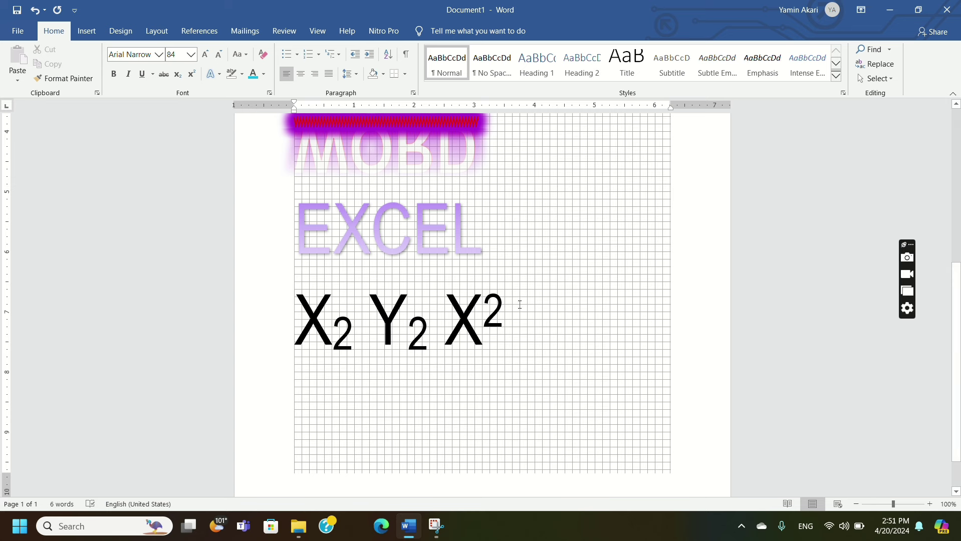
{"action": "type", "text": "BAL"}
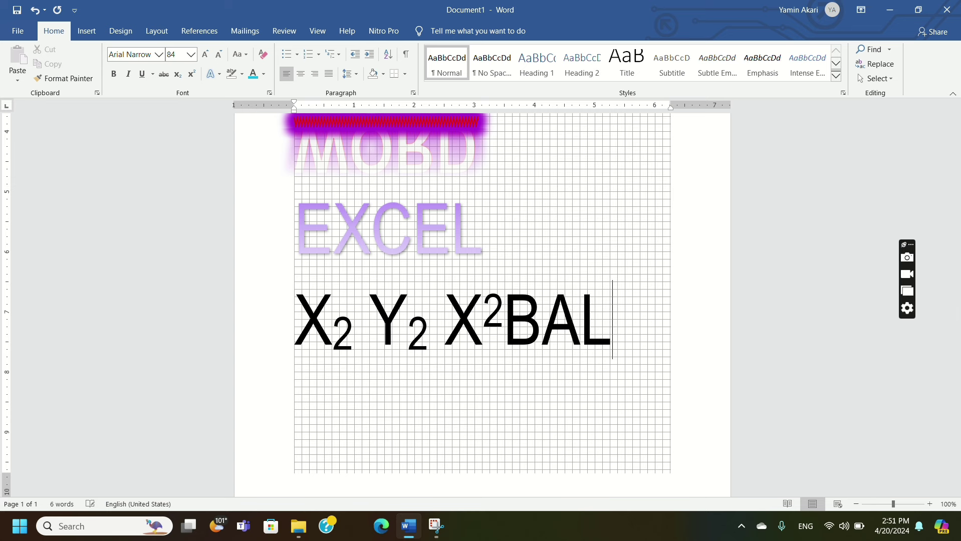
{"action": "type", "text": "KAI"}
{"action": "key", "text": "BackSpace"}
{"action": "key", "text": "BackSpace"}
{"action": "key", "text": "BackSpace"}
{"action": "key", "text": "BackSpace"}
{"action": "key", "text": "BackSpace"}
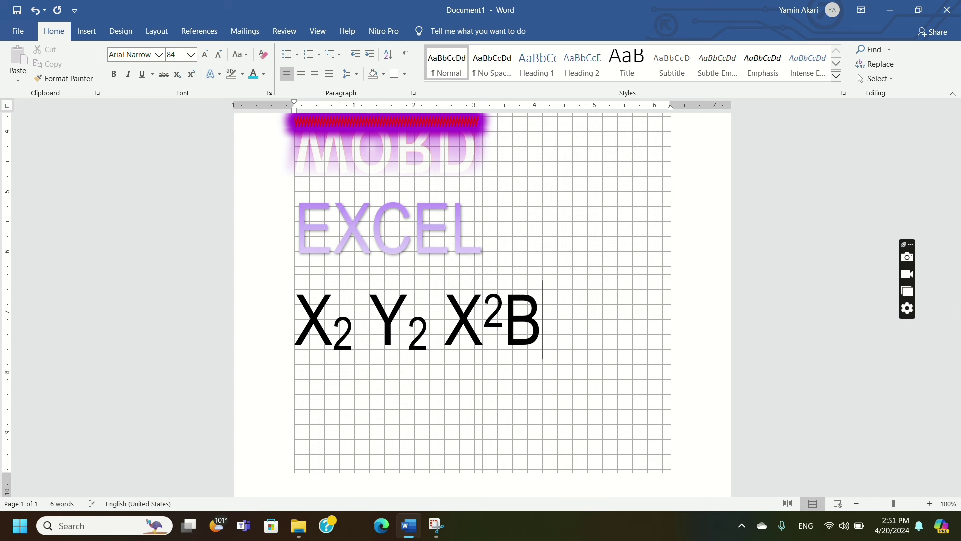
{"action": "key", "text": "BackSpace"}
{"action": "type", "text": "Y"}
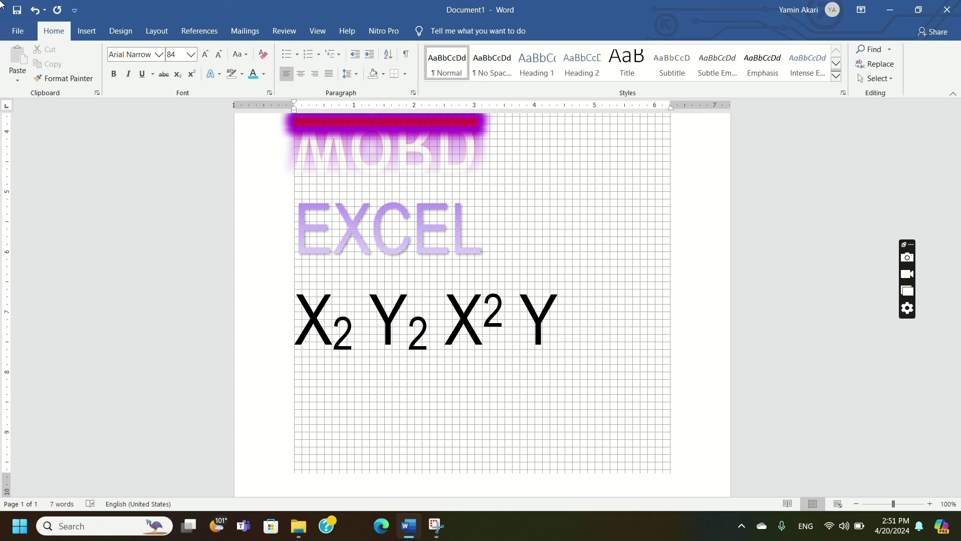
Add a superscript 12 after the final Y by typing over a temporary superscript xyz.
{"action": "type", "text": "x"}
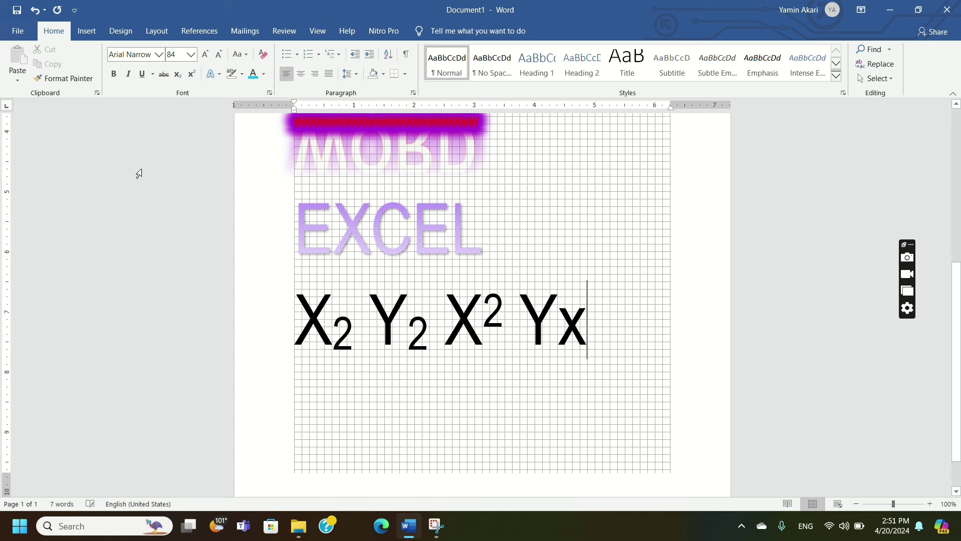
{"action": "type", "text": "yz"}
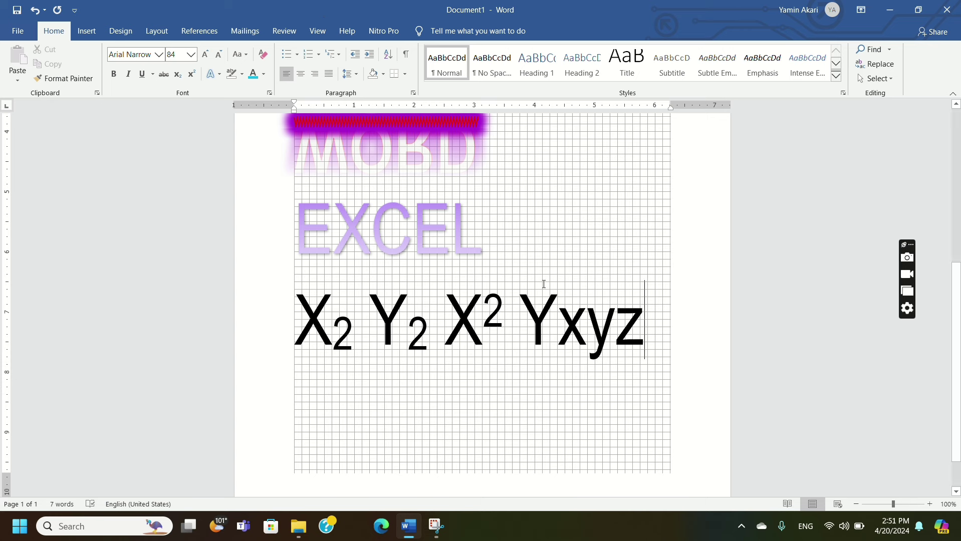
{"action": "left_click_drag", "start_coordinate": [564, 330], "coordinate": [647, 322]}
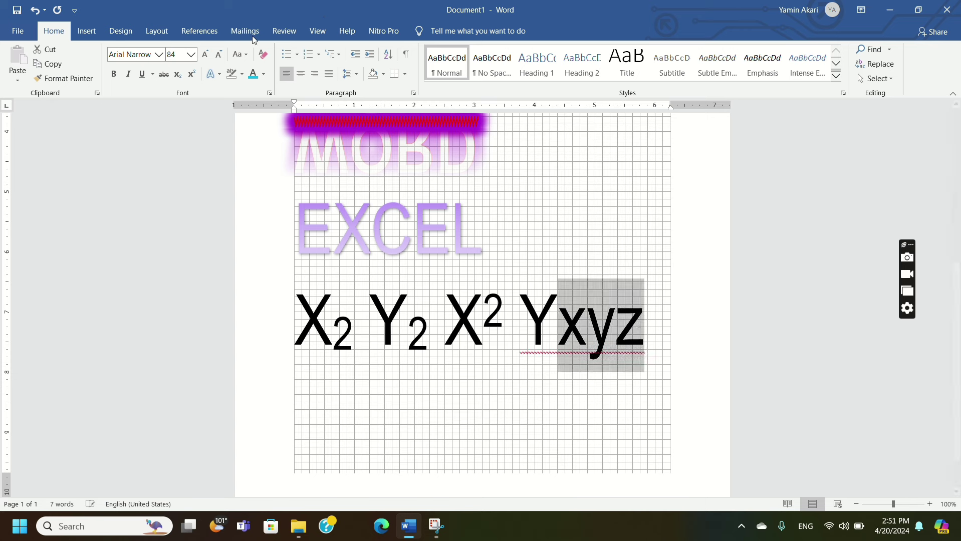
{"action": "left_click", "coordinate": [190, 75]}
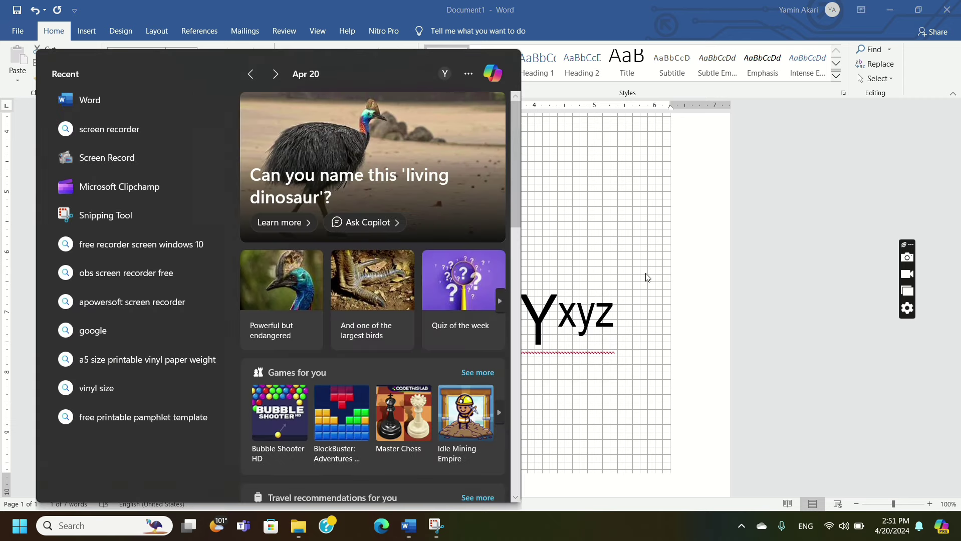
{"action": "left_click", "coordinate": [620, 313]}
{"action": "left_click", "coordinate": [620, 314]}
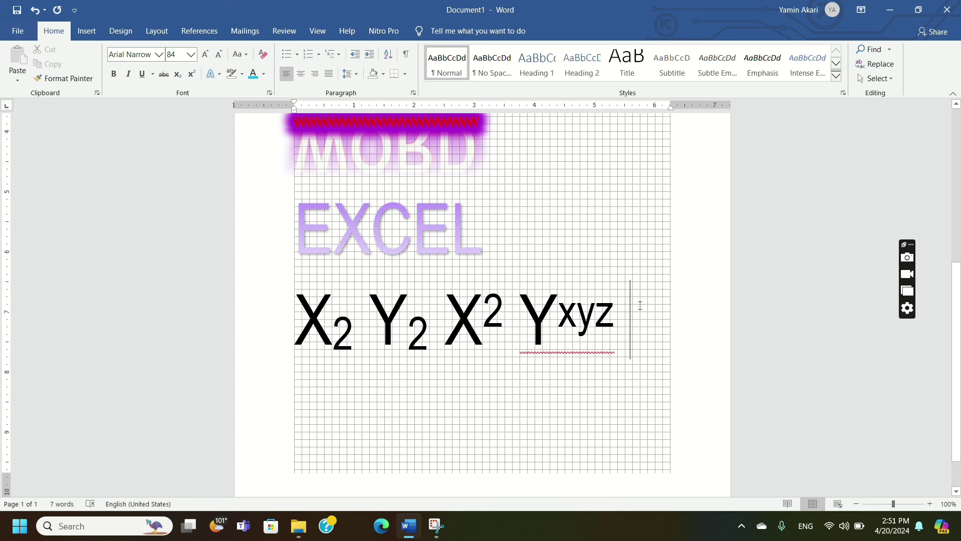
{"action": "left_click_drag", "start_coordinate": [619, 320], "coordinate": [557, 321]}
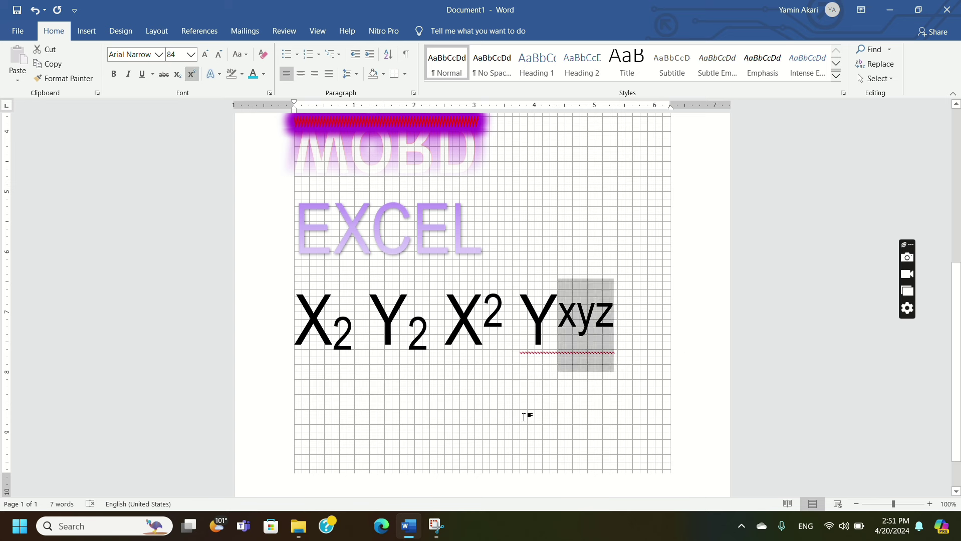
{"action": "type", "text": "12"}
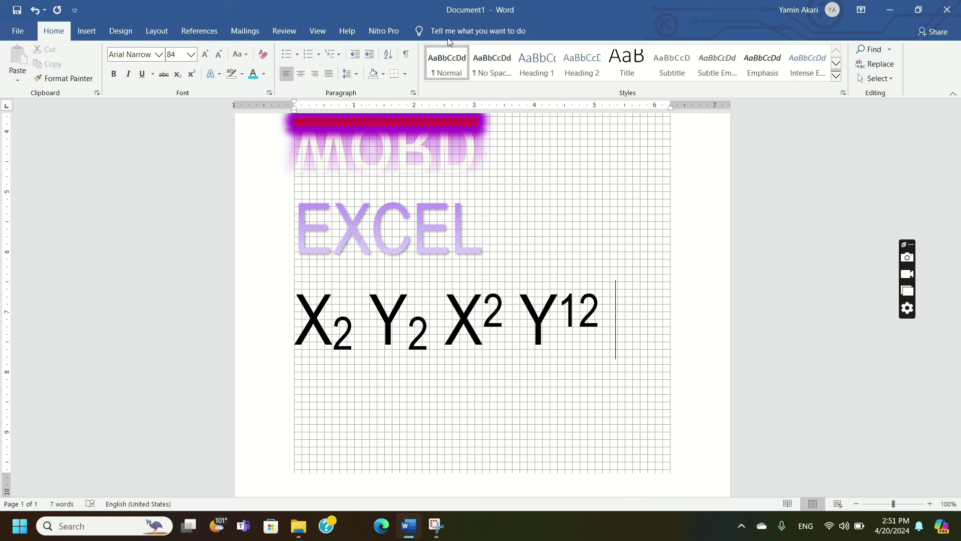
{"action": "left_click", "coordinate": [166, 80]}
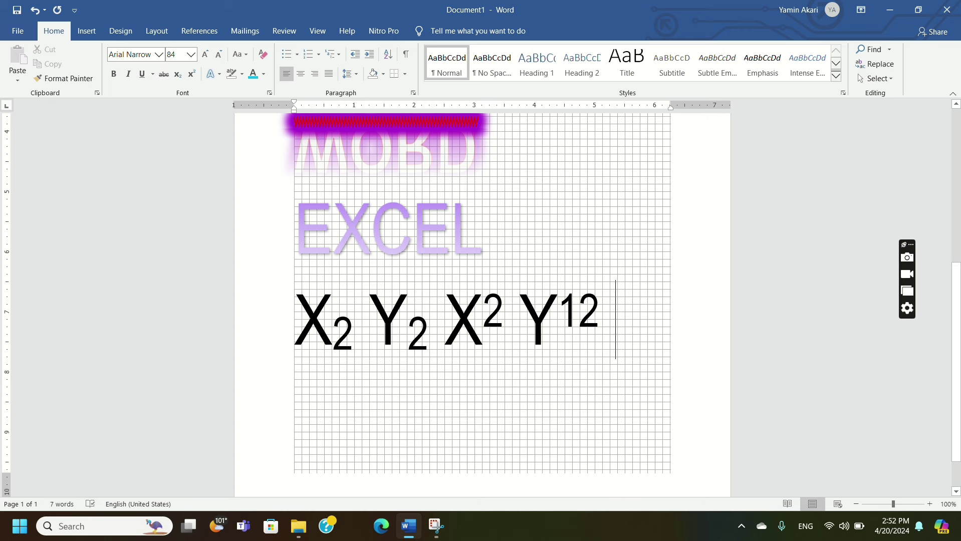
Start a new line with the word abc, applying and then removing strikethrough.
{"action": "key", "text": "Return"}
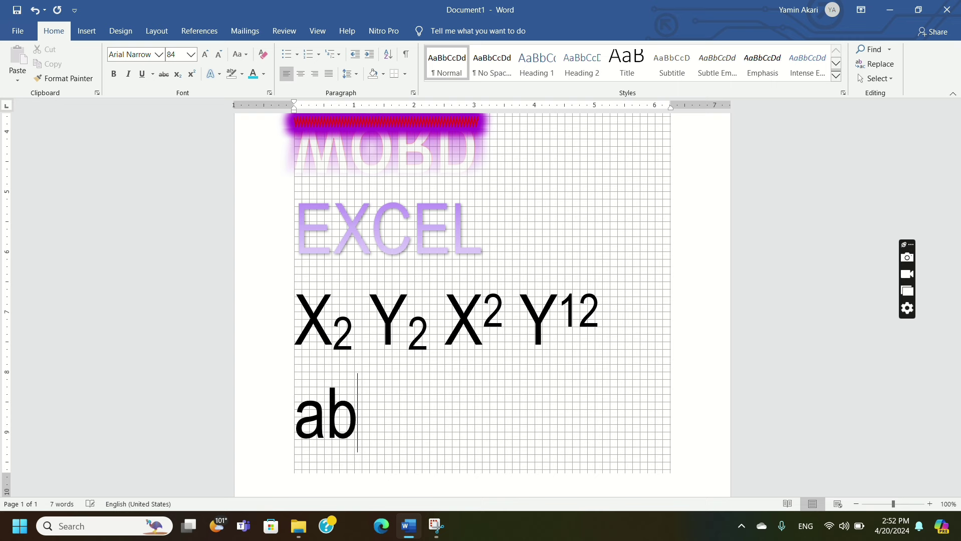
{"action": "type", "text": "abc"}
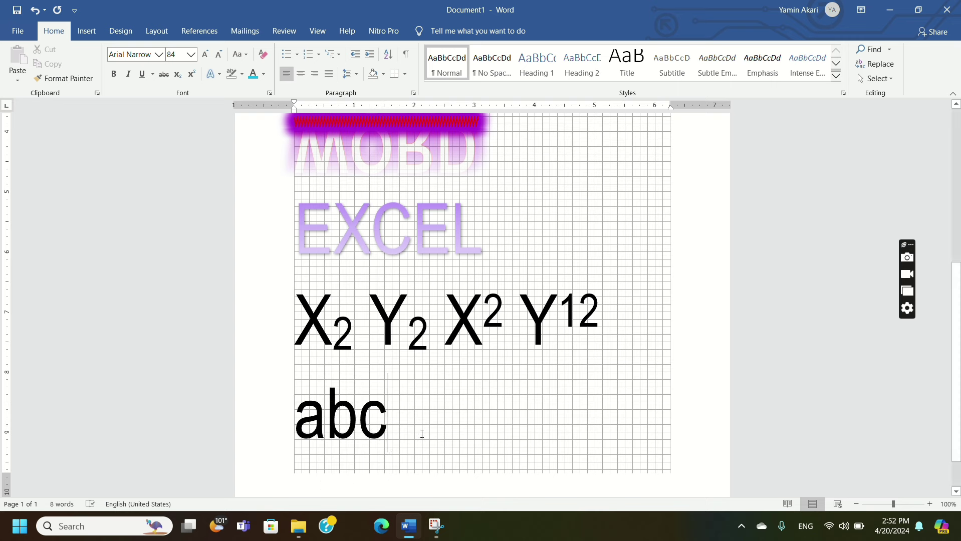
{"action": "triple_click", "coordinate": [323, 420]}
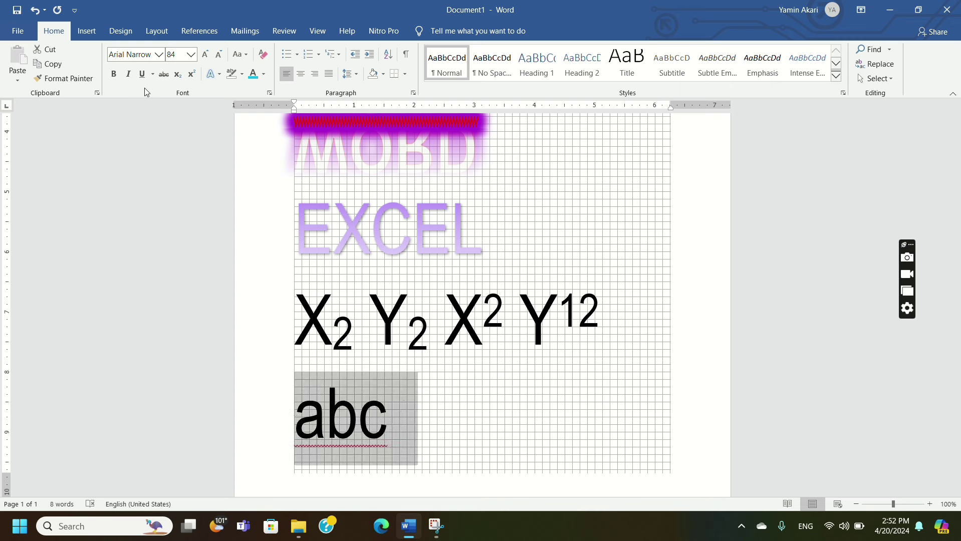
{"action": "left_click", "coordinate": [163, 75]}
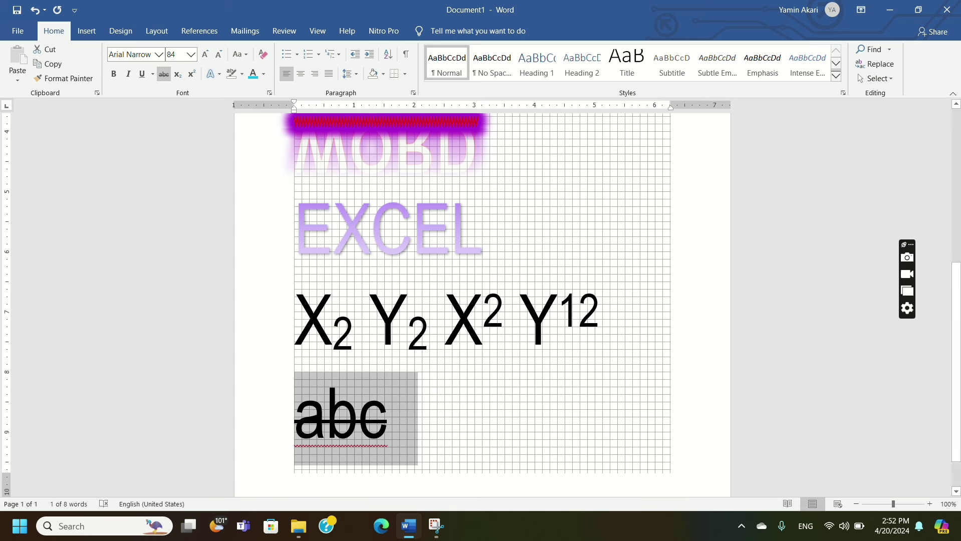
{"action": "left_click", "coordinate": [415, 435]}
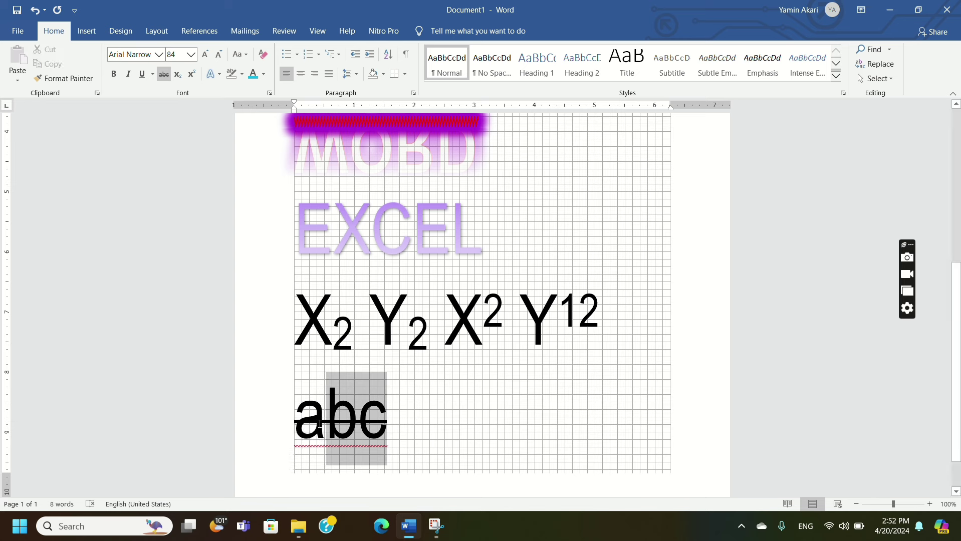
{"action": "left_click_drag", "start_coordinate": [379, 424], "coordinate": [291, 424]}
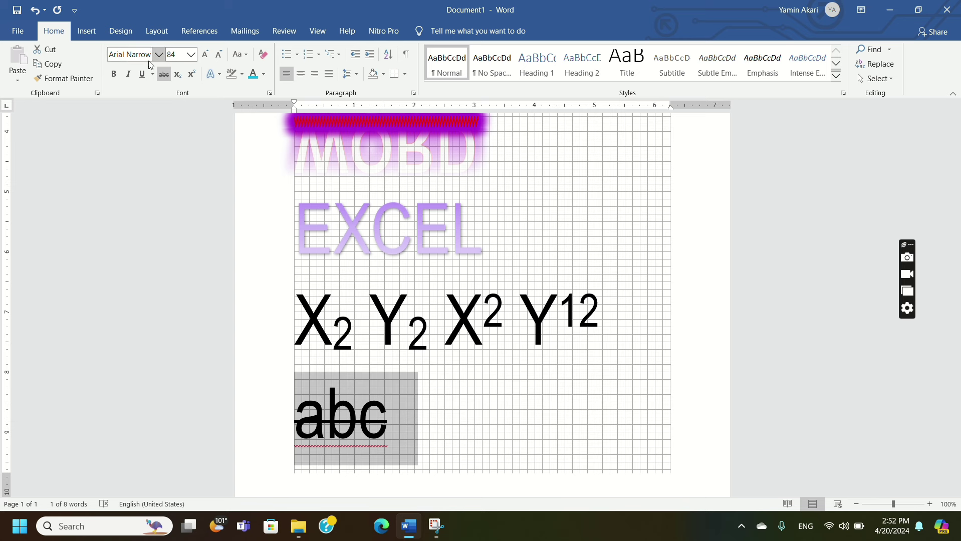
{"action": "left_click", "coordinate": [163, 74]}
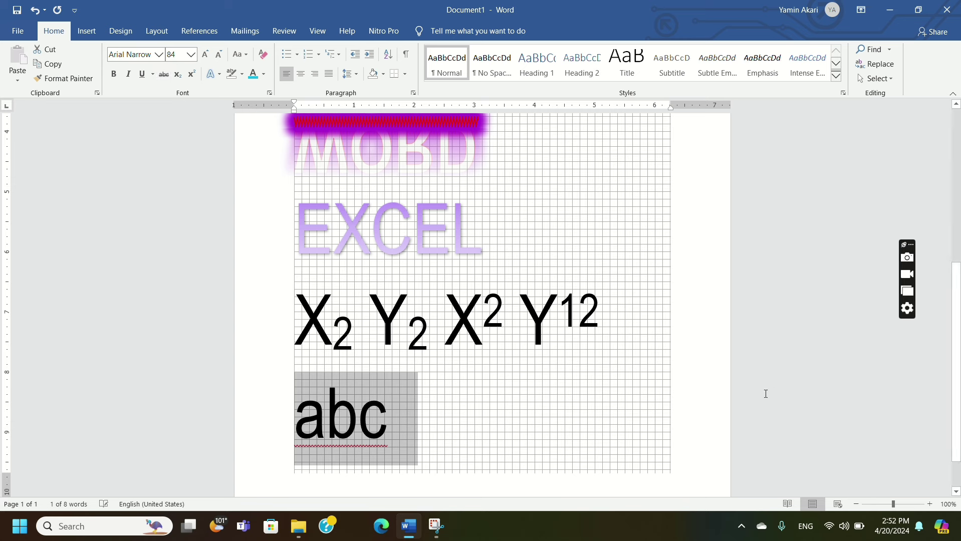
{"action": "left_click", "coordinate": [419, 415]}
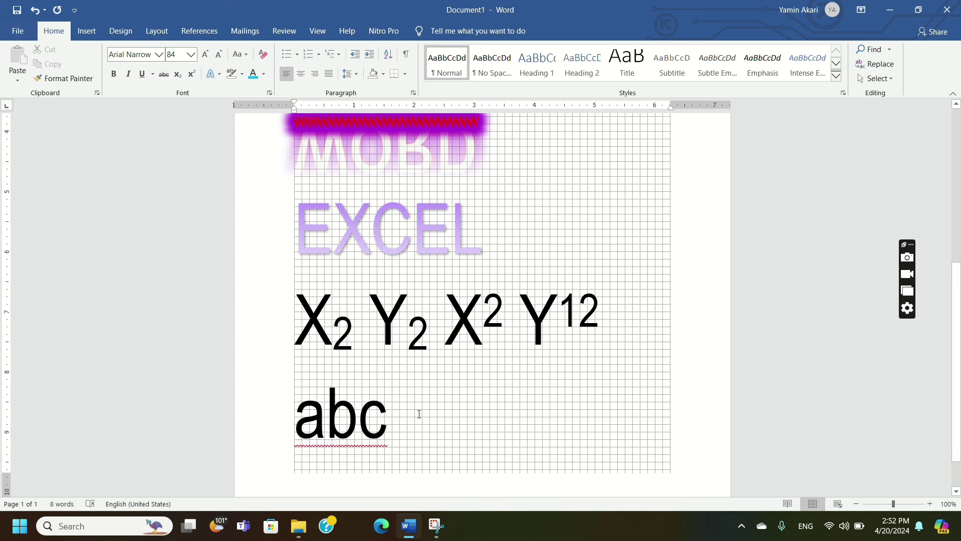
{"action": "key", "text": "space"}
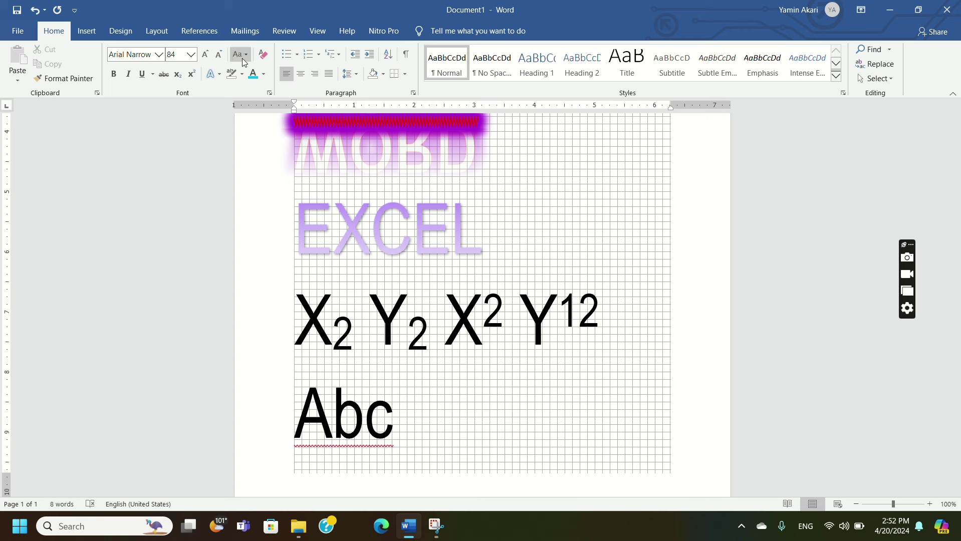
Cycle the word Abc through uppercase, lowercase and Sentence case.
{"action": "left_click", "coordinate": [257, 416]}
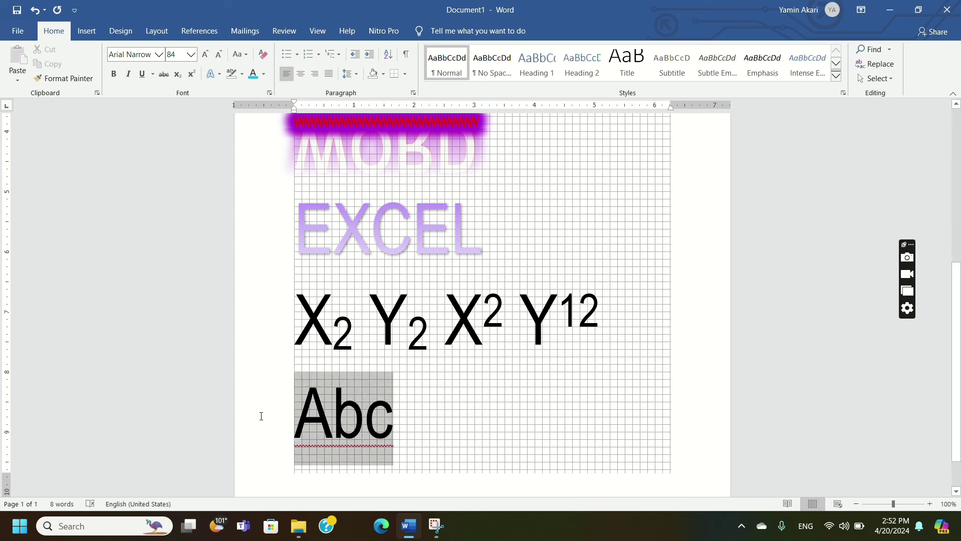
{"action": "left_click", "coordinate": [244, 56]}
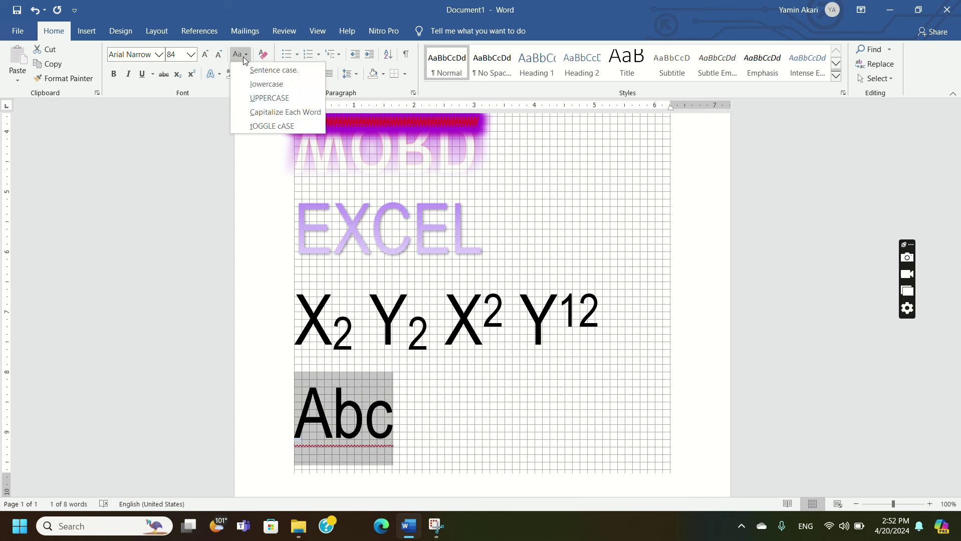
{"action": "left_click", "coordinate": [255, 98]}
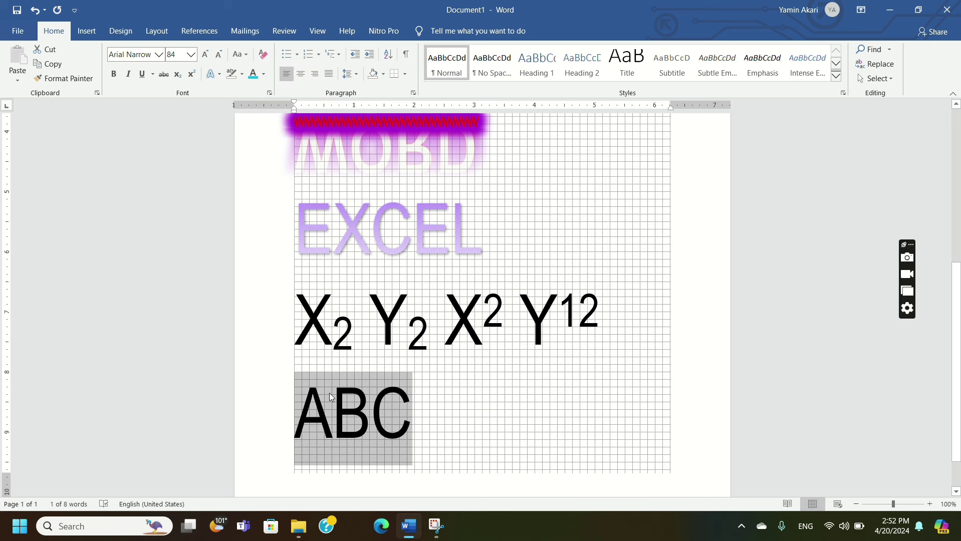
{"action": "left_click", "coordinate": [244, 57]}
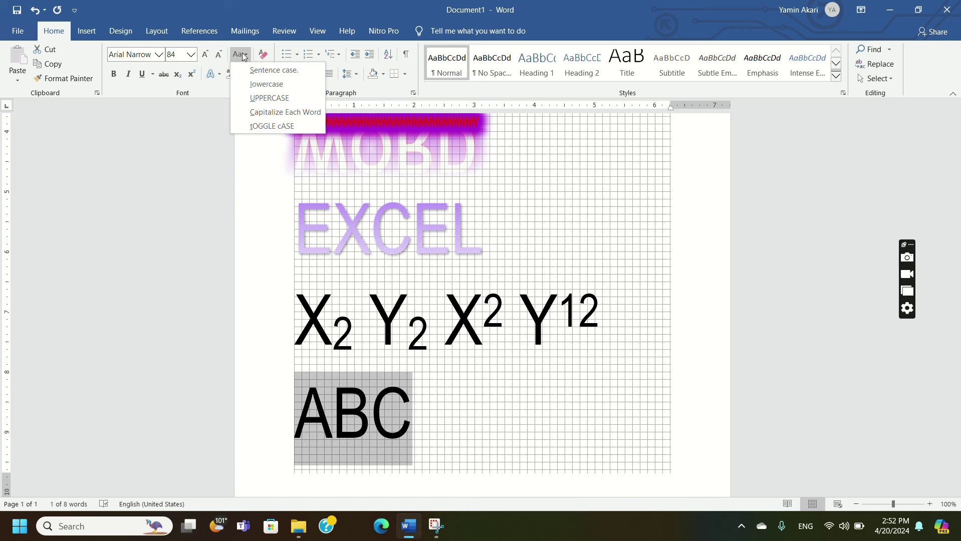
{"action": "left_click", "coordinate": [261, 85]}
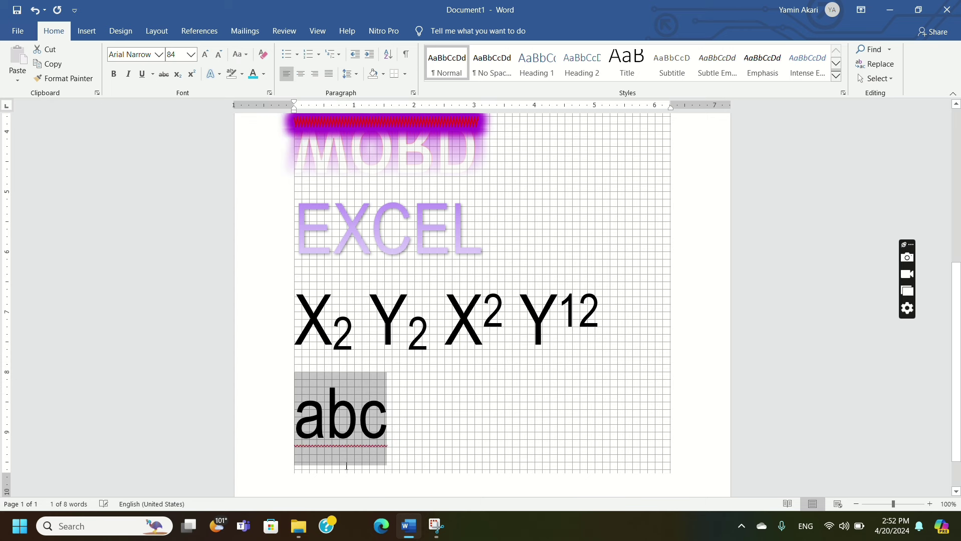
{"action": "left_click", "coordinate": [245, 55]}
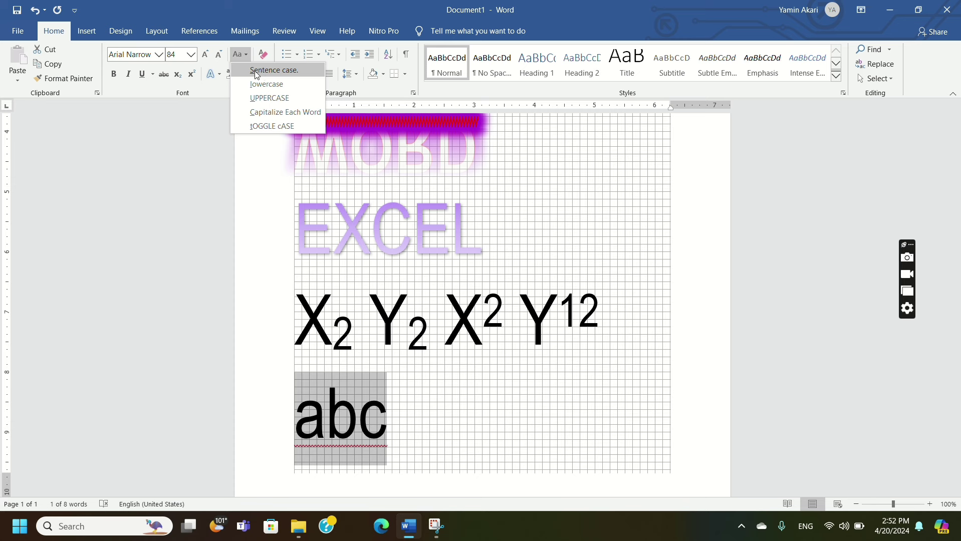
{"action": "left_click", "coordinate": [302, 73]}
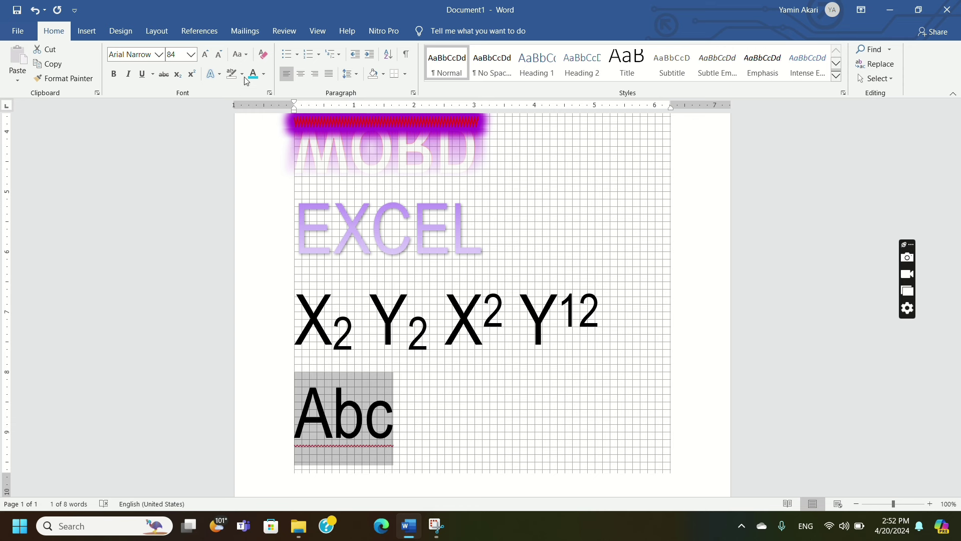
Apply tOGGLE cASE, then lowercase so the word reads abc, and reselect the line.
{"action": "left_click", "coordinate": [246, 59]}
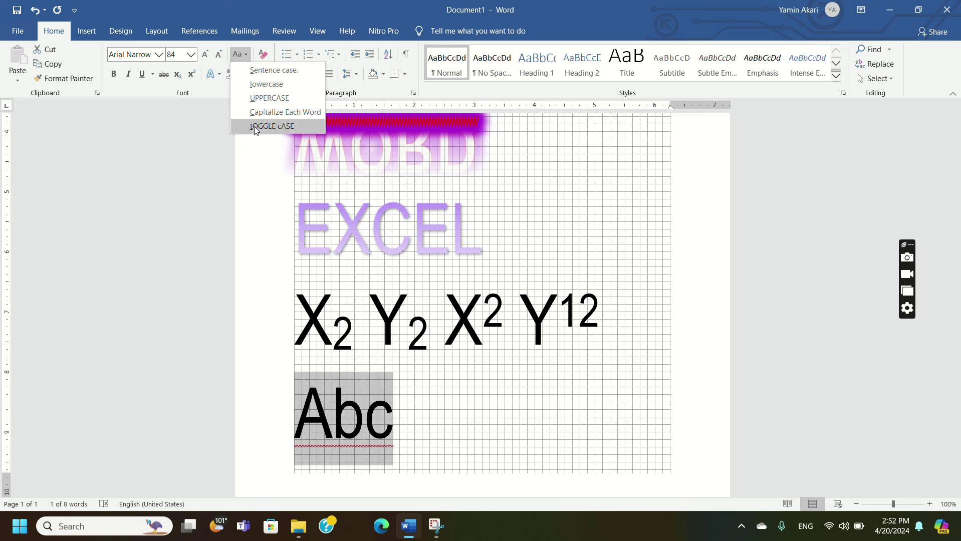
{"action": "left_click", "coordinate": [282, 126]}
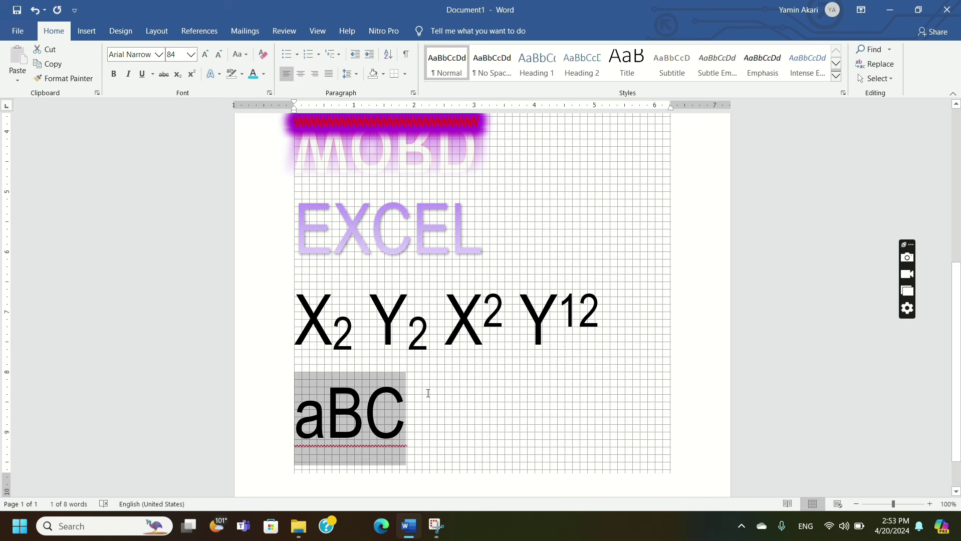
{"action": "left_click", "coordinate": [245, 54]}
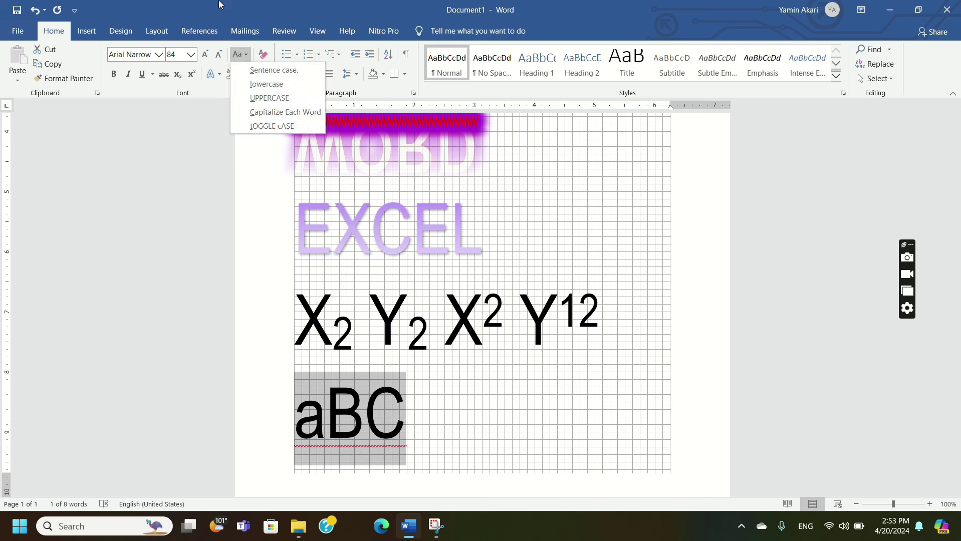
{"action": "left_click", "coordinate": [267, 84]}
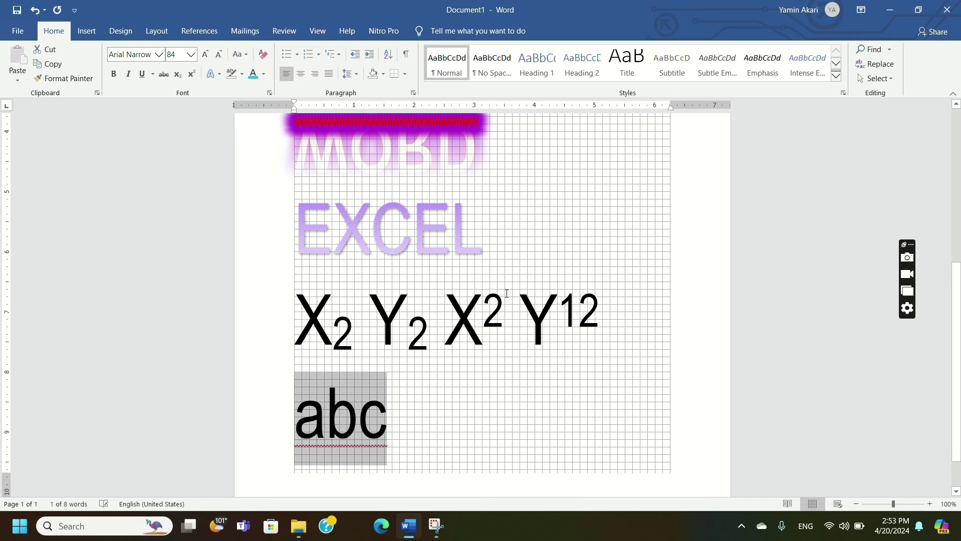
{"action": "left_click", "coordinate": [441, 406]}
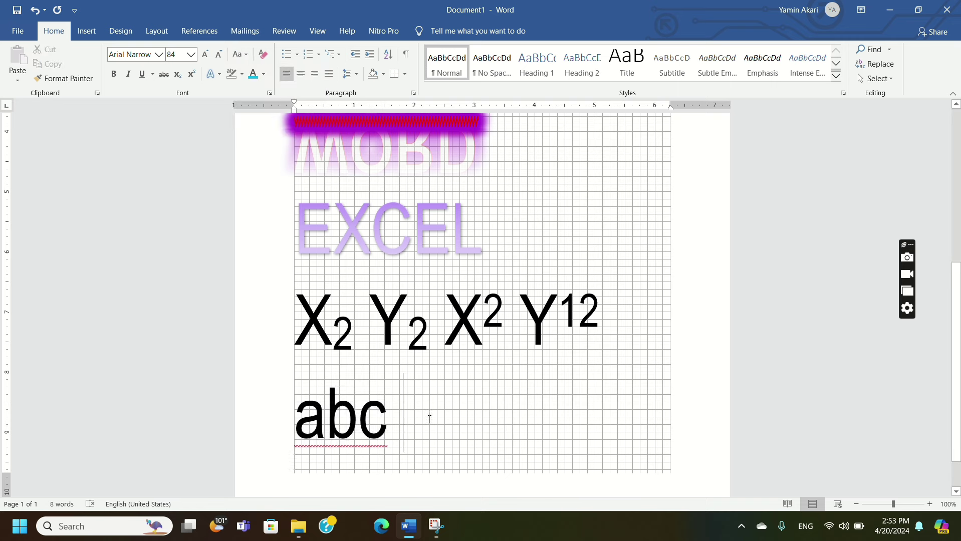
{"action": "triple_click", "coordinate": [399, 435]}
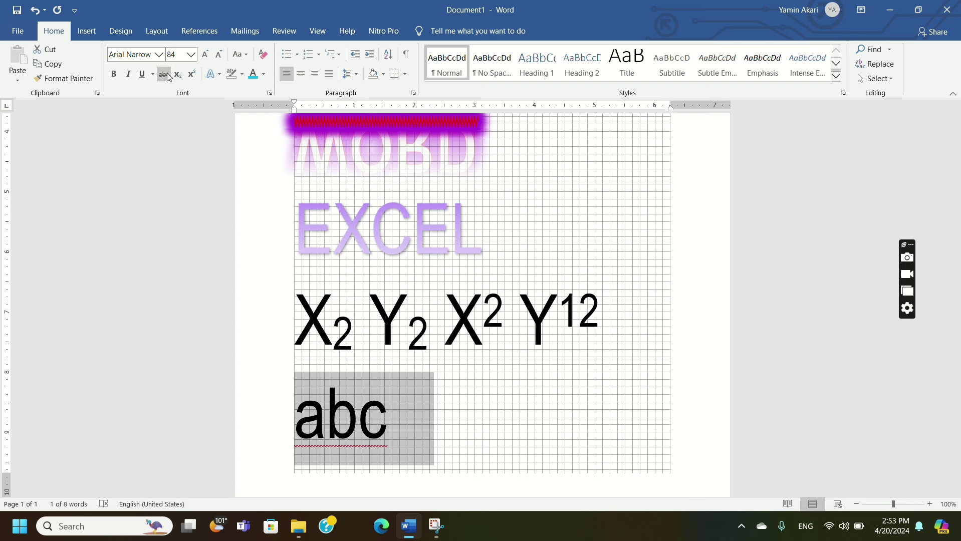
{"action": "left_click", "coordinate": [157, 56]}
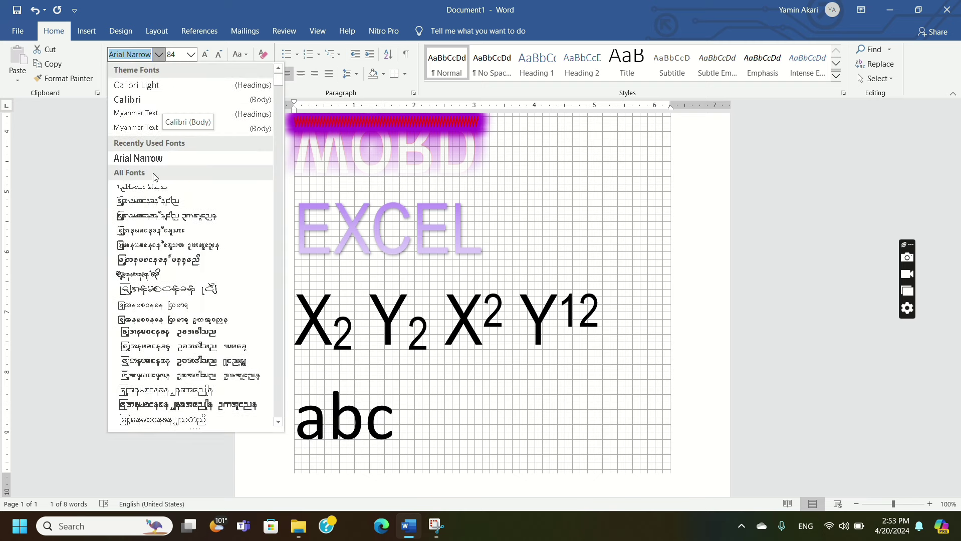
Try CommercialScript BT on abc, then set it in Vladimir Script instead.
{"action": "scroll", "coordinate": [191, 187], "scroll_direction": "down", "scroll_amount": 2}
{"action": "scroll", "coordinate": [207, 303], "scroll_direction": "down", "scroll_amount": 10}
{"action": "scroll", "coordinate": [211, 327], "scroll_direction": "down", "scroll_amount": 3}
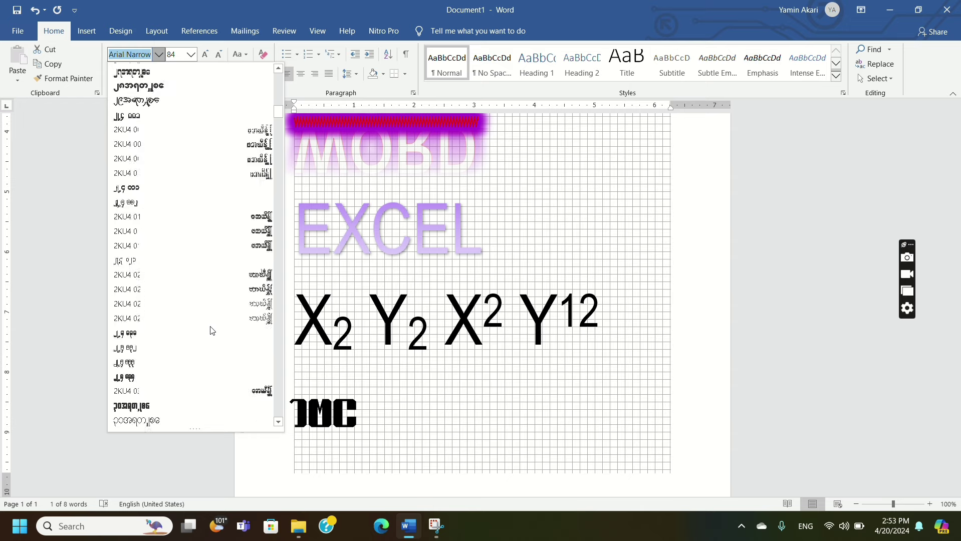
{"action": "scroll", "coordinate": [210, 328], "scroll_direction": "down", "scroll_amount": 3}
{"action": "scroll", "coordinate": [211, 332], "scroll_direction": "down", "scroll_amount": 3}
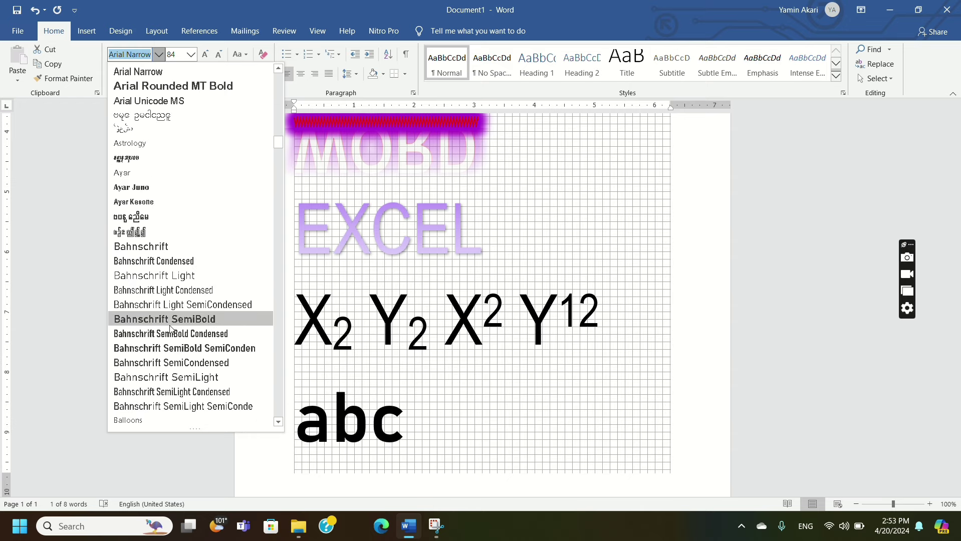
{"action": "scroll", "coordinate": [161, 301], "scroll_direction": "down", "scroll_amount": 4}
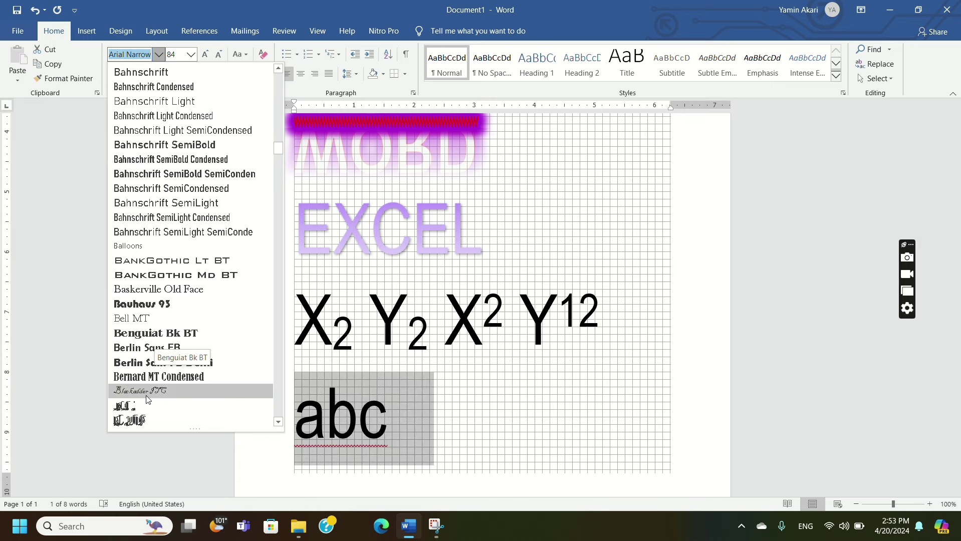
{"action": "scroll", "coordinate": [166, 353], "scroll_direction": "down", "scroll_amount": 5}
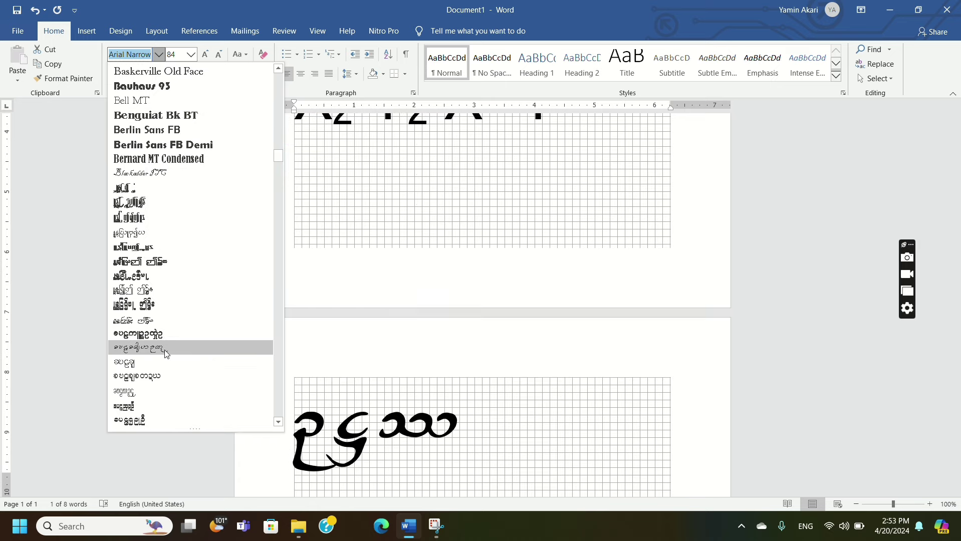
{"action": "scroll", "coordinate": [165, 349], "scroll_direction": "down", "scroll_amount": 3}
{"action": "scroll", "coordinate": [155, 333], "scroll_direction": "down", "scroll_amount": 2}
{"action": "scroll", "coordinate": [145, 317], "scroll_direction": "down", "scroll_amount": 2}
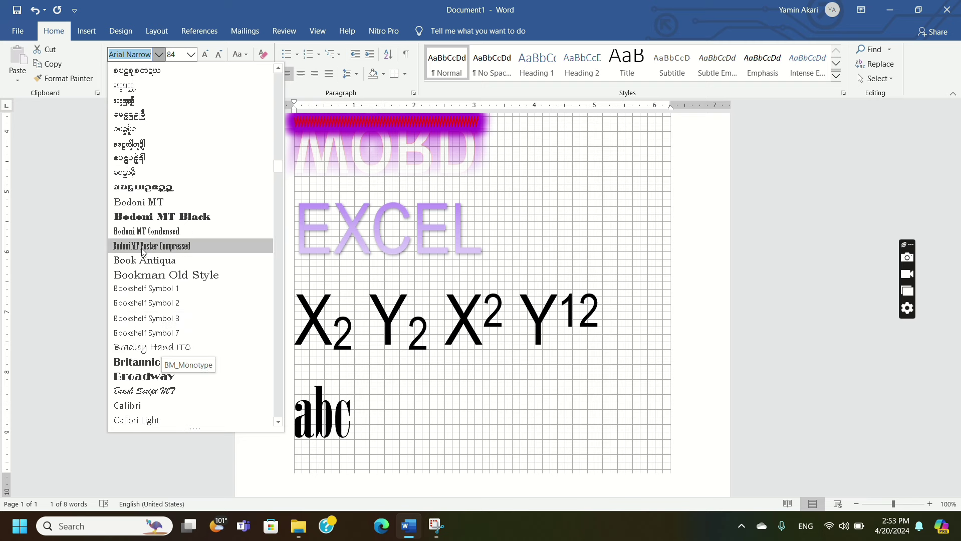
{"action": "scroll", "coordinate": [142, 252], "scroll_direction": "down", "scroll_amount": 7}
{"action": "scroll", "coordinate": [141, 251], "scroll_direction": "down", "scroll_amount": 5}
{"action": "scroll", "coordinate": [142, 252], "scroll_direction": "down", "scroll_amount": 10}
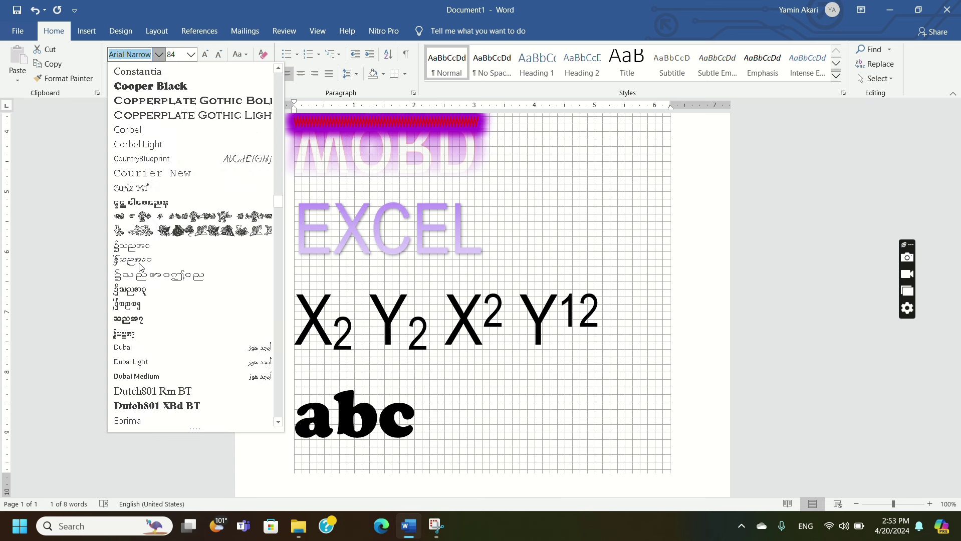
{"action": "scroll", "coordinate": [140, 266], "scroll_direction": "up", "scroll_amount": 2}
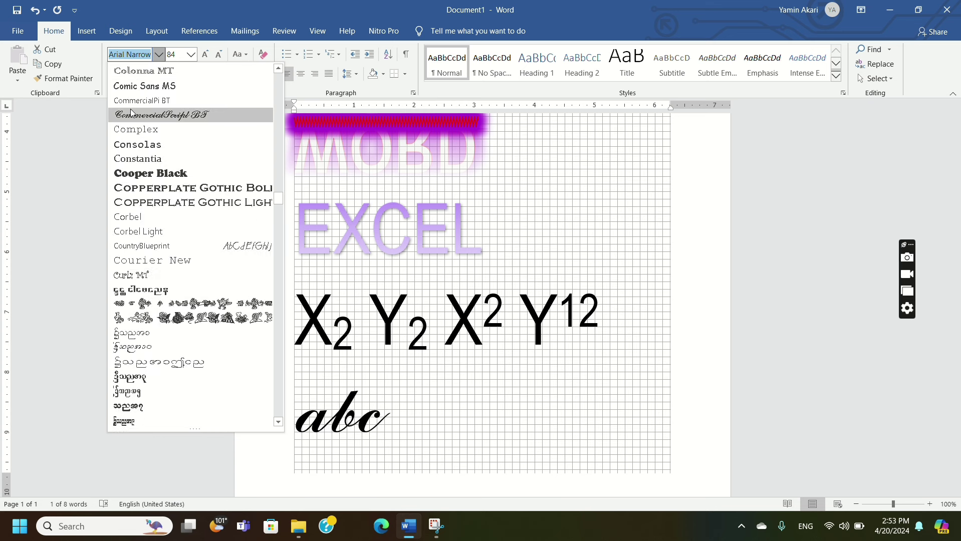
{"action": "left_click", "coordinate": [131, 114]}
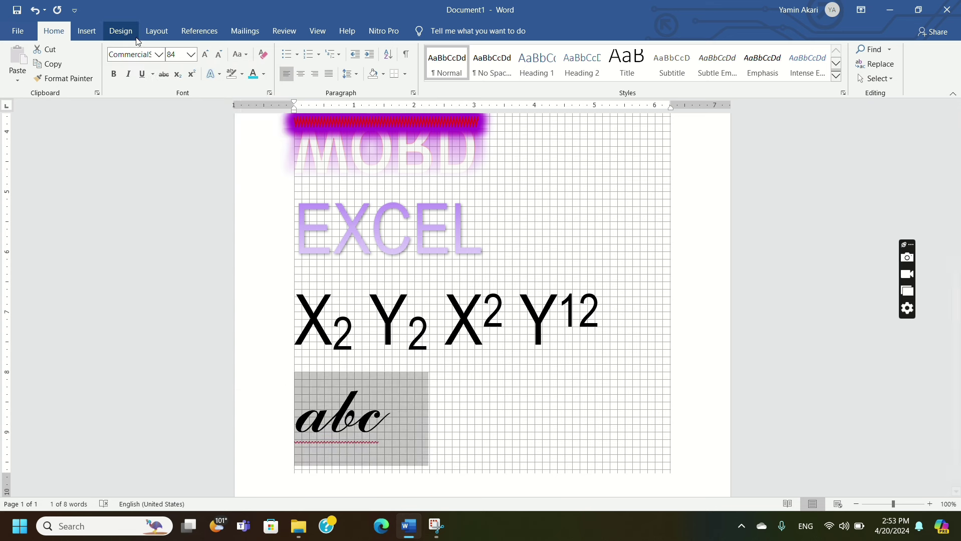
{"action": "left_click", "coordinate": [159, 55]}
{"action": "scroll", "coordinate": [191, 257], "scroll_direction": "down", "scroll_amount": 10}
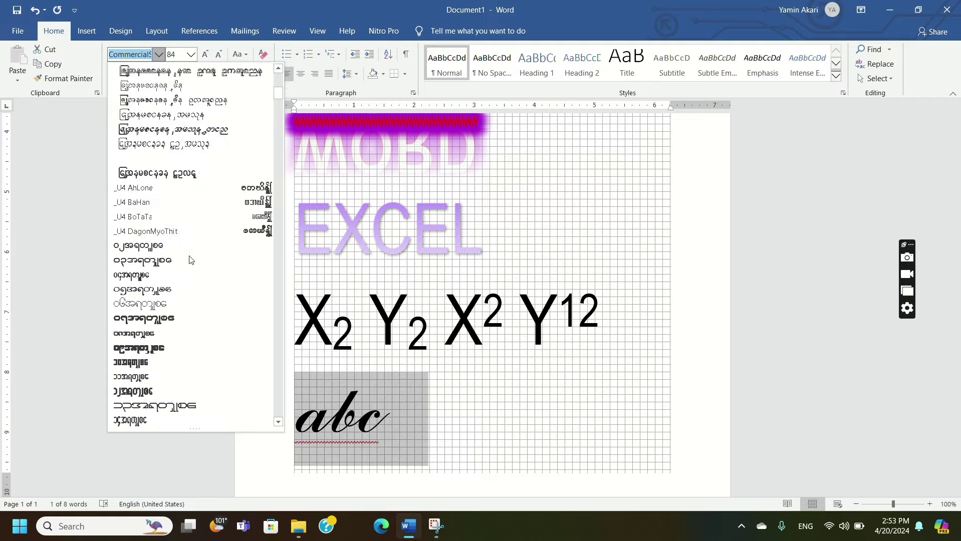
{"action": "left_click_drag", "start_coordinate": [279, 109], "coordinate": [274, 426]}
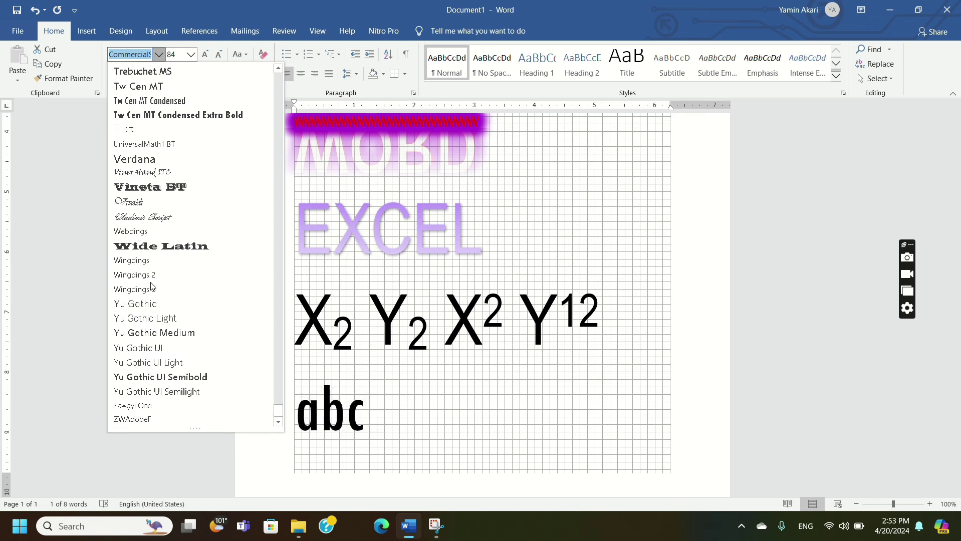
{"action": "left_click", "coordinate": [133, 217]}
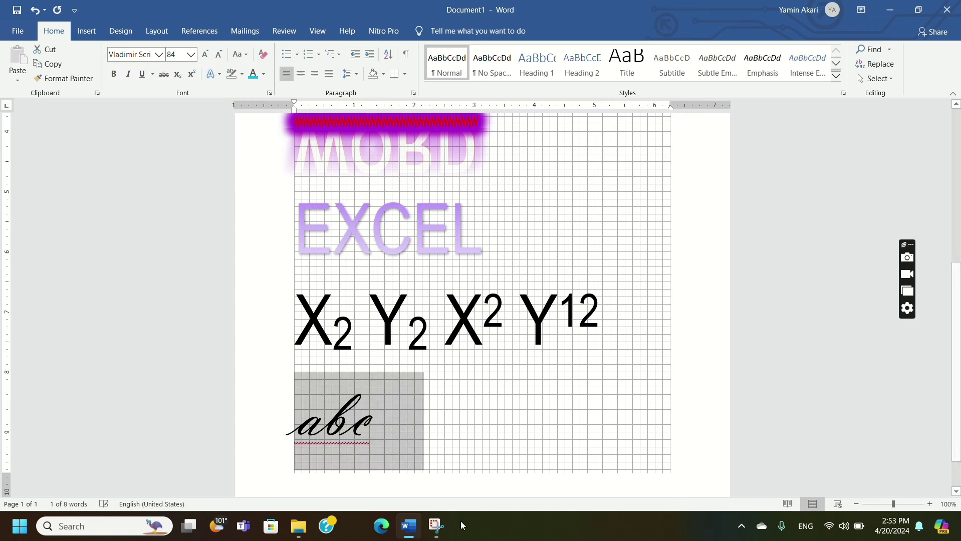
Set abc to 72 pt, then change its font size to 90 pt.
{"action": "left_click", "coordinate": [190, 55]}
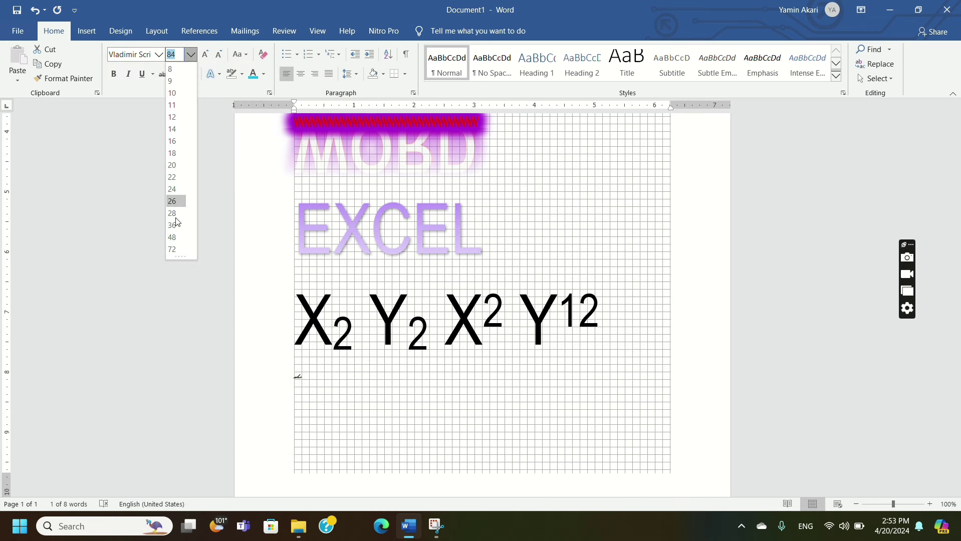
{"action": "left_click", "coordinate": [175, 249]}
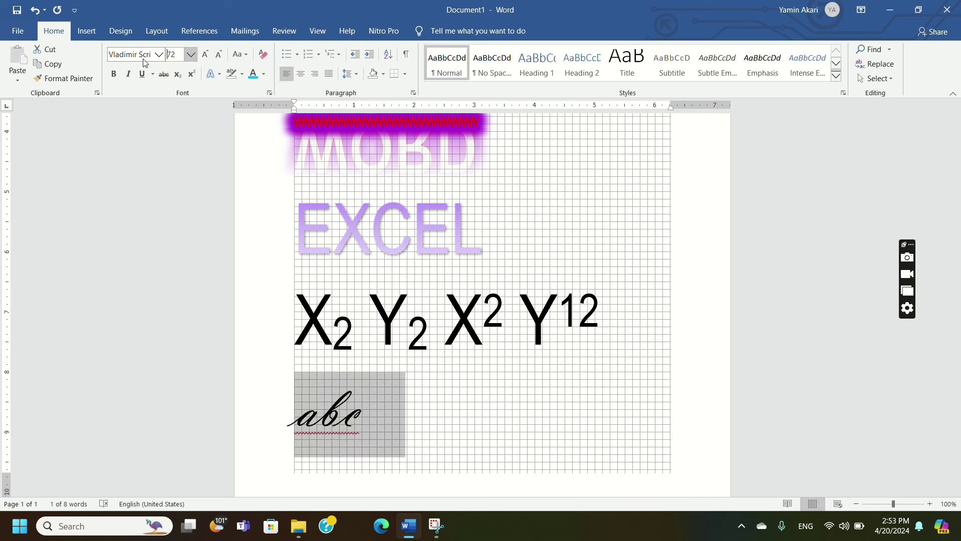
{"action": "left_click", "coordinate": [179, 58]}
{"action": "type", "text": "90"}
{"action": "key", "text": "Return"}
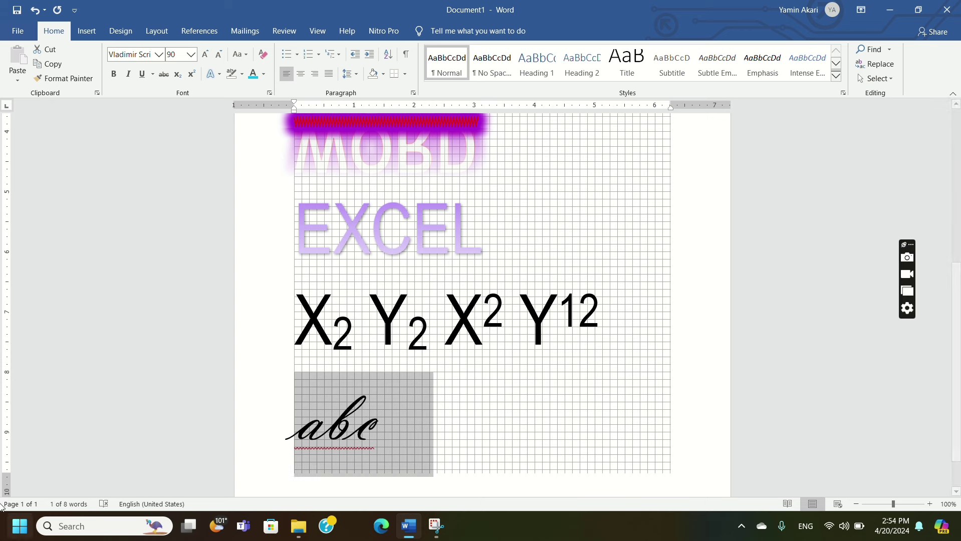
{"action": "left_click", "coordinate": [391, 428]}
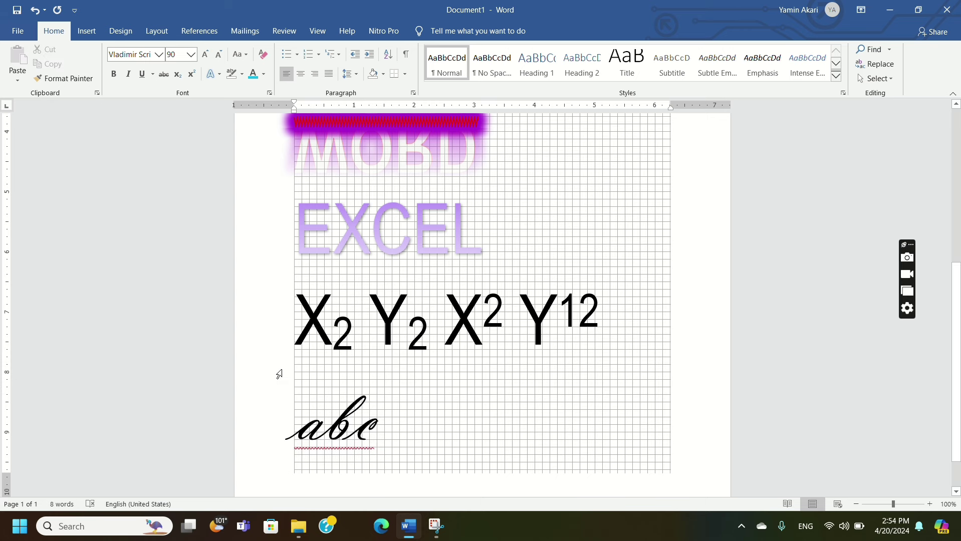
{"action": "scroll", "coordinate": [572, 399], "scroll_direction": "up", "scroll_amount": 6}
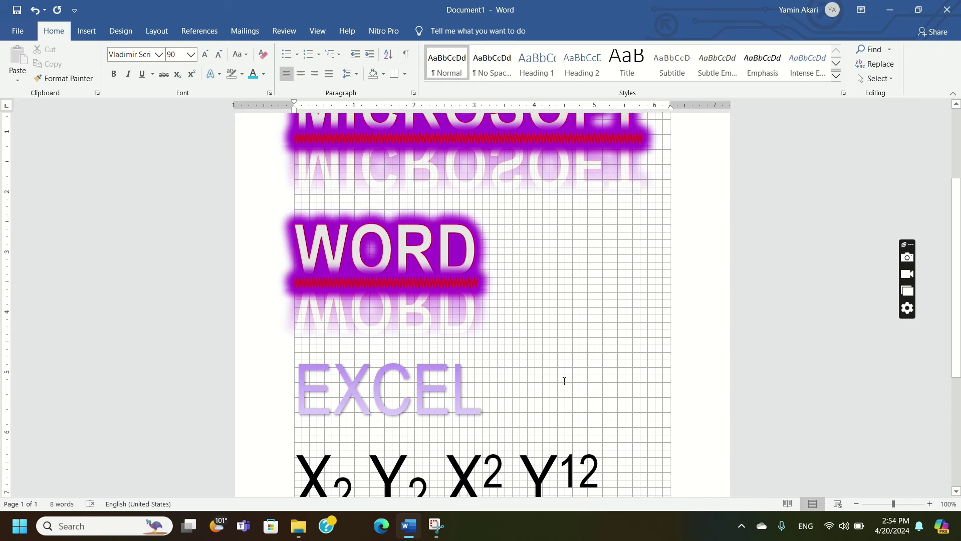
{"action": "scroll", "coordinate": [566, 381], "scroll_direction": "down", "scroll_amount": 8}
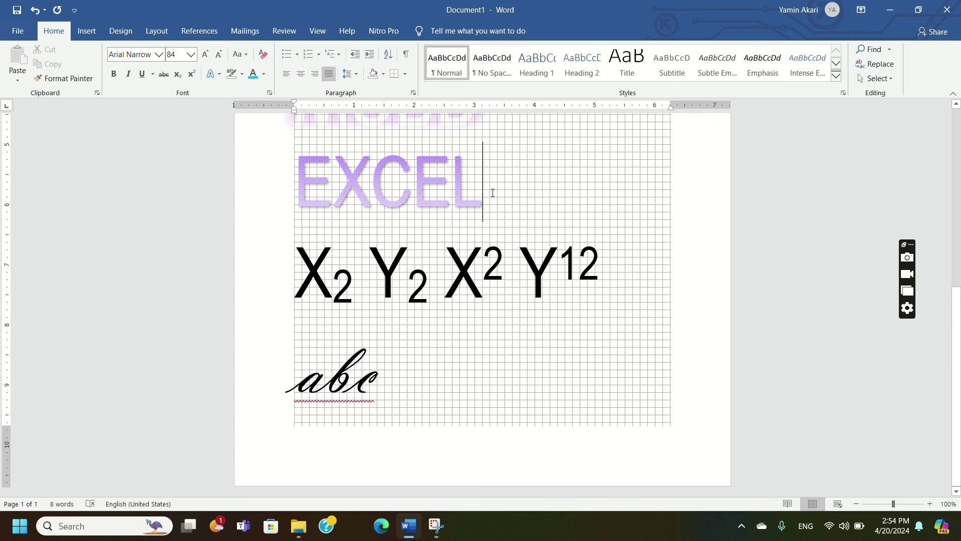
Copy the purple EXCEL word and place the cursor after abc to paste it.
{"action": "left_click_drag", "start_coordinate": [484, 190], "coordinate": [274, 181]}
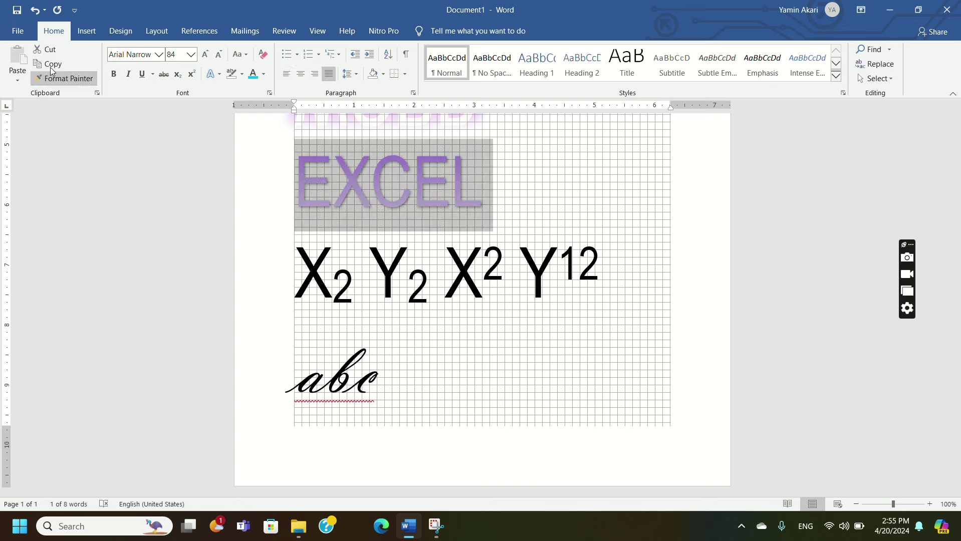
{"action": "left_click", "coordinate": [564, 197]}
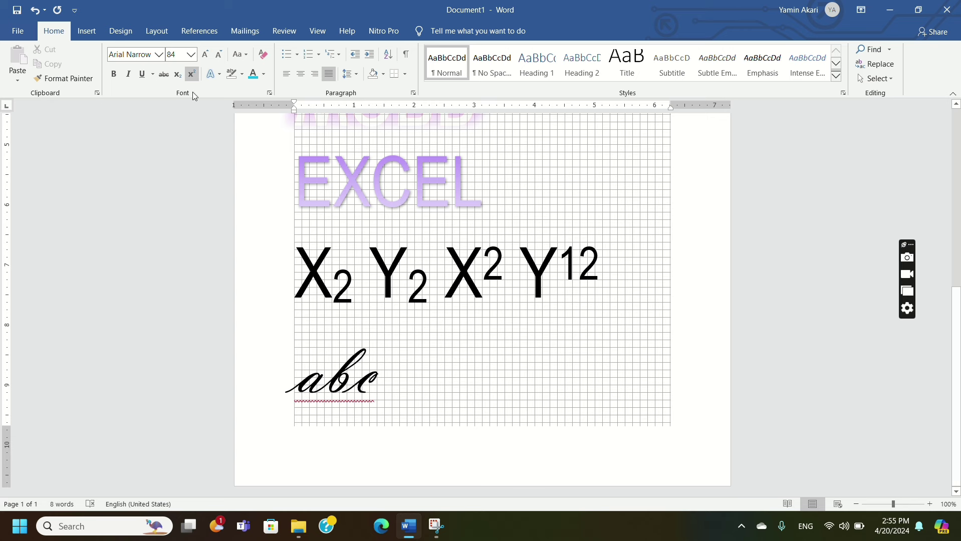
{"action": "left_click", "coordinate": [484, 185]}
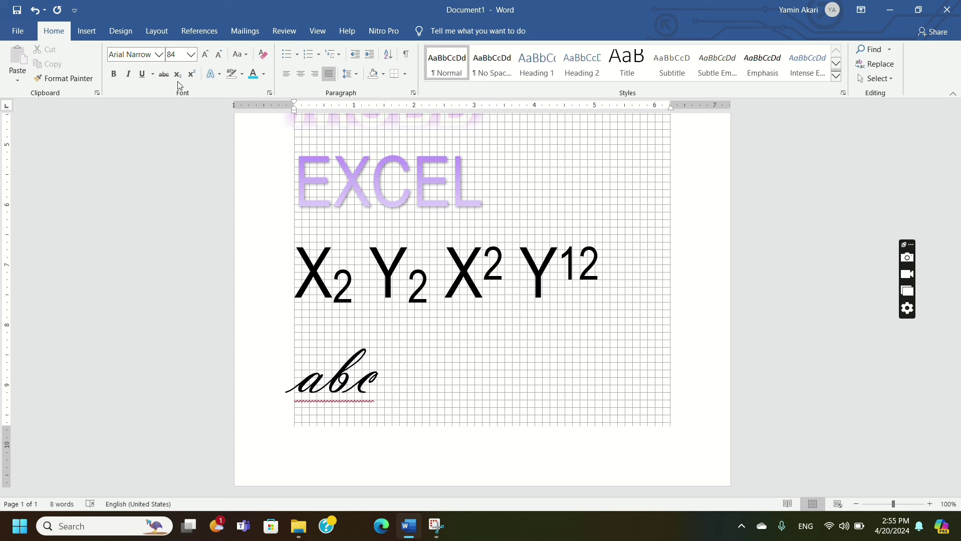
{"action": "double_click", "coordinate": [304, 182]}
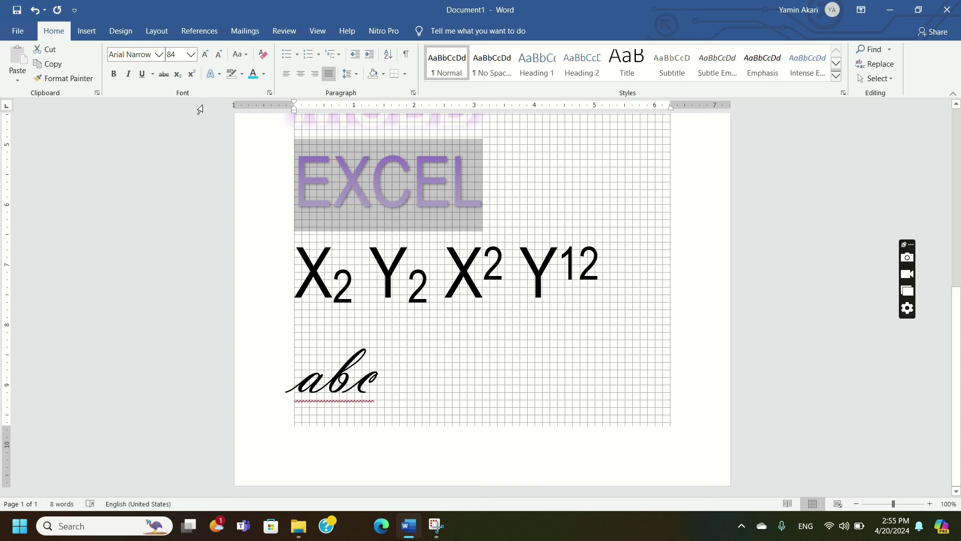
{"action": "left_click", "coordinate": [424, 342]}
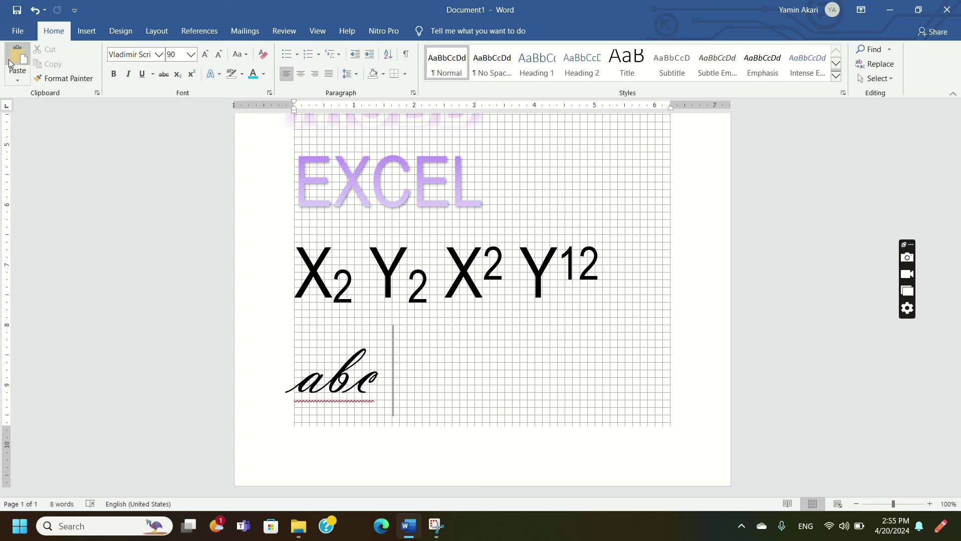
{"action": "left_click", "coordinate": [22, 81]}
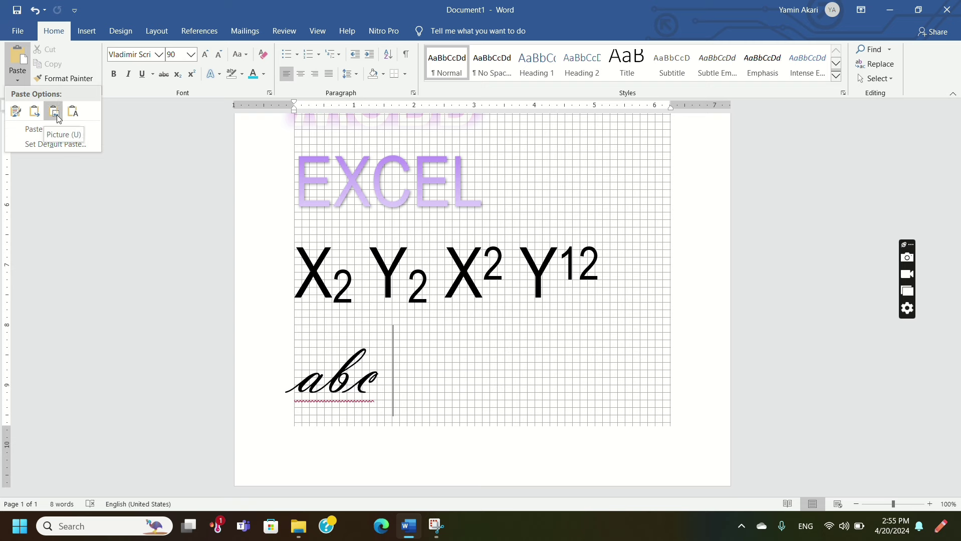
Paste EXCEL after abc, then switch it to Merge Formatting to match abc's script.
{"action": "left_click", "coordinate": [15, 113]}
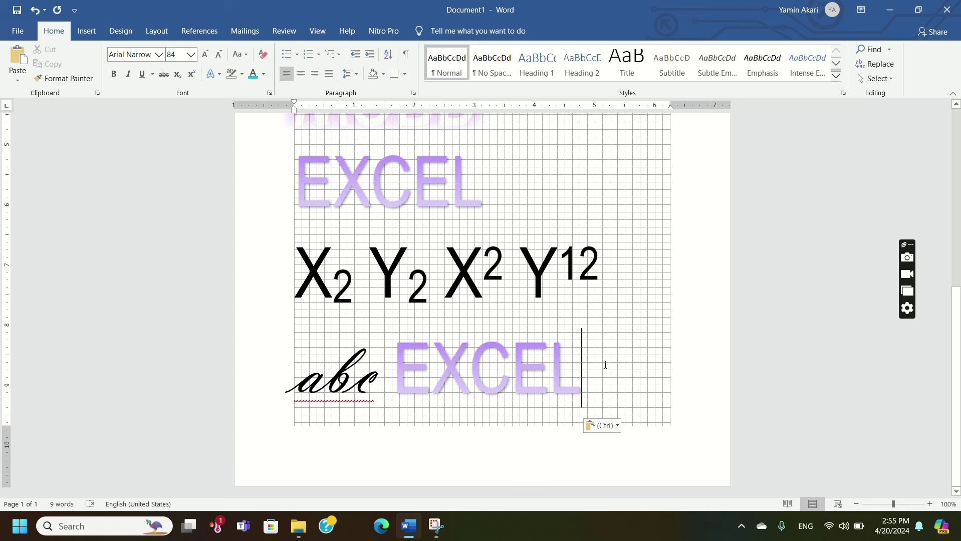
{"action": "left_click_drag", "start_coordinate": [587, 365], "coordinate": [391, 346]}
{"action": "key", "text": "super+c"}
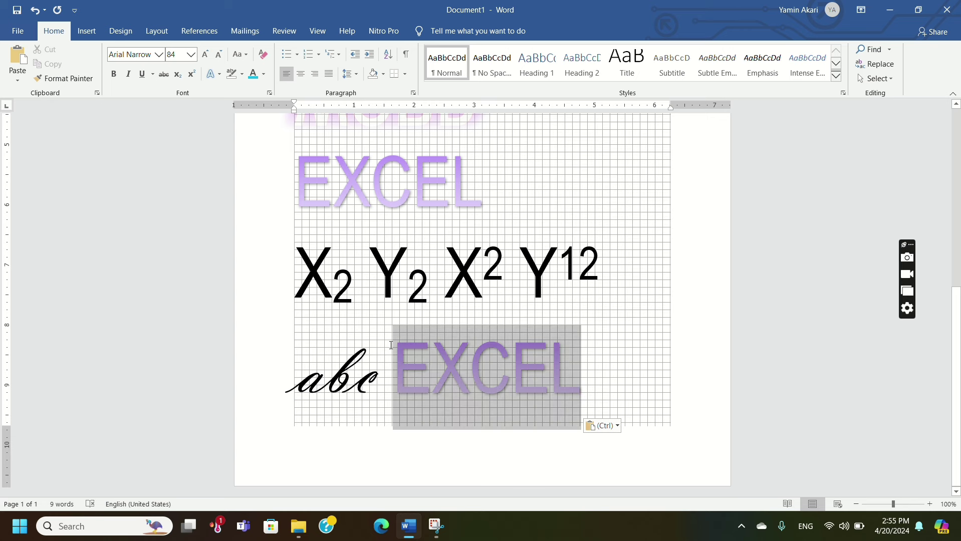
{"action": "left_click", "coordinate": [612, 432]}
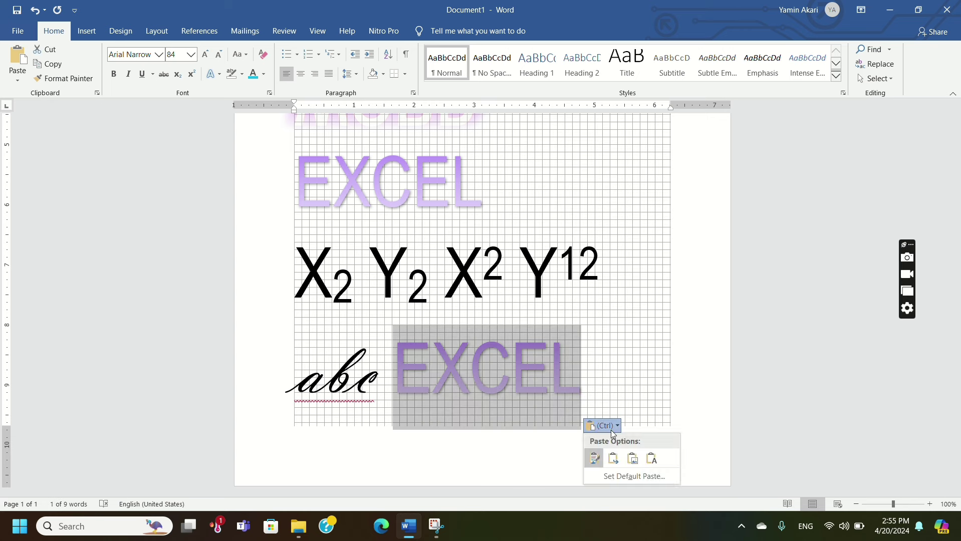
{"action": "left_click", "coordinate": [611, 427]}
{"action": "left_click", "coordinate": [611, 427]}
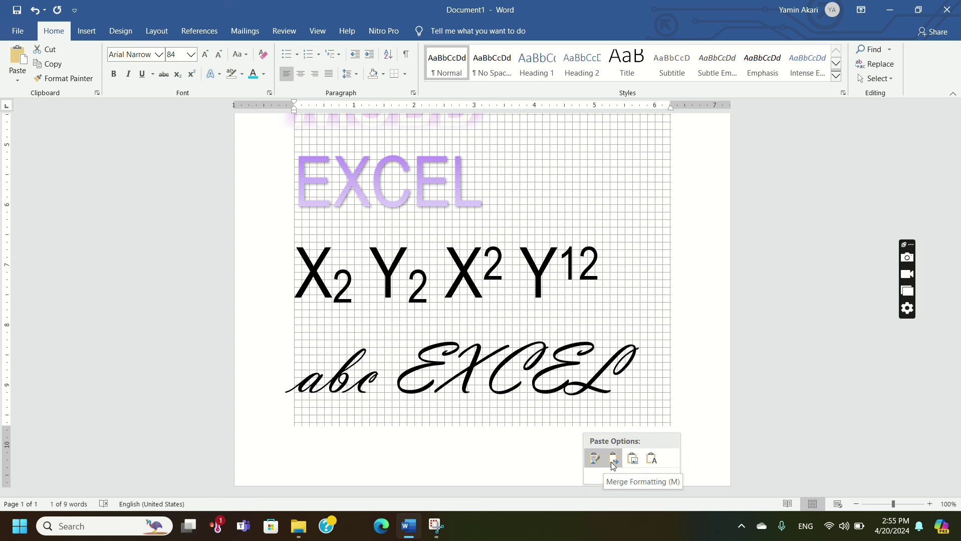
{"action": "left_click", "coordinate": [612, 459]}
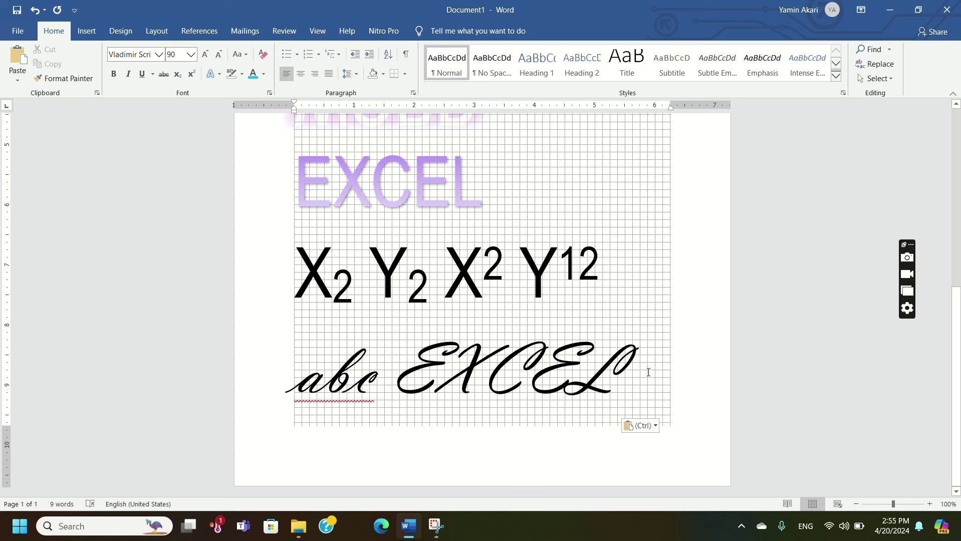
{"action": "left_click_drag", "start_coordinate": [649, 373], "coordinate": [394, 374]}
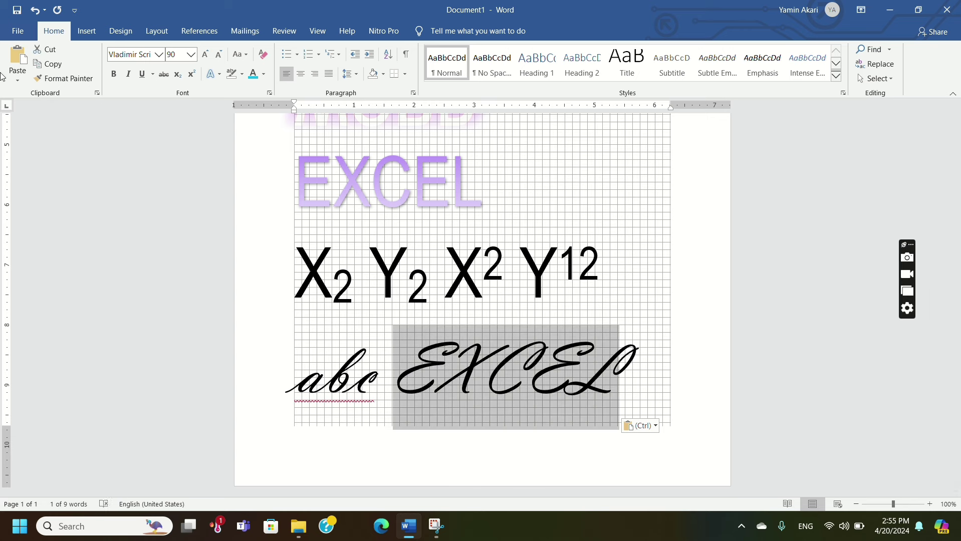
{"action": "left_click", "coordinate": [17, 76]}
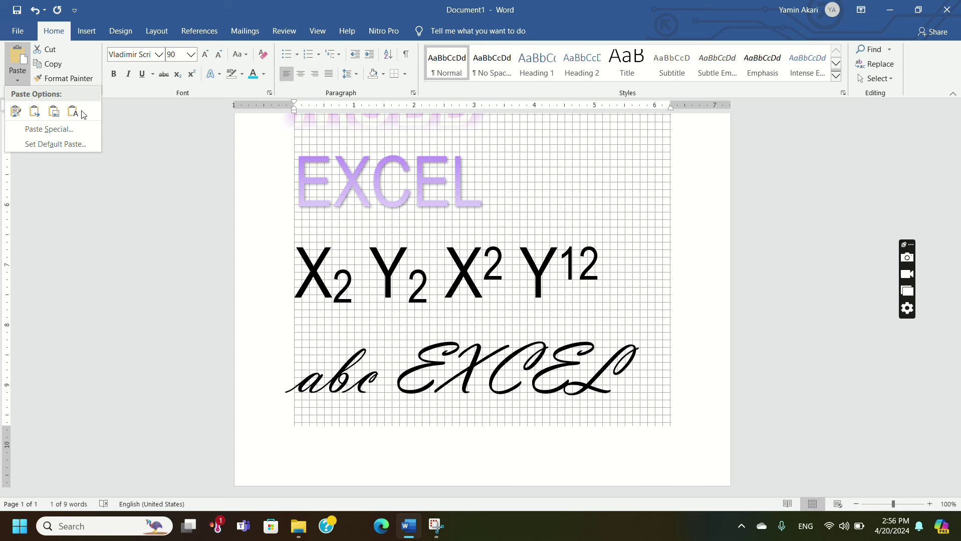
Re-paste the purple EXCEL and Format Painter abc's Vladimir Script style onto it.
{"action": "left_click", "coordinate": [15, 112]}
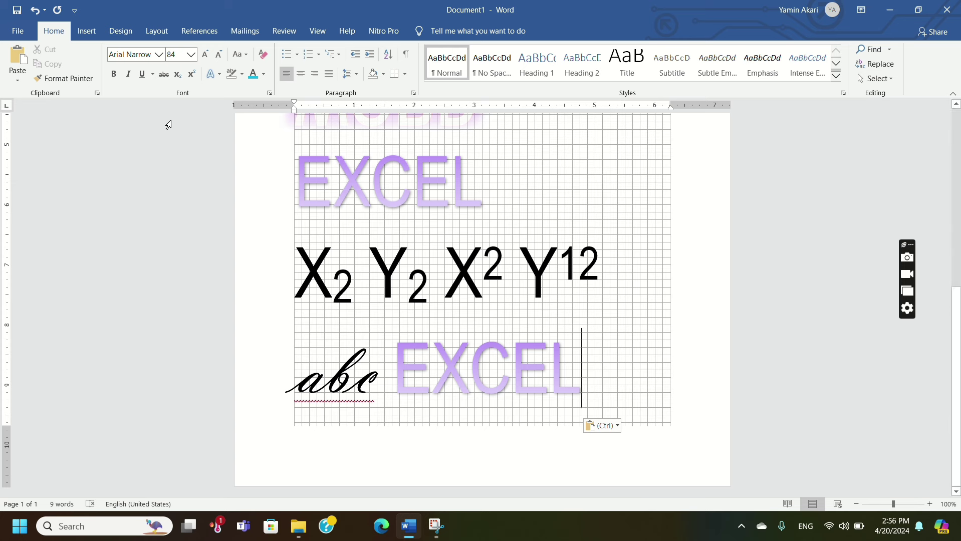
{"action": "left_click_drag", "start_coordinate": [581, 373], "coordinate": [283, 377]}
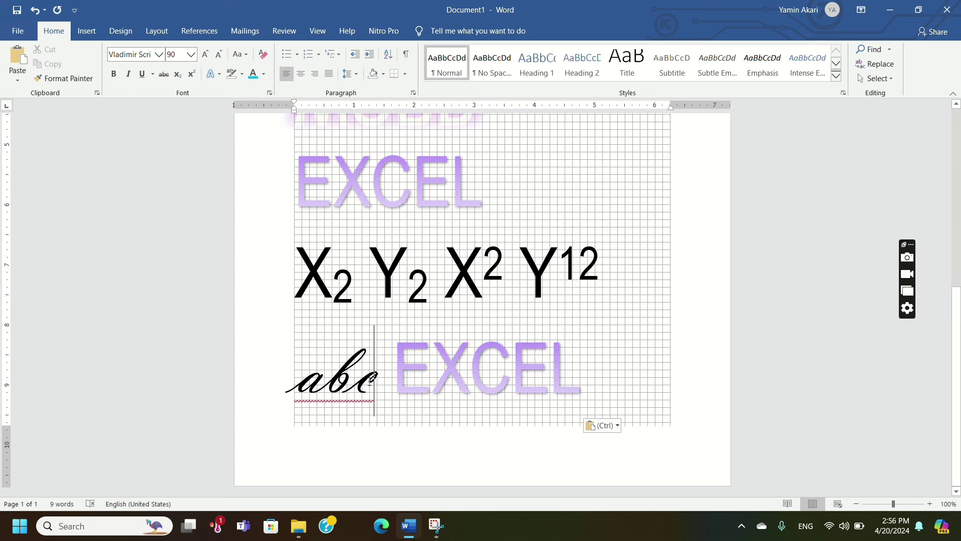
{"action": "left_click", "coordinate": [81, 79]}
{"action": "left_click", "coordinate": [503, 383]}
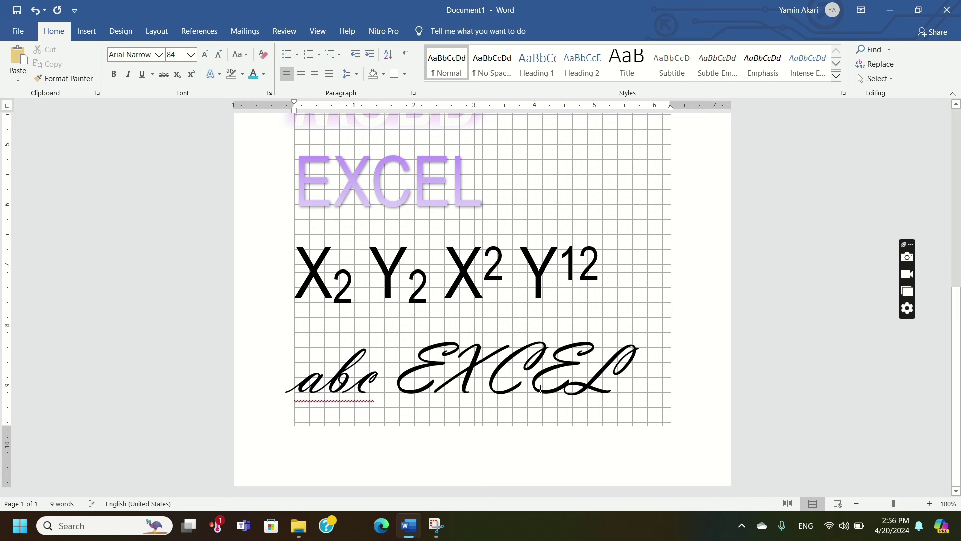
{"action": "left_click_drag", "start_coordinate": [622, 376], "coordinate": [376, 359]}
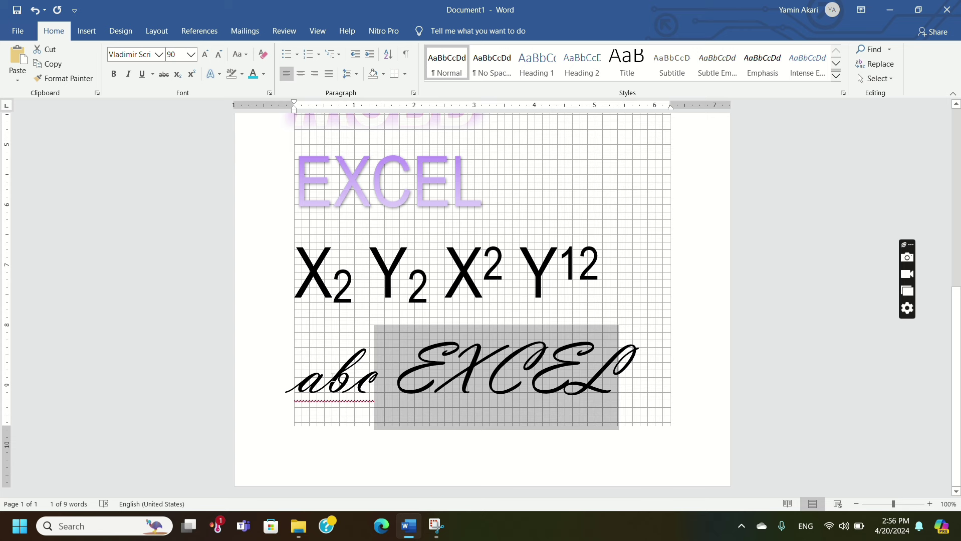
{"action": "left_click", "coordinate": [634, 376]}
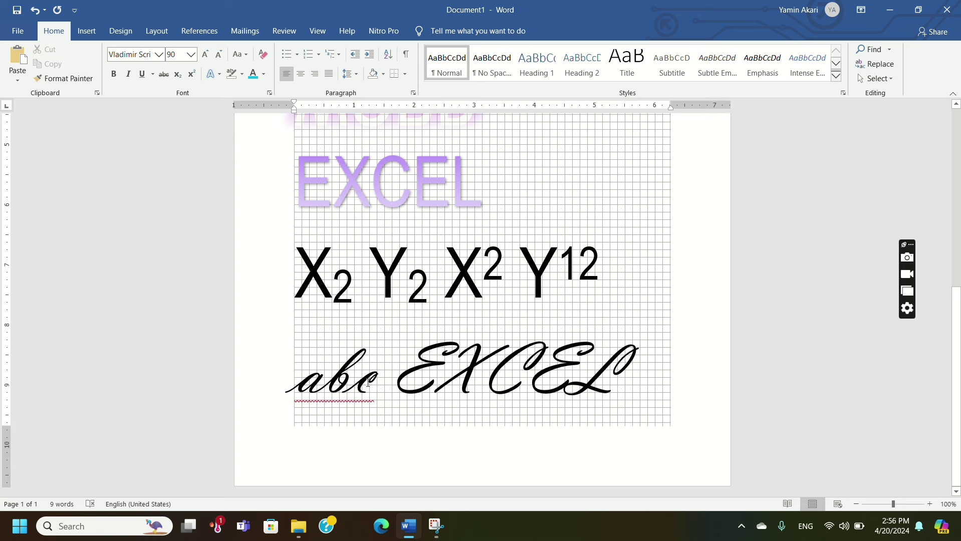
Select abc, the script EXCEL, and then the purple EXCEL line above.
{"action": "left_click_drag", "start_coordinate": [372, 383], "coordinate": [296, 381]}
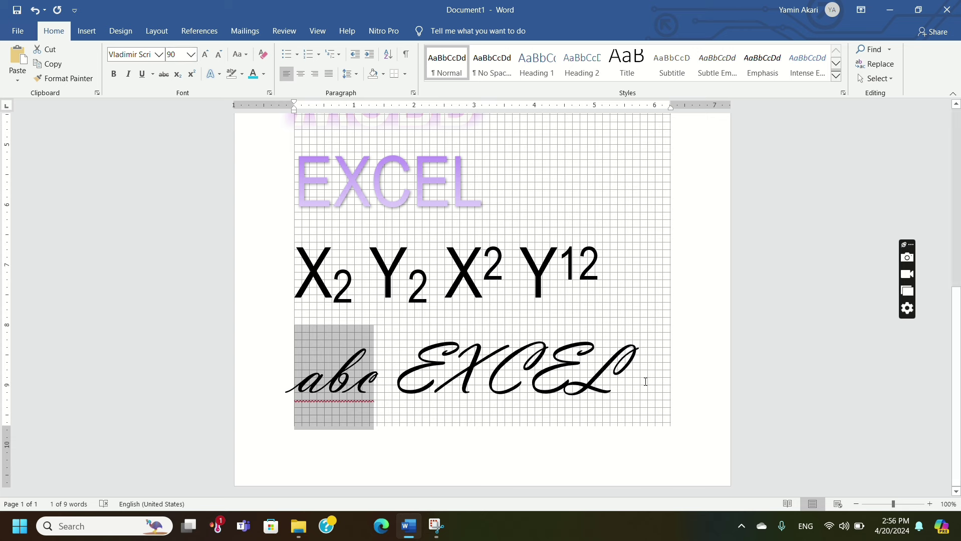
{"action": "left_click_drag", "start_coordinate": [649, 375], "coordinate": [447, 376]}
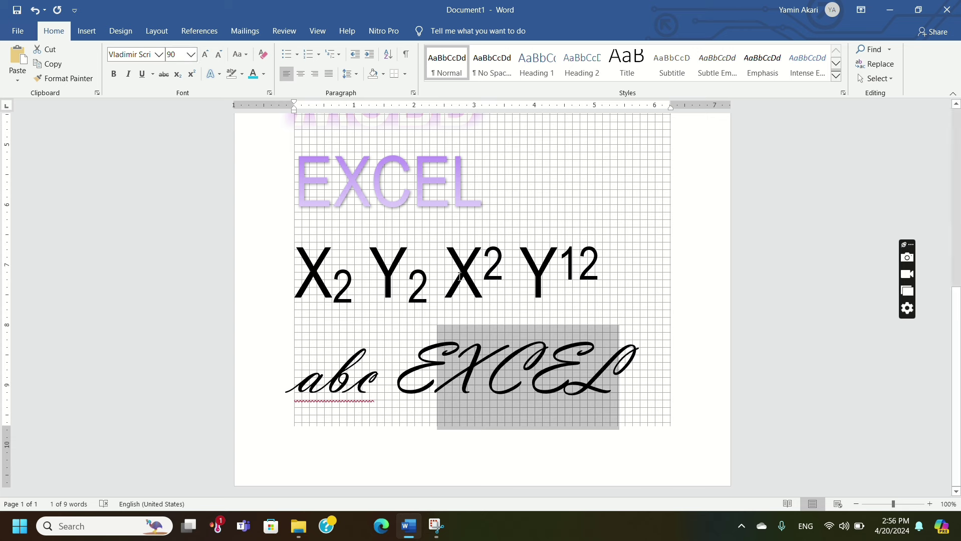
{"action": "left_click_drag", "start_coordinate": [481, 192], "coordinate": [347, 214]}
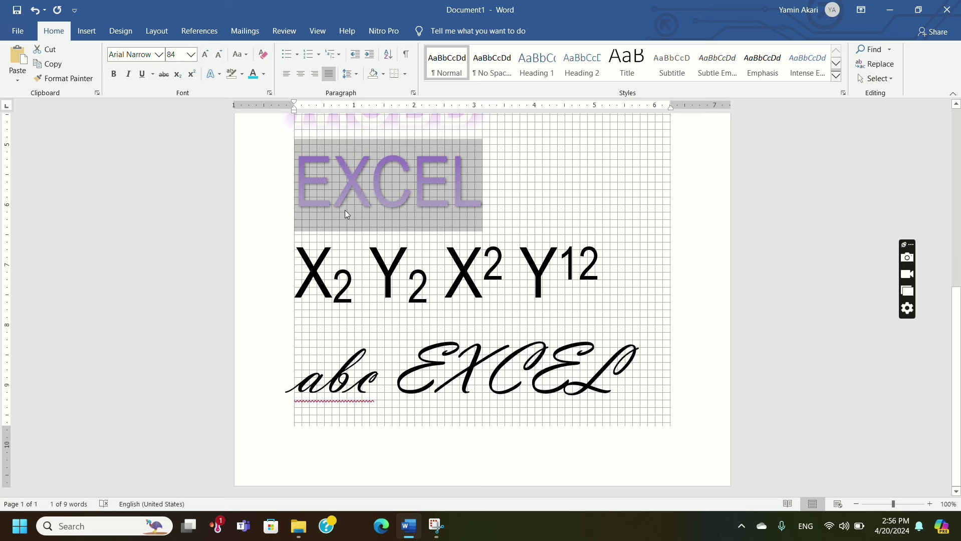
Paint the purple EXCEL line's gradient 84-pt Arial Narrow style onto the bottom-line abc.
{"action": "left_click", "coordinate": [63, 79]}
{"action": "left_click", "coordinate": [359, 395]}
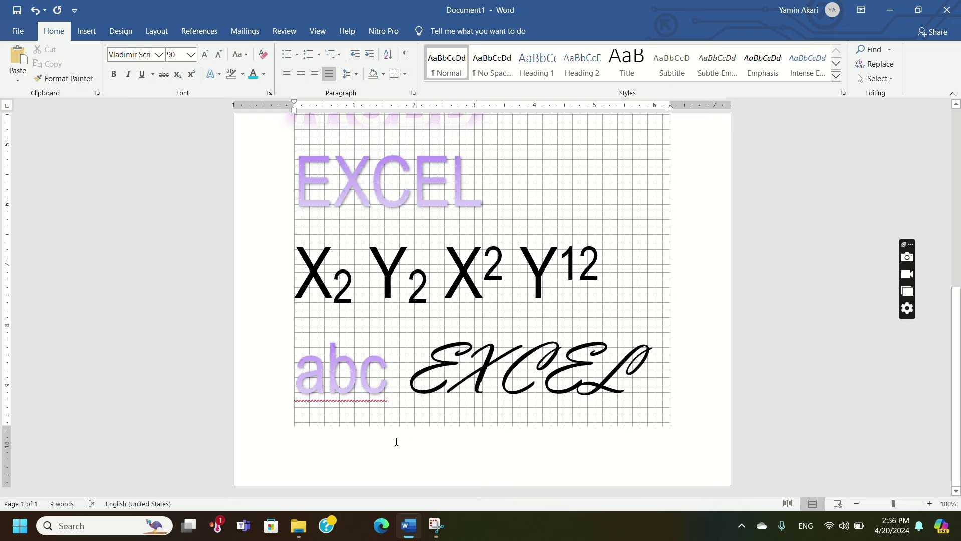
{"action": "left_click", "coordinate": [255, 167]}
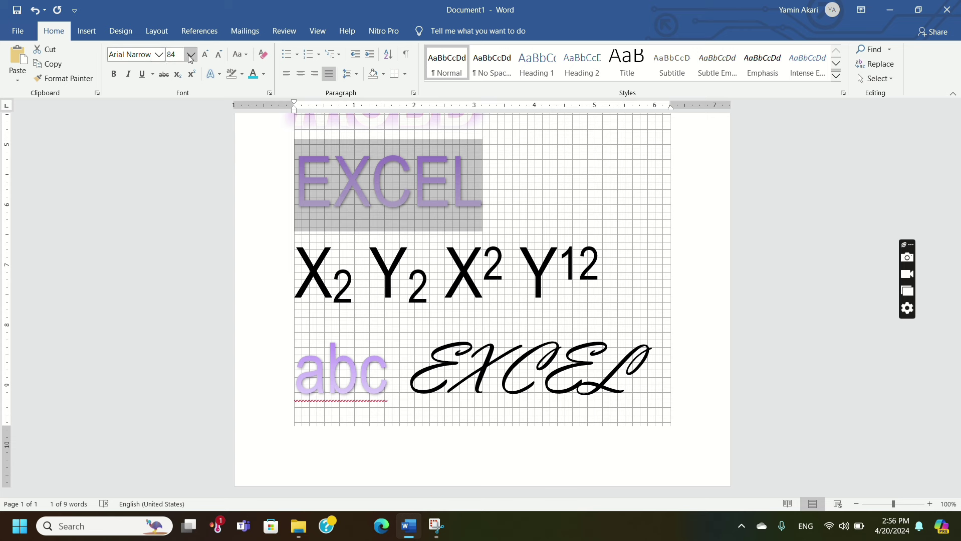
{"action": "left_click", "coordinate": [359, 371]}
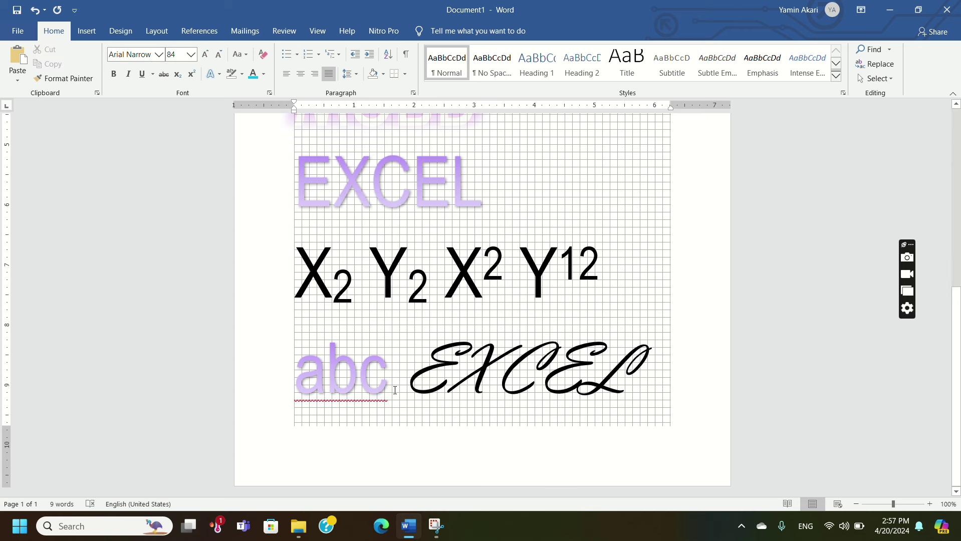
{"action": "left_click_drag", "start_coordinate": [393, 386], "coordinate": [268, 371]}
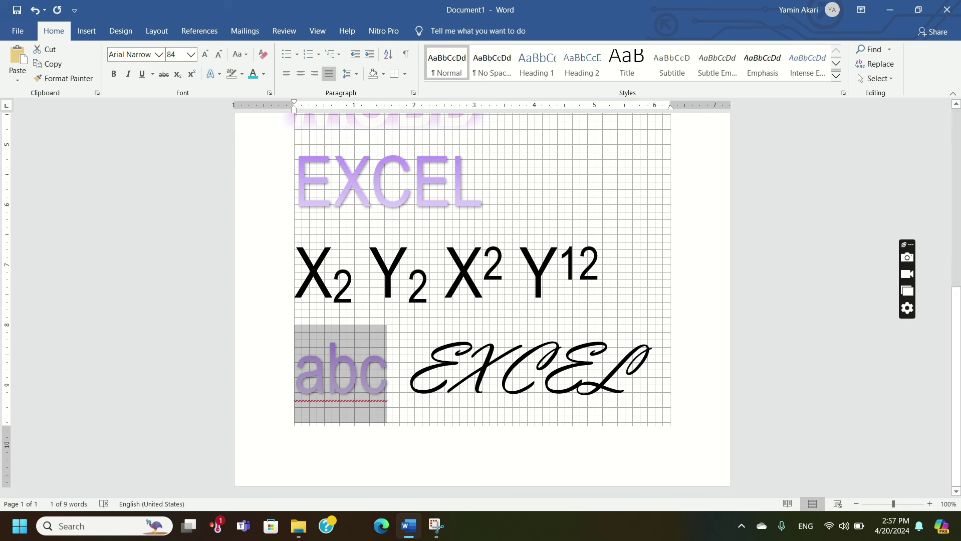
{"action": "left_click", "coordinate": [541, 370]}
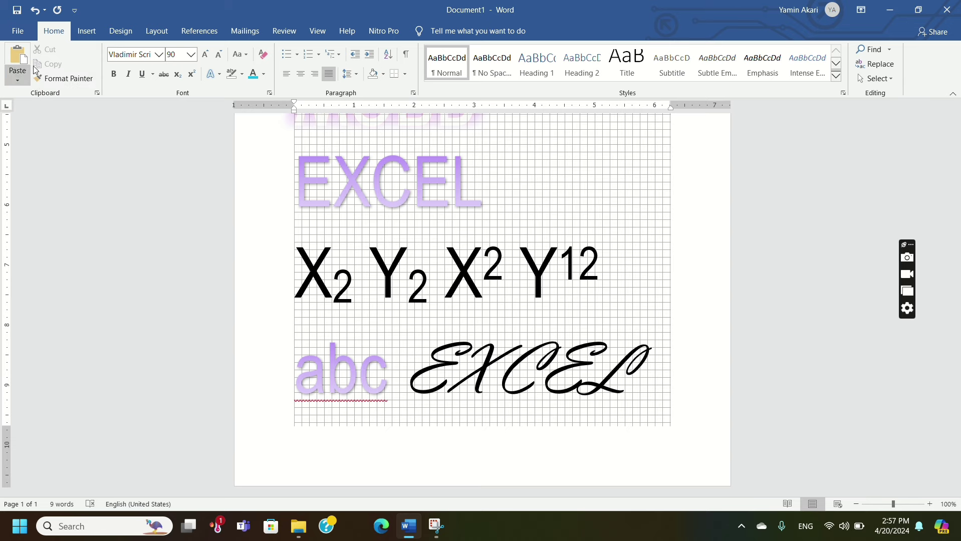
{"action": "scroll", "coordinate": [559, 311], "scroll_direction": "up", "scroll_amount": 5}
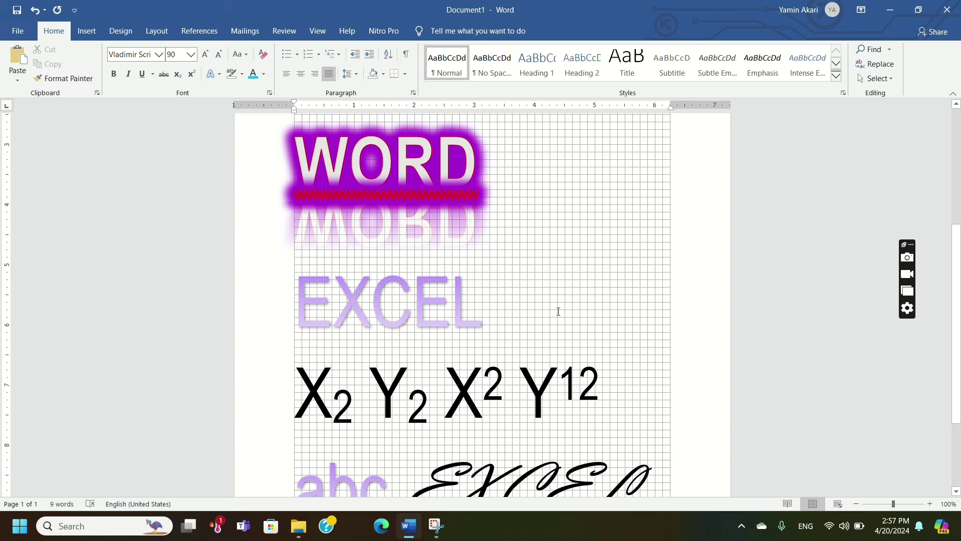
{"action": "scroll", "coordinate": [558, 312], "scroll_direction": "up", "scroll_amount": 3}
Insert a page break at the document's end to start blank page 2.
{"action": "left_click", "coordinate": [261, 255]}
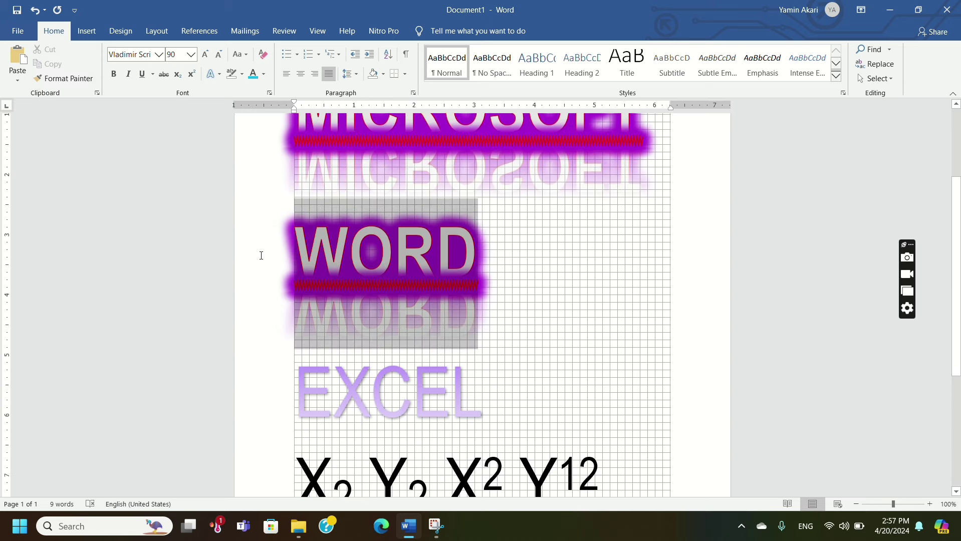
{"action": "key", "text": "ctrl+End"}
{"action": "key", "text": "ctrl+Return"}
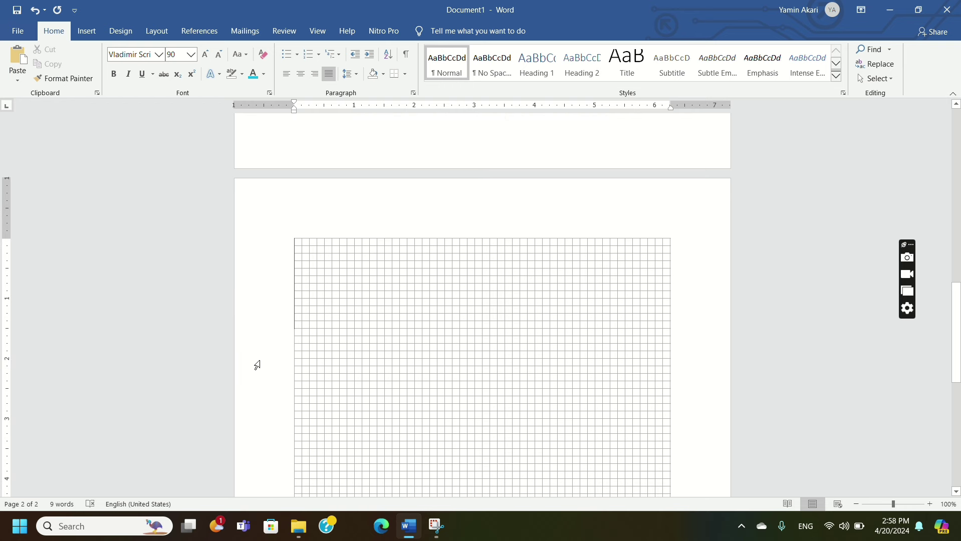
{"action": "scroll", "coordinate": [432, 328], "scroll_direction": "down", "scroll_amount": 3}
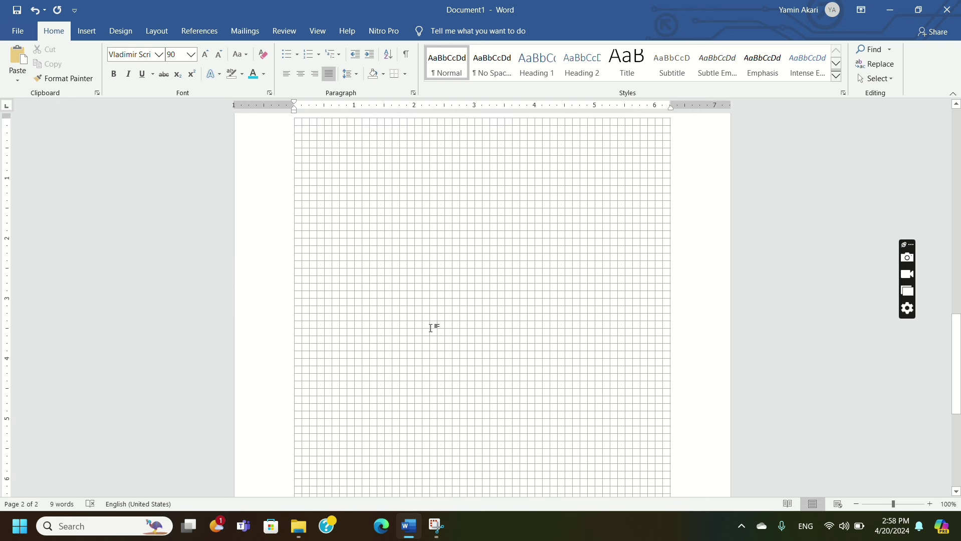
Scroll back to check the abc and script EXCEL line on page 1.
{"action": "scroll", "coordinate": [566, 343], "scroll_direction": "up", "scroll_amount": 4}
{"action": "scroll", "coordinate": [581, 412], "scroll_direction": "up", "scroll_amount": 4}
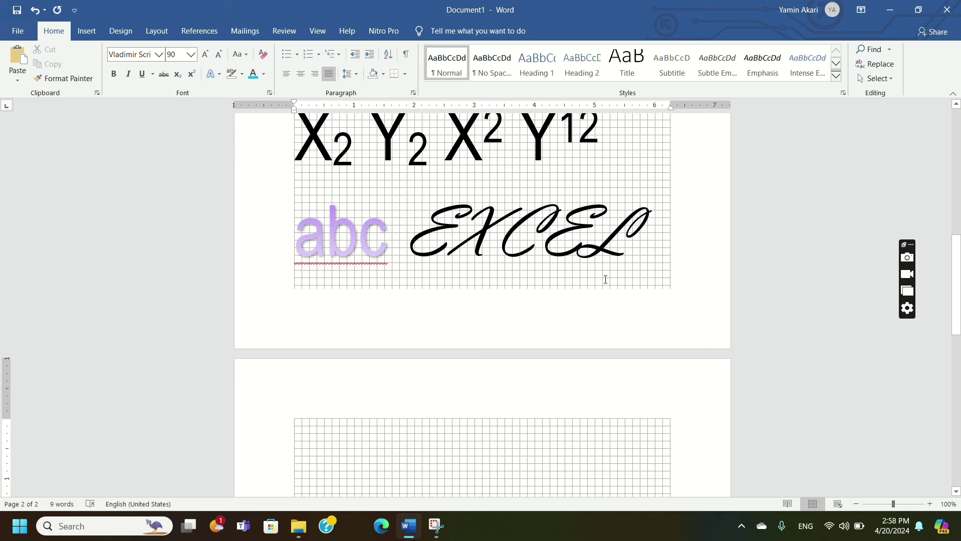
{"action": "left_click_drag", "start_coordinate": [651, 254], "coordinate": [450, 244]}
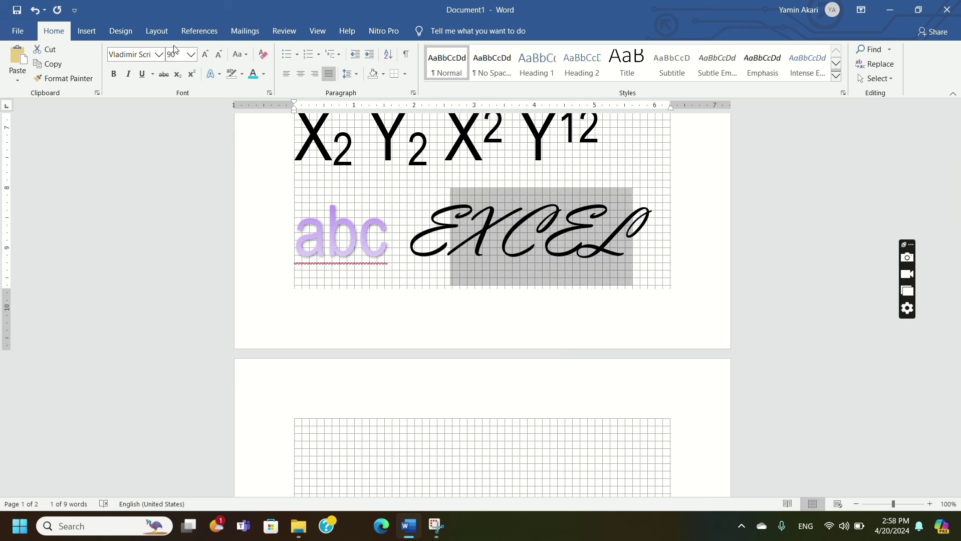
{"action": "left_click", "coordinate": [653, 249]}
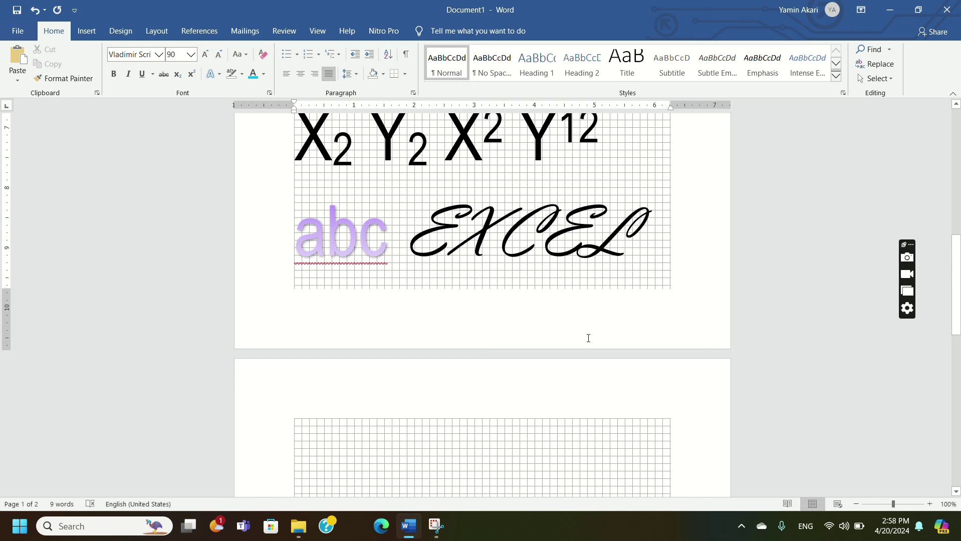
{"action": "scroll", "coordinate": [379, 371], "scroll_direction": "down", "scroll_amount": 3}
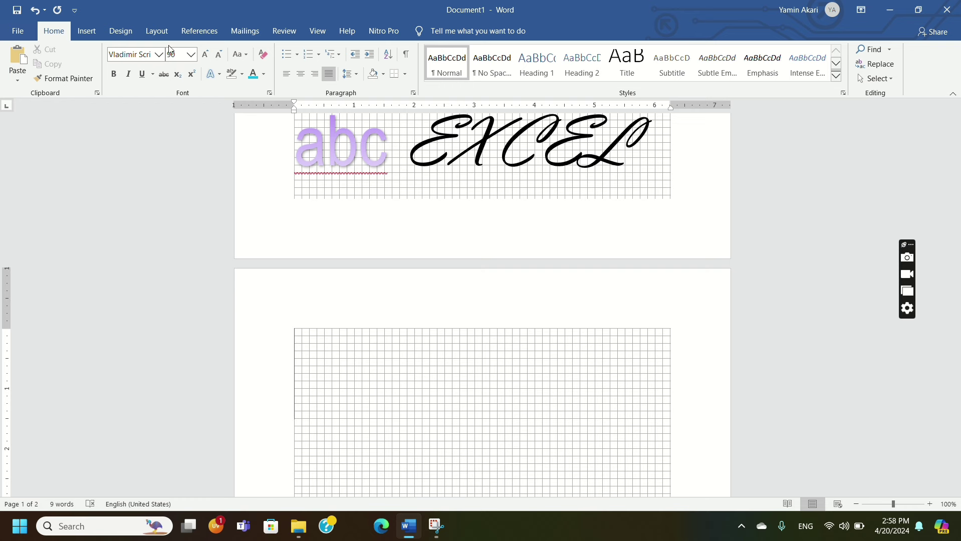
Set the font on page 2 to Calibri, size 72.
{"action": "left_click", "coordinate": [159, 54]}
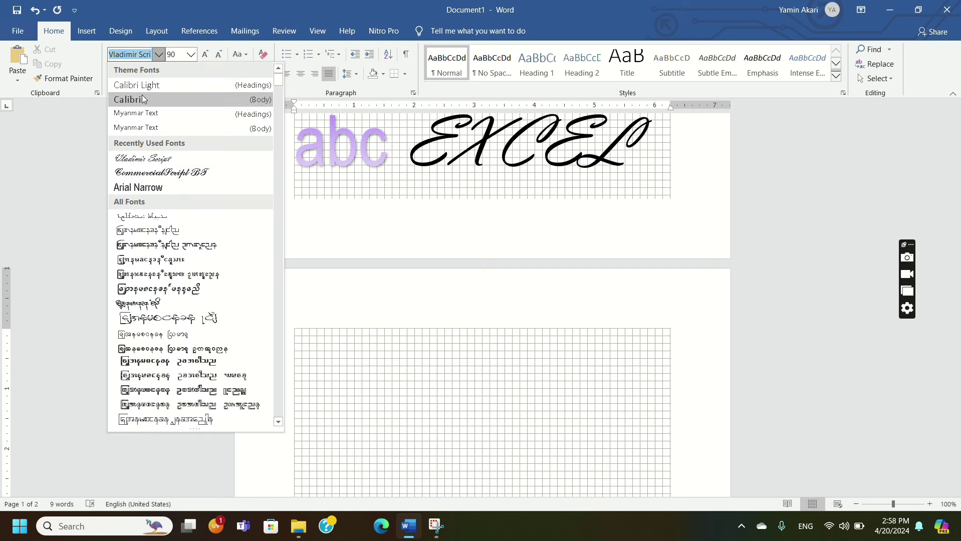
{"action": "left_click", "coordinate": [143, 99]}
{"action": "left_click", "coordinate": [191, 54]}
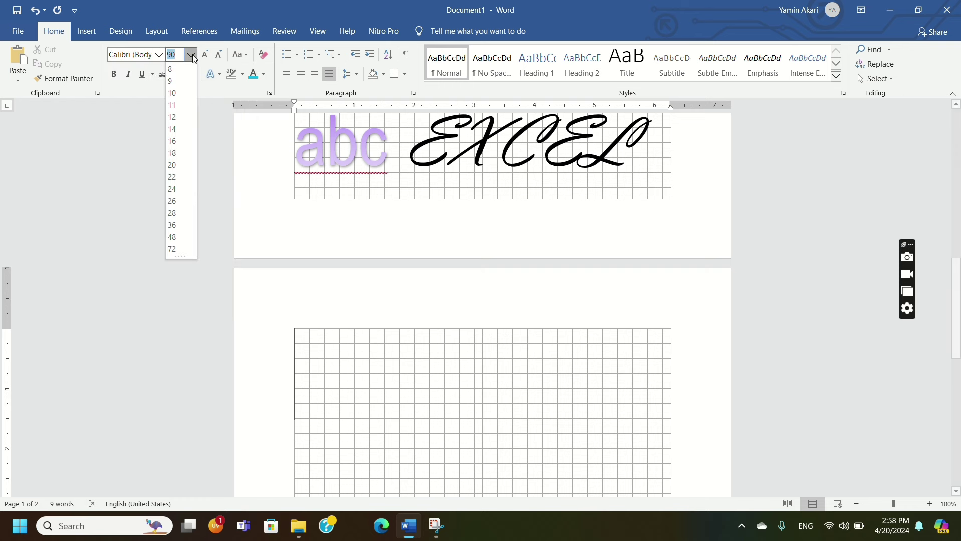
{"action": "left_click", "coordinate": [179, 249]}
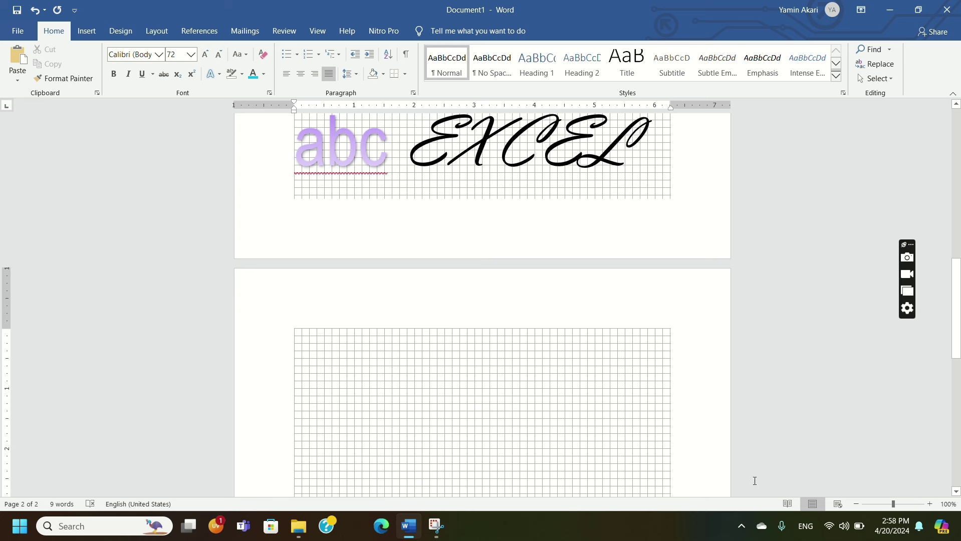
Type 'Happy New Year' on page 2, fixing the typo in Year.
{"action": "type", "text": "H"}
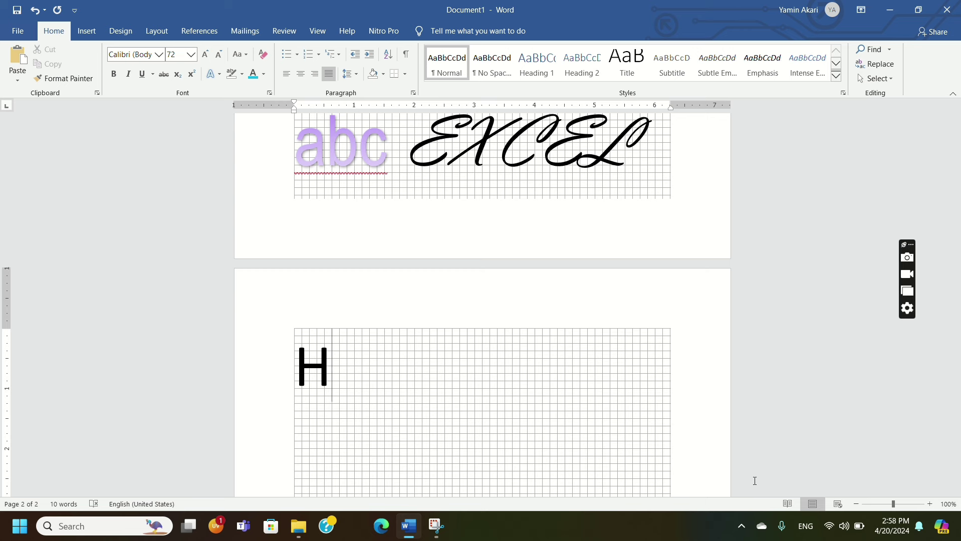
{"action": "type", "text": "app"}
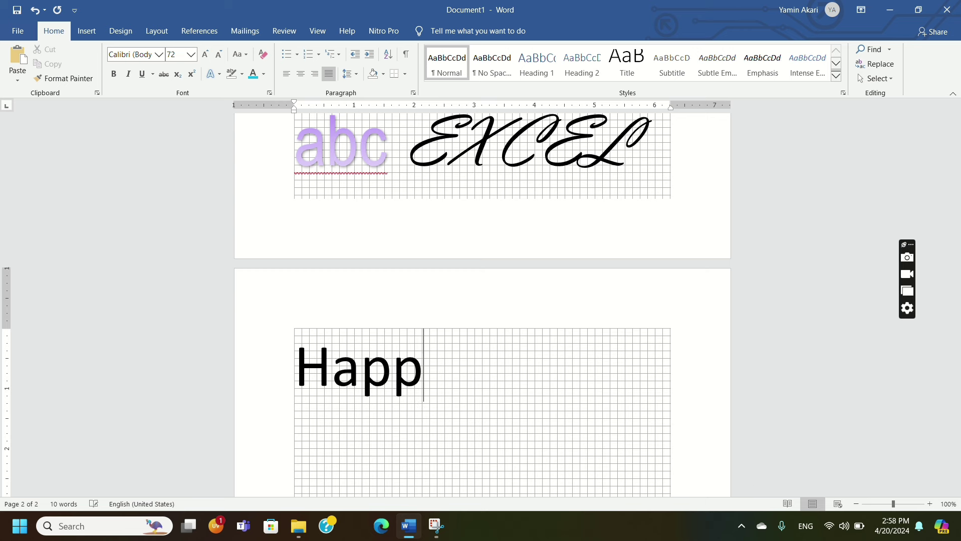
{"action": "type", "text": "y New "}
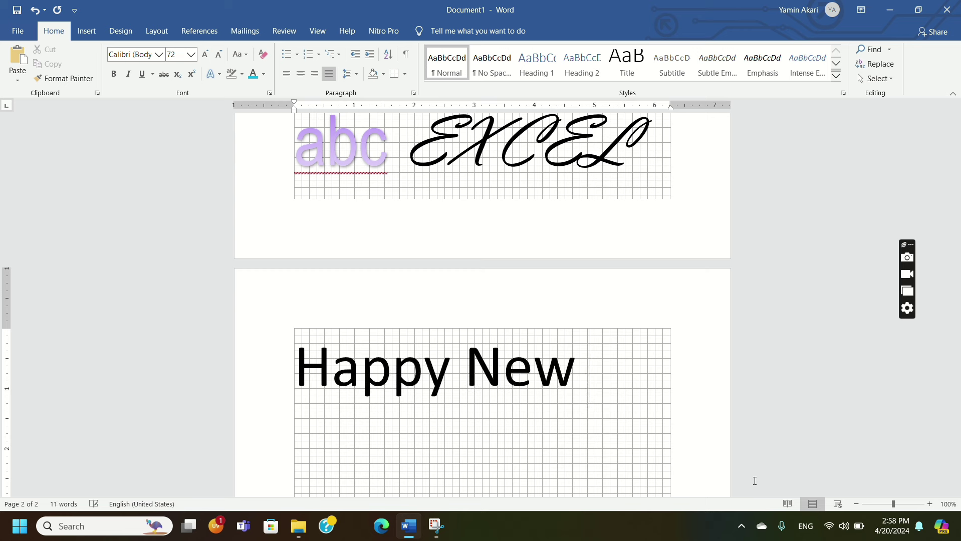
{"action": "type", "text": "Yw"}
{"action": "key", "text": "BackSpace"}
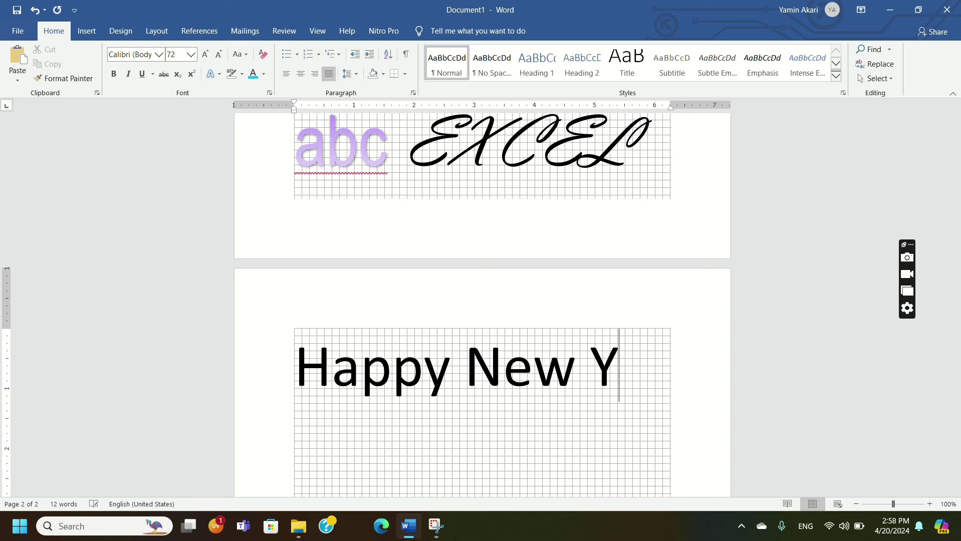
{"action": "type", "text": "ear"}
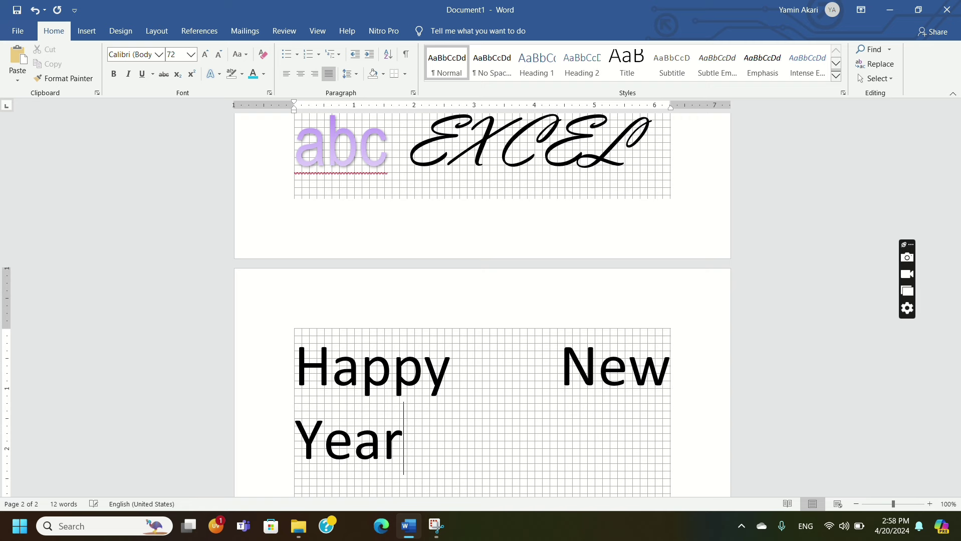
{"action": "scroll", "coordinate": [408, 293], "scroll_direction": "down", "scroll_amount": 3}
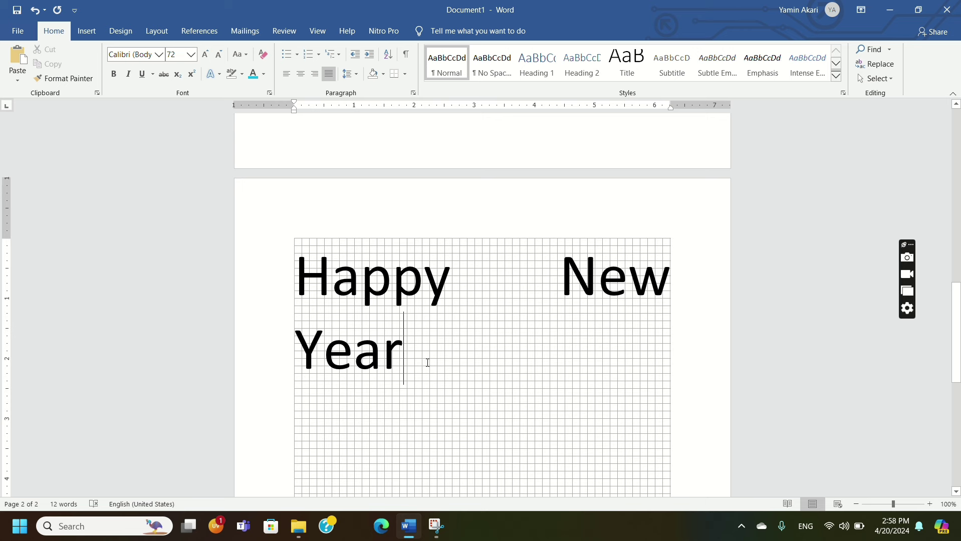
Try left, center, right and justify alignment on the Happy New Year paragraph.
{"action": "left_click_drag", "start_coordinate": [427, 362], "coordinate": [290, 271]}
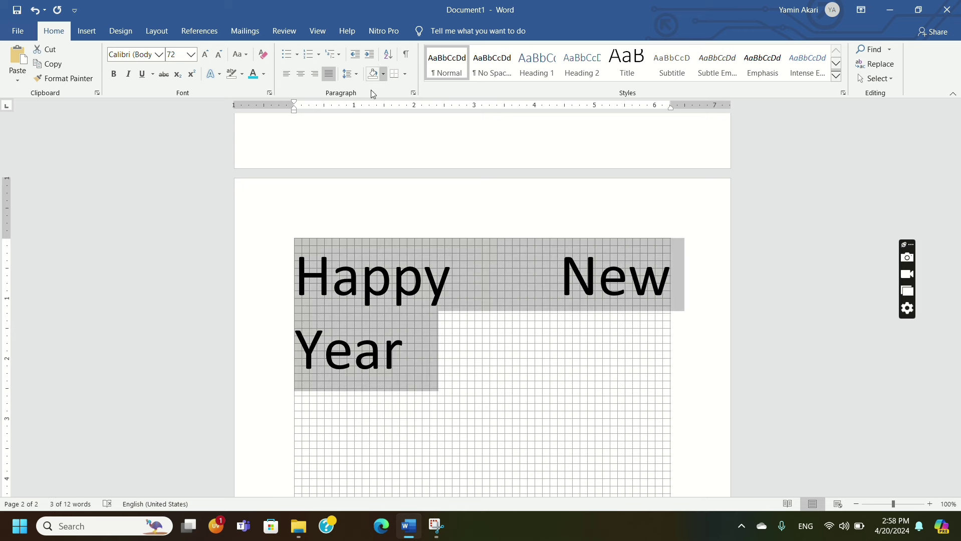
{"action": "left_click", "coordinate": [288, 74]}
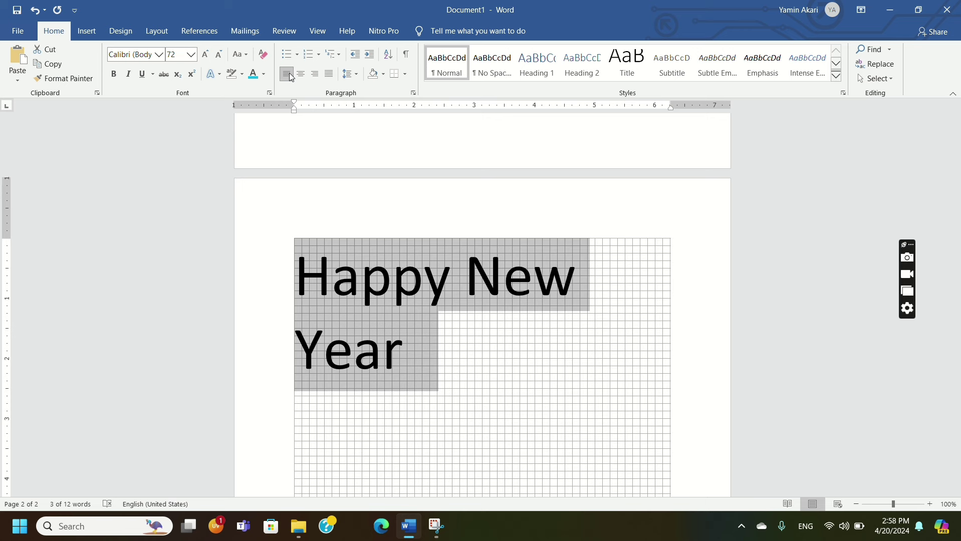
{"action": "left_click", "coordinate": [301, 75]}
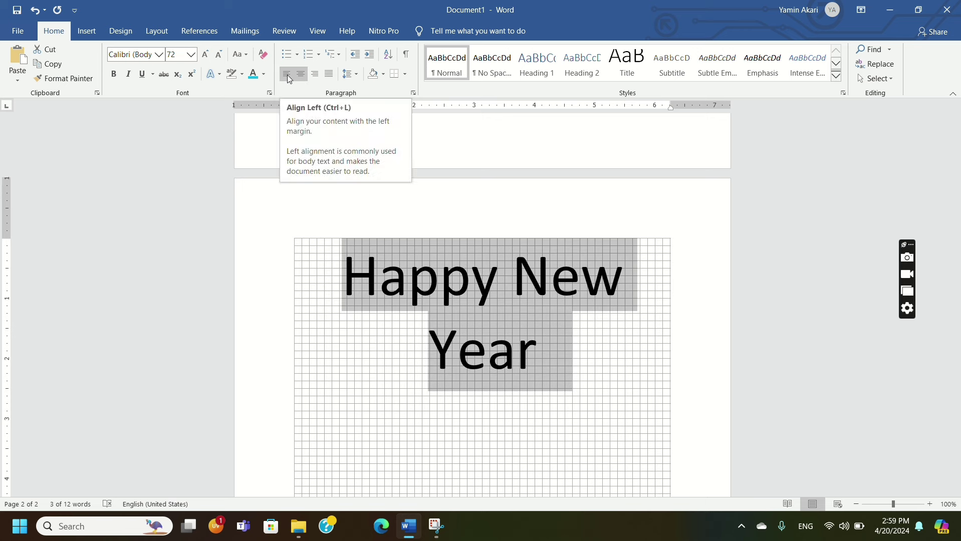
{"action": "left_click", "coordinate": [287, 76]}
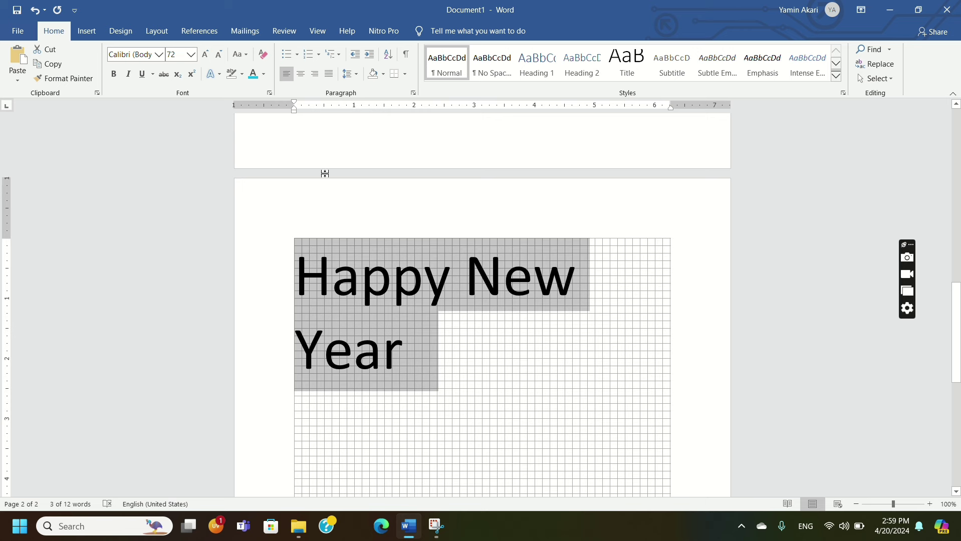
{"action": "left_click", "coordinate": [301, 74]}
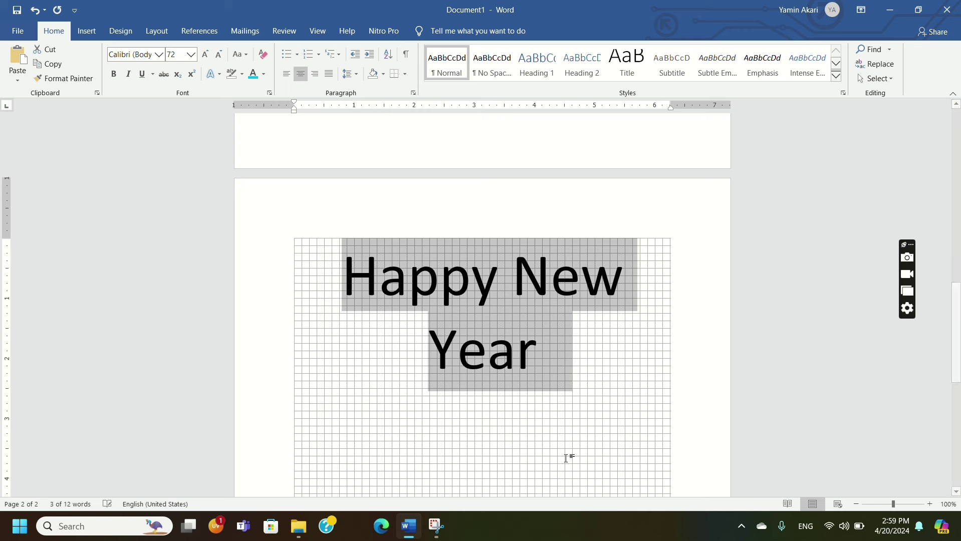
{"action": "left_click", "coordinate": [320, 79]}
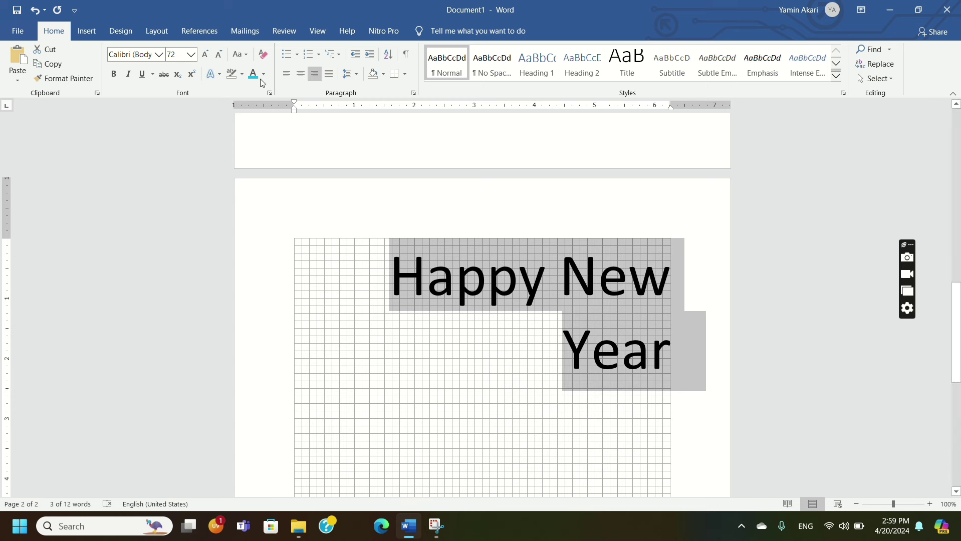
{"action": "left_click", "coordinate": [328, 75]}
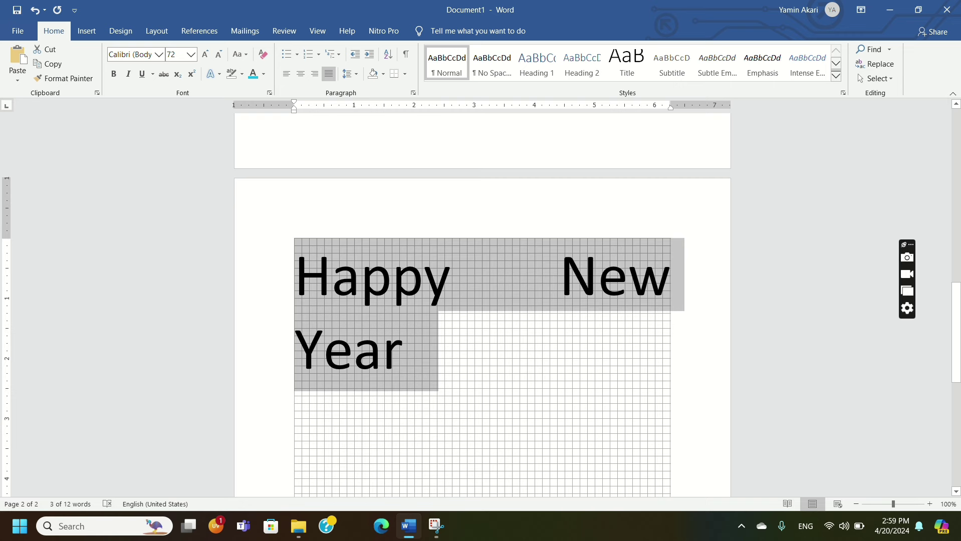
Select 'New' and left-align the paragraph so New sits beside Happy.
{"action": "key", "text": "Left"}
{"action": "double_click", "coordinate": [669, 292]}
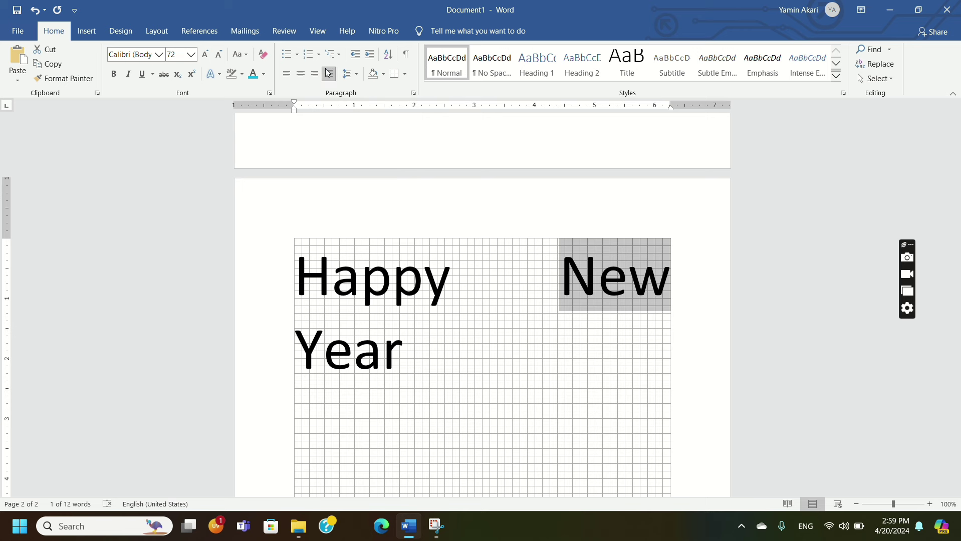
{"action": "left_click", "coordinate": [288, 75]}
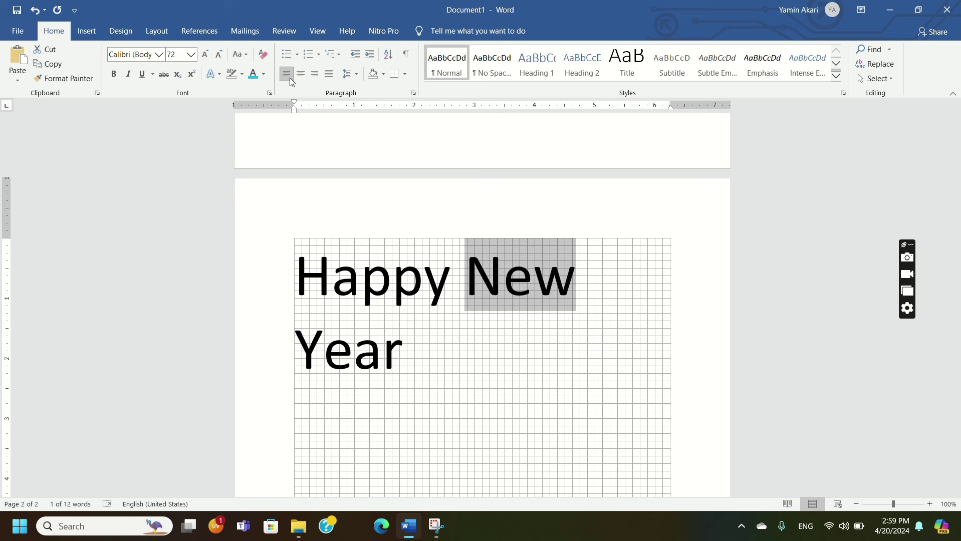
{"action": "left_click", "coordinate": [509, 343]}
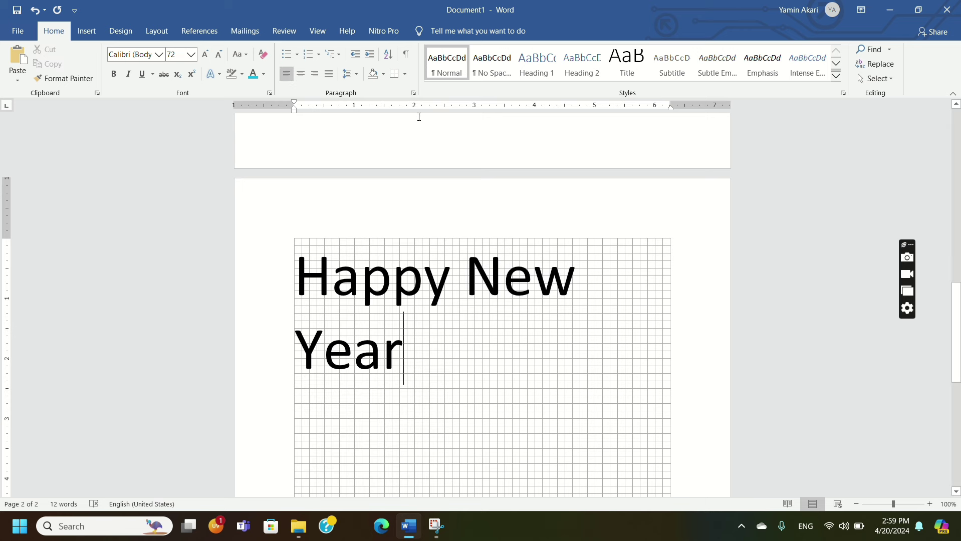
{"action": "left_click", "coordinate": [359, 74]}
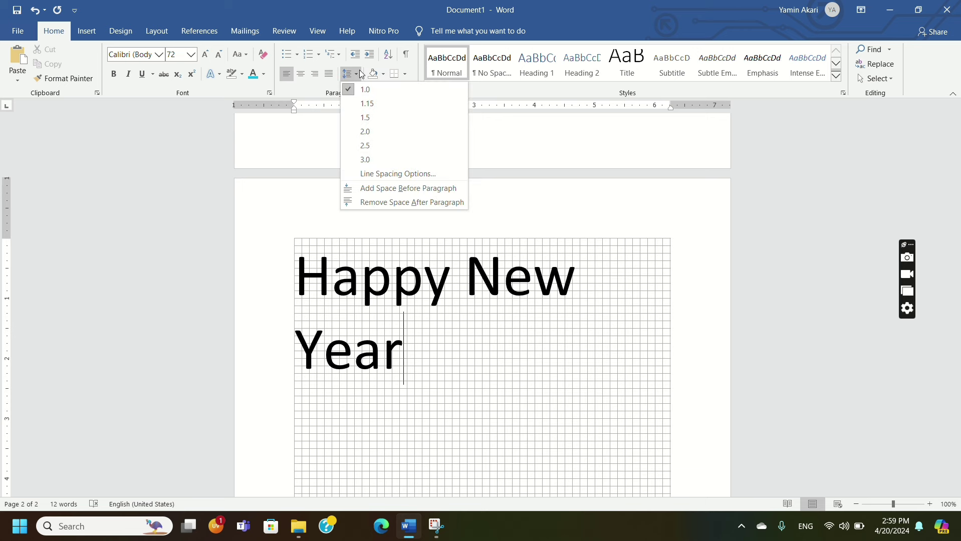
{"action": "left_click", "coordinate": [357, 75]}
{"action": "left_click_drag", "start_coordinate": [494, 413], "coordinate": [252, 273]}
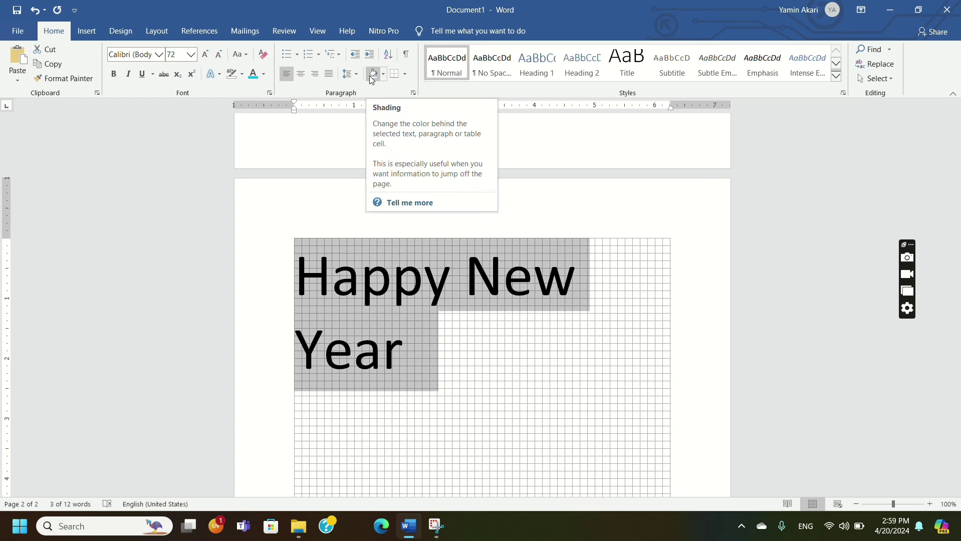
{"action": "left_click", "coordinate": [383, 74]}
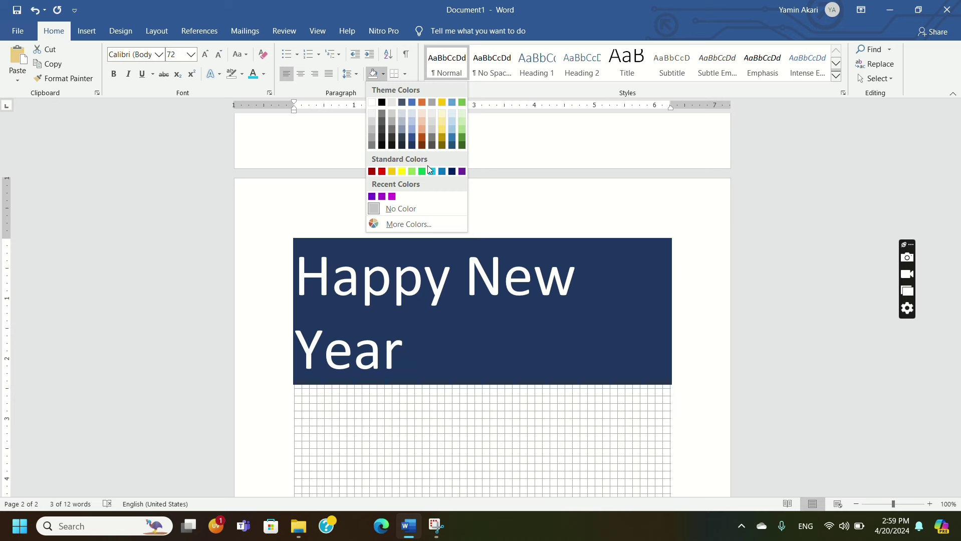
{"action": "left_click", "coordinate": [435, 172]}
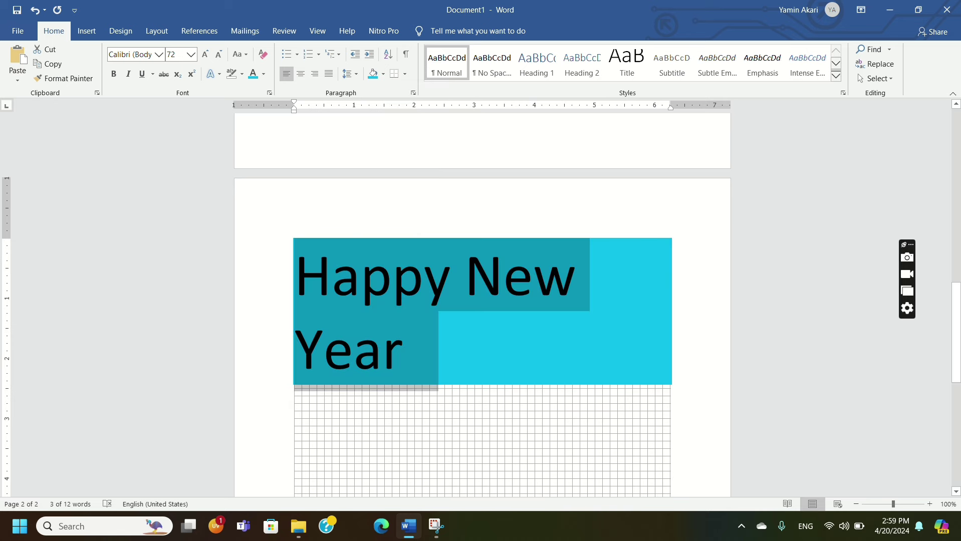
{"action": "left_click", "coordinate": [555, 324]}
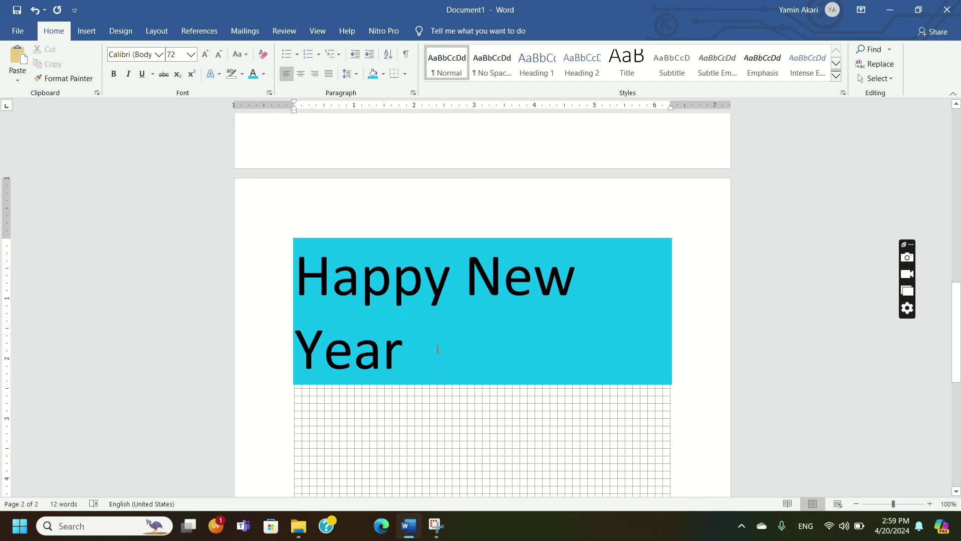
{"action": "double_click", "coordinate": [268, 275]}
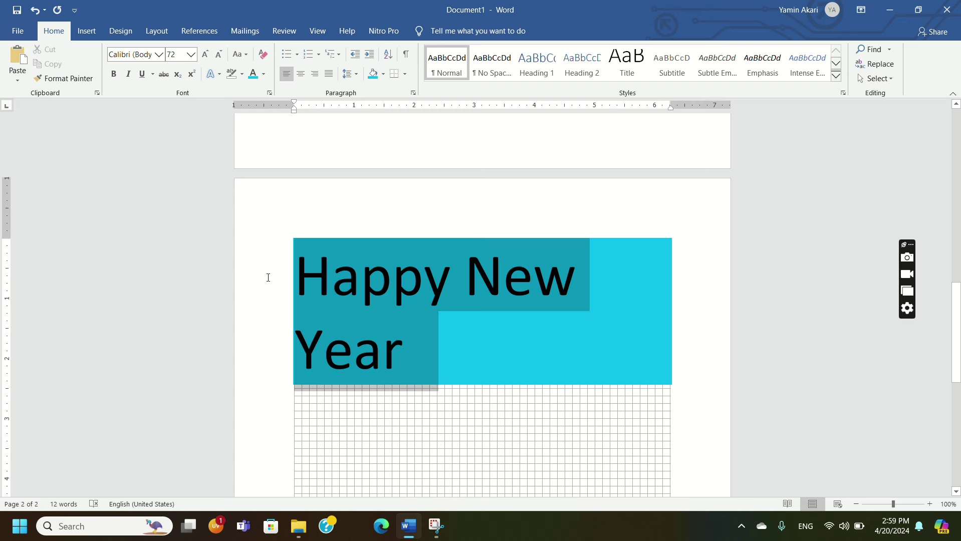
{"action": "left_click", "coordinate": [383, 74]}
{"action": "left_click", "coordinate": [407, 218]}
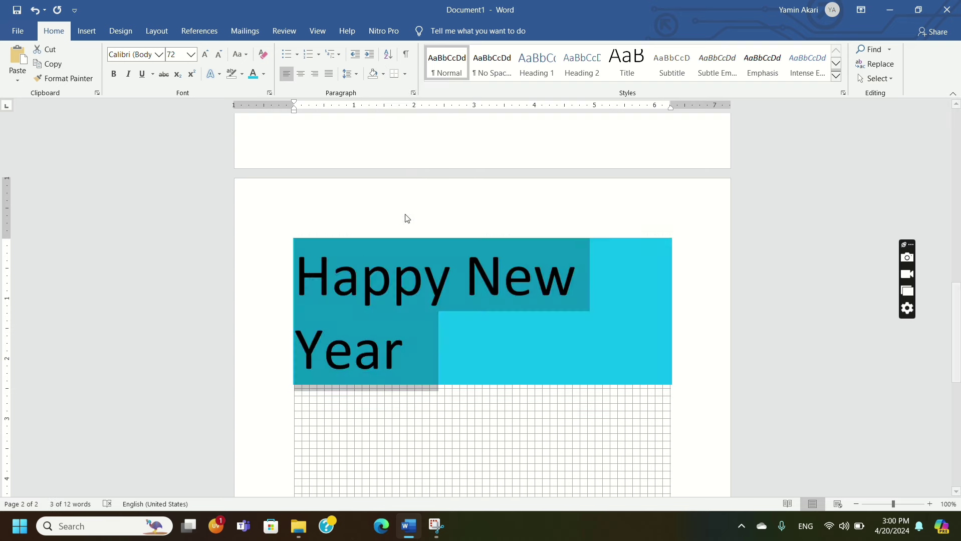
{"action": "left_click", "coordinate": [476, 369]}
Shade the Happy New Year paragraph light cyan (RGB 98, 206, 228), then reselect it for borders.
{"action": "double_click", "coordinate": [241, 254]}
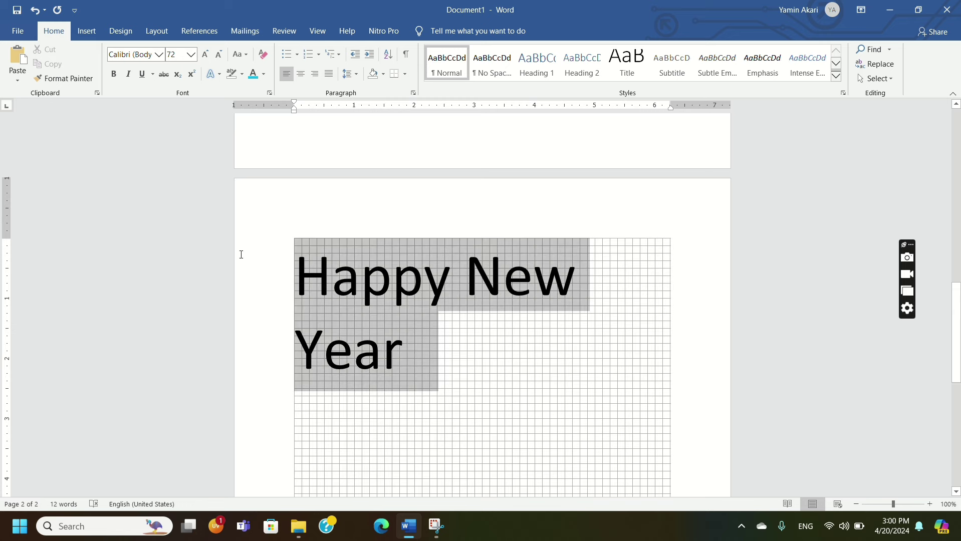
{"action": "left_click", "coordinate": [385, 75]}
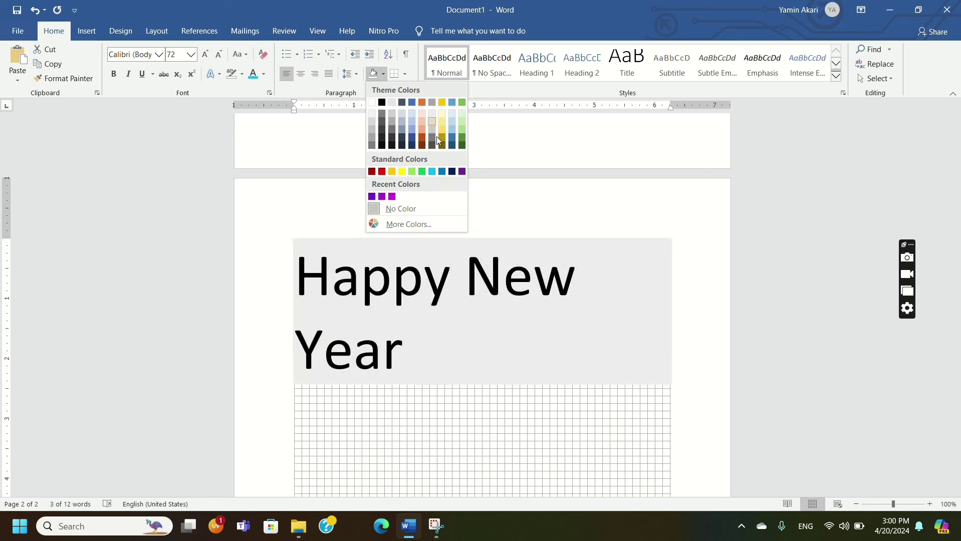
{"action": "left_click", "coordinate": [403, 224]}
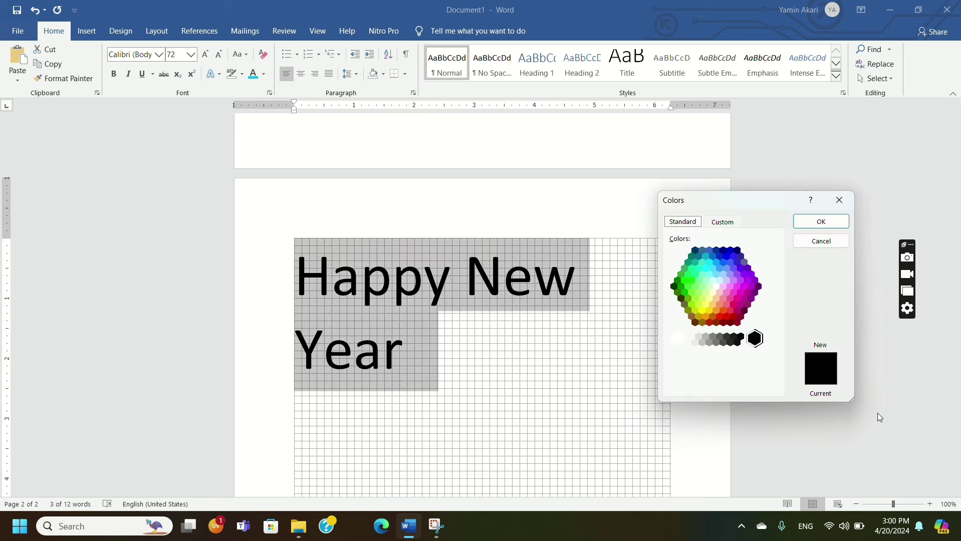
{"action": "left_click", "coordinate": [732, 228]}
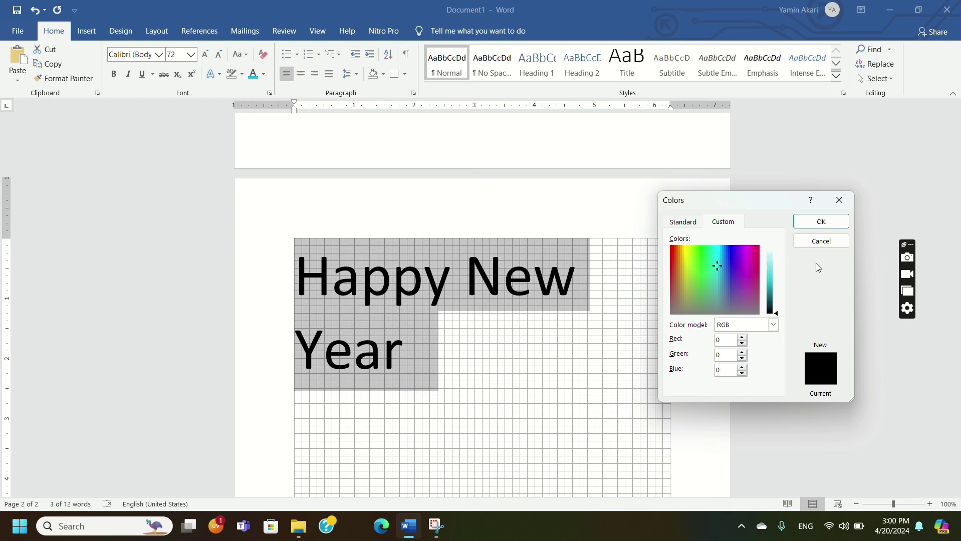
{"action": "left_click", "coordinate": [770, 279]}
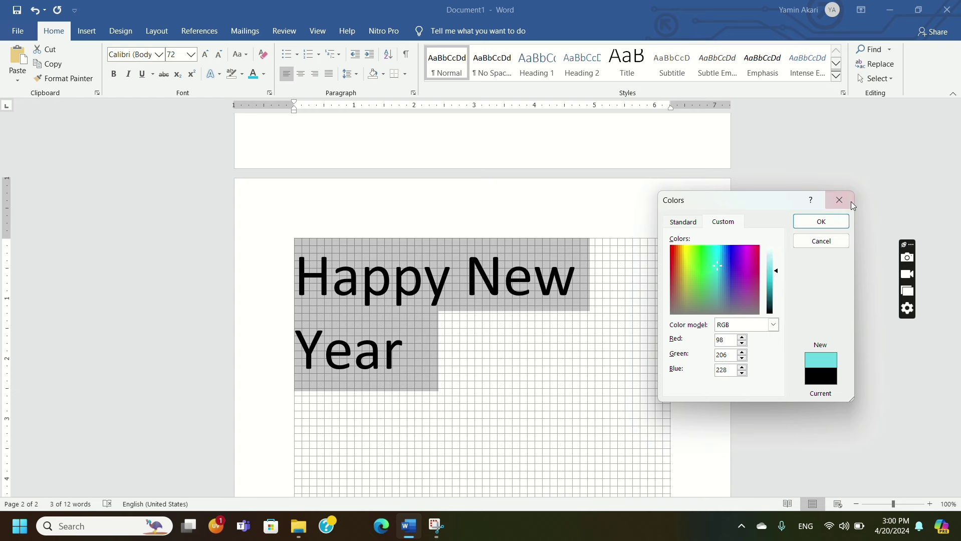
{"action": "left_click", "coordinate": [829, 224]}
{"action": "left_click", "coordinate": [513, 310]}
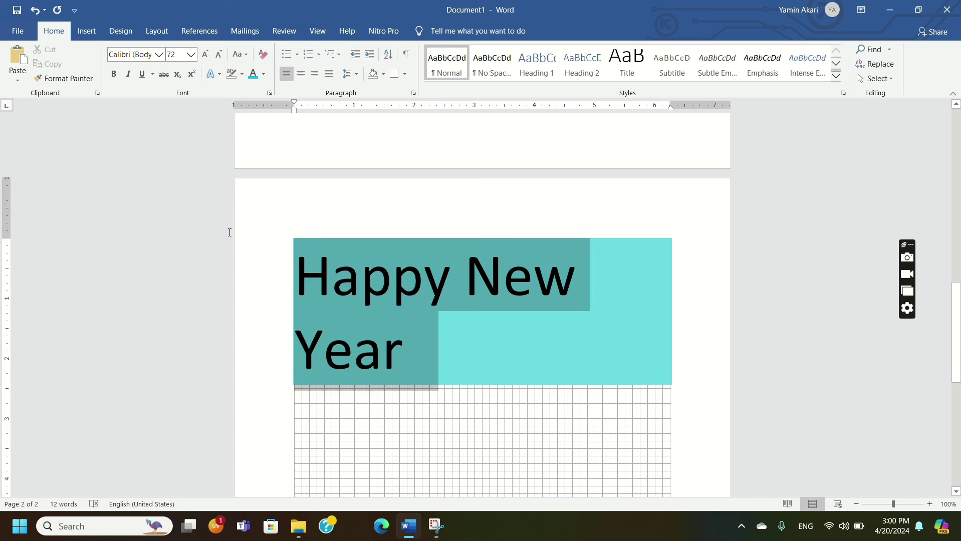
{"action": "triple_click", "coordinate": [437, 375]}
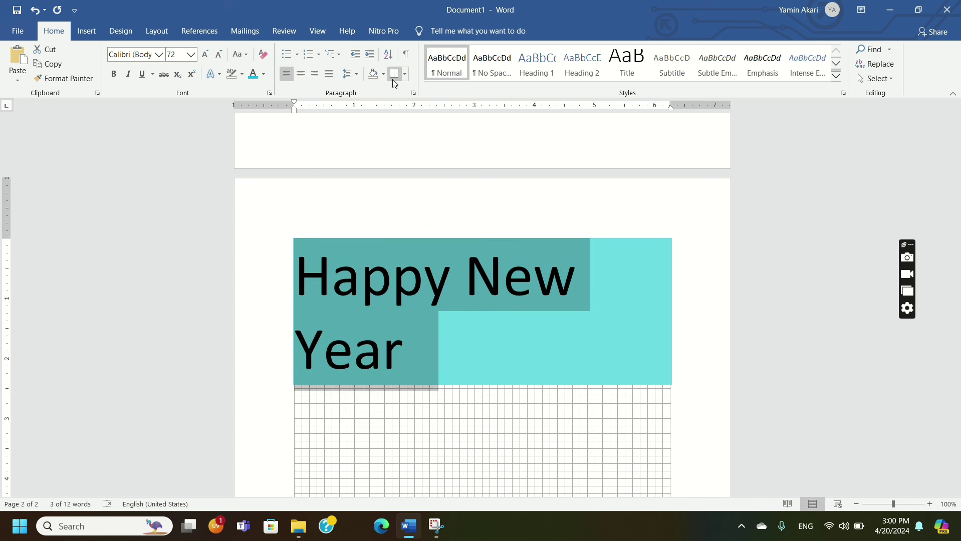
{"action": "left_click", "coordinate": [405, 74]}
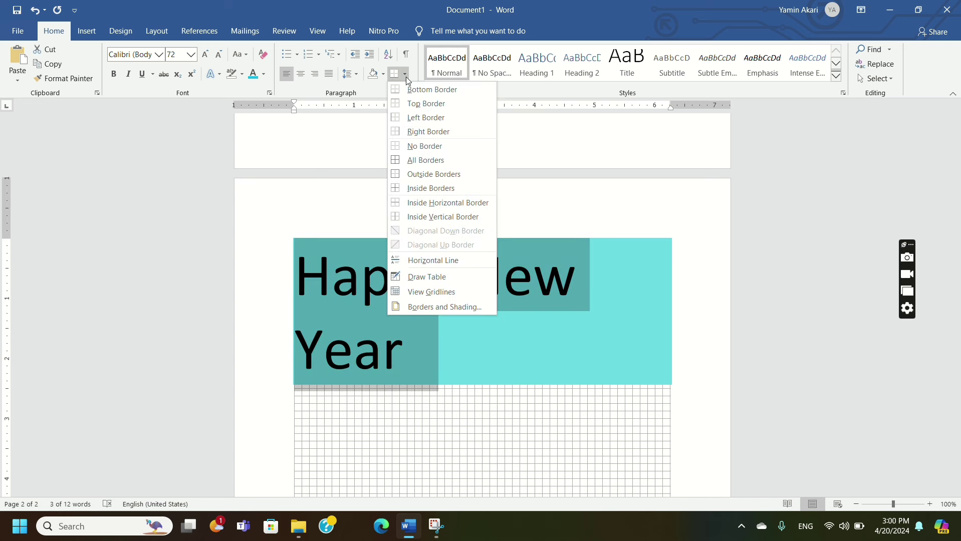
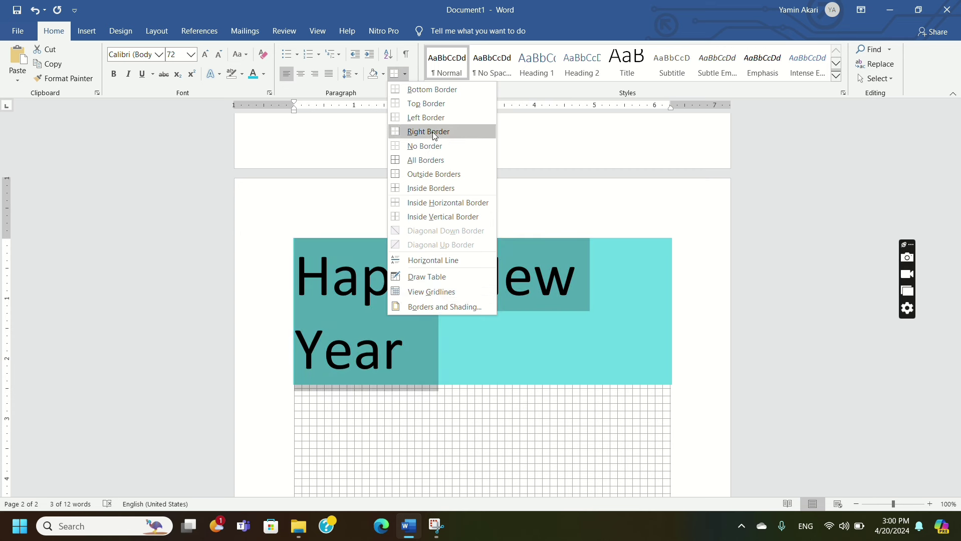
Add an empty, unshaded paragraph directly after the 'Happy New Year' heading.
{"action": "left_click", "coordinate": [405, 73]}
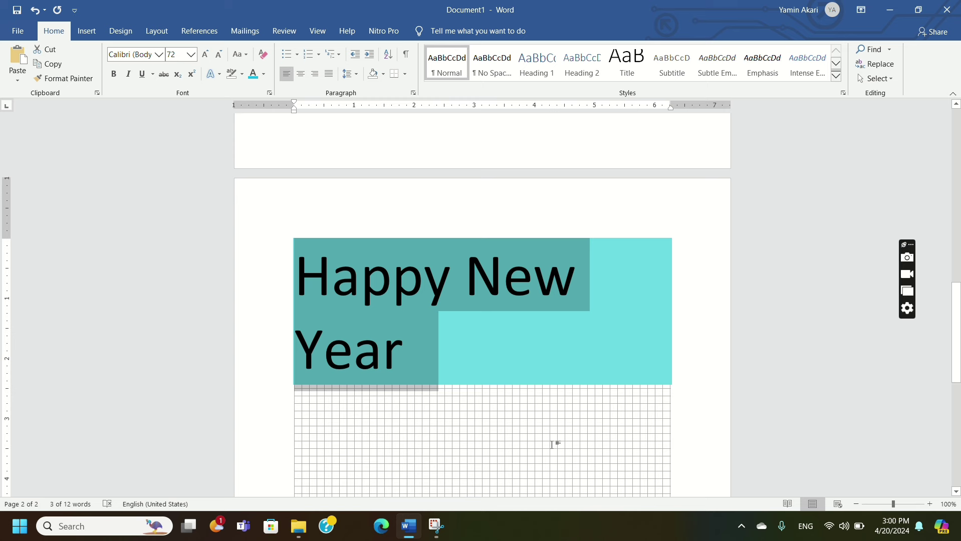
{"action": "left_click", "coordinate": [414, 382]}
{"action": "scroll", "coordinate": [332, 386], "scroll_direction": "down", "scroll_amount": 3}
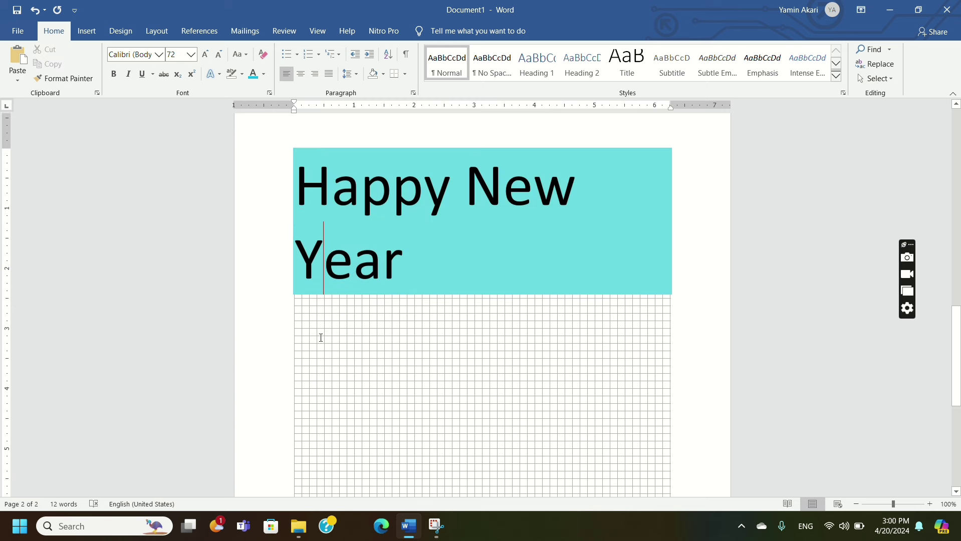
{"action": "left_click", "coordinate": [440, 278]}
{"action": "key", "text": "Return"}
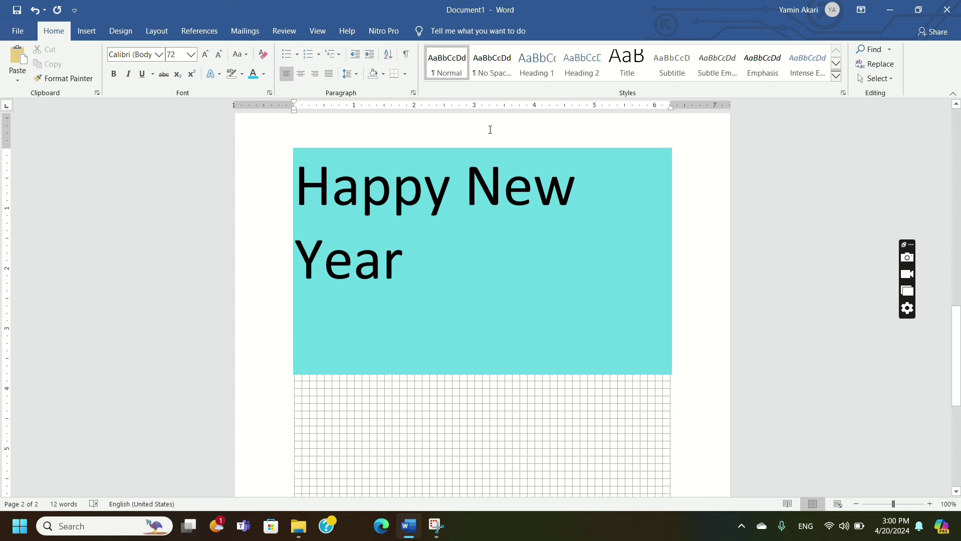
{"action": "left_click", "coordinate": [375, 75]}
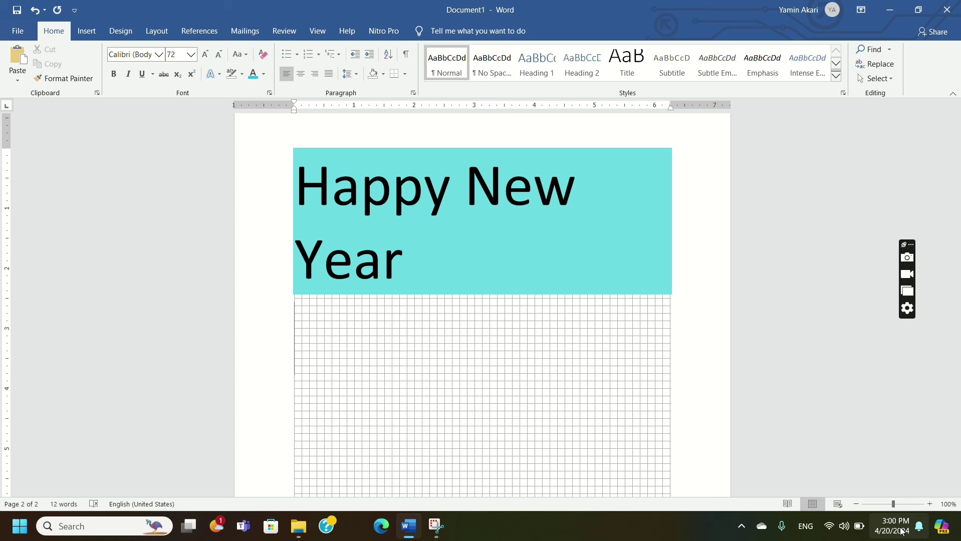
Type 'Happy Birthday' and set all the greeting lines to 28 pt.
{"action": "type", "text": "H"}
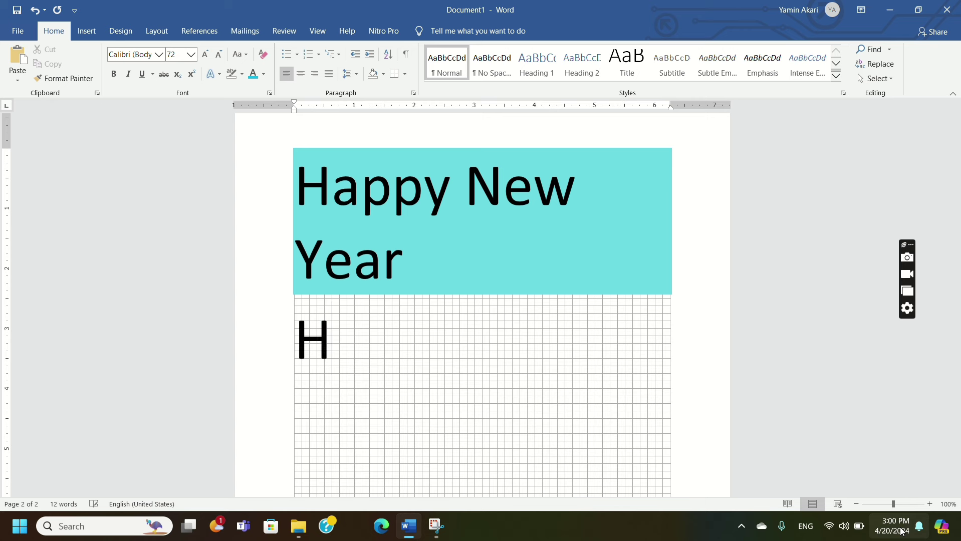
{"action": "type", "text": "ap"}
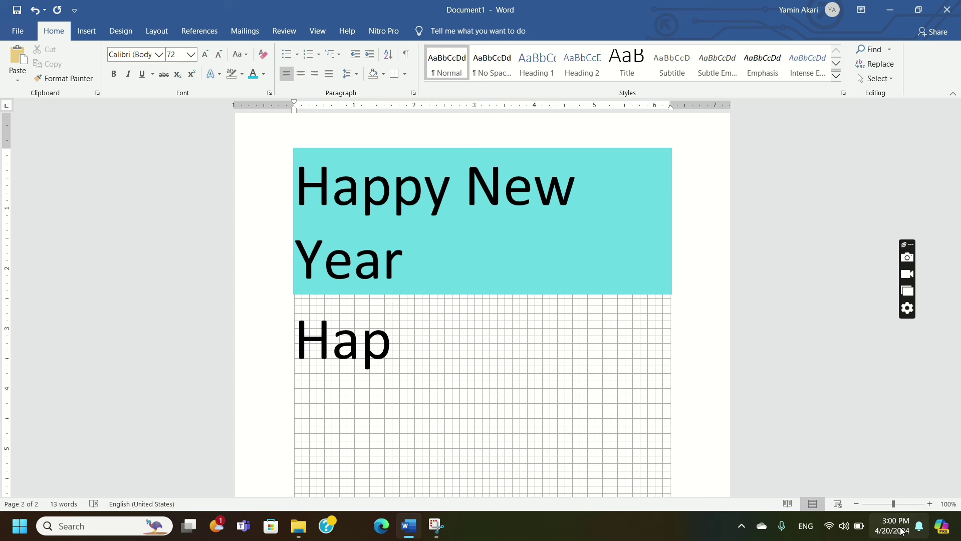
{"action": "type", "text": "py Bir"}
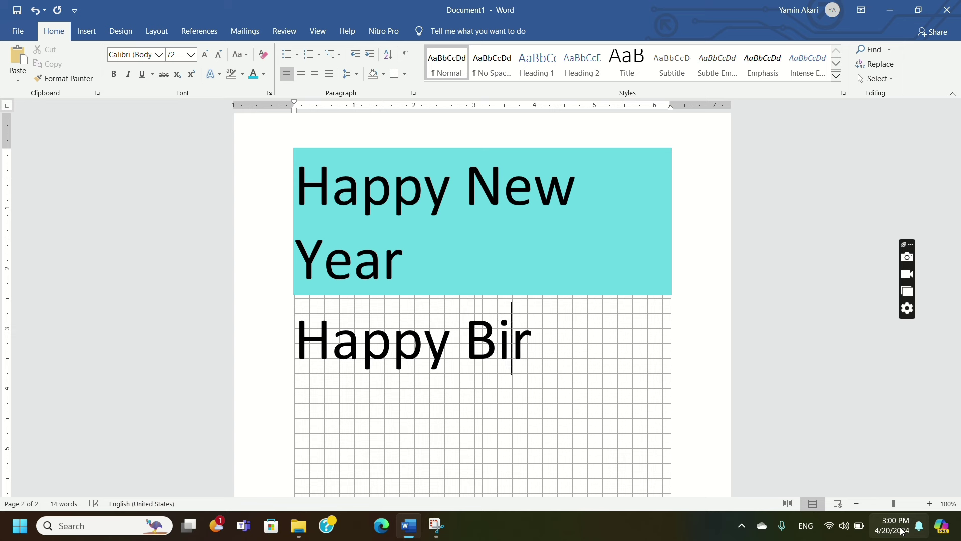
{"action": "type", "text": "th"}
{"action": "type", "text": "d"}
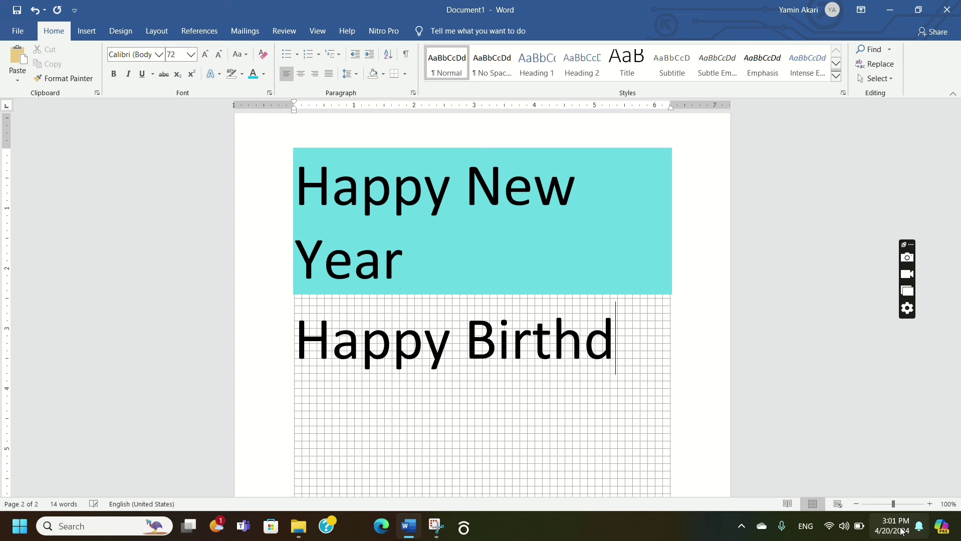
{"action": "type", "text": "ay"}
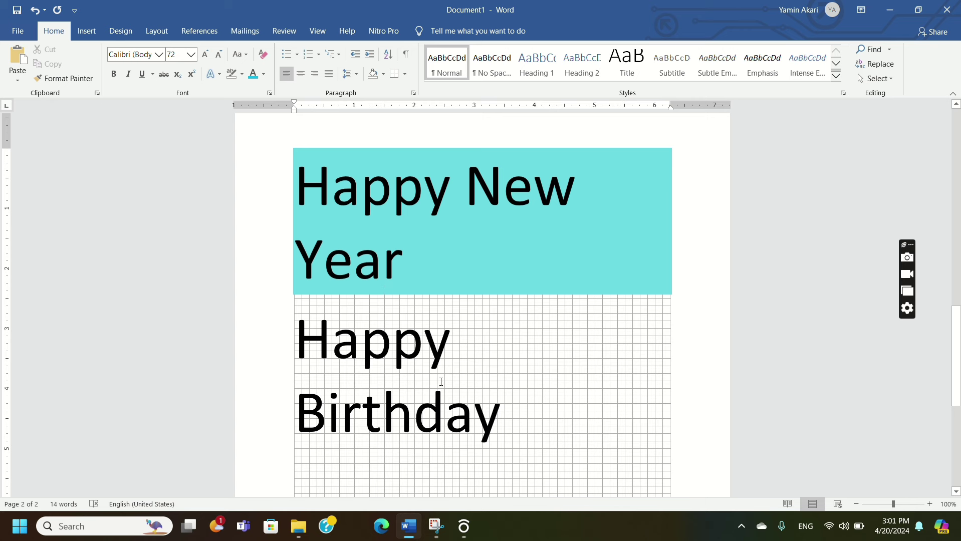
{"action": "left_click_drag", "start_coordinate": [588, 268], "coordinate": [257, 188]}
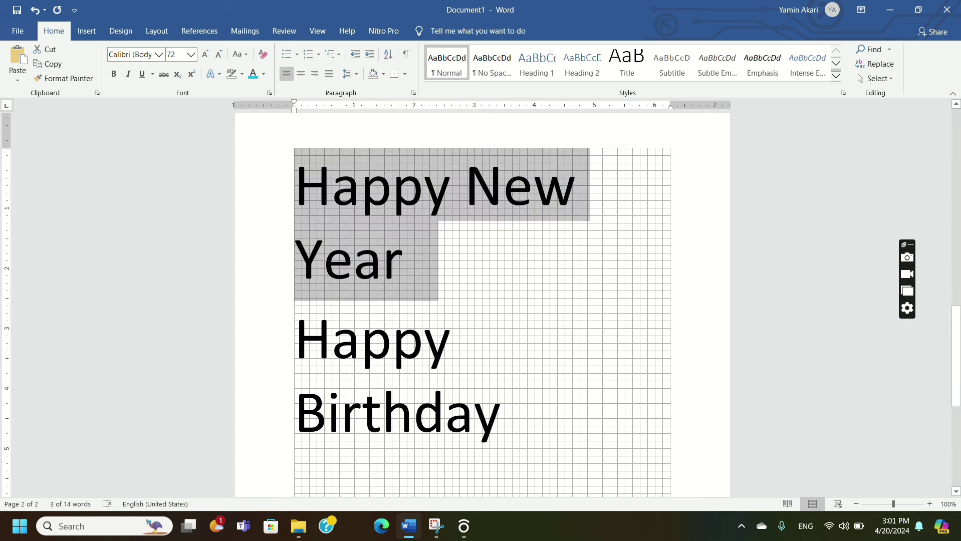
{"action": "left_click", "coordinate": [501, 264]}
{"action": "left_click_drag", "start_coordinate": [528, 455], "coordinate": [275, 204]}
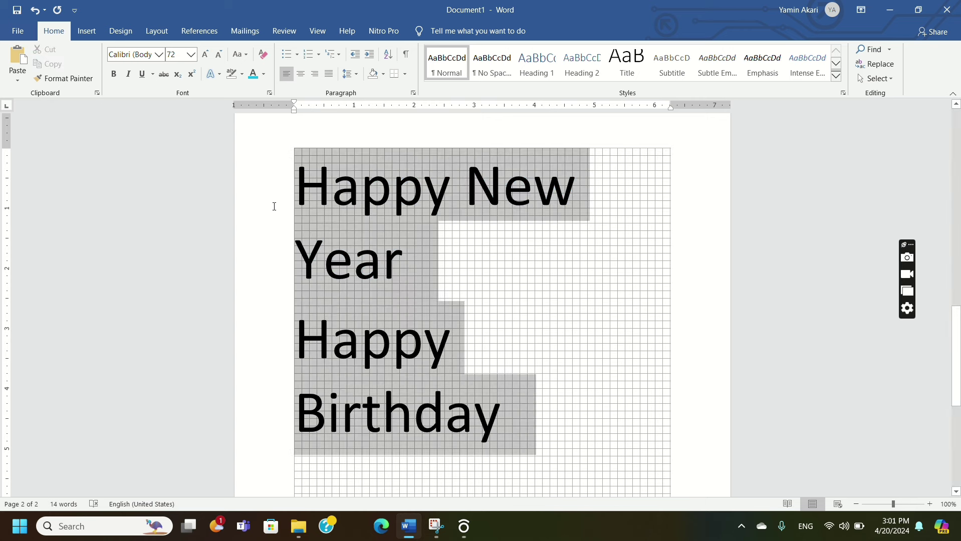
{"action": "left_click", "coordinate": [191, 55]}
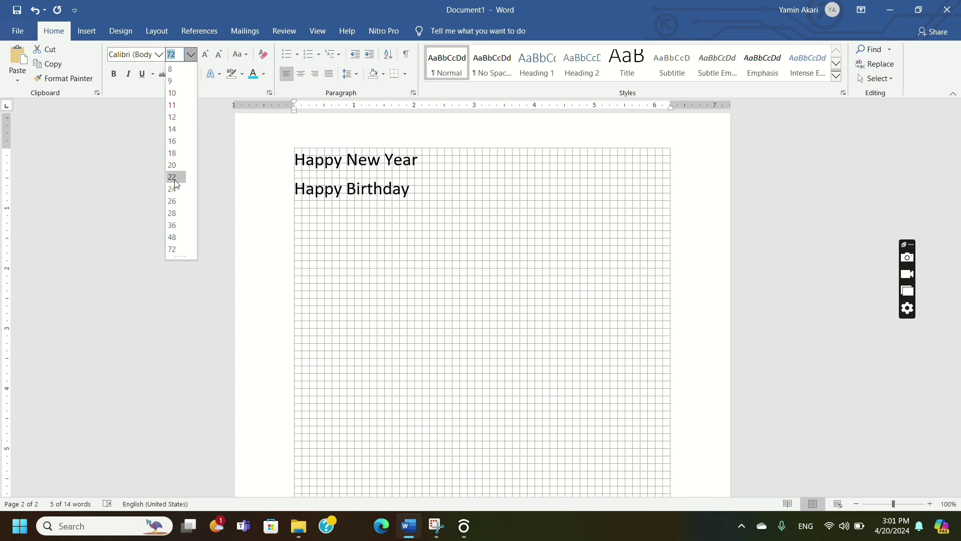
{"action": "left_click", "coordinate": [173, 214]}
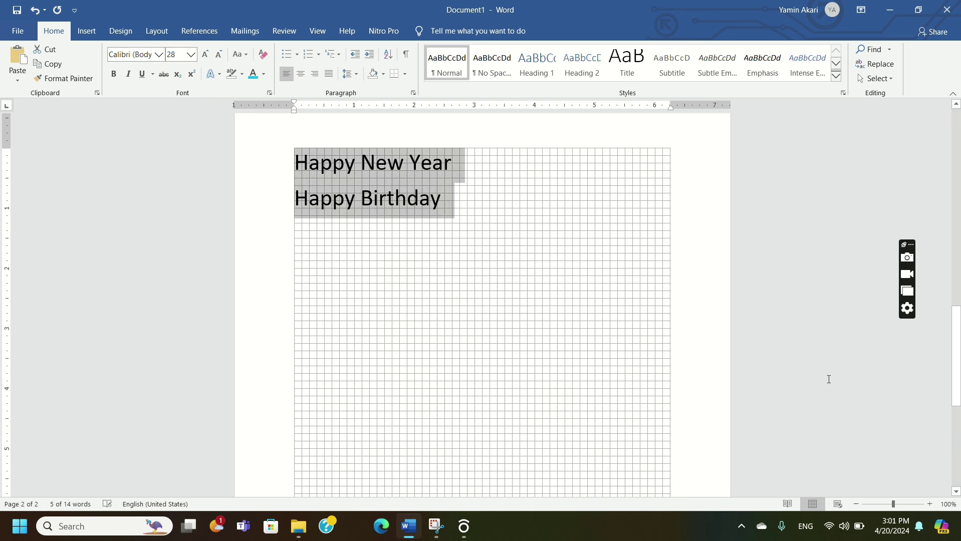
Add a 'Happy Valentine Day' line below Happy Birthday.
{"action": "left_click", "coordinate": [565, 282]}
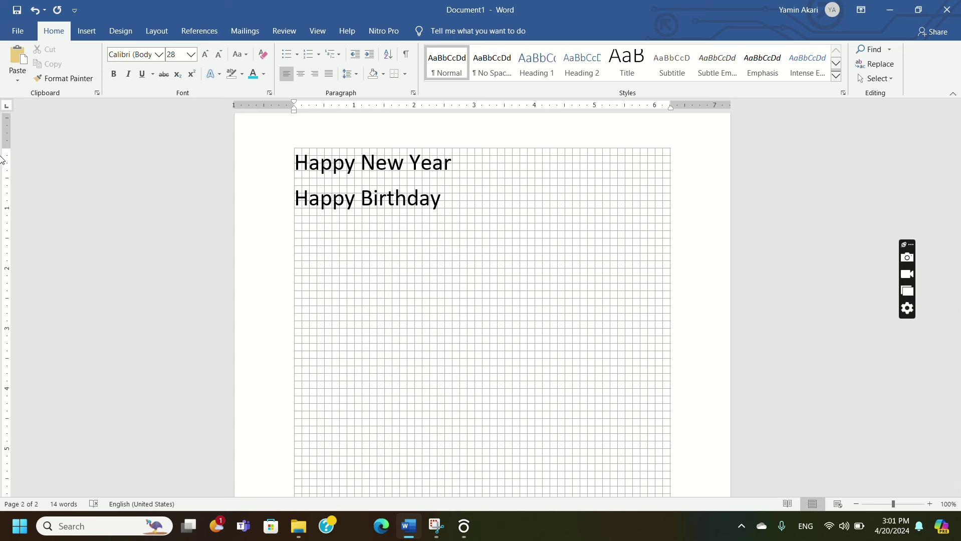
{"action": "key", "text": "Return"}
{"action": "type", "text": "H"}
{"action": "type", "text": "appy B"}
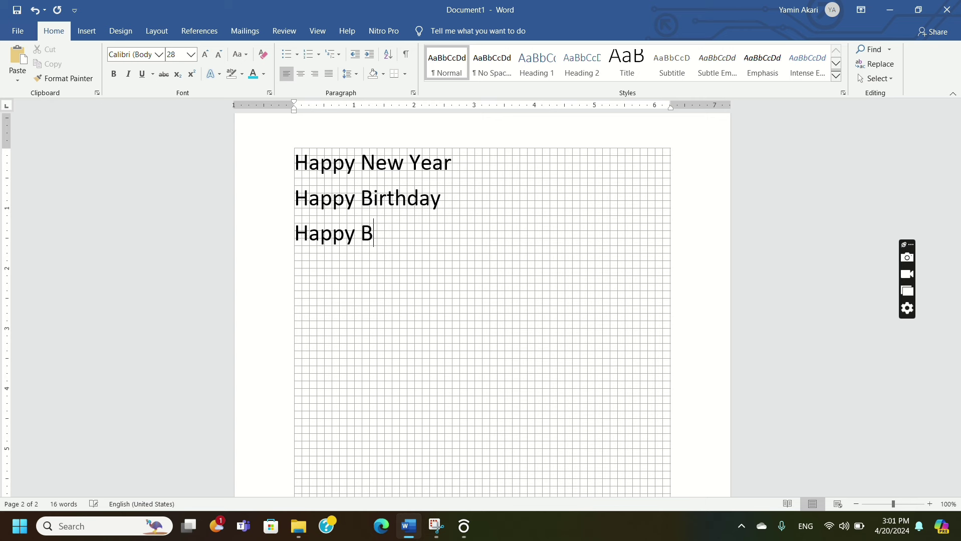
{"action": "key", "text": "BackSpace"}
{"action": "type", "text": "Val"}
{"action": "type", "text": "entine "}
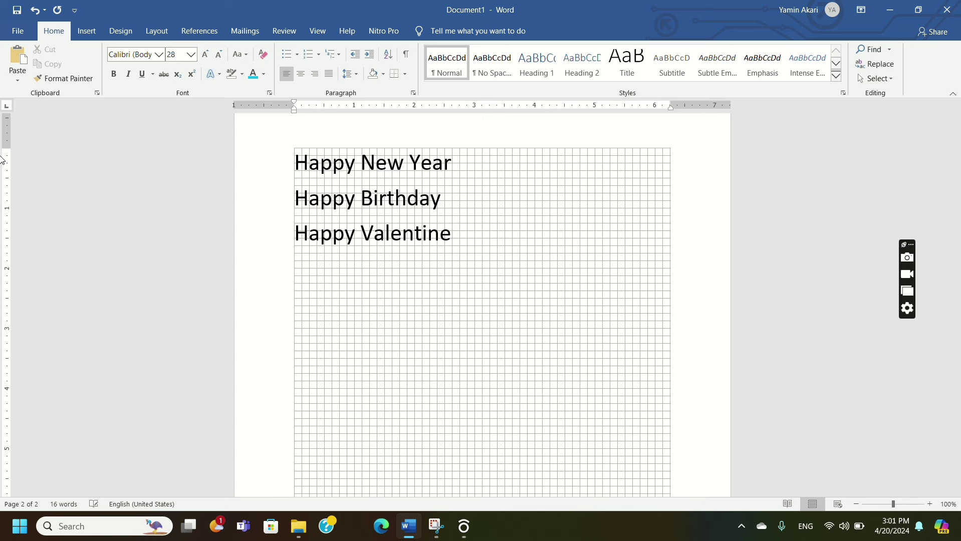
{"action": "type", "text": "Day"}
{"action": "left_click_drag", "start_coordinate": [514, 242], "coordinate": [264, 173]}
{"action": "mouse_move", "coordinate": [527, 206]}
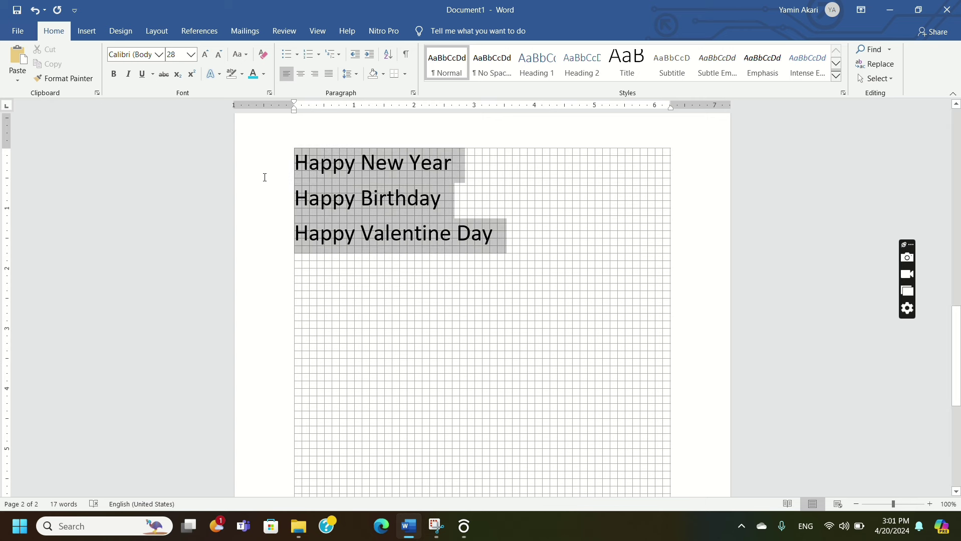
{"action": "left_click", "coordinate": [290, 54]}
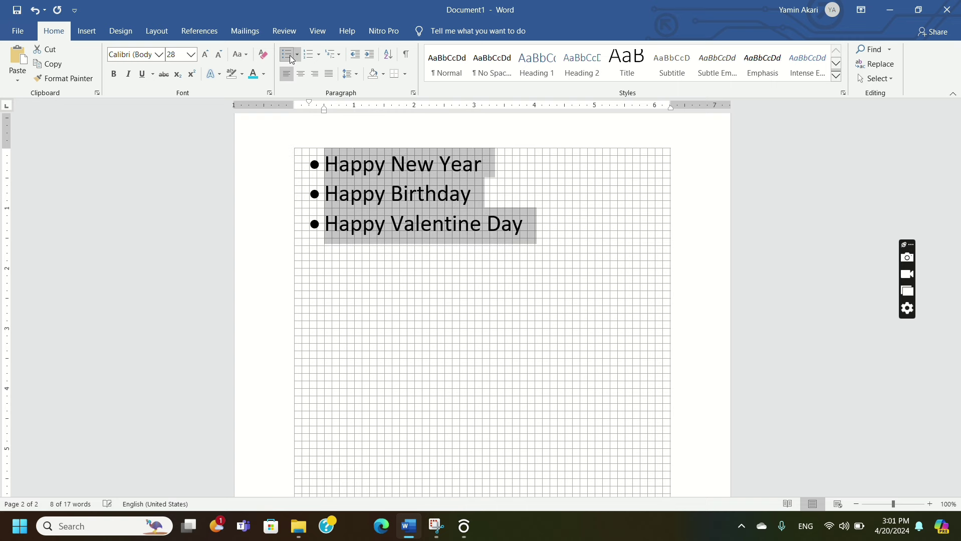
{"action": "left_click", "coordinate": [564, 254]}
{"action": "left_click_drag", "start_coordinate": [565, 232], "coordinate": [323, 166]}
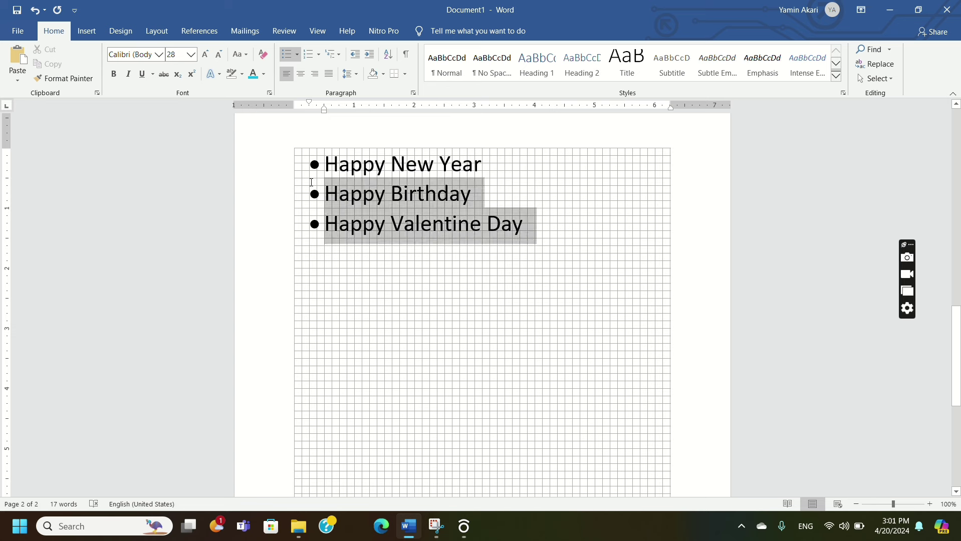
{"action": "left_click", "coordinate": [300, 55]}
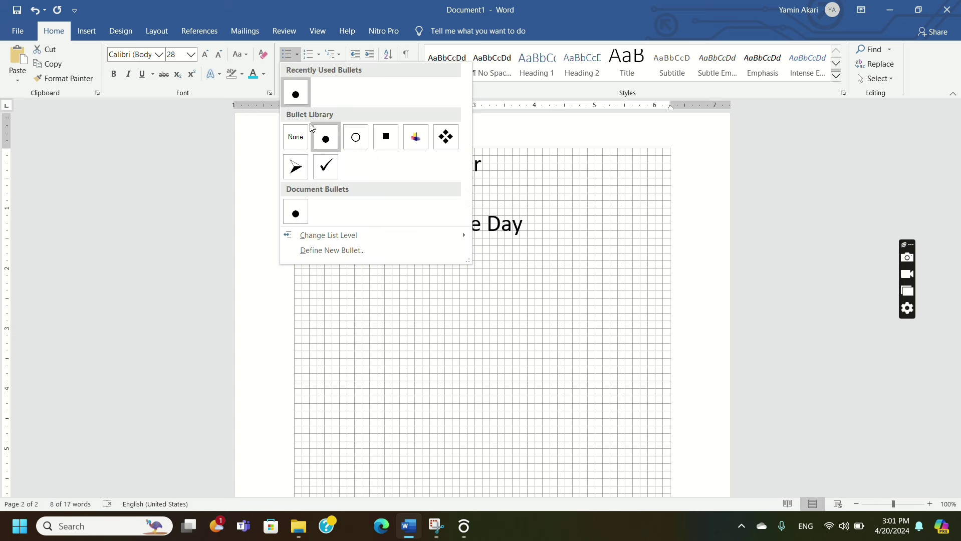
{"action": "left_click", "coordinate": [360, 139]}
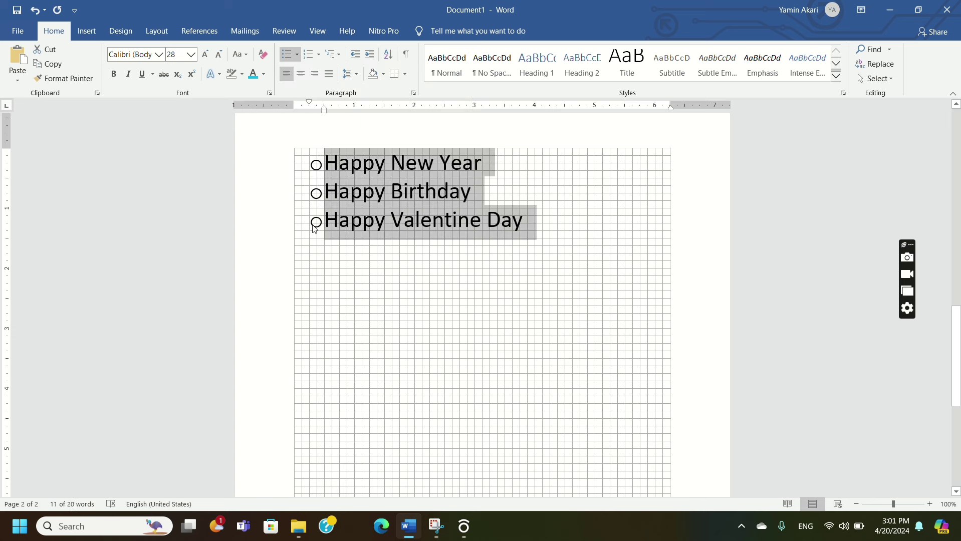
{"action": "left_click", "coordinate": [297, 55]}
{"action": "left_click", "coordinate": [385, 138]}
{"action": "left_click", "coordinate": [297, 54]}
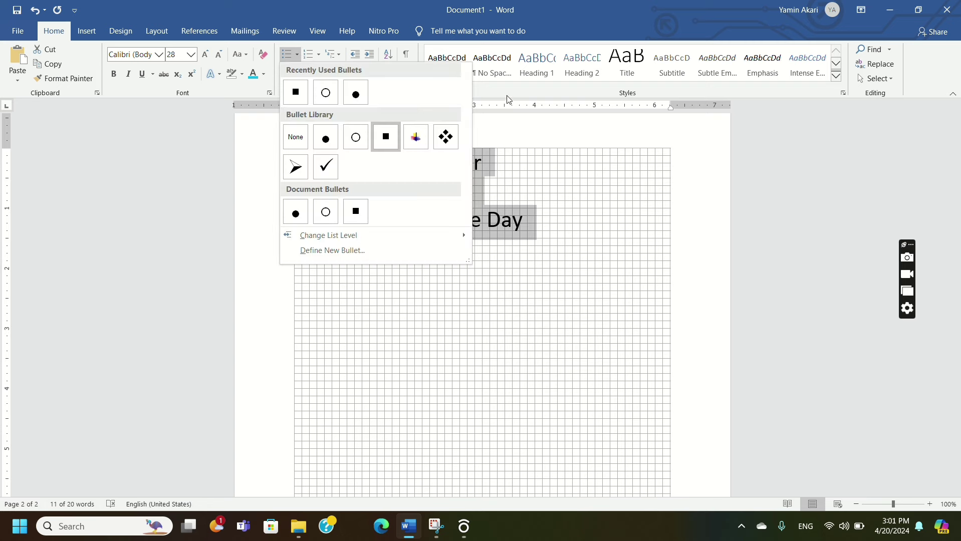
{"action": "left_click", "coordinate": [423, 141]}
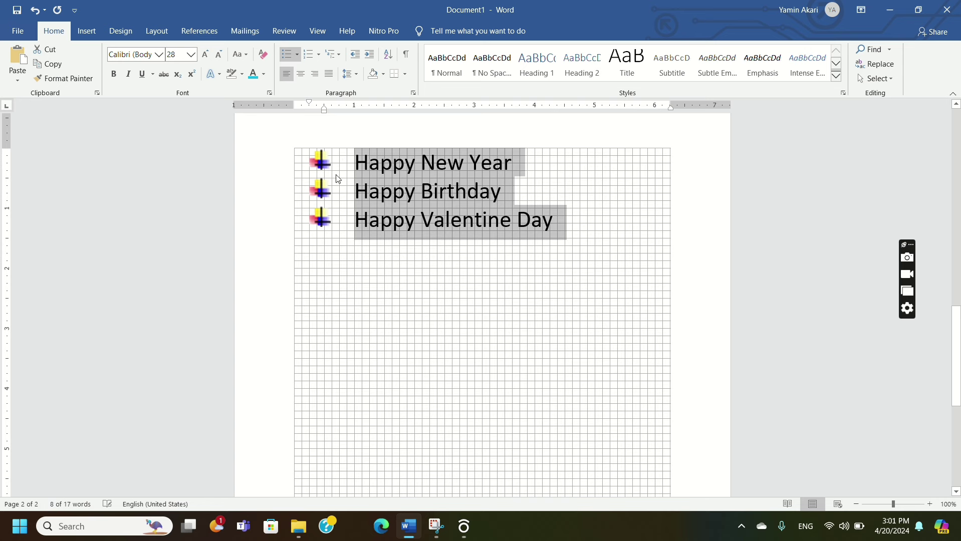
{"action": "left_click", "coordinate": [296, 54]}
{"action": "left_click", "coordinate": [297, 55]}
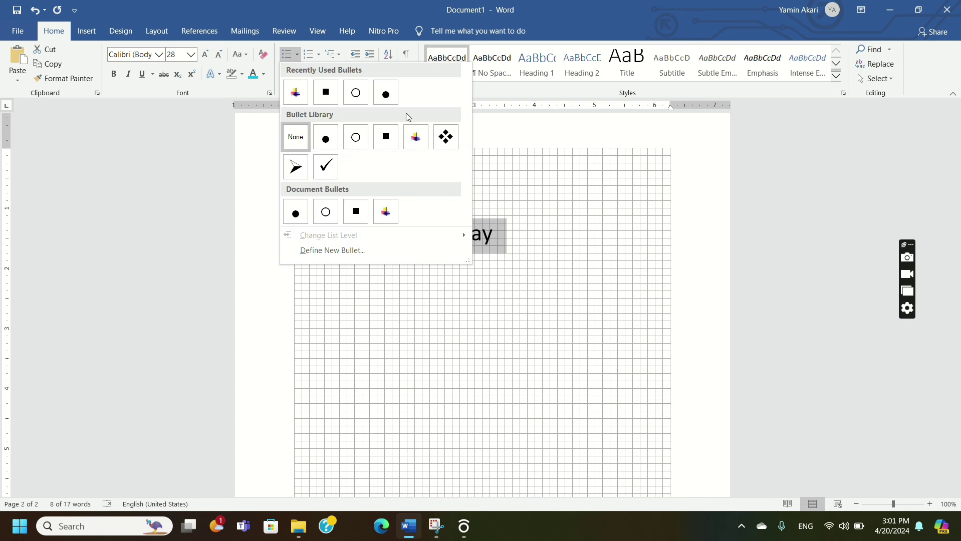
{"action": "left_click", "coordinate": [450, 140]}
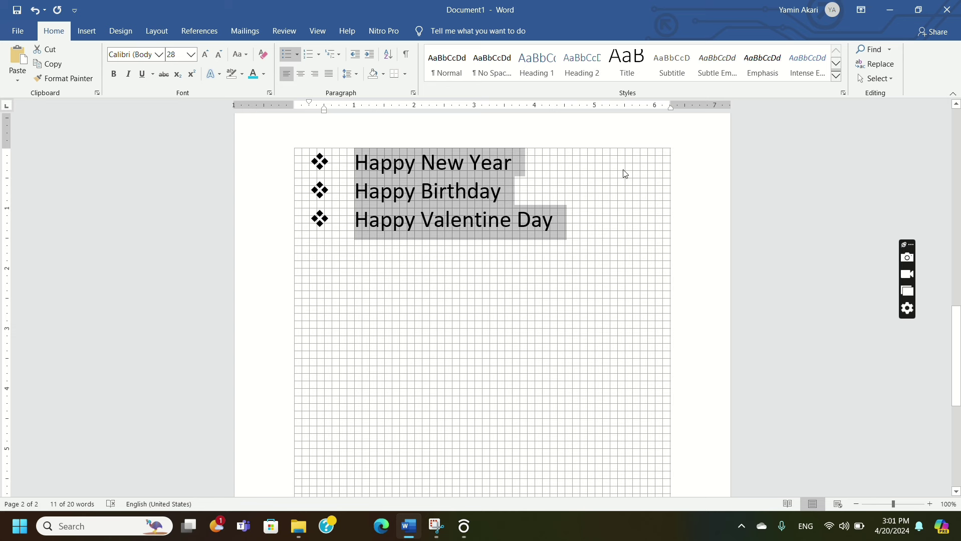
{"action": "left_click", "coordinate": [293, 60]}
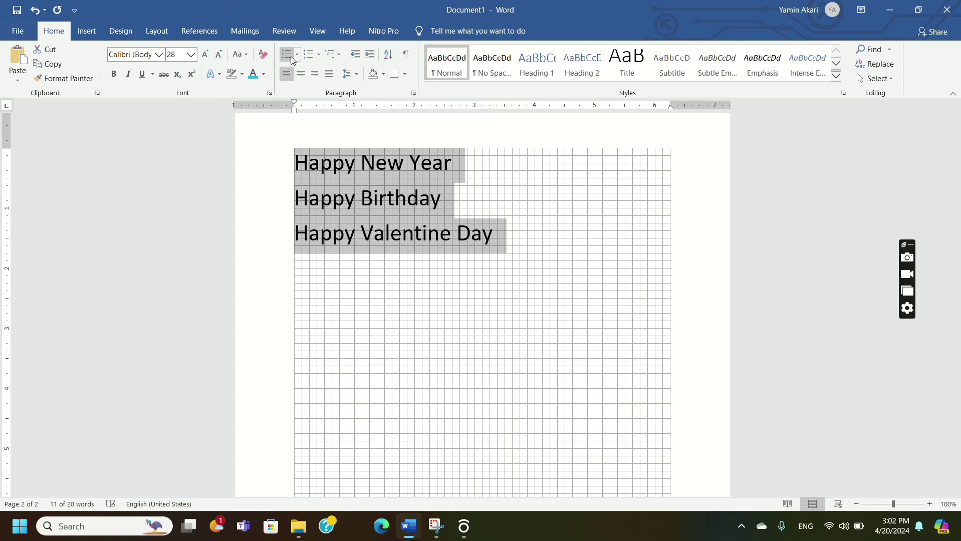
{"action": "left_click", "coordinate": [284, 59]}
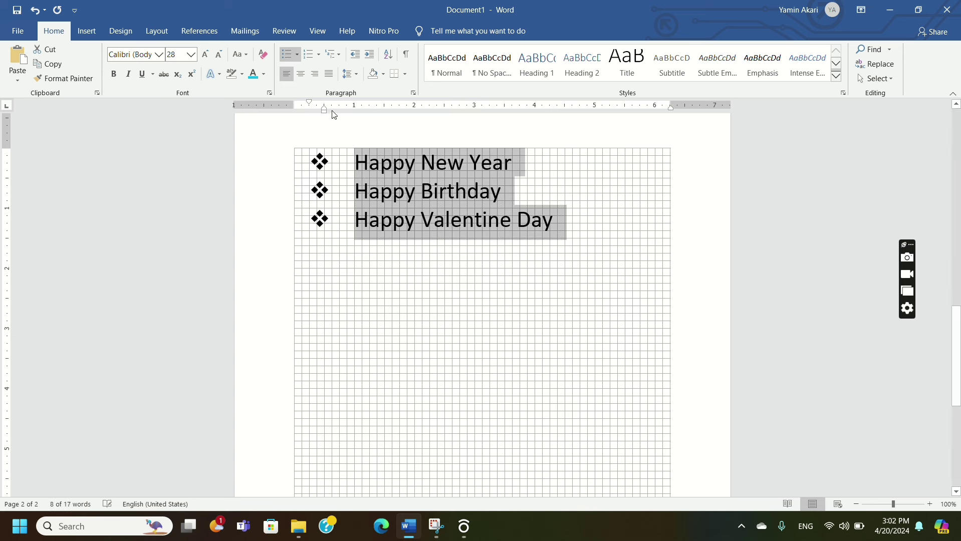
{"action": "left_click", "coordinate": [288, 59]}
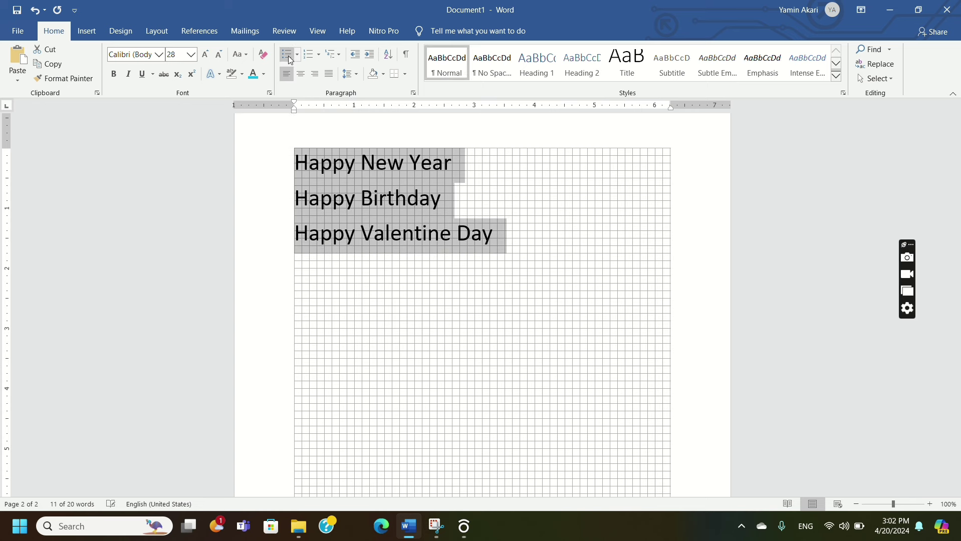
{"action": "left_click", "coordinate": [288, 59]}
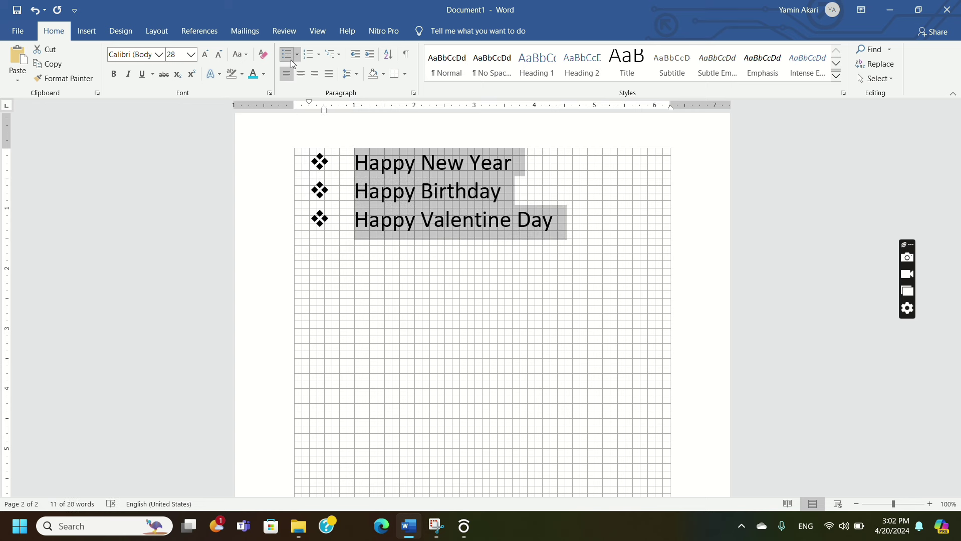
{"action": "left_click", "coordinate": [291, 59]}
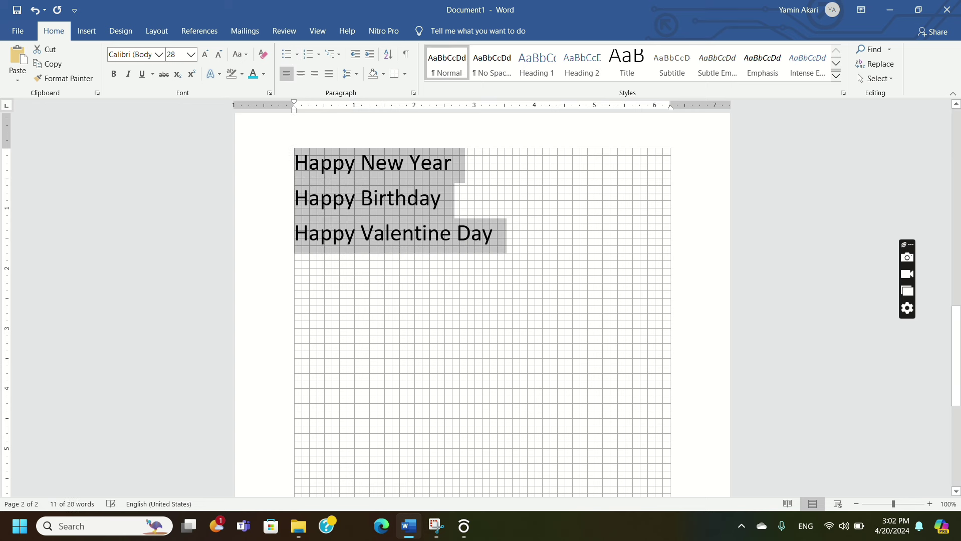
{"action": "left_click", "coordinate": [296, 54]}
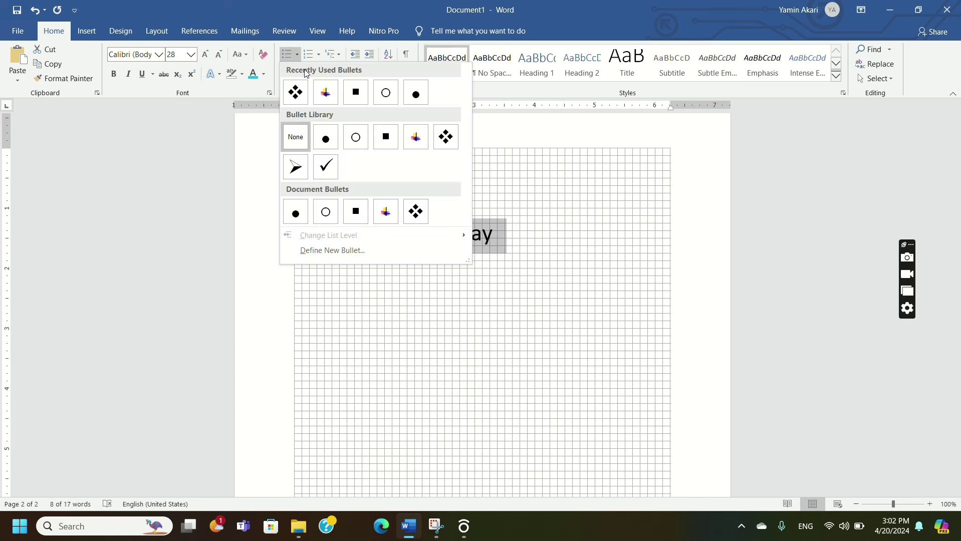
Define a Wingdings smiley-face bullet and apply it to the three greeting lines.
{"action": "left_click", "coordinate": [335, 252]}
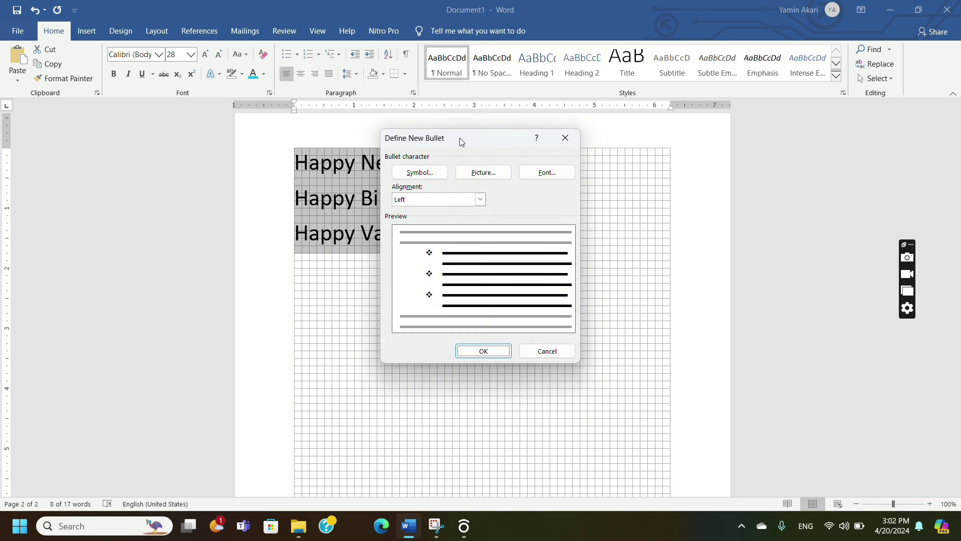
{"action": "left_click_drag", "start_coordinate": [460, 138], "coordinate": [523, 112]}
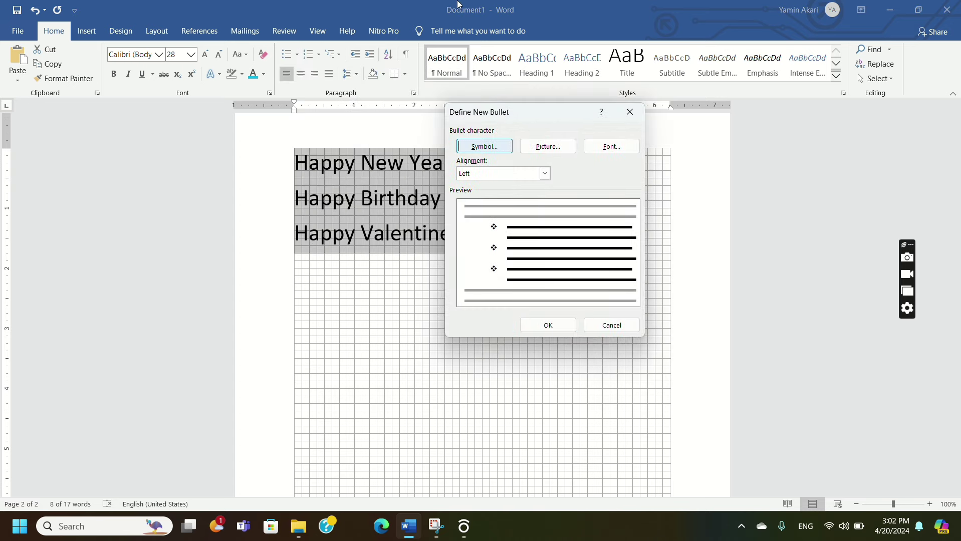
{"action": "key", "text": "Return"}
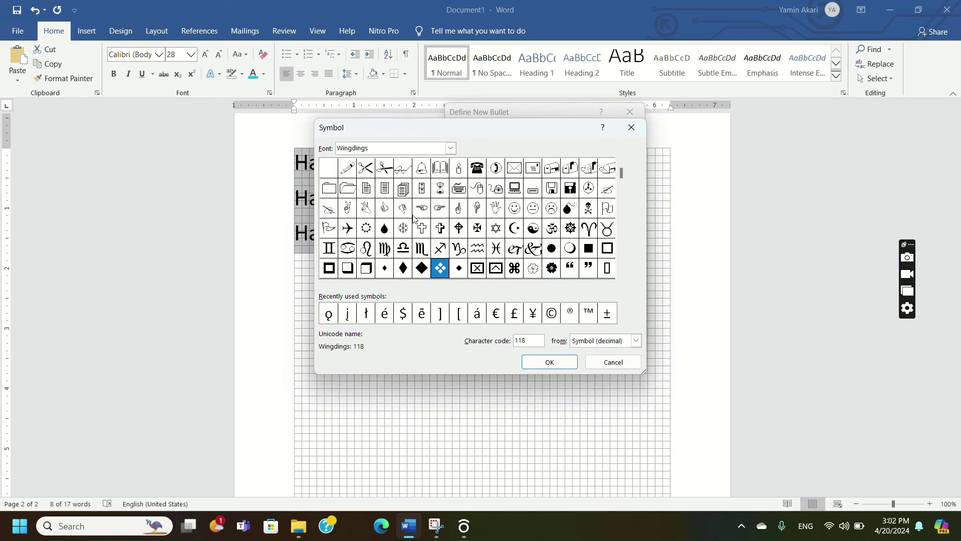
{"action": "left_click", "coordinate": [439, 208]}
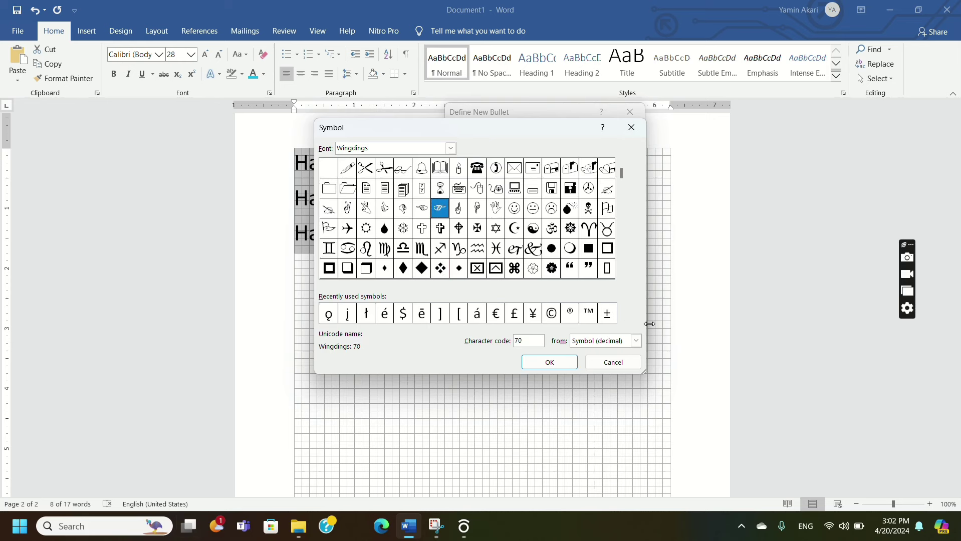
{"action": "left_click", "coordinate": [348, 231]}
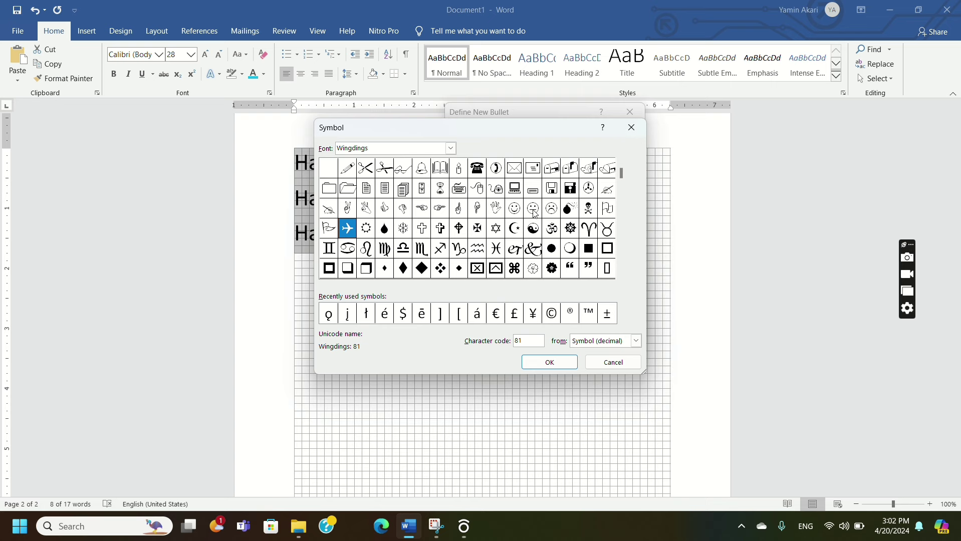
{"action": "left_click", "coordinate": [513, 216]}
{"action": "left_click", "coordinate": [566, 363]}
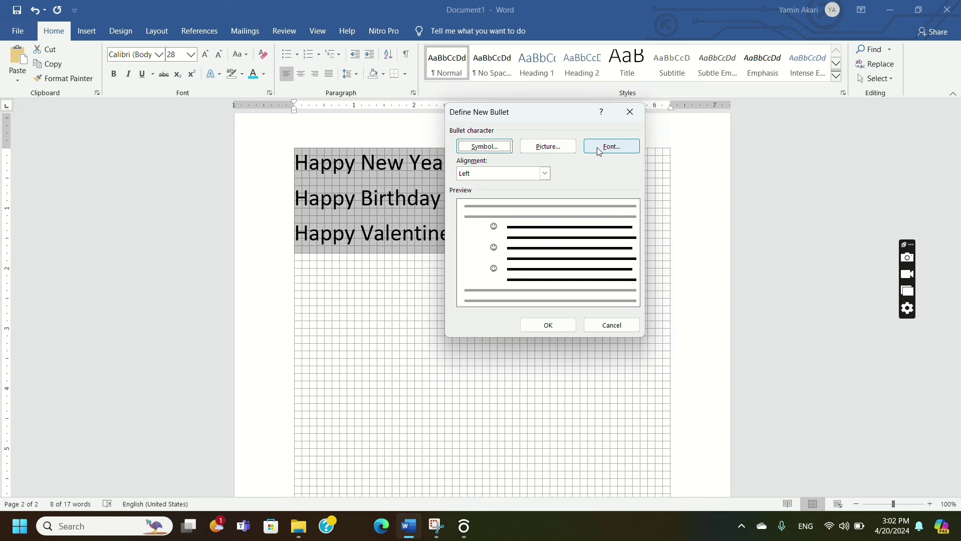
{"action": "left_click", "coordinate": [548, 326]}
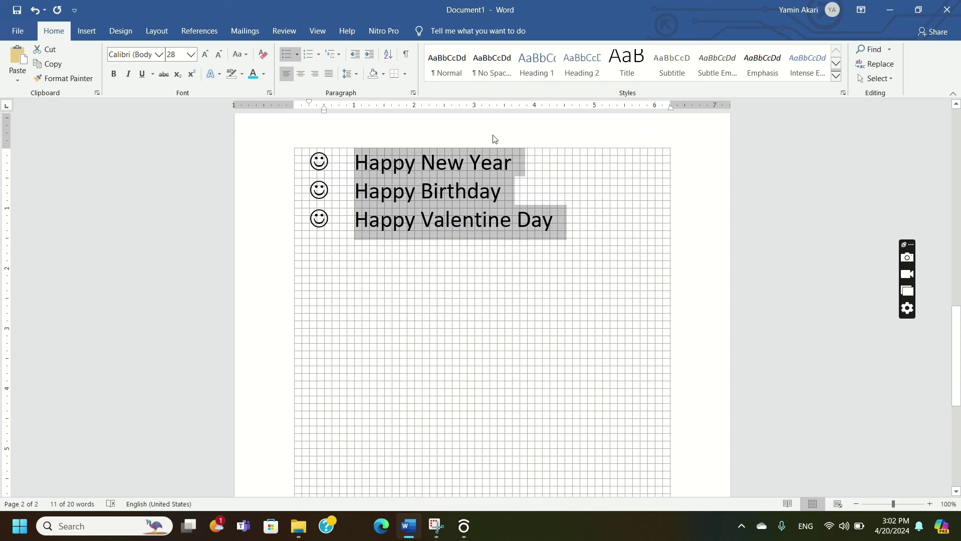
{"action": "left_click", "coordinate": [451, 220]}
{"action": "left_click", "coordinate": [553, 208]}
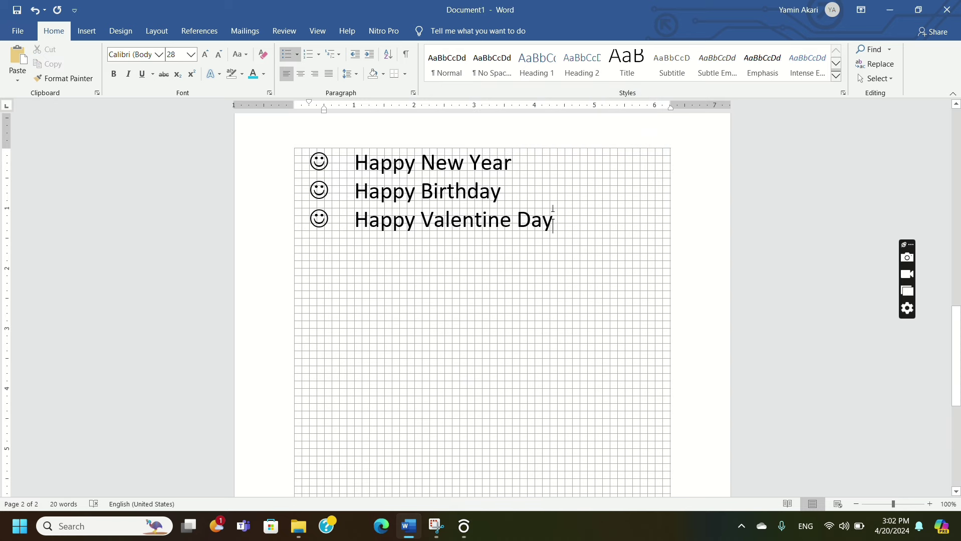
{"action": "left_click_drag", "start_coordinate": [355, 163], "coordinate": [557, 220]}
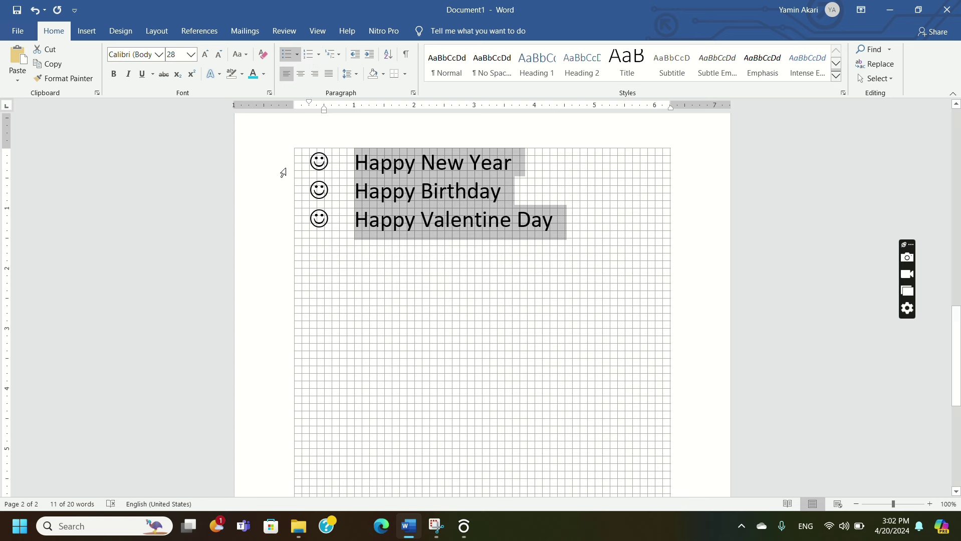
{"action": "left_click", "coordinate": [296, 54]}
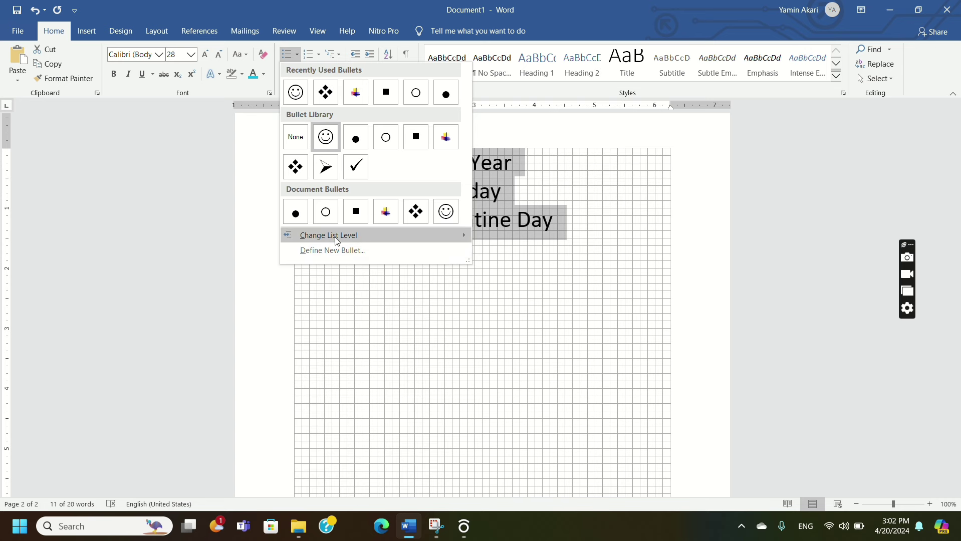
{"action": "mouse_move", "coordinate": [329, 235]}
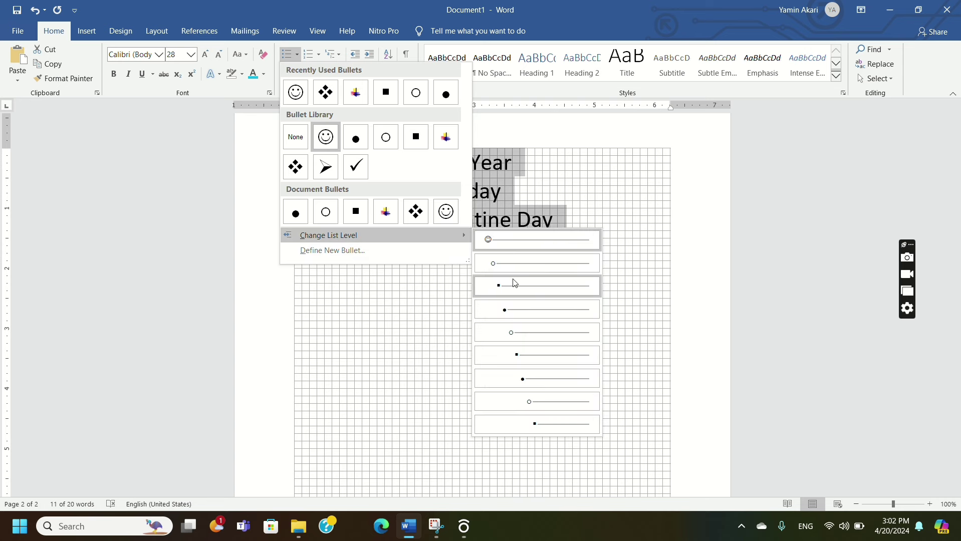
{"action": "left_click", "coordinate": [523, 336]}
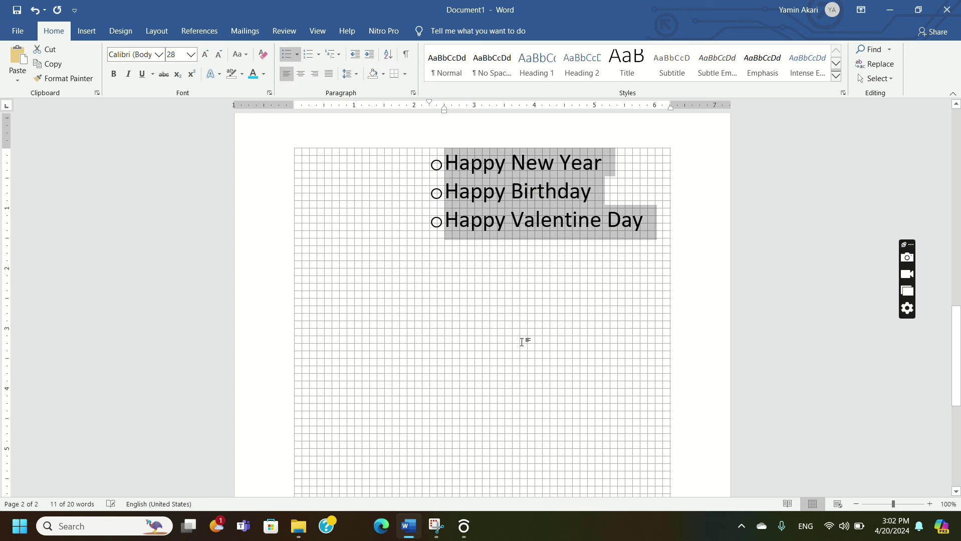
{"action": "left_click", "coordinate": [296, 55]}
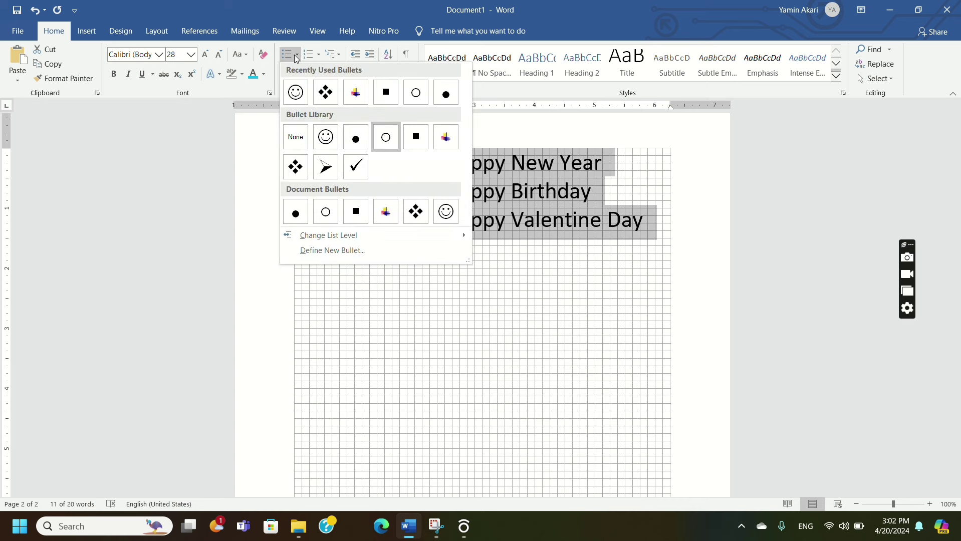
{"action": "mouse_move", "coordinate": [329, 235]}
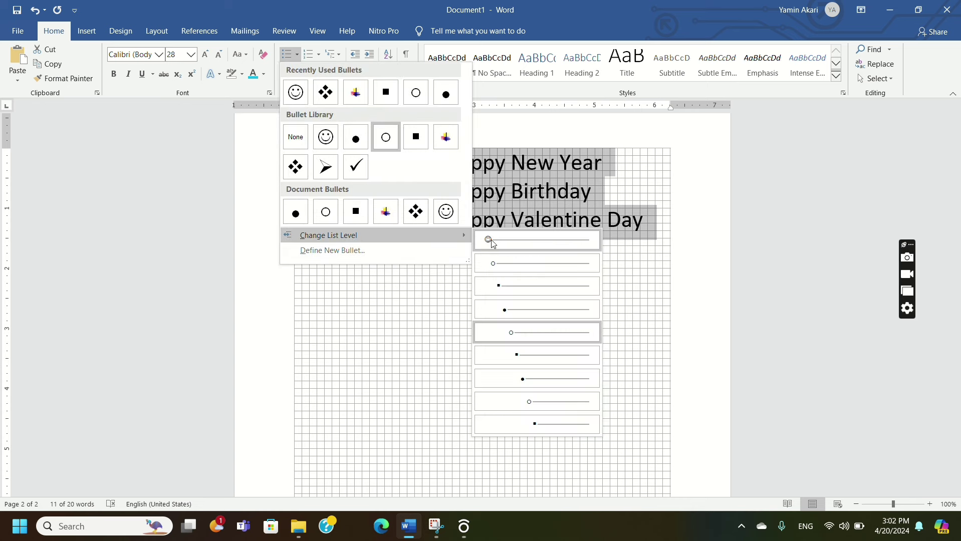
{"action": "left_click", "coordinate": [499, 264]}
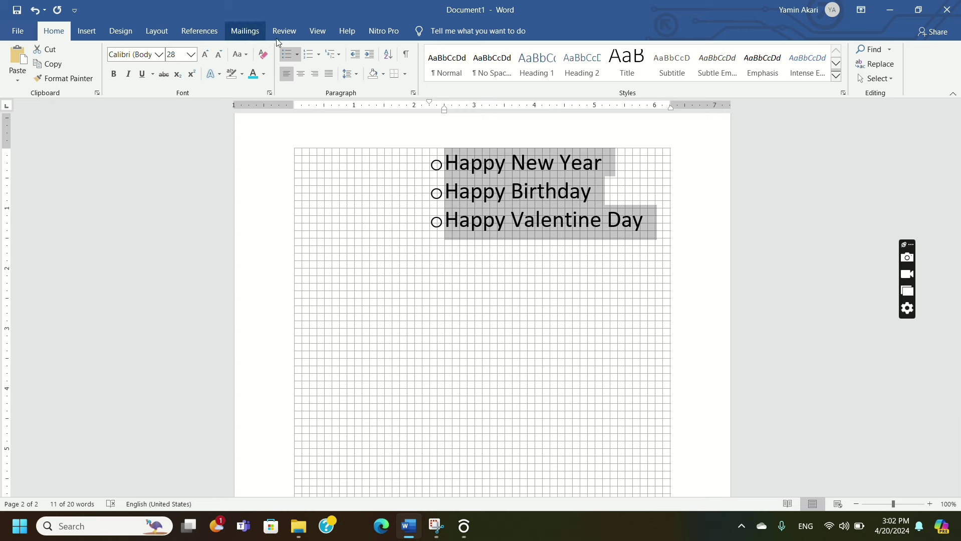
{"action": "left_click", "coordinate": [297, 56]}
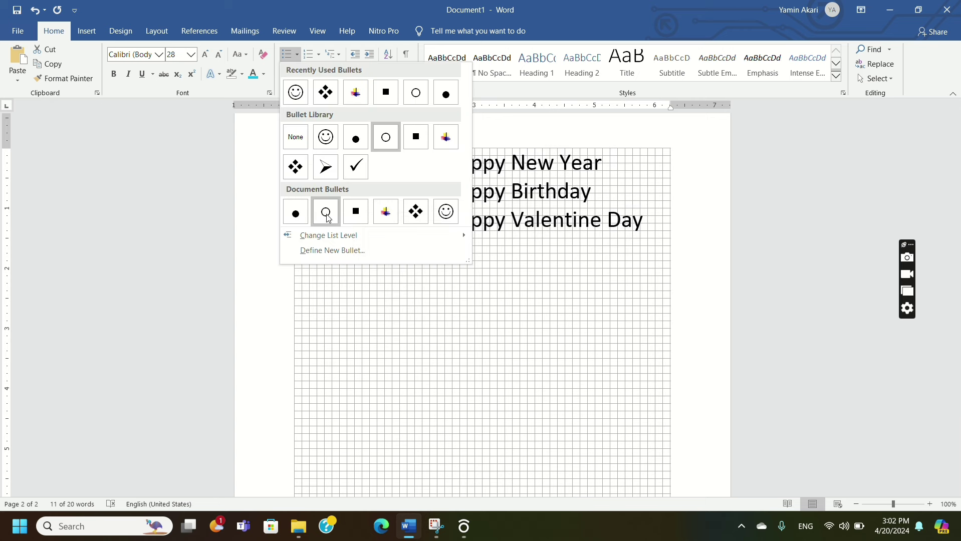
{"action": "left_click", "coordinate": [540, 421]}
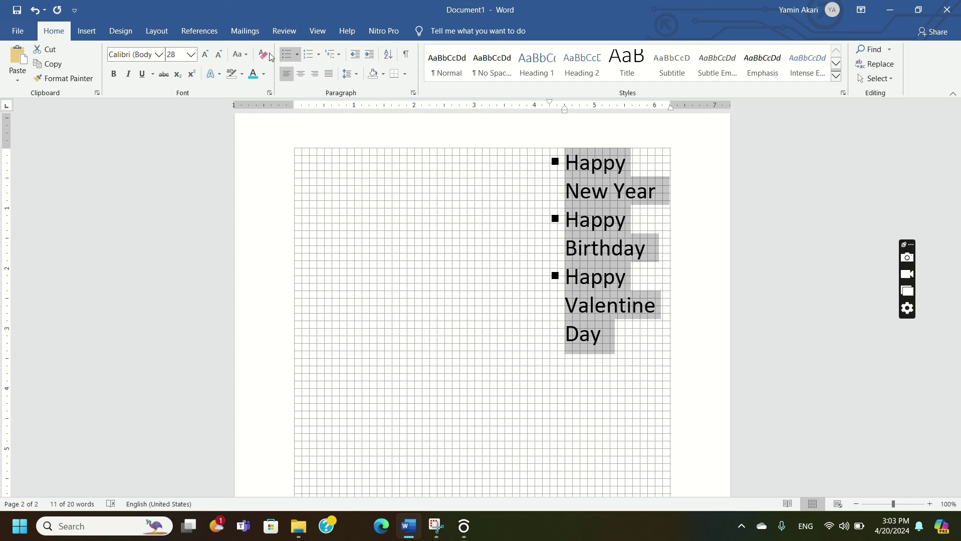
{"action": "left_click", "coordinate": [297, 56]}
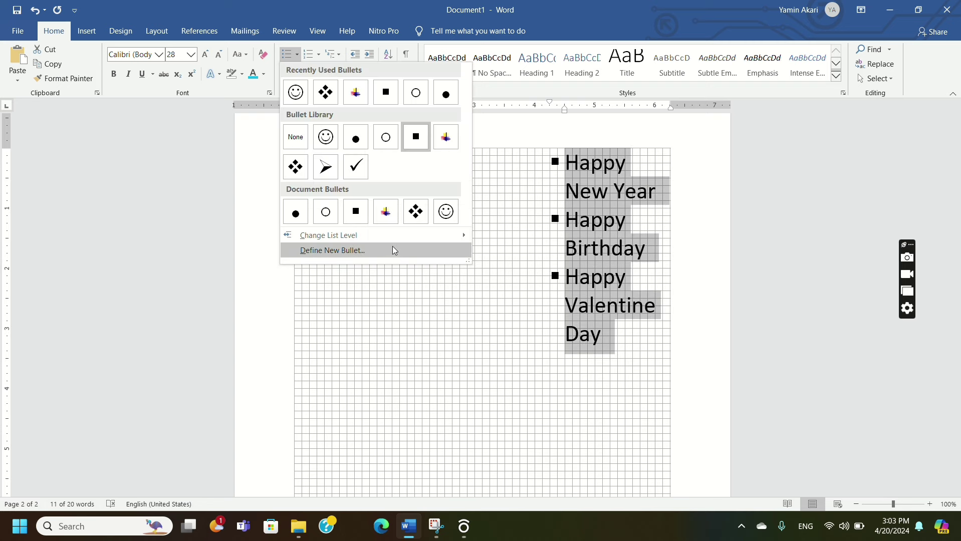
{"action": "mouse_move", "coordinate": [328, 235]}
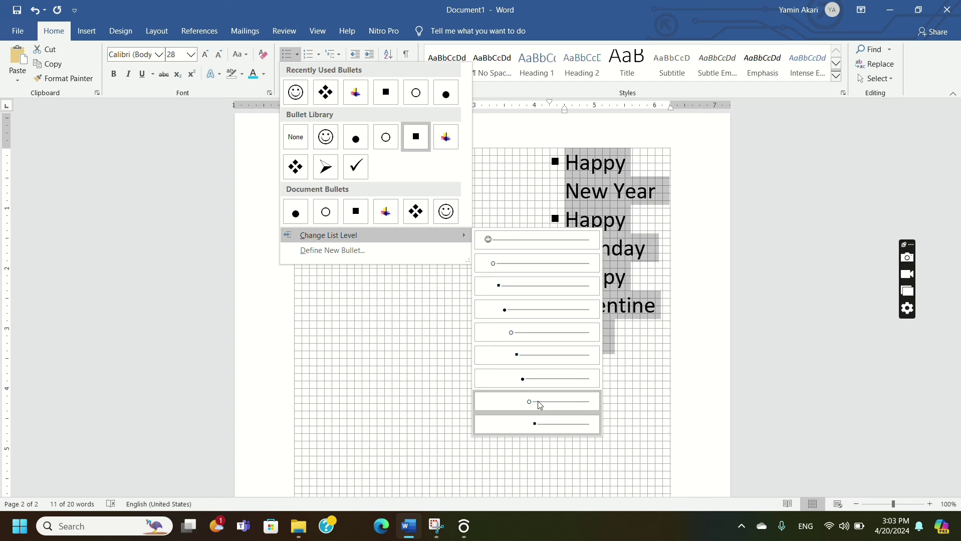
{"action": "left_click", "coordinate": [537, 402]}
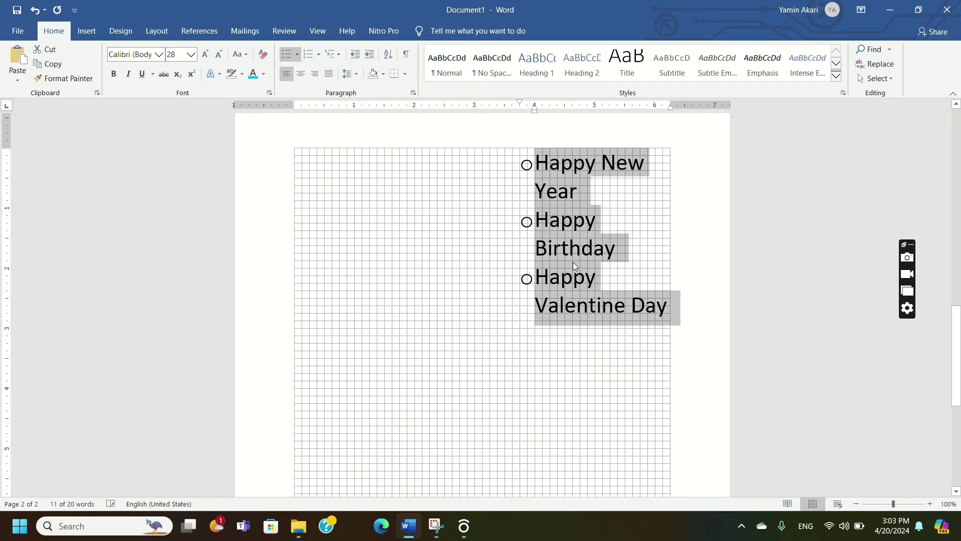
{"action": "left_click", "coordinate": [298, 55]}
{"action": "mouse_move", "coordinate": [328, 235]}
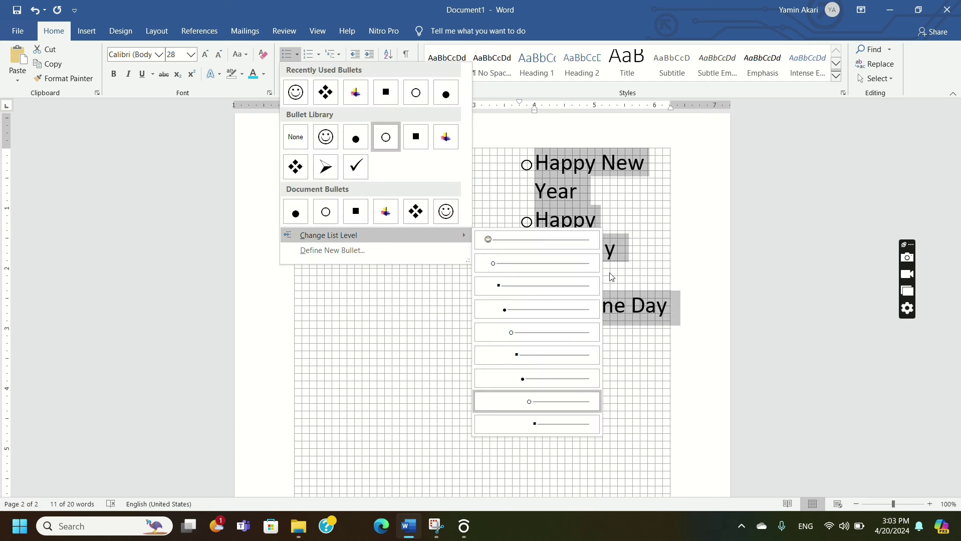
{"action": "left_click", "coordinate": [562, 377]}
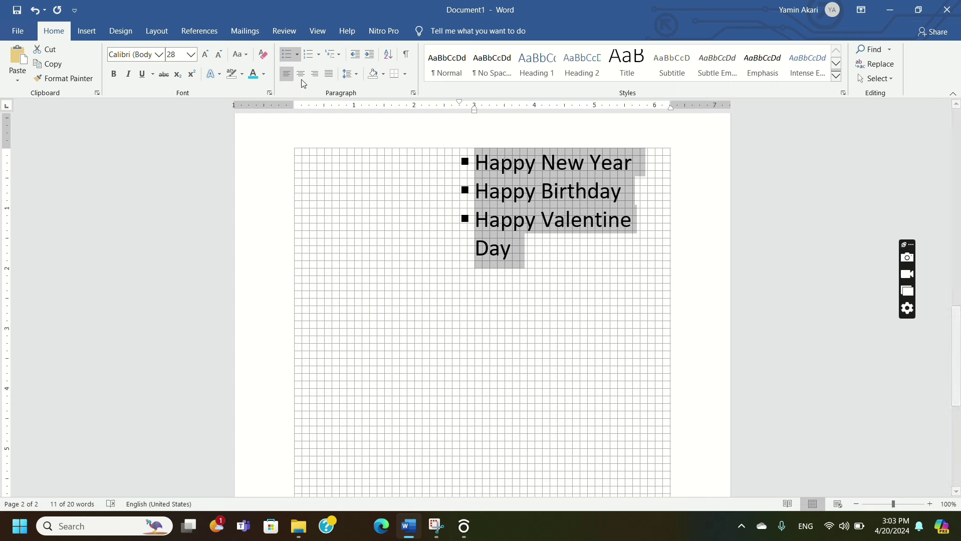
{"action": "left_click", "coordinate": [297, 56]}
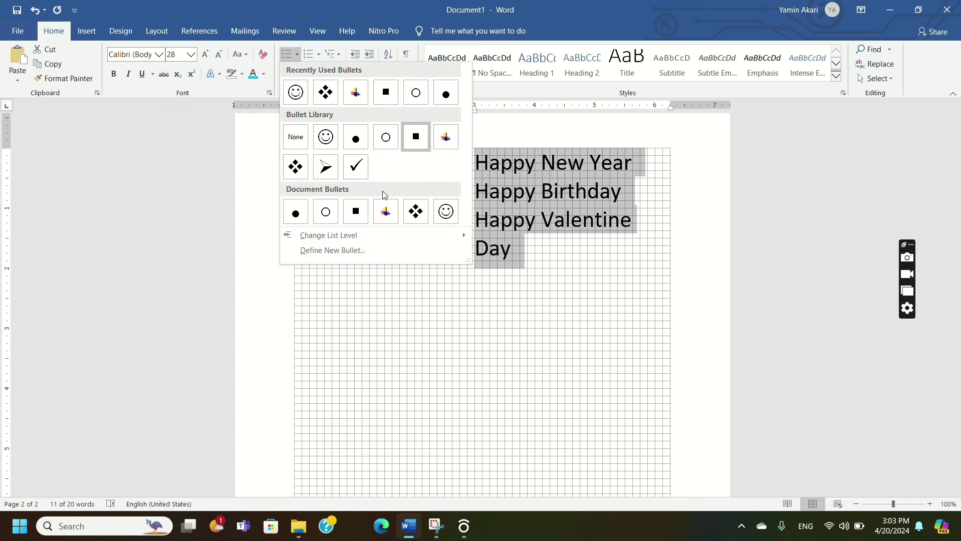
{"action": "mouse_move", "coordinate": [328, 235]}
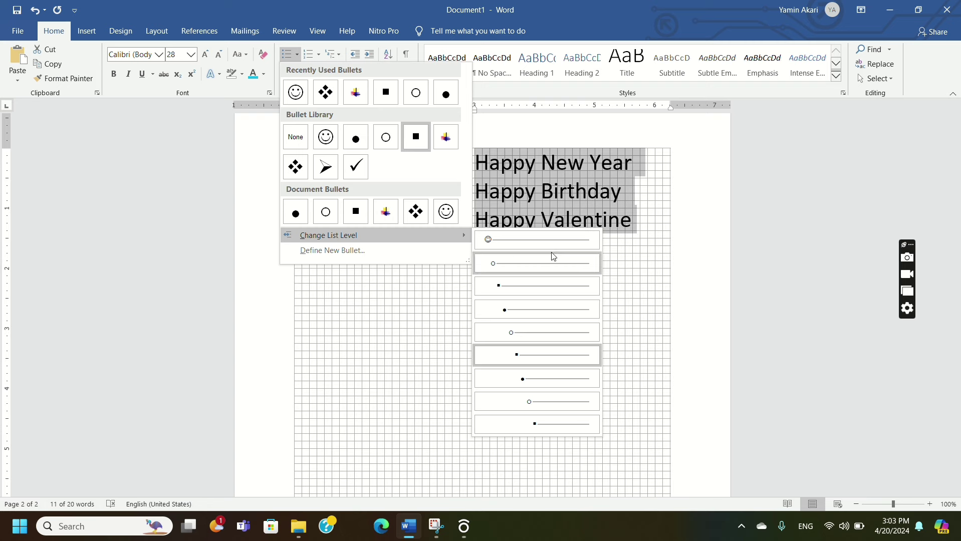
{"action": "left_click", "coordinate": [521, 244]}
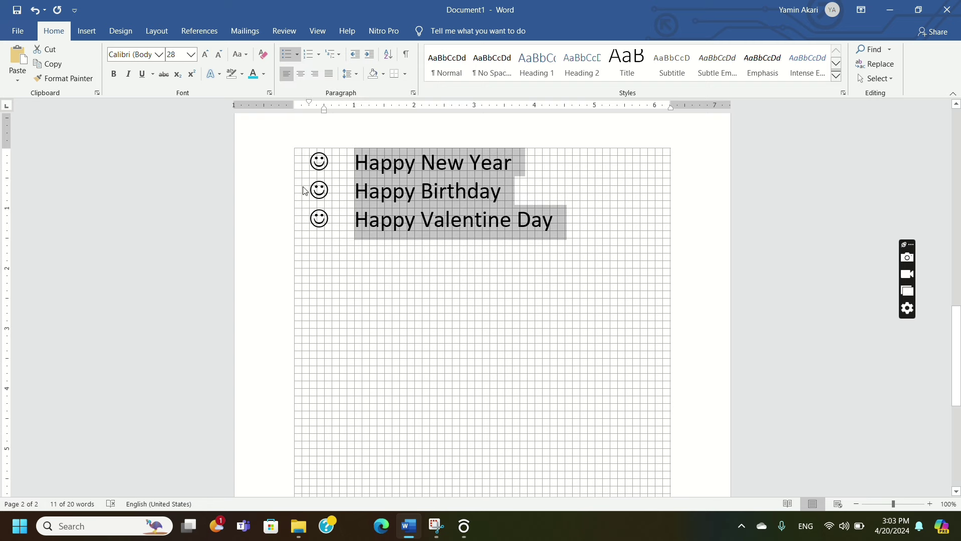
{"action": "left_click", "coordinate": [451, 271]}
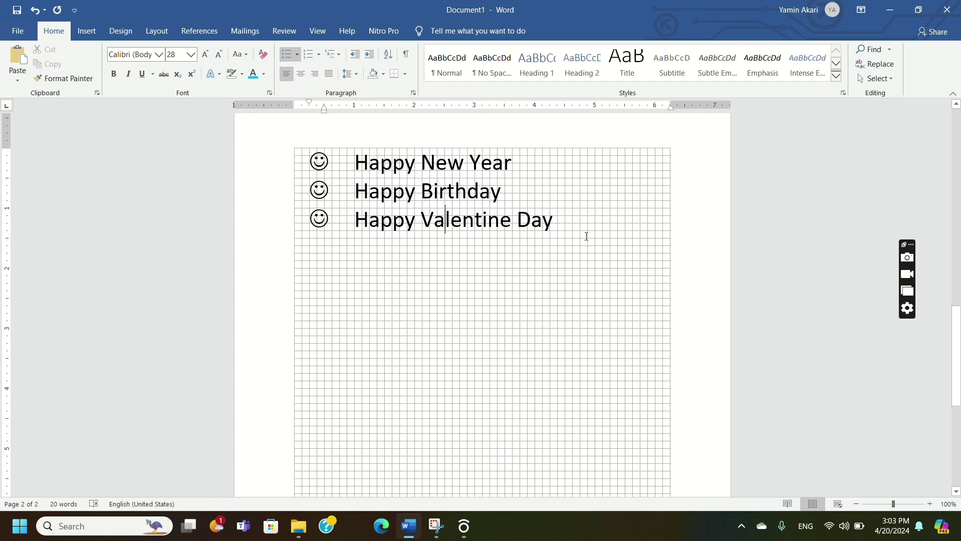
Paste a Keep Source Formatting copy of the greetings below the list and remove its bullets.
{"action": "left_click_drag", "start_coordinate": [585, 233], "coordinate": [301, 149]}
{"action": "left_click", "coordinate": [454, 292]}
{"action": "left_click_drag", "start_coordinate": [554, 223], "coordinate": [364, 152]}
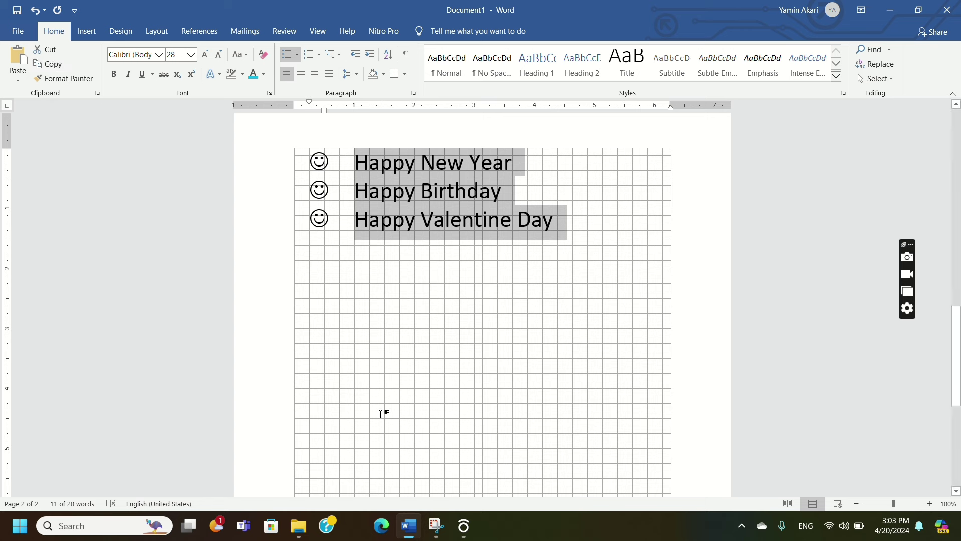
{"action": "left_click", "coordinate": [313, 299]}
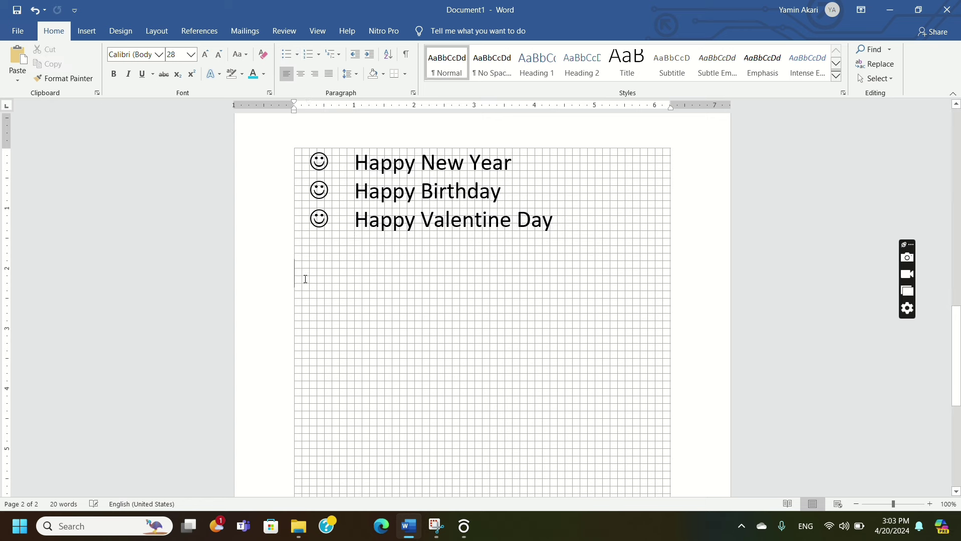
{"action": "left_click", "coordinate": [18, 80]}
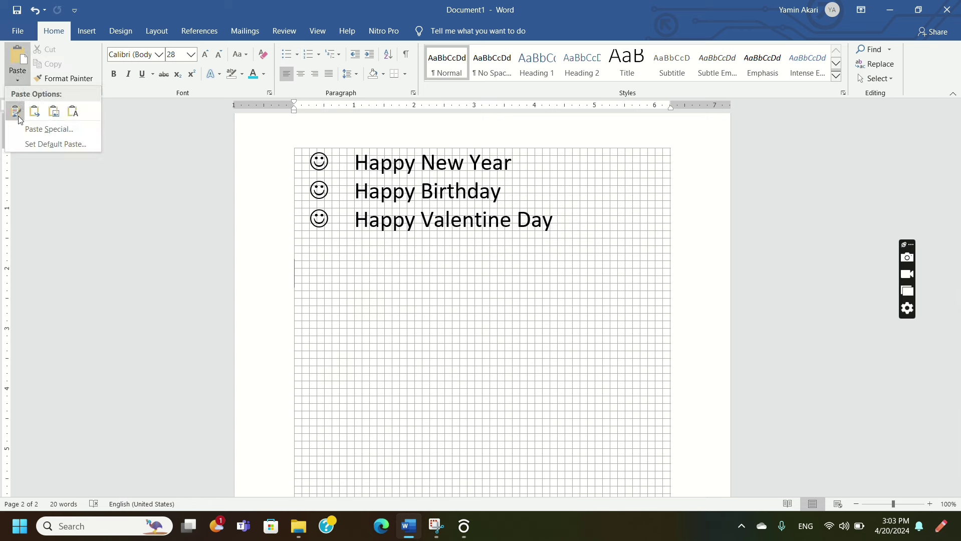
{"action": "left_click", "coordinate": [28, 108]}
{"action": "left_click_drag", "start_coordinate": [590, 330], "coordinate": [355, 273]}
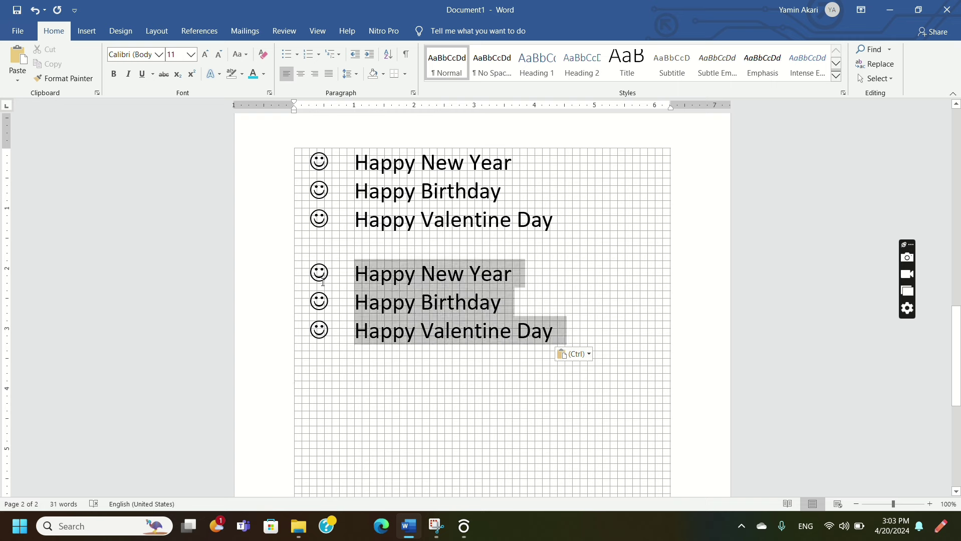
{"action": "left_click", "coordinate": [287, 54]}
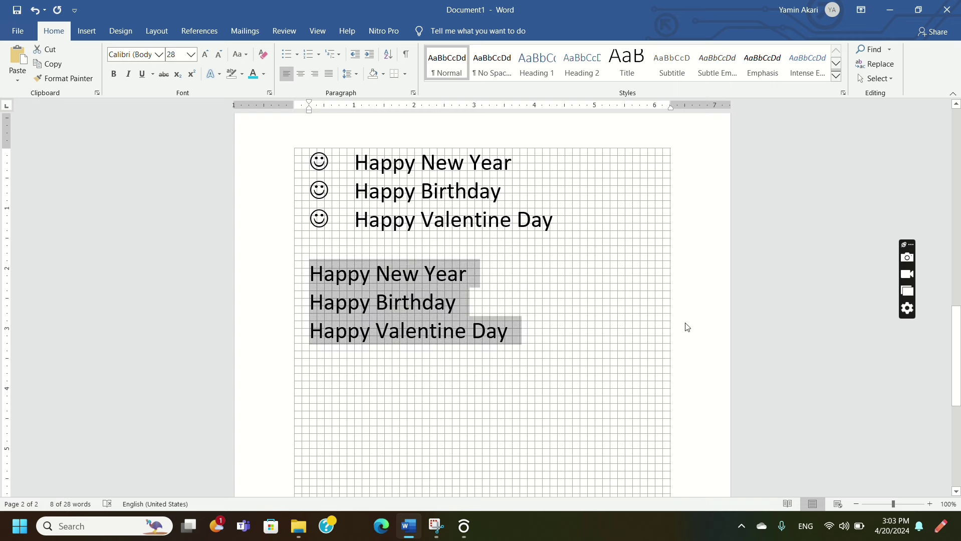
{"action": "left_click", "coordinate": [510, 331]}
Number the pasted greetings, trying the 1), i. ii. iii. and a. b. c. formats.
{"action": "left_click_drag", "start_coordinate": [524, 327], "coordinate": [266, 264]}
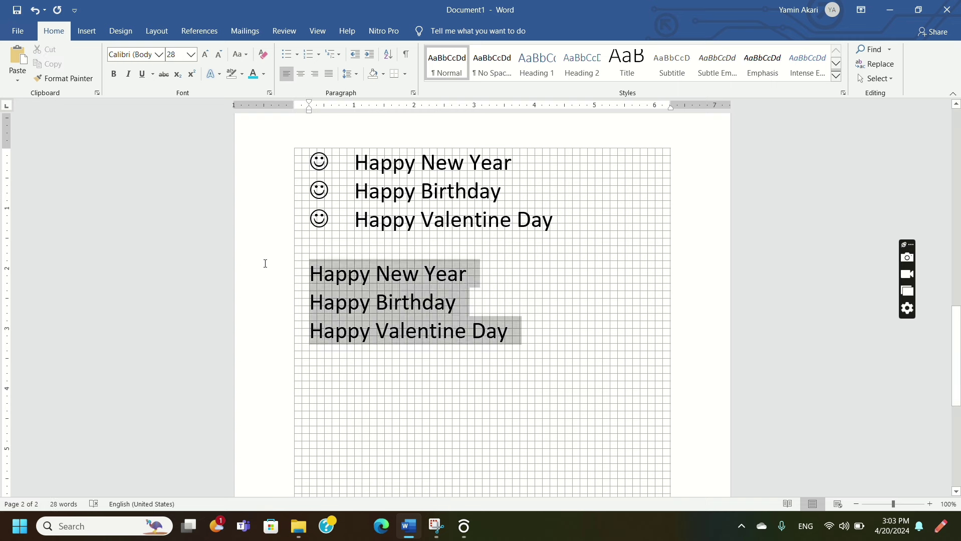
{"action": "left_click", "coordinate": [315, 57]}
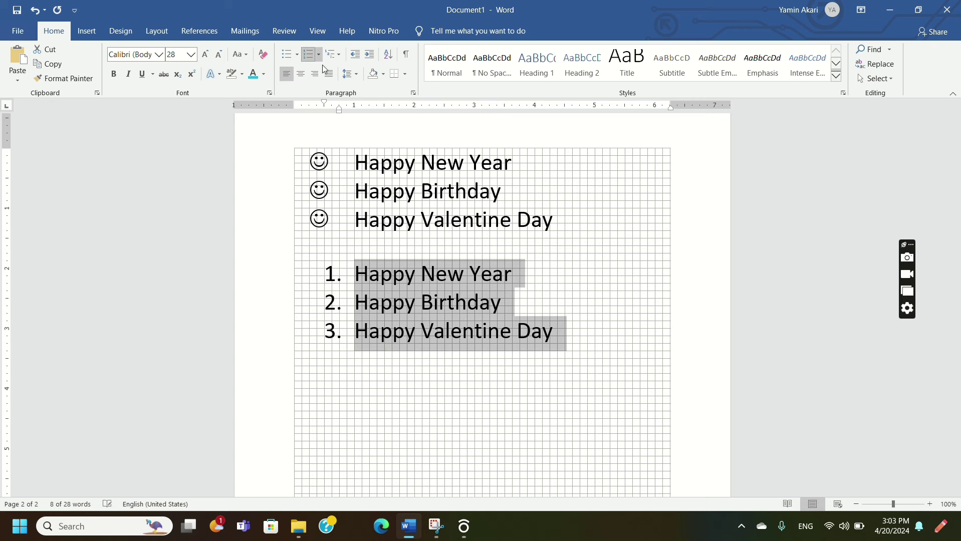
{"action": "left_click", "coordinate": [574, 349]}
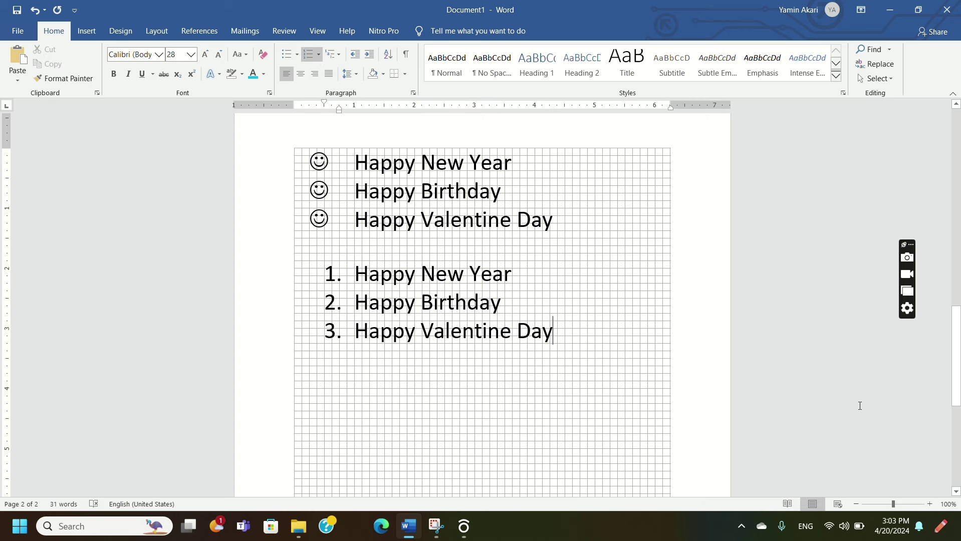
{"action": "left_click", "coordinate": [319, 54]}
{"action": "left_click", "coordinate": [438, 171]}
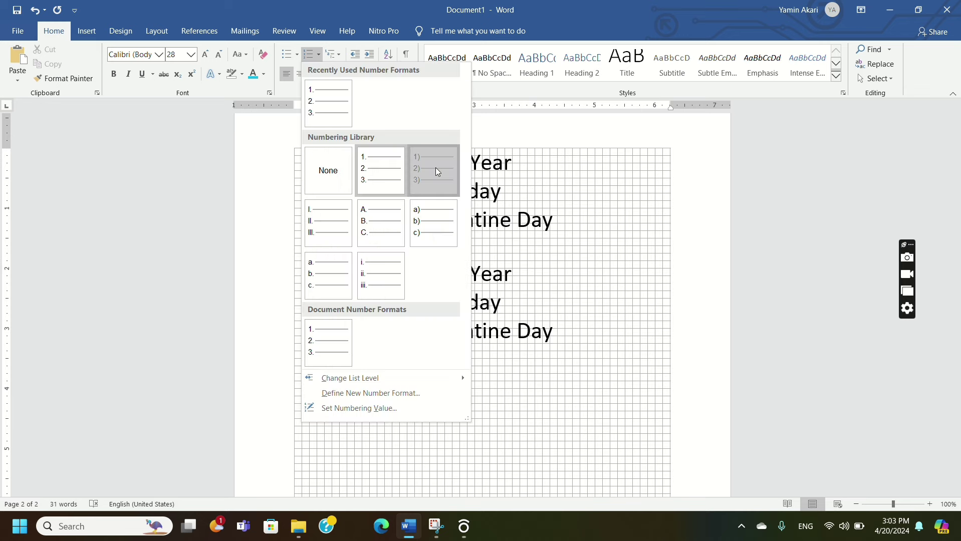
{"action": "left_click", "coordinate": [319, 54]}
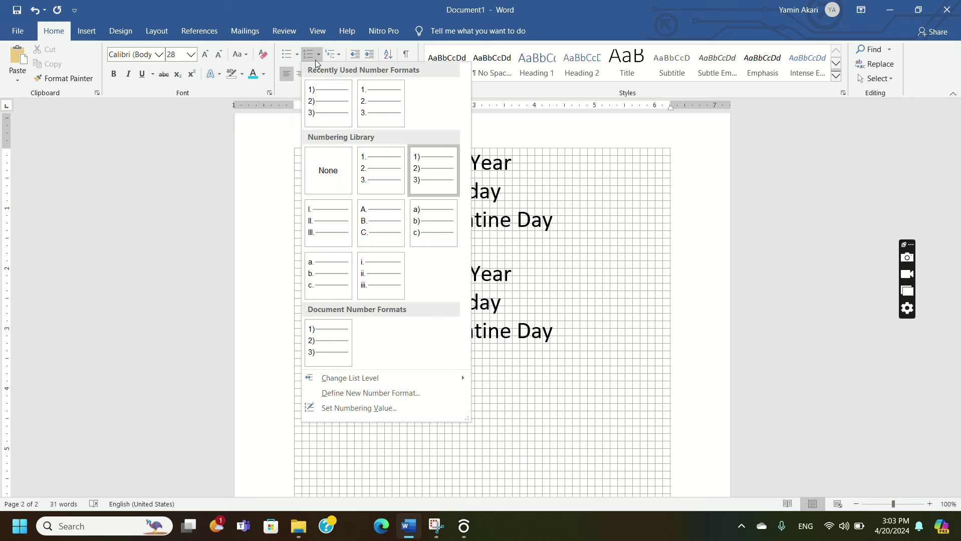
{"action": "left_click", "coordinate": [382, 274]}
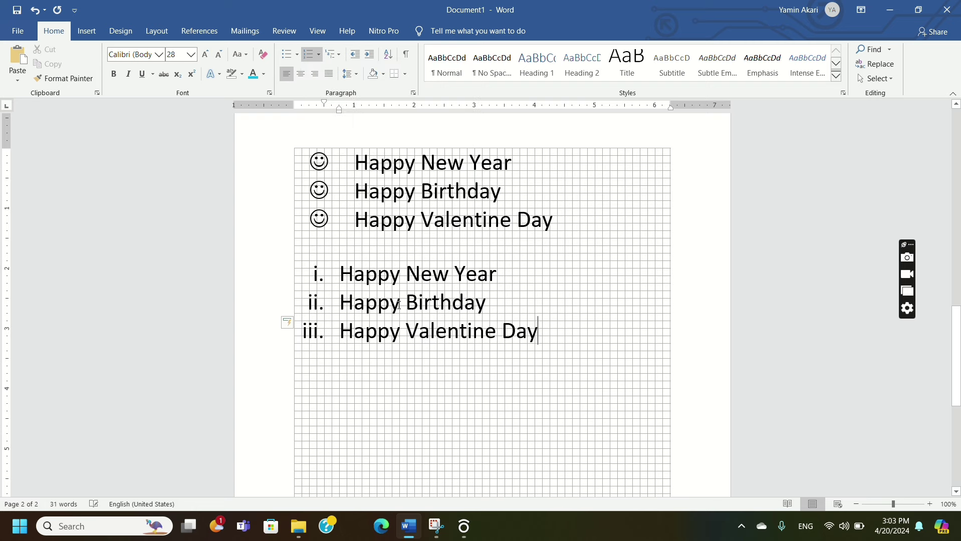
{"action": "left_click", "coordinate": [318, 54]}
{"action": "left_click", "coordinate": [335, 288]}
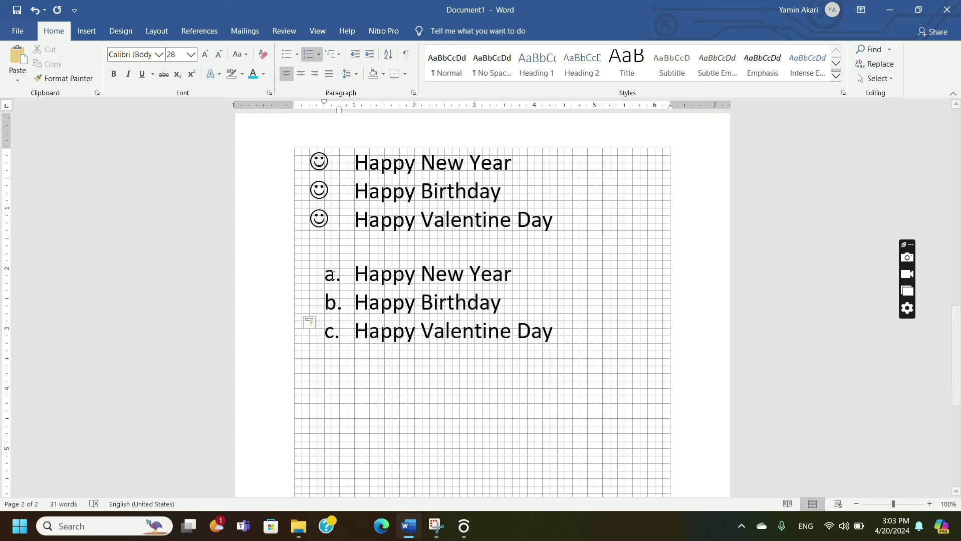
{"action": "left_click", "coordinate": [316, 58]}
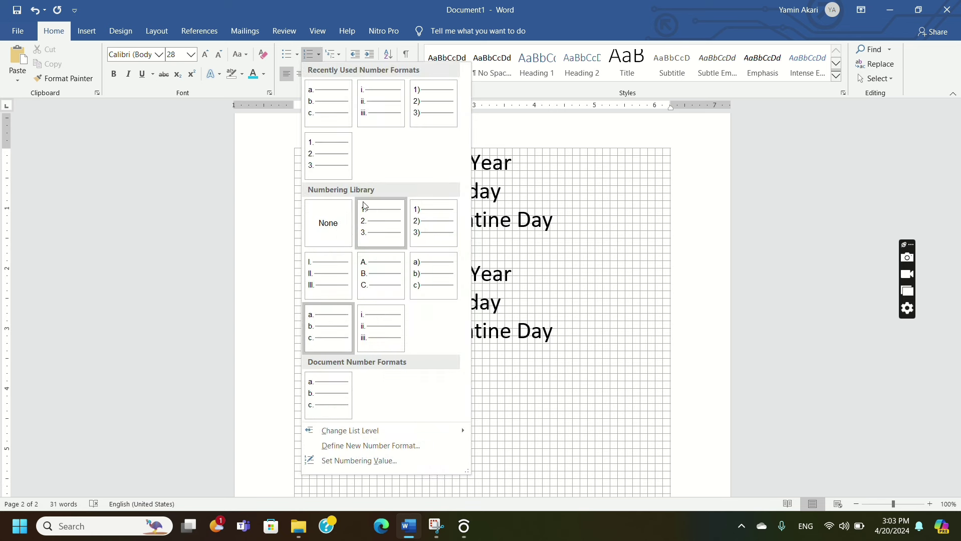
{"action": "left_click", "coordinate": [390, 303]}
{"action": "left_click", "coordinate": [315, 58]}
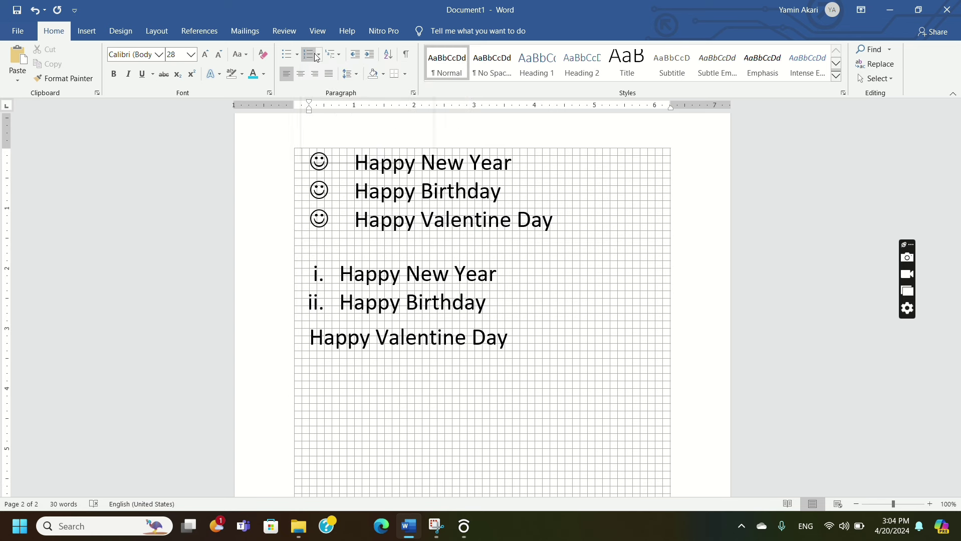
{"action": "left_click", "coordinate": [314, 53]}
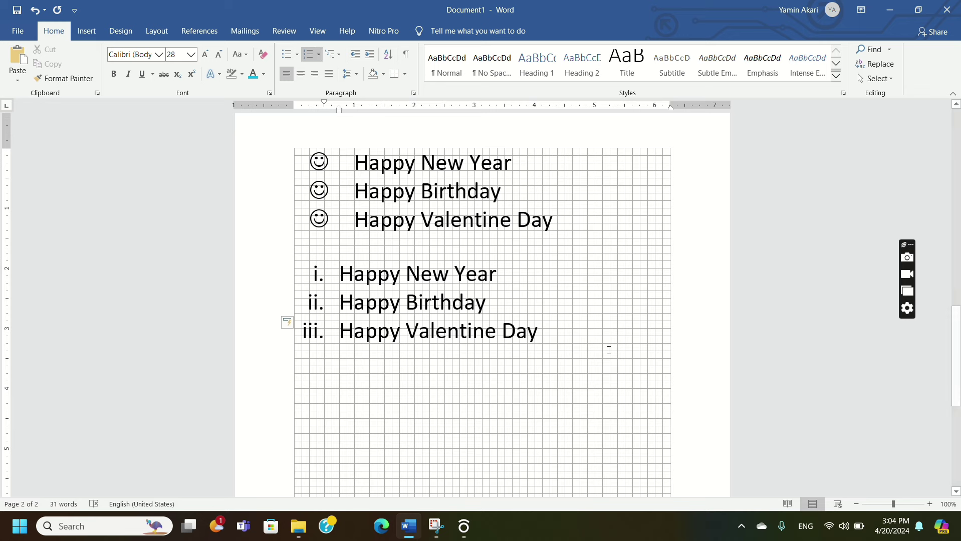
Reselect the second list and settle on 1. 2. 3. numbering after trying A. B. C.
{"action": "left_click_drag", "start_coordinate": [551, 337], "coordinate": [360, 220]}
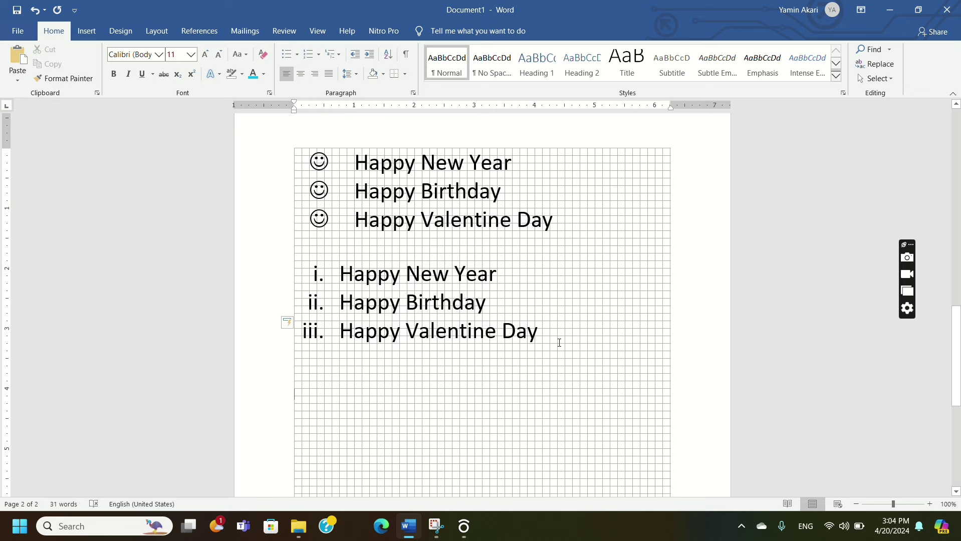
{"action": "left_click_drag", "start_coordinate": [562, 339], "coordinate": [382, 276]}
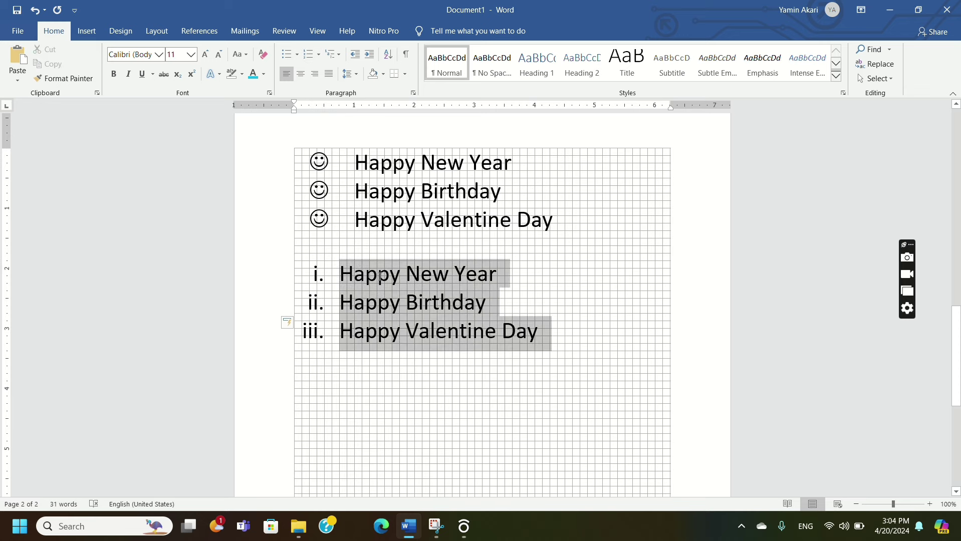
{"action": "left_click", "coordinate": [318, 53]}
{"action": "left_click", "coordinate": [386, 273]}
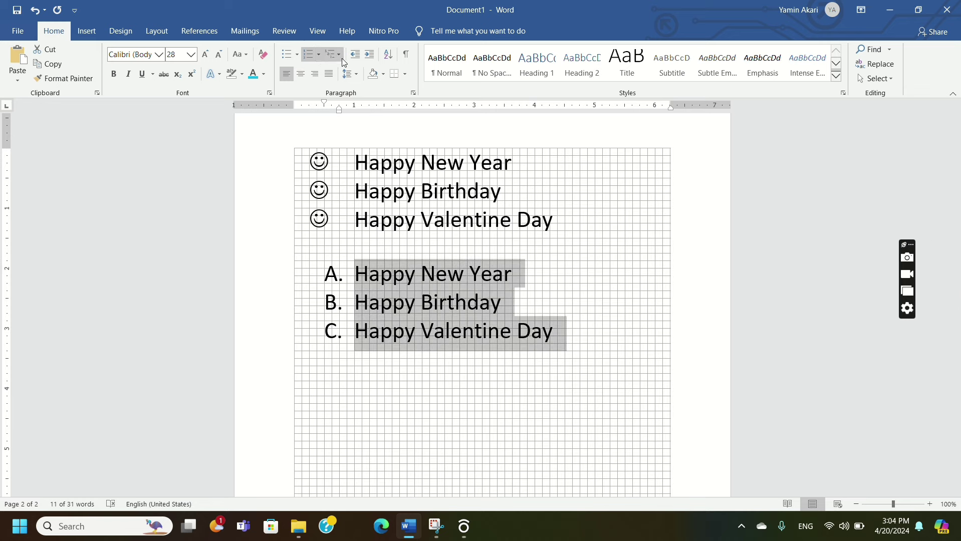
{"action": "left_click", "coordinate": [319, 55]}
{"action": "left_click", "coordinate": [380, 232]}
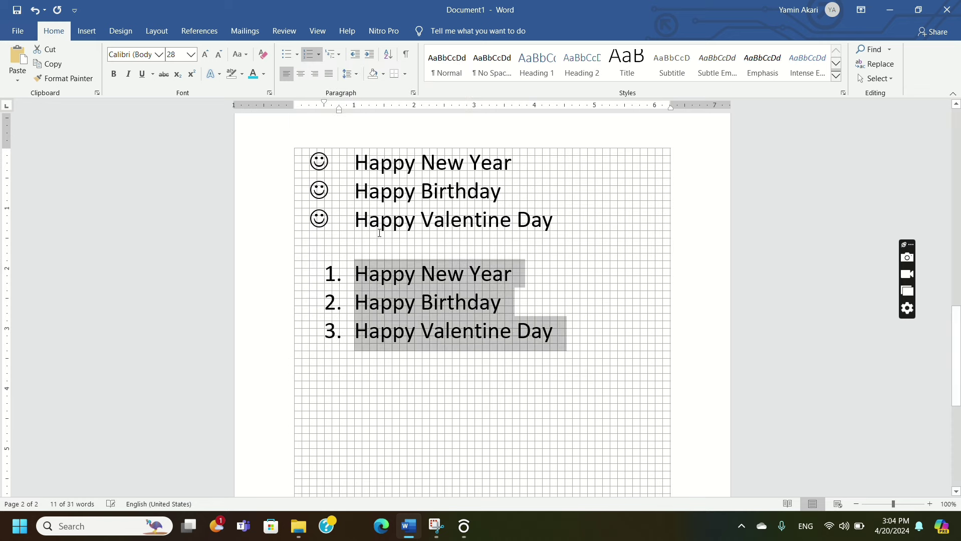
{"action": "left_click", "coordinate": [553, 331]}
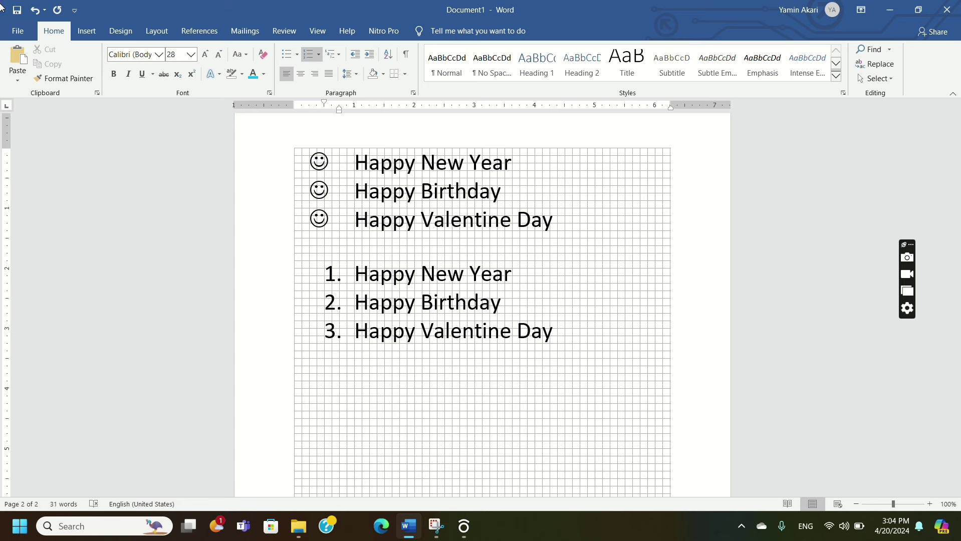
{"action": "key", "text": "Return"}
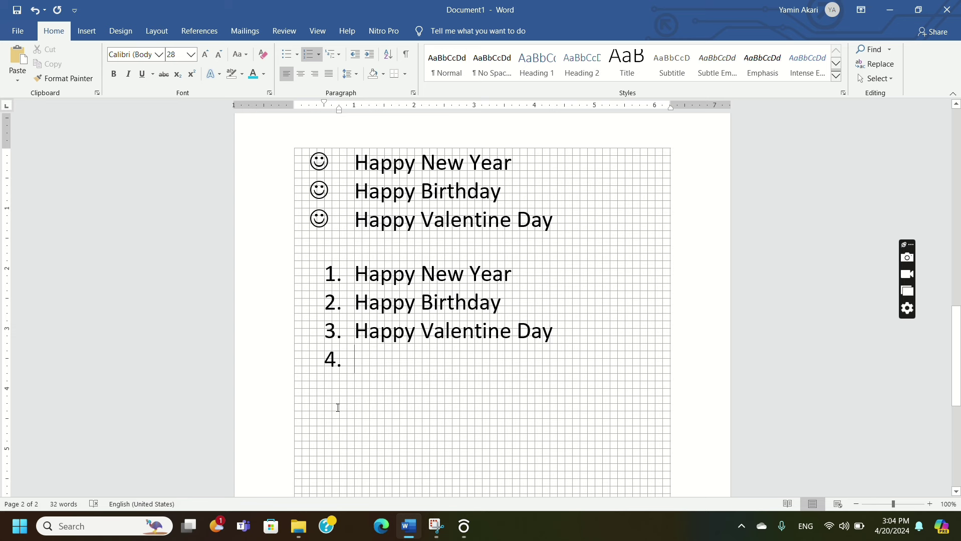
{"action": "key", "text": "Return"}
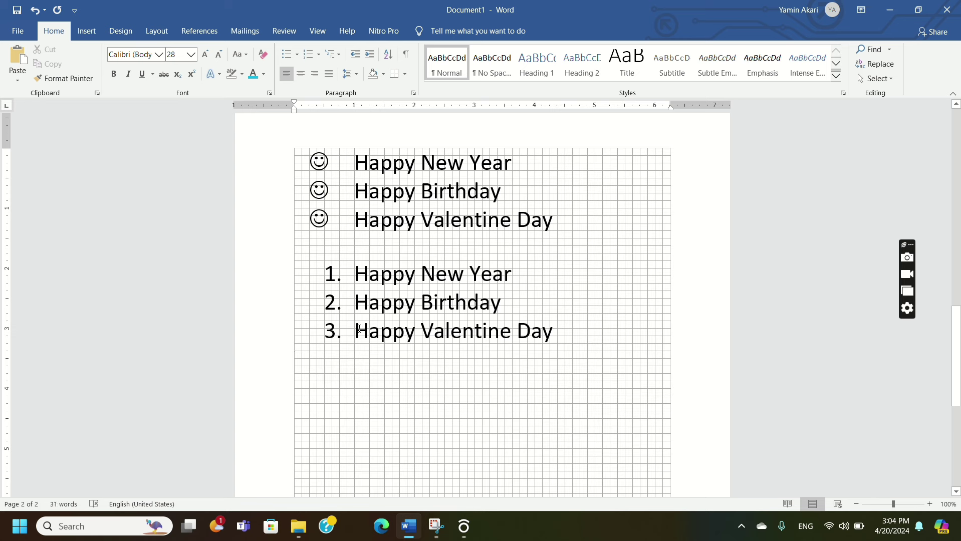
{"action": "key", "text": "BackSpace"}
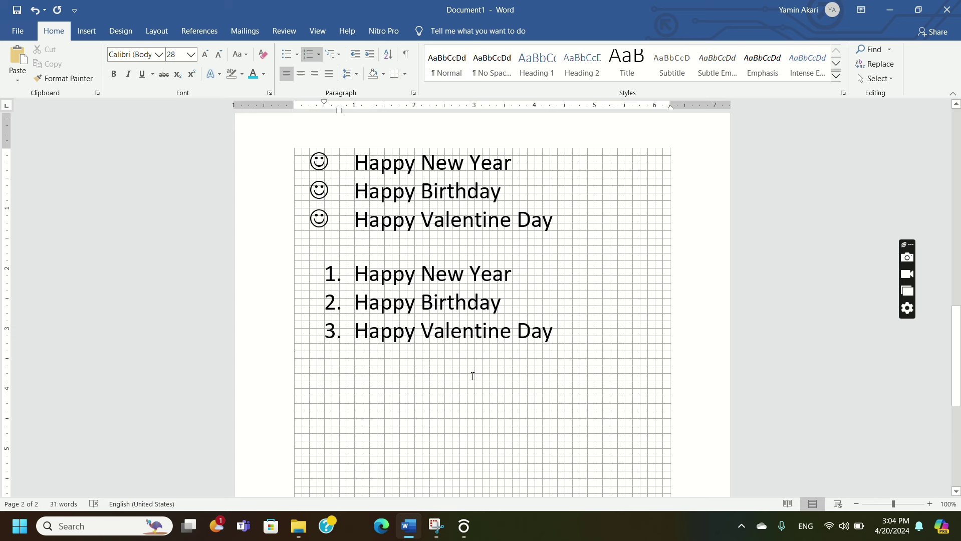
{"action": "key", "text": "Return"}
{"action": "type", "text": "sth"}
{"action": "key", "text": "Return"}
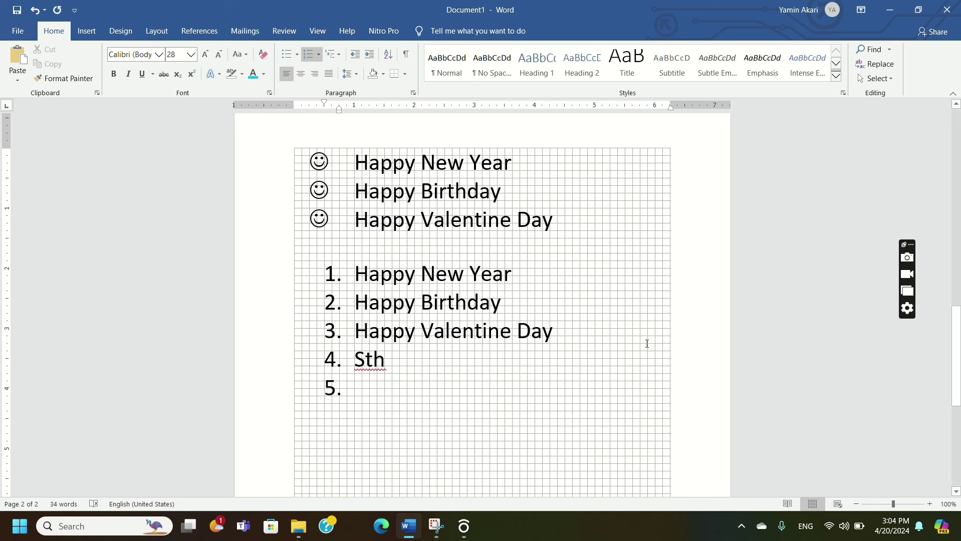
{"action": "type", "text": "sth"}
{"action": "key", "text": "Return"}
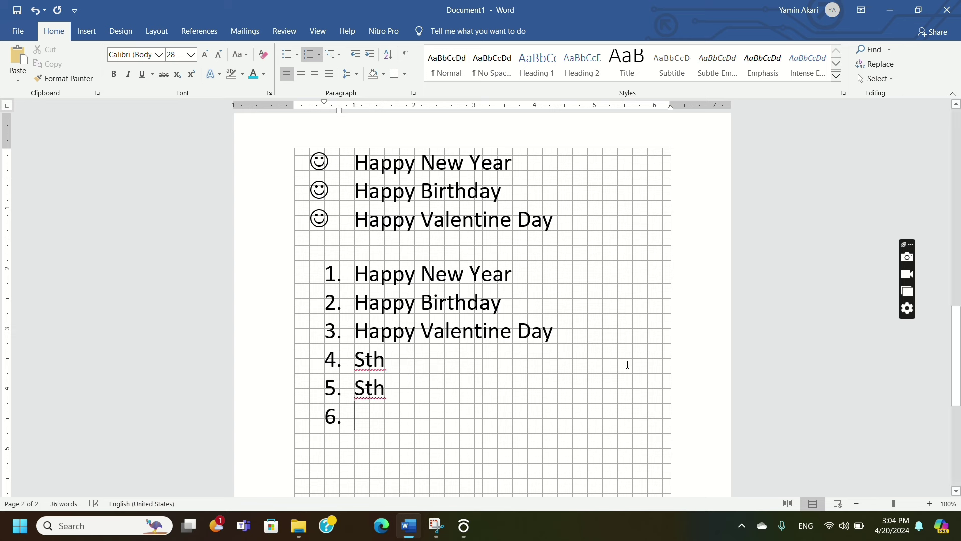
{"action": "left_click_drag", "start_coordinate": [290, 384], "coordinate": [289, 358]}
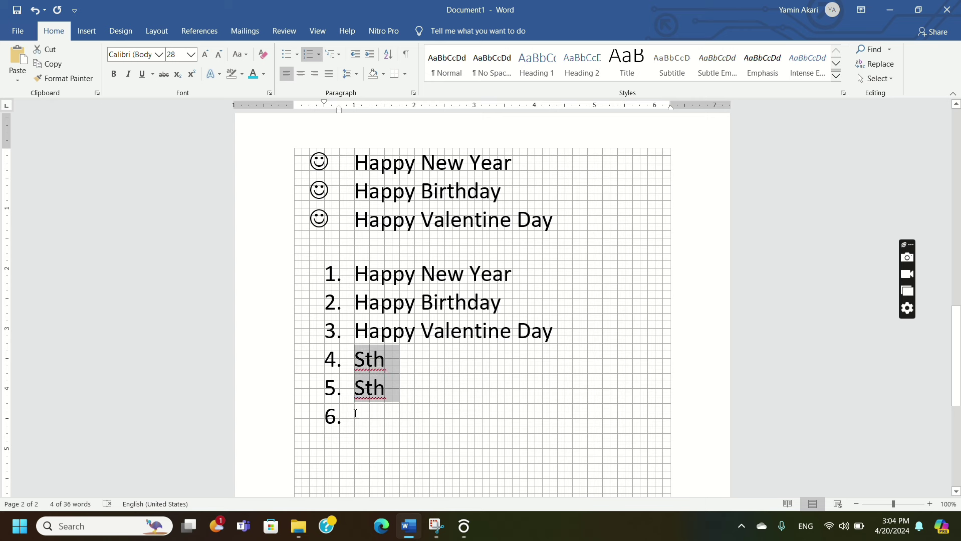
{"action": "key", "text": "BackSpace"}
{"action": "key", "text": "BackSpace"}
{"action": "key", "text": "BackSpace"}
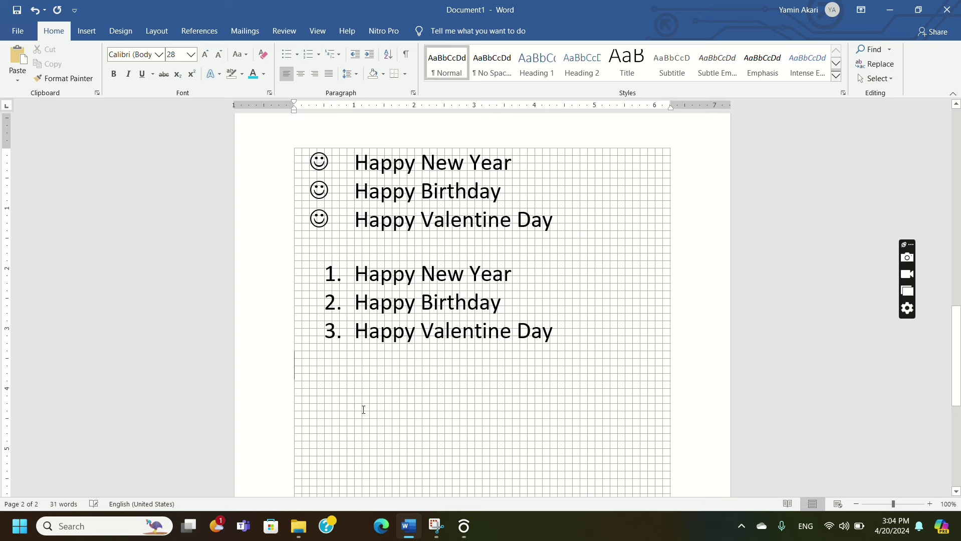
{"action": "key", "text": "BackSpace"}
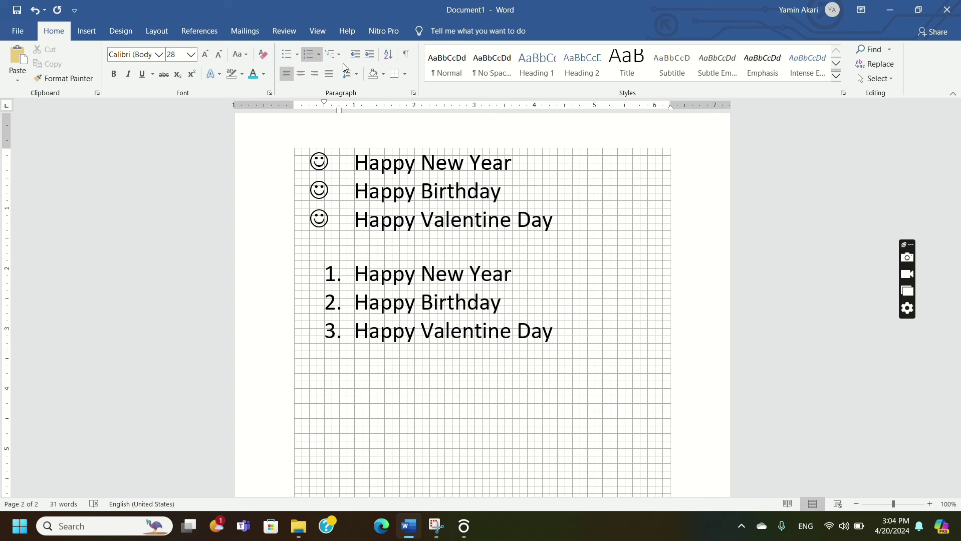
Copy the three numbered greetings and paste them onto the empty line below.
{"action": "left_click_drag", "start_coordinate": [562, 351], "coordinate": [236, 247]}
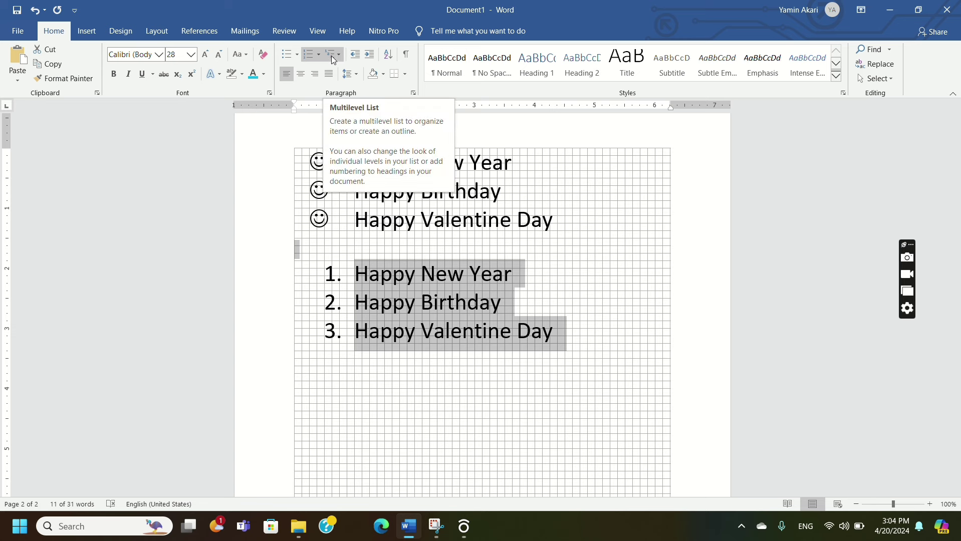
{"action": "left_click", "coordinate": [455, 303]}
{"action": "left_click_drag", "start_coordinate": [566, 331], "coordinate": [355, 274]}
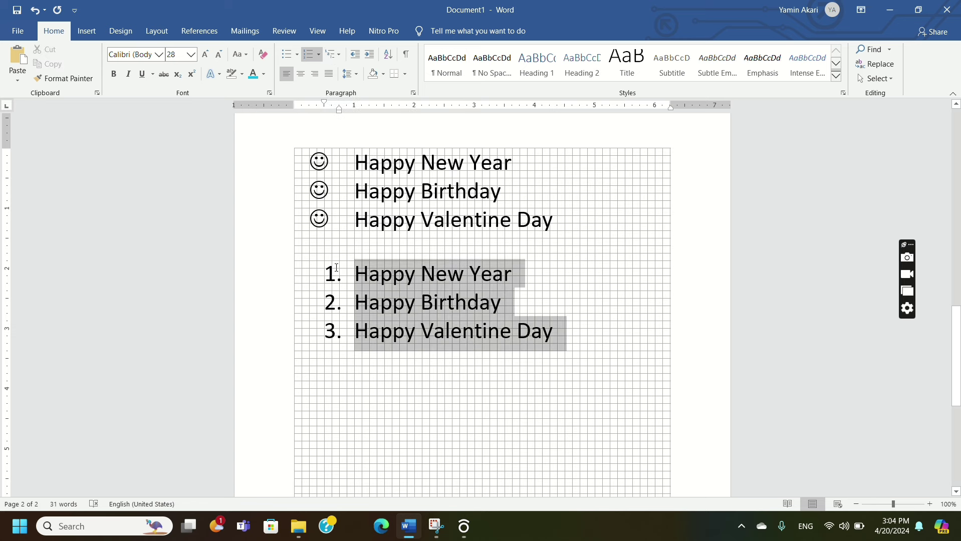
{"action": "right_click", "coordinate": [411, 301]}
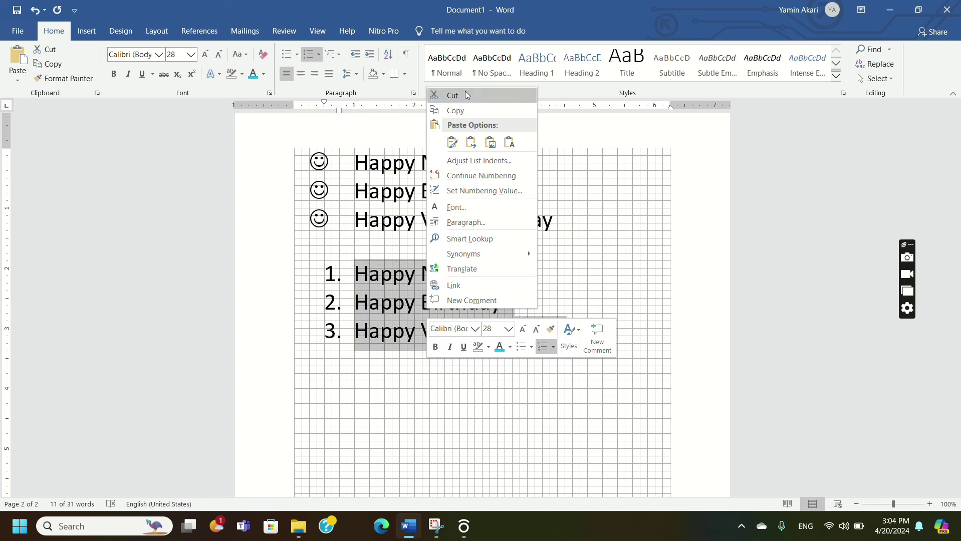
{"action": "left_click", "coordinate": [455, 111]}
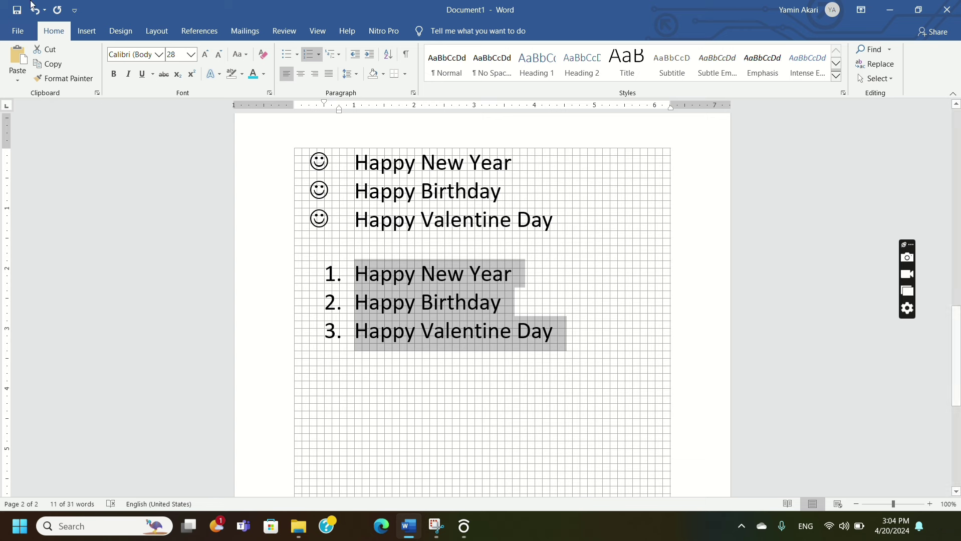
{"action": "left_click", "coordinate": [320, 395]}
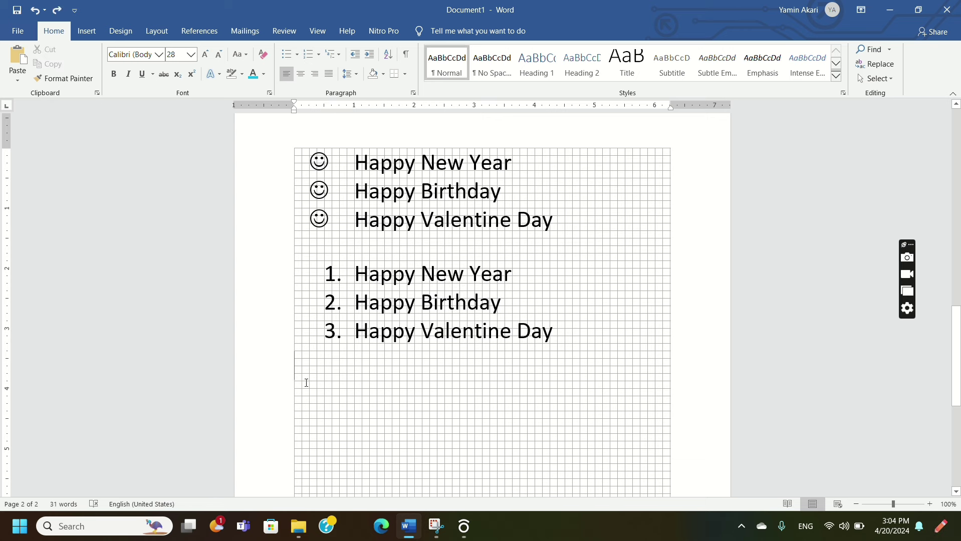
{"action": "right_click", "coordinate": [306, 399]}
{"action": "left_click", "coordinate": [331, 279]}
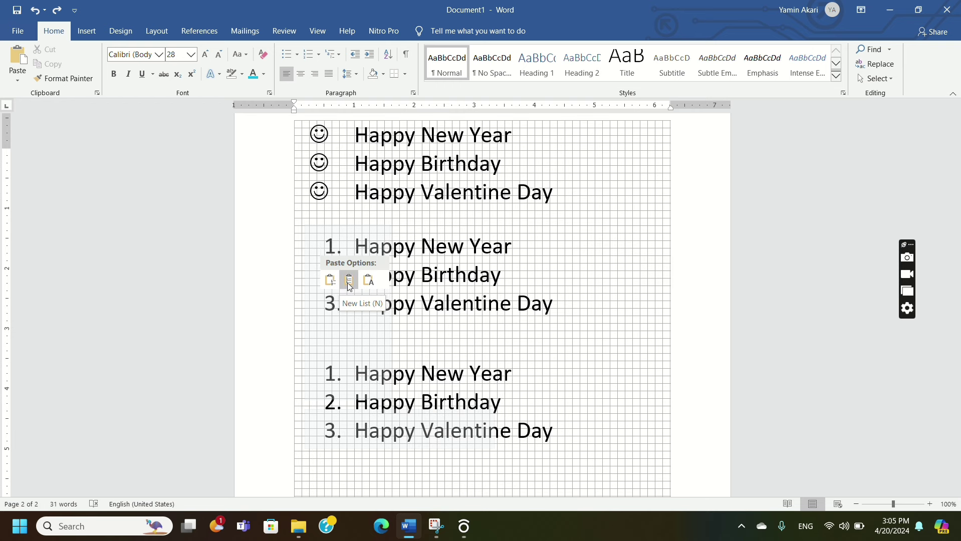
Restart numbering on the pasted copy, then try and remove an a) b) c) multilevel list.
{"action": "left_click", "coordinate": [348, 280]}
{"action": "left_click_drag", "start_coordinate": [571, 430], "coordinate": [354, 374]}
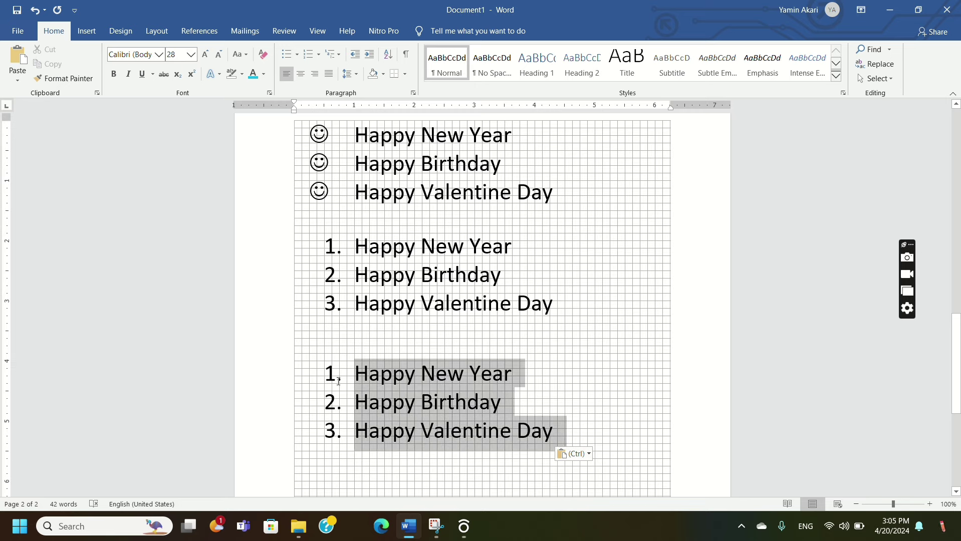
{"action": "left_click", "coordinate": [307, 57]}
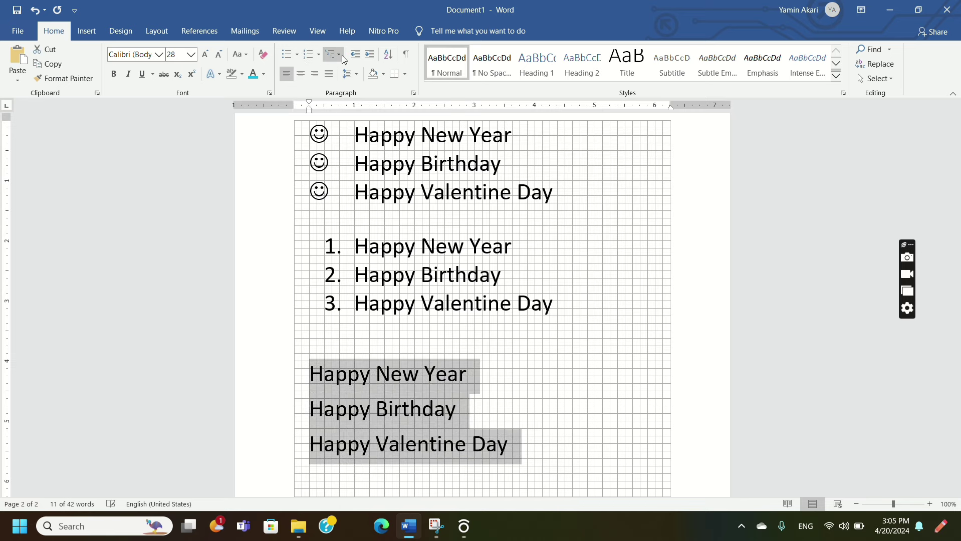
{"action": "left_click", "coordinate": [342, 55]}
{"action": "mouse_move", "coordinate": [362, 117]}
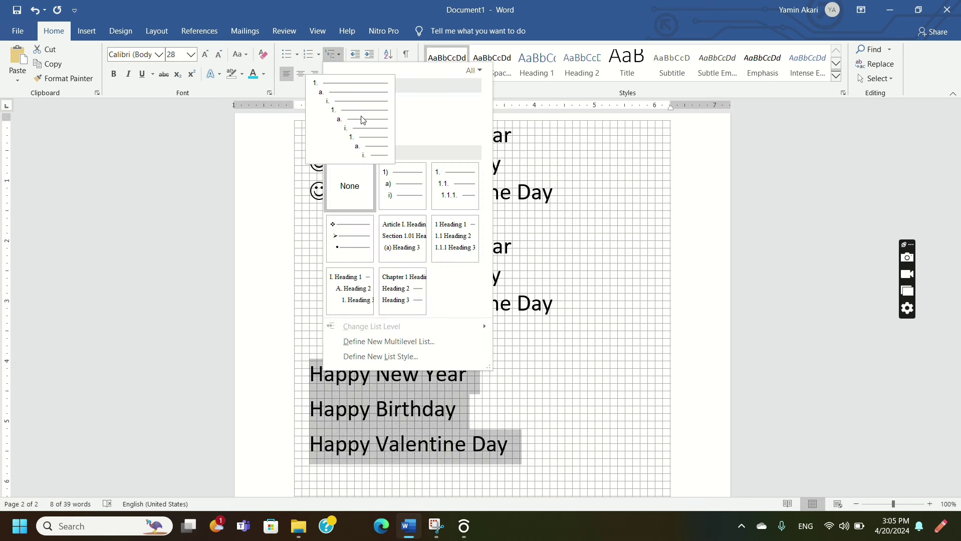
{"action": "left_click", "coordinate": [405, 195]}
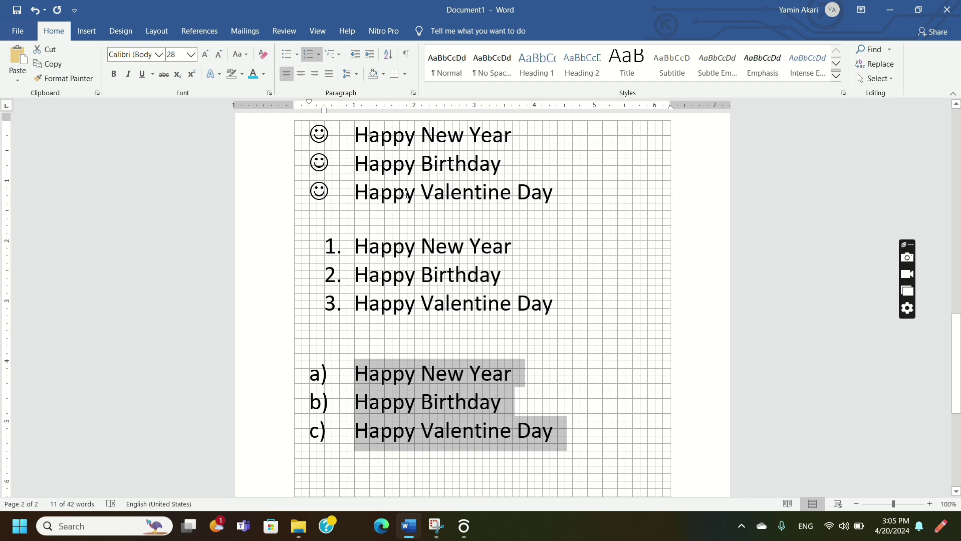
{"action": "left_click", "coordinate": [333, 56]}
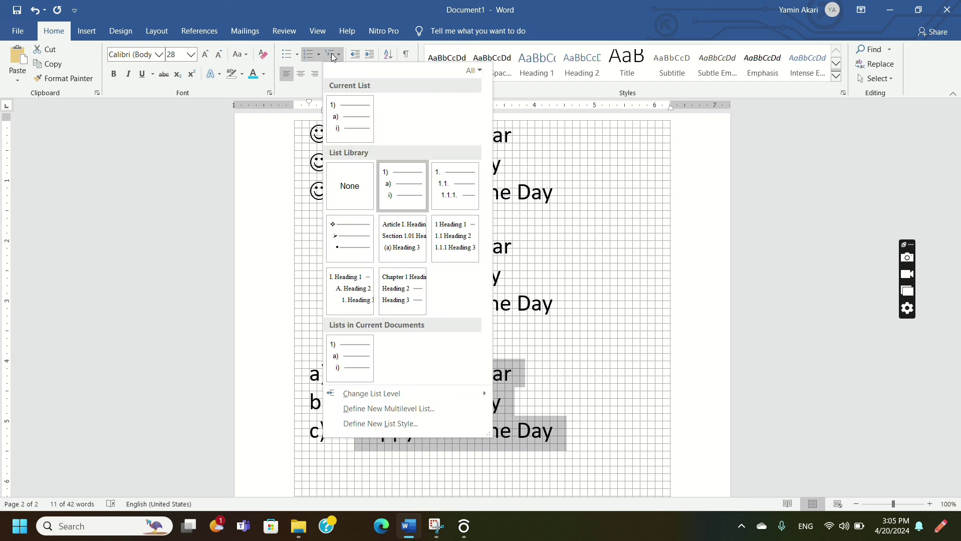
{"action": "left_click", "coordinate": [331, 56]}
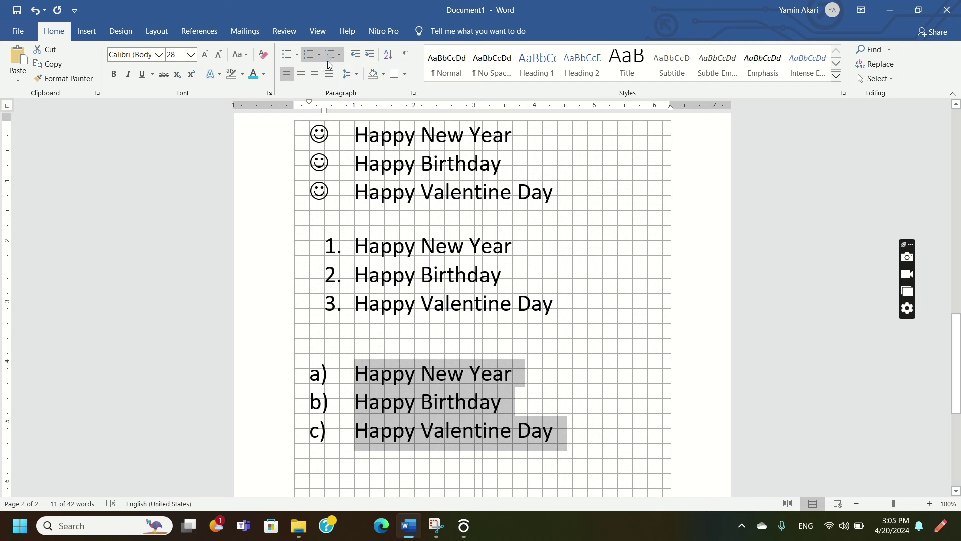
{"action": "left_click", "coordinate": [312, 56]}
Try Article I and 1 / 1.1 / 1.1.1 heading lists, then apply the diamond-bullet multilevel list.
{"action": "left_click", "coordinate": [338, 61]}
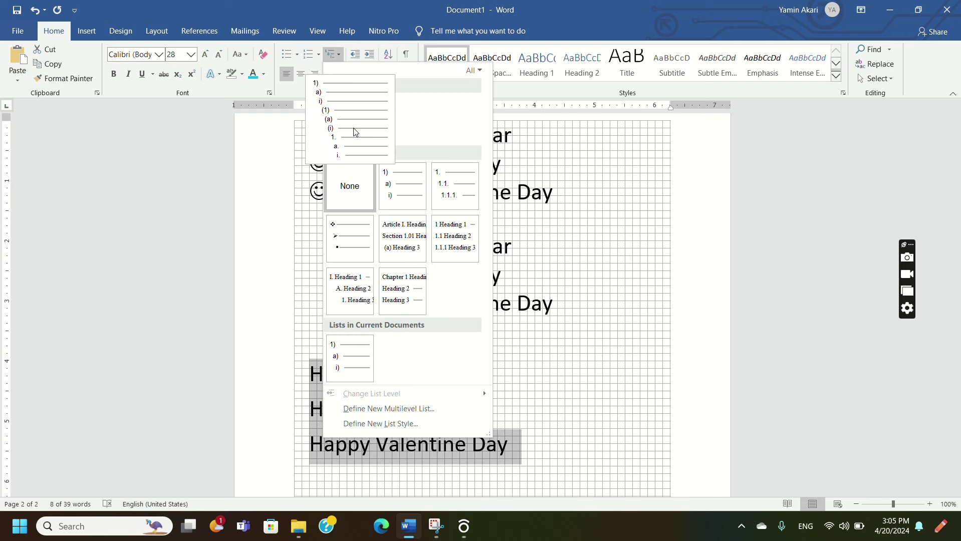
{"action": "left_click", "coordinate": [332, 58]}
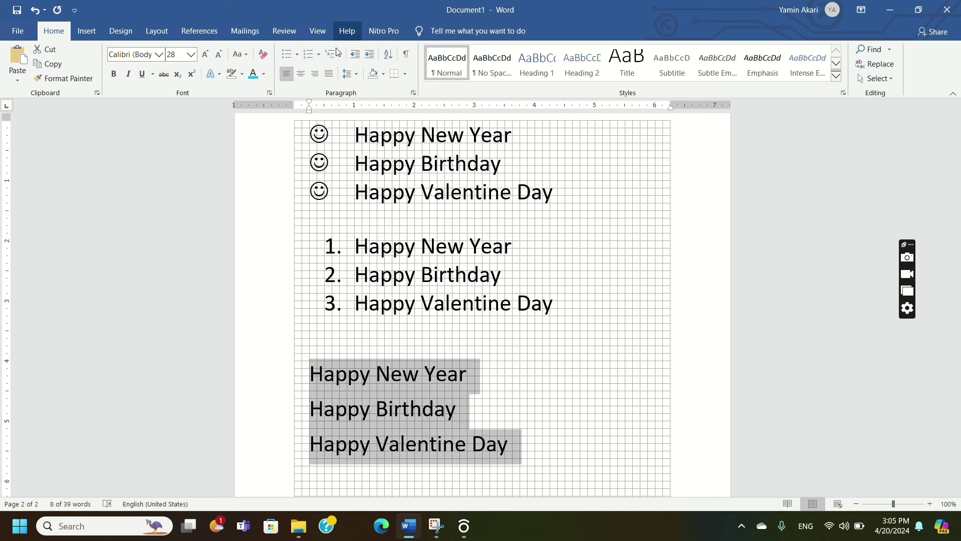
{"action": "left_click", "coordinate": [333, 57]}
{"action": "mouse_move", "coordinate": [402, 236]}
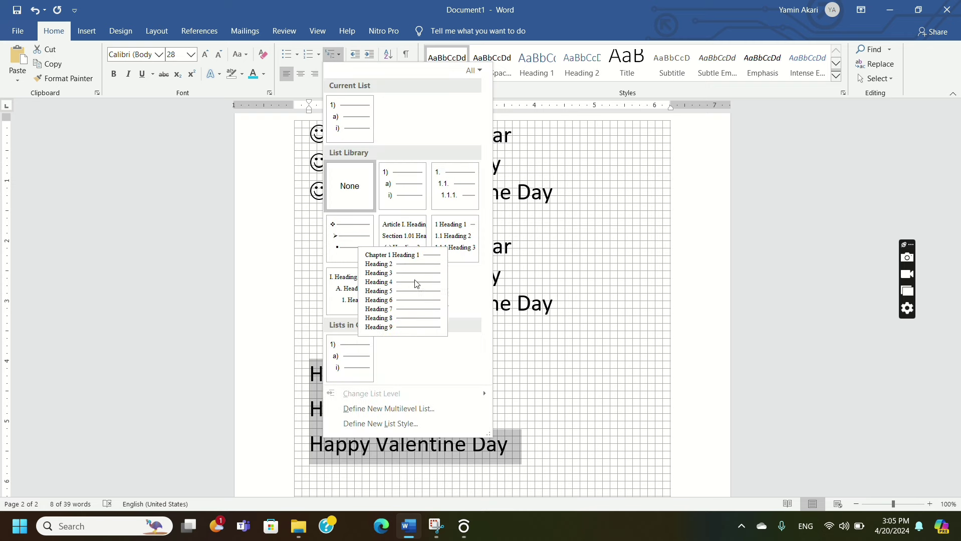
{"action": "left_click", "coordinate": [405, 251]}
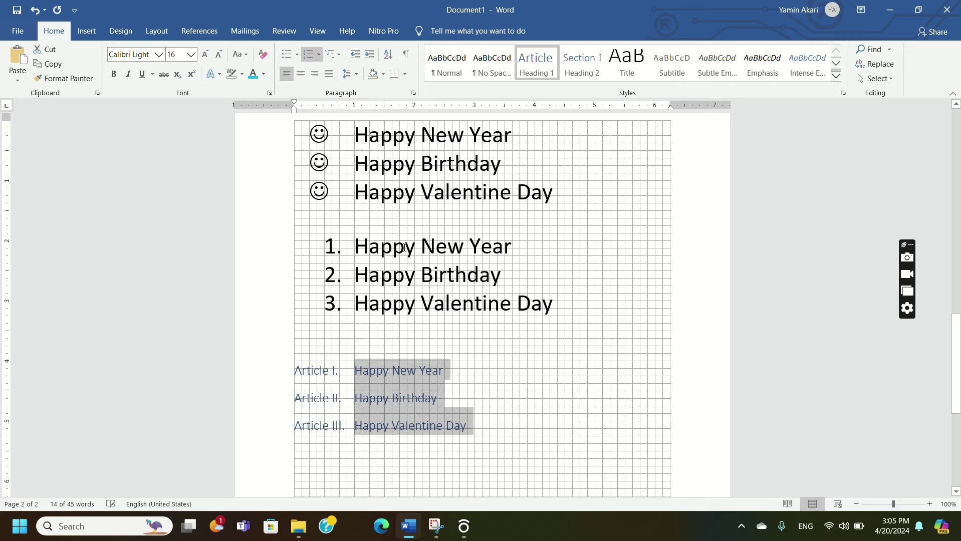
{"action": "left_click", "coordinate": [339, 54]}
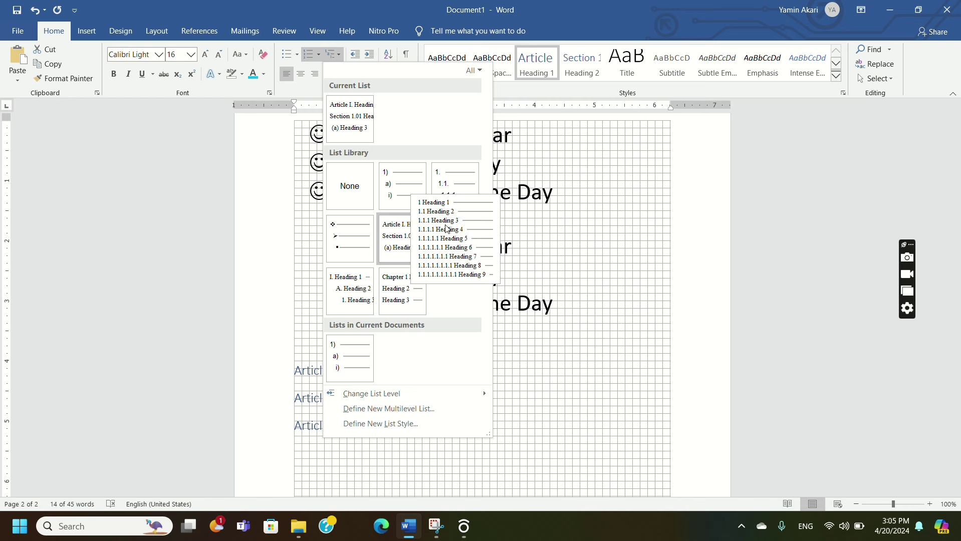
{"action": "left_click", "coordinate": [448, 229]}
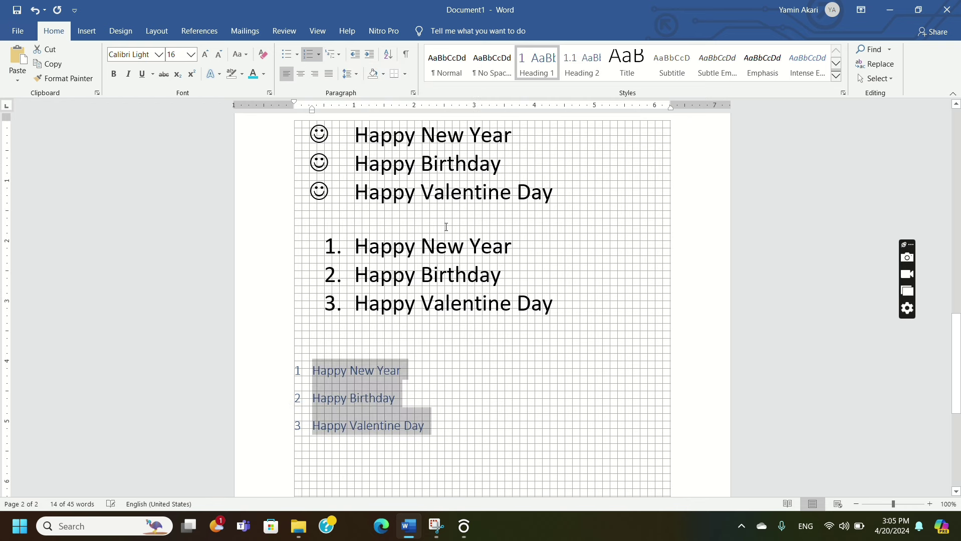
{"action": "left_click", "coordinate": [340, 55]}
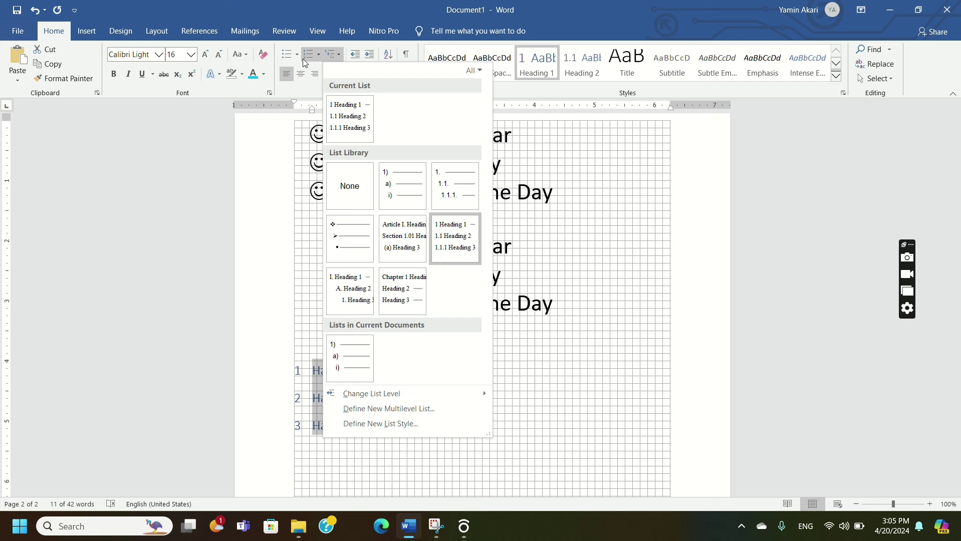
{"action": "left_click", "coordinate": [351, 243]}
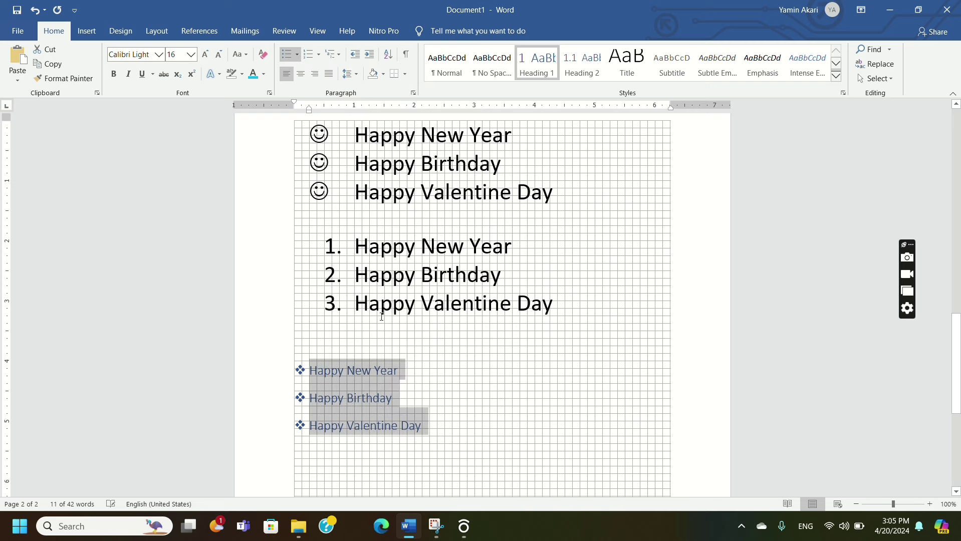
{"action": "left_click", "coordinate": [337, 60]}
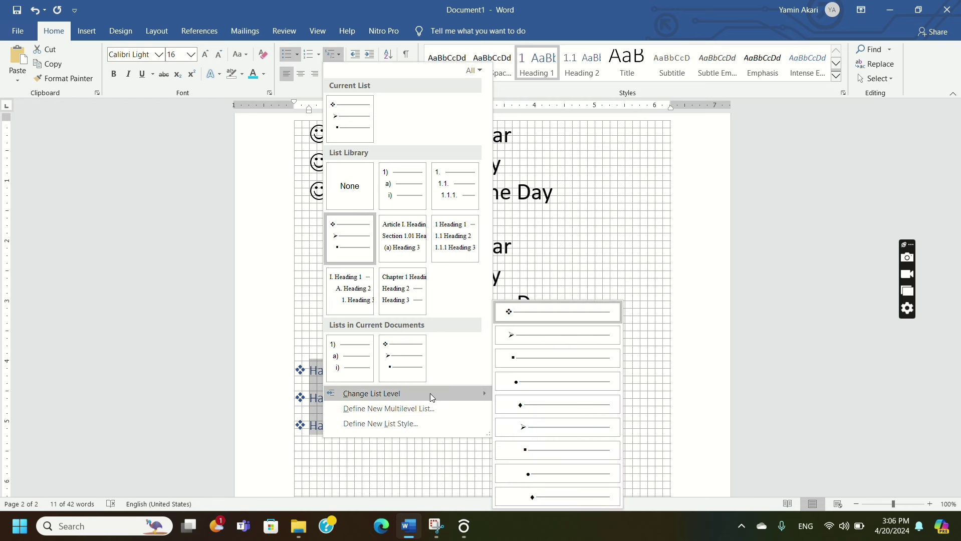
{"action": "mouse_move", "coordinate": [372, 394]}
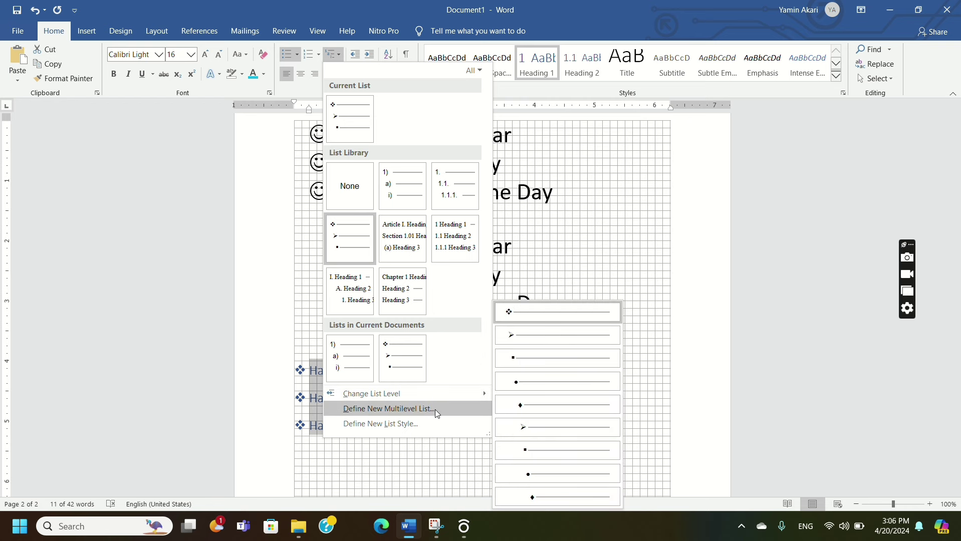
{"action": "left_click", "coordinate": [407, 409]}
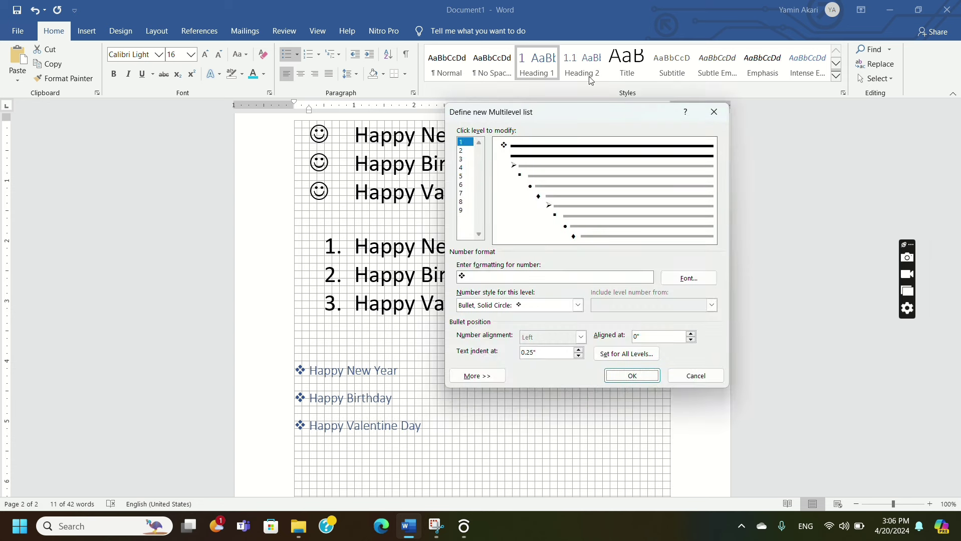
{"action": "left_click", "coordinate": [462, 151]}
{"action": "left_click", "coordinate": [461, 185]}
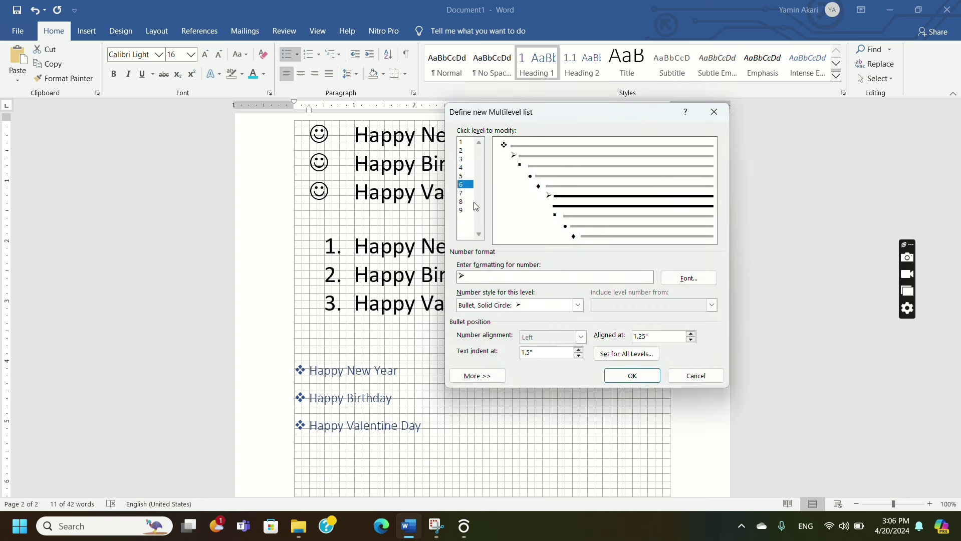
{"action": "left_click", "coordinate": [706, 376]}
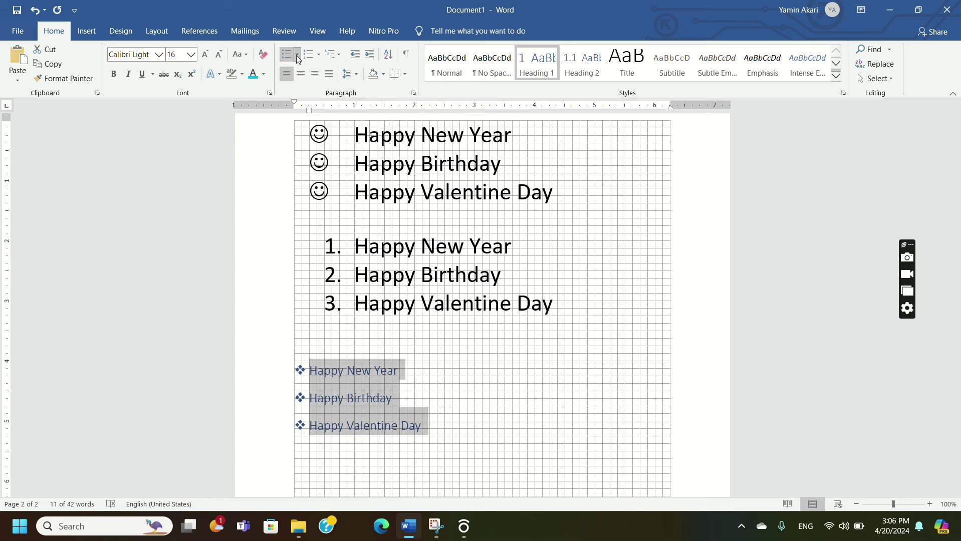
Apply the I. Heading 1 roman-numeral list style; Define New List Style is opened and cancelled.
{"action": "left_click", "coordinate": [334, 57]}
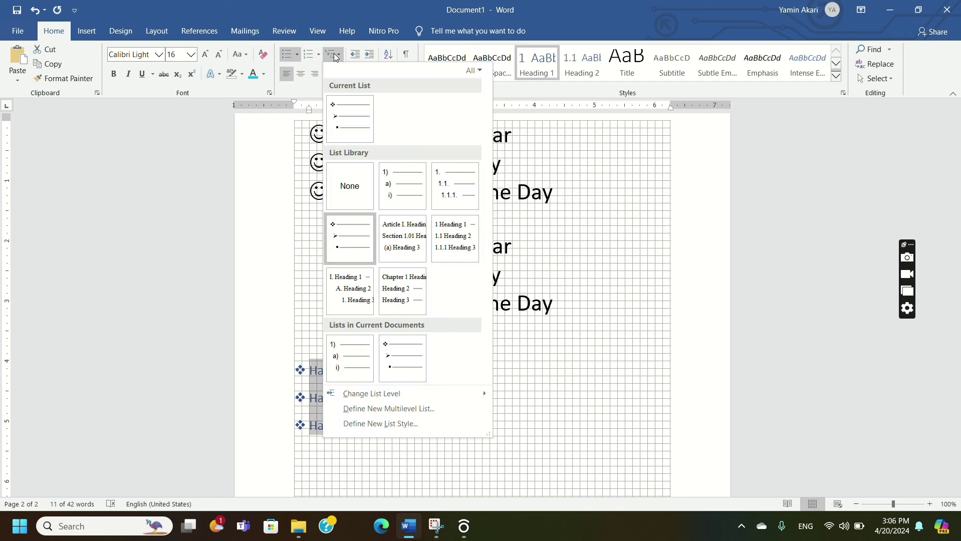
{"action": "left_click", "coordinate": [352, 301]}
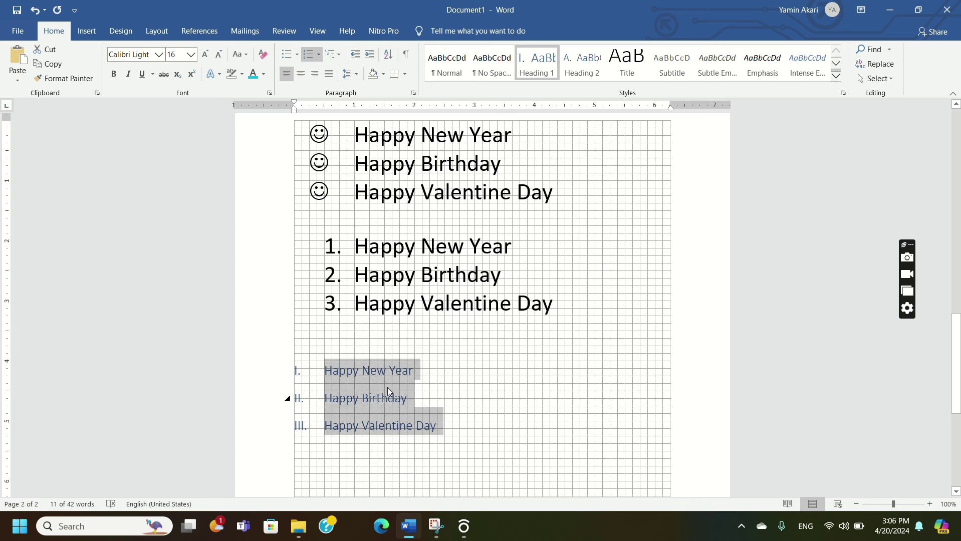
{"action": "left_click", "coordinate": [340, 56]}
{"action": "left_click", "coordinate": [381, 424]}
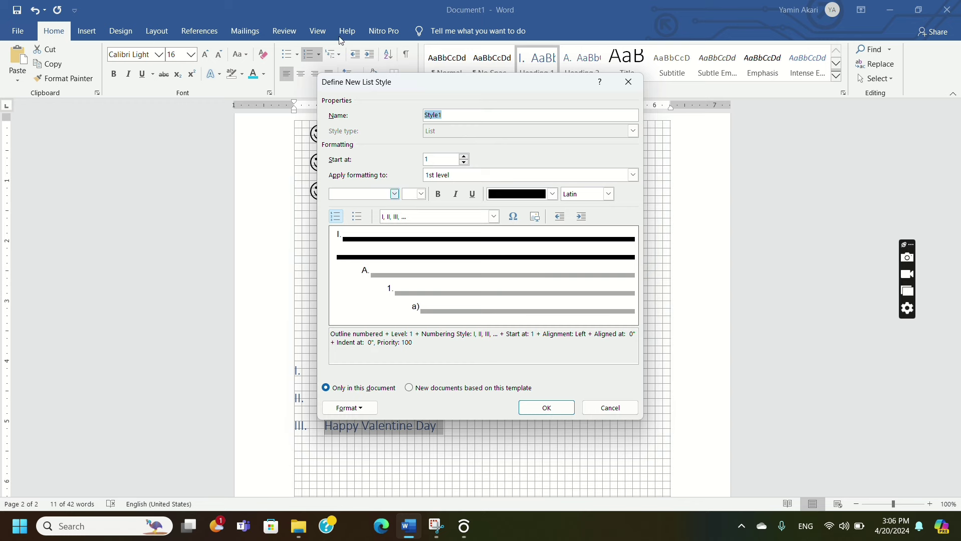
{"action": "left_click", "coordinate": [612, 408]}
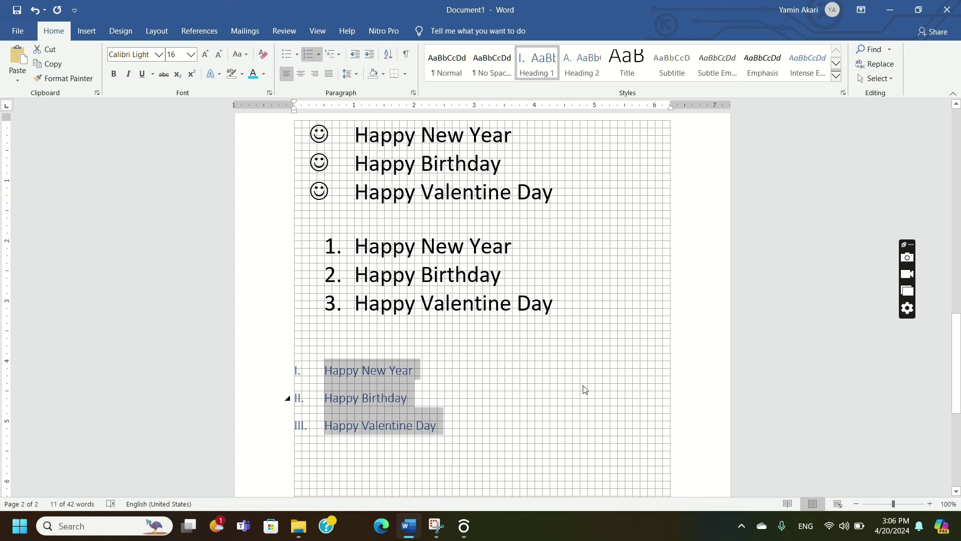
{"action": "left_click", "coordinate": [503, 402]}
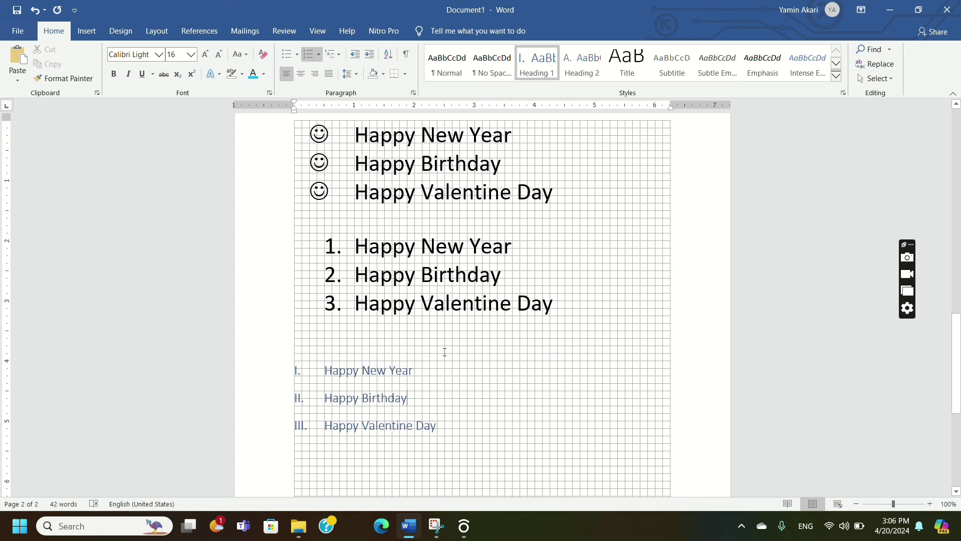
{"action": "scroll", "coordinate": [444, 352], "scroll_direction": "down", "scroll_amount": 3}
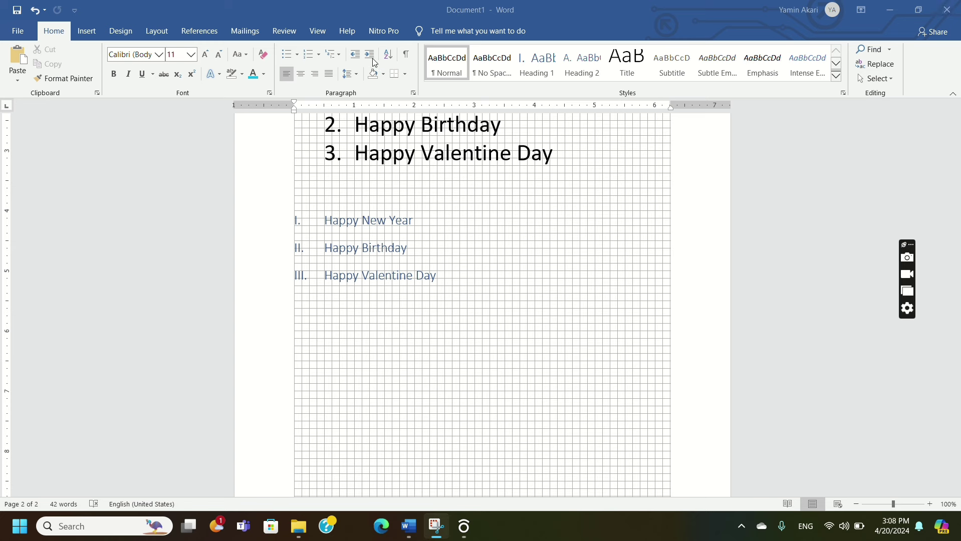
{"action": "left_click", "coordinate": [407, 59]}
{"action": "scroll", "coordinate": [561, 339], "scroll_direction": "up", "scroll_amount": 3}
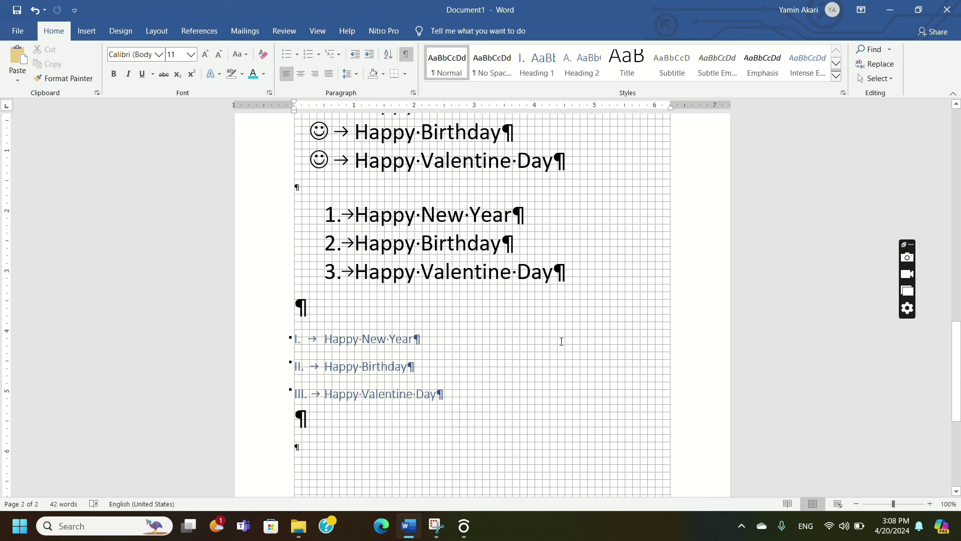
{"action": "scroll", "coordinate": [532, 266], "scroll_direction": "up", "scroll_amount": 2}
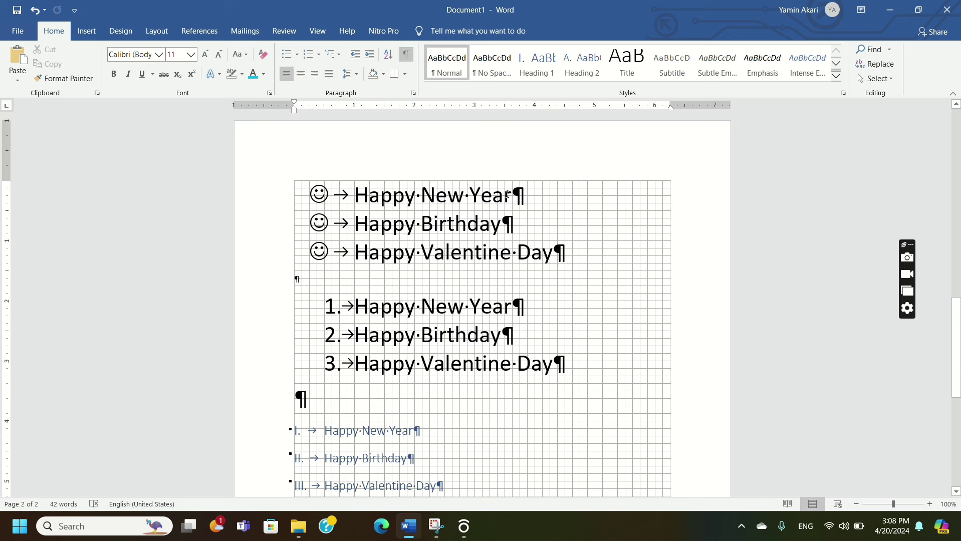
{"action": "scroll", "coordinate": [507, 194], "scroll_direction": "down", "scroll_amount": 1}
{"action": "scroll", "coordinate": [508, 195], "scroll_direction": "down", "scroll_amount": 1}
{"action": "scroll", "coordinate": [351, 240], "scroll_direction": "down", "scroll_amount": 1}
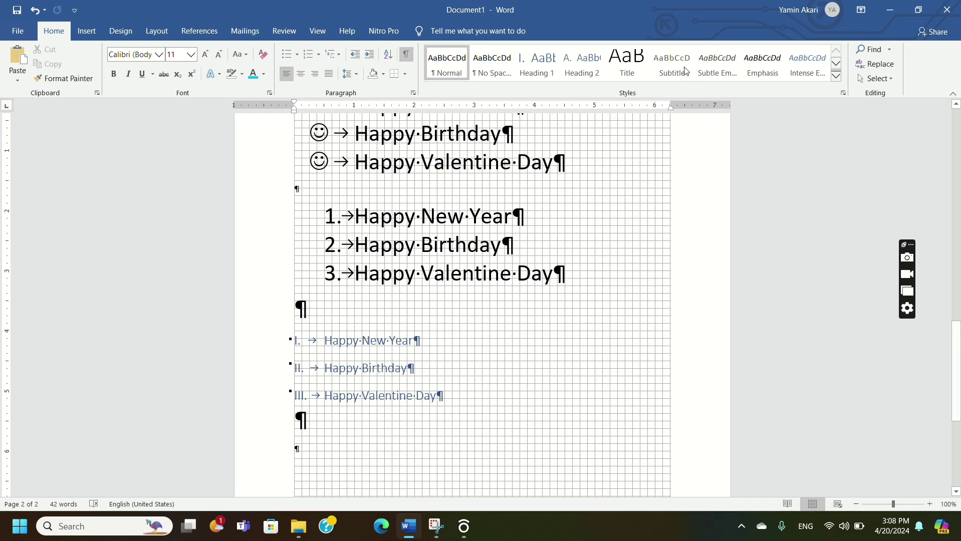
{"action": "left_click", "coordinate": [406, 57]}
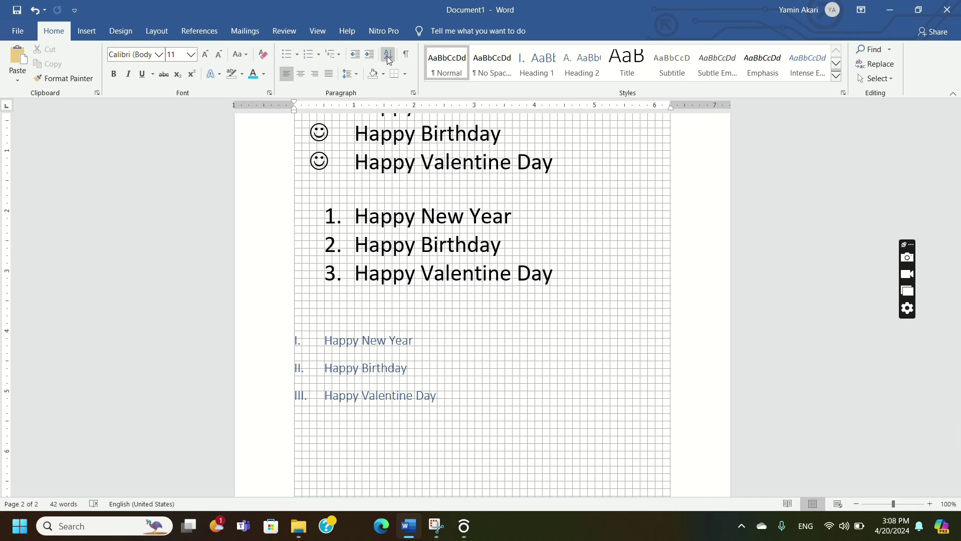
{"action": "left_click", "coordinate": [388, 58]}
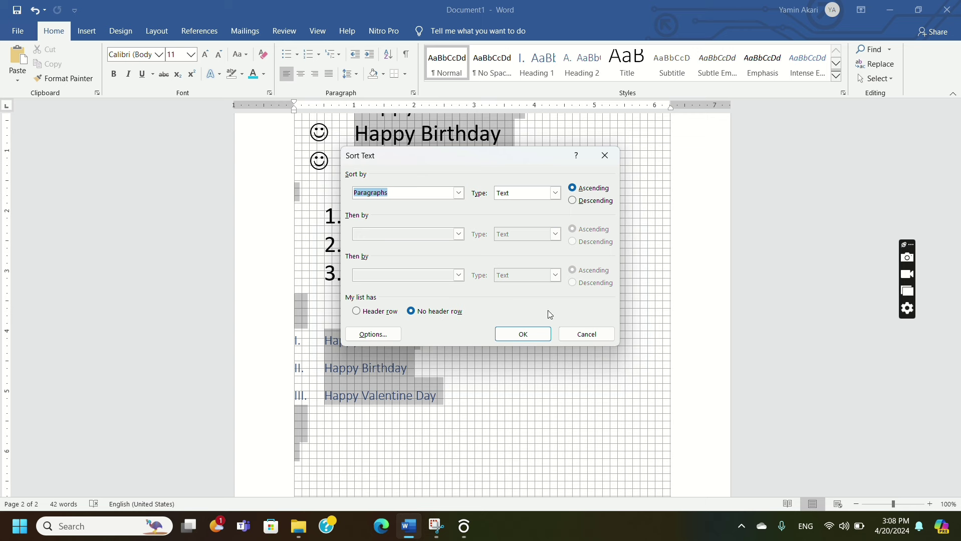
{"action": "left_click", "coordinate": [601, 334]}
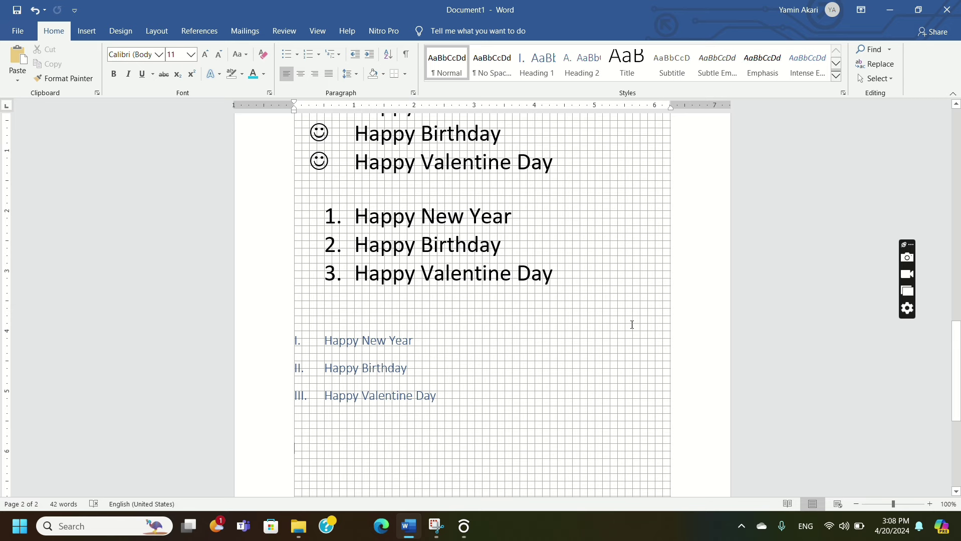
{"action": "scroll", "coordinate": [413, 257], "scroll_direction": "up", "scroll_amount": 4}
{"action": "scroll", "coordinate": [441, 301], "scroll_direction": "up", "scroll_amount": 6}
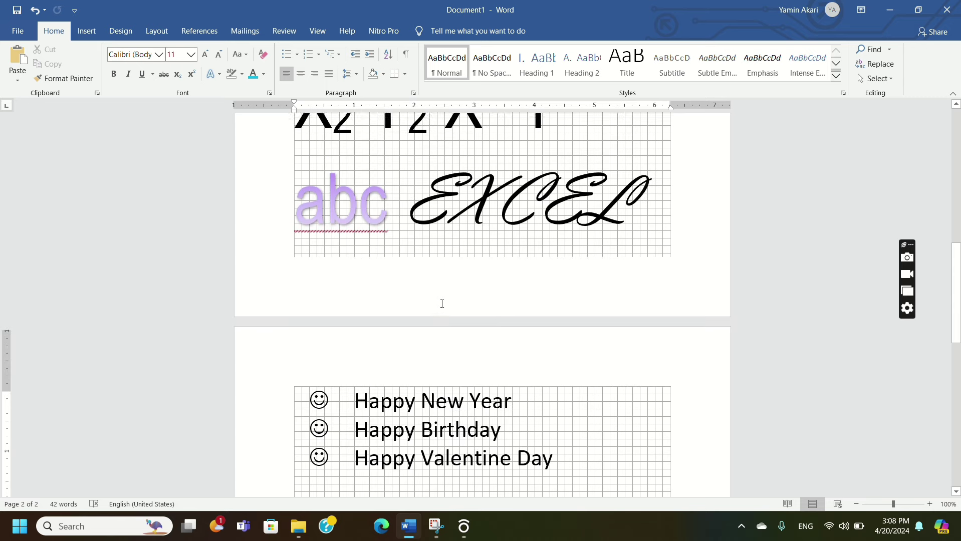
{"action": "scroll", "coordinate": [431, 298], "scroll_direction": "down", "scroll_amount": 1}
{"action": "scroll", "coordinate": [413, 293], "scroll_direction": "down", "scroll_amount": 9}
{"action": "scroll", "coordinate": [413, 293], "scroll_direction": "down", "scroll_amount": 4}
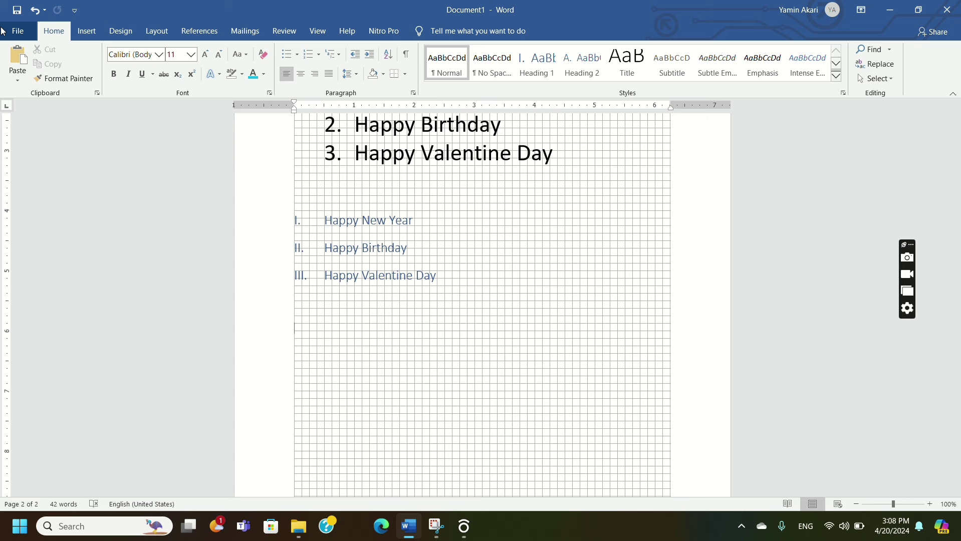
Add the test line 'asdfgjlahl' below the list at 28 pt.
{"action": "type", "text": "asdfg"}
{"action": "type", "text": "jlahl"}
{"action": "mouse_move", "coordinate": [368, 275]}
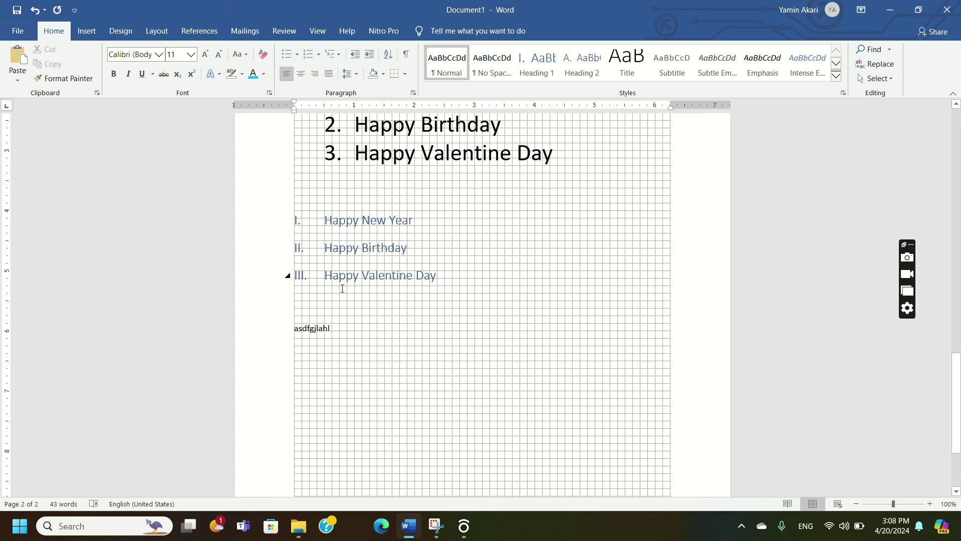
{"action": "left_click", "coordinate": [257, 331]}
{"action": "left_click", "coordinate": [193, 55]}
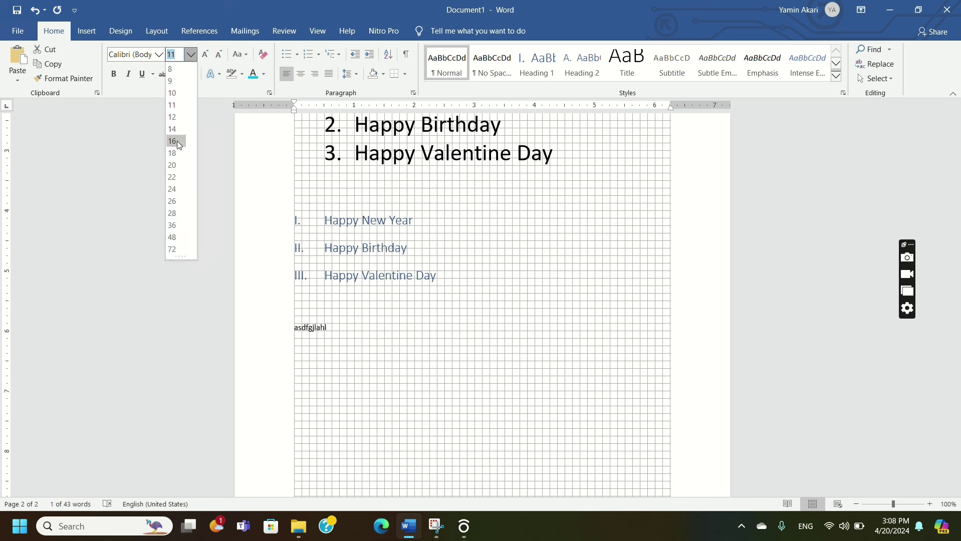
{"action": "left_click", "coordinate": [178, 213]}
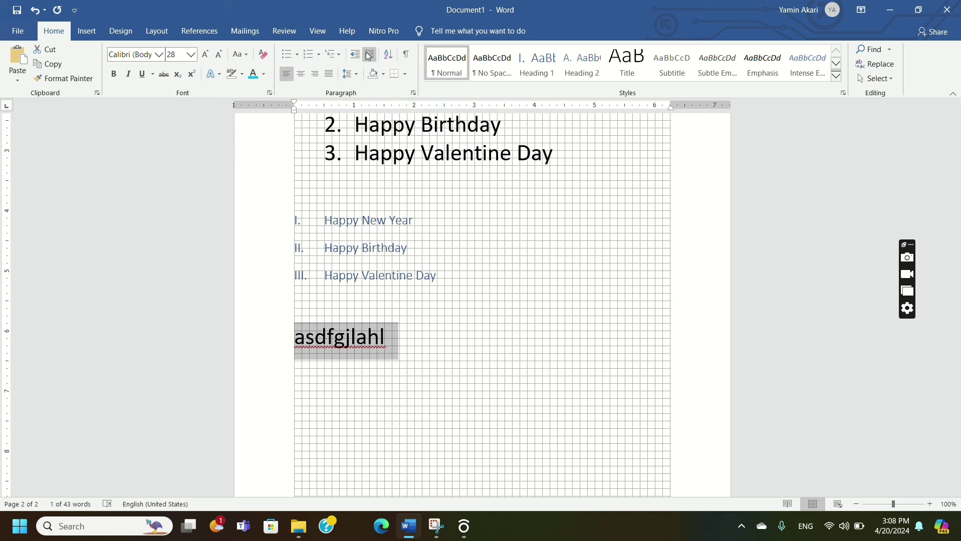
Experiment with Increase and Decrease Indent, leaving asdfgjlahl flush at the left margin.
{"action": "left_click", "coordinate": [371, 57]}
{"action": "left_click", "coordinate": [369, 57]}
{"action": "left_click", "coordinate": [368, 56]}
{"action": "left_click", "coordinate": [369, 56]}
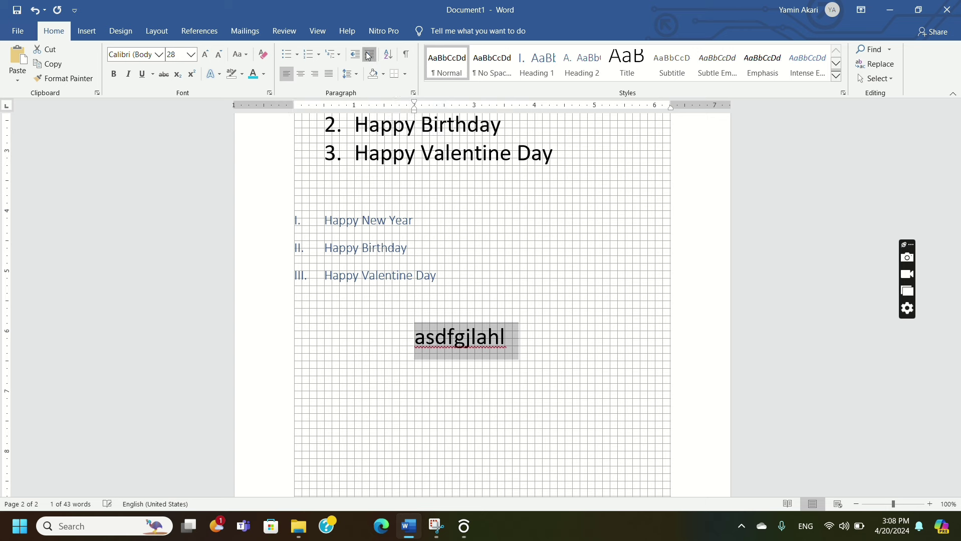
{"action": "left_click", "coordinate": [369, 57]}
{"action": "left_click", "coordinate": [369, 56]}
{"action": "left_click", "coordinate": [369, 56]}
{"action": "left_click", "coordinate": [369, 56]}
{"action": "left_click", "coordinate": [369, 56]}
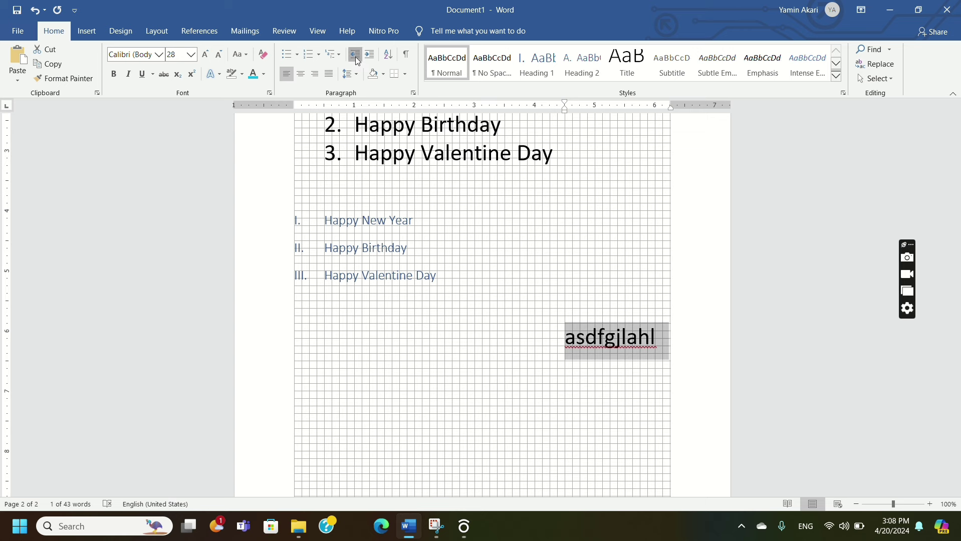
{"action": "left_click", "coordinate": [356, 60]}
{"action": "left_click", "coordinate": [356, 59]}
{"action": "left_click", "coordinate": [357, 60]}
{"action": "left_click", "coordinate": [356, 59]}
{"action": "left_click", "coordinate": [356, 60]}
{"action": "left_click", "coordinate": [356, 59]}
{"action": "left_click", "coordinate": [357, 60]}
{"action": "left_click", "coordinate": [356, 60]}
{"action": "left_click", "coordinate": [356, 60]}
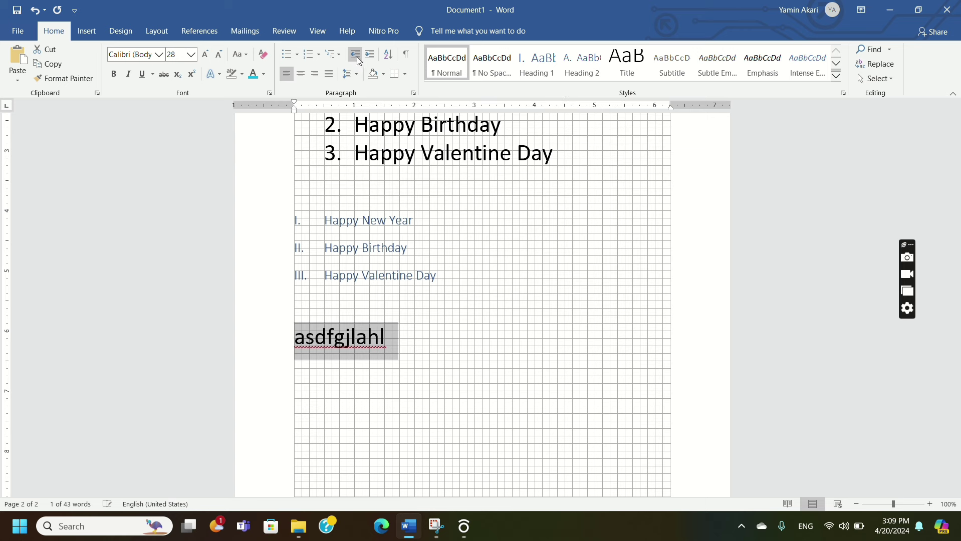
{"action": "left_click", "coordinate": [369, 59]}
{"action": "left_click", "coordinate": [369, 59]}
{"action": "left_click", "coordinate": [369, 59]}
{"action": "double_click", "coordinate": [369, 59]}
{"action": "double_click", "coordinate": [369, 59]}
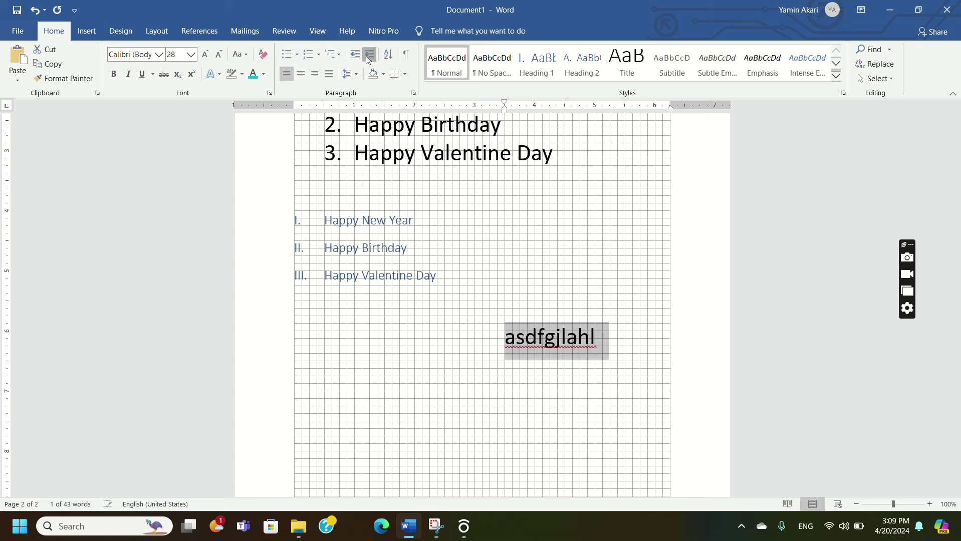
{"action": "left_click", "coordinate": [369, 59]}
{"action": "double_click", "coordinate": [355, 58]}
{"action": "double_click", "coordinate": [353, 59]}
{"action": "double_click", "coordinate": [354, 60]}
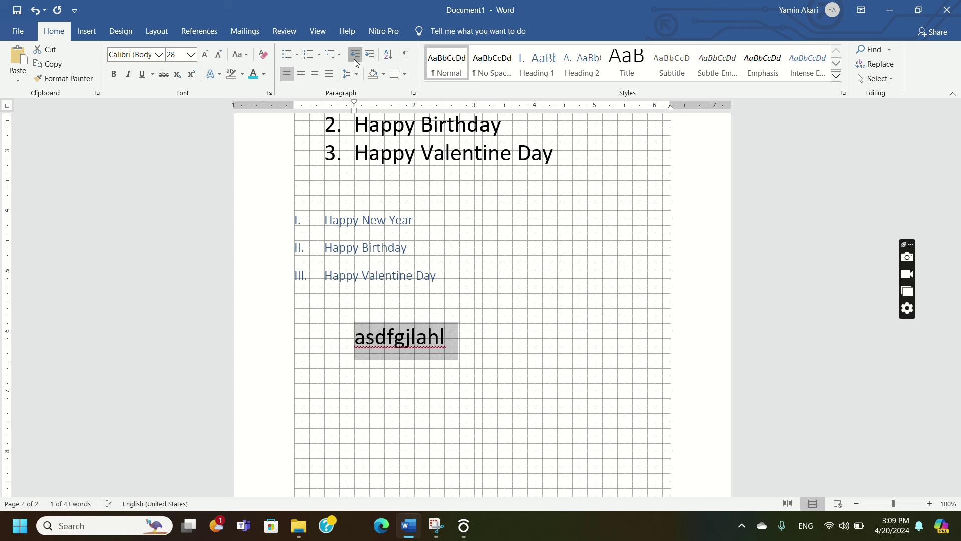
{"action": "left_click", "coordinate": [354, 59]}
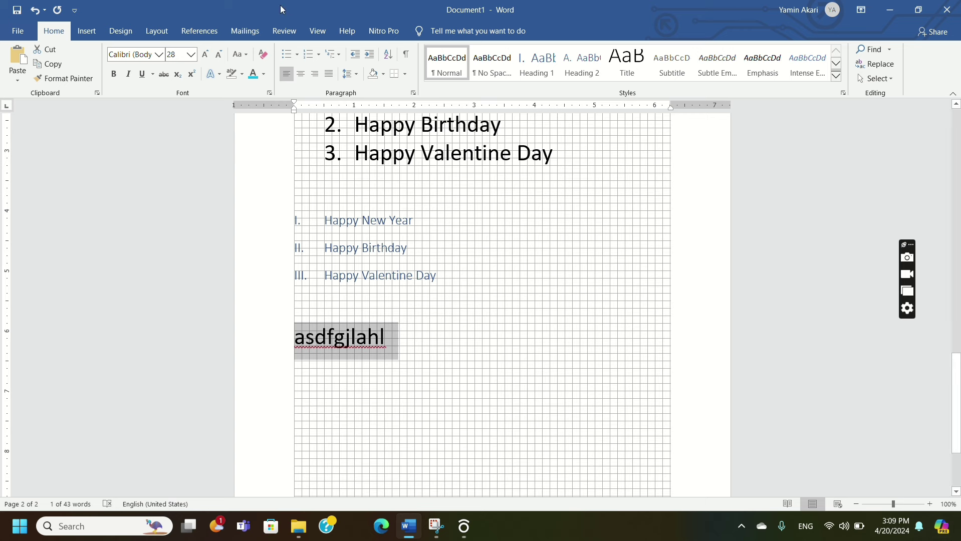
Try No Spacing and Heading 2–6 on asdfgjlahl, ending with Normal 11 pt text.
{"action": "left_click", "coordinate": [491, 67]}
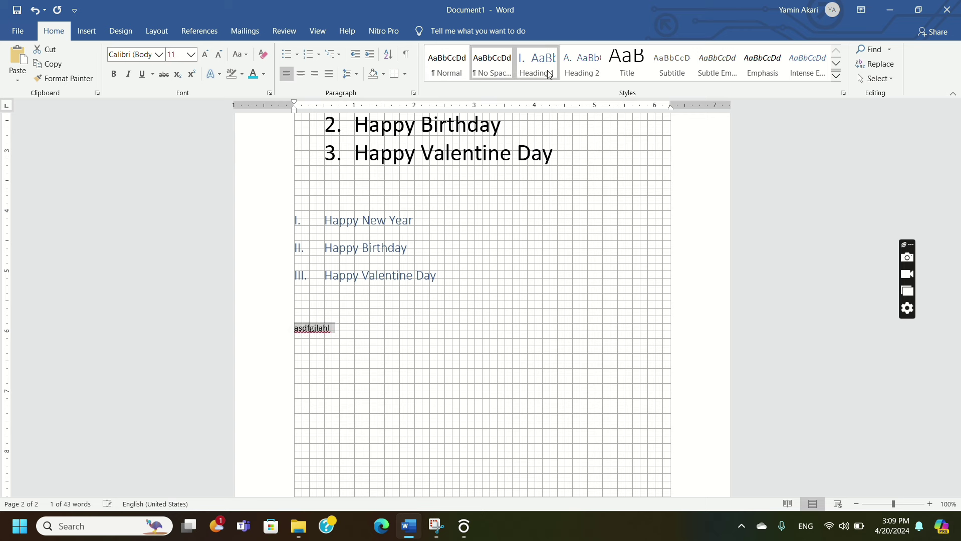
{"action": "left_click", "coordinate": [586, 69]}
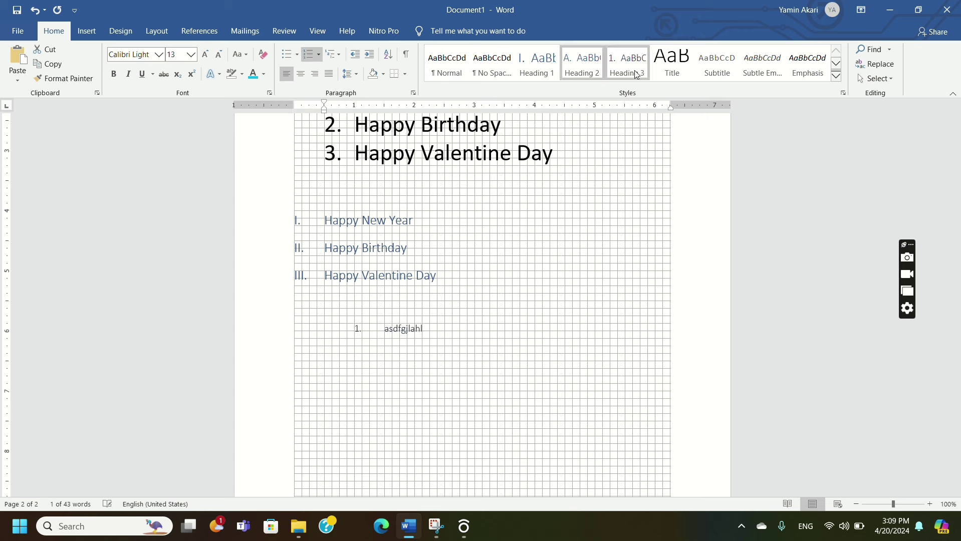
{"action": "left_click", "coordinate": [636, 74]}
{"action": "left_click", "coordinate": [671, 70]}
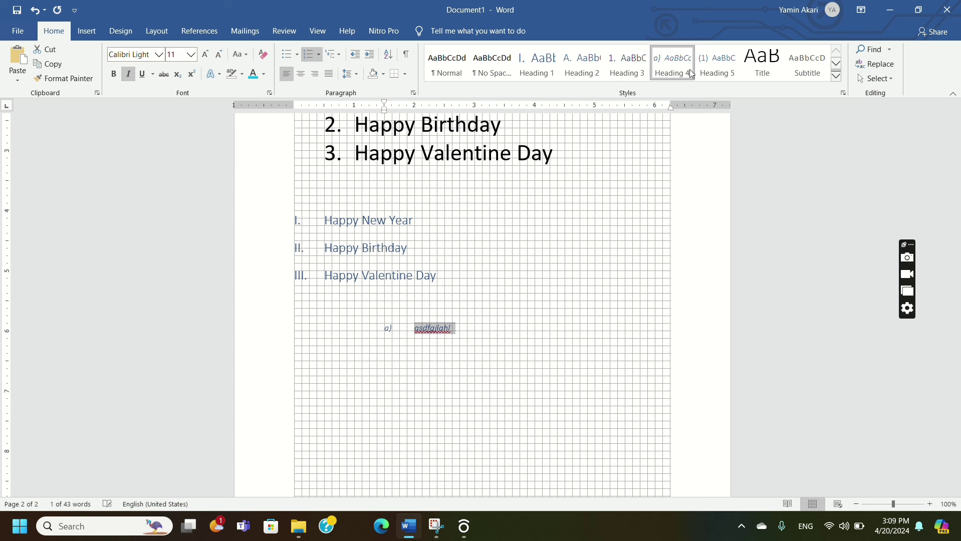
{"action": "left_click", "coordinate": [717, 71]}
{"action": "left_click", "coordinate": [759, 71]}
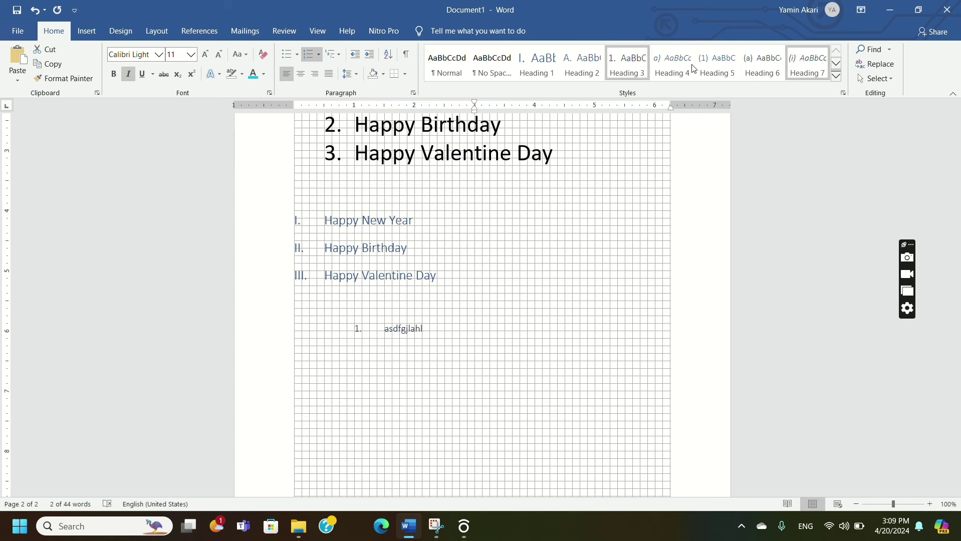
{"action": "left_click", "coordinate": [472, 67]}
{"action": "left_click", "coordinate": [446, 64]}
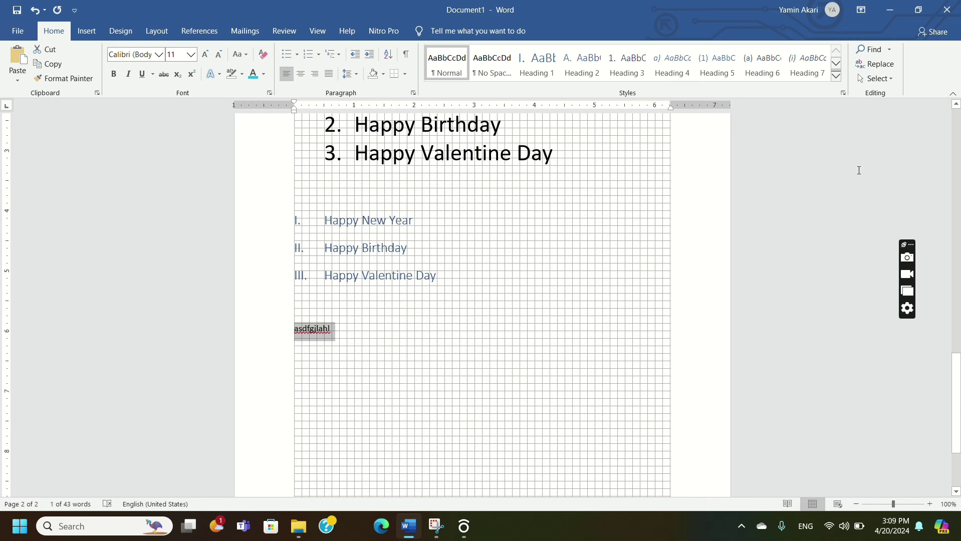
{"action": "left_click", "coordinate": [871, 65]}
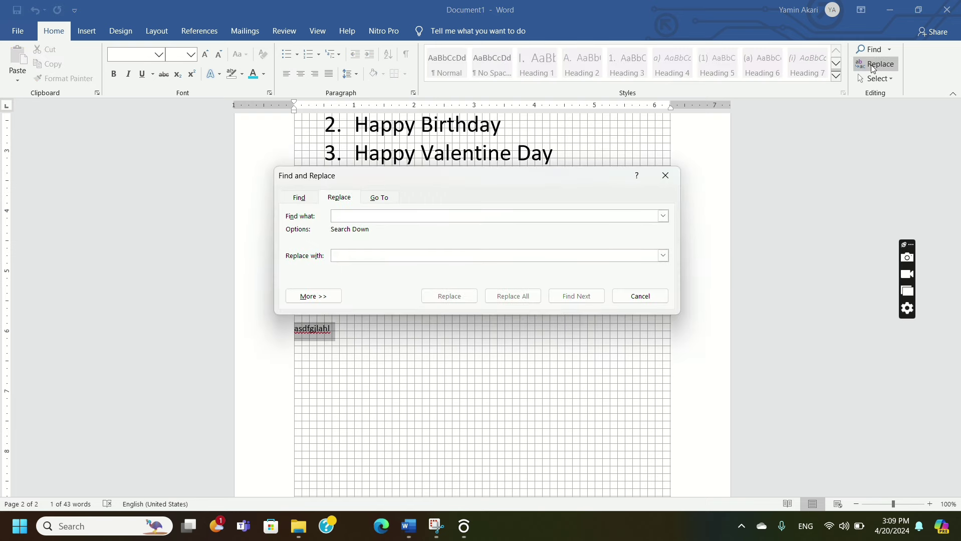
{"action": "left_click", "coordinate": [646, 298]}
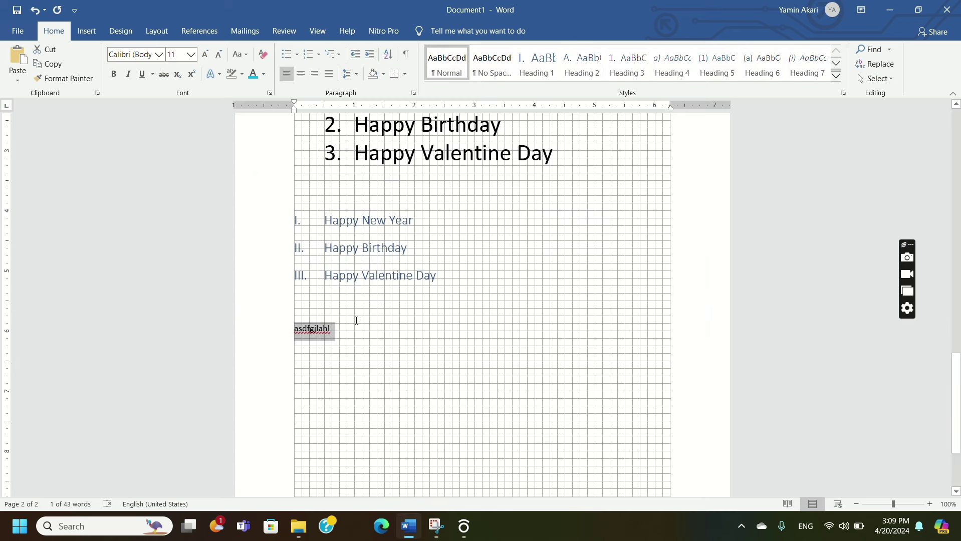
Look over the current document, then create a new blank document from File > New.
{"action": "scroll", "coordinate": [360, 320], "scroll_direction": "up", "scroll_amount": 5}
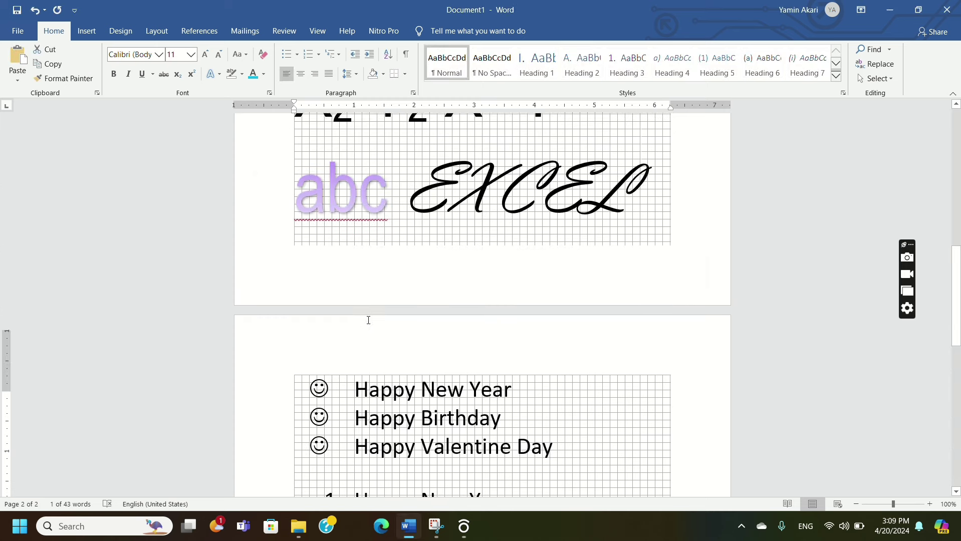
{"action": "scroll", "coordinate": [369, 318], "scroll_direction": "up", "scroll_amount": 1}
{"action": "scroll", "coordinate": [369, 317], "scroll_direction": "up", "scroll_amount": 4}
{"action": "scroll", "coordinate": [400, 302], "scroll_direction": "up", "scroll_amount": 3}
{"action": "scroll", "coordinate": [400, 302], "scroll_direction": "up", "scroll_amount": 3}
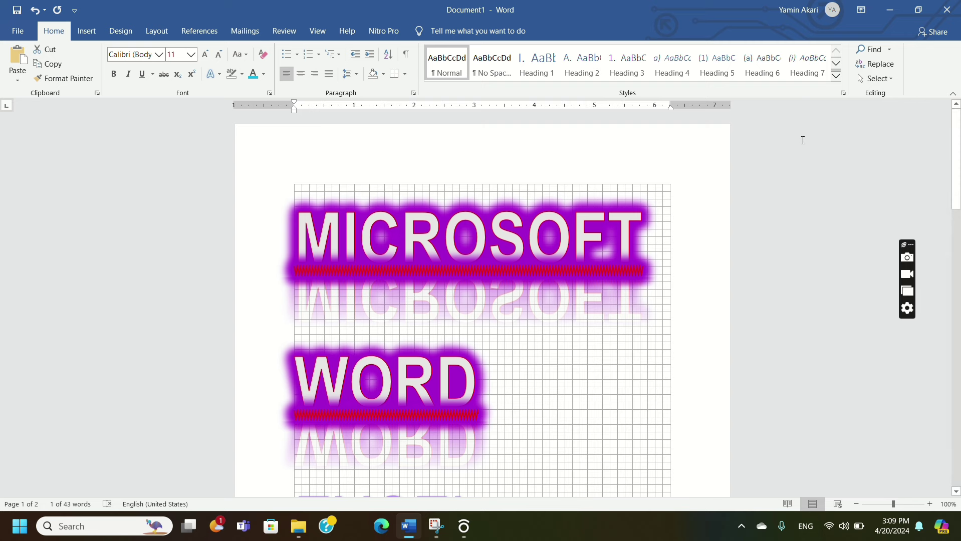
{"action": "scroll", "coordinate": [422, 304], "scroll_direction": "down", "scroll_amount": 2}
{"action": "scroll", "coordinate": [422, 304], "scroll_direction": "down", "scroll_amount": 5}
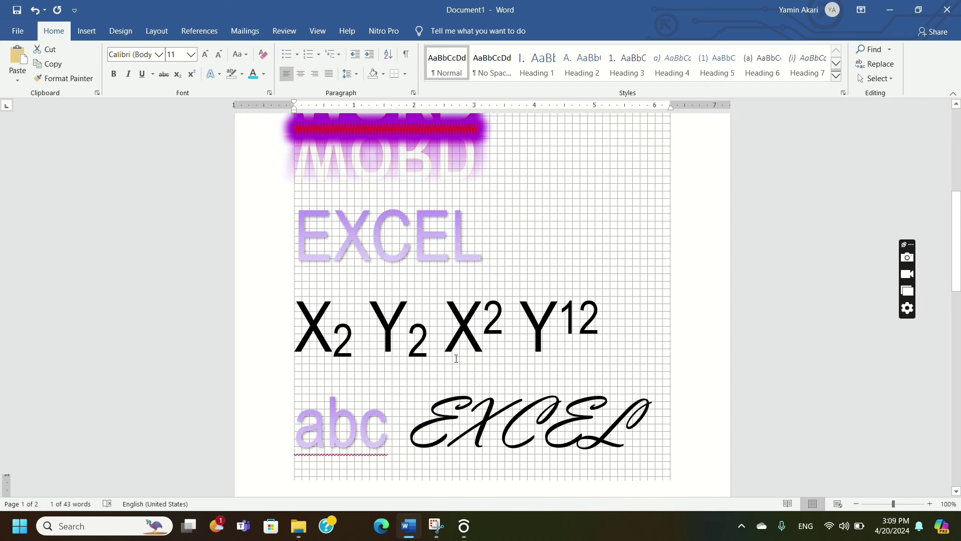
{"action": "scroll", "coordinate": [764, 296], "scroll_direction": "down", "scroll_amount": 5}
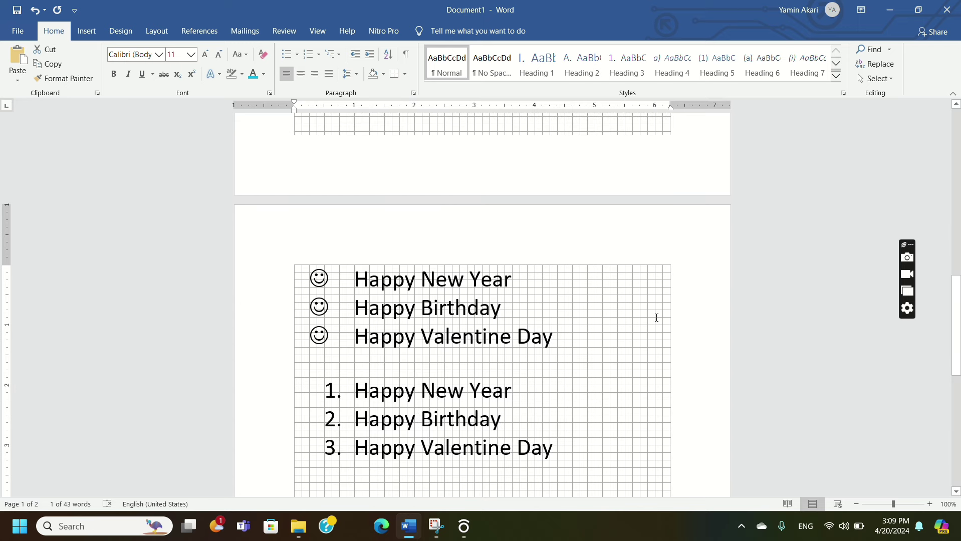
{"action": "scroll", "coordinate": [657, 318], "scroll_direction": "down", "scroll_amount": 3}
{"action": "scroll", "coordinate": [637, 326], "scroll_direction": "down", "scroll_amount": 2}
{"action": "scroll", "coordinate": [616, 304], "scroll_direction": "down", "scroll_amount": 1}
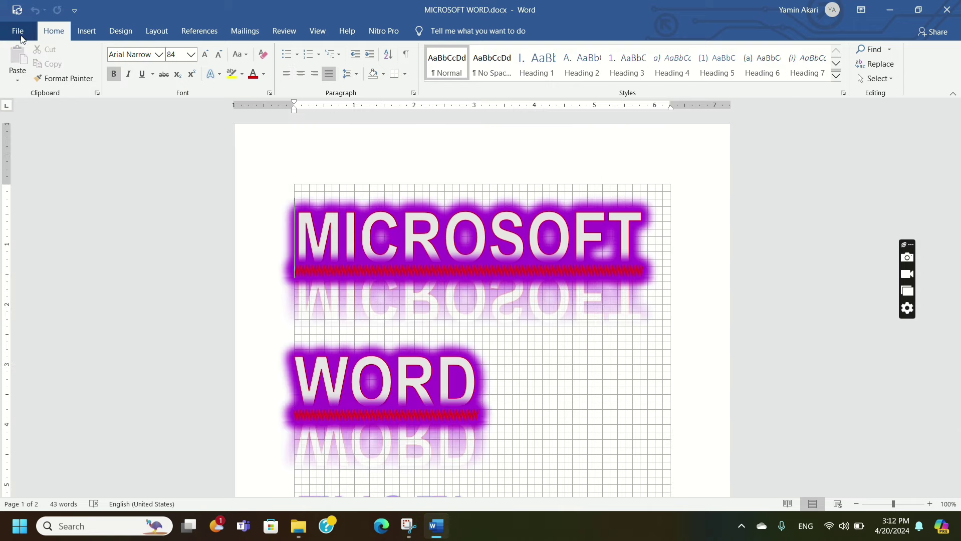
{"action": "left_click", "coordinate": [17, 30]}
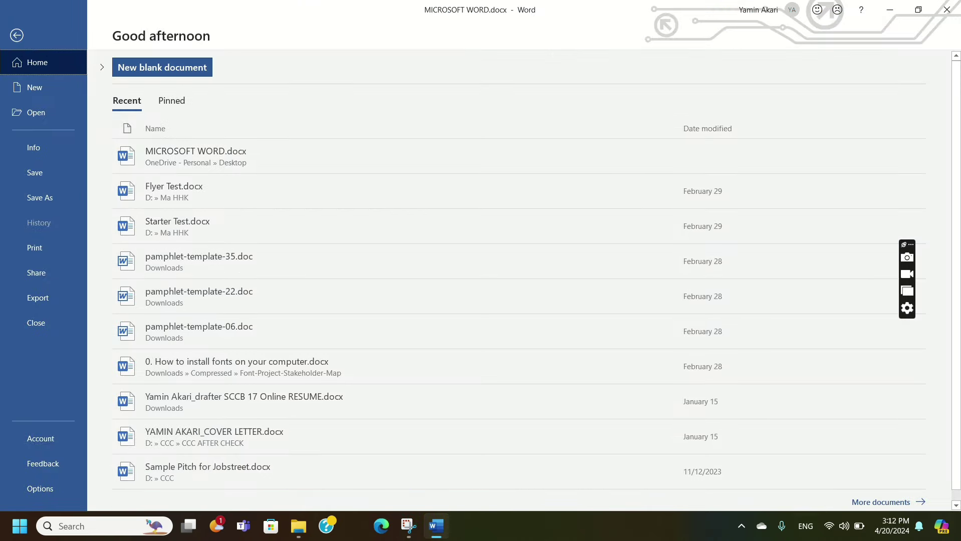
{"action": "left_click", "coordinate": [15, 95]}
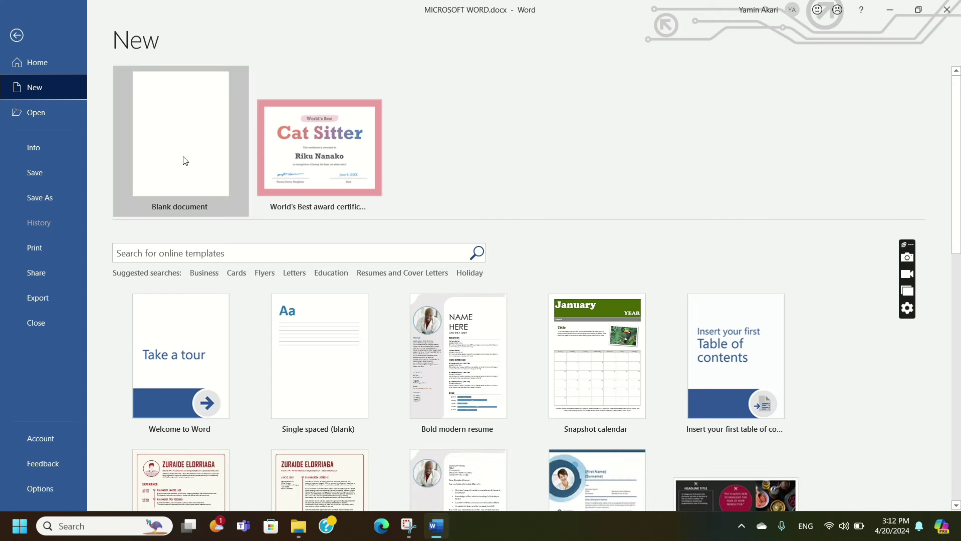
{"action": "left_click", "coordinate": [148, 157]}
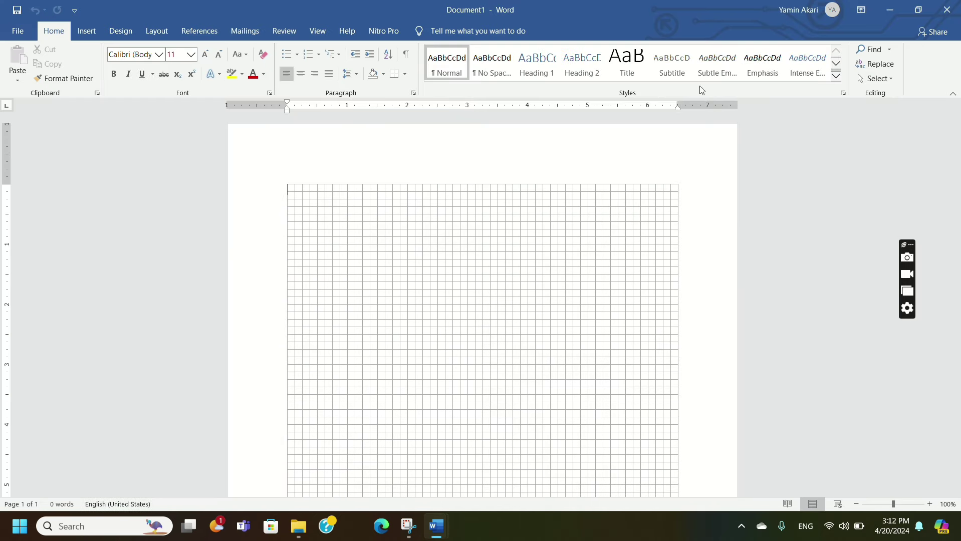
Insert the built-in Calendar 2 quick table showing May into the blank document.
{"action": "left_click", "coordinate": [87, 31]}
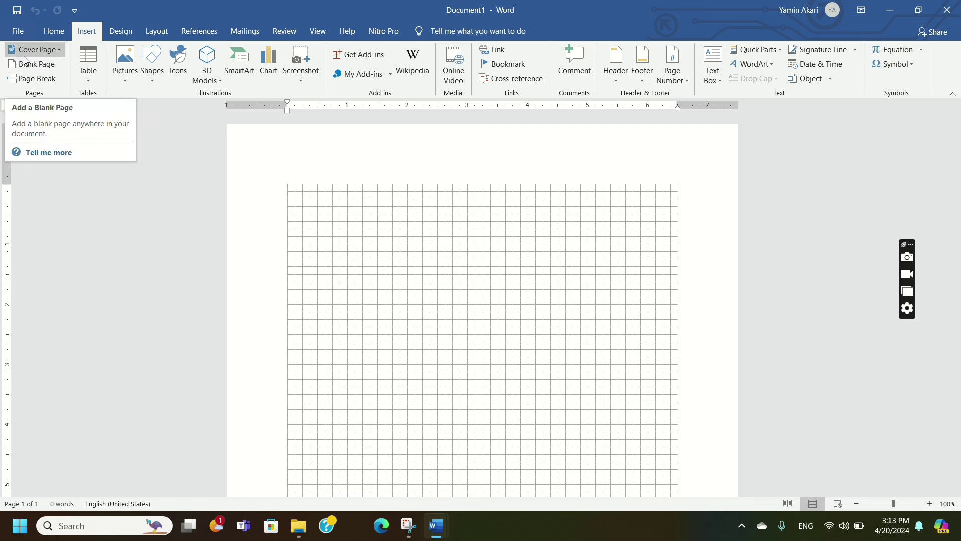
{"action": "left_click", "coordinate": [89, 81]}
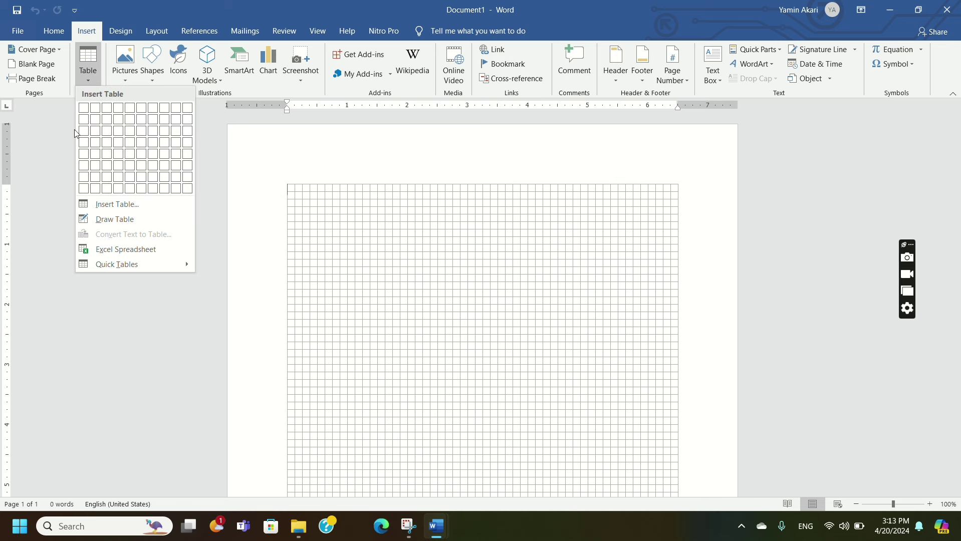
{"action": "left_click", "coordinate": [119, 264]}
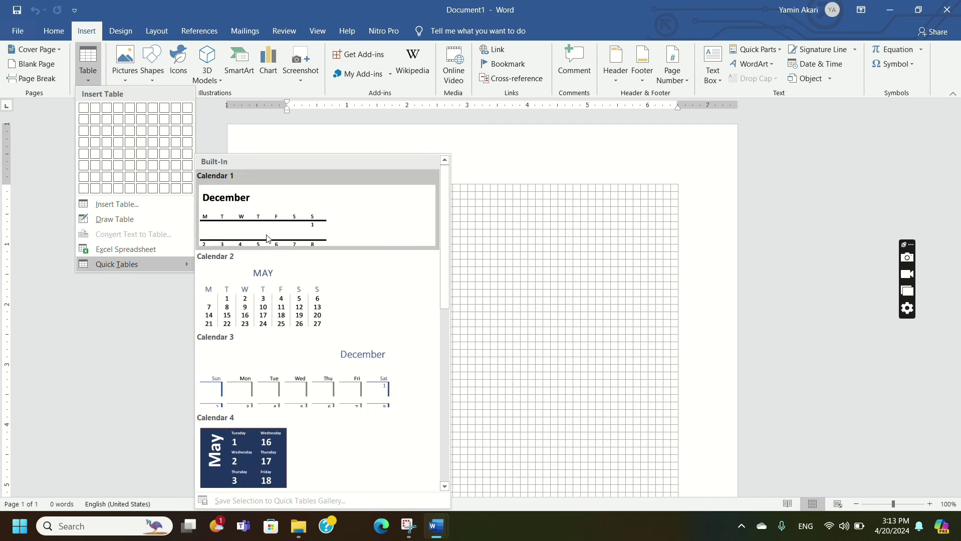
{"action": "scroll", "coordinate": [267, 312], "scroll_direction": "down", "scroll_amount": 5}
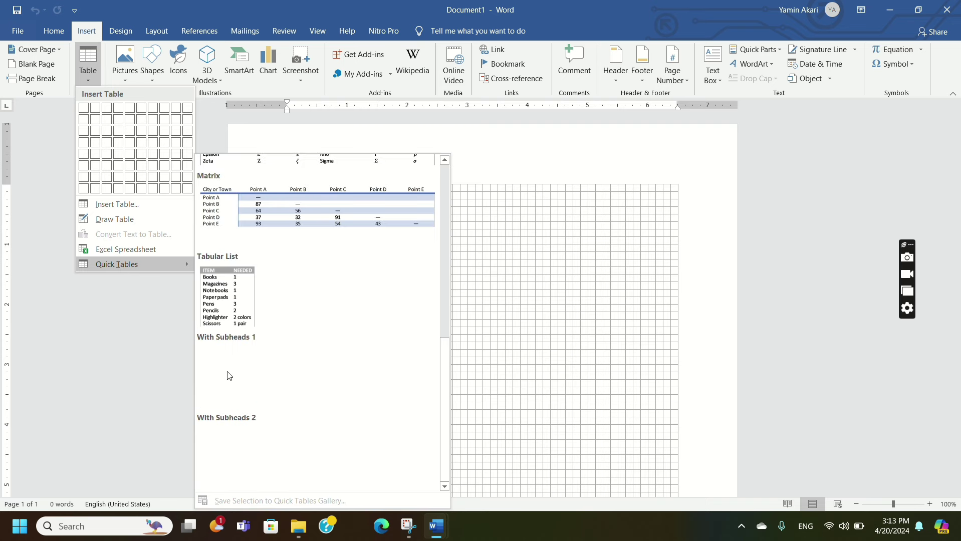
{"action": "scroll", "coordinate": [351, 312], "scroll_direction": "up", "scroll_amount": 5}
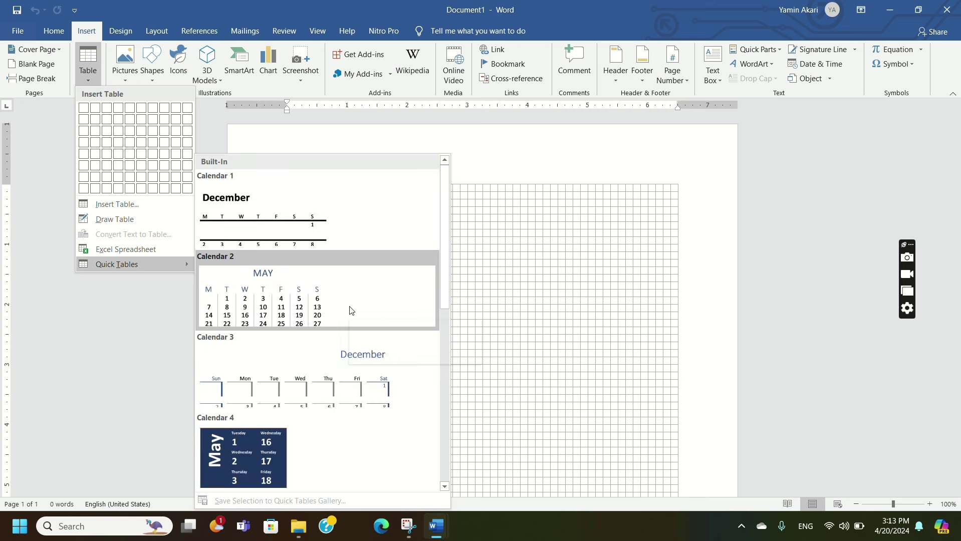
{"action": "left_click", "coordinate": [261, 286]}
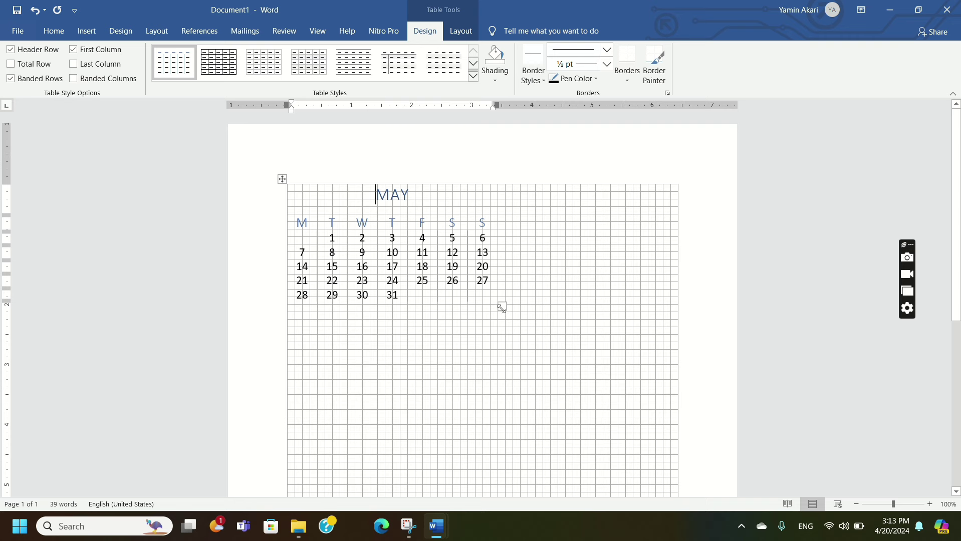
{"action": "left_click", "coordinate": [502, 308]}
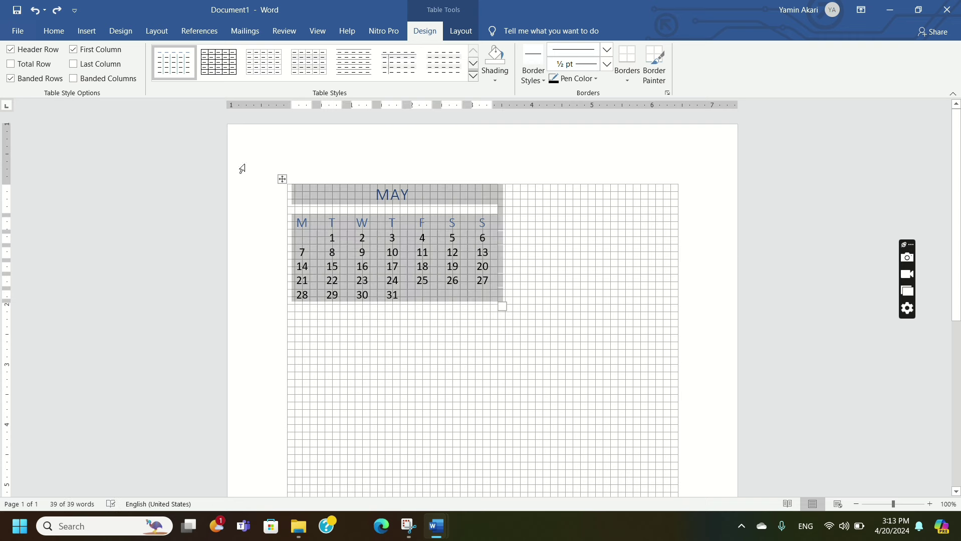
{"action": "left_click", "coordinate": [266, 62]}
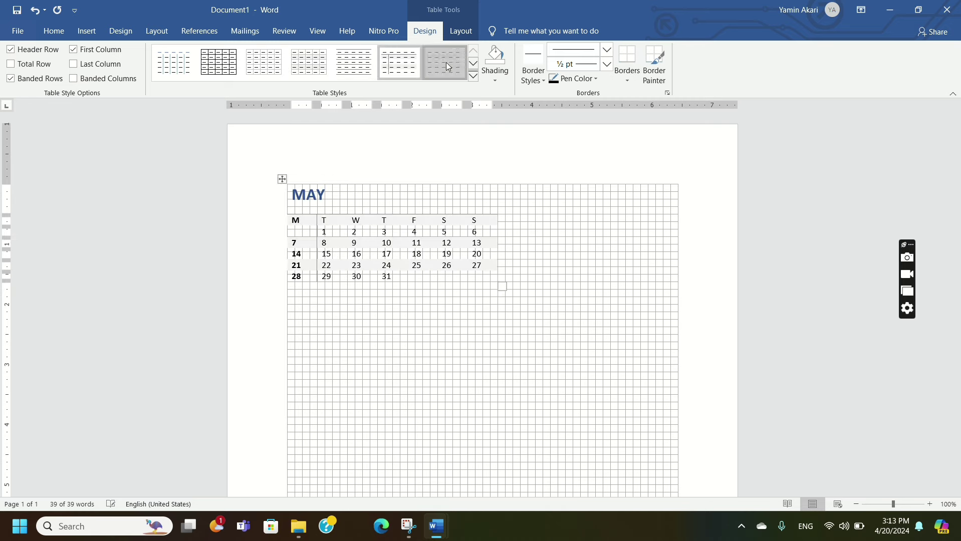
{"action": "left_click", "coordinate": [444, 63]}
{"action": "left_click", "coordinate": [475, 77]}
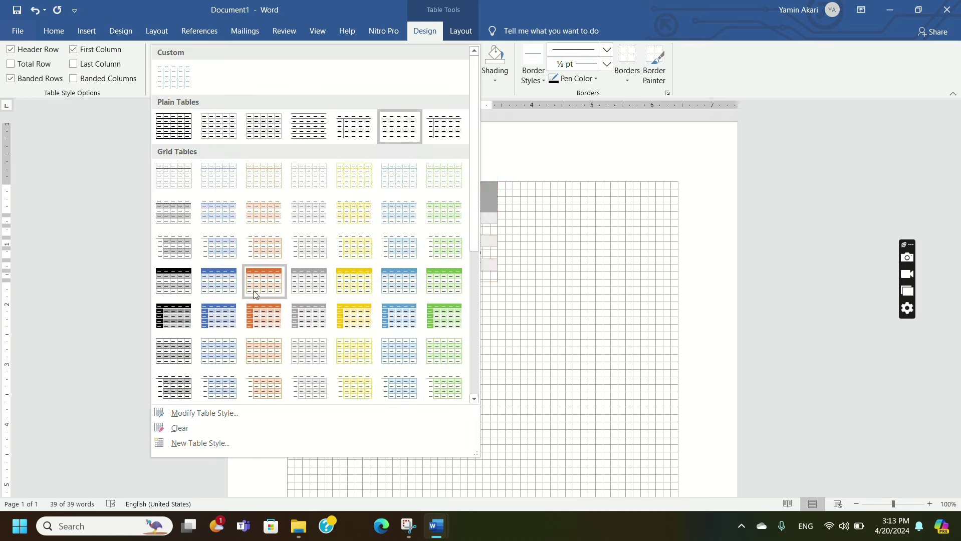
{"action": "left_click", "coordinate": [265, 316]}
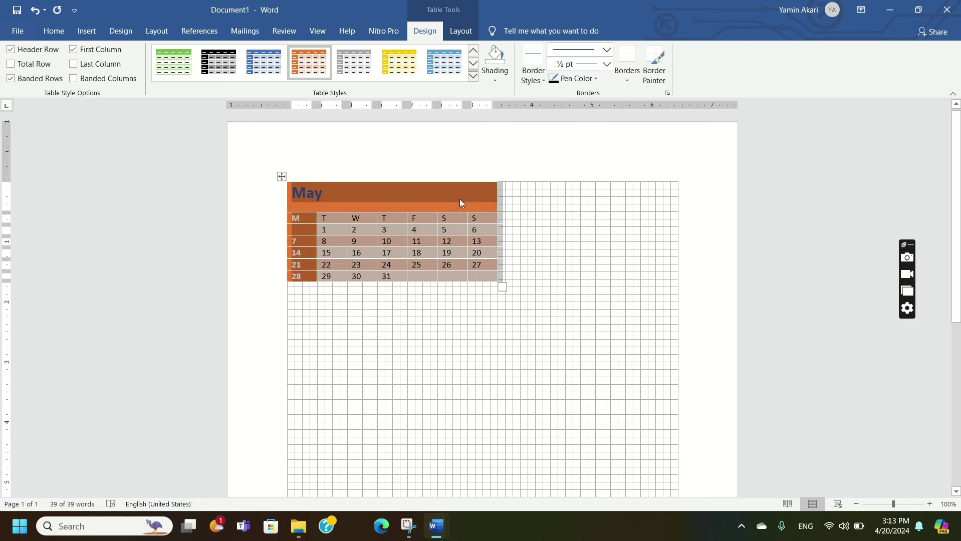
{"action": "left_click", "coordinate": [474, 76]}
{"action": "scroll", "coordinate": [306, 352], "scroll_direction": "down", "scroll_amount": 5}
{"action": "scroll", "coordinate": [306, 353], "scroll_direction": "down", "scroll_amount": 1}
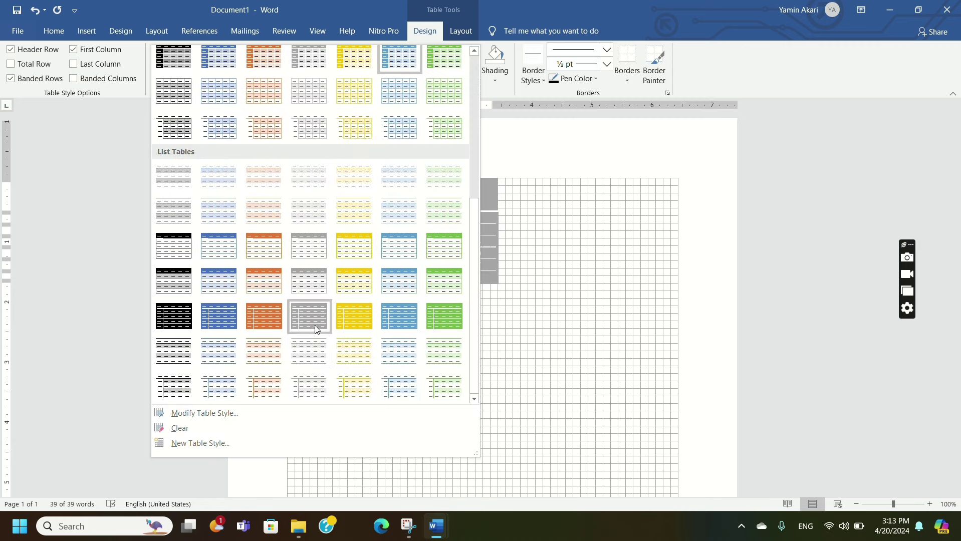
{"action": "scroll", "coordinate": [315, 326], "scroll_direction": "up", "scroll_amount": 5}
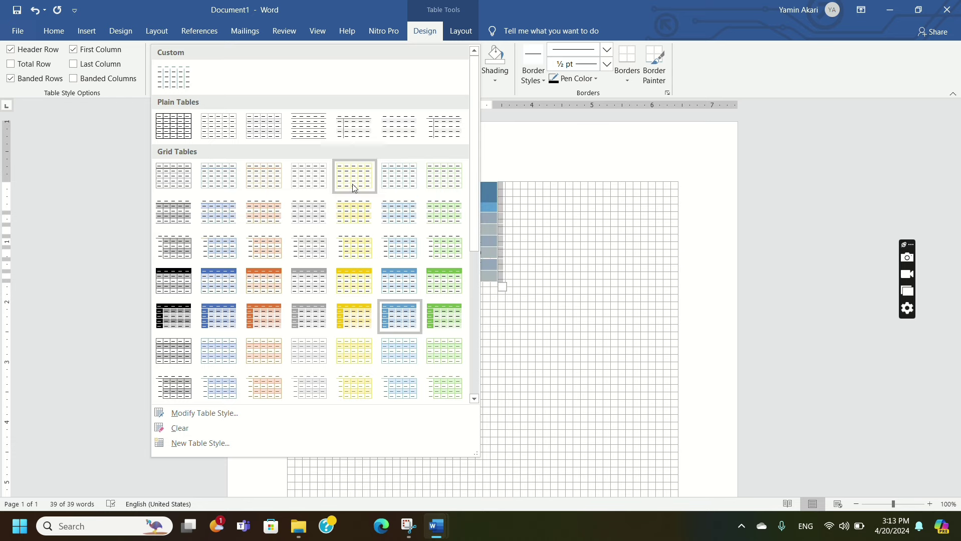
{"action": "left_click", "coordinate": [173, 125]}
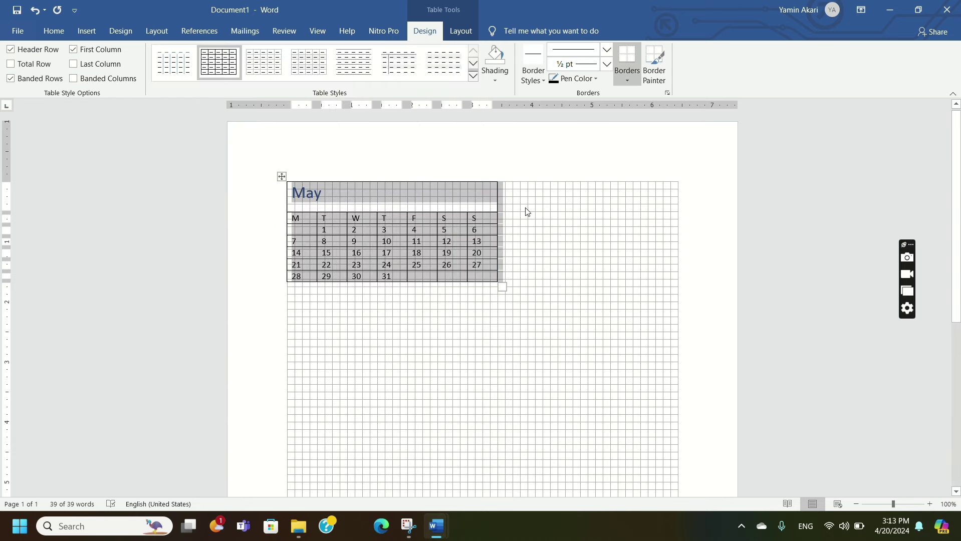
{"action": "left_click", "coordinate": [569, 260]}
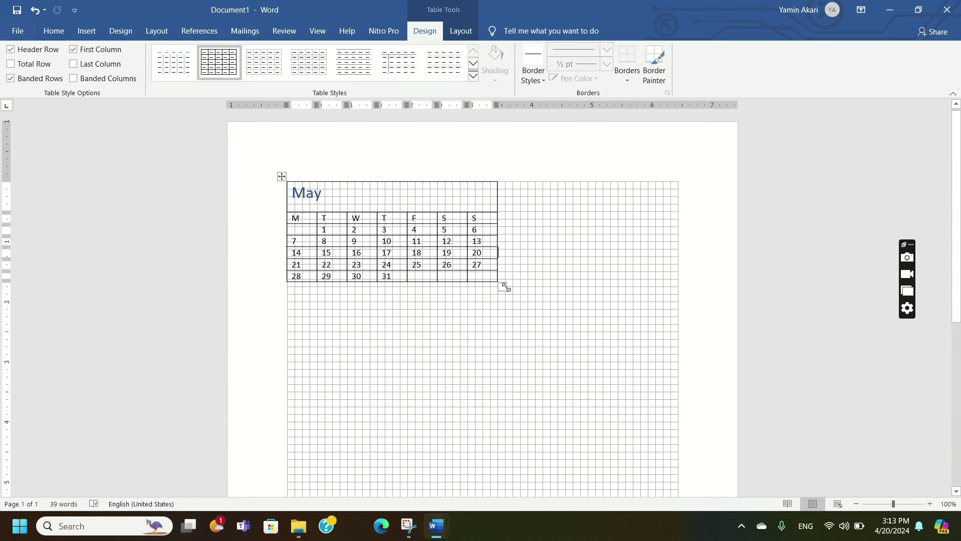
{"action": "left_click", "coordinate": [505, 287]}
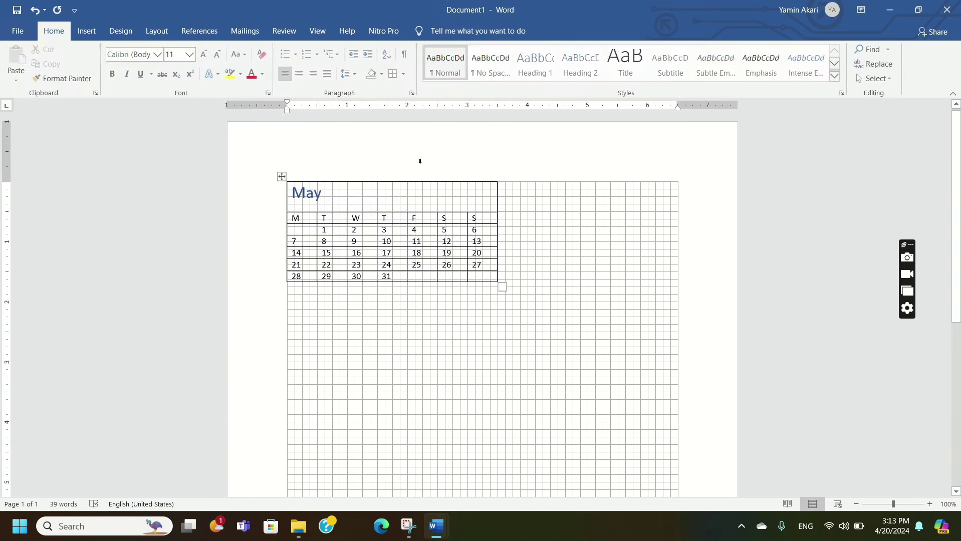
{"action": "left_click", "coordinate": [93, 35]}
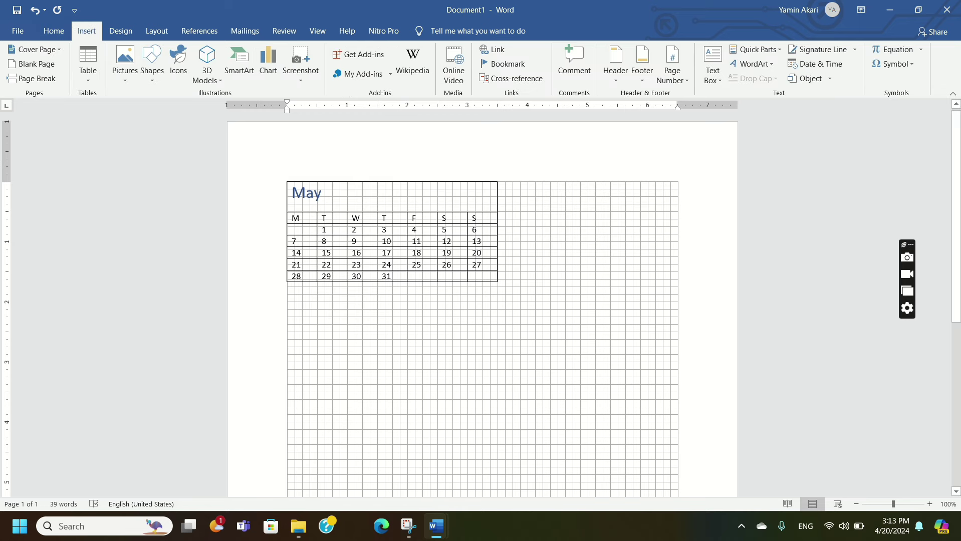
Insert a 4-column, 3-row table below the calendar and turn off page gridlines.
{"action": "left_click", "coordinate": [89, 75]}
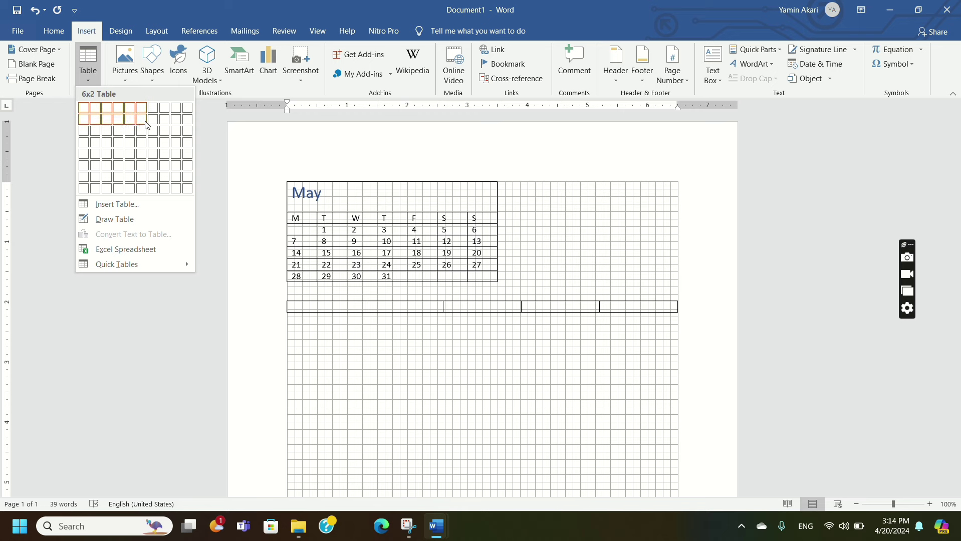
{"action": "left_click", "coordinate": [126, 141]}
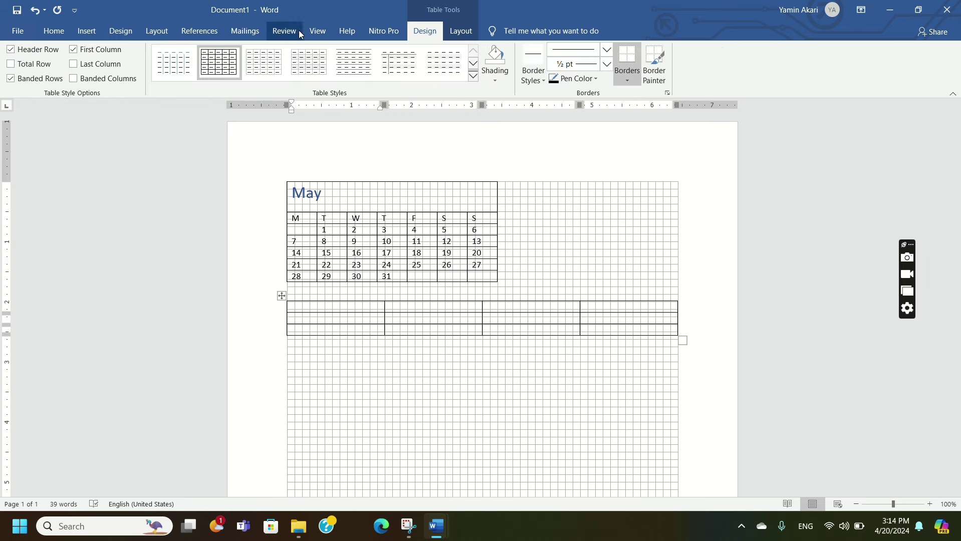
{"action": "left_click", "coordinate": [318, 31]}
{"action": "left_click", "coordinate": [251, 64]}
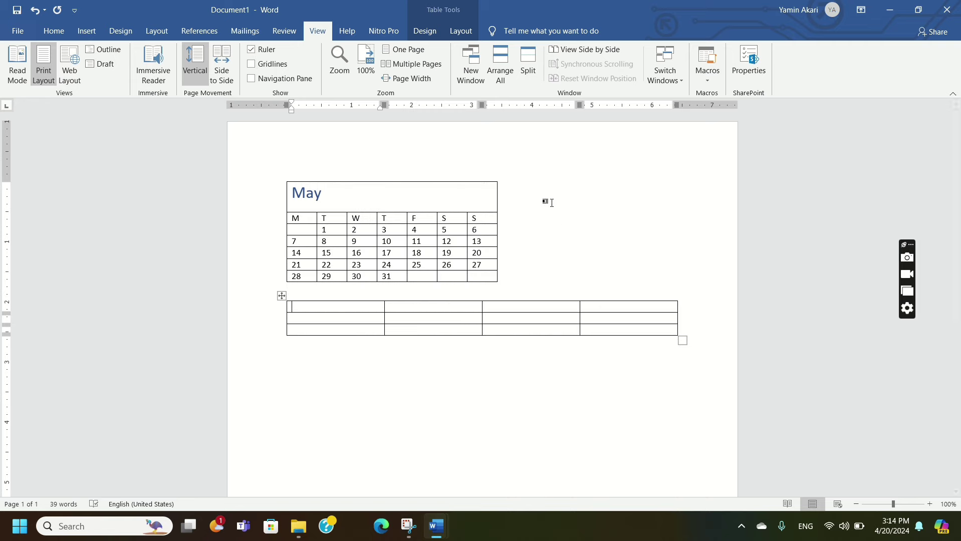
Select the entire new 4×3 table below the May calendar.
{"action": "left_click", "coordinate": [592, 259]}
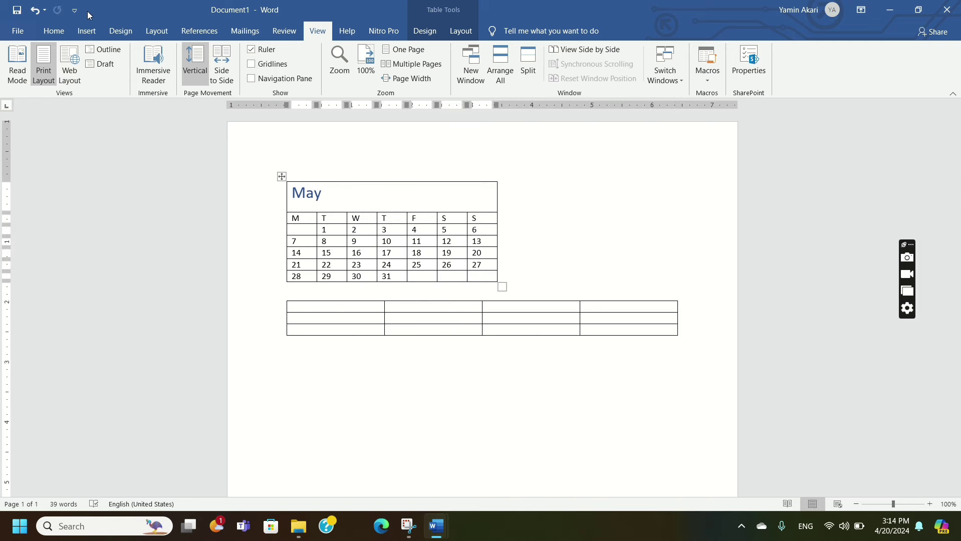
{"action": "left_click", "coordinate": [54, 31]}
{"action": "left_click", "coordinate": [87, 31]}
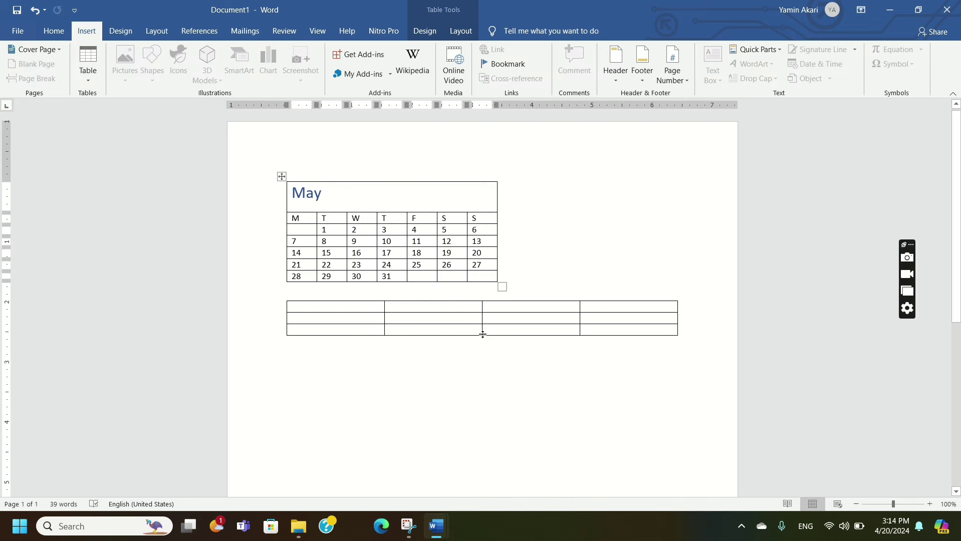
{"action": "left_click", "coordinate": [383, 333]}
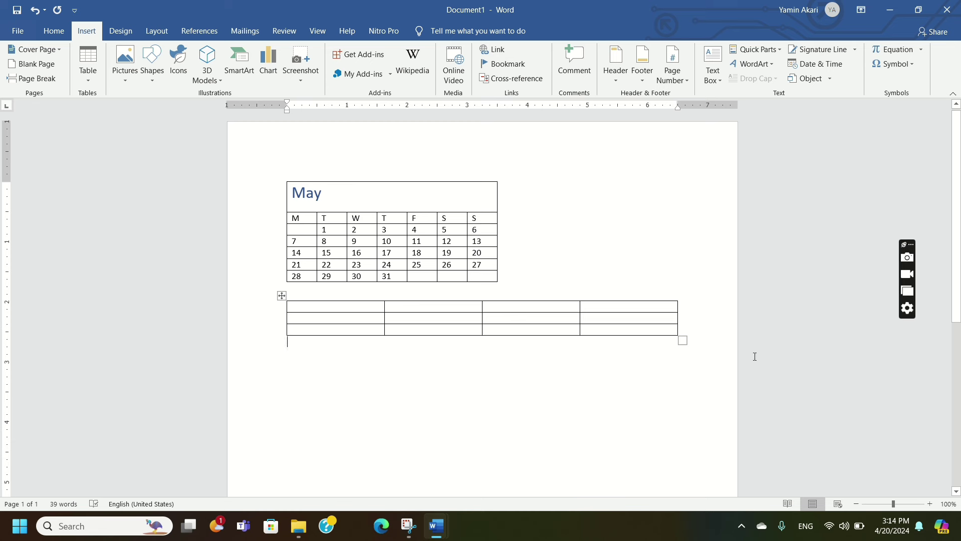
{"action": "left_click", "coordinate": [683, 339]}
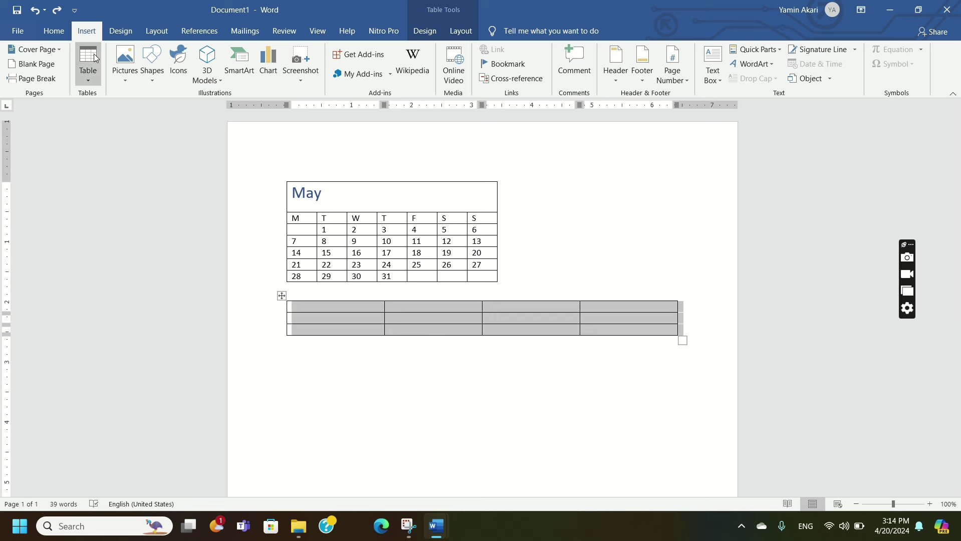
Switch Draw Table mode on and back off from the table menu.
{"action": "left_click", "coordinate": [83, 81]}
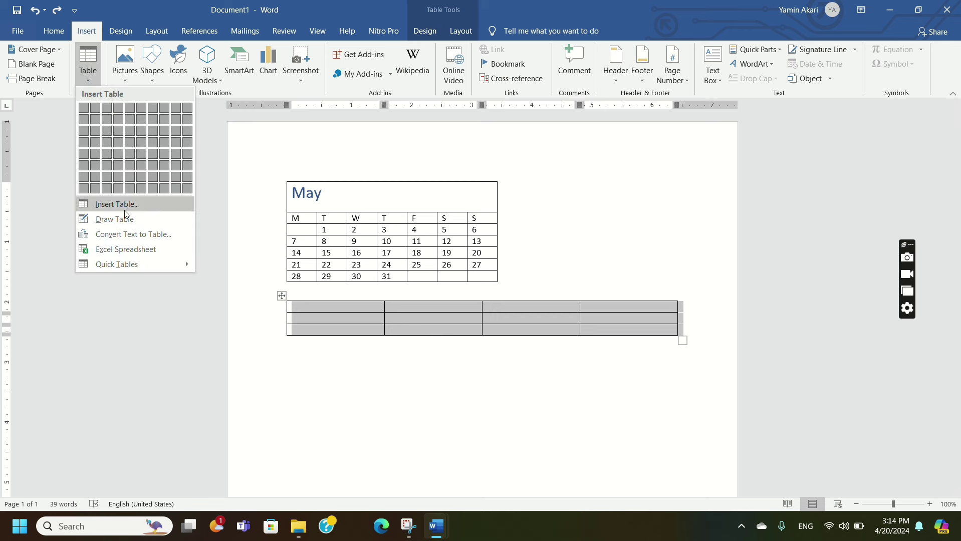
{"action": "left_click", "coordinate": [123, 229]}
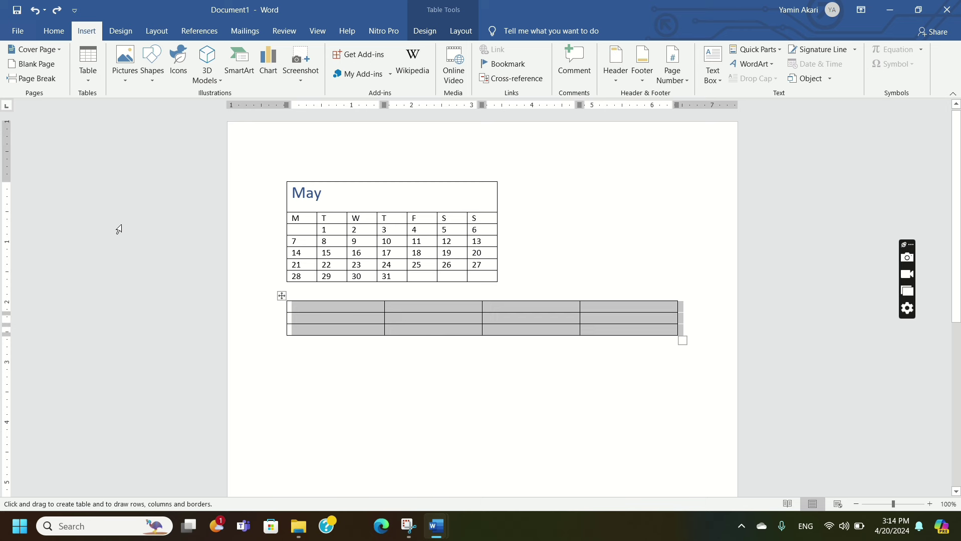
{"action": "left_click", "coordinate": [95, 81]}
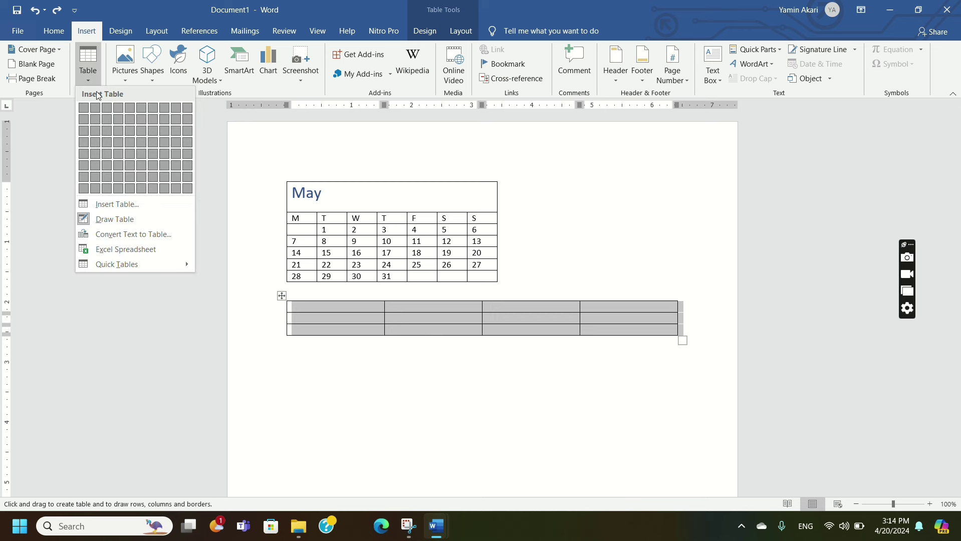
{"action": "left_click", "coordinate": [456, 42]}
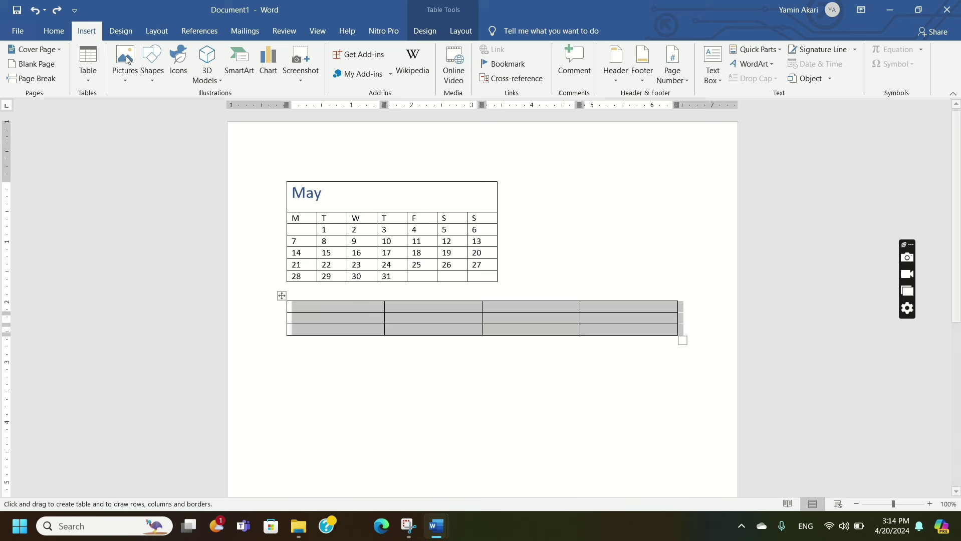
{"action": "left_click", "coordinate": [84, 82]}
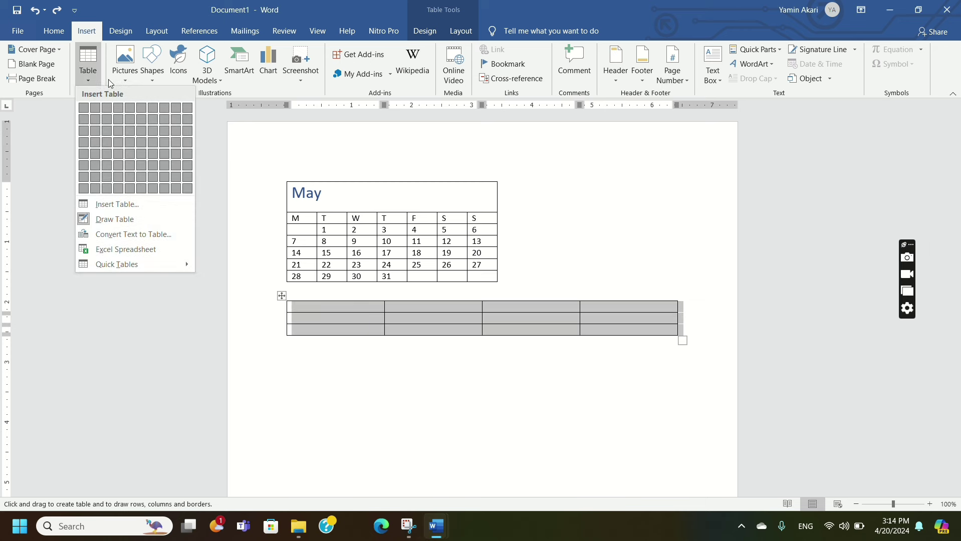
{"action": "left_click", "coordinate": [107, 211]}
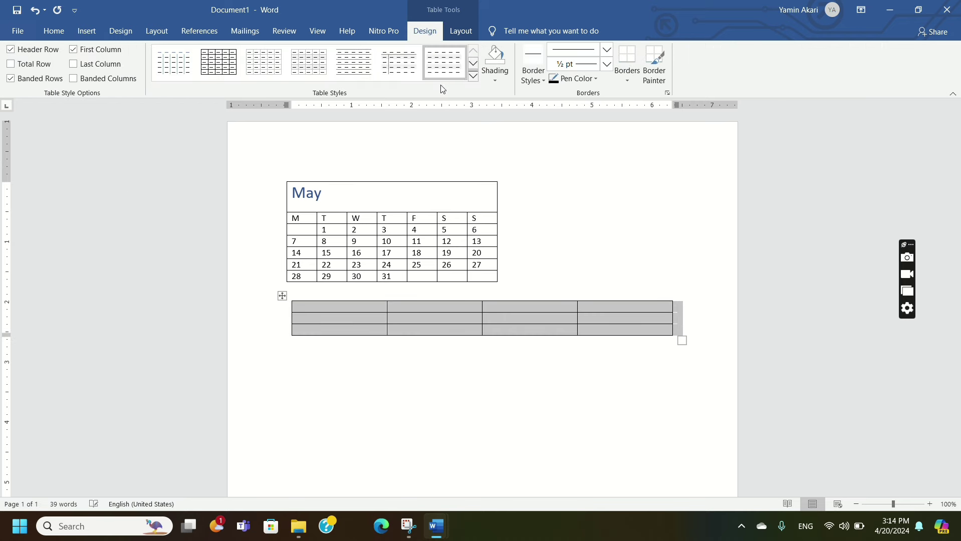
Give the lower table a grey Grid Table style, replacing a trial orange one.
{"action": "left_click", "coordinate": [473, 76]}
{"action": "left_click", "coordinate": [265, 310]}
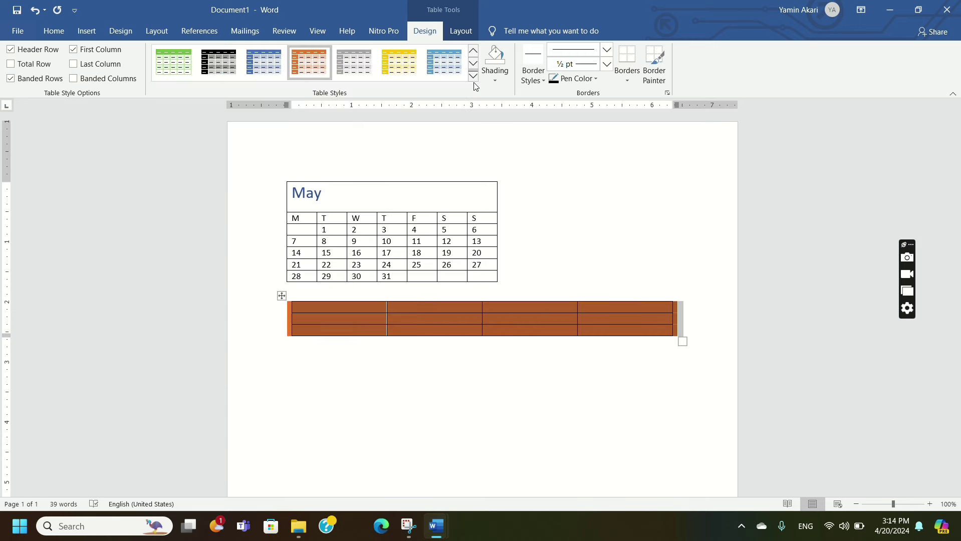
{"action": "left_click", "coordinate": [473, 76]}
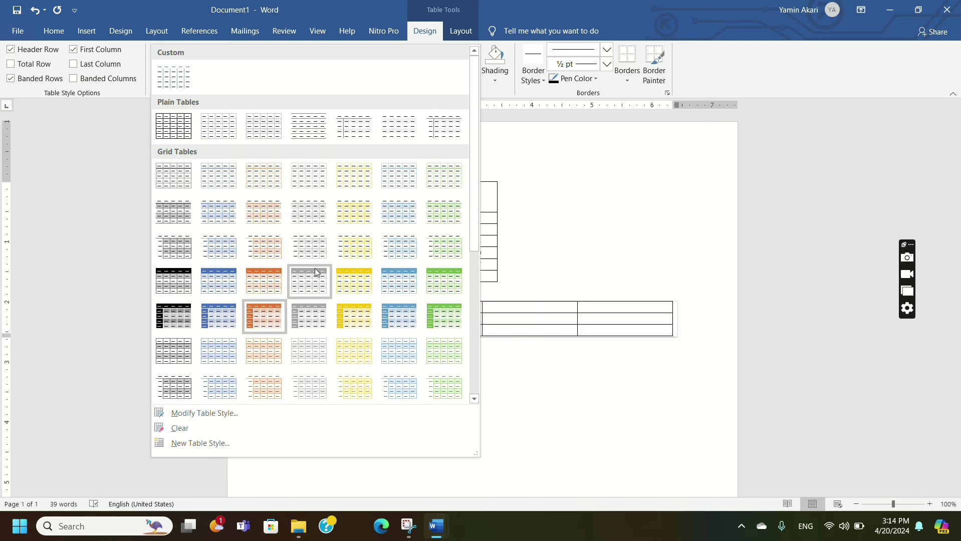
{"action": "left_click", "coordinate": [316, 321]}
{"action": "left_click", "coordinate": [460, 347]}
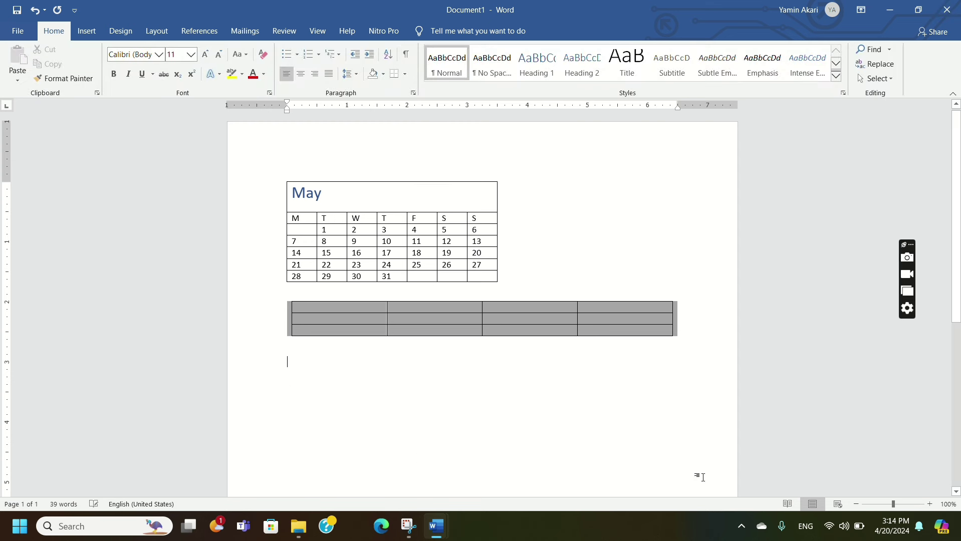
Insert the Matrix quick table for Points A–E below the grey grid table.
{"action": "left_click", "coordinate": [87, 31]}
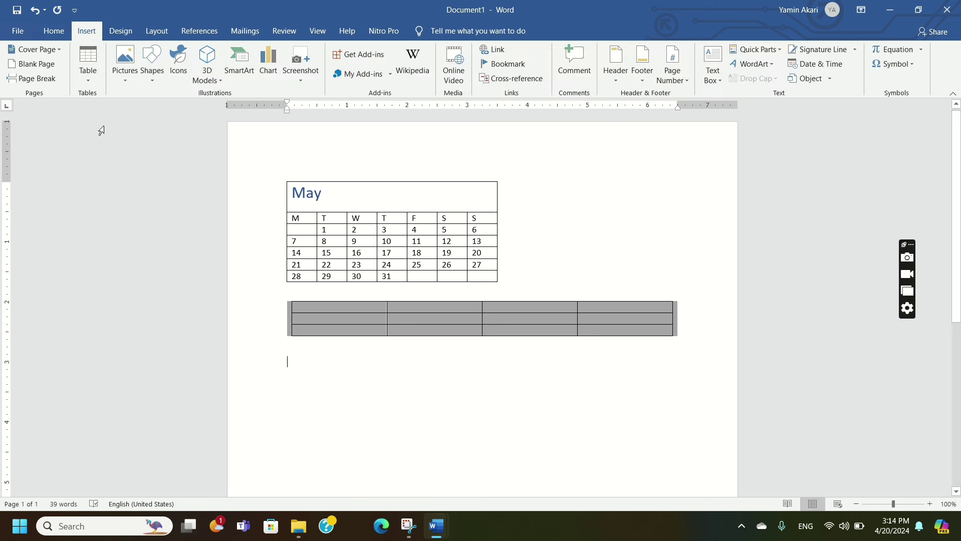
{"action": "left_click", "coordinate": [89, 80]}
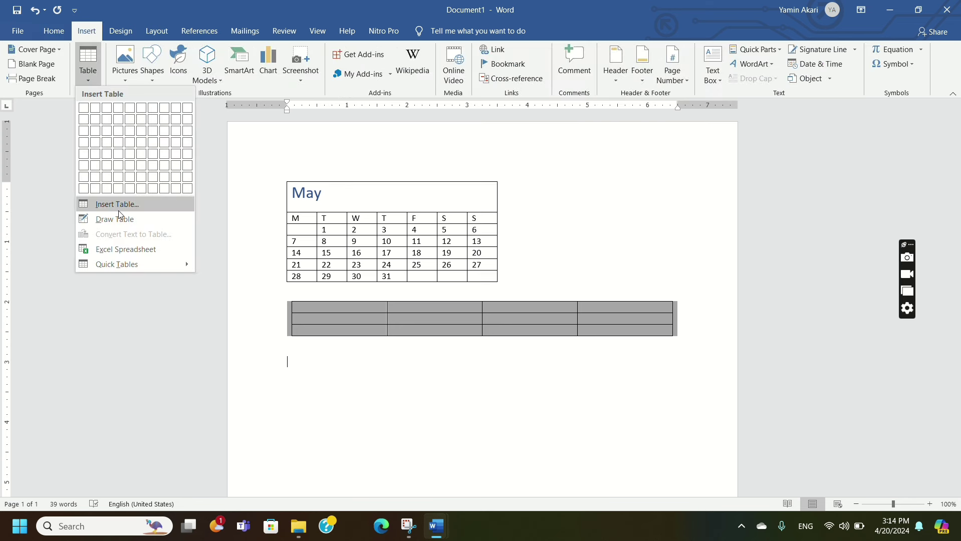
{"action": "mouse_move", "coordinate": [116, 265]}
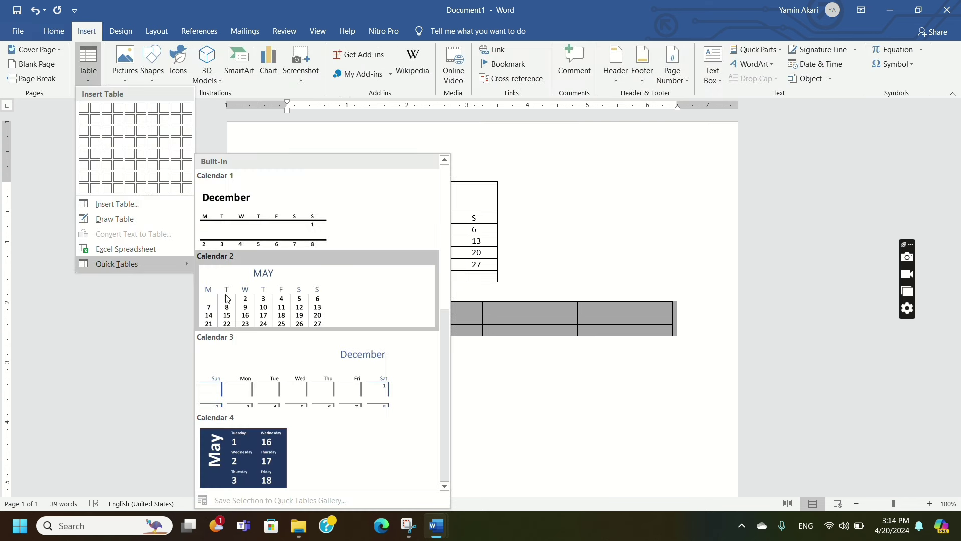
{"action": "scroll", "coordinate": [241, 319], "scroll_direction": "down", "scroll_amount": 5}
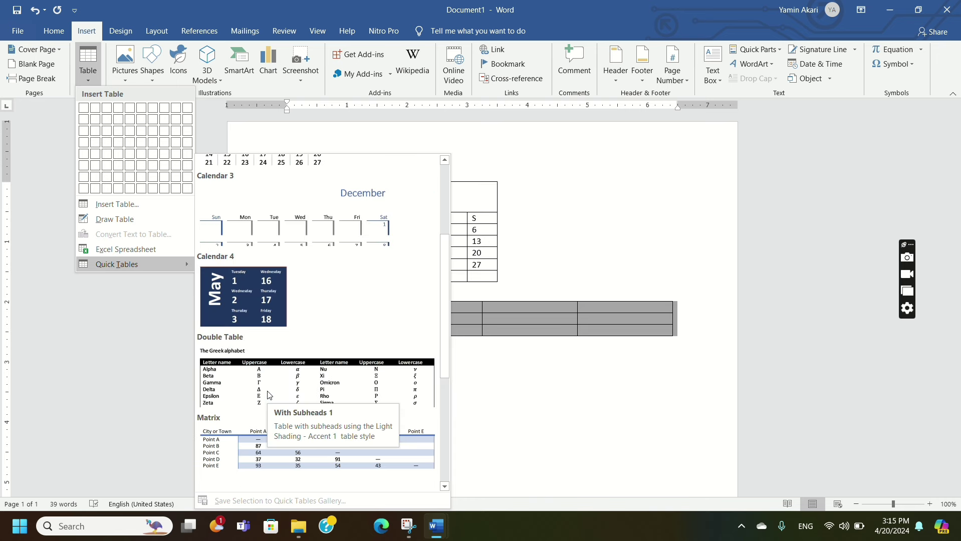
{"action": "scroll", "coordinate": [270, 395], "scroll_direction": "down", "scroll_amount": 3}
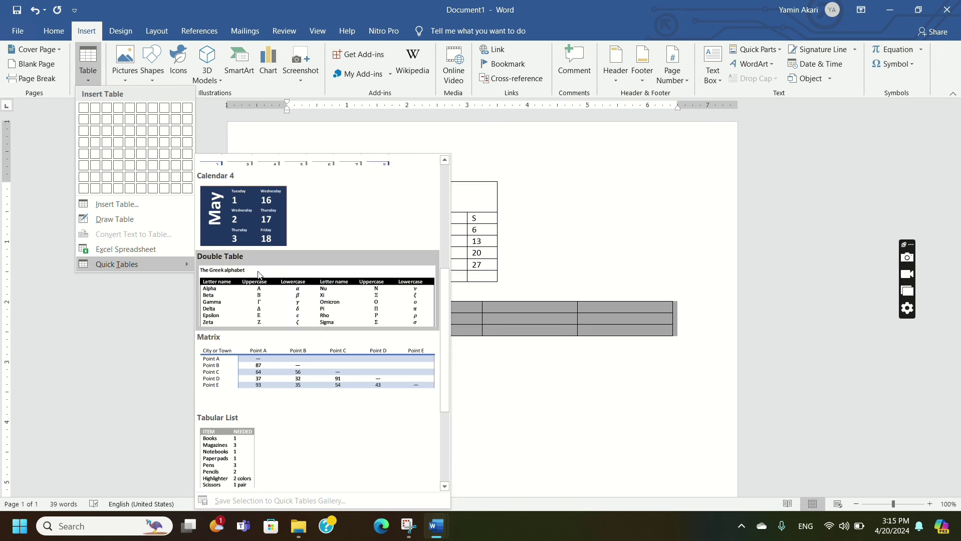
{"action": "left_click", "coordinate": [256, 366]}
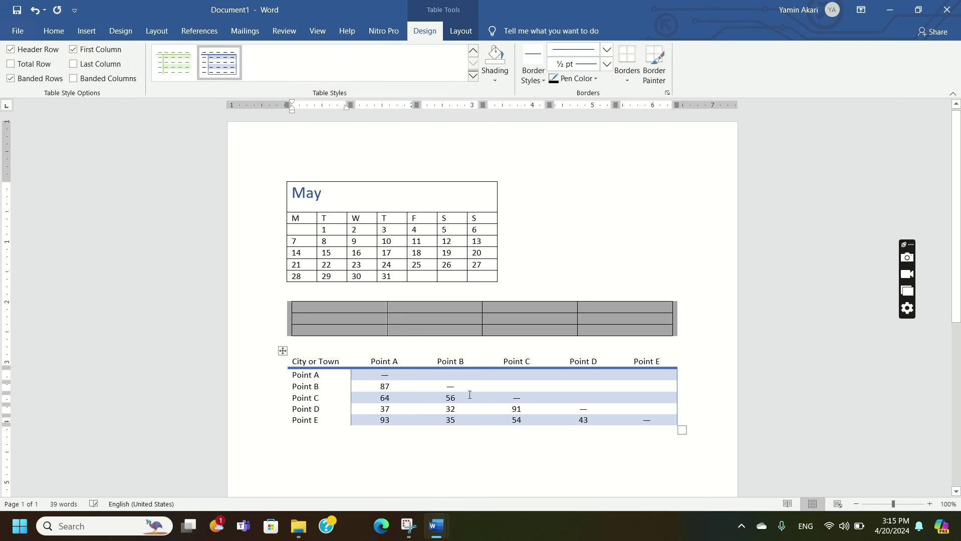
{"action": "scroll", "coordinate": [360, 344], "scroll_direction": "down", "scroll_amount": 5}
{"action": "scroll", "coordinate": [321, 336], "scroll_direction": "up", "scroll_amount": 3}
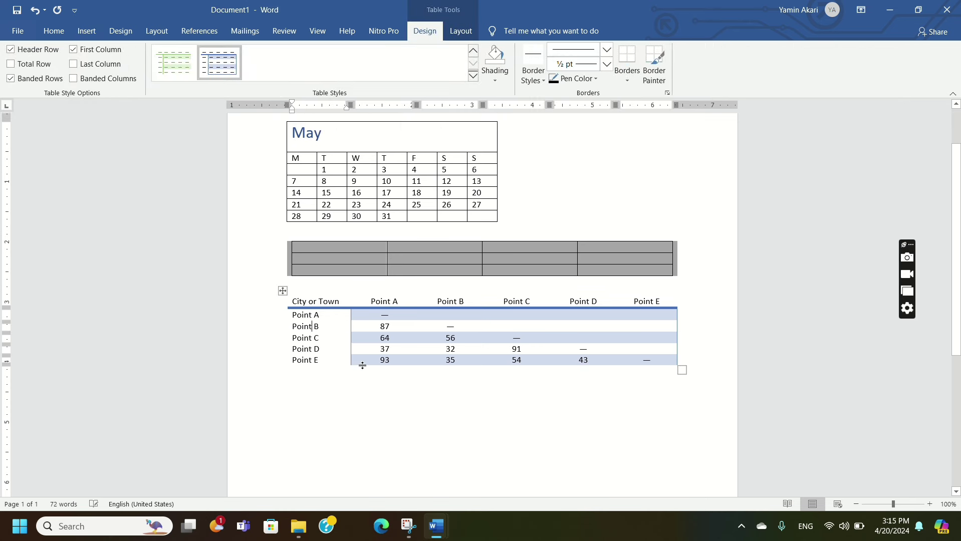
Apply a blue grid style to the Matrix table and shade it gold.
{"action": "left_click", "coordinate": [682, 370]}
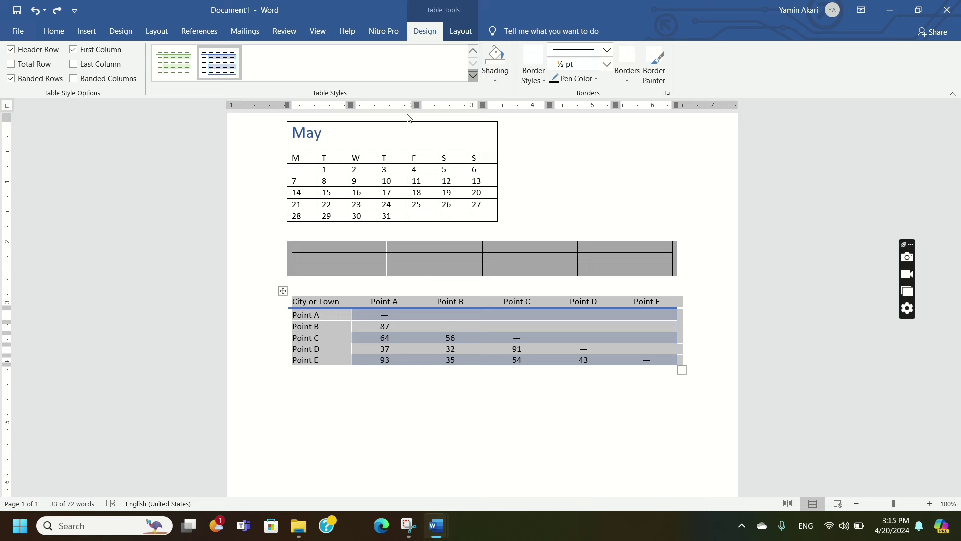
{"action": "left_click", "coordinate": [473, 75]}
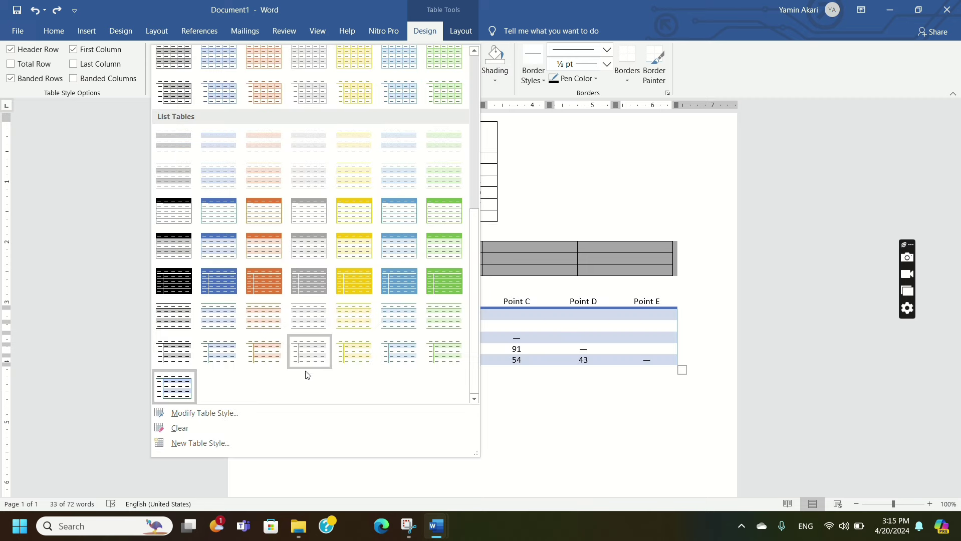
{"action": "left_click", "coordinate": [226, 280]}
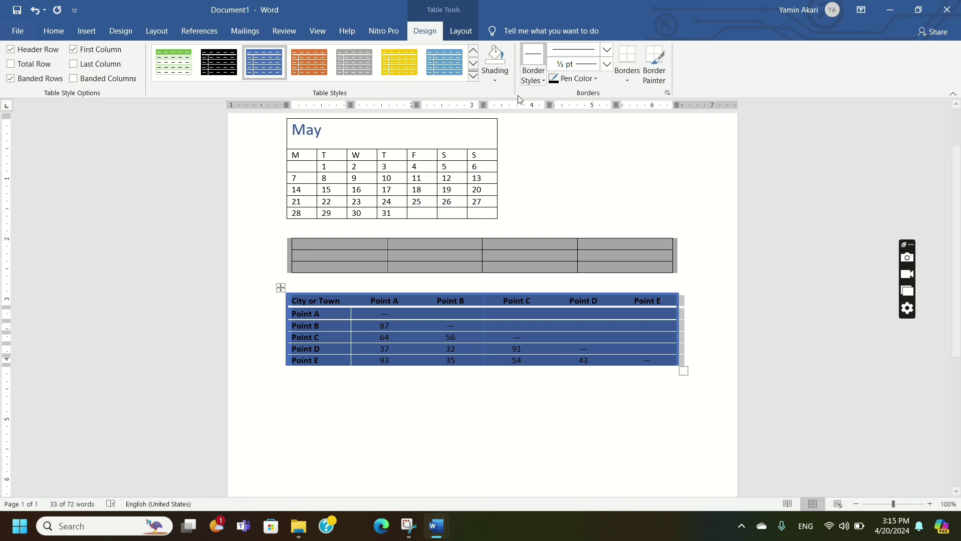
{"action": "left_click", "coordinate": [495, 81]}
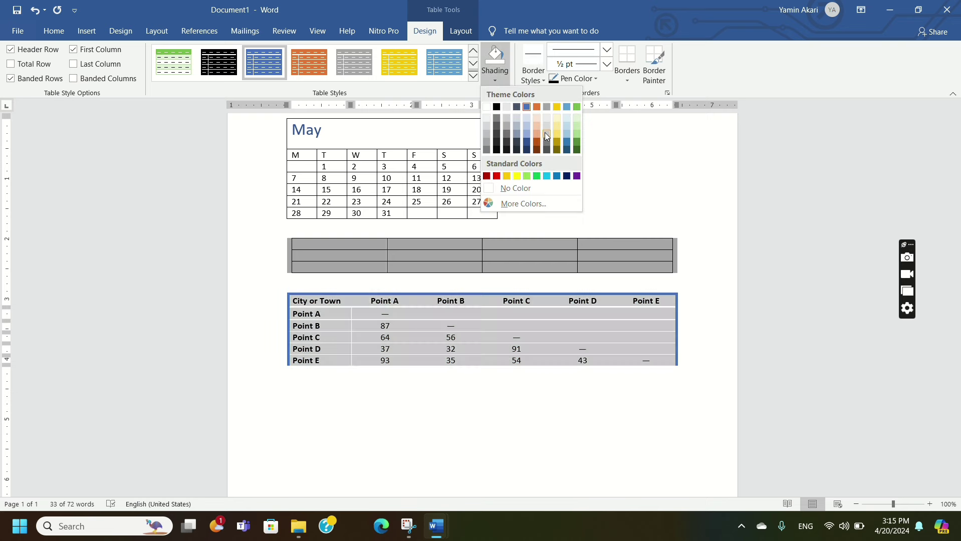
{"action": "left_click", "coordinate": [559, 125]}
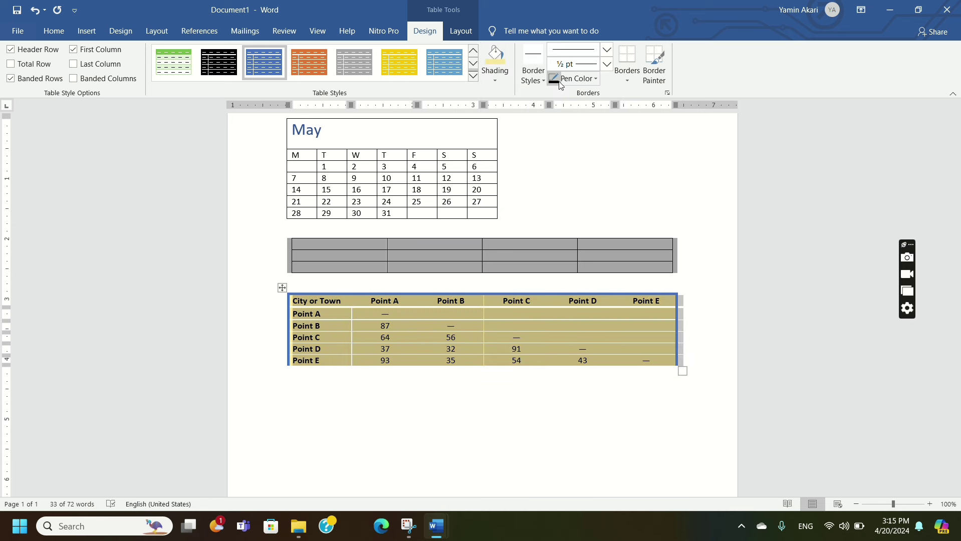
Try border pen colours and styles, settling on a thin black line, then stop border painting.
{"action": "left_click", "coordinate": [579, 80]}
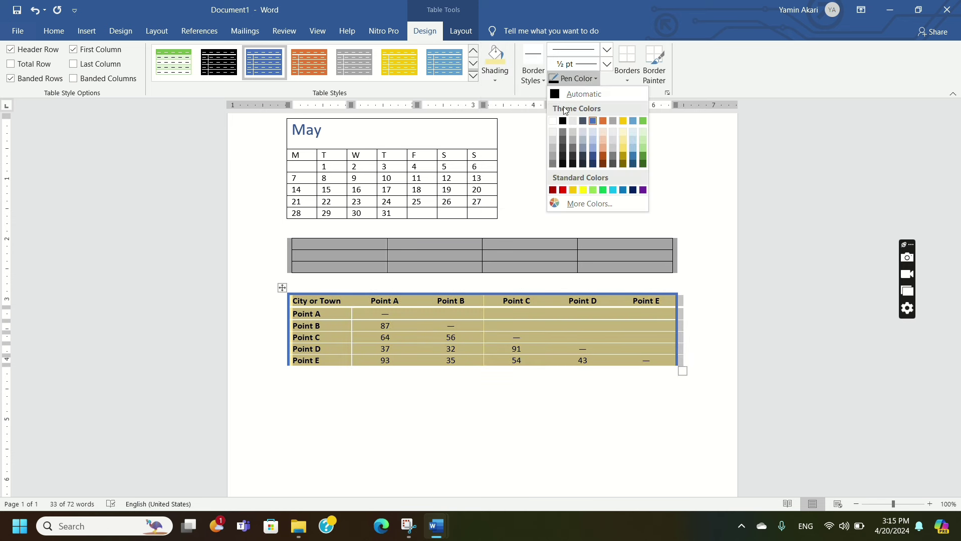
{"action": "left_click", "coordinate": [563, 114]}
{"action": "left_click", "coordinate": [538, 81]}
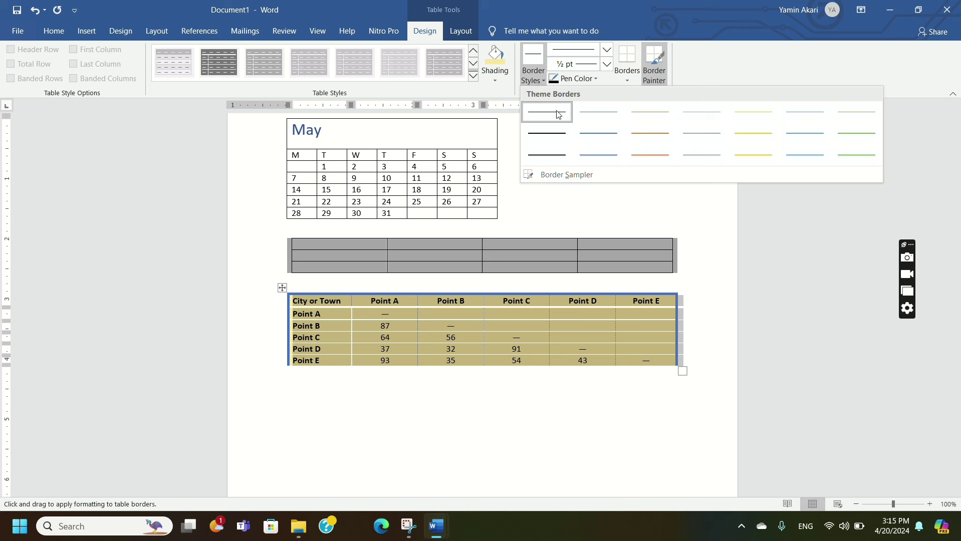
{"action": "left_click", "coordinate": [604, 153]}
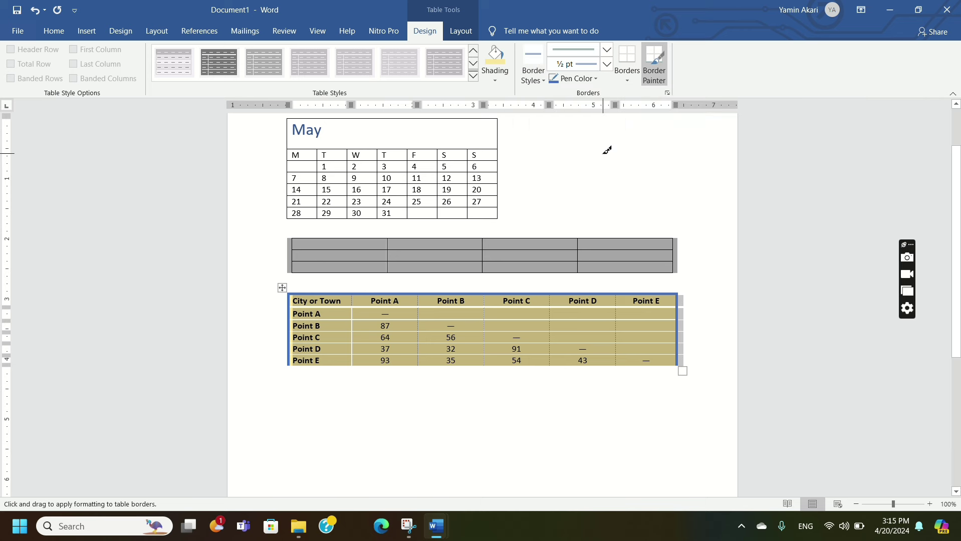
{"action": "left_click", "coordinate": [495, 75]}
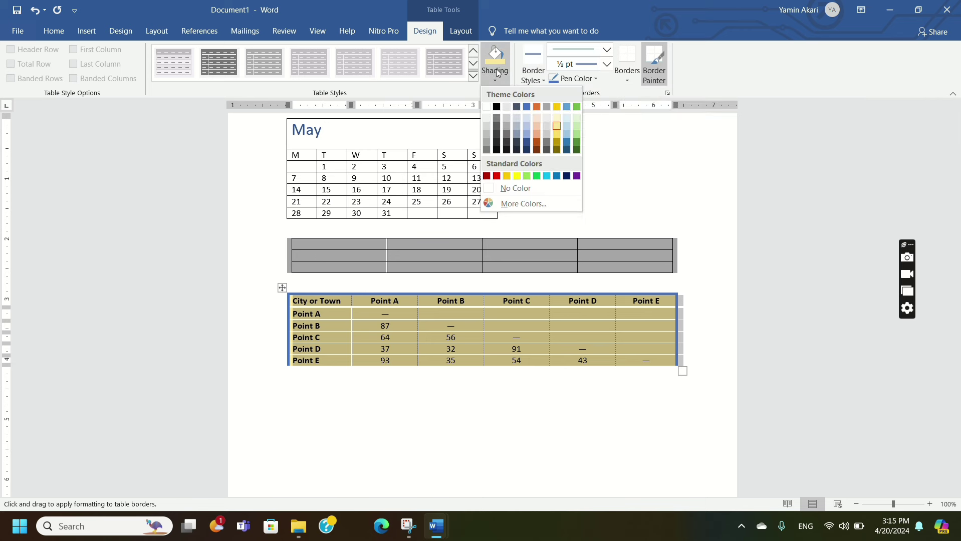
{"action": "left_click", "coordinate": [540, 70]}
{"action": "left_click", "coordinate": [540, 67]}
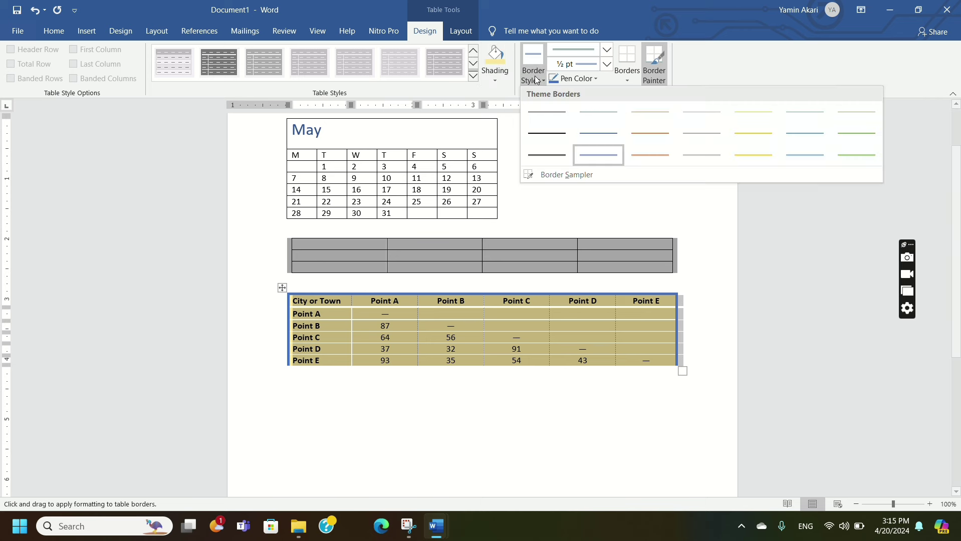
{"action": "left_click", "coordinate": [806, 152]}
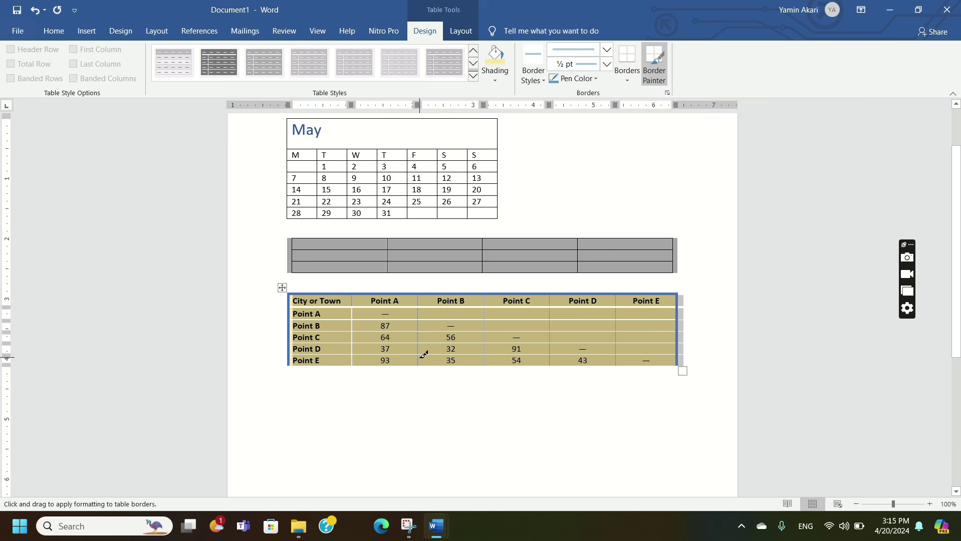
{"action": "left_click", "coordinate": [533, 79]}
{"action": "left_click", "coordinate": [536, 123]}
{"action": "key", "text": "Escape"}
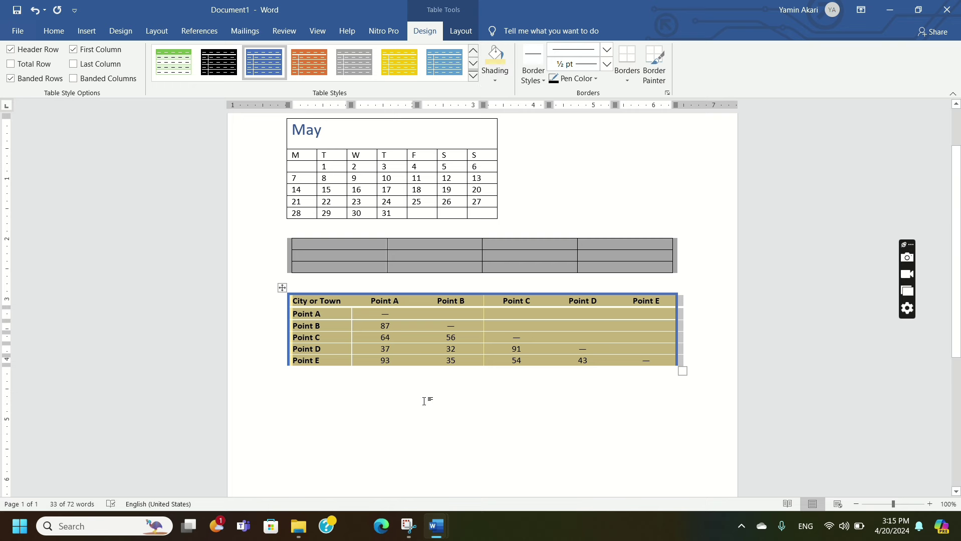
Change the Matrix table's shading to light orange.
{"action": "right_click", "coordinate": [685, 374]}
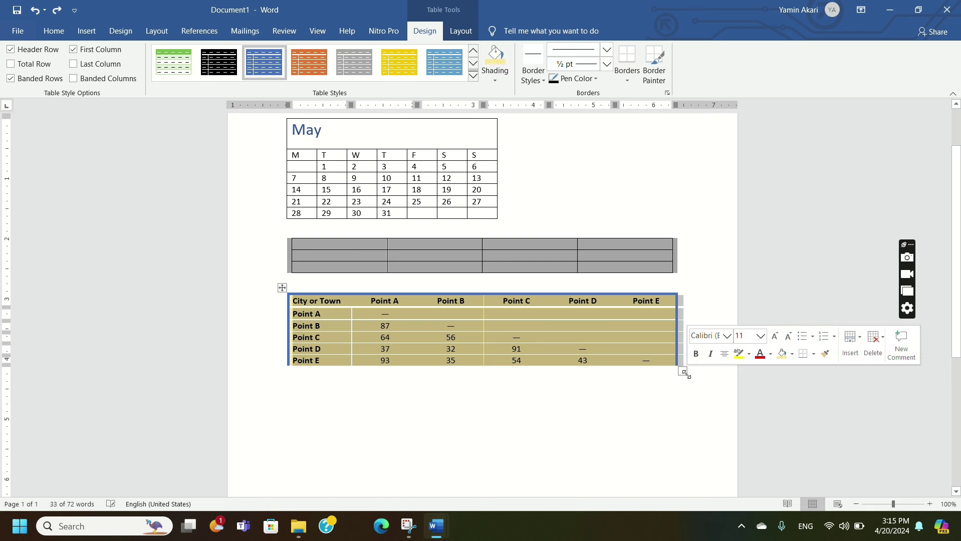
{"action": "left_click", "coordinate": [504, 84]}
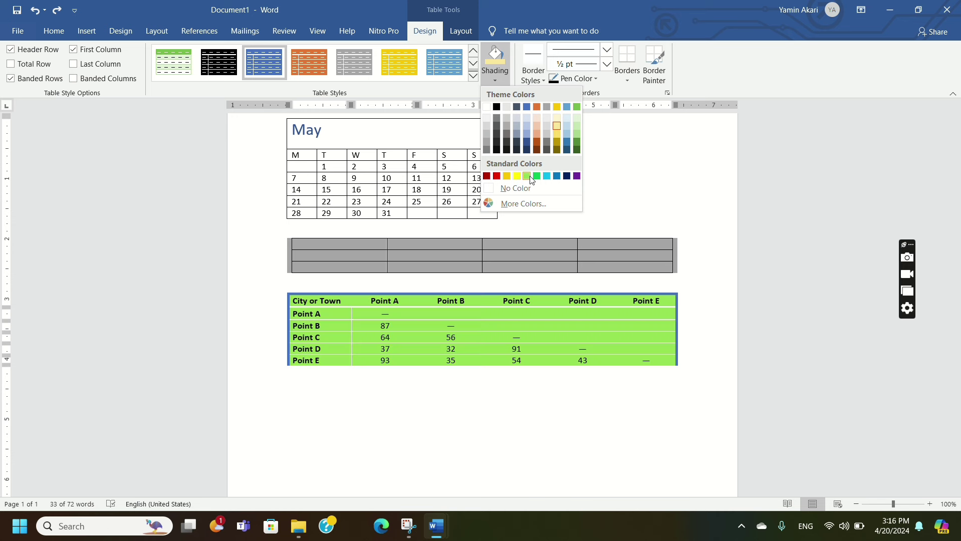
{"action": "left_click", "coordinate": [538, 126]}
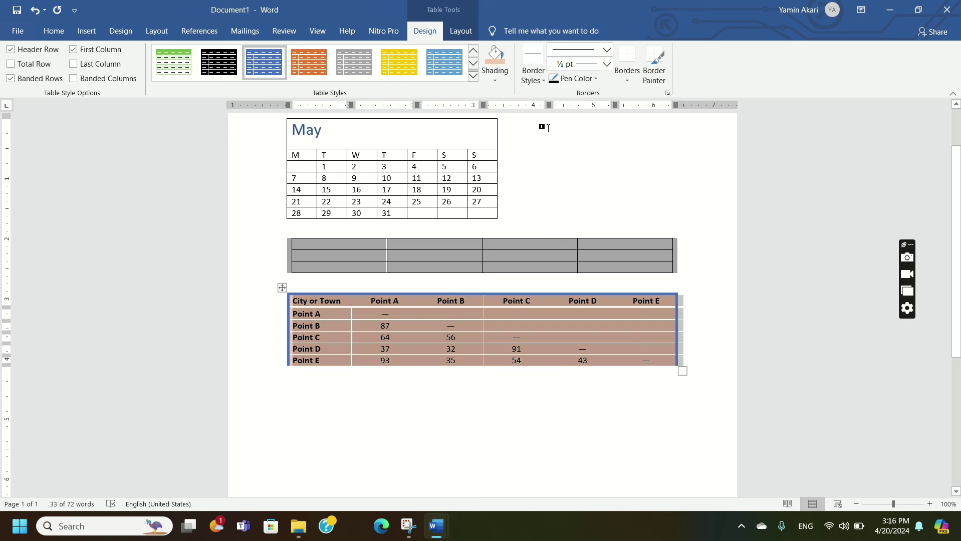
Paint a dark border line along the Point B row.
{"action": "left_click", "coordinate": [557, 80]}
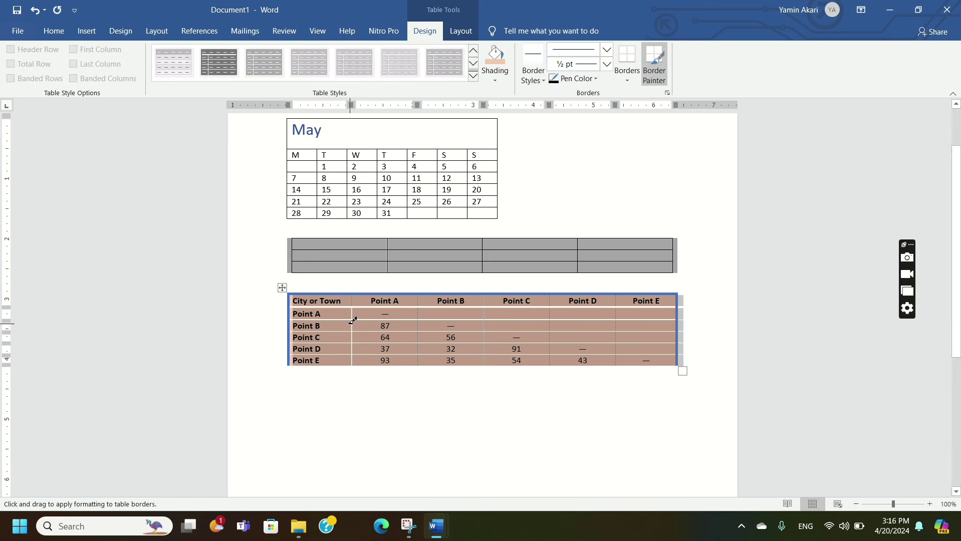
{"action": "left_click", "coordinate": [308, 331]}
{"action": "left_click", "coordinate": [377, 331]}
{"action": "left_click", "coordinate": [436, 330]}
{"action": "left_click", "coordinate": [515, 330]}
{"action": "left_click", "coordinate": [584, 327]}
{"action": "left_click", "coordinate": [645, 327]}
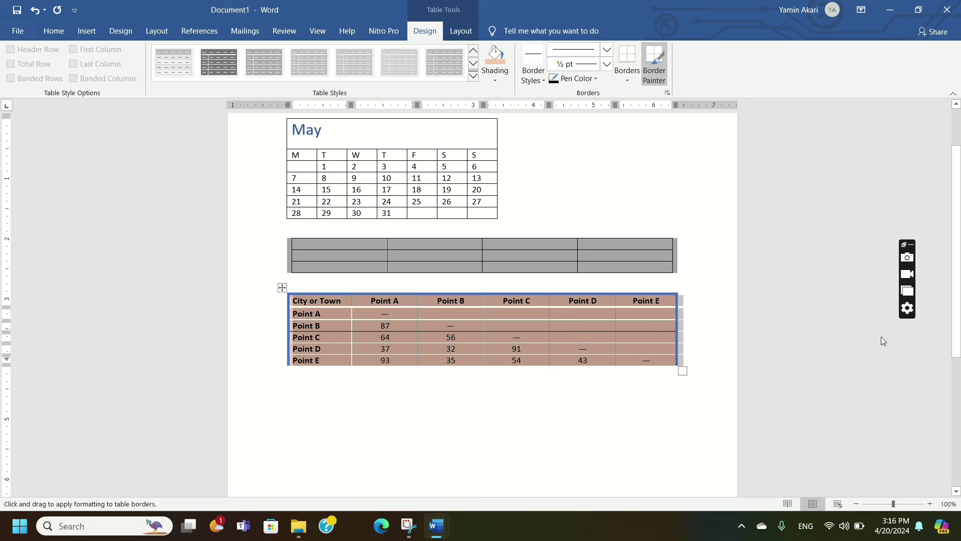
Switch the border pen to blue and paint a line under the Point C row.
{"action": "left_click", "coordinate": [594, 79]}
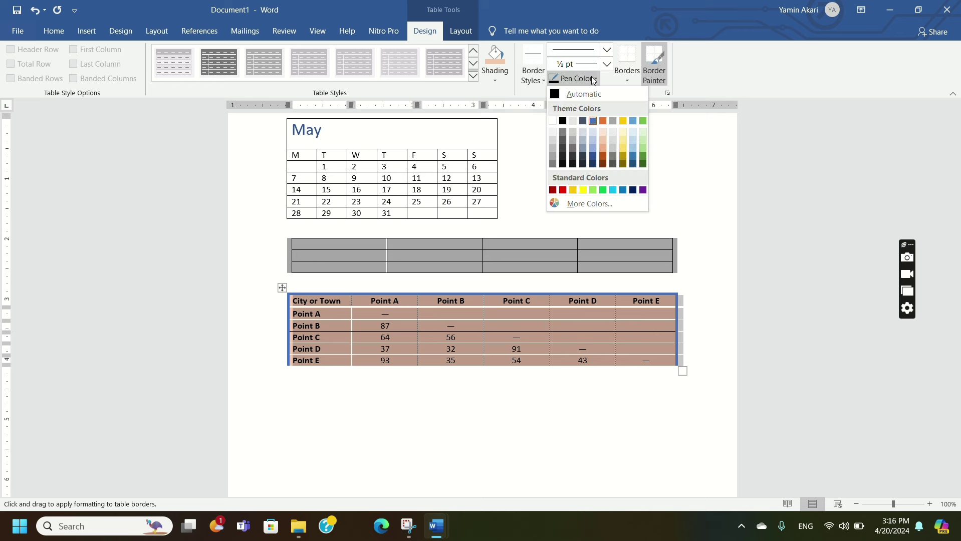
{"action": "left_click", "coordinate": [594, 122]}
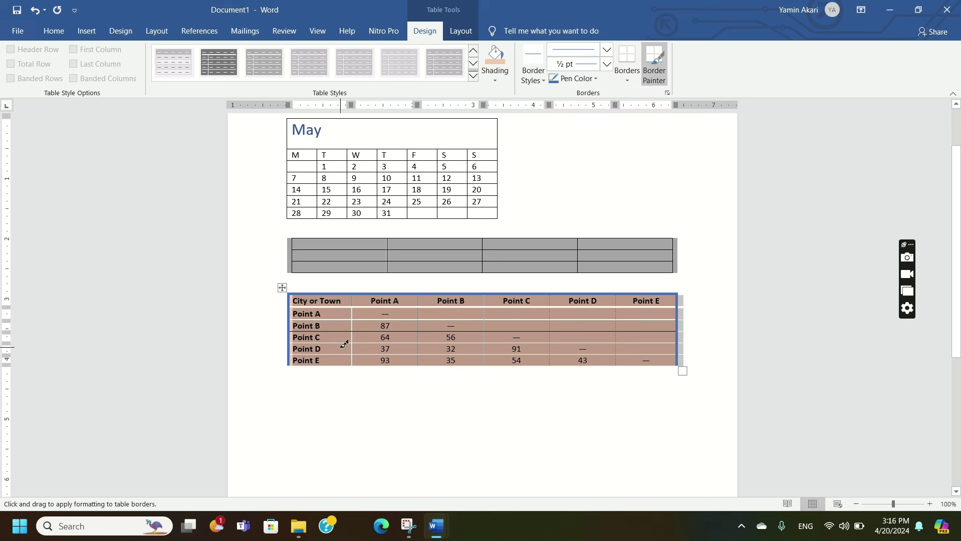
{"action": "left_click_drag", "start_coordinate": [343, 337], "coordinate": [459, 339]}
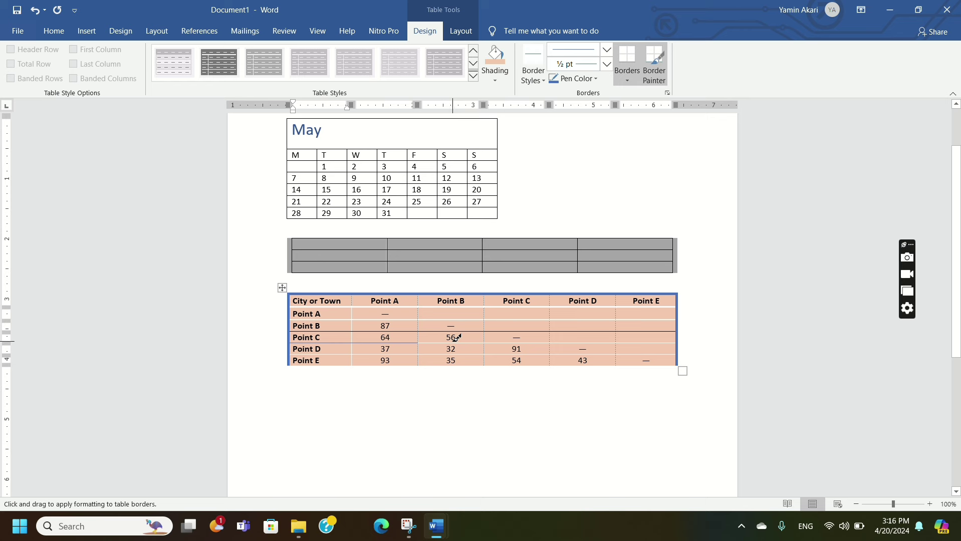
{"action": "left_click_drag", "start_coordinate": [457, 338], "coordinate": [602, 338]}
{"action": "left_click_drag", "start_coordinate": [601, 338], "coordinate": [661, 338]}
Set the pen to 4½ pt and paint a thick line under the header row.
{"action": "left_click", "coordinate": [592, 80]}
{"action": "left_click", "coordinate": [605, 67]}
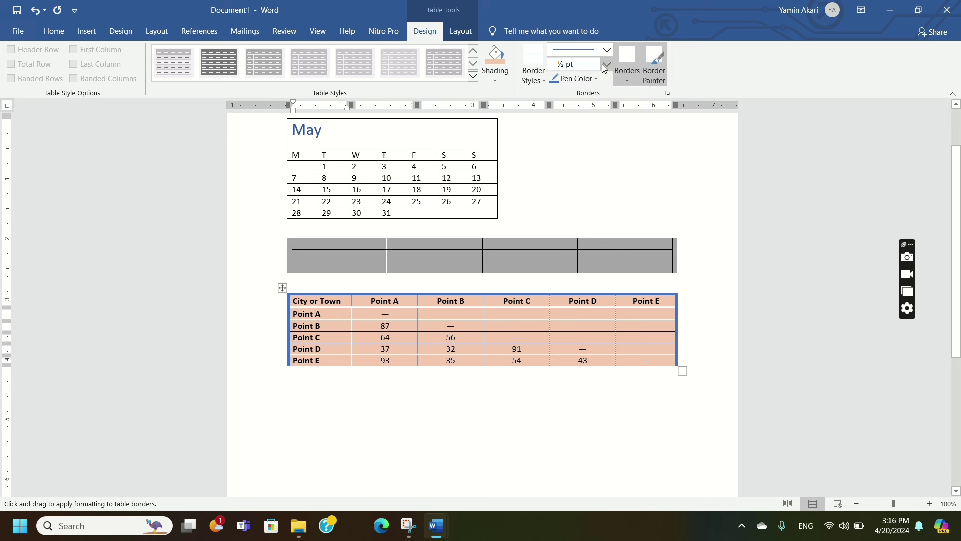
{"action": "left_click", "coordinate": [606, 65]}
{"action": "left_click", "coordinate": [576, 196]}
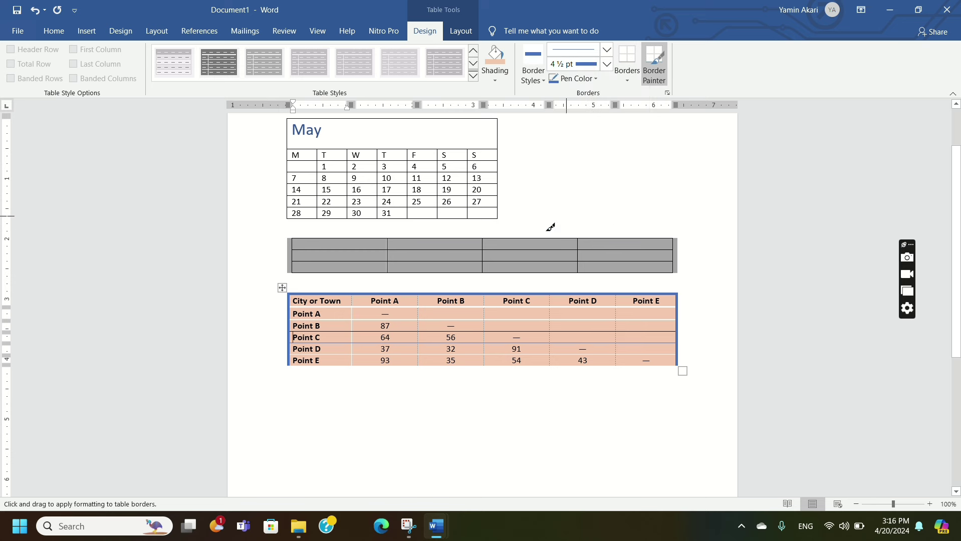
{"action": "left_click", "coordinate": [334, 306]}
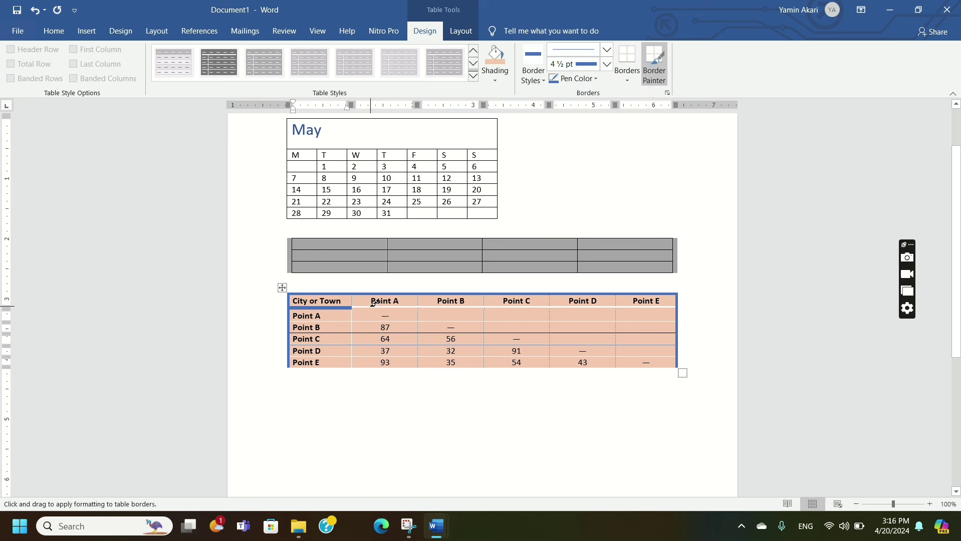
{"action": "left_click", "coordinate": [384, 307]}
{"action": "left_click", "coordinate": [461, 306]}
{"action": "left_click", "coordinate": [516, 306]}
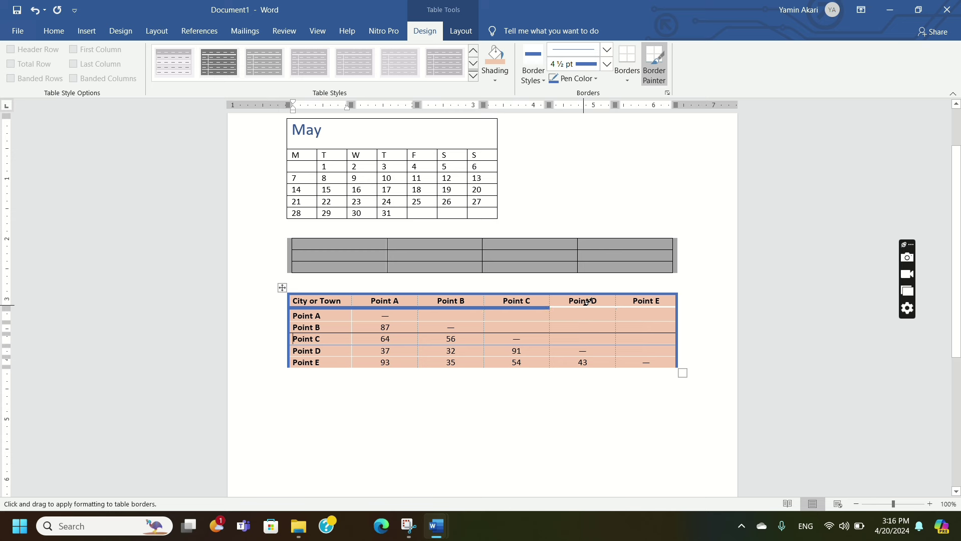
{"action": "left_click", "coordinate": [585, 304]}
{"action": "left_click", "coordinate": [646, 305]}
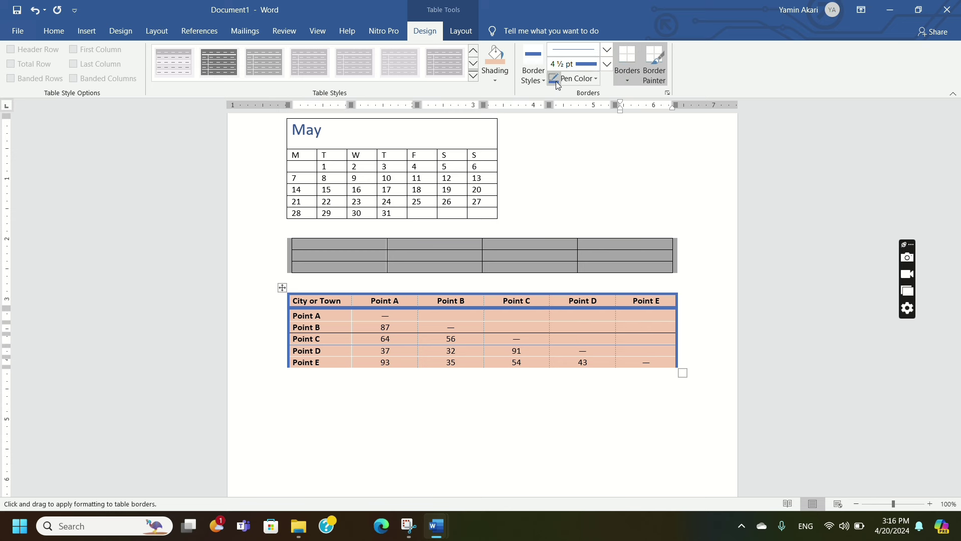
Paint a thin theme line under the Point A label, then restore the thick blue pen.
{"action": "left_click", "coordinate": [528, 79]}
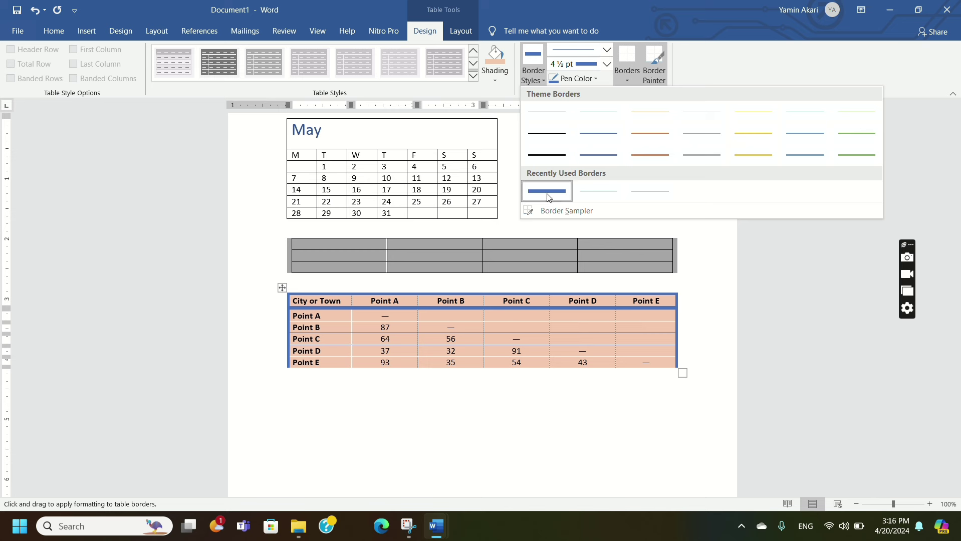
{"action": "left_click", "coordinate": [544, 117]}
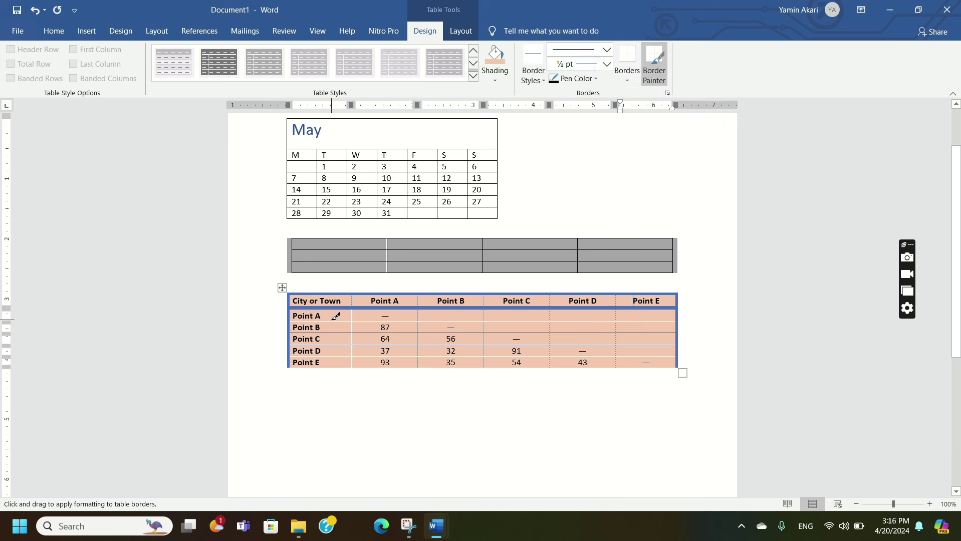
{"action": "left_click", "coordinate": [354, 315]}
{"action": "left_click", "coordinate": [339, 318]}
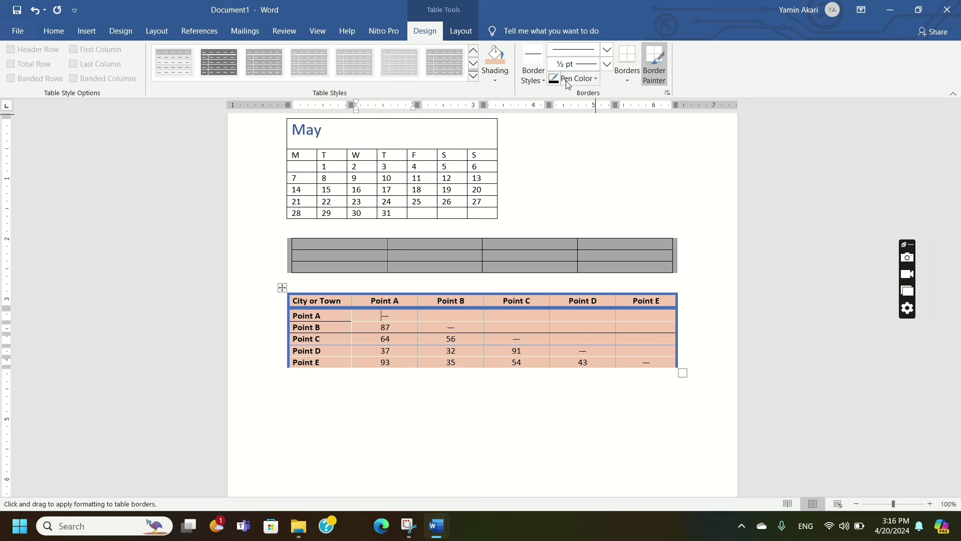
{"action": "left_click", "coordinate": [535, 75]}
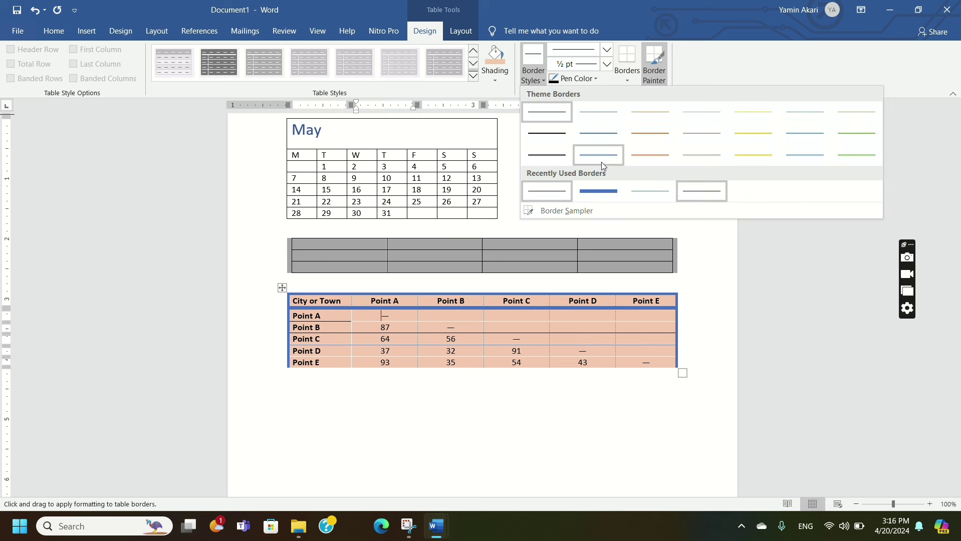
{"action": "left_click", "coordinate": [585, 192]}
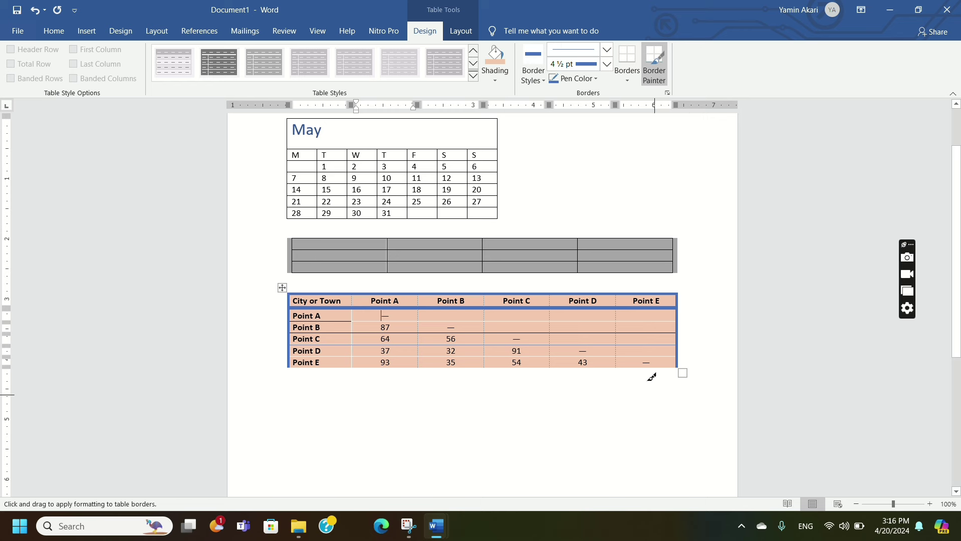
{"action": "key", "text": "Escape"}
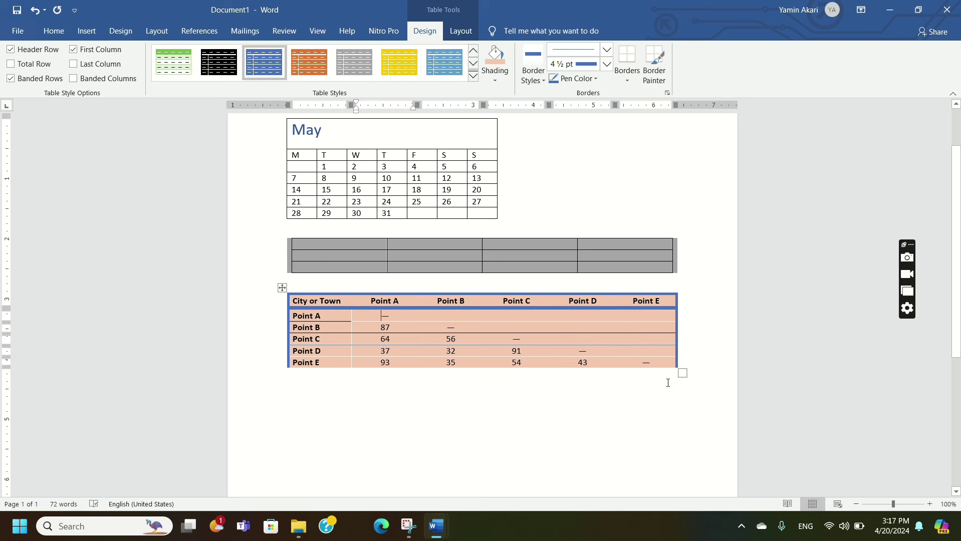
Apply All Borders to the whole Matrix table, giving every cell thick 4½ pt blue borders.
{"action": "left_click", "coordinate": [683, 372]}
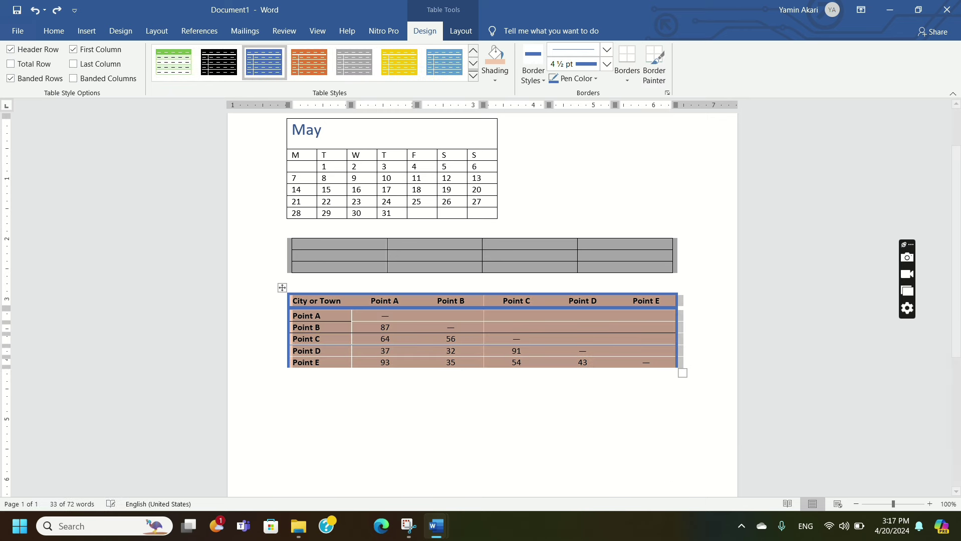
{"action": "left_click", "coordinate": [638, 75]}
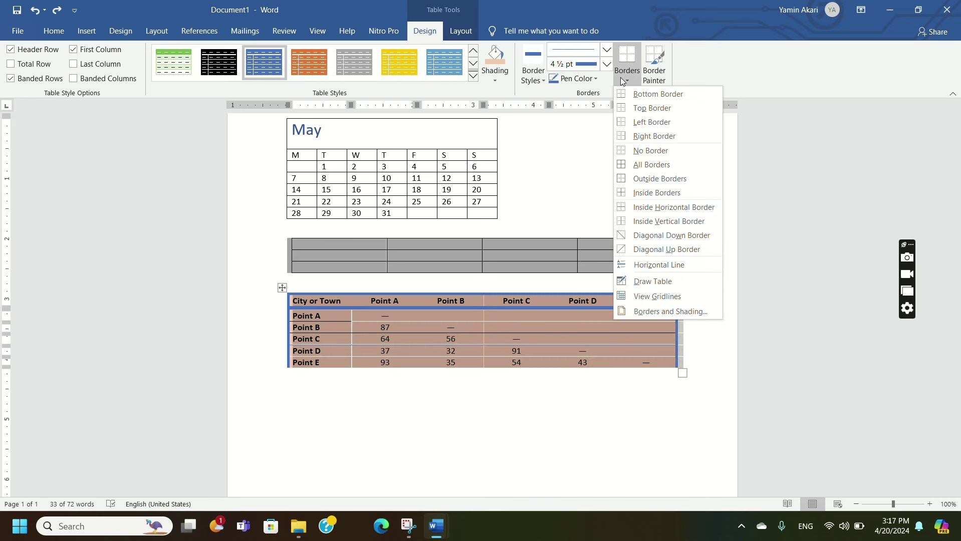
{"action": "left_click", "coordinate": [647, 164]}
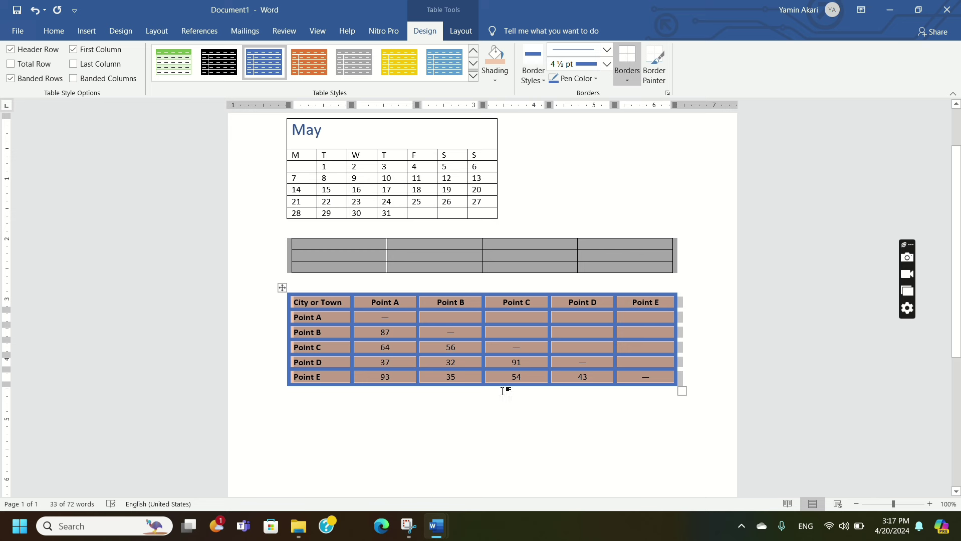
{"action": "left_click", "coordinate": [448, 332]}
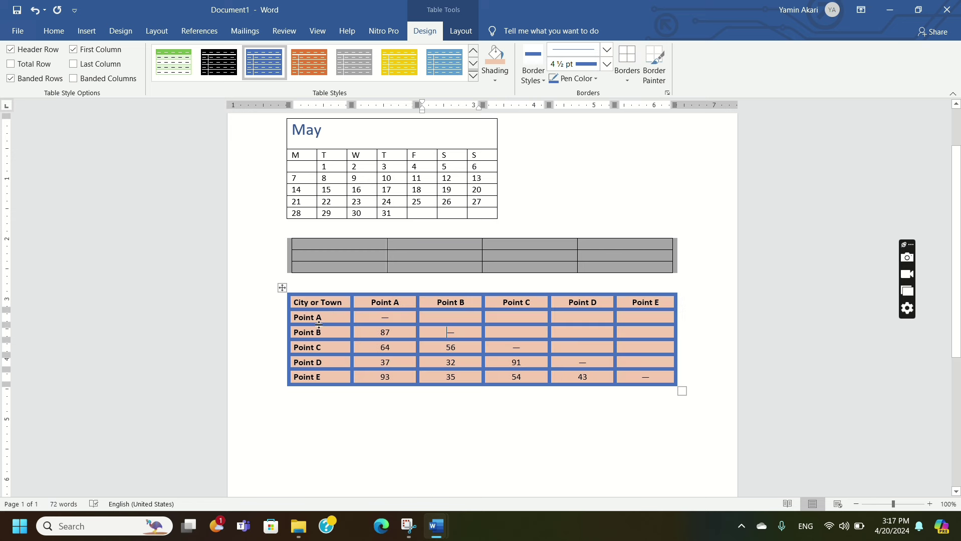
In the Point A column, change the Point B value to 100 and Point C to 640.
{"action": "left_click", "coordinate": [326, 316]}
{"action": "double_click", "coordinate": [399, 330]}
{"action": "type", "text": "100"}
{"action": "type", "text": "0"}
{"action": "left_click", "coordinate": [584, 377]}
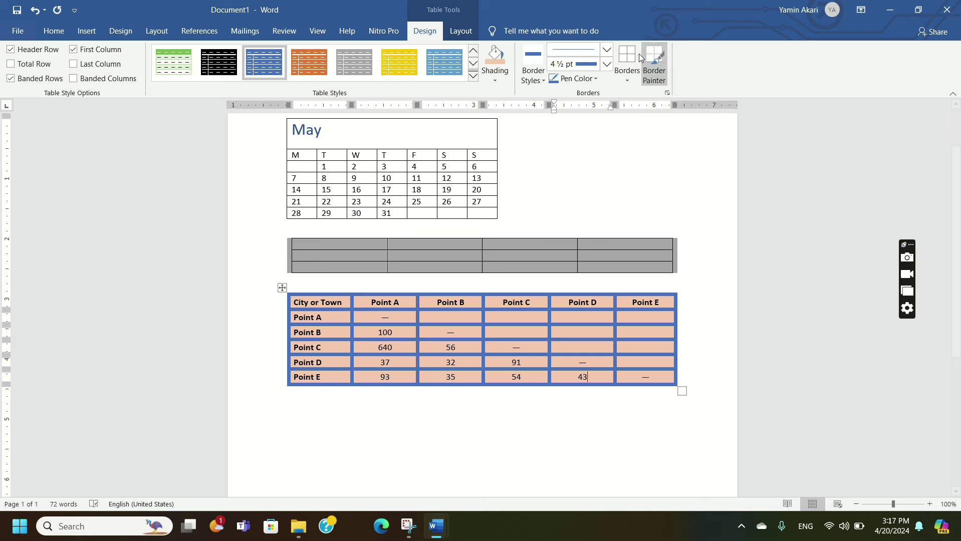
{"action": "left_click", "coordinate": [653, 76]}
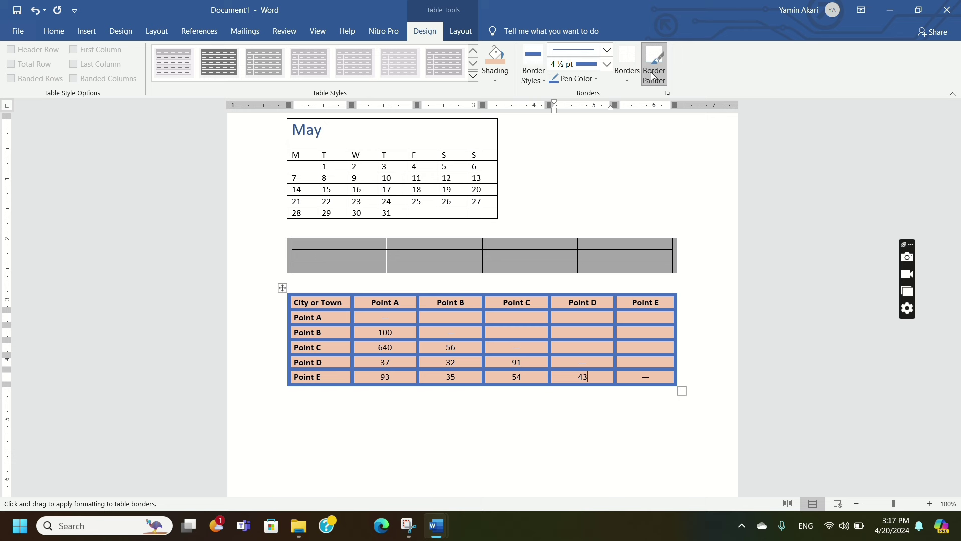
{"action": "left_click", "coordinate": [653, 75]}
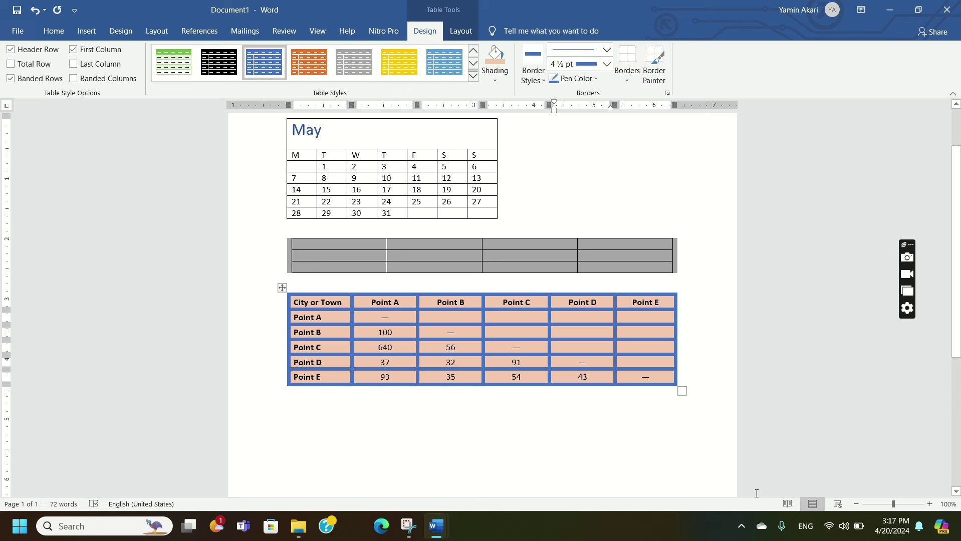
Enable Header Row and First Column so the Matrix table's header and first column appear bold.
{"action": "left_click", "coordinate": [682, 390]}
{"action": "left_click", "coordinate": [653, 75]}
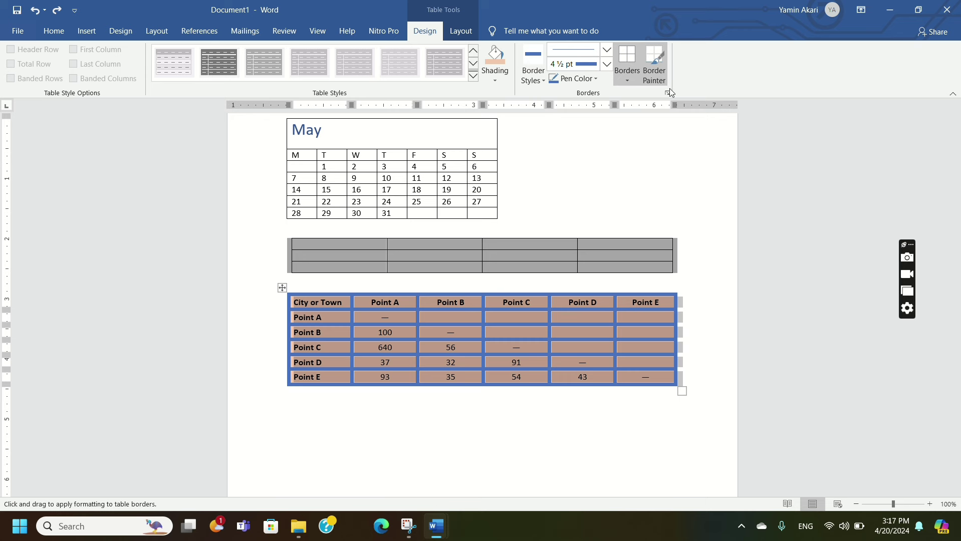
{"action": "key", "text": "Escape"}
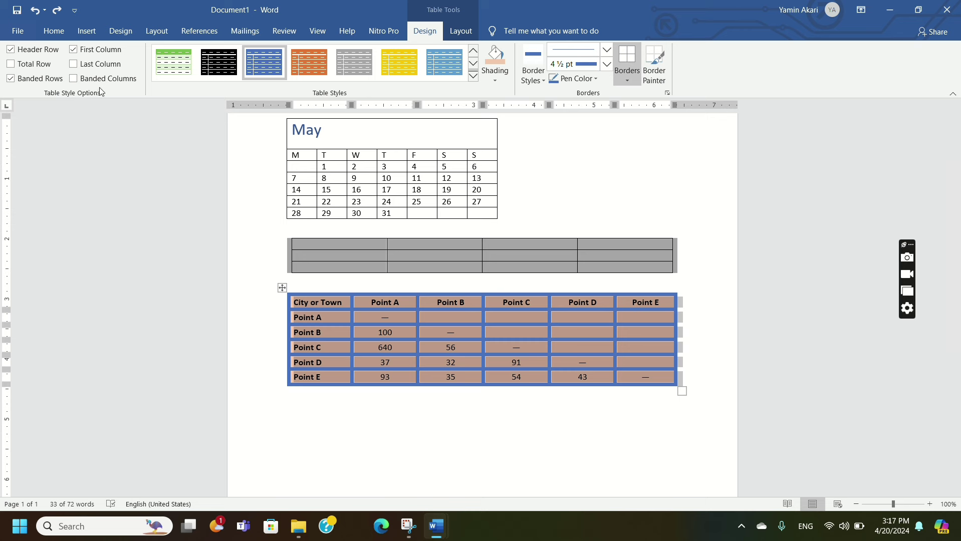
{"action": "left_click", "coordinate": [15, 47]}
{"action": "left_click", "coordinate": [75, 50]}
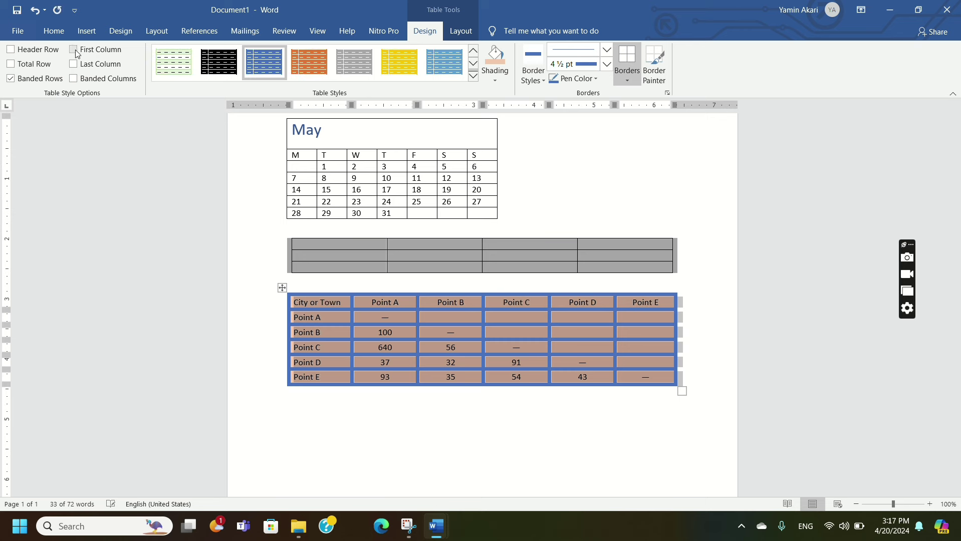
{"action": "left_click", "coordinate": [74, 50]}
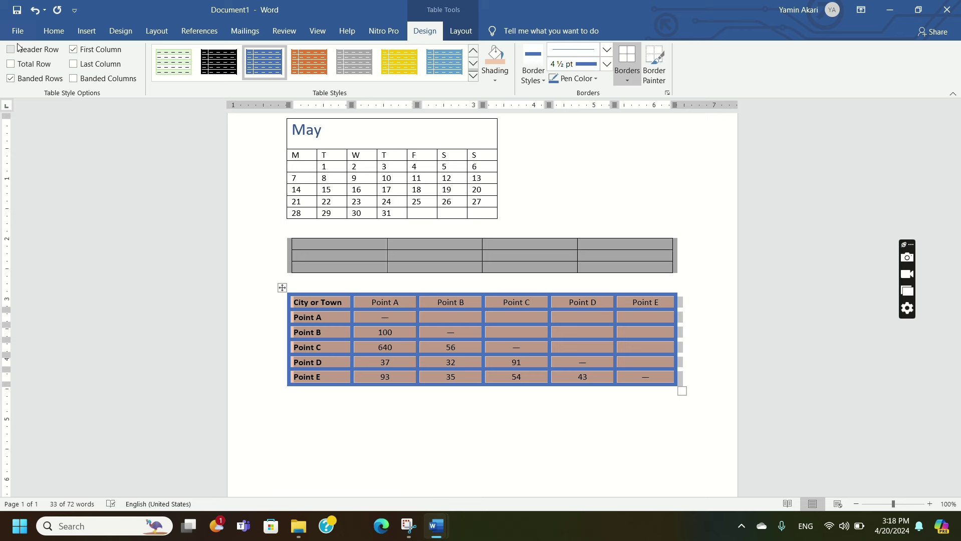
{"action": "left_click", "coordinate": [11, 50]}
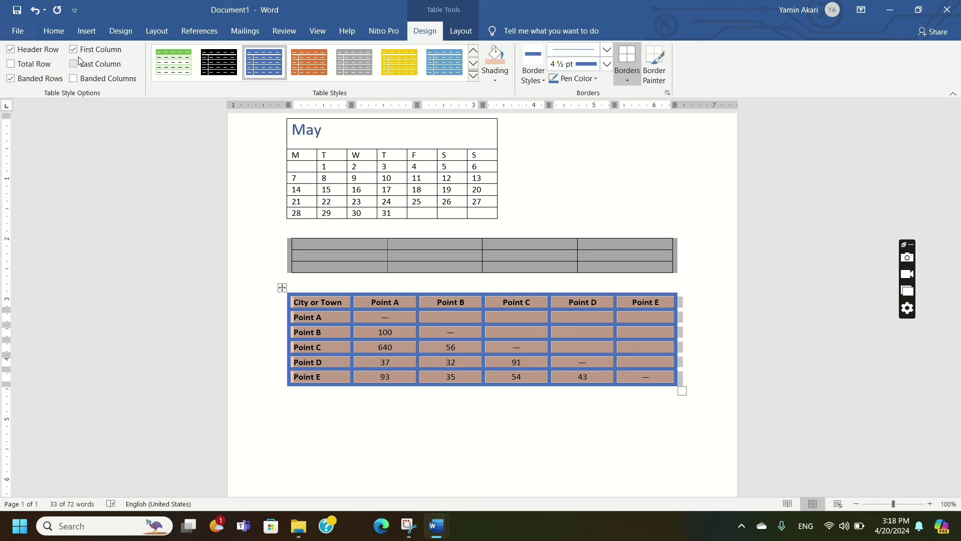
{"action": "left_click", "coordinate": [74, 50]}
{"action": "left_click", "coordinate": [11, 50]}
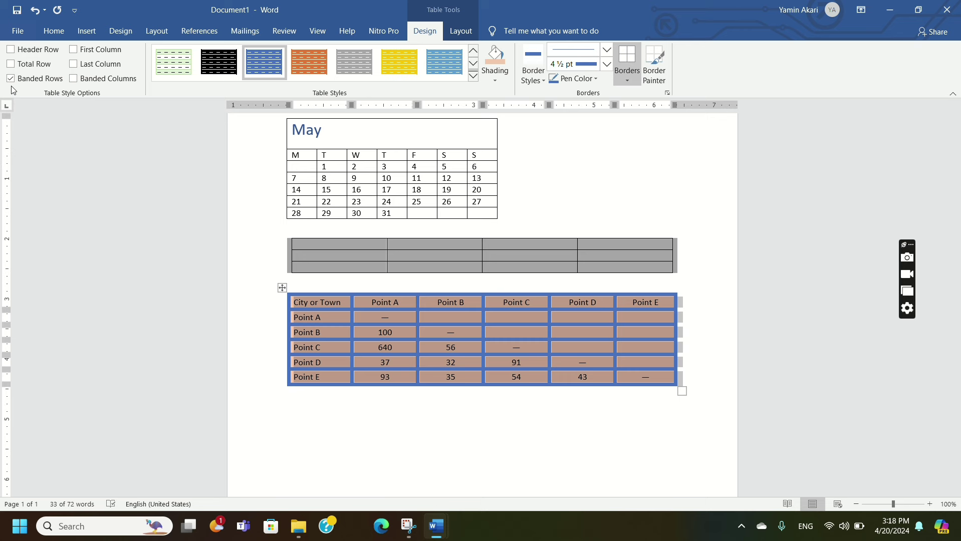
{"action": "left_click", "coordinate": [21, 54]}
{"action": "left_click", "coordinate": [75, 51]}
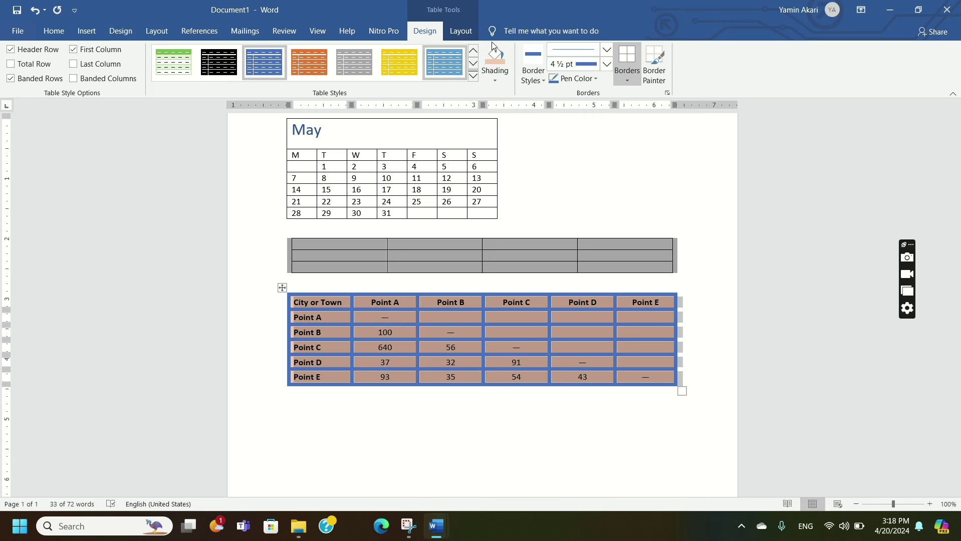
{"action": "left_click", "coordinate": [472, 76]}
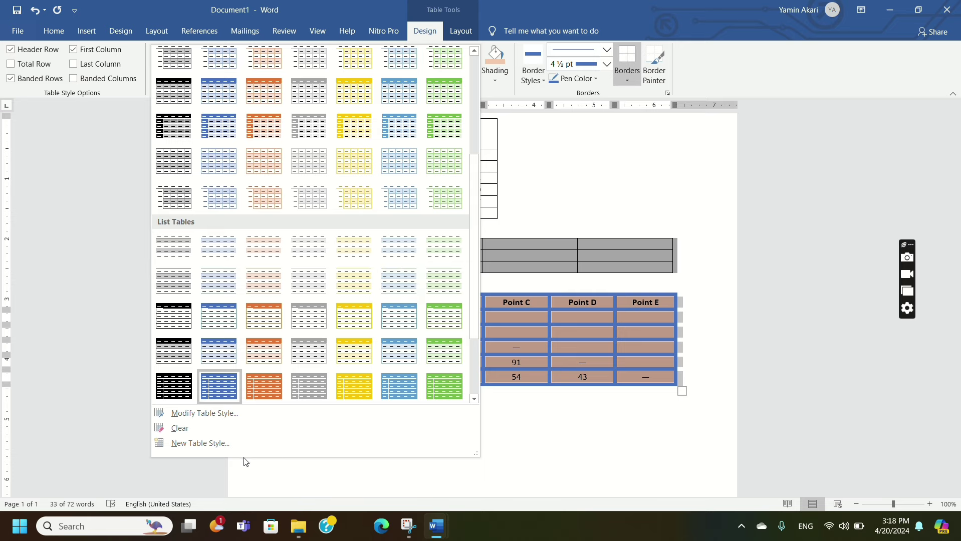
{"action": "left_click", "coordinate": [212, 411]}
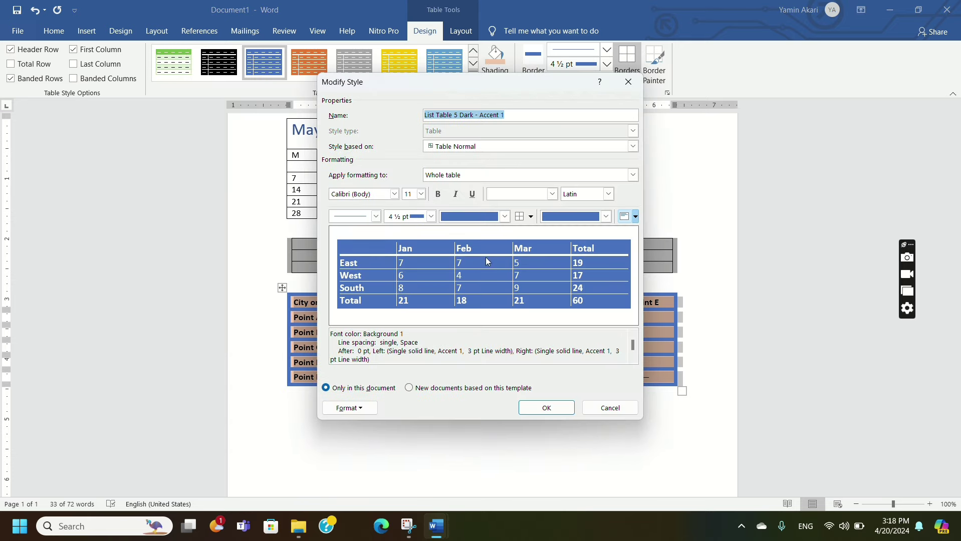
{"action": "left_click", "coordinate": [504, 217]}
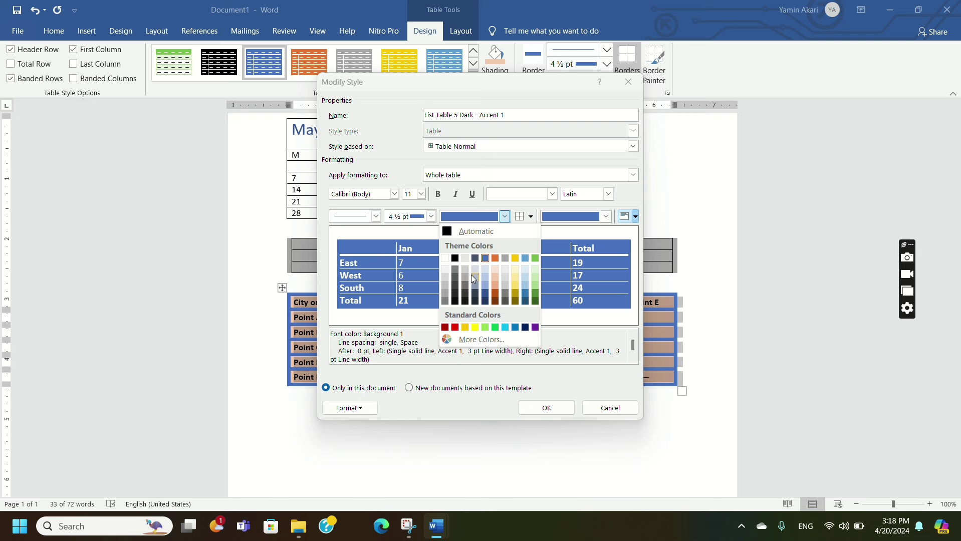
{"action": "left_click", "coordinate": [496, 277]}
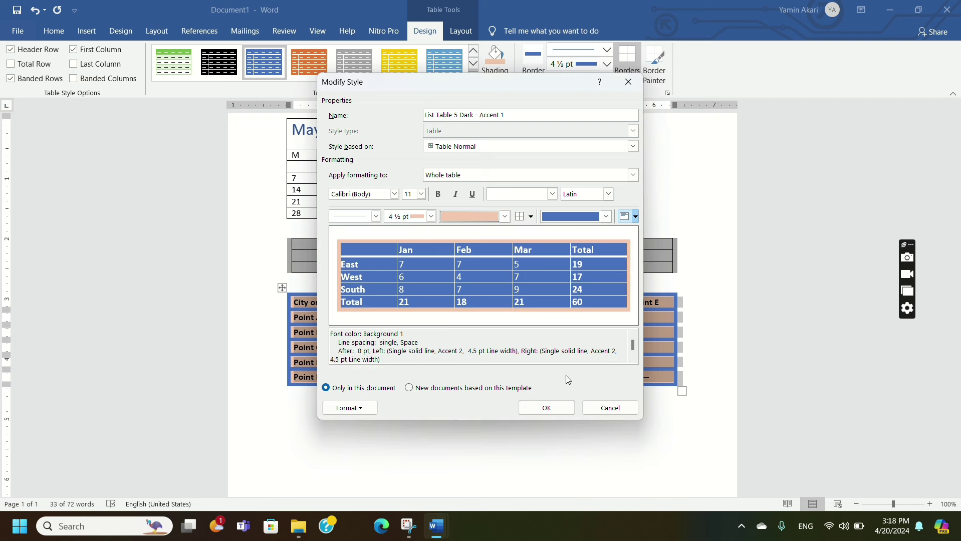
{"action": "left_click", "coordinate": [558, 418]}
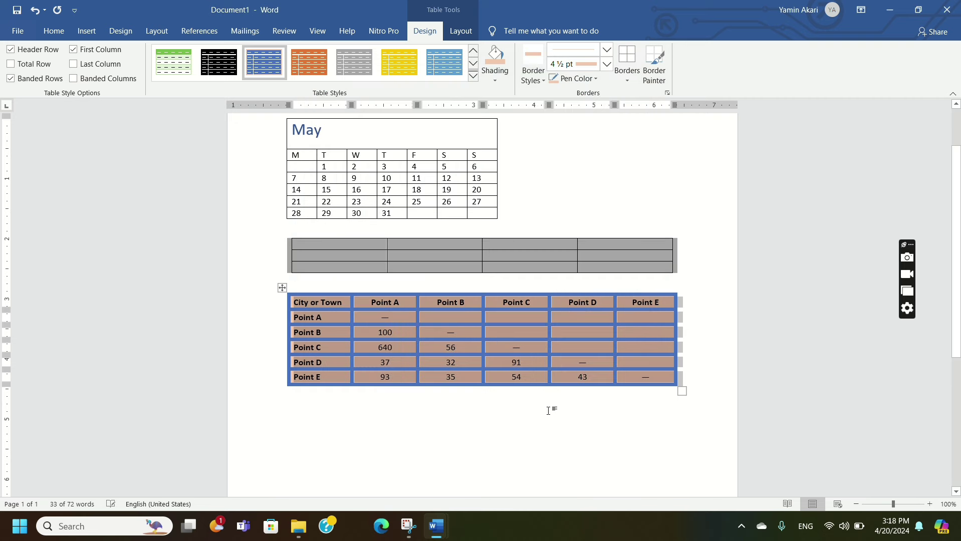
{"action": "left_click", "coordinate": [262, 65]}
{"action": "left_click", "coordinate": [450, 330]}
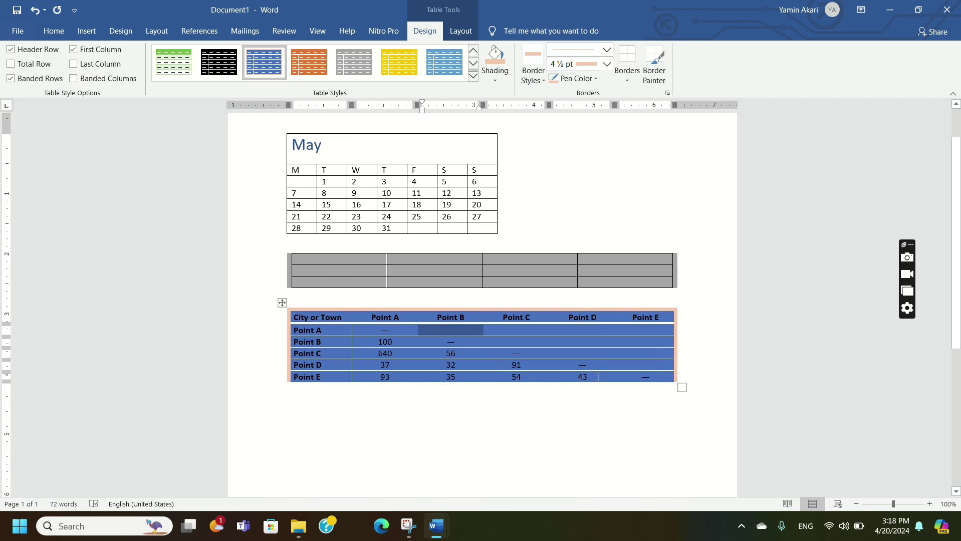
{"action": "left_click", "coordinate": [57, 9]}
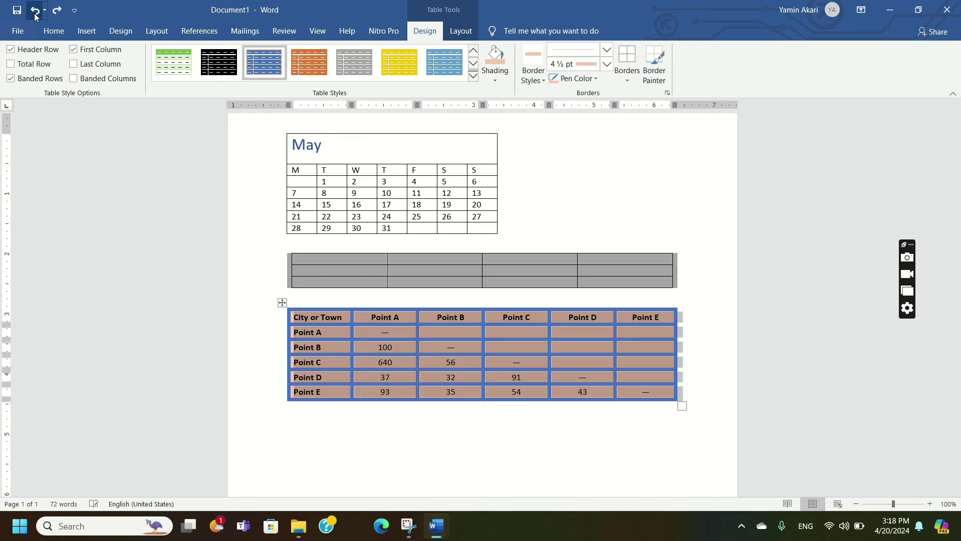
{"action": "left_click", "coordinate": [505, 432]}
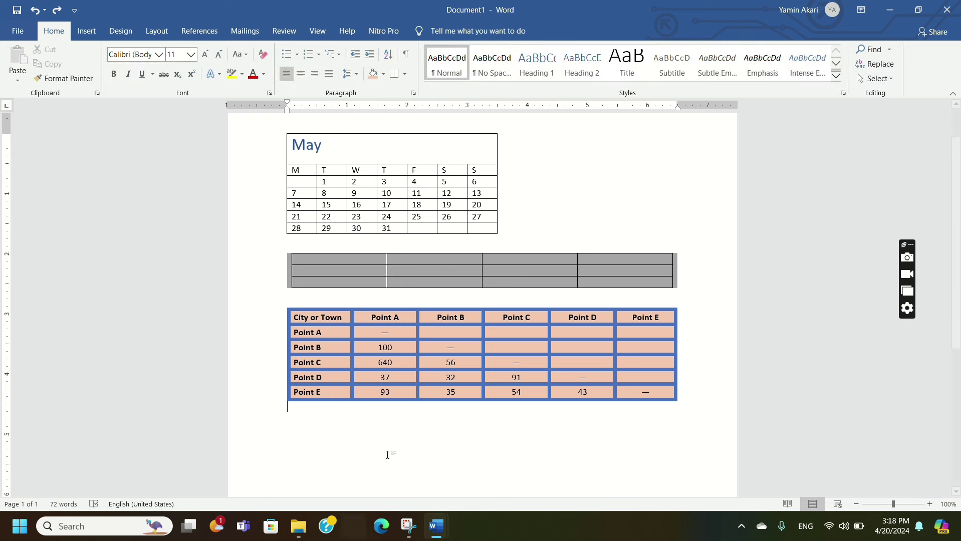
Try the Online Pictures source, then close its empty window.
{"action": "scroll", "coordinate": [387, 455], "scroll_direction": "up", "scroll_amount": 1}
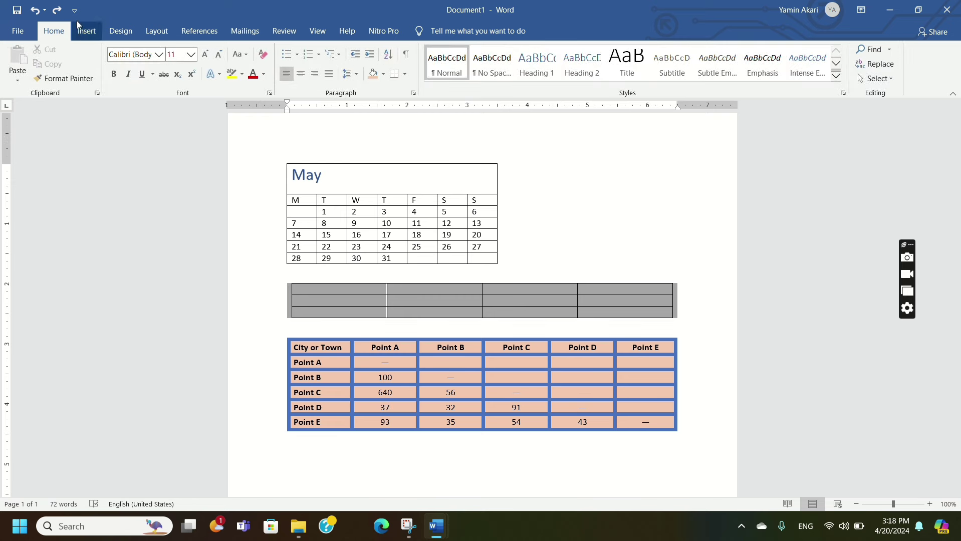
{"action": "left_click", "coordinate": [85, 31]}
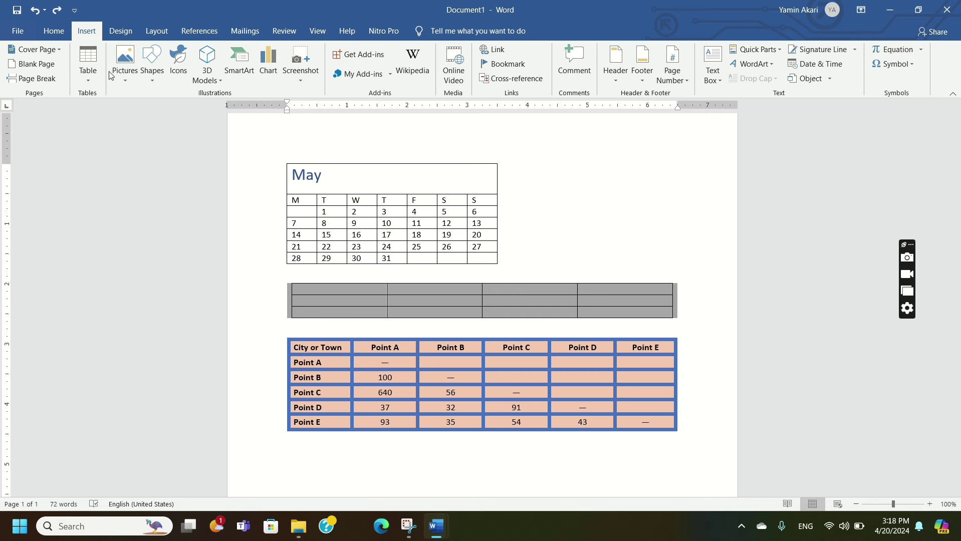
{"action": "left_click", "coordinate": [125, 63]}
{"action": "left_click", "coordinate": [127, 81]}
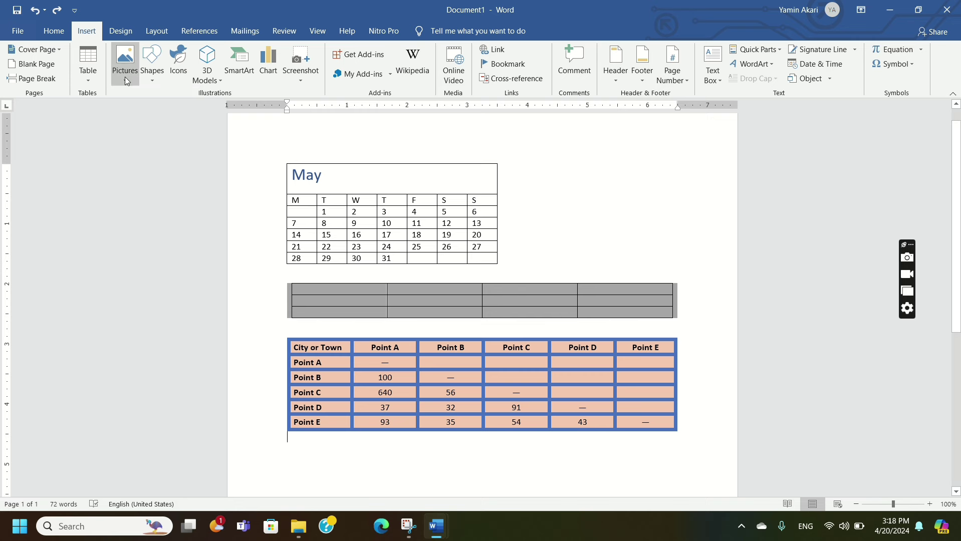
{"action": "left_click", "coordinate": [127, 81]}
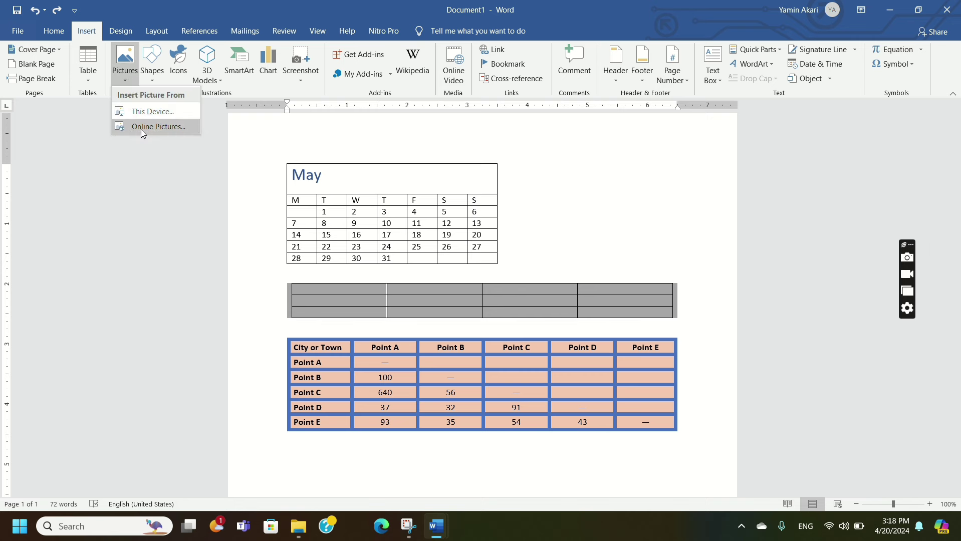
{"action": "left_click", "coordinate": [142, 127]}
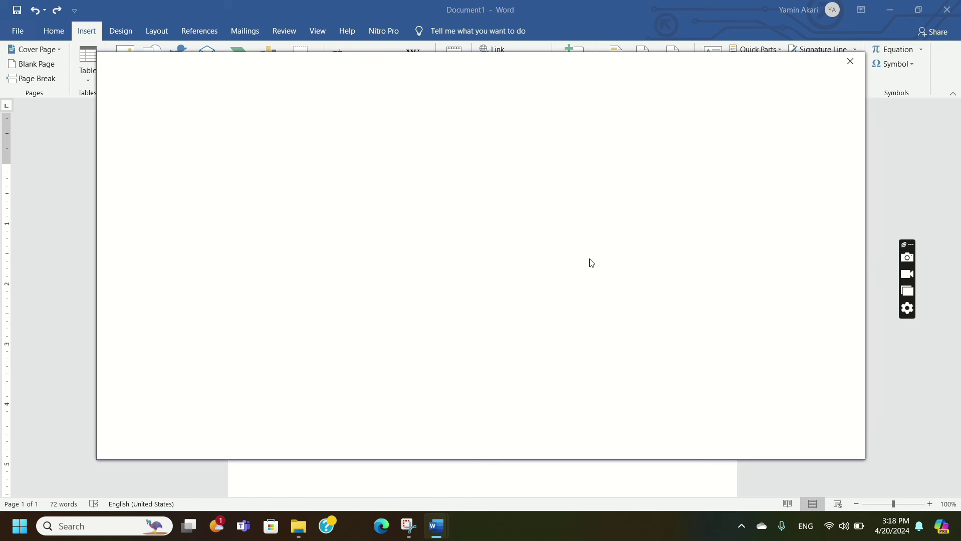
{"action": "left_click", "coordinate": [851, 61]}
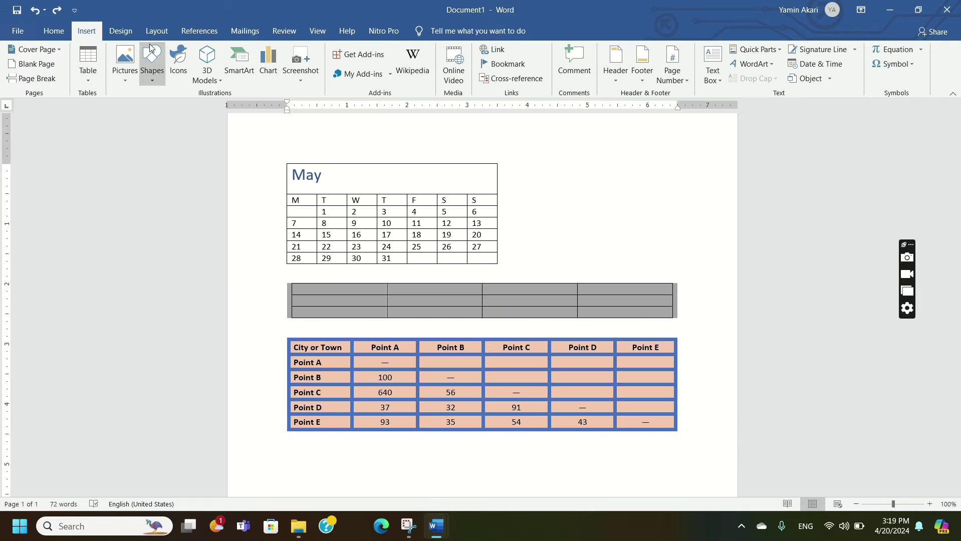
Insert background-2691002_1280.jpg from Pictures > Saved Pictures on this device.
{"action": "left_click", "coordinate": [125, 68]}
{"action": "left_click", "coordinate": [144, 112]}
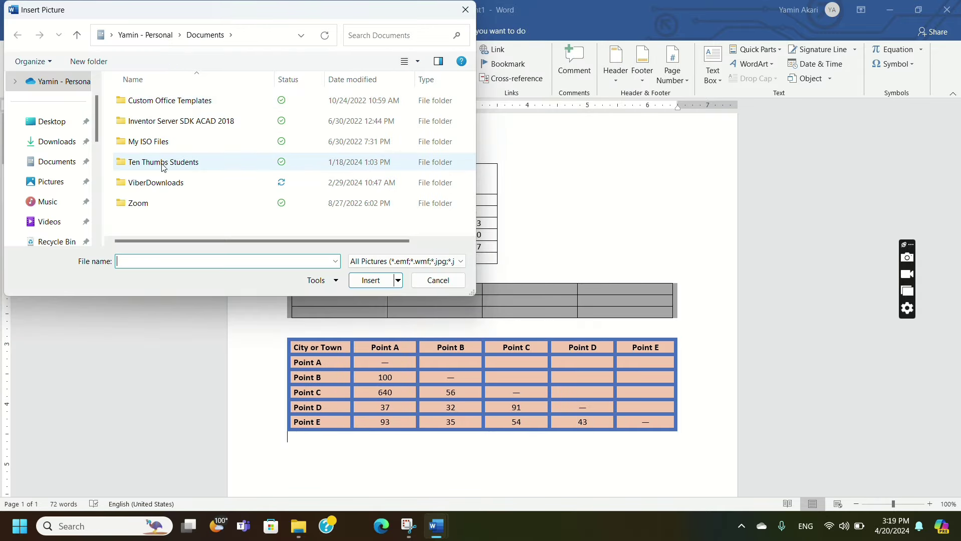
{"action": "left_click", "coordinate": [50, 182]}
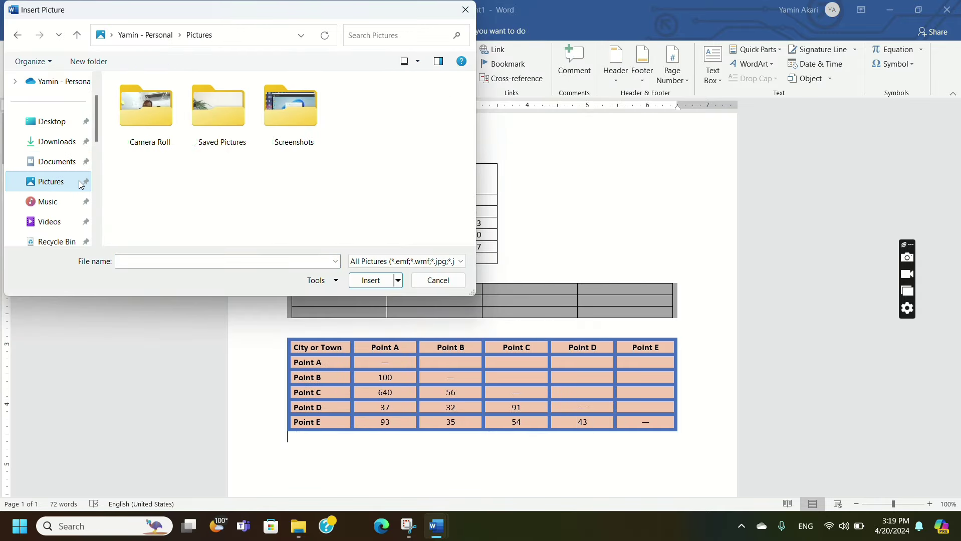
{"action": "double_click", "coordinate": [225, 121]}
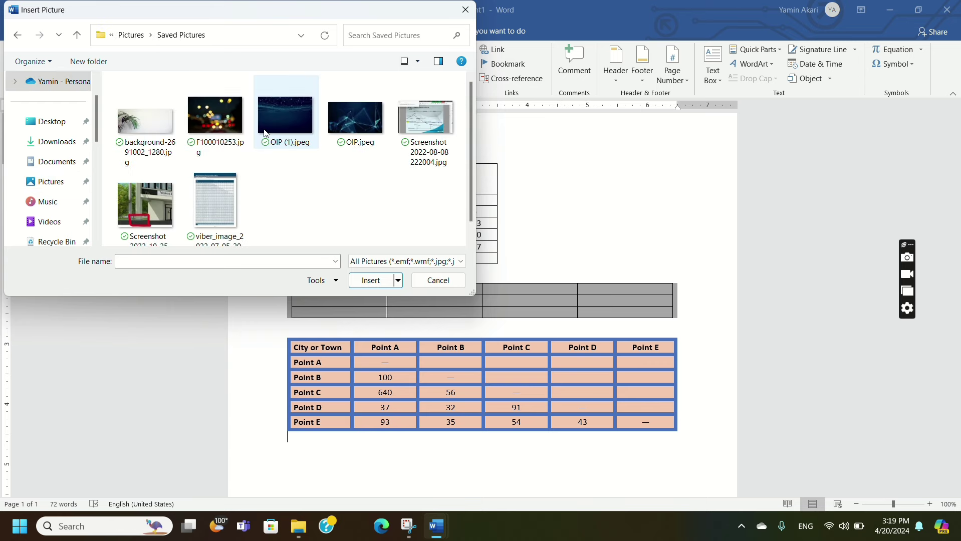
{"action": "left_click", "coordinate": [146, 123]}
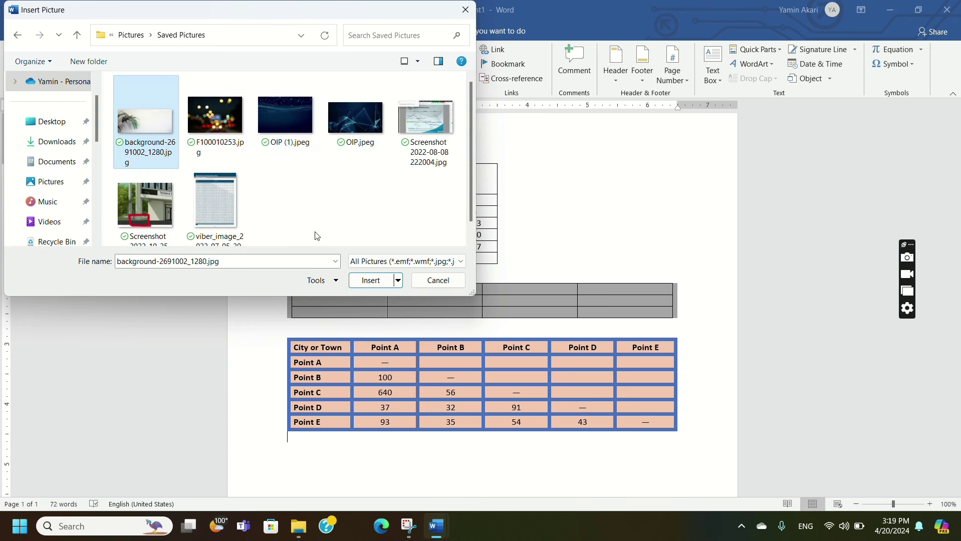
{"action": "left_click", "coordinate": [381, 281]}
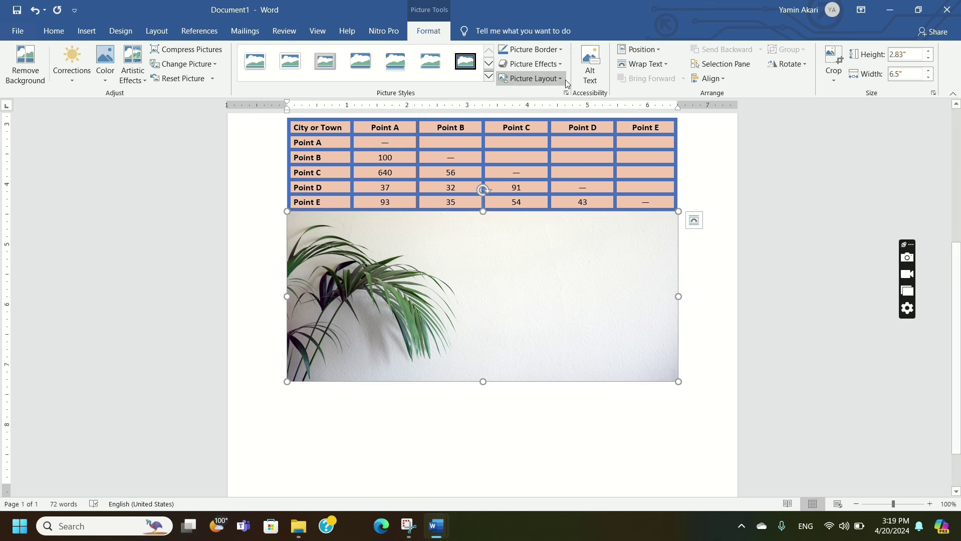
Set the plant photo to float with text wrapping and nudge it three steps down below the table.
{"action": "left_click", "coordinate": [650, 73]}
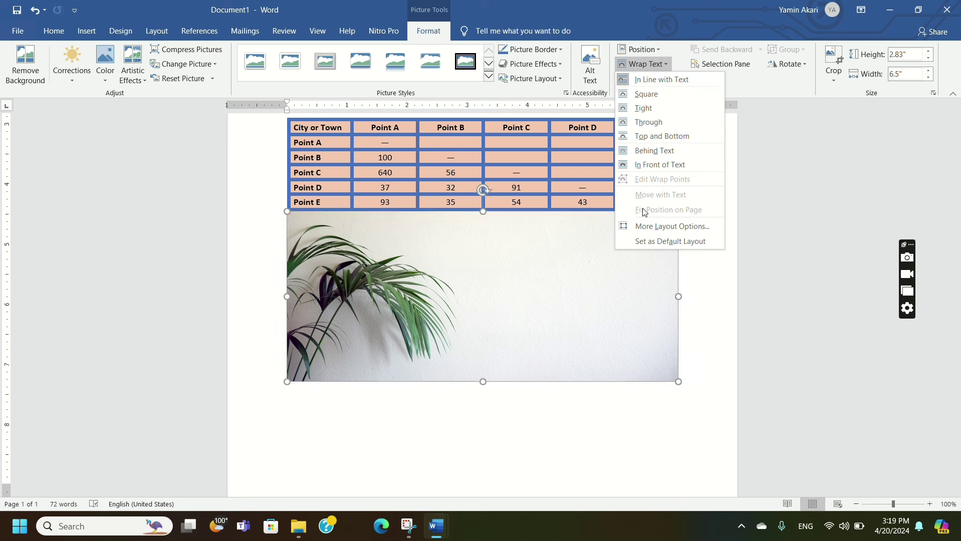
{"action": "left_click", "coordinate": [648, 122]}
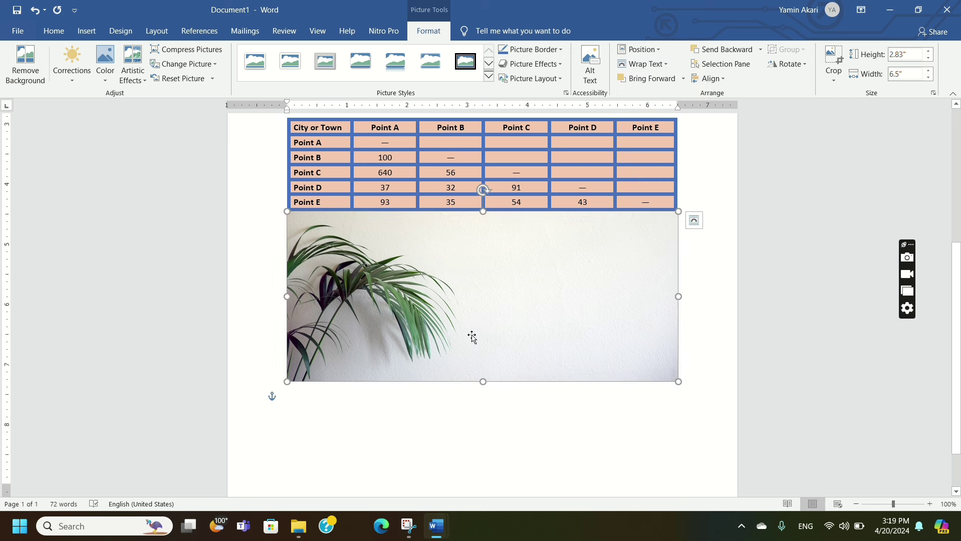
{"action": "key", "text": "Down"}
{"action": "key", "text": "Down"}
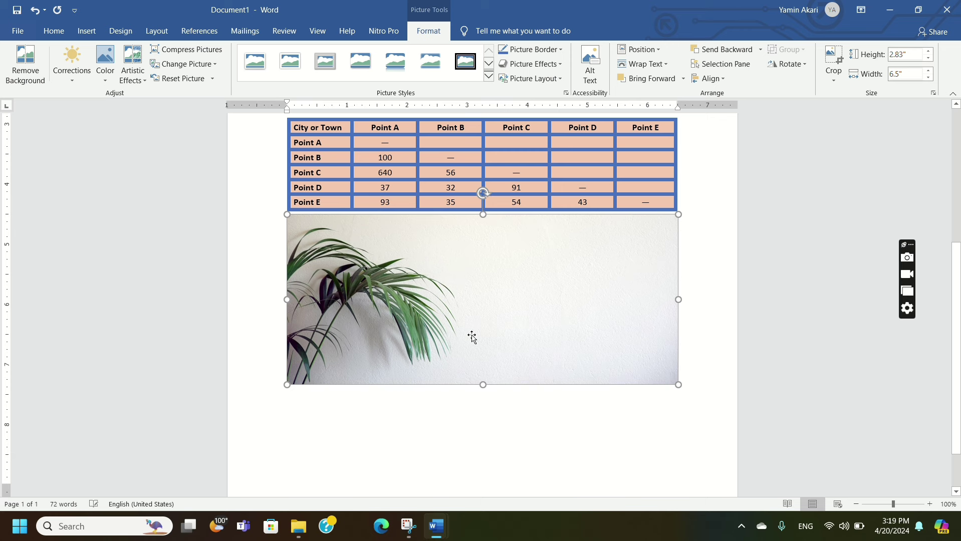
{"action": "key", "text": "Down"}
{"action": "key", "text": "Down"}
{"action": "key", "text": "Down"}
{"action": "key", "text": "Down"}
{"action": "key", "text": "Down"}
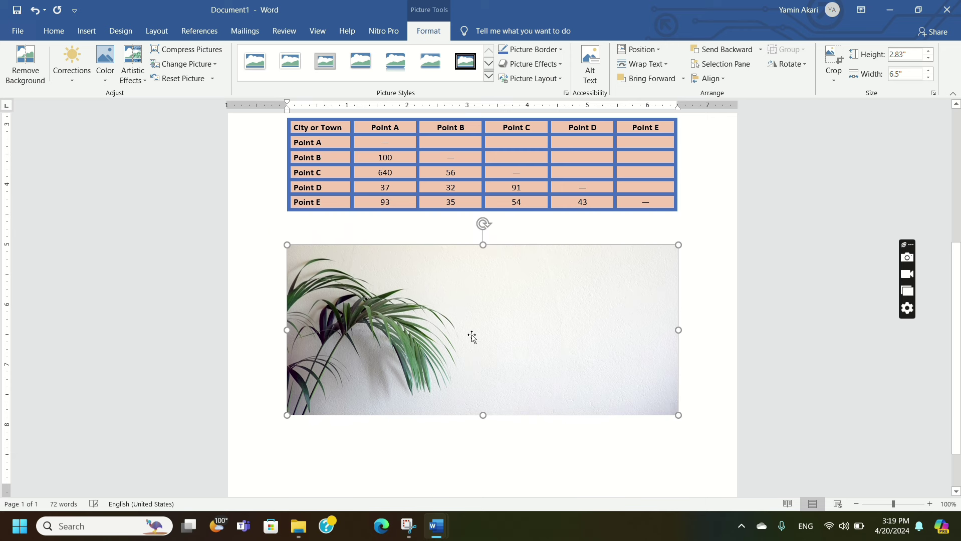
{"action": "key", "text": "Down"}
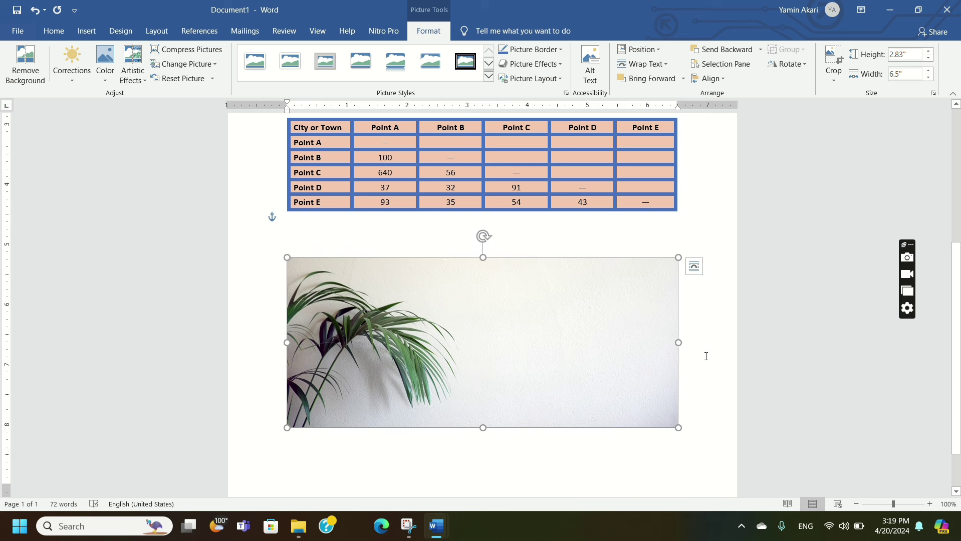
{"action": "left_click", "coordinate": [695, 267]}
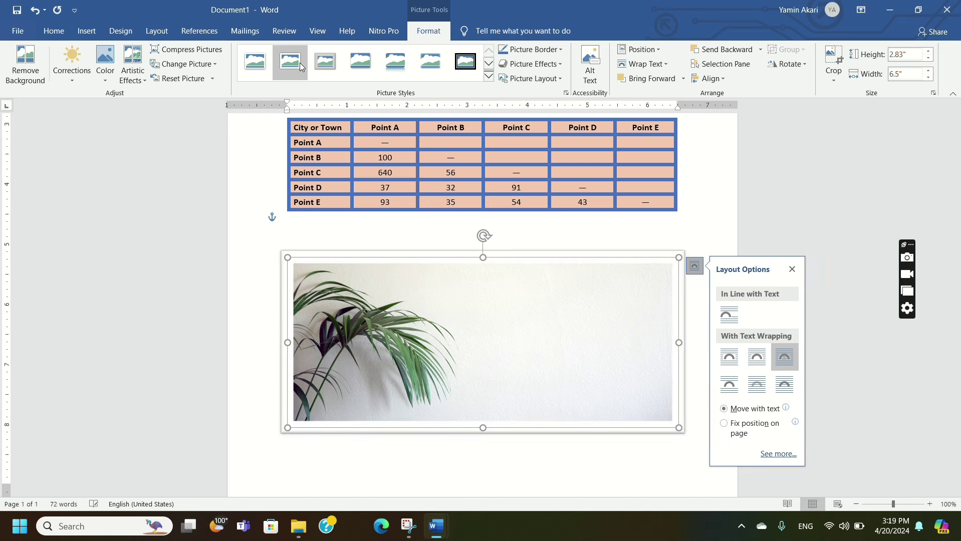
Try a few picture styles on the plant photo, settling on the thick black frame.
{"action": "left_click", "coordinate": [436, 63]}
{"action": "left_click", "coordinate": [465, 61]}
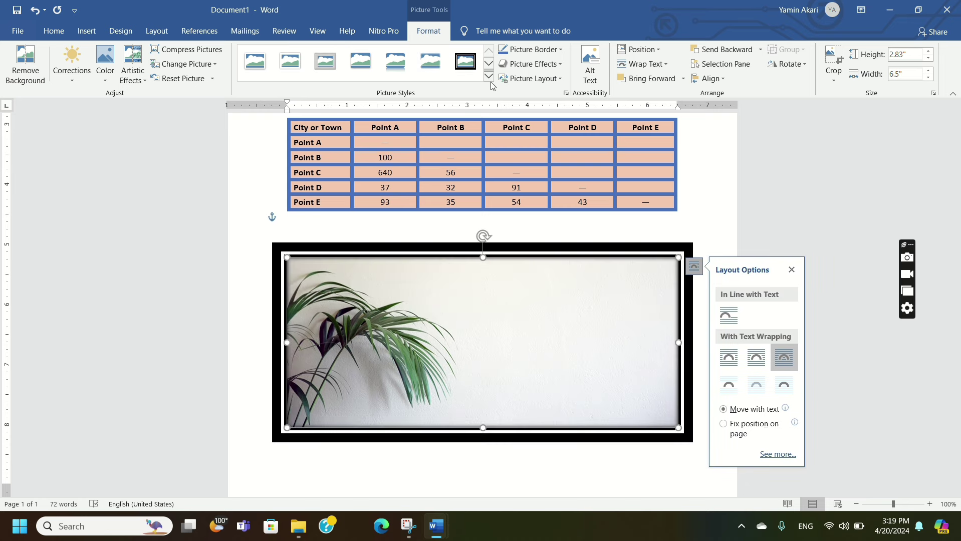
{"action": "left_click", "coordinate": [489, 78]}
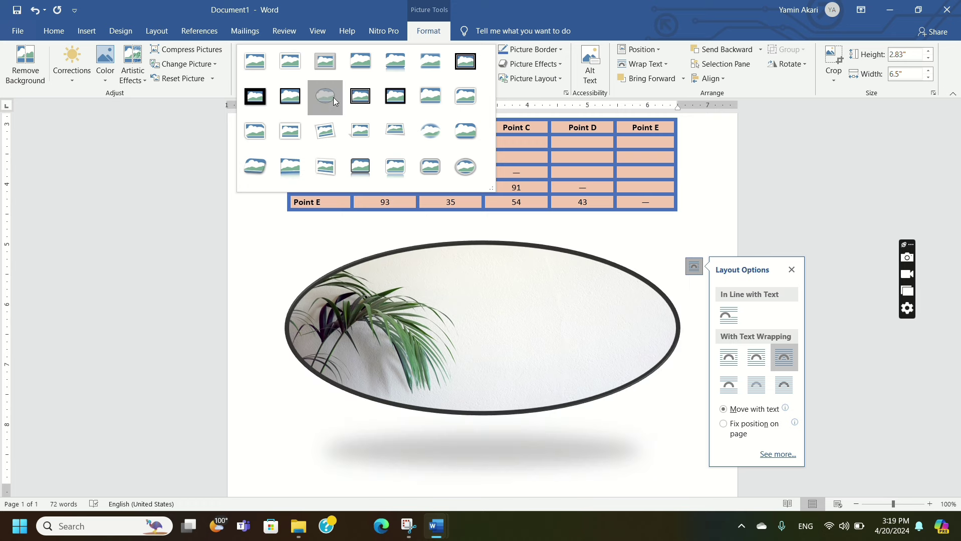
{"action": "left_click", "coordinate": [333, 97]}
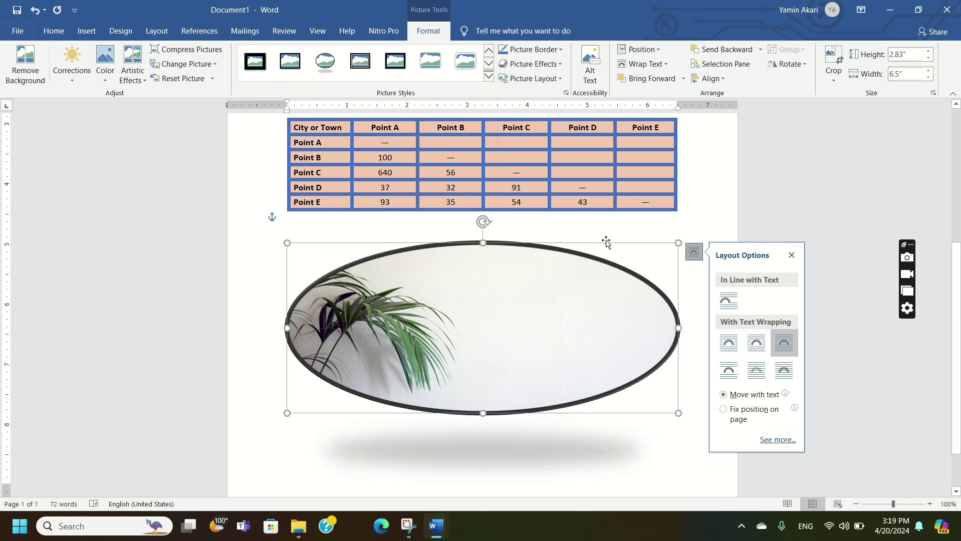
{"action": "left_click", "coordinate": [490, 78]}
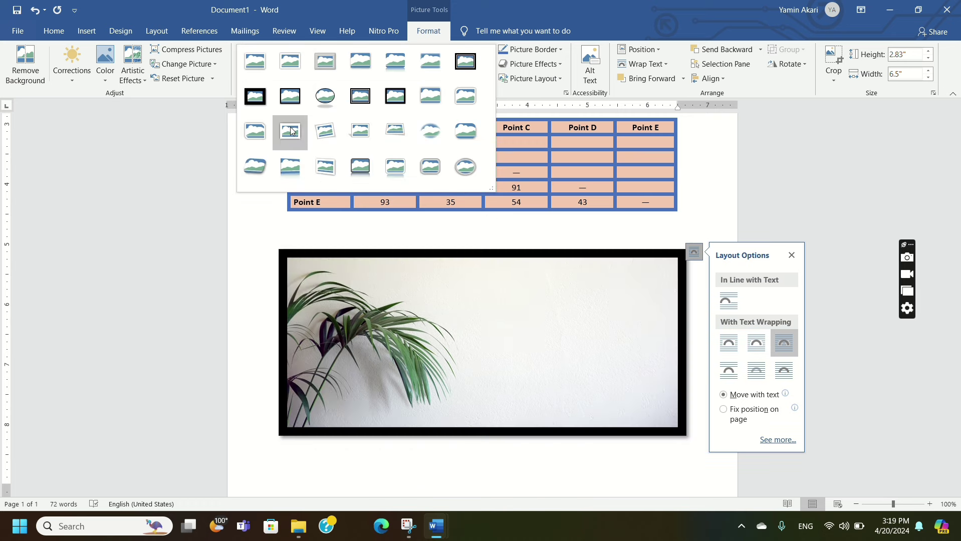
{"action": "left_click", "coordinate": [257, 107]}
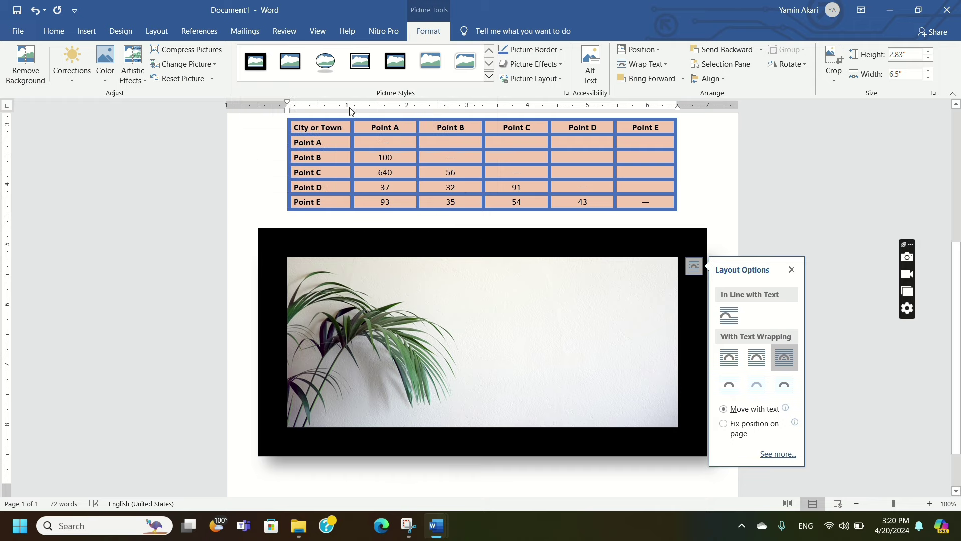
Change the frame border colour to grey-blue, then browse picture effects without adding a glow.
{"action": "left_click", "coordinate": [551, 52]}
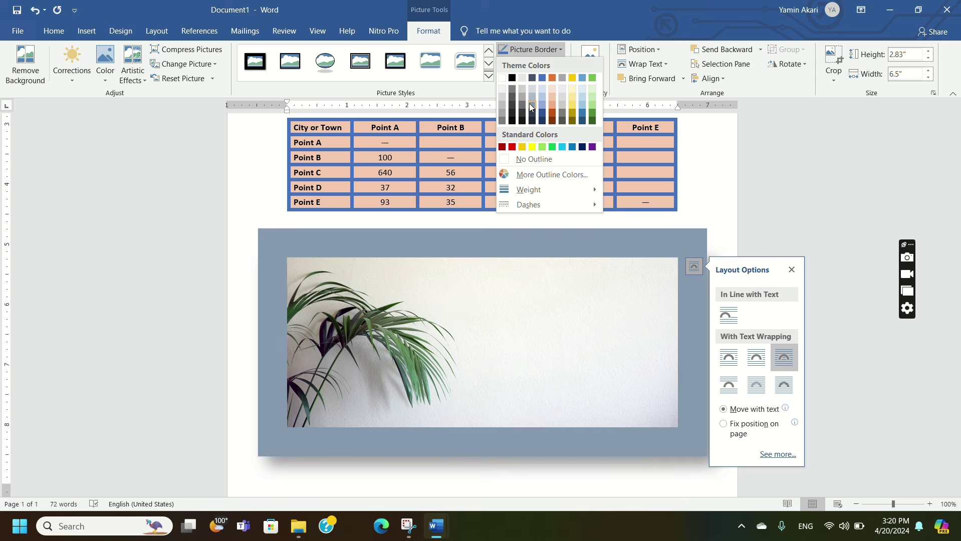
{"action": "left_click", "coordinate": [530, 104]}
{"action": "left_click", "coordinate": [534, 64]}
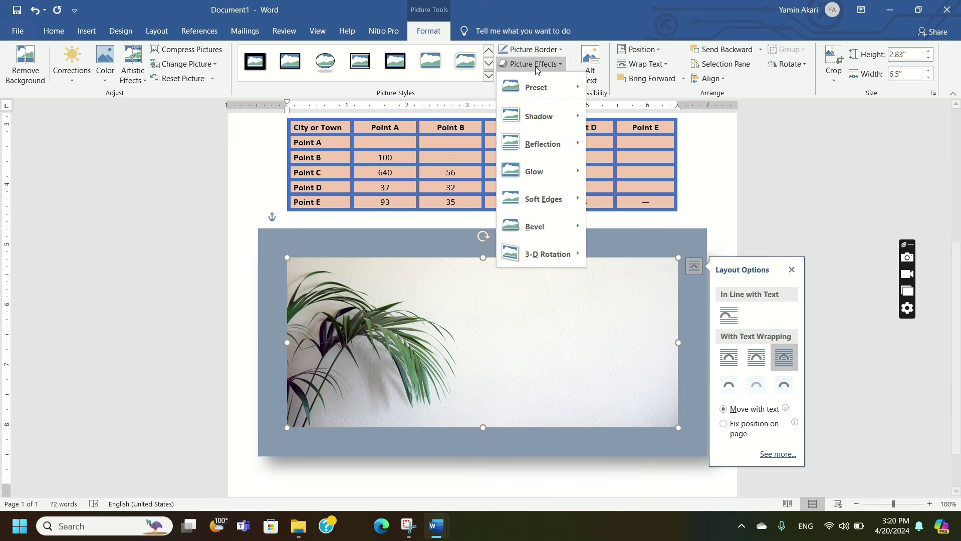
{"action": "mouse_move", "coordinate": [541, 143]}
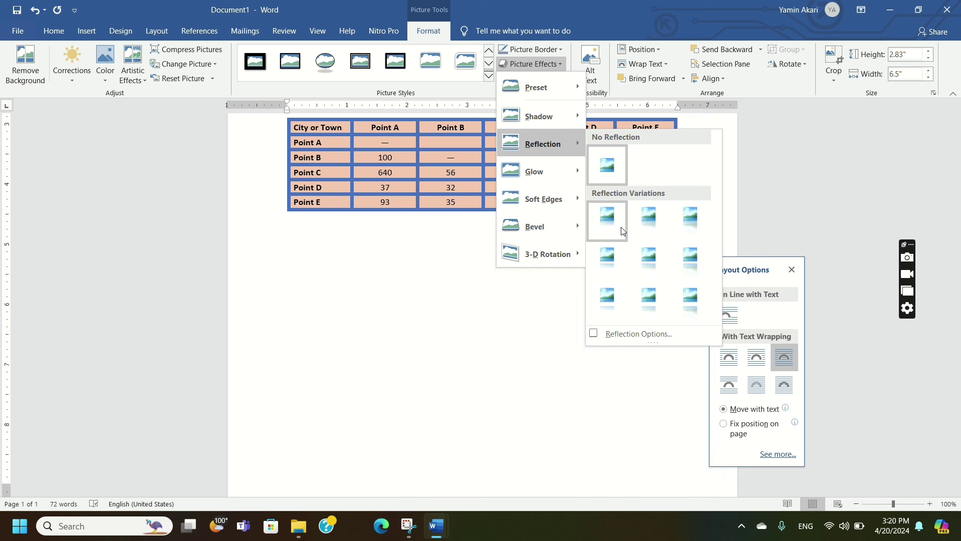
{"action": "scroll", "coordinate": [458, 304], "scroll_direction": "down", "scroll_amount": 2}
{"action": "scroll", "coordinate": [418, 337], "scroll_direction": "down", "scroll_amount": 1}
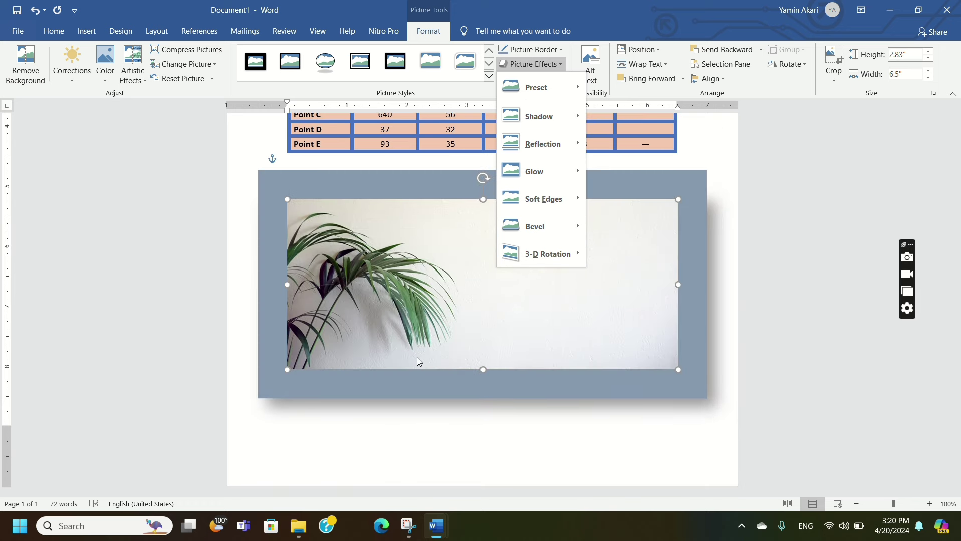
{"action": "mouse_move", "coordinate": [533, 172]}
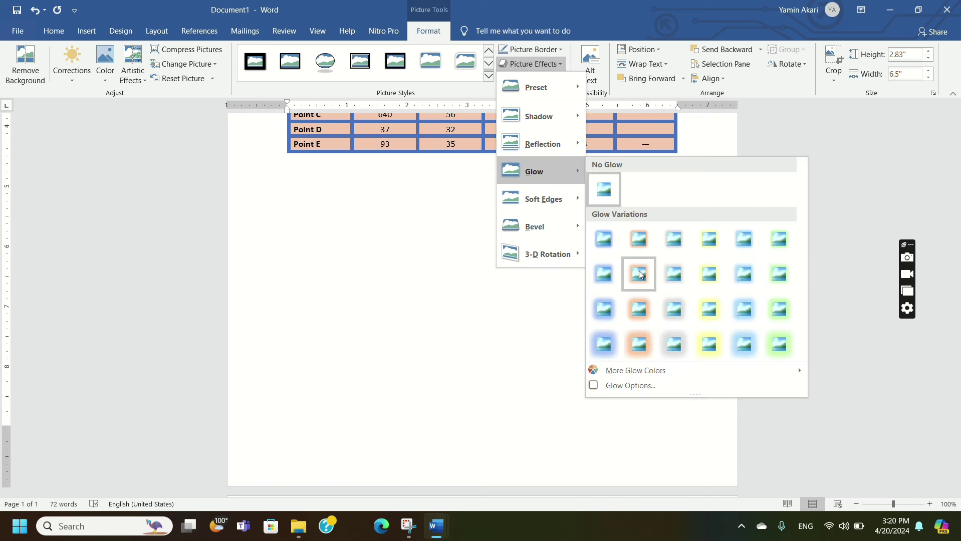
{"action": "left_click", "coordinate": [412, 337]}
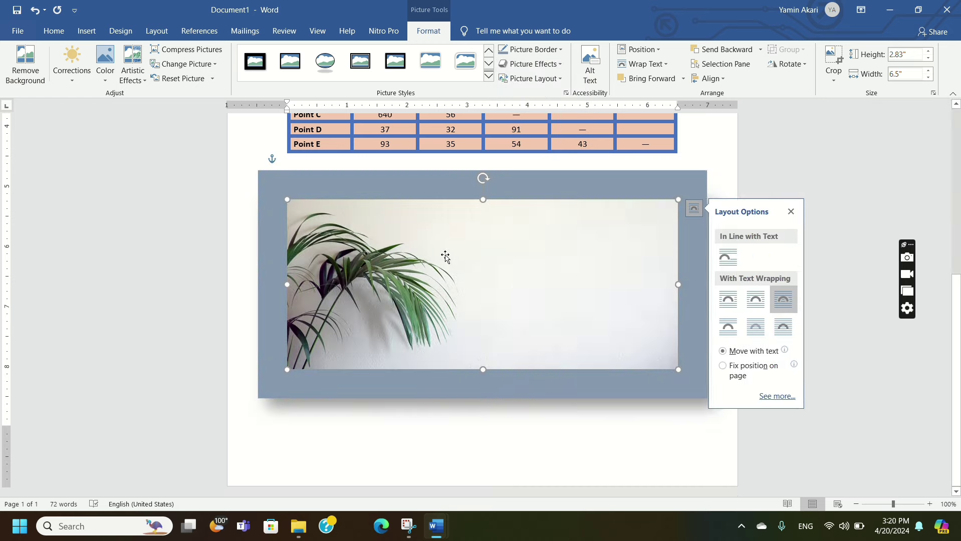
Select the framed plant photo and check its layout options.
{"action": "left_click", "coordinate": [286, 159]}
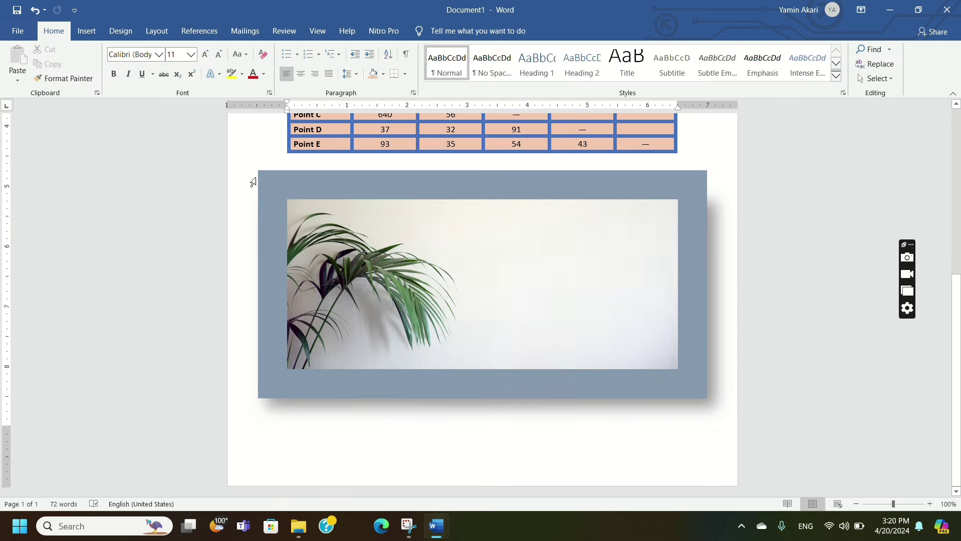
{"action": "scroll", "coordinate": [253, 182], "scroll_direction": "up", "scroll_amount": 2}
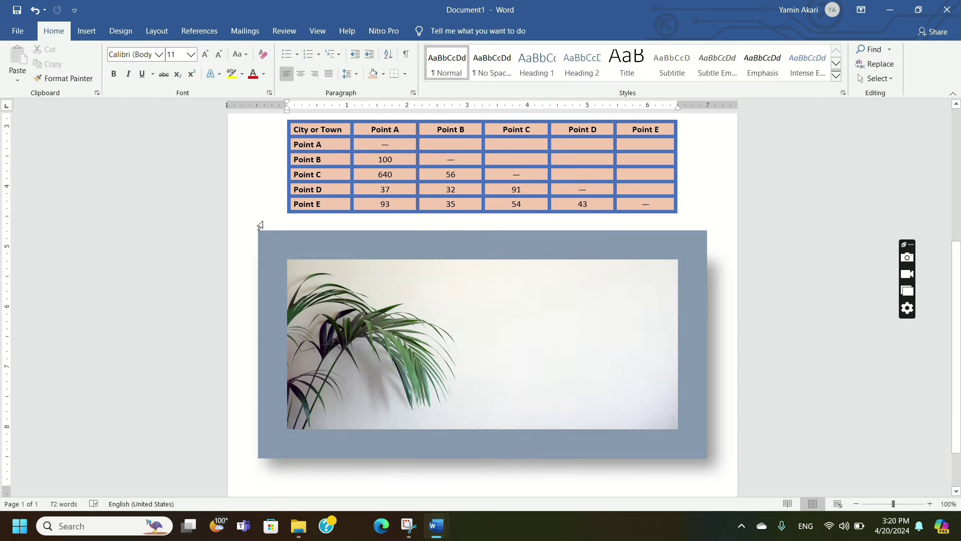
{"action": "scroll", "coordinate": [300, 198], "scroll_direction": "down", "scroll_amount": 4}
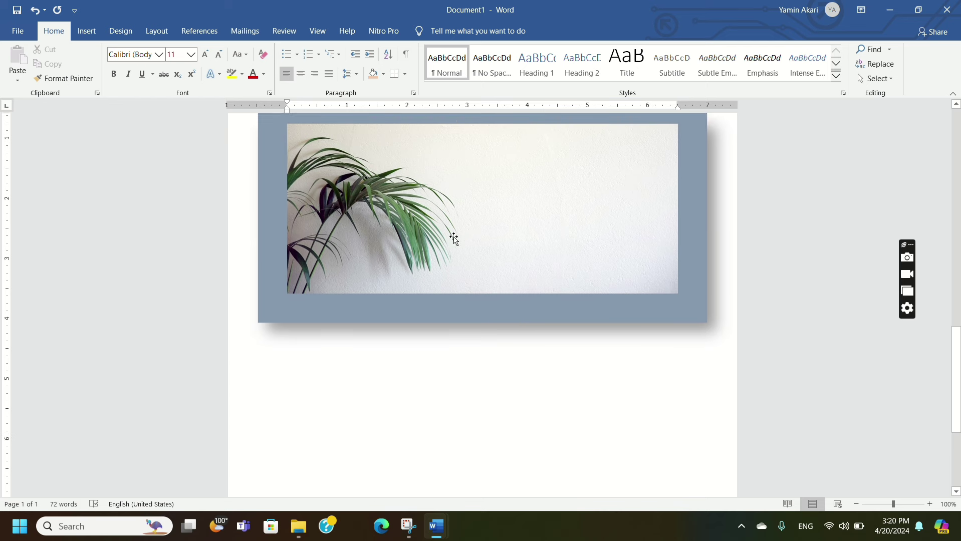
{"action": "left_click", "coordinate": [454, 236]}
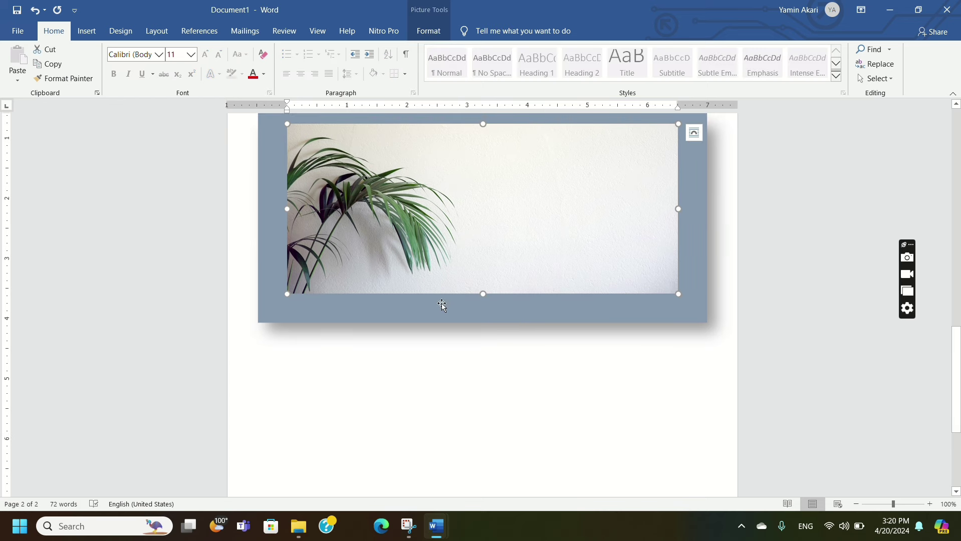
{"action": "scroll", "coordinate": [358, 347], "scroll_direction": "up", "scroll_amount": 4}
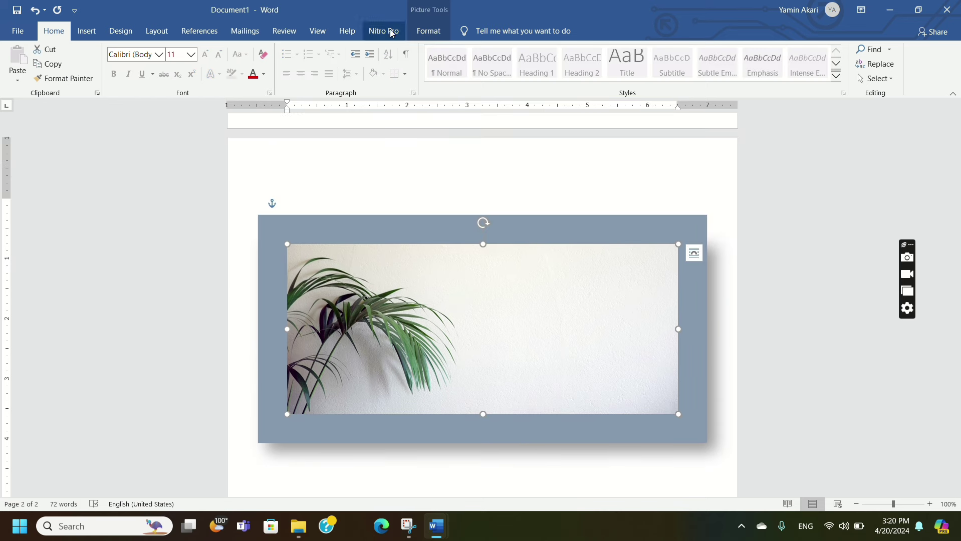
{"action": "key", "text": "super+shift+s"}
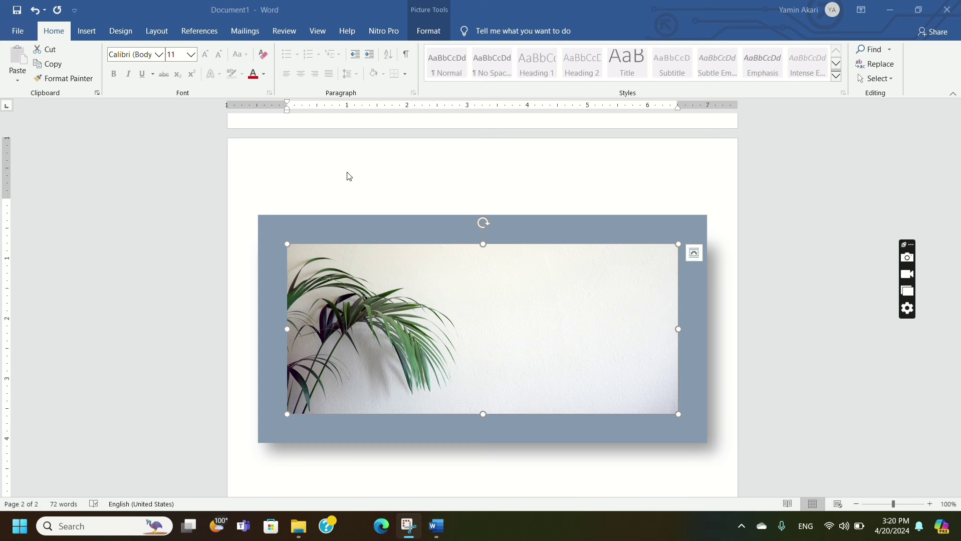
{"action": "left_click", "coordinate": [692, 256]}
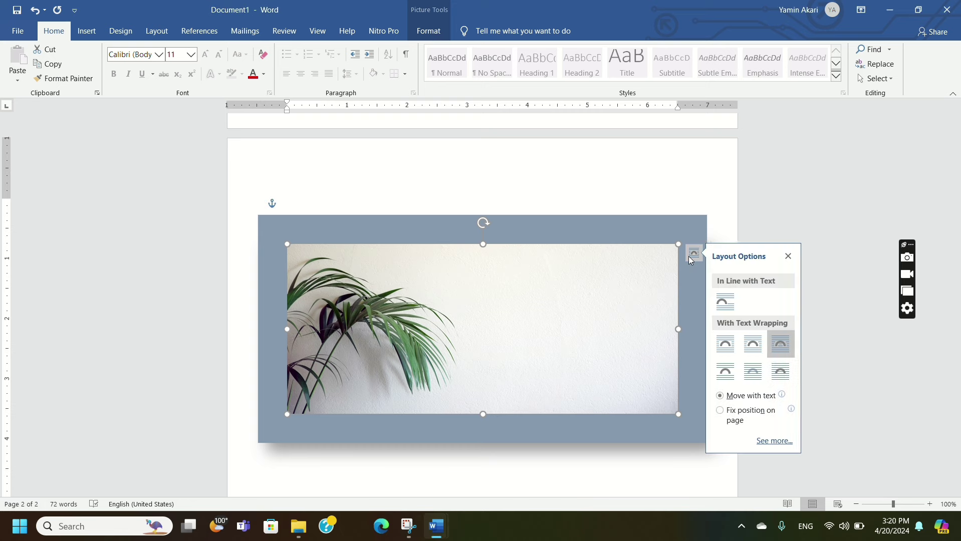
{"action": "left_click", "coordinate": [692, 253]}
Delete the framed photo and insert a page break after the table to start page 2.
{"action": "left_click", "coordinate": [87, 31]}
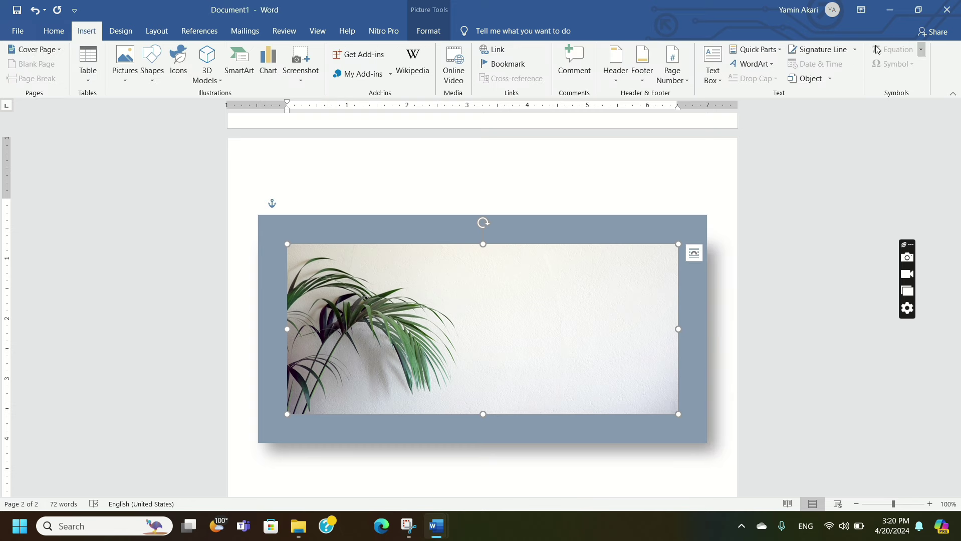
{"action": "key", "text": "super+shift+s"}
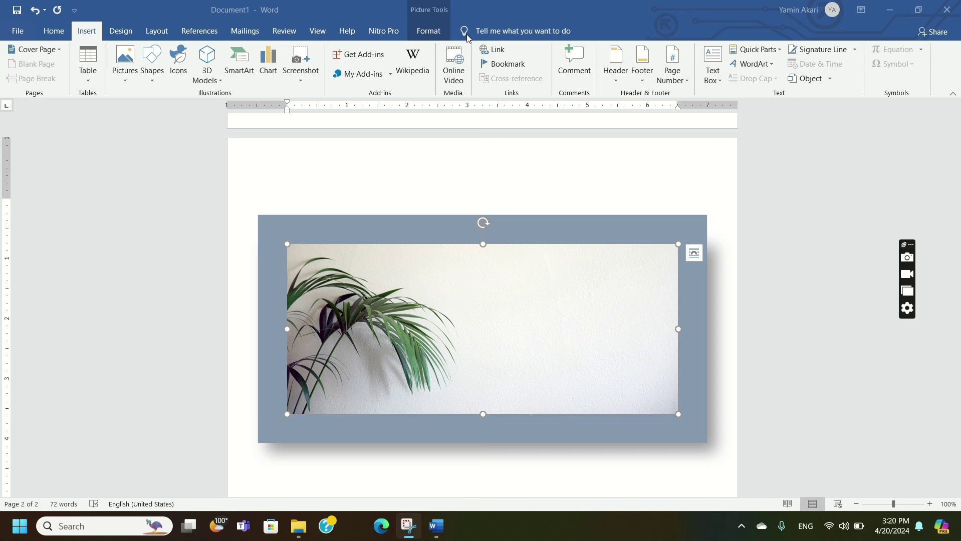
{"action": "left_click", "coordinate": [502, 222]}
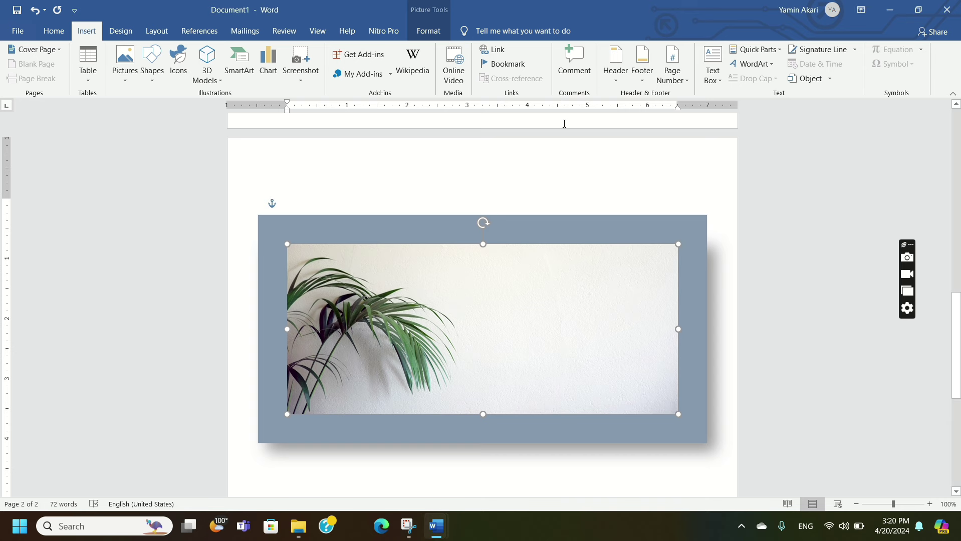
{"action": "key", "text": "Delete"}
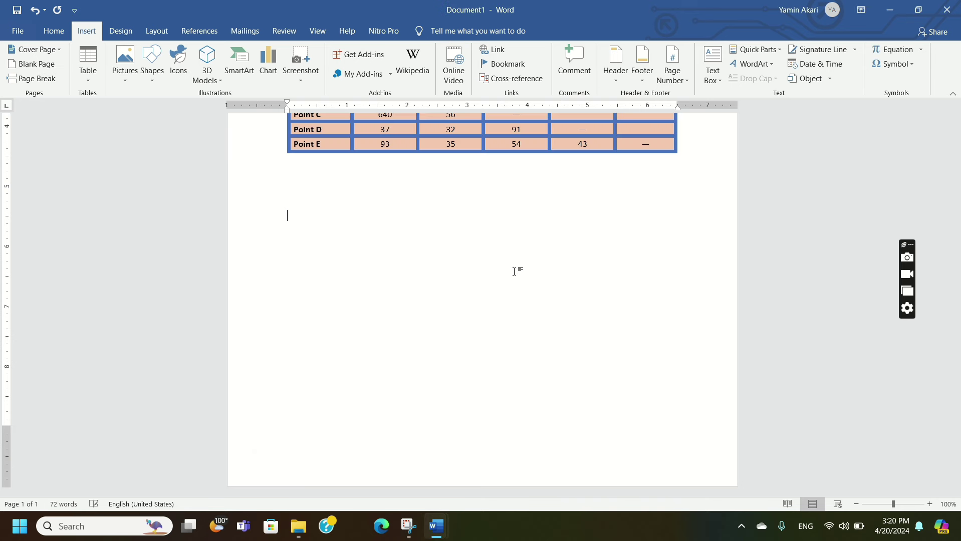
{"action": "key", "text": "ctrl+Return"}
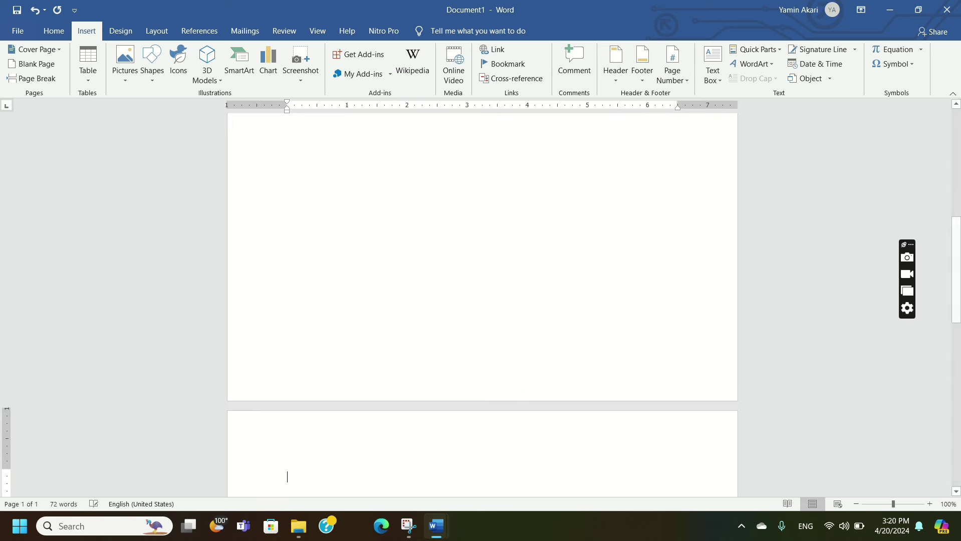
{"action": "scroll", "coordinate": [430, 301], "scroll_direction": "down", "scroll_amount": 5}
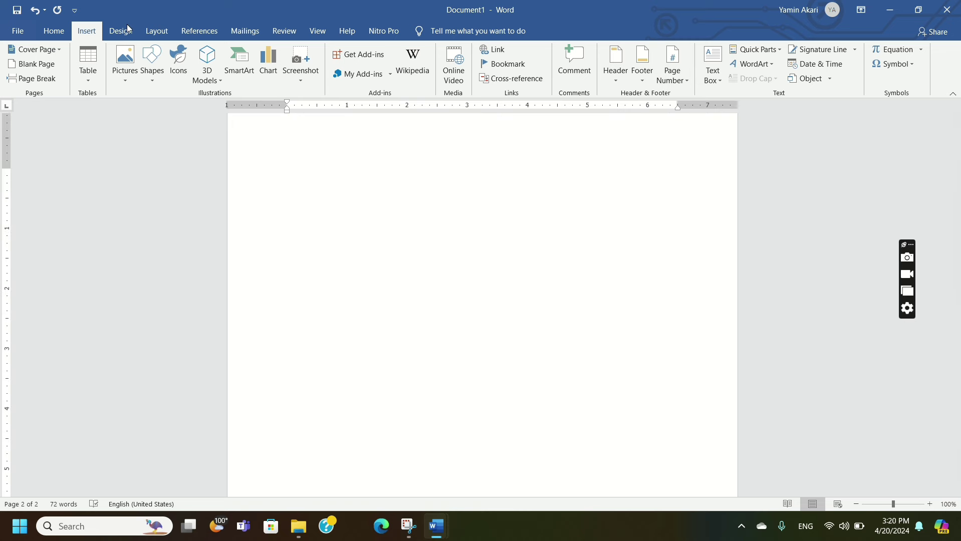
Insert the plant image background-2691002_1280.jpg from this device onto page 2.
{"action": "left_click", "coordinate": [125, 64]}
{"action": "left_click", "coordinate": [136, 115]}
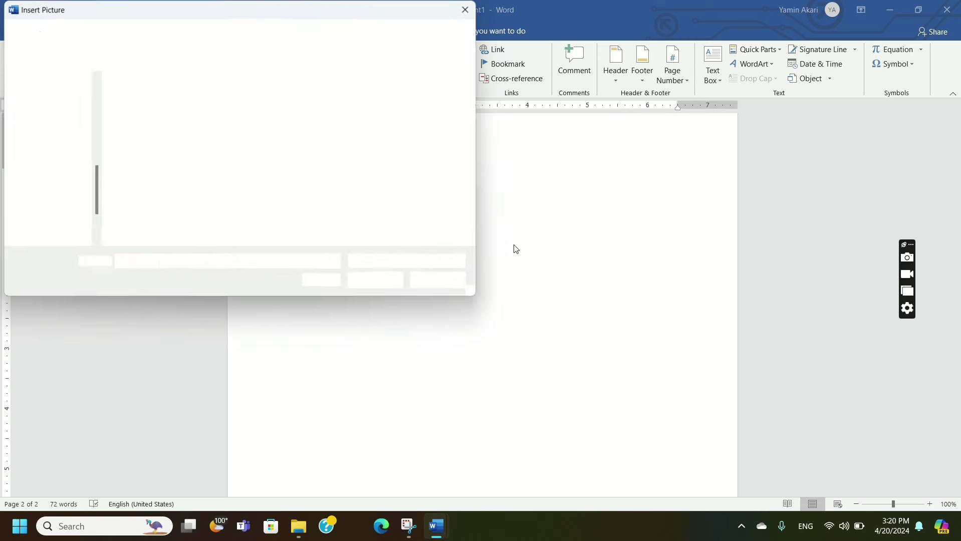
{"action": "left_click", "coordinate": [153, 144]}
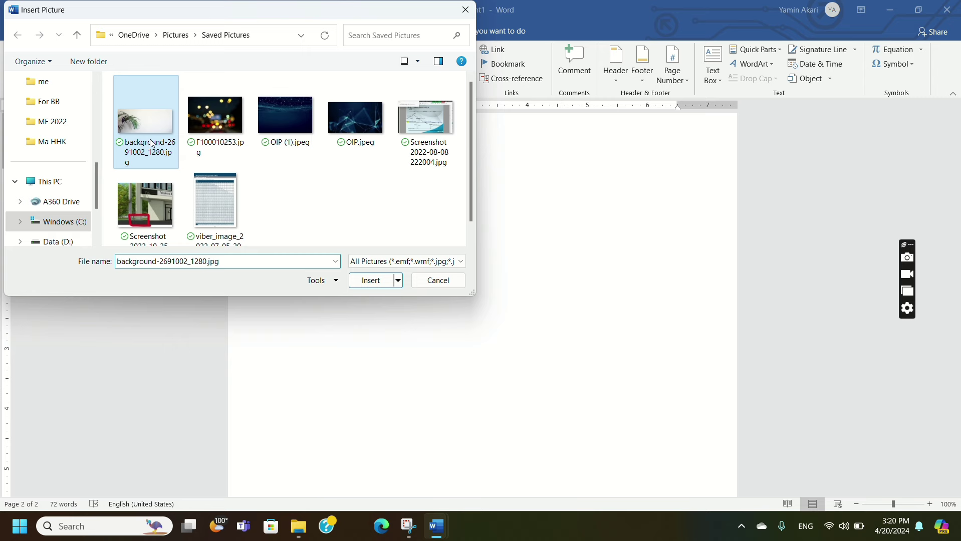
{"action": "left_click", "coordinate": [372, 281]}
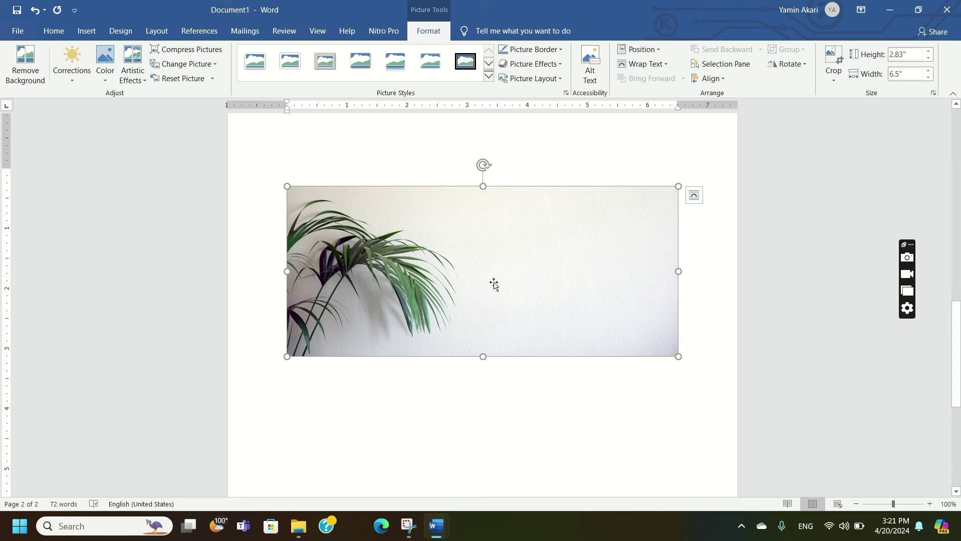
Give the photo text wrapping, the thick black frame style and a light grey border.
{"action": "left_click", "coordinate": [636, 64]}
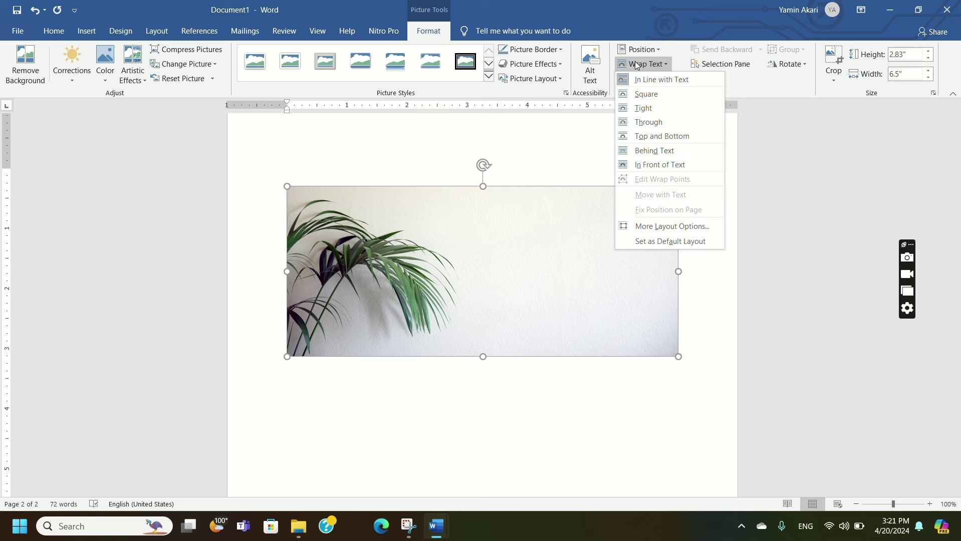
{"action": "left_click", "coordinate": [647, 122]}
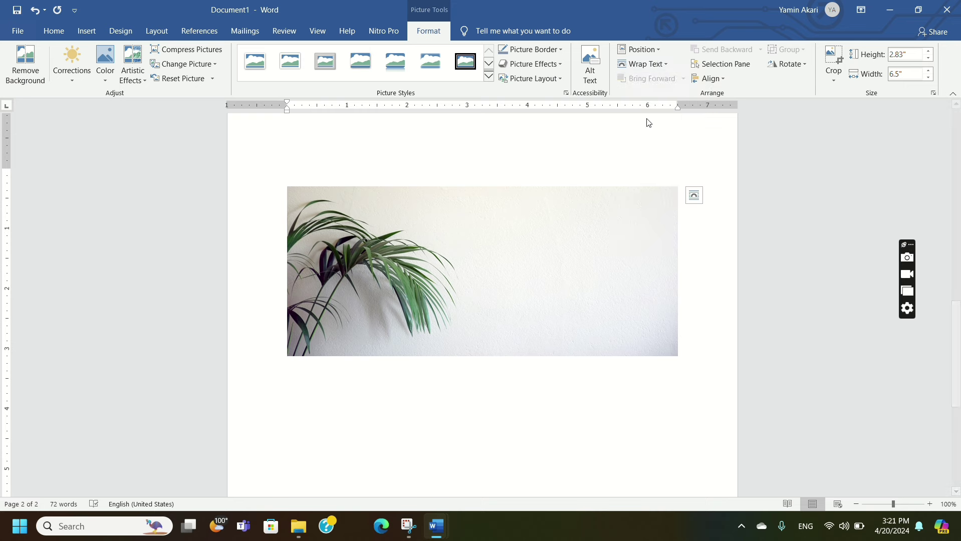
{"action": "left_click", "coordinate": [489, 80]}
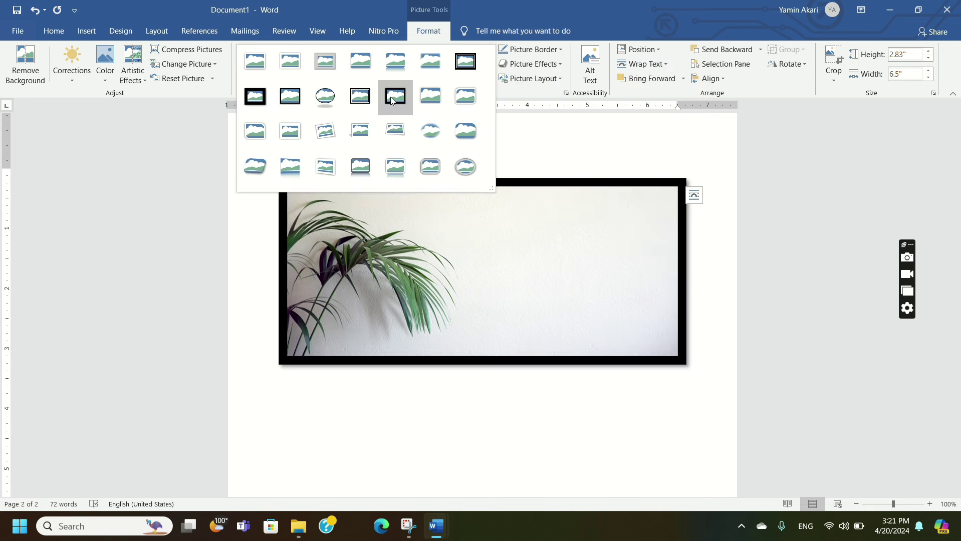
{"action": "left_click", "coordinate": [244, 102]}
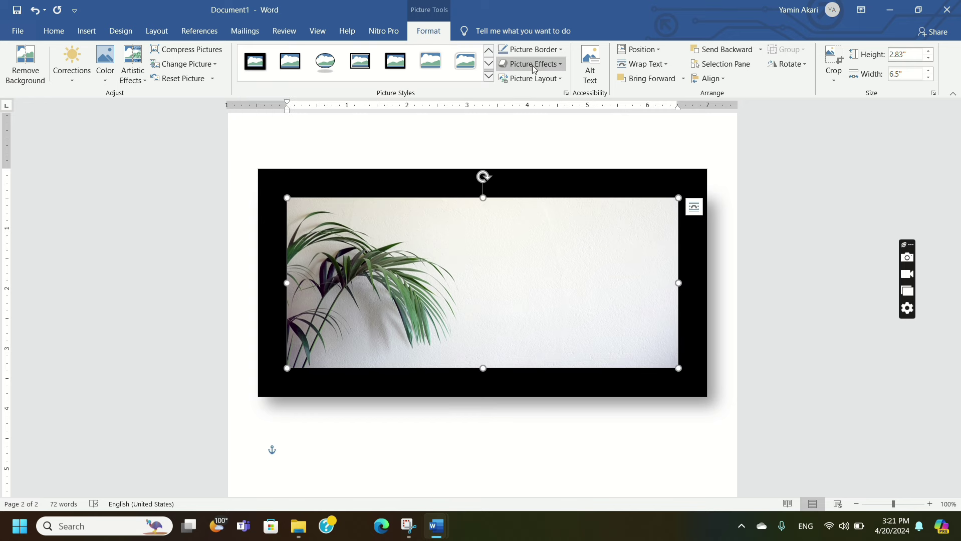
{"action": "left_click", "coordinate": [550, 50]}
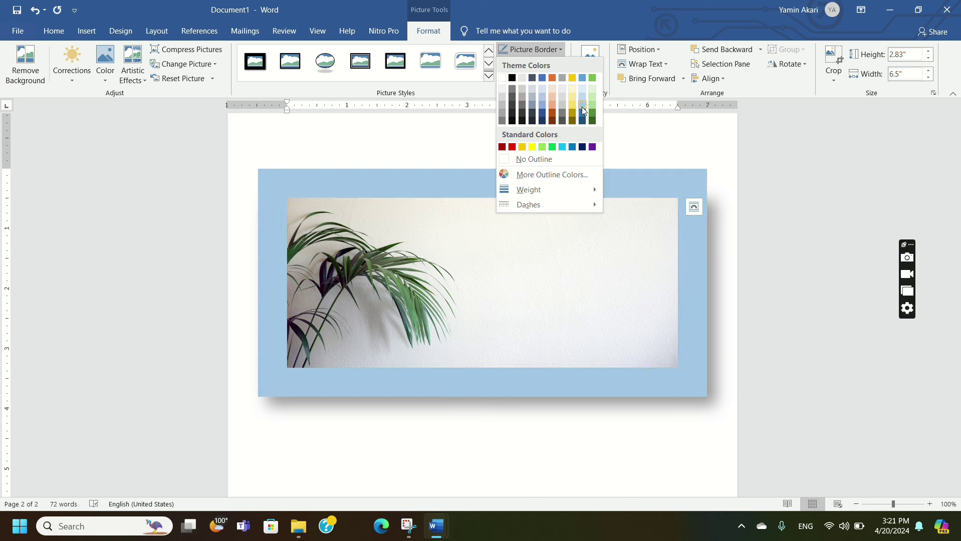
{"action": "left_click", "coordinate": [523, 98]}
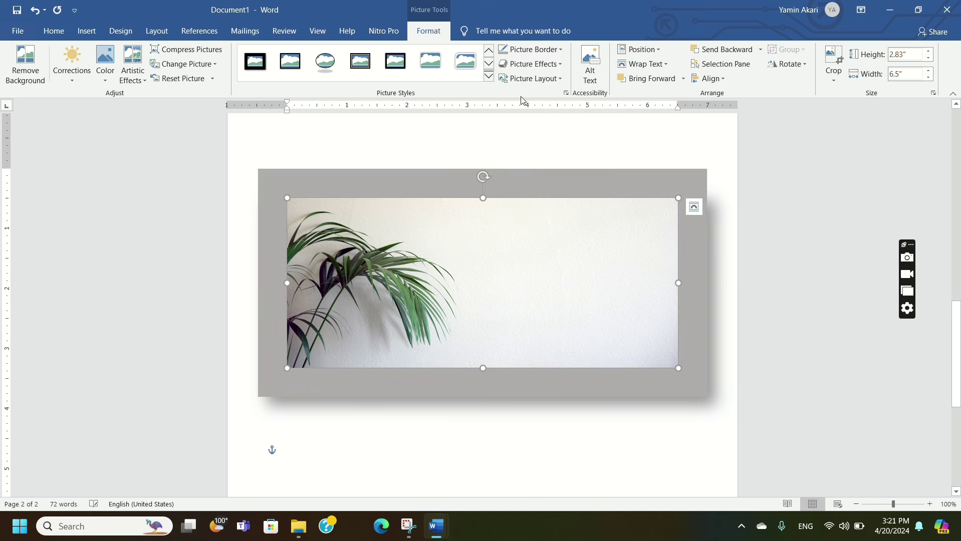
{"action": "left_click", "coordinate": [535, 65]}
{"action": "mouse_move", "coordinate": [538, 87]}
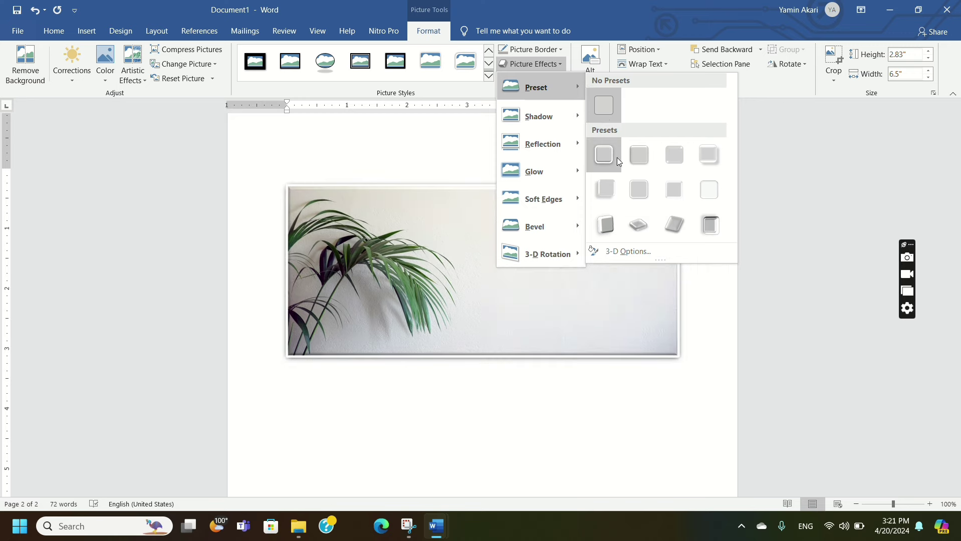
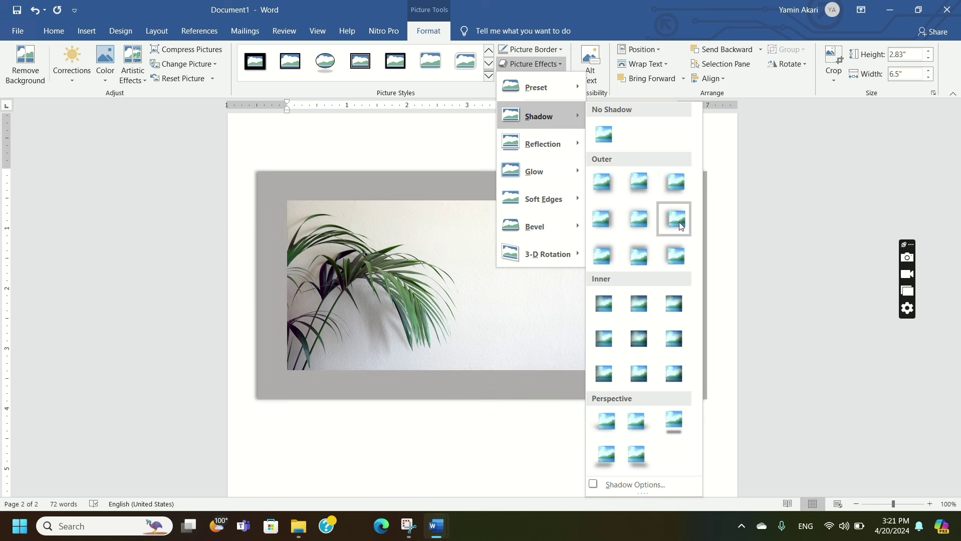
Give the plant picture a centred outer drop shadow and a Divot bevel on its grey frame.
{"action": "left_click", "coordinate": [628, 226]}
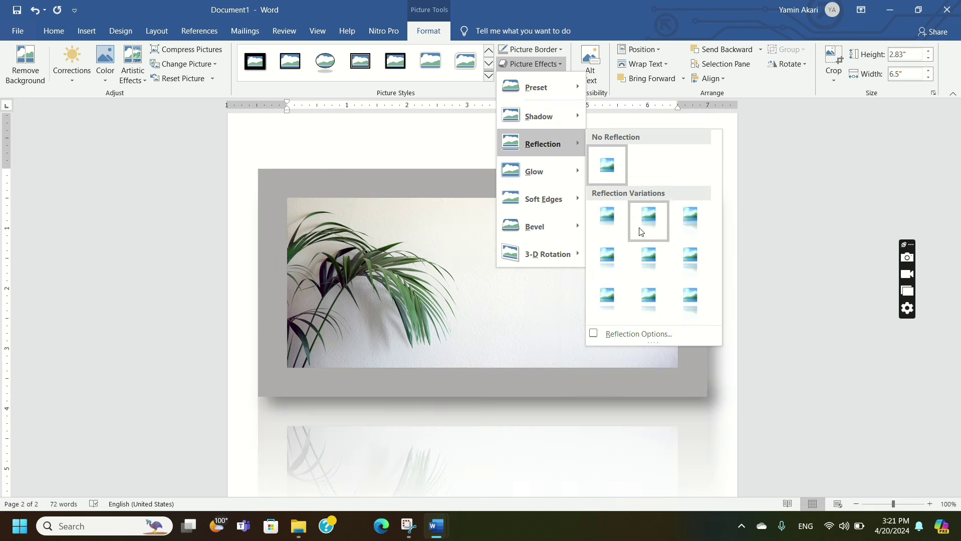
{"action": "mouse_move", "coordinate": [542, 143]}
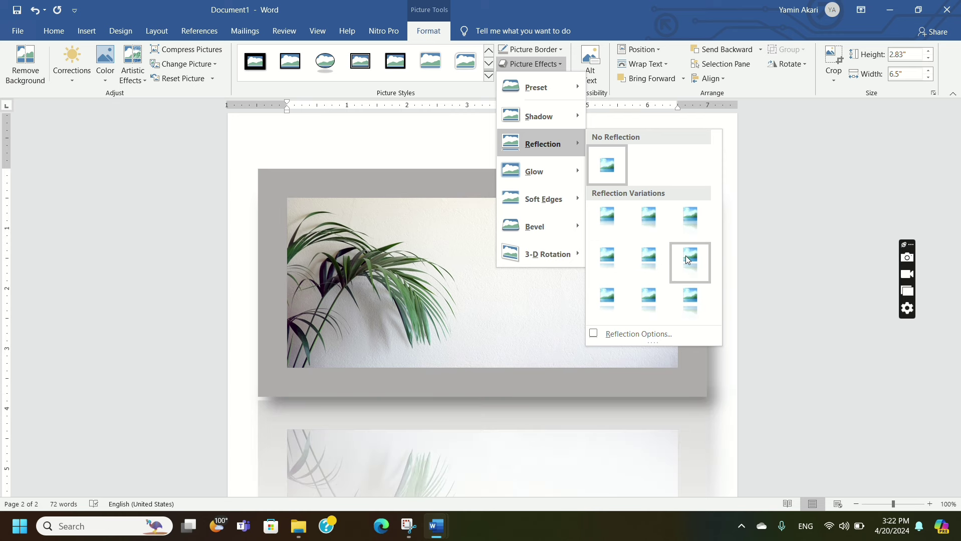
{"action": "scroll", "coordinate": [685, 258], "scroll_direction": "down", "scroll_amount": 3}
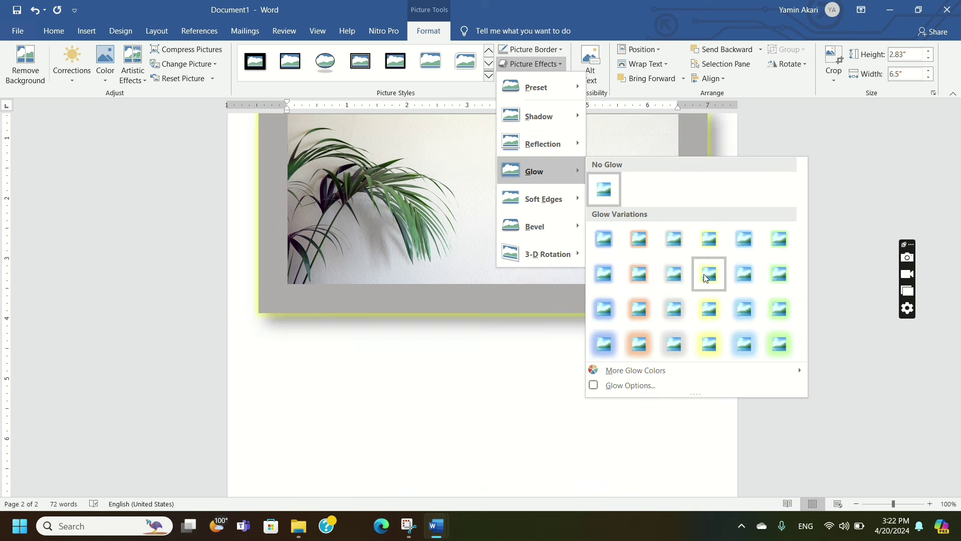
{"action": "scroll", "coordinate": [324, 300], "scroll_direction": "up", "scroll_amount": 3}
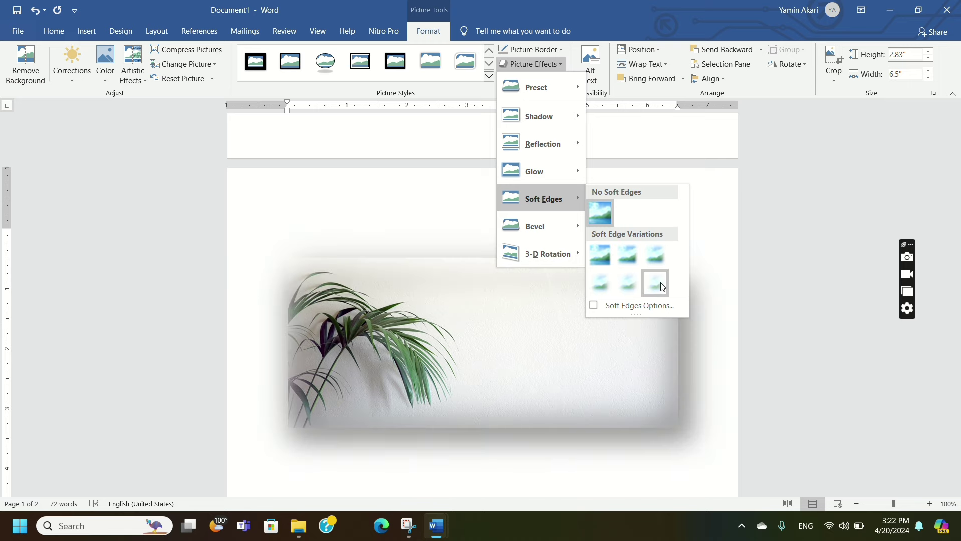
{"action": "mouse_move", "coordinate": [539, 226]}
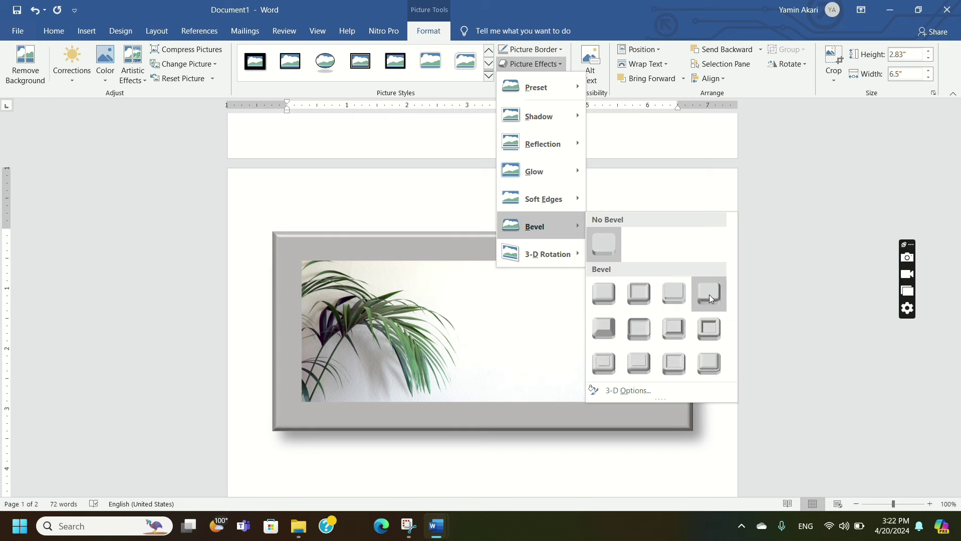
{"action": "left_click", "coordinate": [608, 357]}
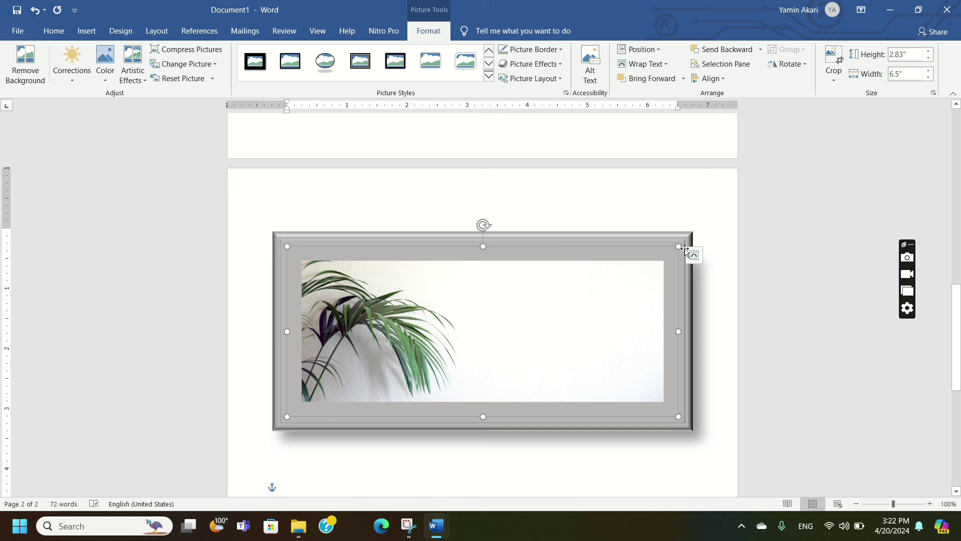
Undo the bevel and give the picture's grey frame a long-dash border.
{"action": "left_click", "coordinate": [34, 10]}
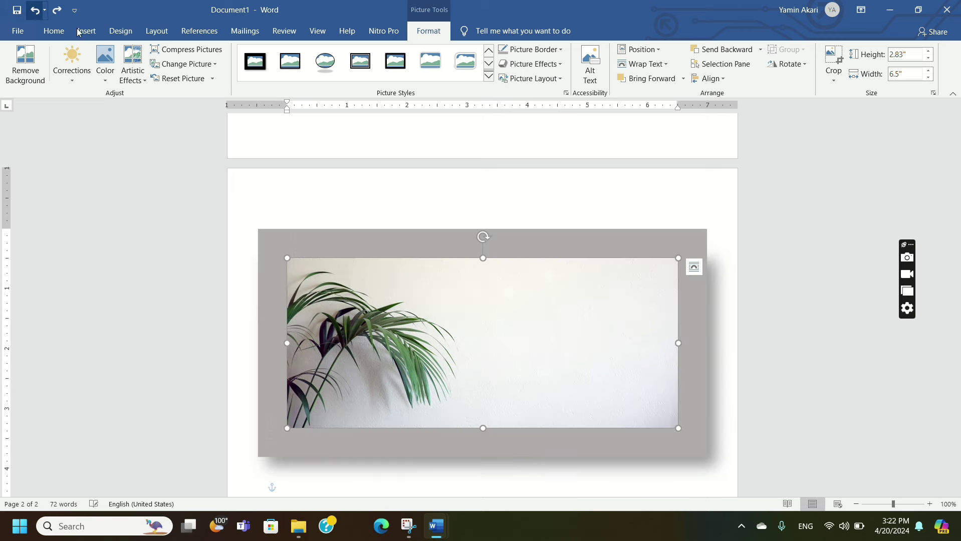
{"action": "left_click", "coordinate": [551, 50]}
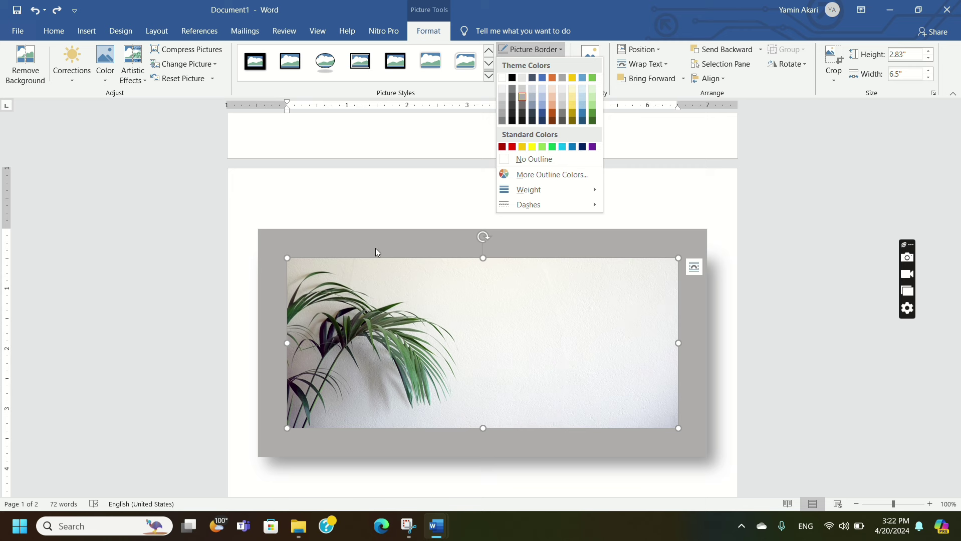
{"action": "mouse_move", "coordinate": [529, 205]}
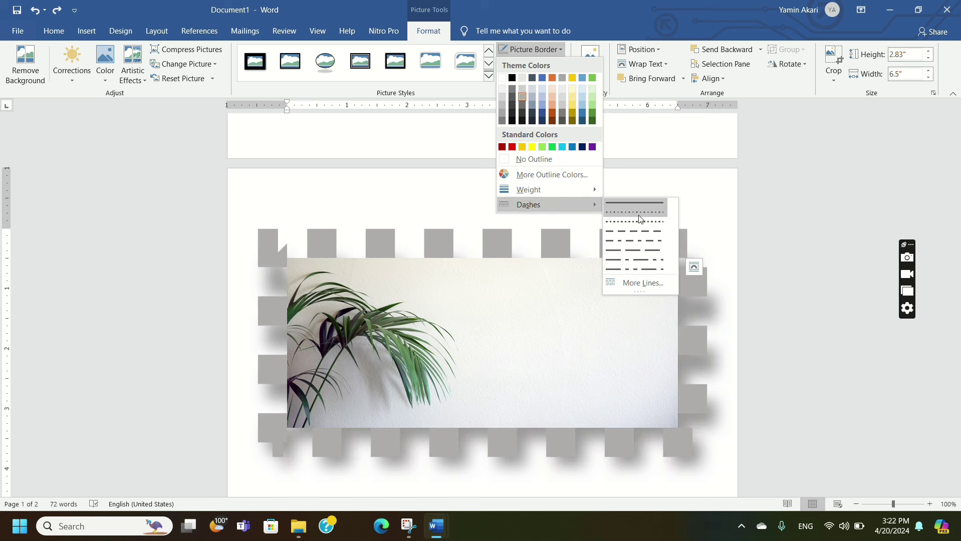
{"action": "left_click", "coordinate": [635, 253]}
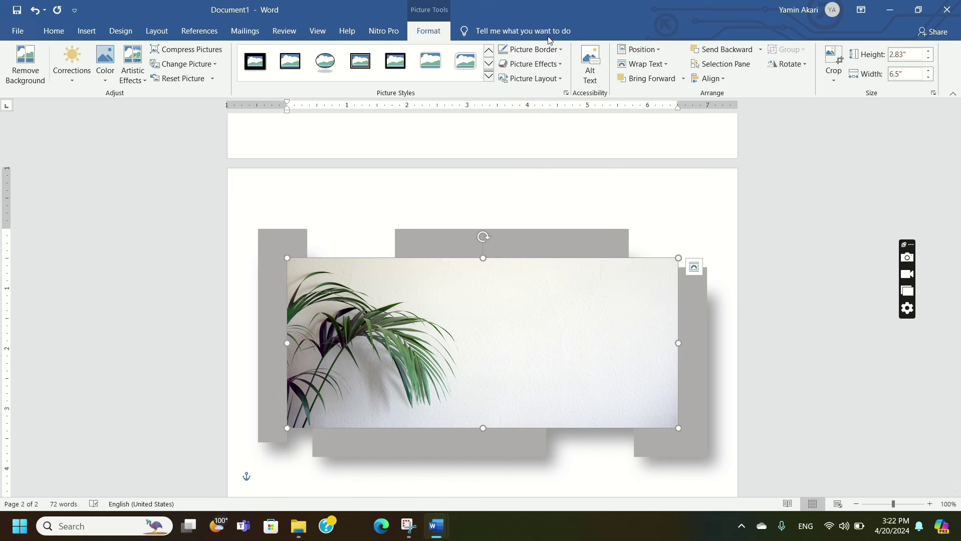
Browse the Picture Layout and Picture Effects galleries without applying anything.
{"action": "left_click", "coordinate": [526, 81]}
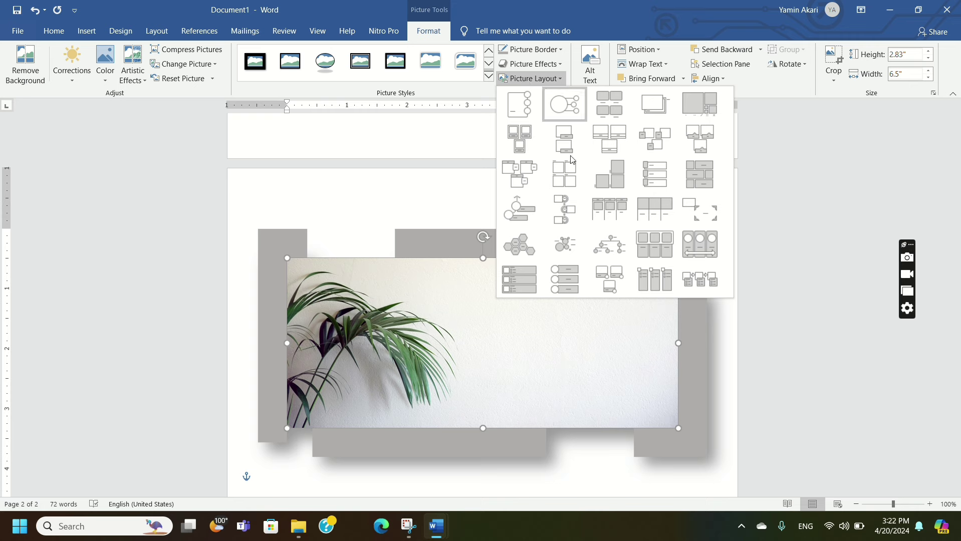
{"action": "left_click", "coordinate": [529, 64]}
{"action": "mouse_move", "coordinate": [546, 253]}
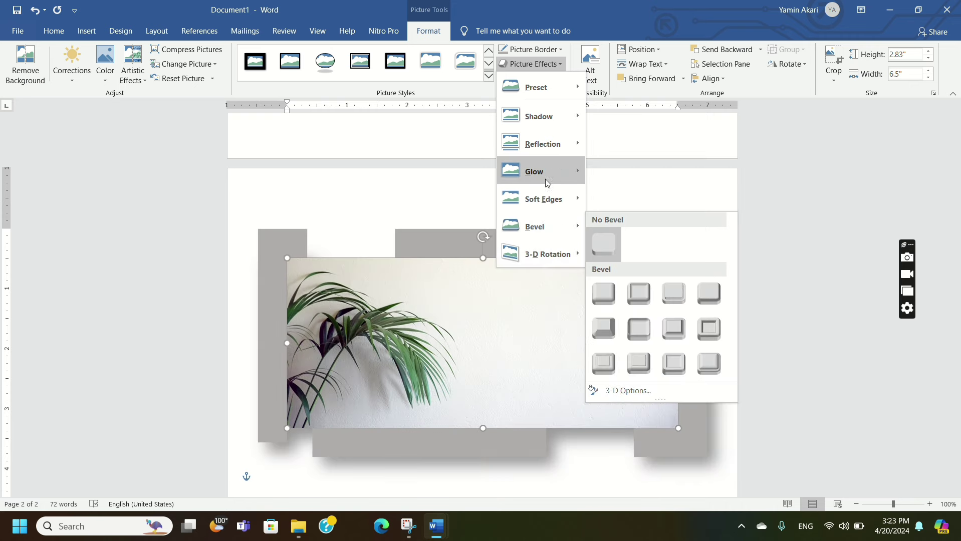
{"action": "left_click", "coordinate": [534, 64]}
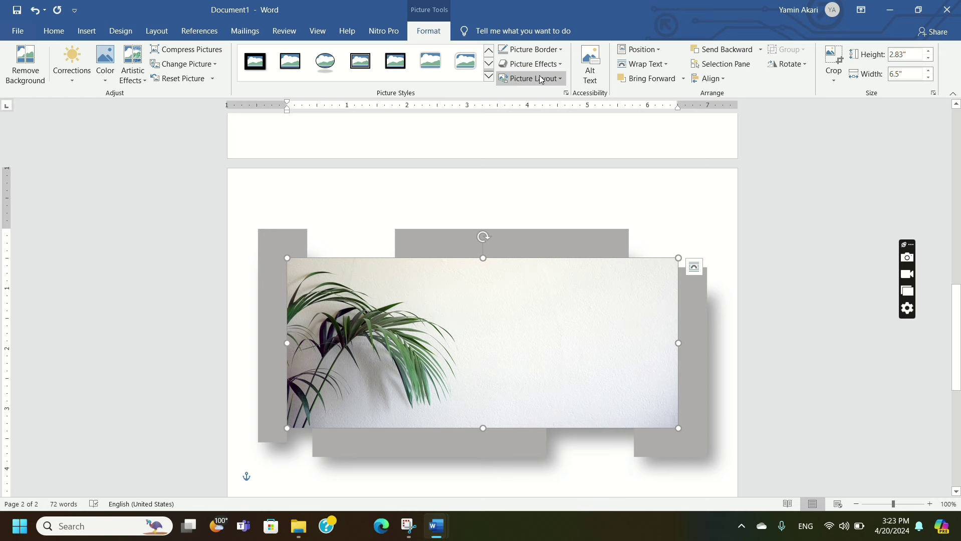
{"action": "left_click", "coordinate": [541, 79]}
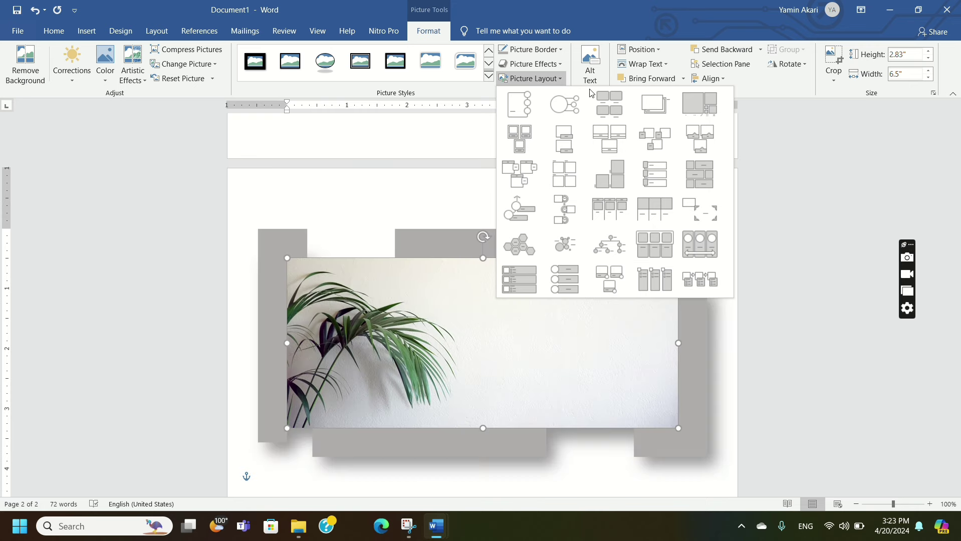
{"action": "left_click", "coordinate": [517, 82]}
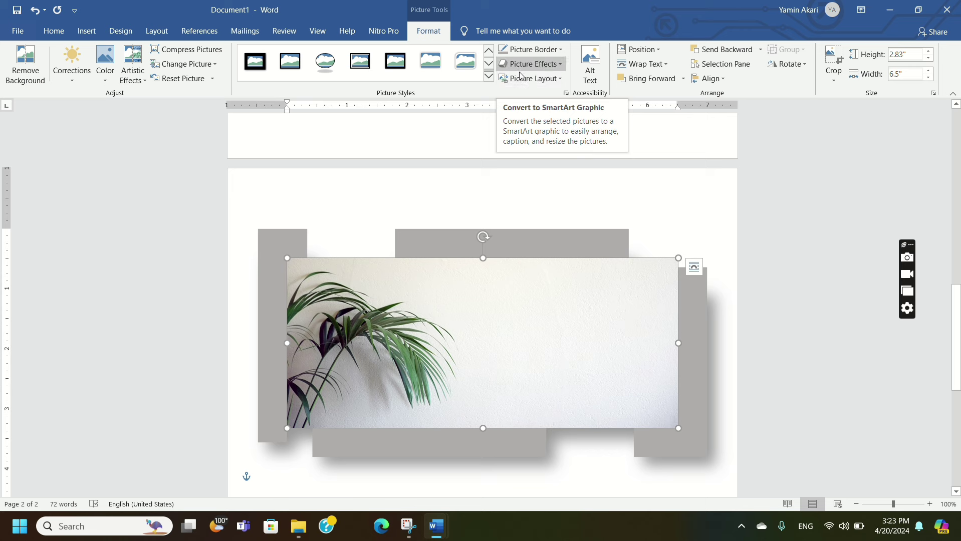
{"action": "left_click", "coordinate": [196, 66]}
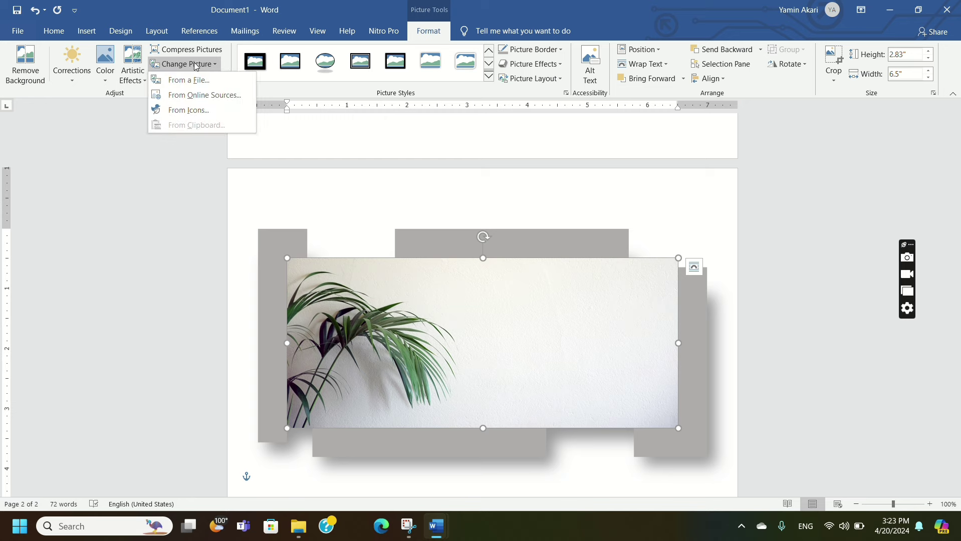
{"action": "left_click", "coordinate": [192, 80]}
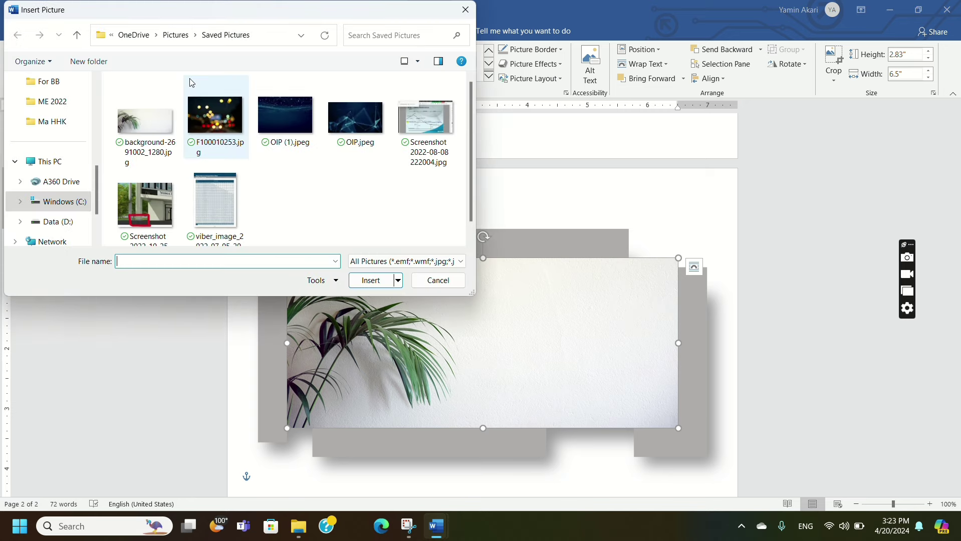
{"action": "left_click", "coordinate": [215, 117]}
{"action": "left_click", "coordinate": [377, 283]}
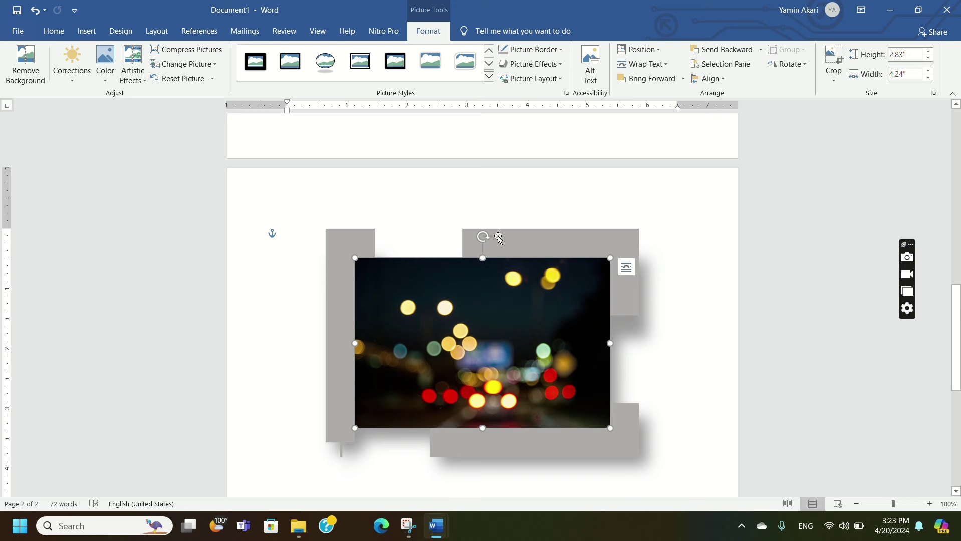
{"action": "left_click", "coordinate": [185, 64]}
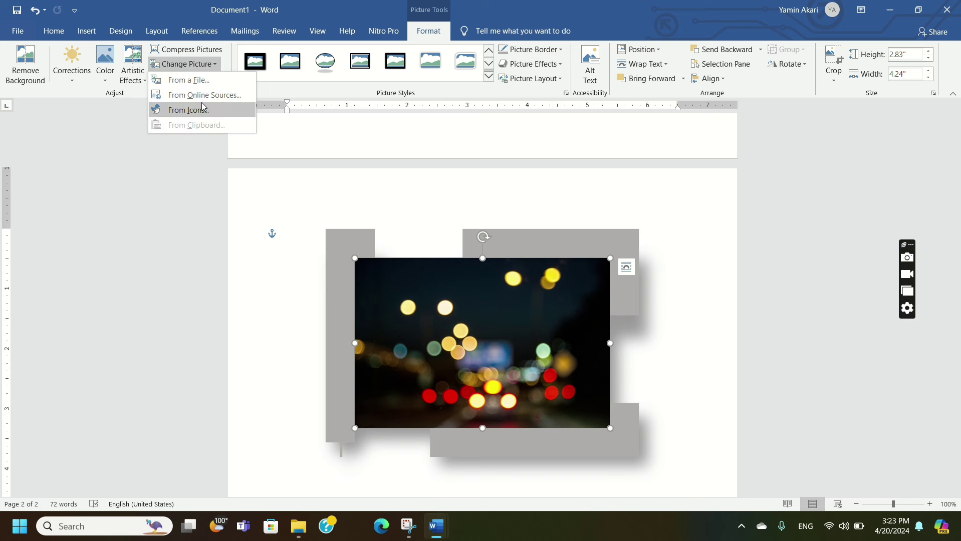
{"action": "left_click", "coordinate": [190, 81]}
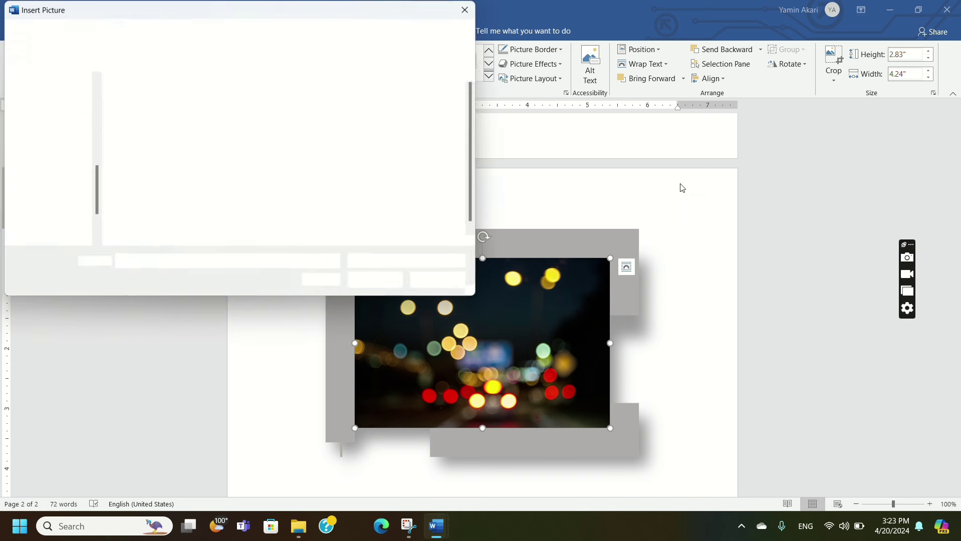
{"action": "left_click", "coordinate": [334, 124]}
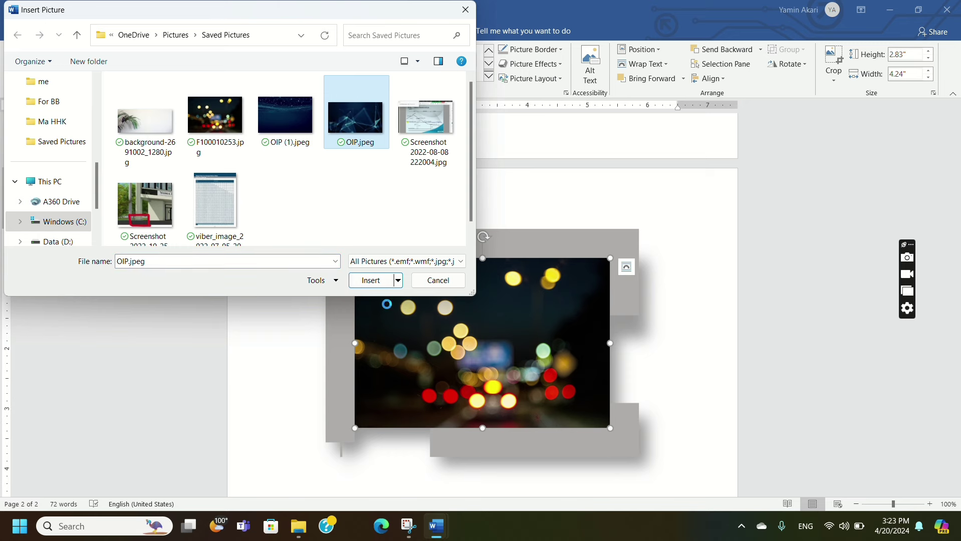
{"action": "left_click", "coordinate": [372, 281]}
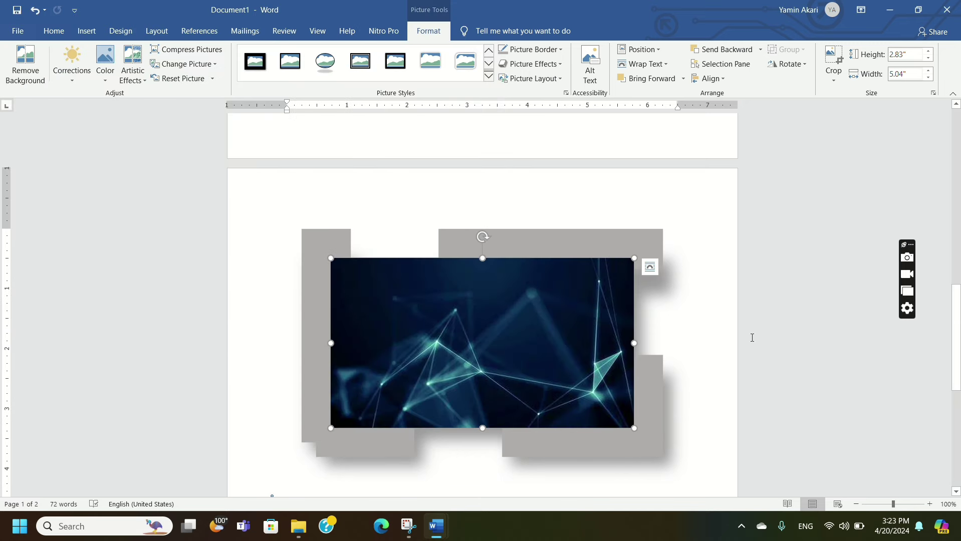
{"action": "left_click", "coordinate": [186, 64]}
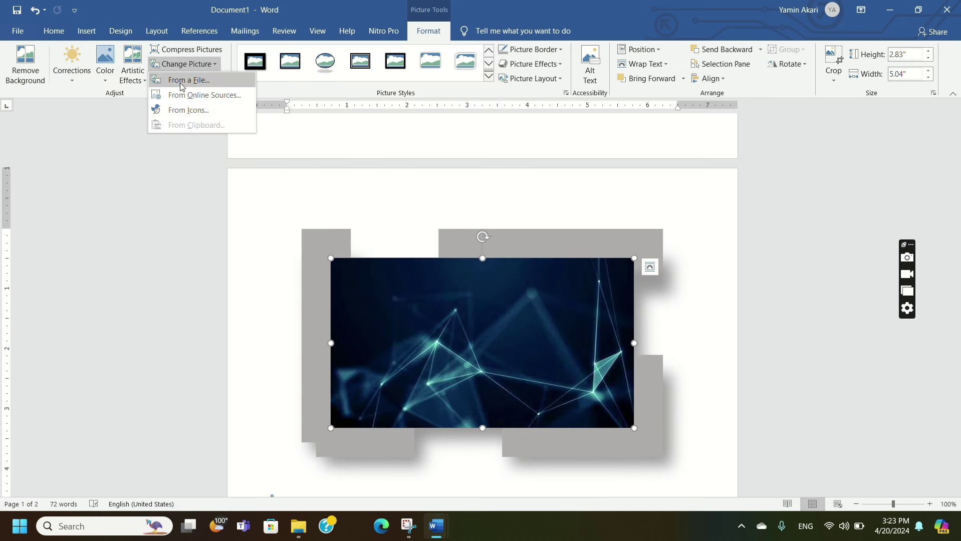
{"action": "left_click", "coordinate": [183, 82]}
{"action": "left_click", "coordinate": [145, 120]}
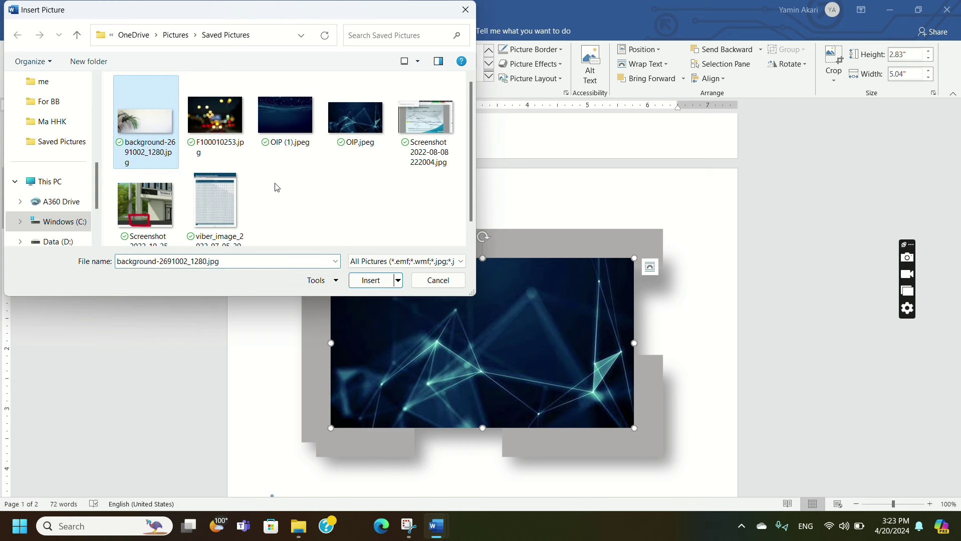
{"action": "left_click", "coordinate": [376, 284]}
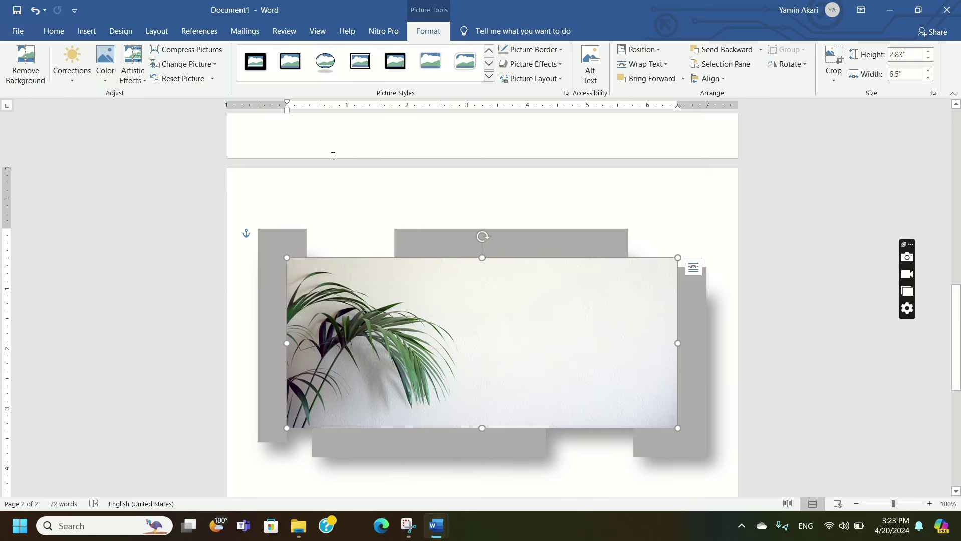
Compress the plant picture, then try Reset Picture and undo it to restore frame and shadow.
{"action": "left_click", "coordinate": [178, 50]}
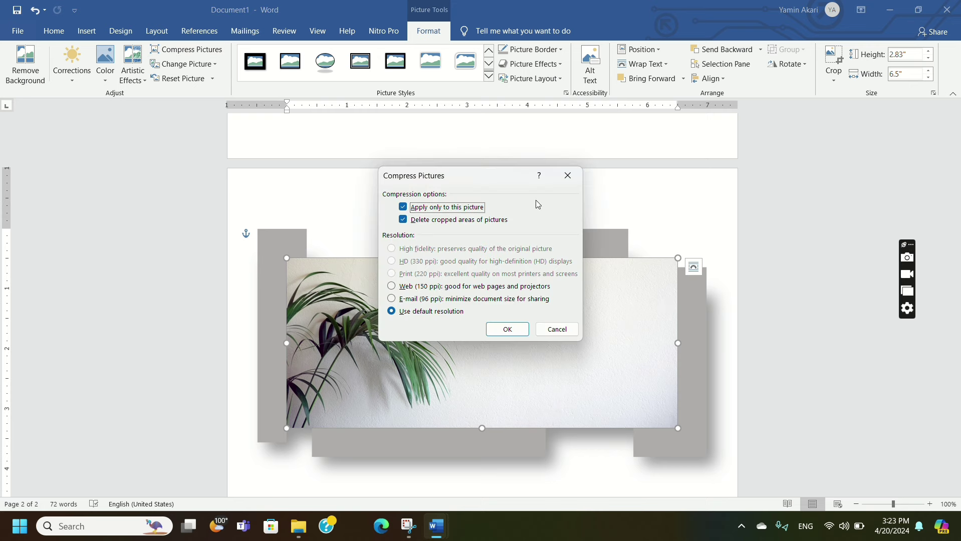
{"action": "left_click", "coordinate": [507, 329]}
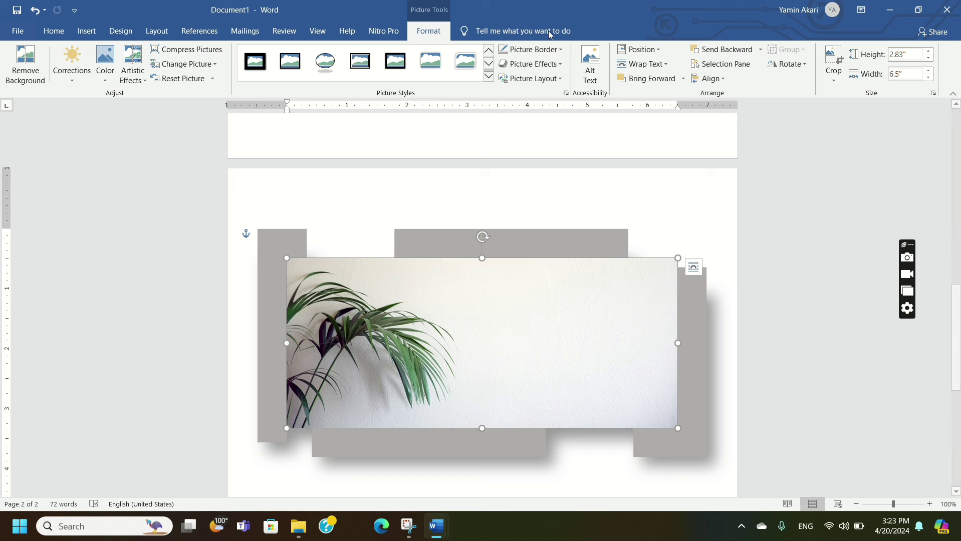
{"action": "left_click", "coordinate": [191, 78]}
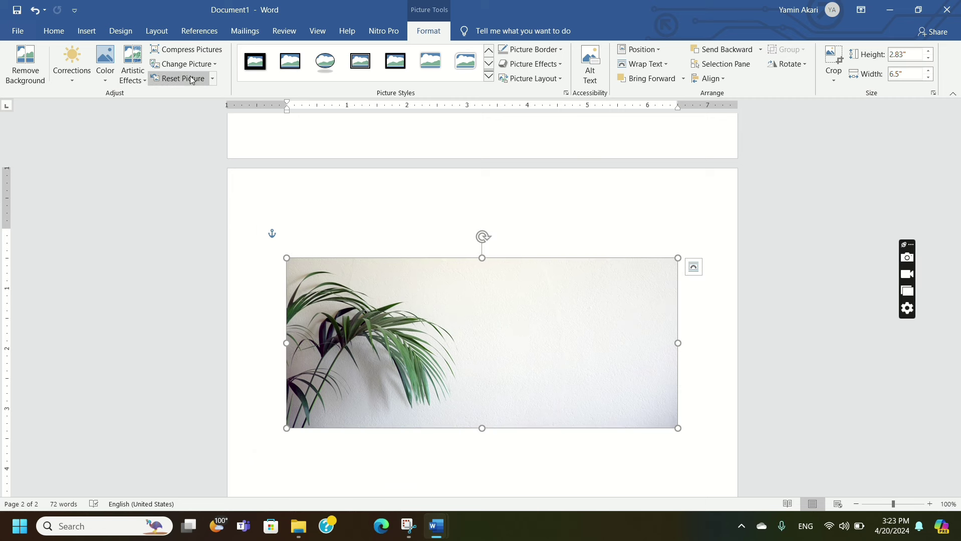
{"action": "left_click", "coordinate": [626, 234]}
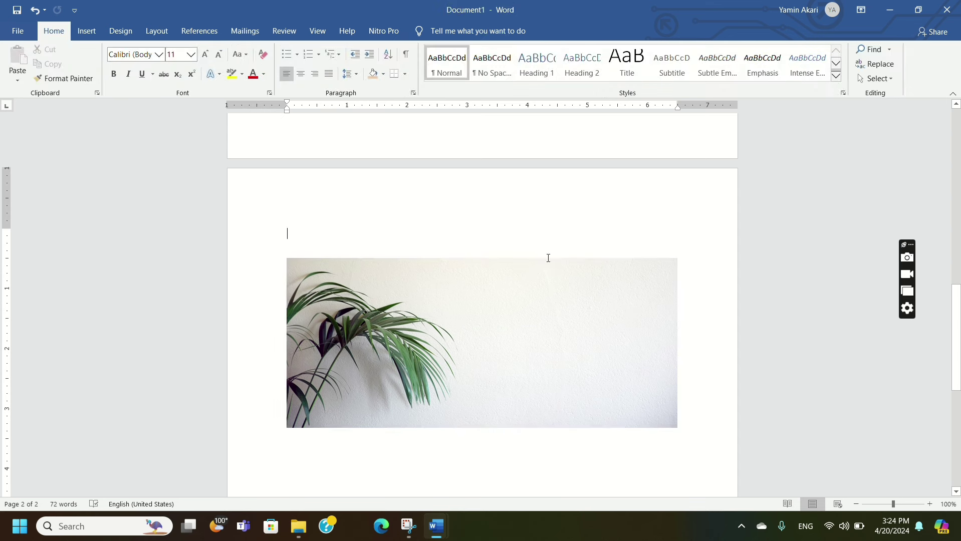
{"action": "left_click", "coordinate": [423, 371]}
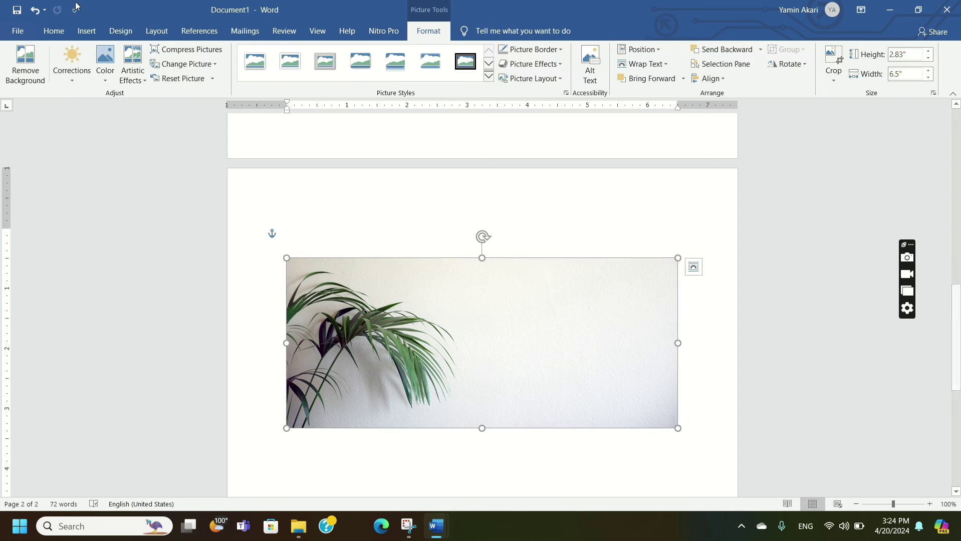
{"action": "left_click", "coordinate": [33, 12]}
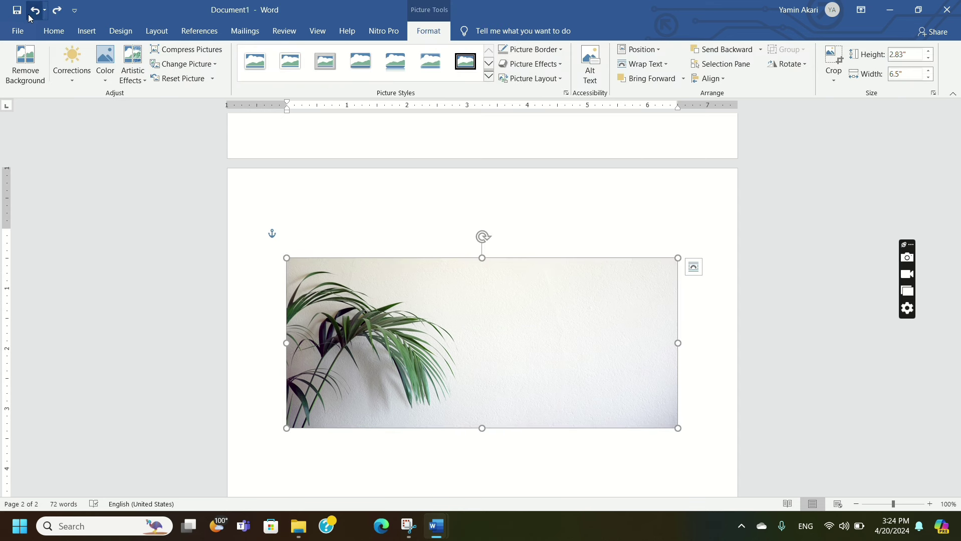
{"action": "left_click", "coordinate": [31, 13]}
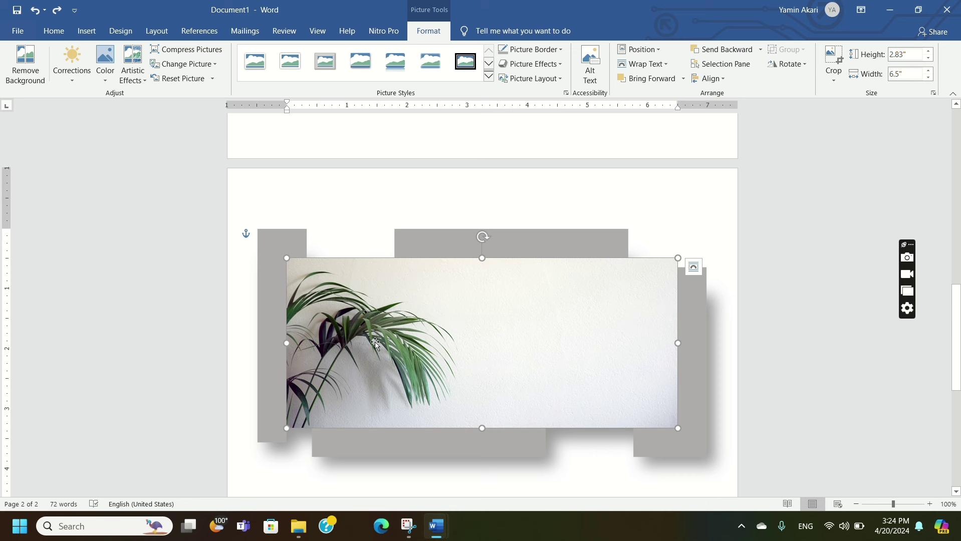
Try Reset Picture & Size, then undo both resets to restore the original frame, shadow and size.
{"action": "left_click", "coordinate": [214, 78]}
{"action": "left_click", "coordinate": [200, 80]}
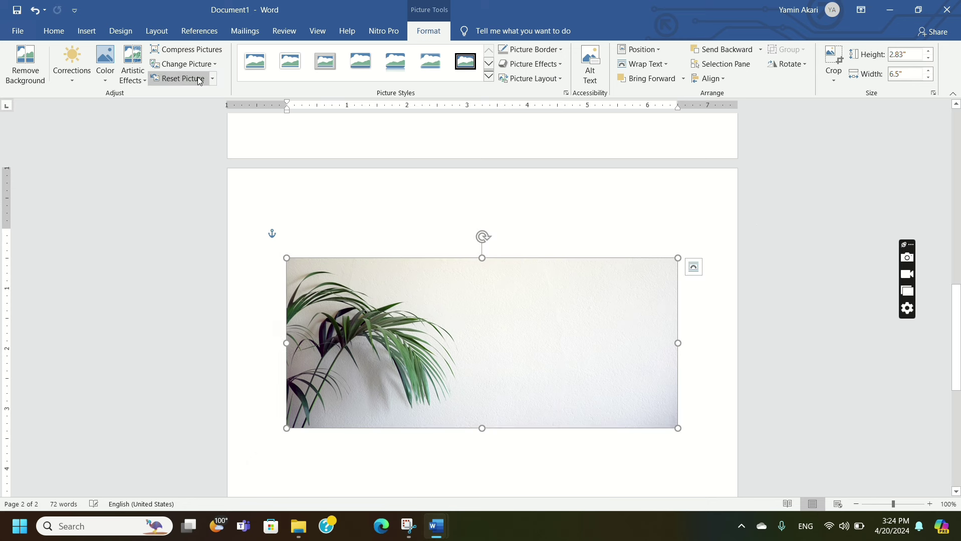
{"action": "left_click", "coordinate": [212, 79]}
{"action": "left_click", "coordinate": [226, 110]}
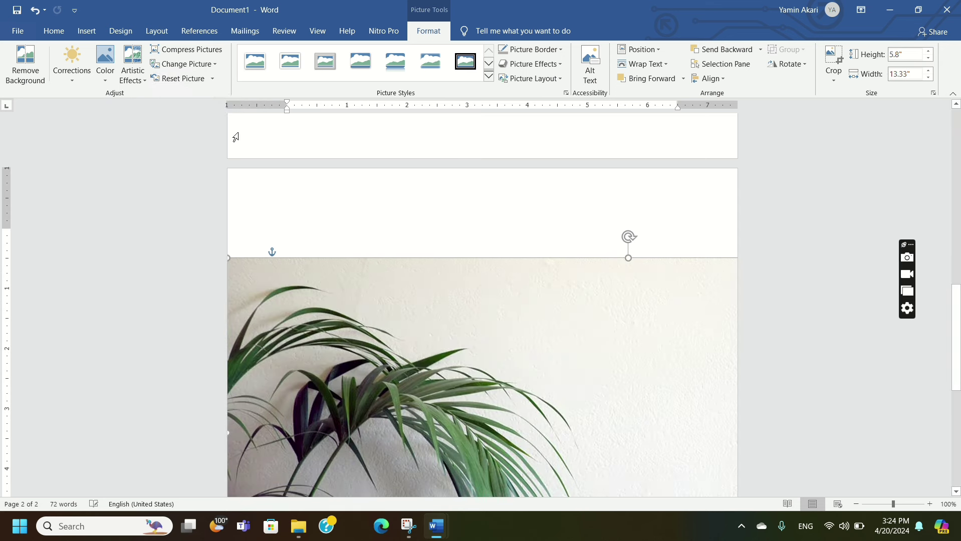
{"action": "left_click", "coordinate": [212, 79]}
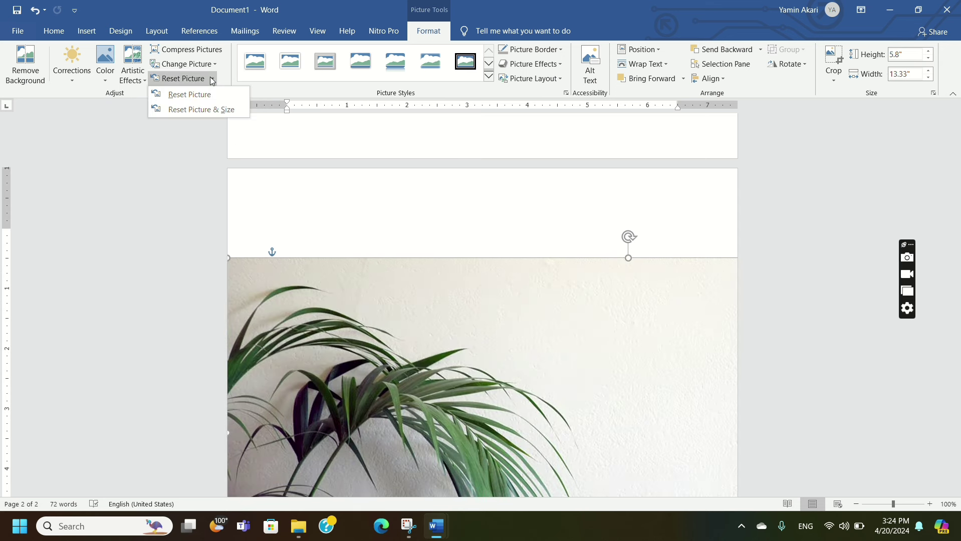
{"action": "left_click", "coordinate": [46, 12]}
{"action": "left_click", "coordinate": [36, 10]}
{"action": "left_click", "coordinate": [36, 10]}
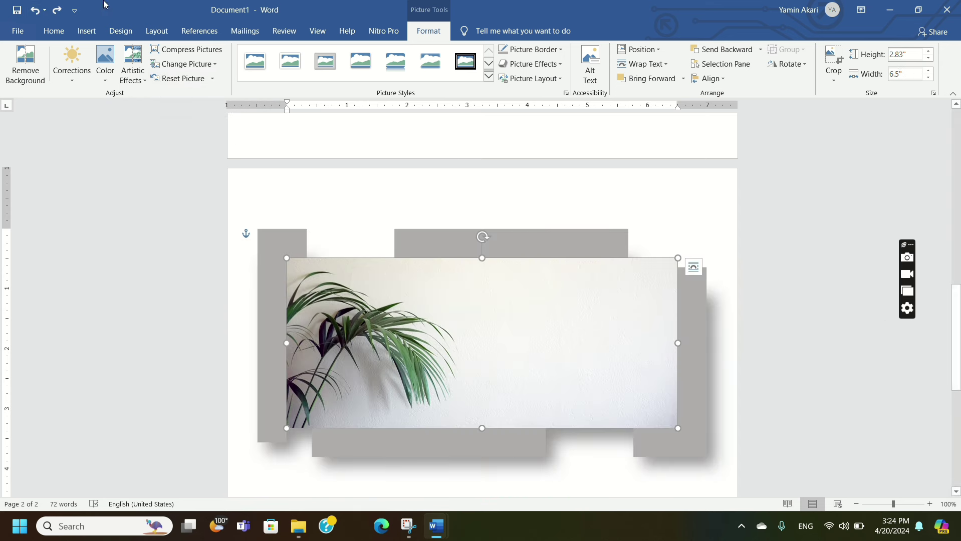
Browse the Artistic Effects gallery for the plant photo, then bring up the Color options.
{"action": "left_click", "coordinate": [133, 67]}
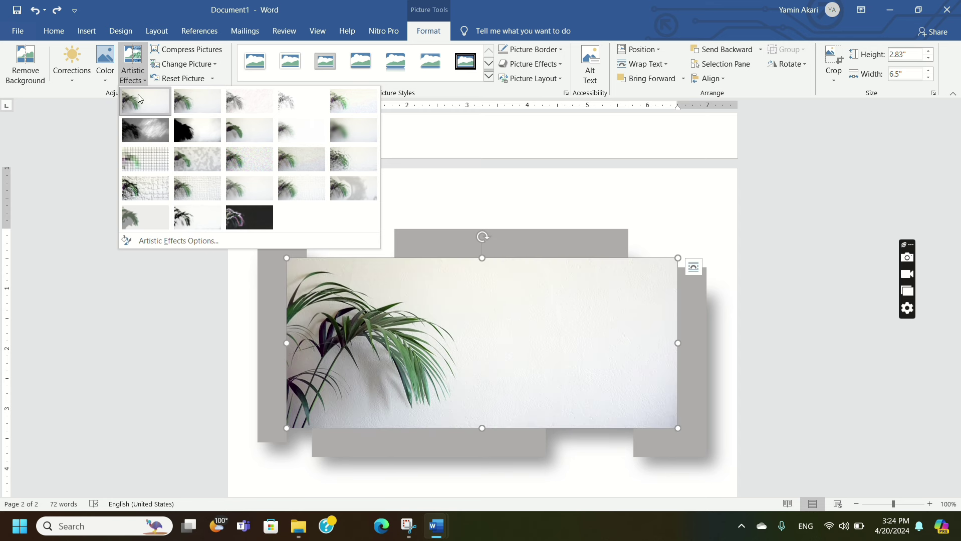
{"action": "left_click", "coordinate": [136, 54]}
{"action": "left_click", "coordinate": [111, 81]}
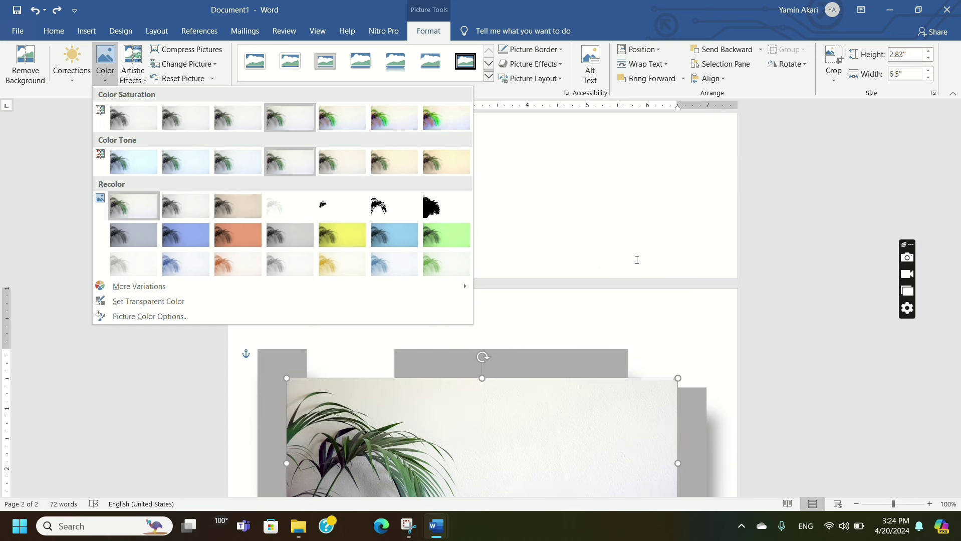
{"action": "scroll", "coordinate": [270, 241], "scroll_direction": "down", "scroll_amount": 3}
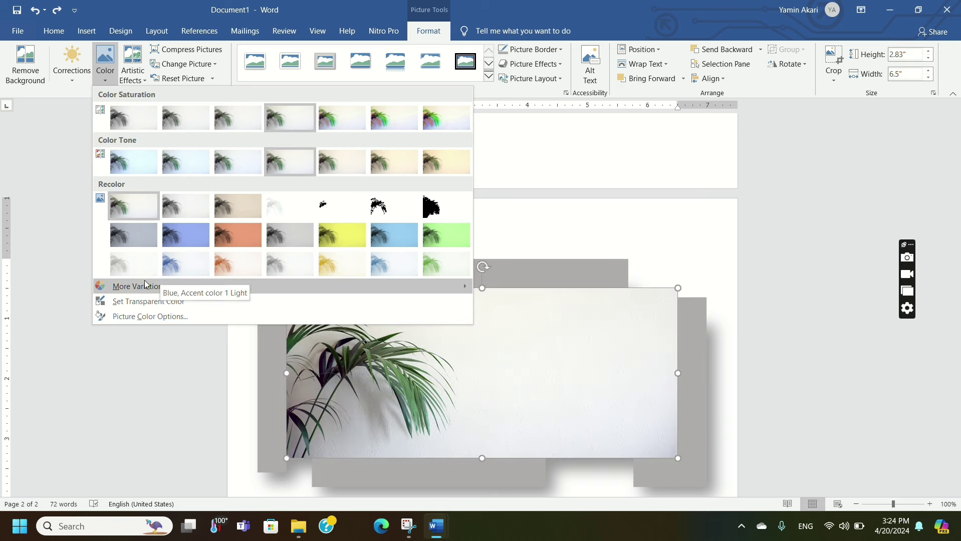
{"action": "mouse_move", "coordinate": [139, 286]}
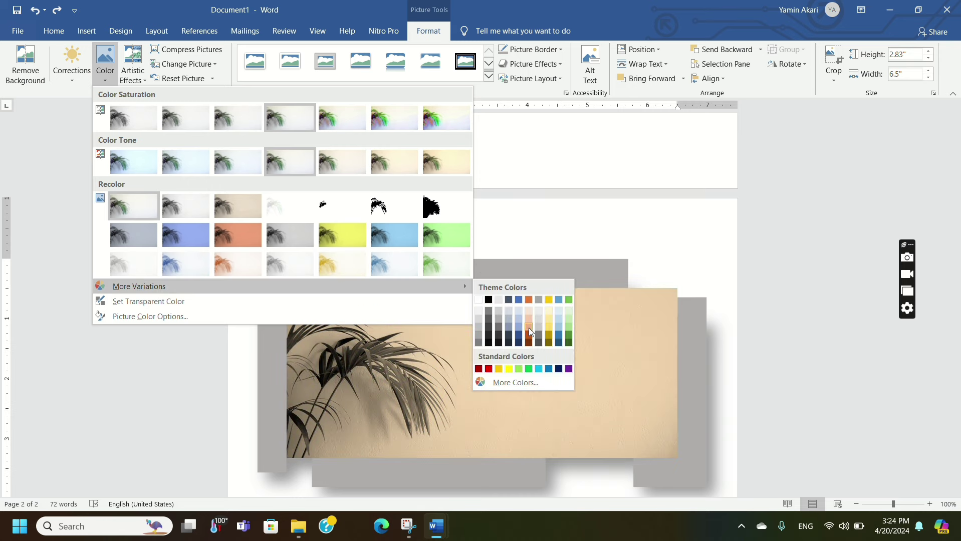
{"action": "left_click", "coordinate": [517, 382]}
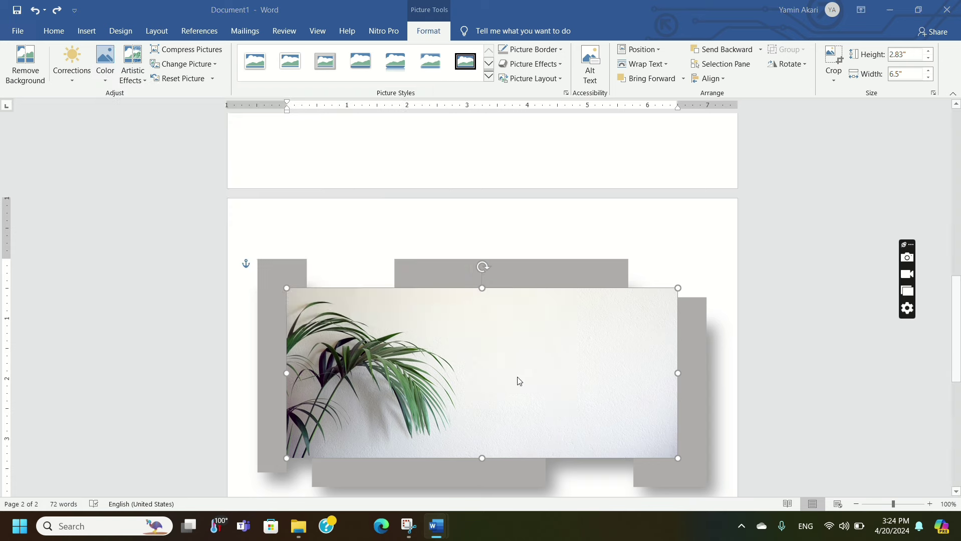
{"action": "left_click", "coordinate": [821, 226]}
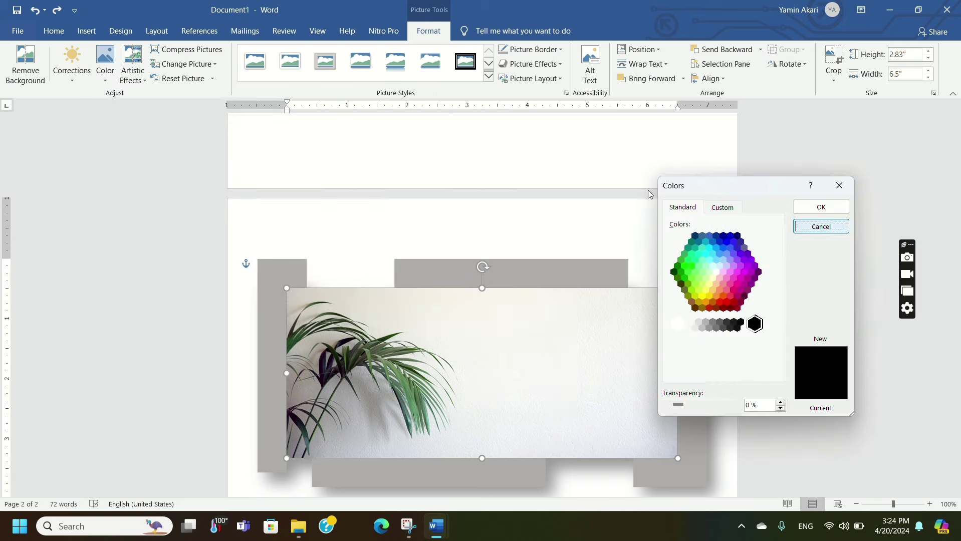
{"action": "left_click", "coordinate": [113, 77]}
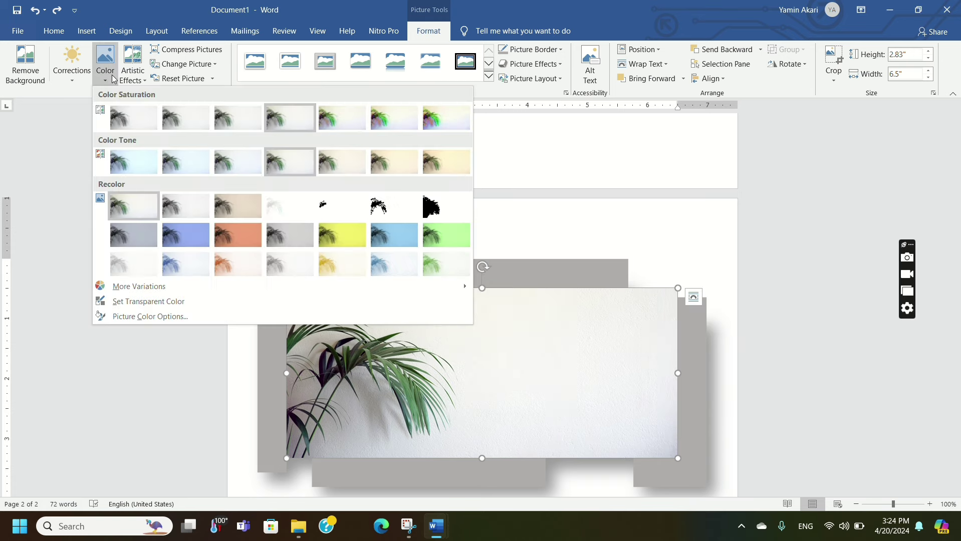
{"action": "left_click", "coordinate": [143, 303]}
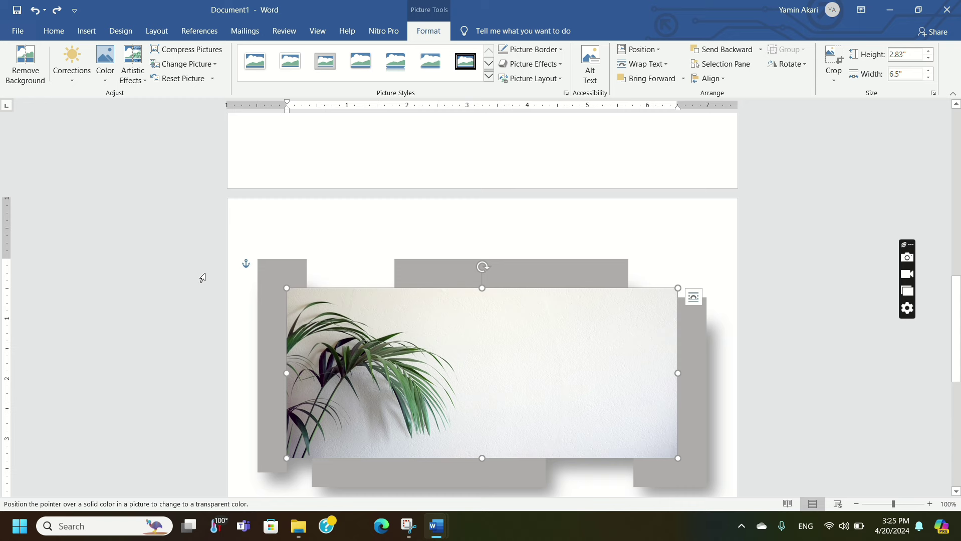
{"action": "left_click", "coordinate": [105, 62]}
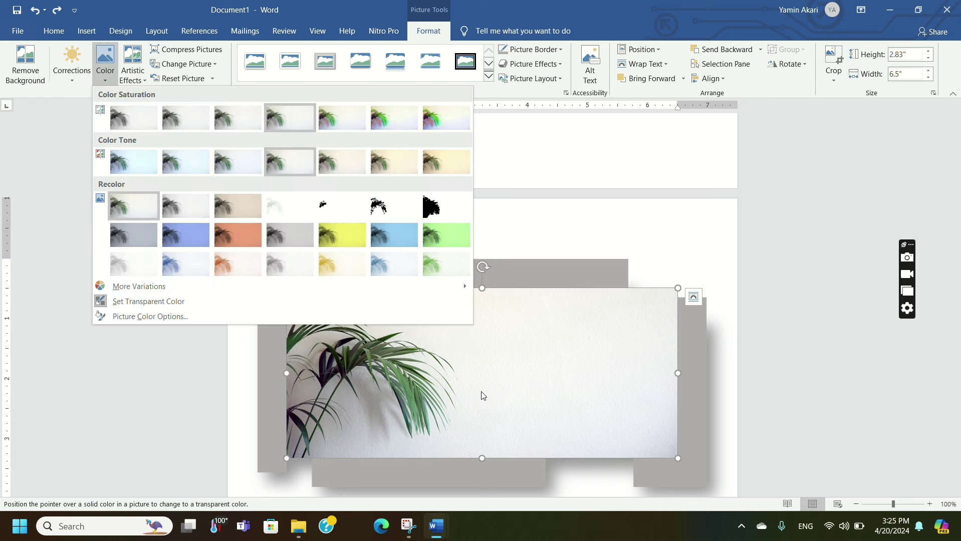
{"action": "left_click", "coordinate": [136, 304]}
{"action": "left_click", "coordinate": [105, 63]}
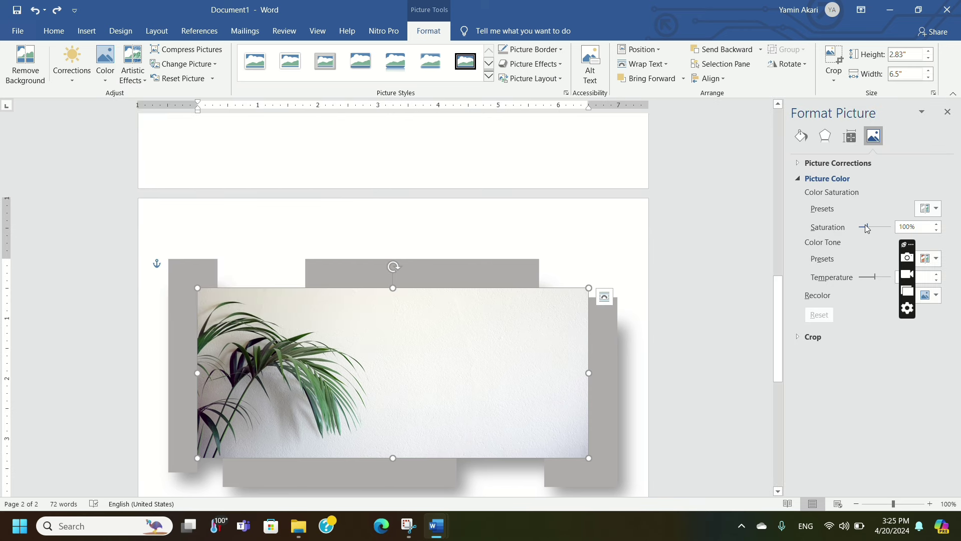
Raise the photo's saturation to 234%, warm its temperature and recolour it orange.
{"action": "left_click_drag", "start_coordinate": [873, 225], "coordinate": [878, 226]}
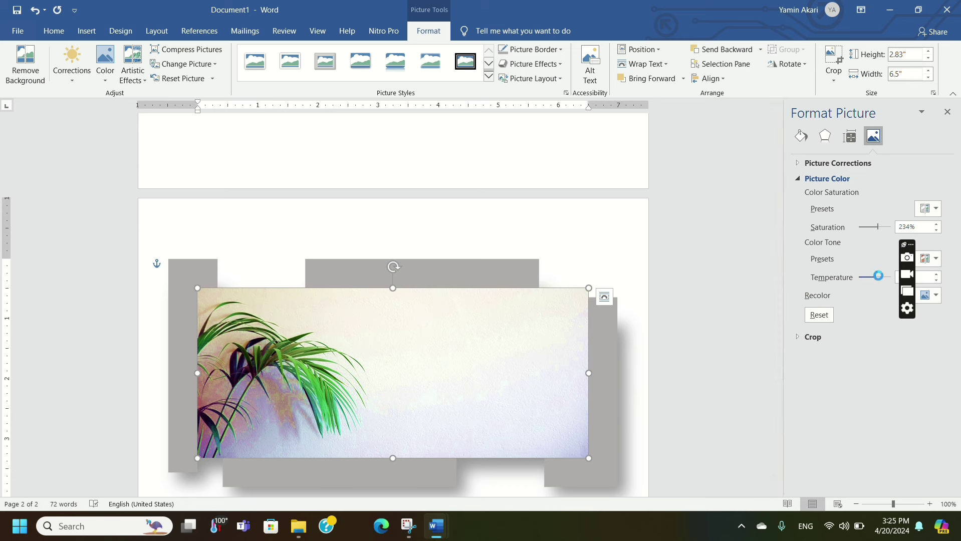
{"action": "left_click_drag", "start_coordinate": [881, 275], "coordinate": [885, 302]}
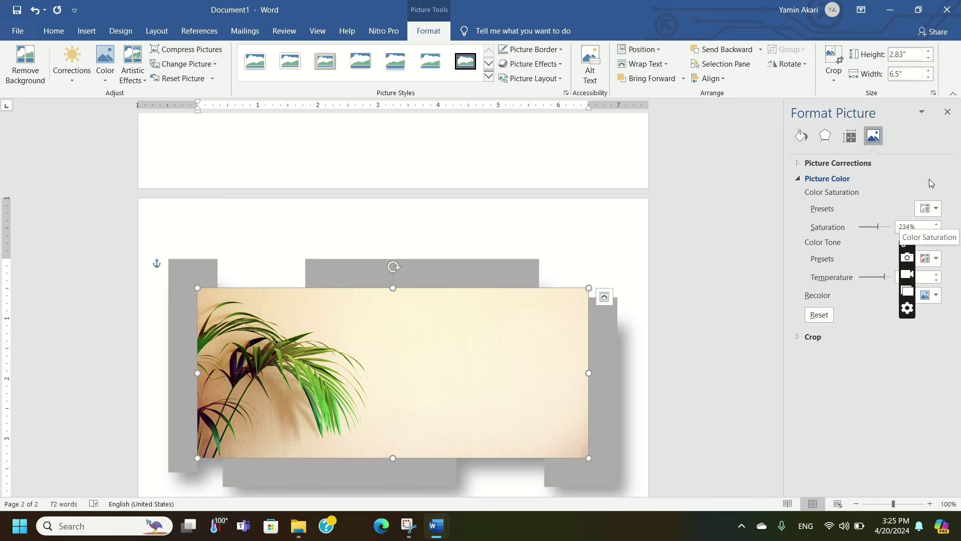
{"action": "left_click", "coordinate": [936, 297]}
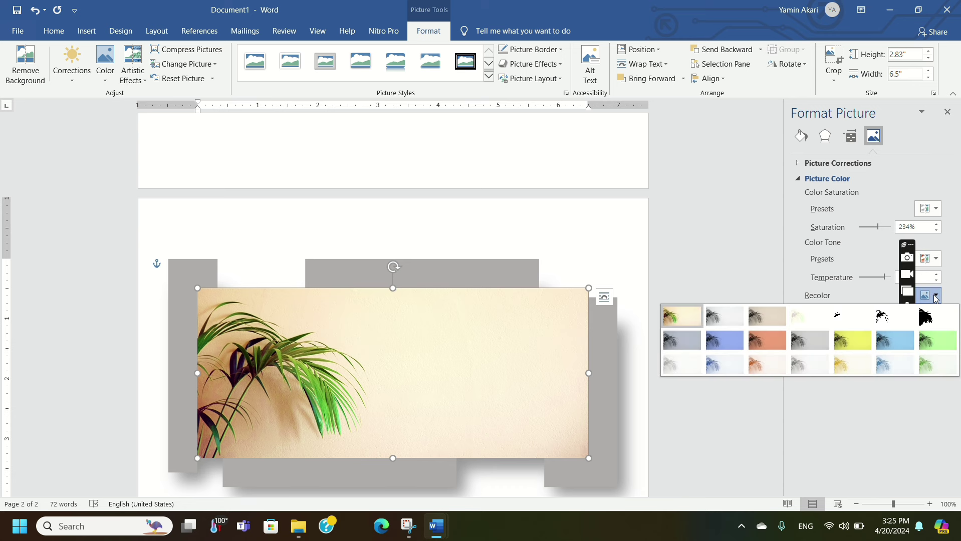
{"action": "left_click", "coordinate": [775, 343]}
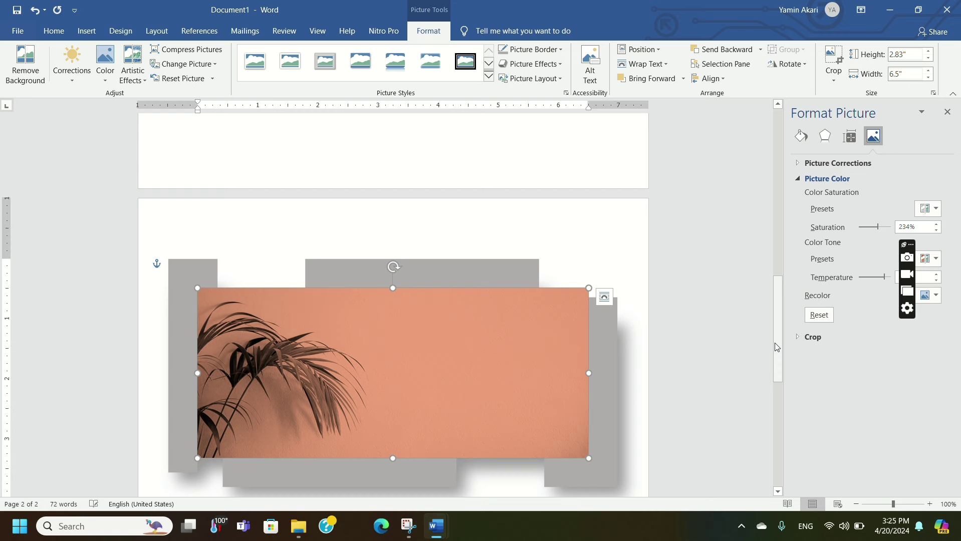
Undo the recolour and saturation changes, returning the photo to 100% saturation.
{"action": "left_click", "coordinate": [33, 10]}
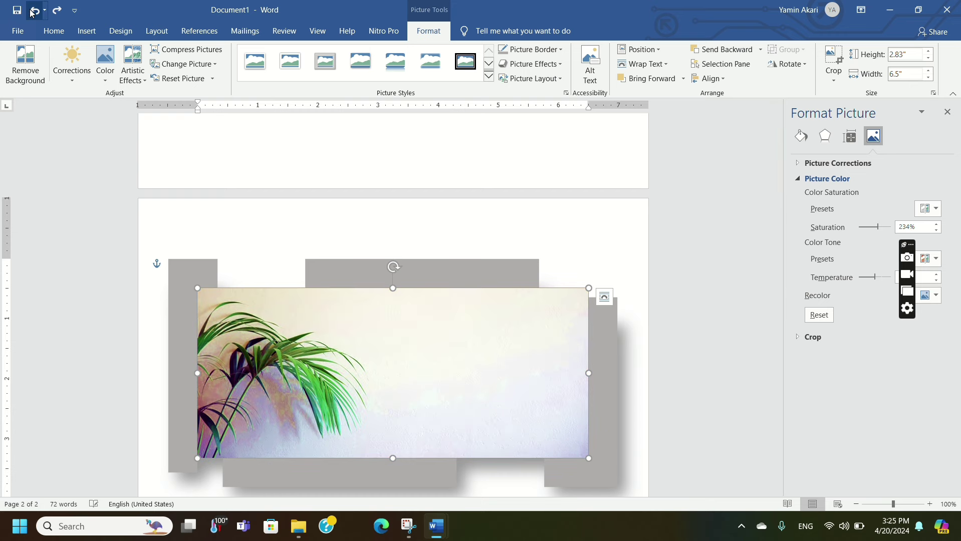
{"action": "left_click", "coordinate": [32, 11]}
{"action": "left_click", "coordinate": [32, 10]}
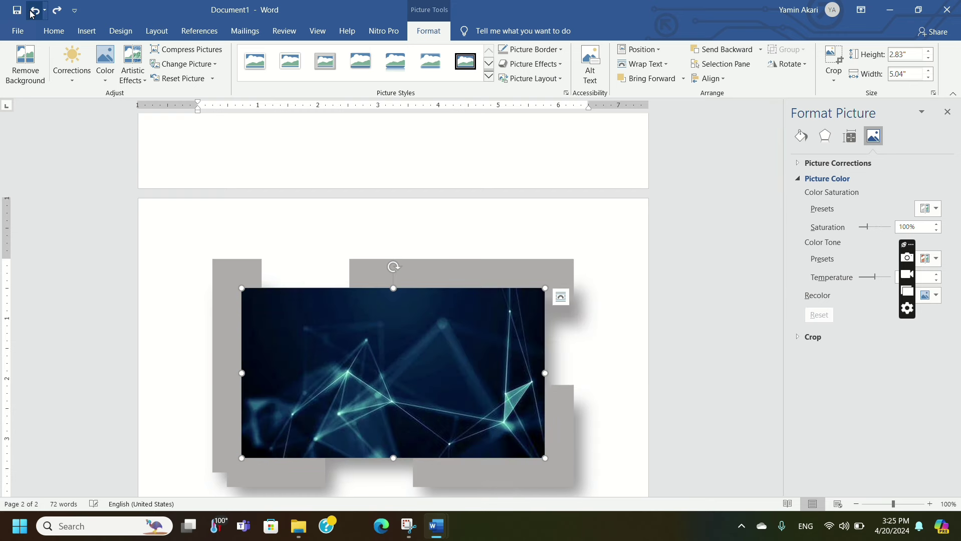
{"action": "left_click", "coordinate": [57, 10]}
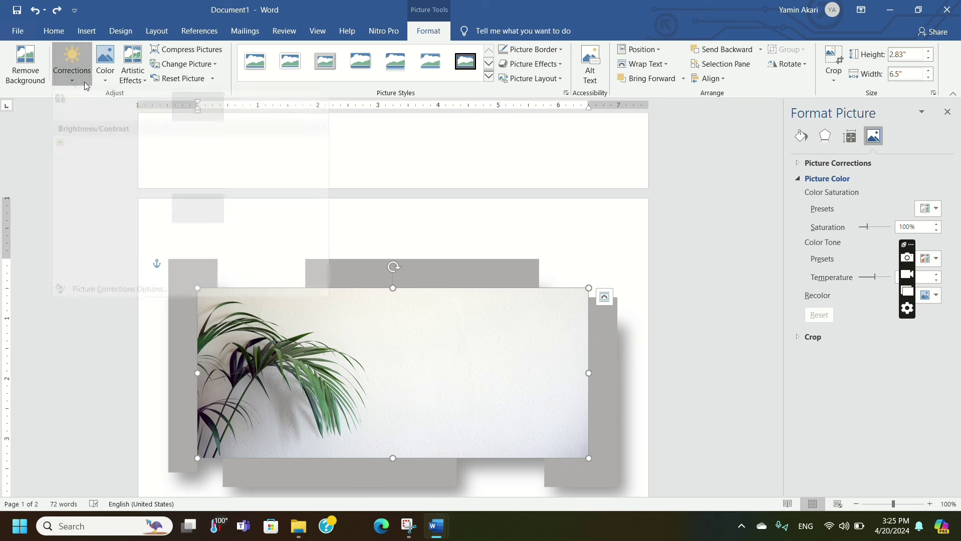
Apply the Brightness: +20% Contrast: +20% correction to the plant photo.
{"action": "left_click", "coordinate": [72, 67]}
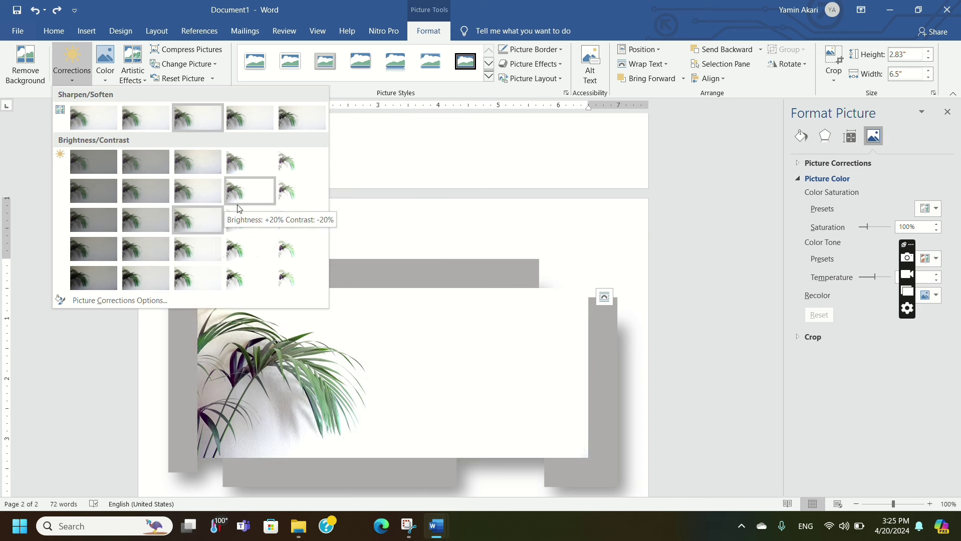
{"action": "left_click", "coordinate": [244, 254]}
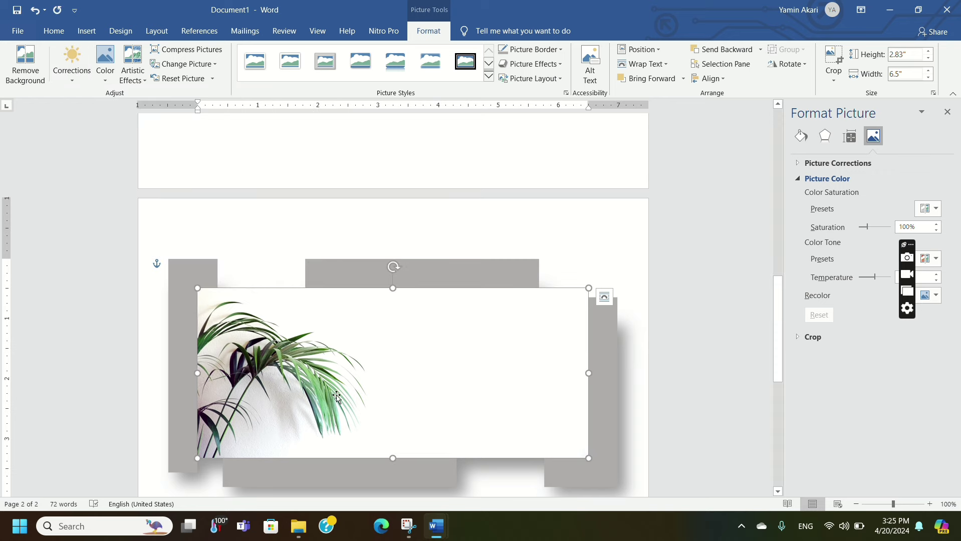
{"action": "left_click", "coordinate": [235, 196]}
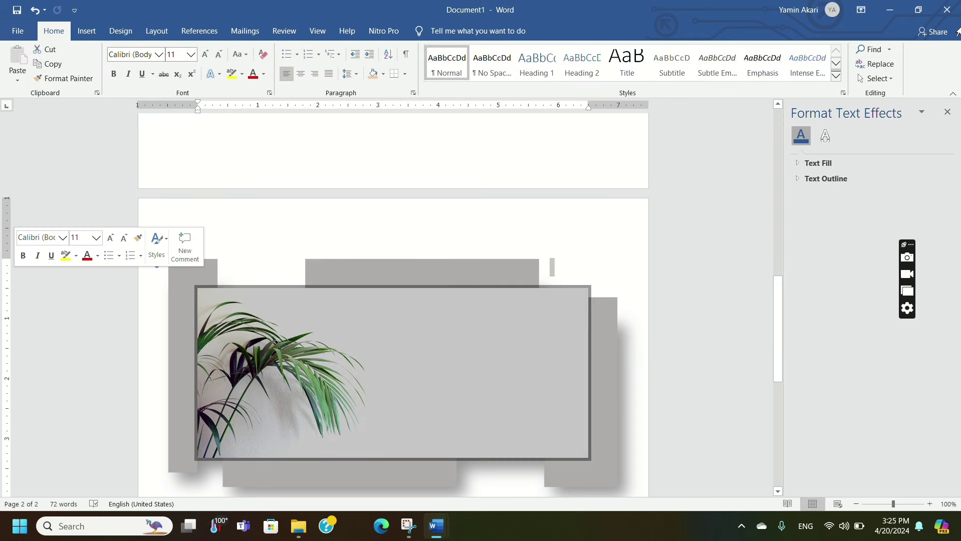
Close the Format Text Effects pane and deselect the plant photo.
{"action": "left_click", "coordinate": [948, 112]}
{"action": "left_click", "coordinate": [437, 389]}
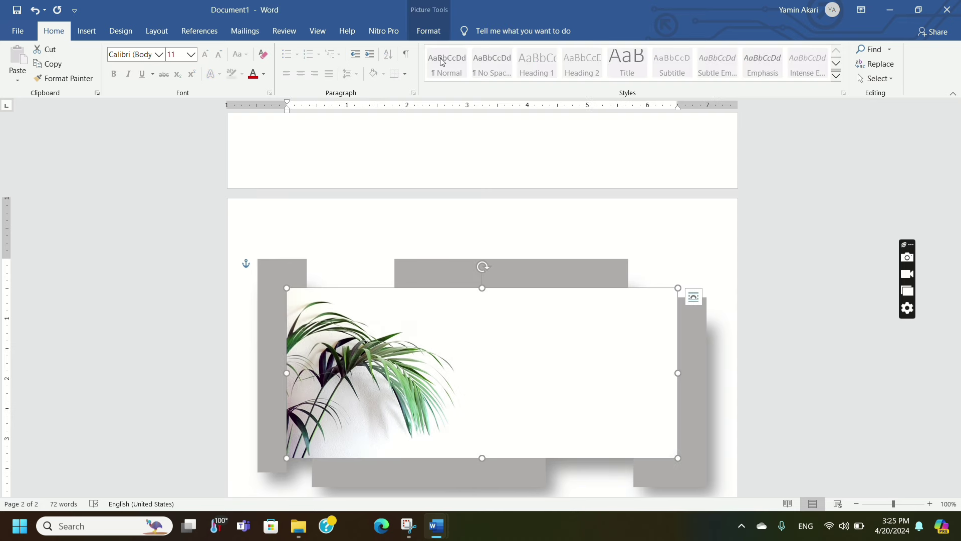
{"action": "key", "text": "super+shift+s"}
{"action": "key", "text": "Escape"}
{"action": "left_click", "coordinate": [159, 244]}
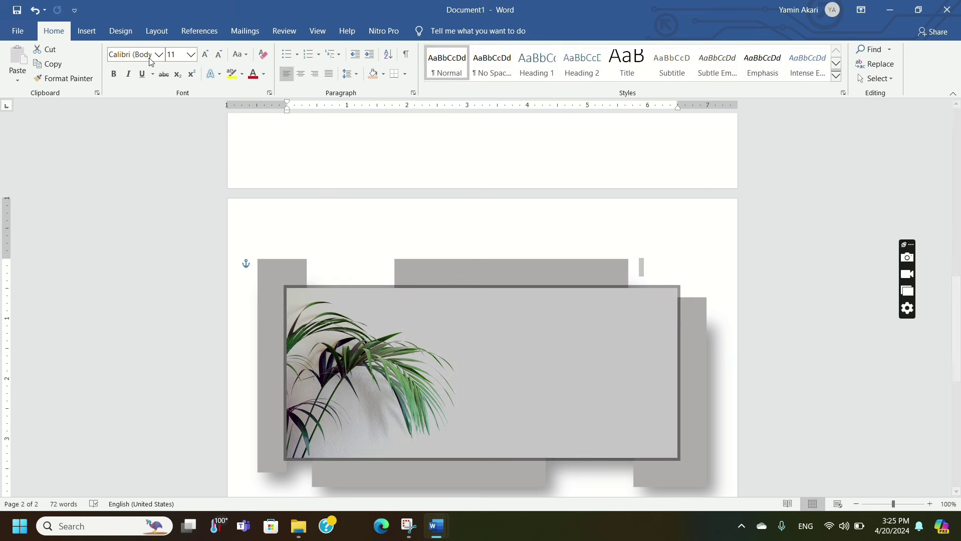
Scroll down and put the insertion point on the empty line below the photo.
{"action": "left_click", "coordinate": [87, 31]}
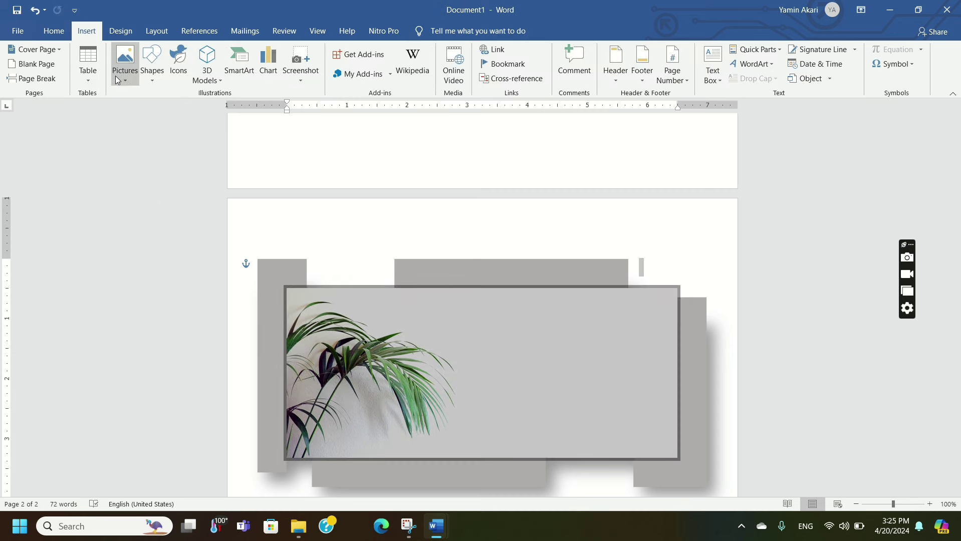
{"action": "left_click", "coordinate": [152, 70]}
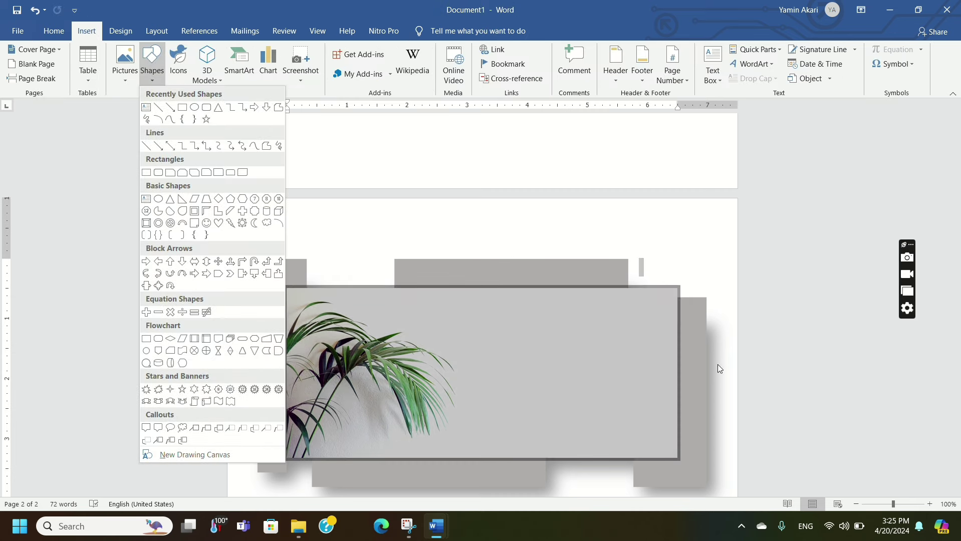
{"action": "left_click", "coordinate": [487, 264]}
{"action": "scroll", "coordinate": [408, 270], "scroll_direction": "down", "scroll_amount": 5}
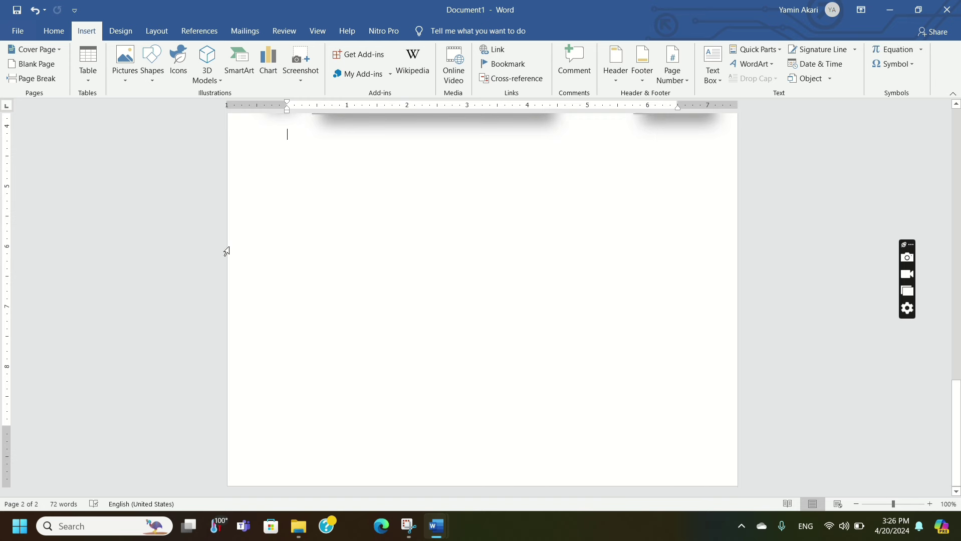
{"action": "left_click", "coordinate": [253, 150]}
{"action": "left_click", "coordinate": [289, 136]}
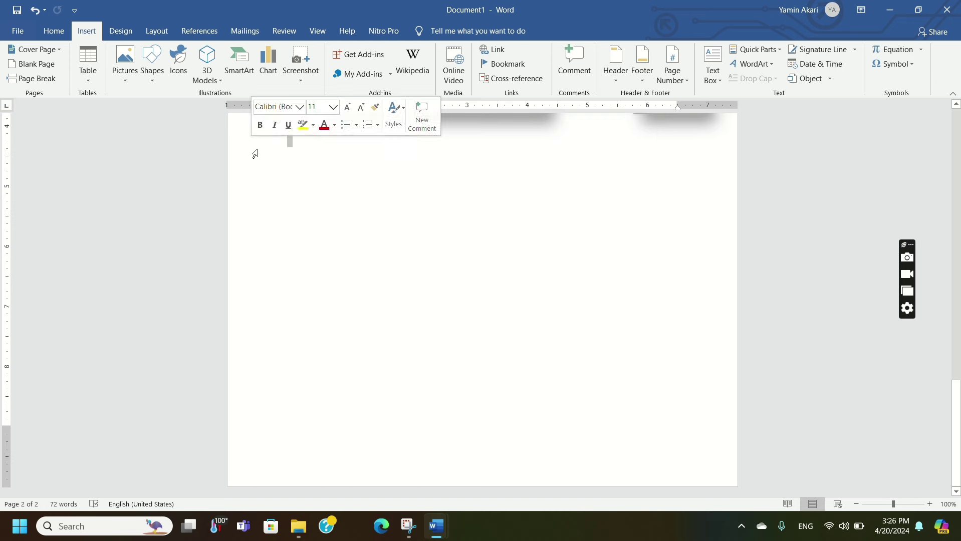
{"action": "left_click", "coordinate": [273, 164]}
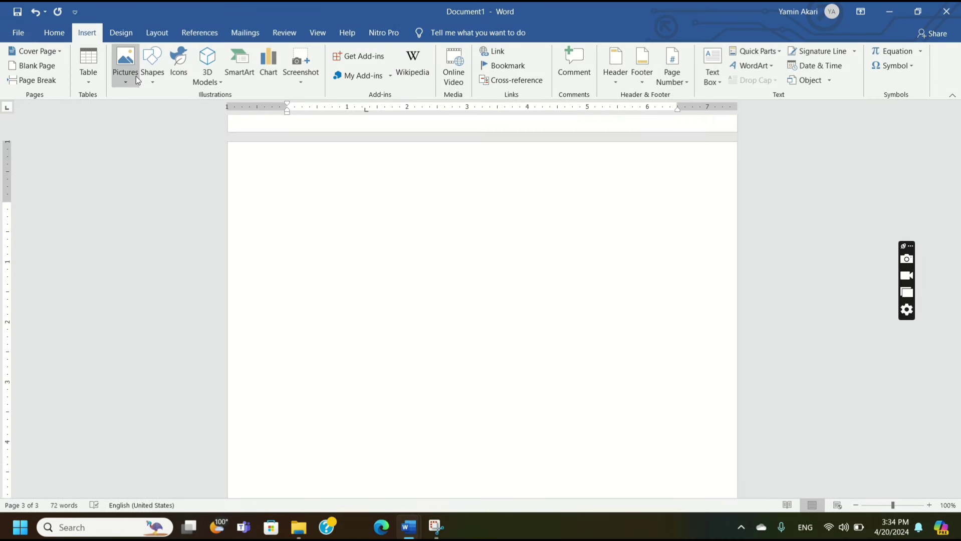
Draw a rectangle near the top of page 3 and fill it light blue-grey.
{"action": "left_click", "coordinate": [131, 76]}
{"action": "left_click", "coordinate": [153, 76]}
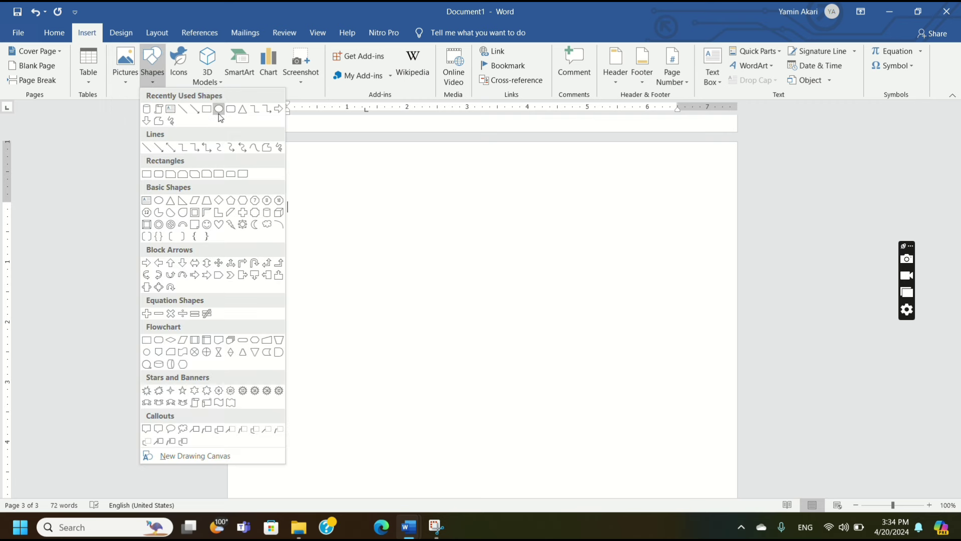
{"action": "left_click", "coordinate": [146, 175]}
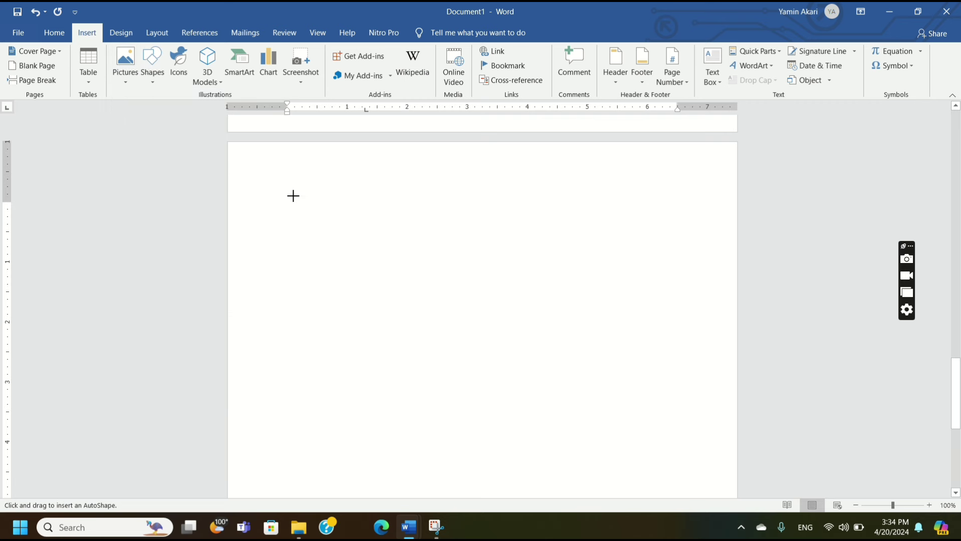
{"action": "left_click_drag", "start_coordinate": [293, 196], "coordinate": [452, 275]}
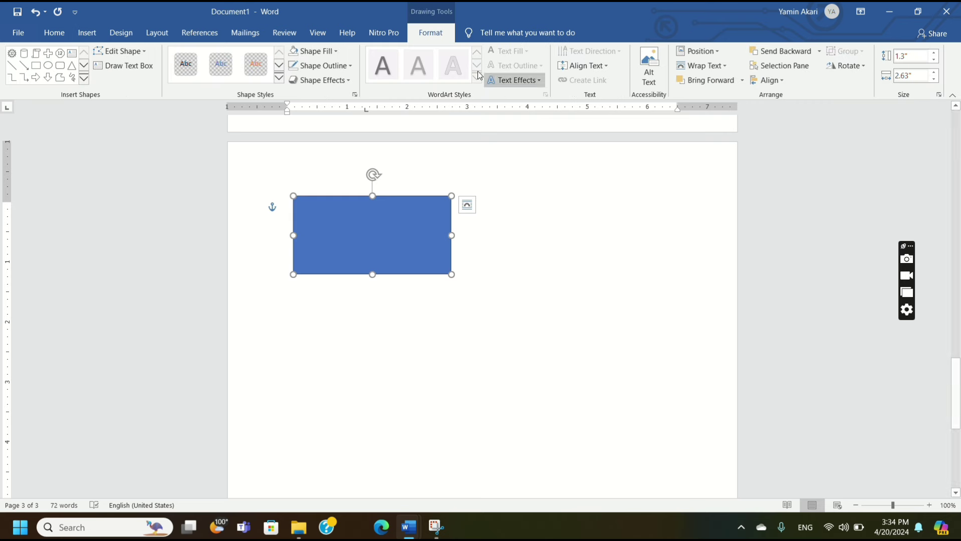
{"action": "left_click", "coordinate": [319, 52]}
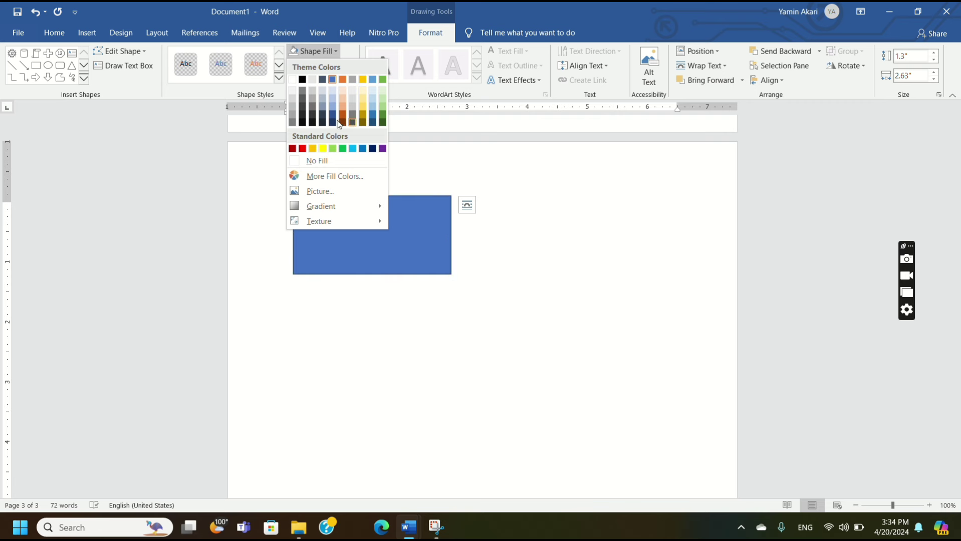
{"action": "left_click", "coordinate": [323, 100]}
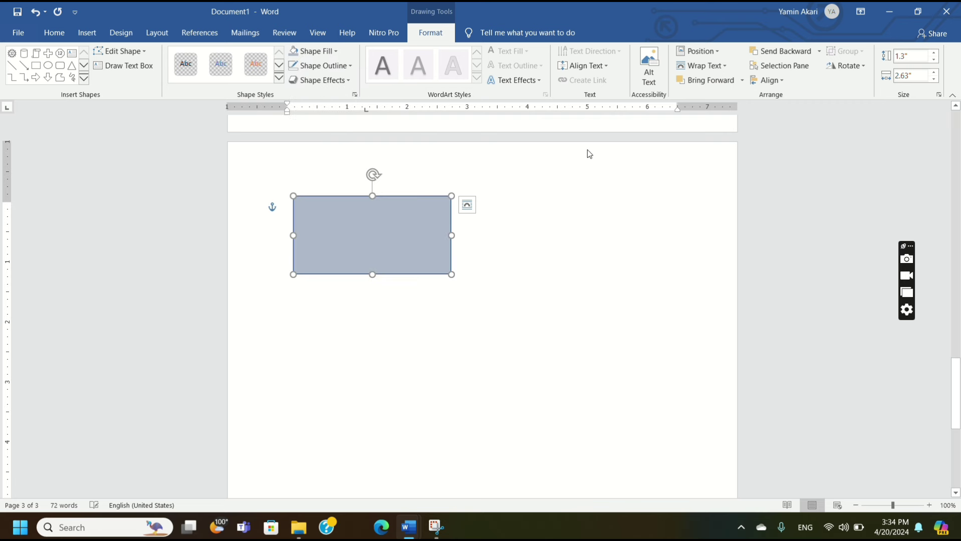
{"action": "left_click", "coordinate": [543, 269]}
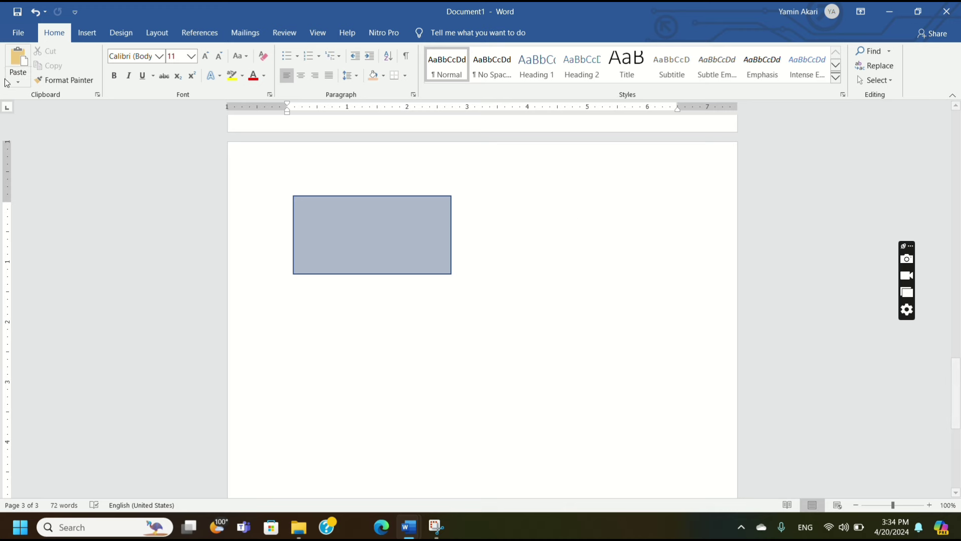
Draw a heart right of the grey rectangle and a blue plus below it.
{"action": "left_click", "coordinate": [87, 32]}
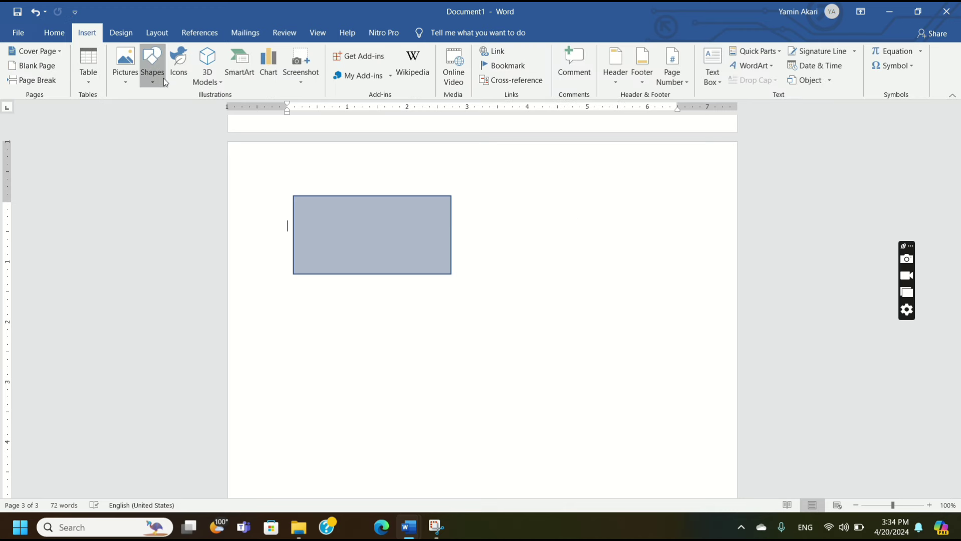
{"action": "left_click", "coordinate": [152, 67]}
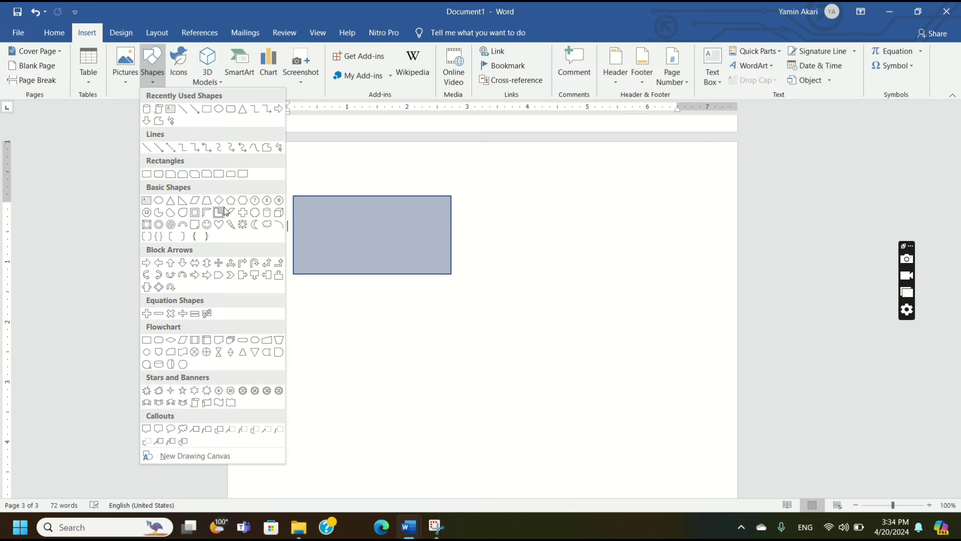
{"action": "left_click", "coordinate": [217, 224]}
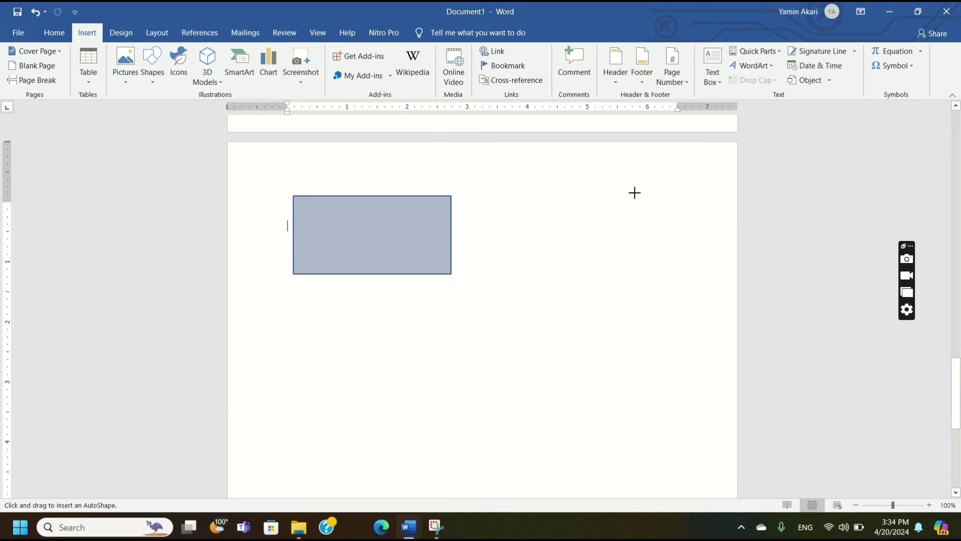
{"action": "left_click_drag", "start_coordinate": [561, 222], "coordinate": [653, 291]}
{"action": "left_click", "coordinate": [273, 223]}
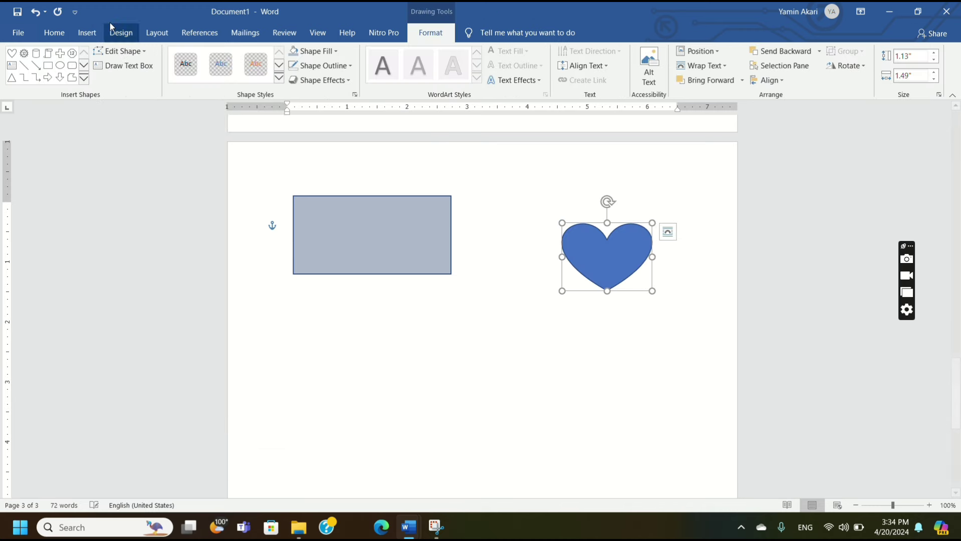
{"action": "left_click", "coordinate": [121, 32]}
{"action": "left_click", "coordinate": [87, 32]}
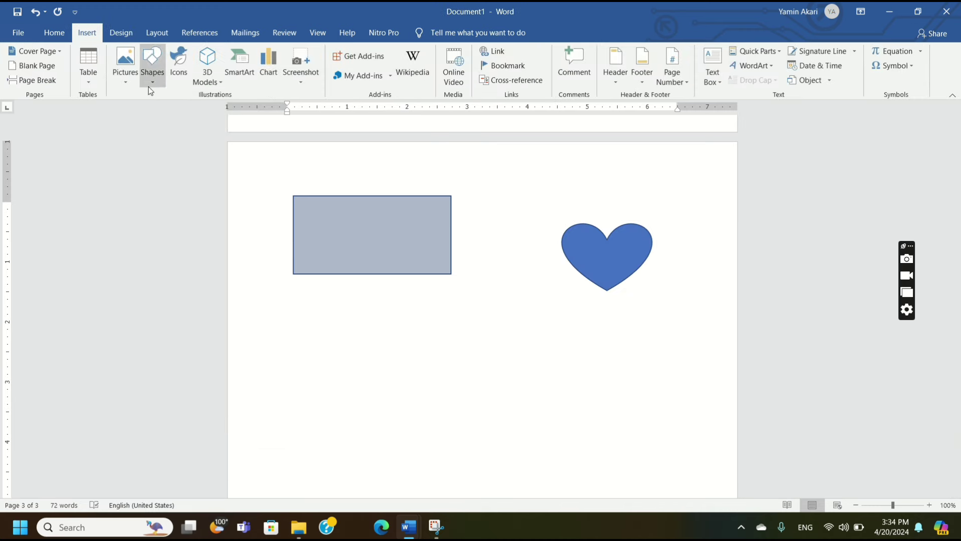
{"action": "left_click", "coordinate": [147, 83]}
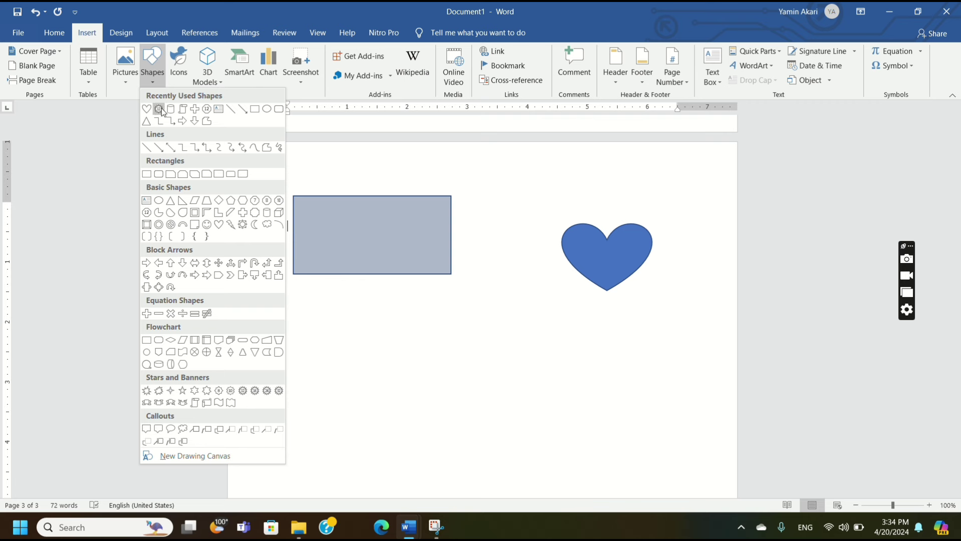
{"action": "left_click", "coordinate": [195, 109]}
{"action": "mouse_move", "coordinate": [297, 344]}
{"action": "left_mouse_down"}
{"action": "mouse_move", "coordinate": [375, 388]}
{"action": "mouse_move", "coordinate": [380, 427]}
{"action": "mouse_move", "coordinate": [394, 423]}
{"action": "left_mouse_up"}
{"action": "key", "text": "Escape"}
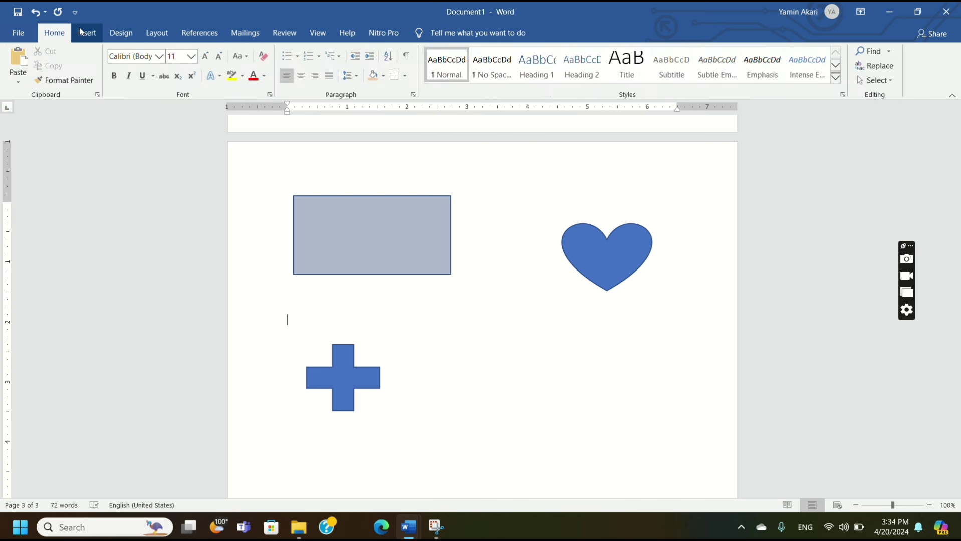
Add an octagon right of the plus and a widened 24-point star at the page's right.
{"action": "left_click", "coordinate": [89, 34]}
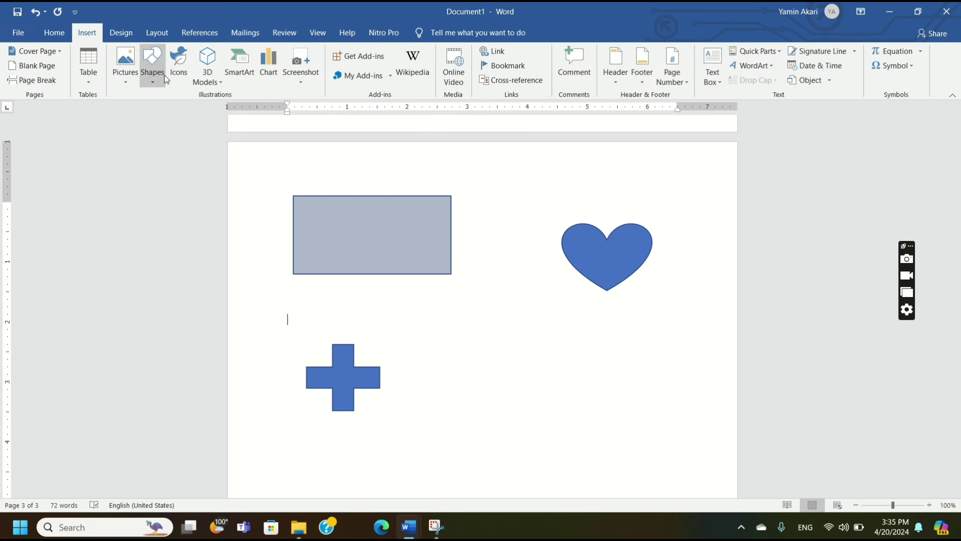
{"action": "left_click", "coordinate": [152, 68]}
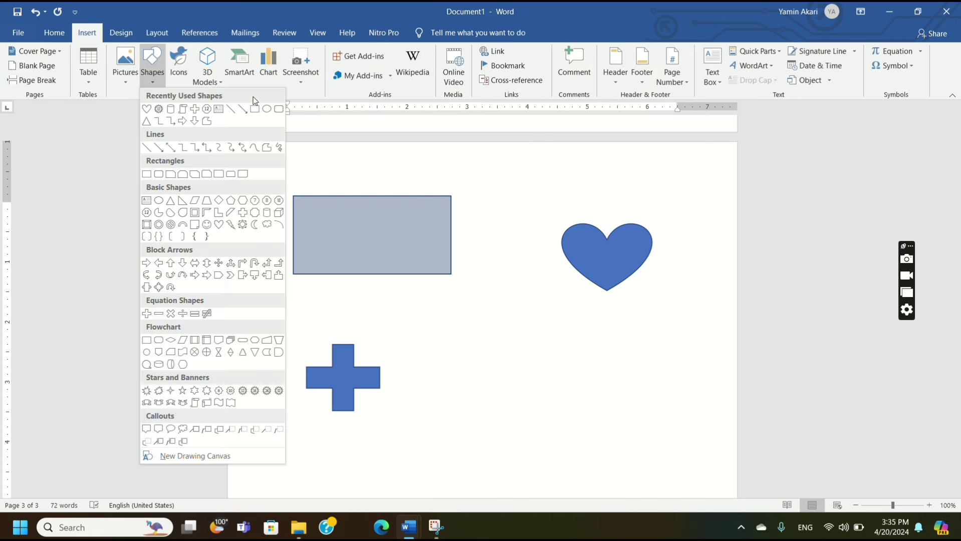
{"action": "left_click", "coordinate": [206, 109]}
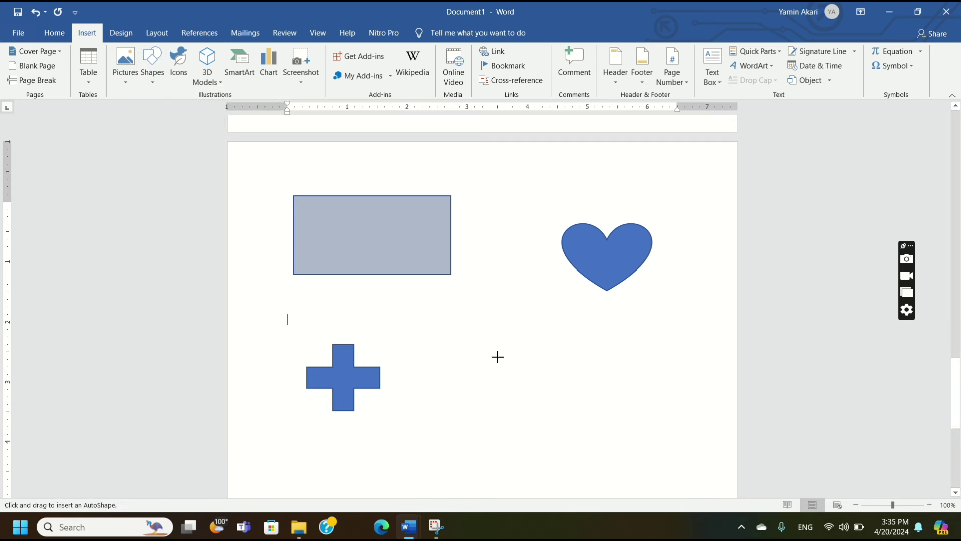
{"action": "left_click_drag", "start_coordinate": [493, 350], "coordinate": [571, 424]}
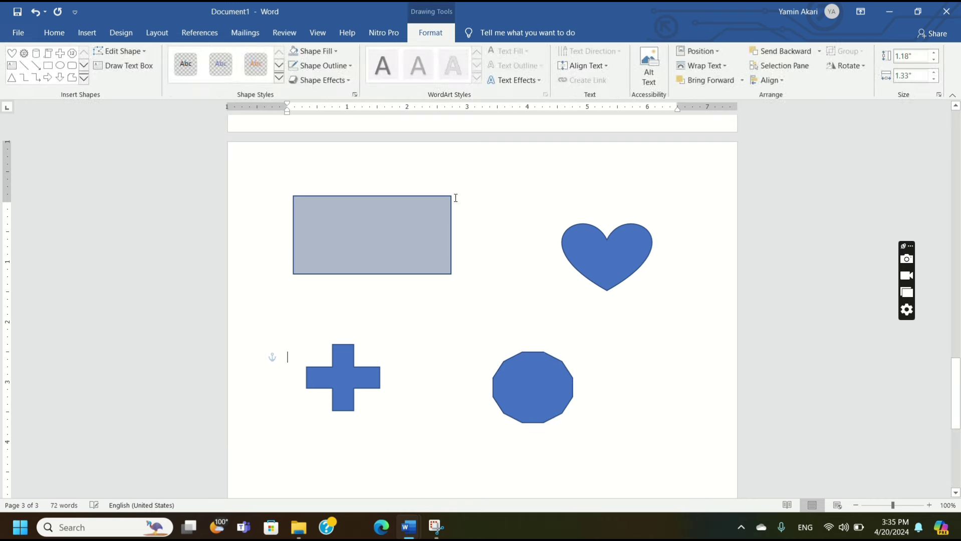
{"action": "left_click", "coordinate": [271, 358]}
{"action": "scroll", "coordinate": [351, 301], "scroll_direction": "down", "scroll_amount": 4}
{"action": "left_click", "coordinate": [86, 33]}
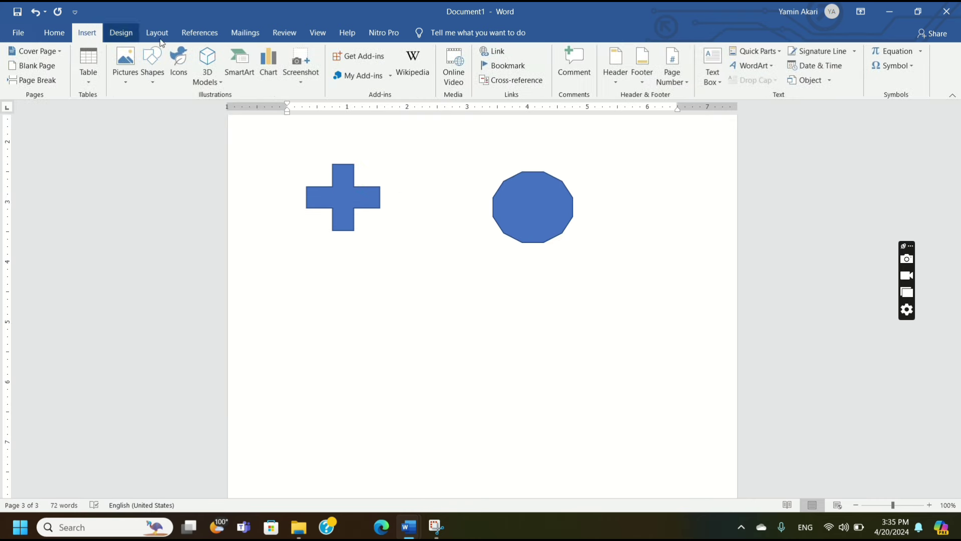
{"action": "left_click", "coordinate": [151, 80]}
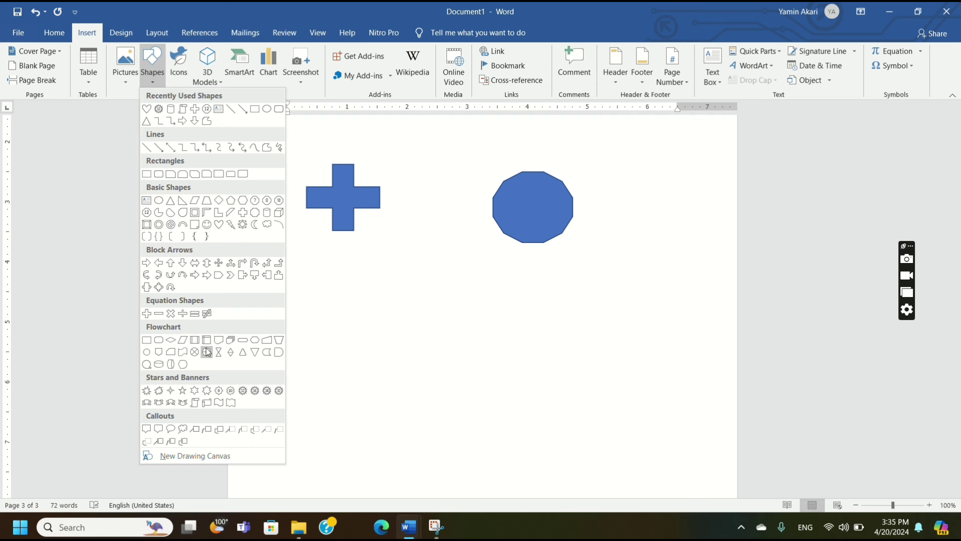
{"action": "left_click", "coordinate": [255, 391]}
{"action": "mouse_move", "coordinate": [655, 195]}
{"action": "left_mouse_down"}
{"action": "mouse_move", "coordinate": [735, 324]}
{"action": "mouse_move", "coordinate": [720, 325]}
{"action": "left_mouse_up"}
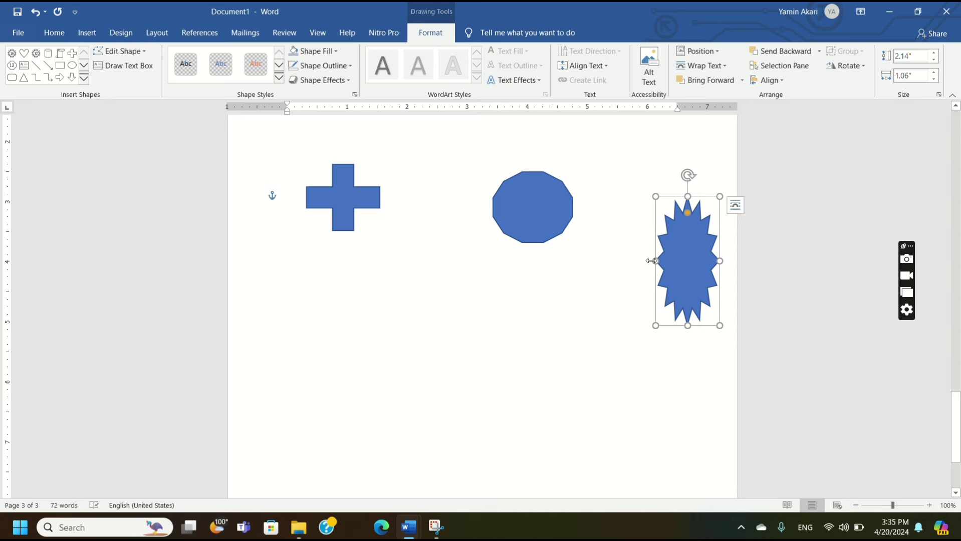
{"action": "left_click_drag", "start_coordinate": [652, 260], "coordinate": [604, 261]}
{"action": "left_click", "coordinate": [551, 316]}
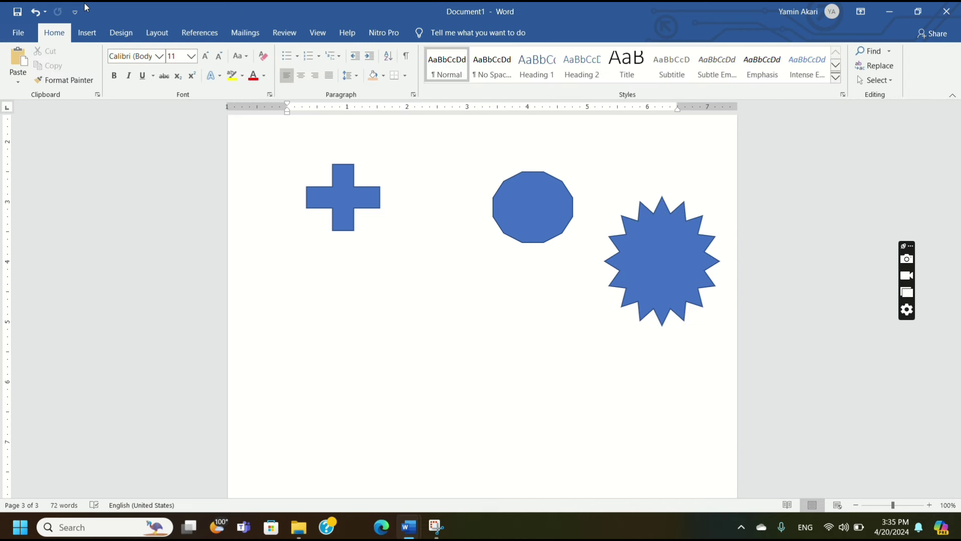
Add a right arrow below the plus and a widened cloud between the arrow and star.
{"action": "left_click", "coordinate": [87, 32]}
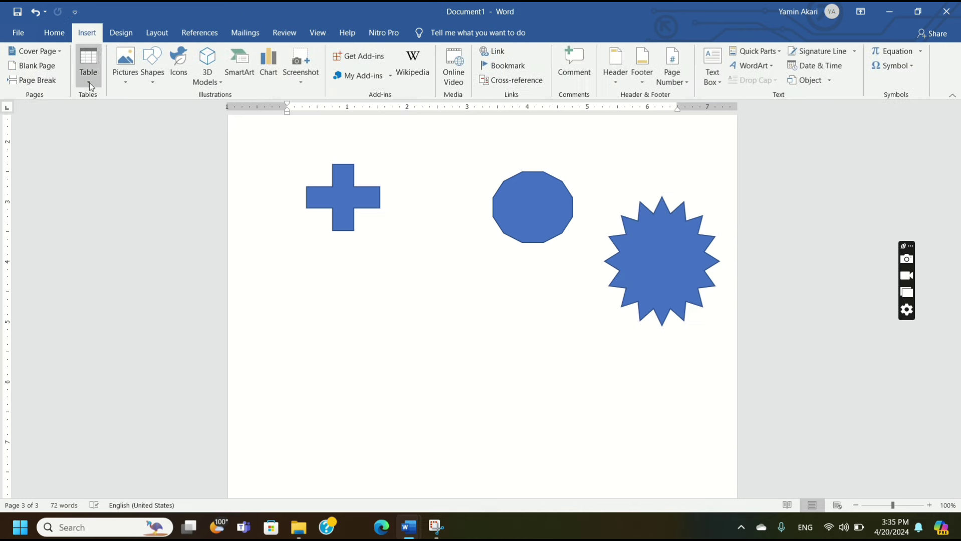
{"action": "left_click", "coordinate": [153, 65]}
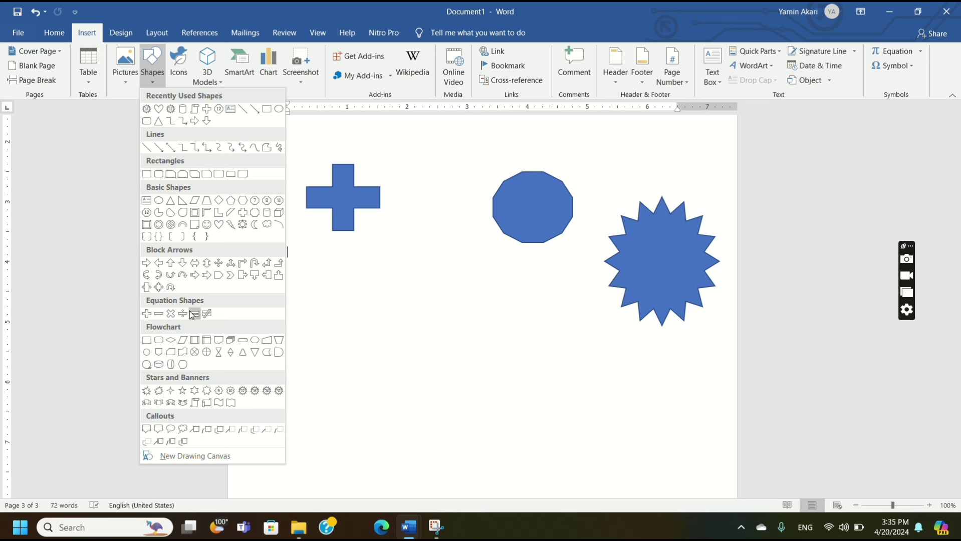
{"action": "left_click", "coordinate": [149, 268]}
{"action": "left_click_drag", "start_coordinate": [313, 307], "coordinate": [429, 363]}
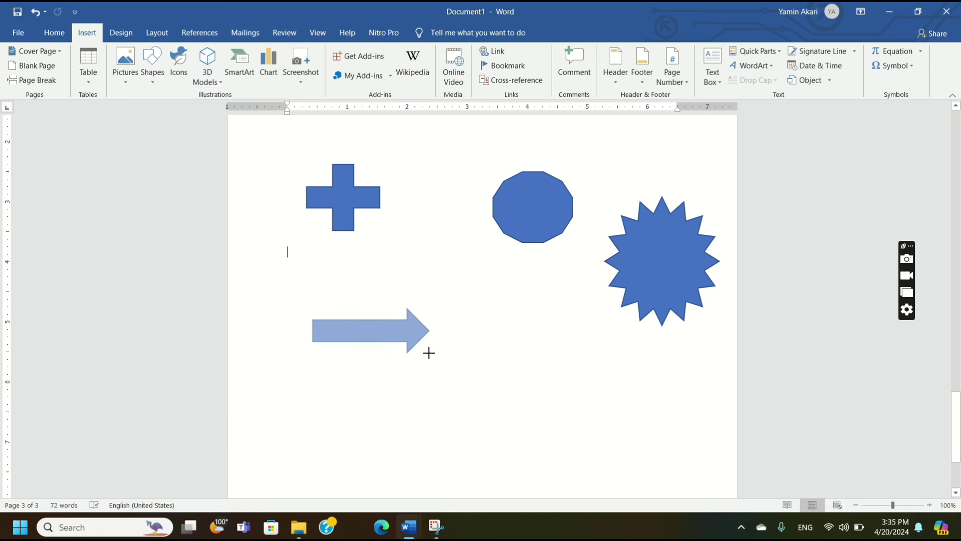
{"action": "left_click", "coordinate": [459, 341]}
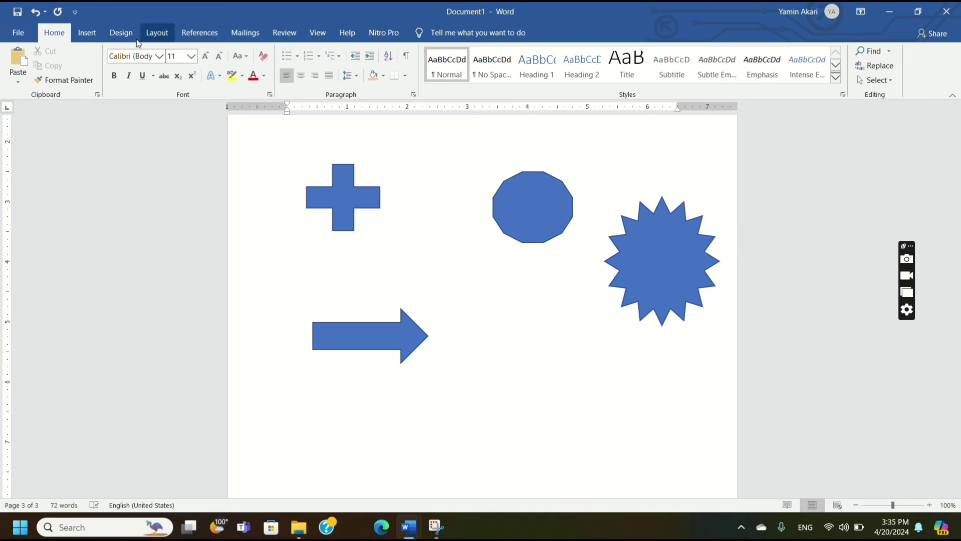
{"action": "left_click", "coordinate": [87, 32]}
{"action": "left_click", "coordinate": [152, 75]}
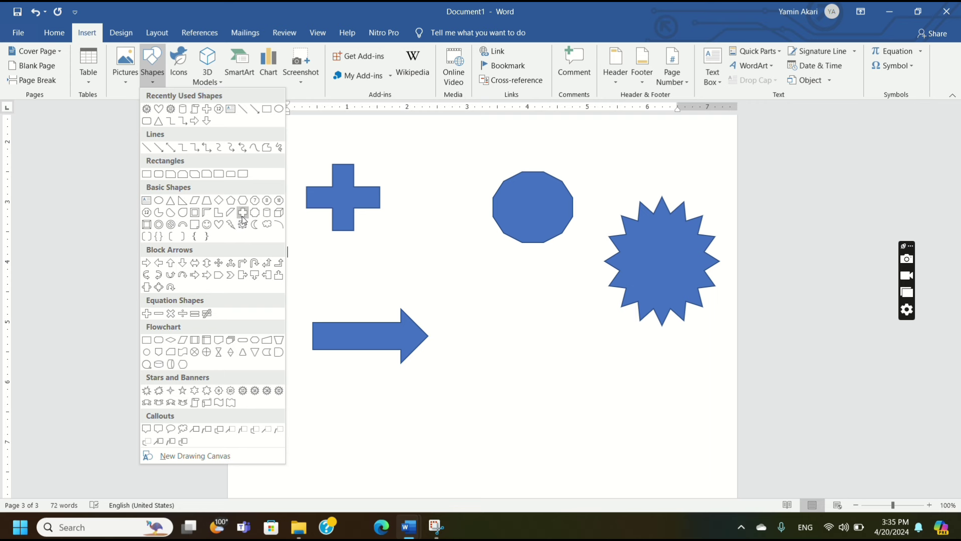
{"action": "left_click", "coordinate": [269, 227]}
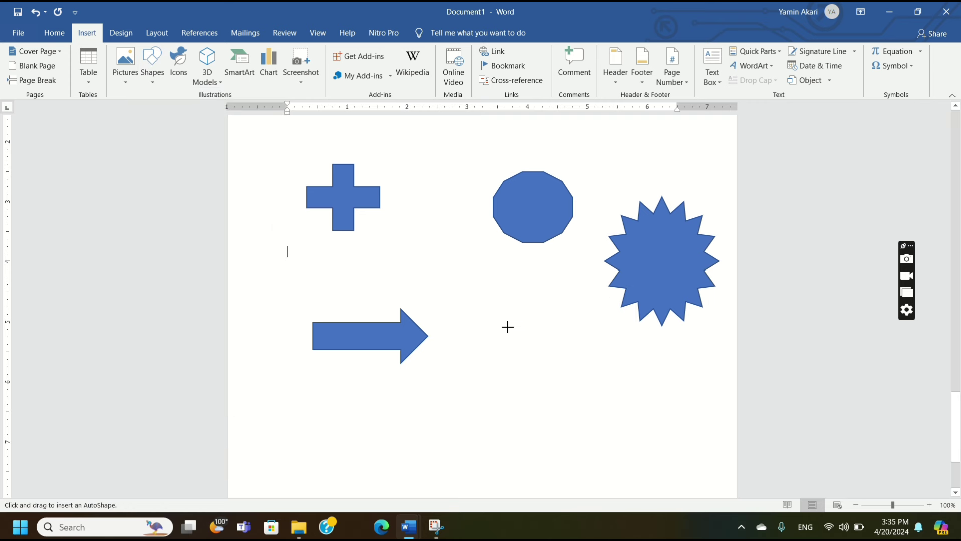
{"action": "left_click_drag", "start_coordinate": [498, 303], "coordinate": [594, 416]}
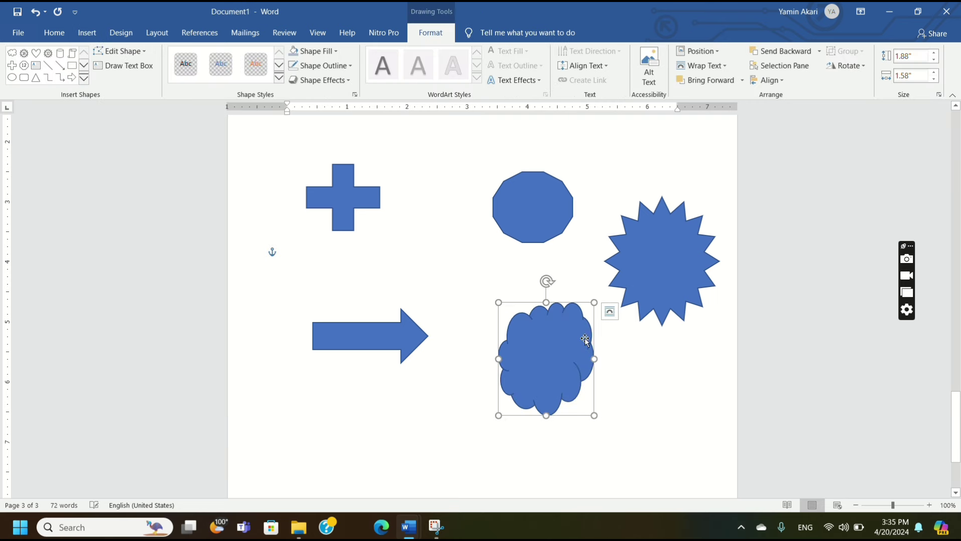
{"action": "left_click_drag", "start_coordinate": [496, 359], "coordinate": [448, 359]}
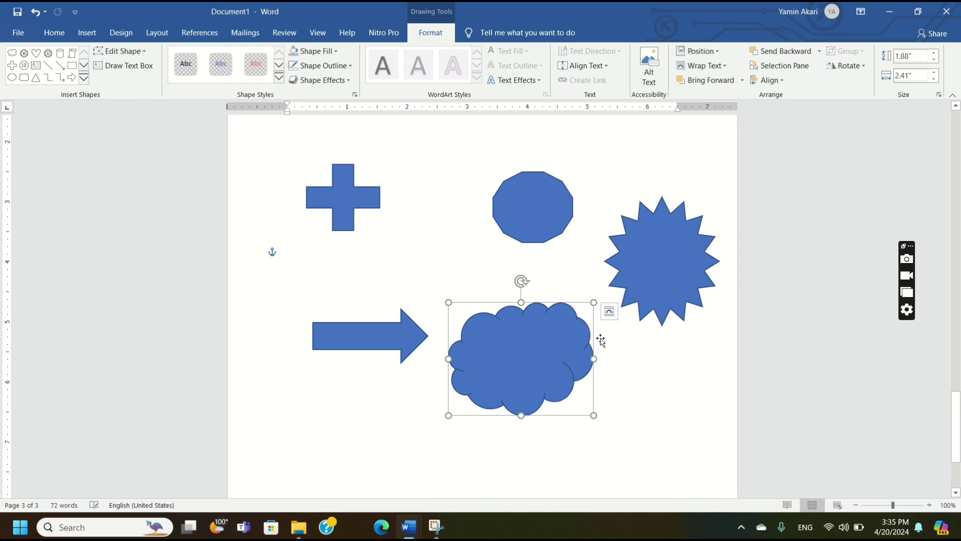
{"action": "left_click", "coordinate": [680, 345]}
{"action": "scroll", "coordinate": [509, 285], "scroll_direction": "up", "scroll_amount": 9}
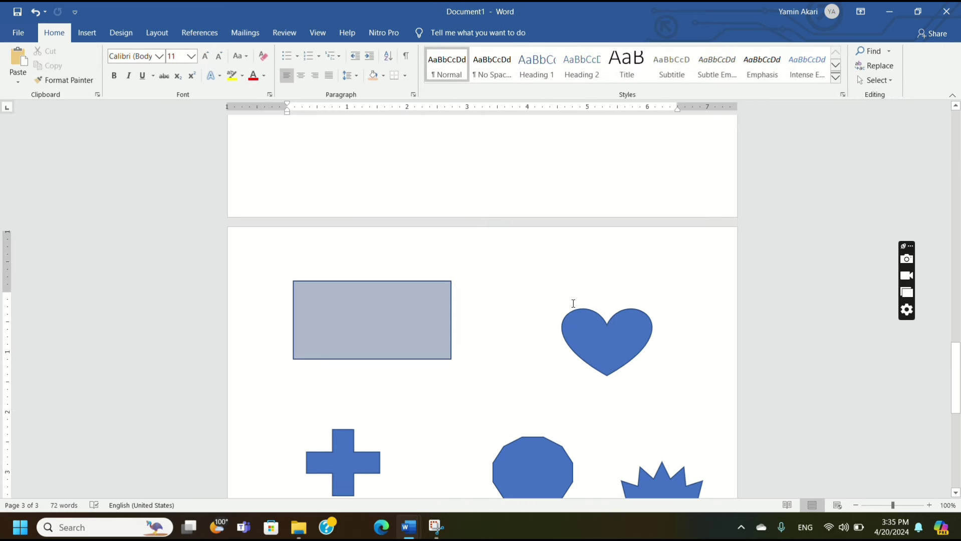
{"action": "scroll", "coordinate": [470, 285], "scroll_direction": "down", "scroll_amount": 8}
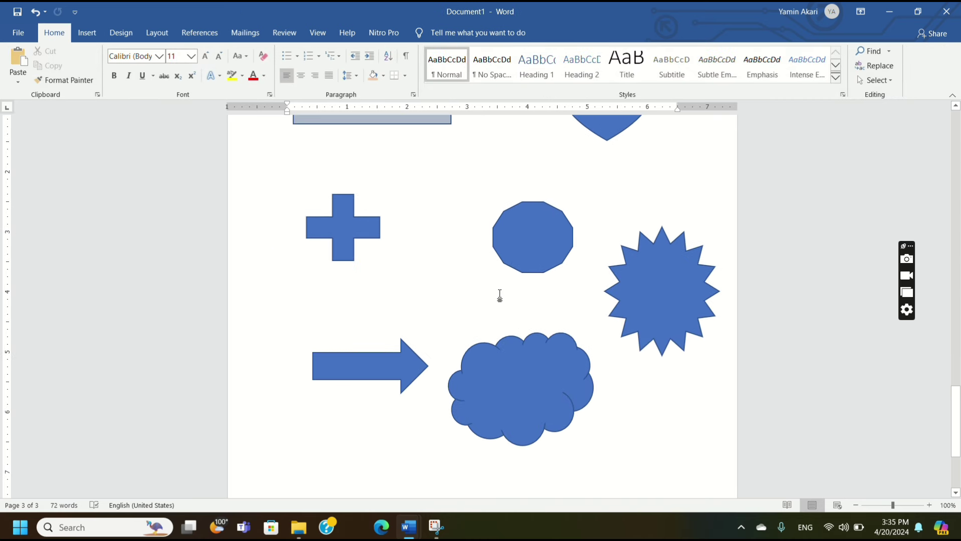
Draw a narrow text box between the blue plus and the octagon.
{"action": "left_click", "coordinate": [87, 35]}
{"action": "left_click", "coordinate": [162, 81]}
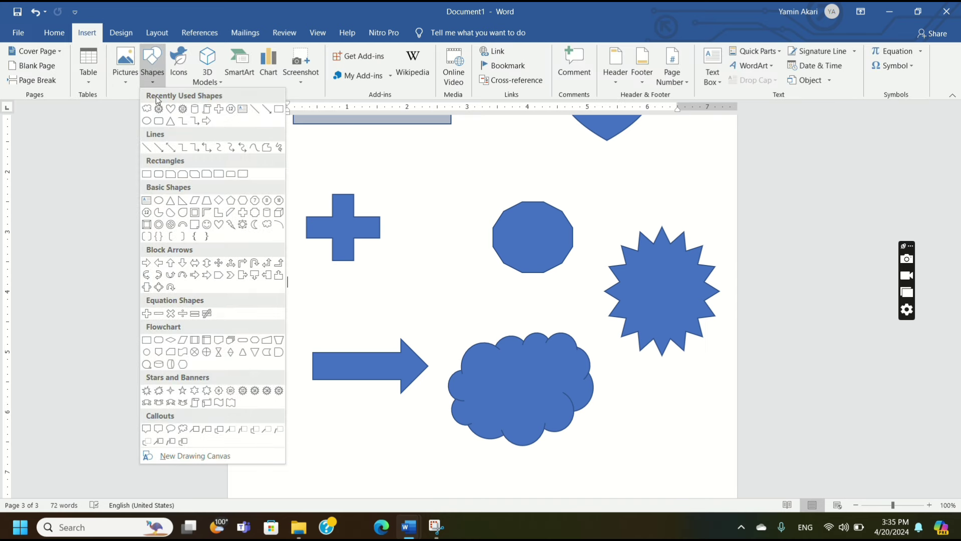
{"action": "left_click", "coordinate": [145, 202]}
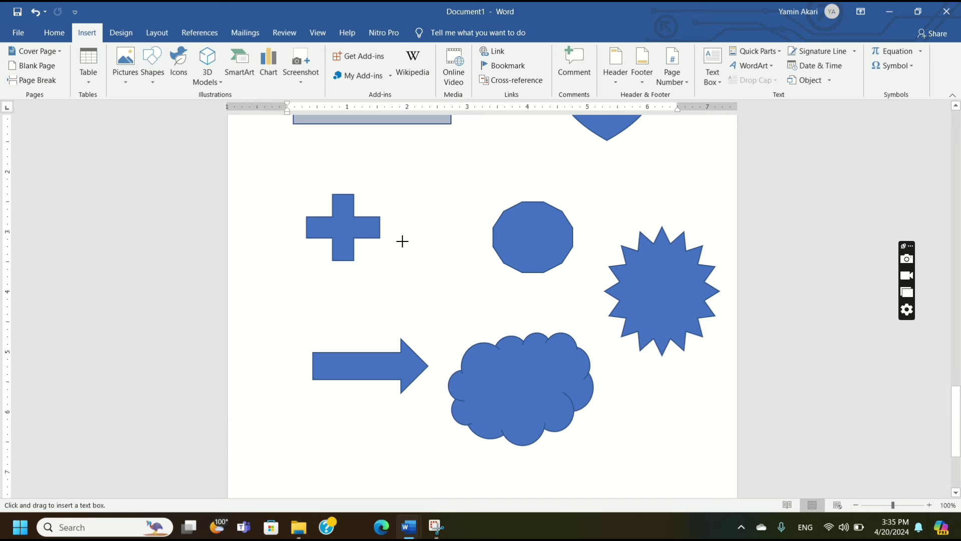
{"action": "scroll", "coordinate": [389, 259], "scroll_direction": "up", "scroll_amount": 1}
{"action": "left_click_drag", "start_coordinate": [399, 202], "coordinate": [419, 262]}
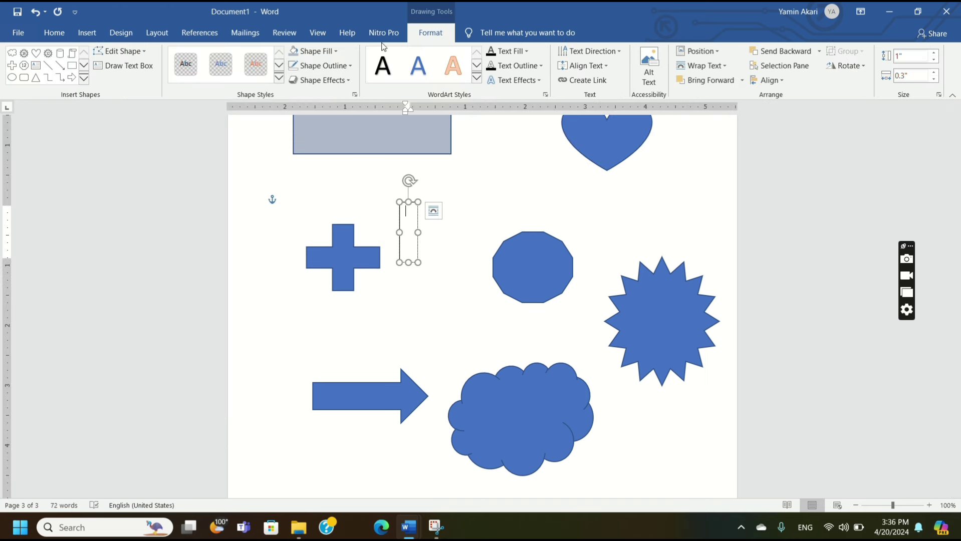
Set the text box to No Outline and No Fill, and type CAT.
{"action": "left_click", "coordinate": [323, 66]}
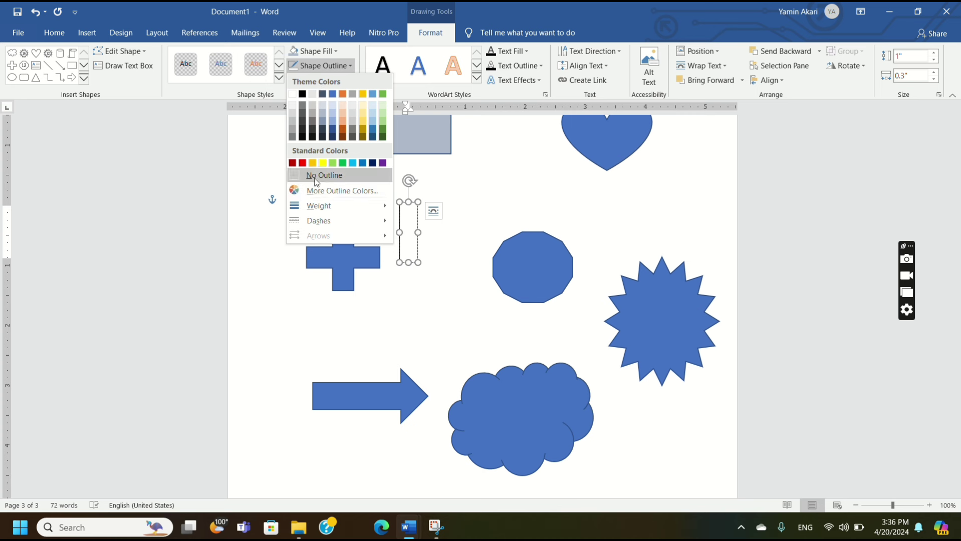
{"action": "left_click", "coordinate": [321, 172]}
{"action": "left_click", "coordinate": [321, 51]}
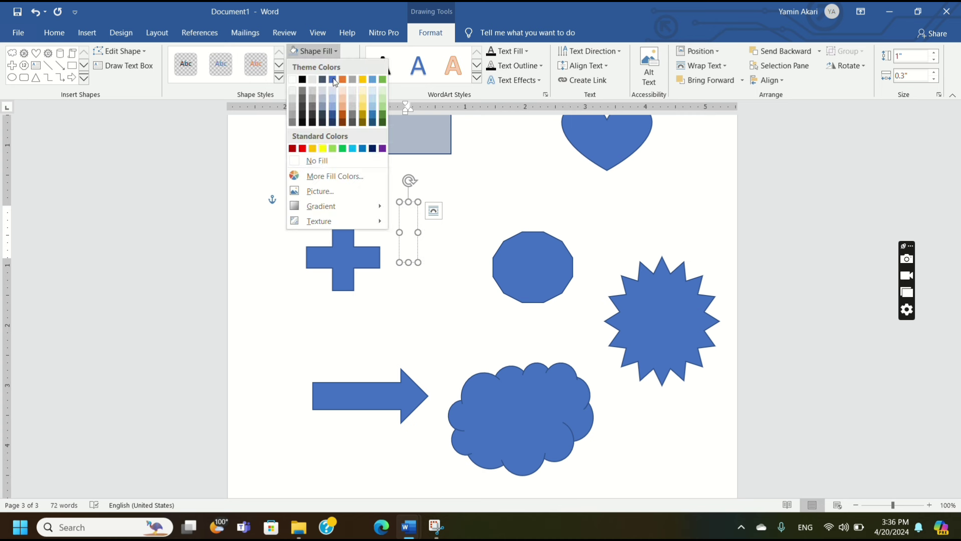
{"action": "left_click", "coordinate": [313, 158]}
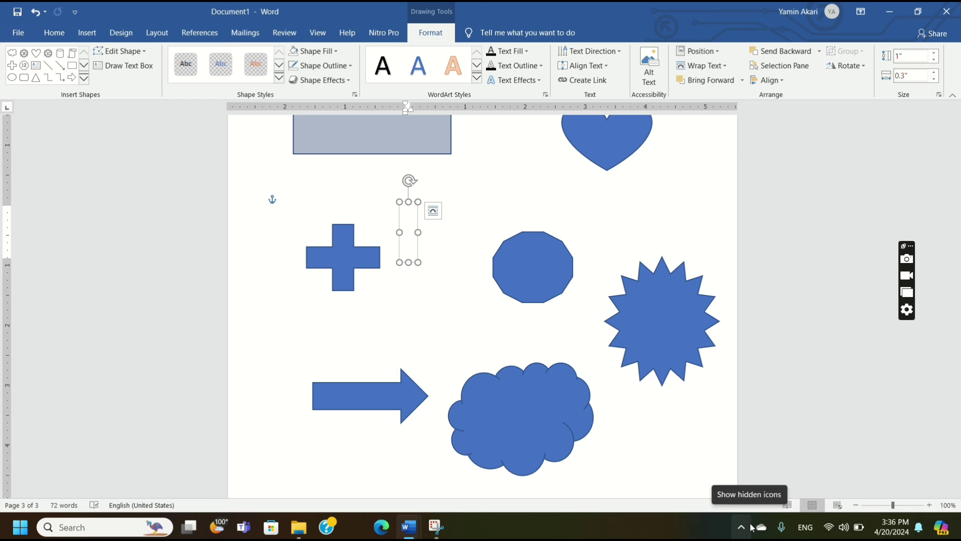
{"action": "type", "text": "CAT"}
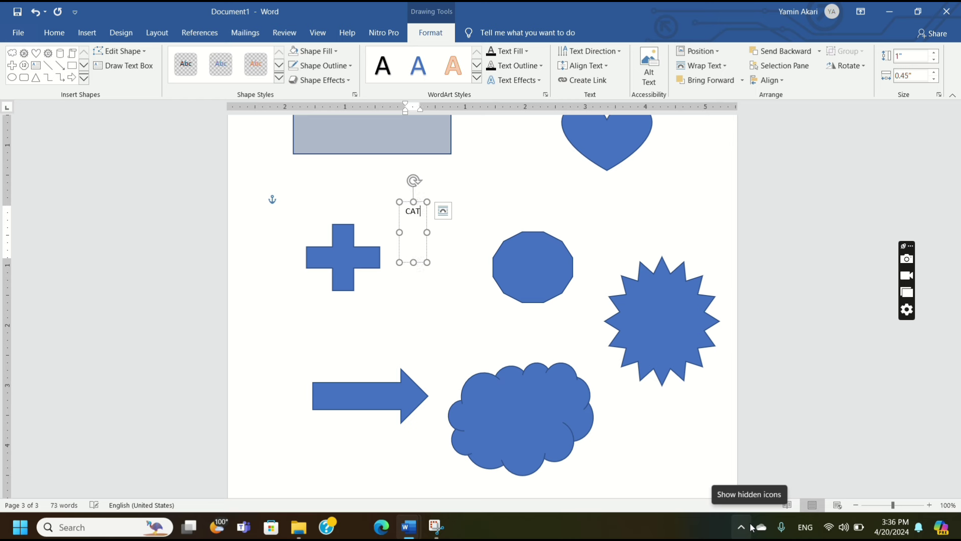
Format the CAT text as Arial Narrow, trying size 48 before settling on 28.
{"action": "left_click_drag", "start_coordinate": [421, 211], "coordinate": [401, 216]}
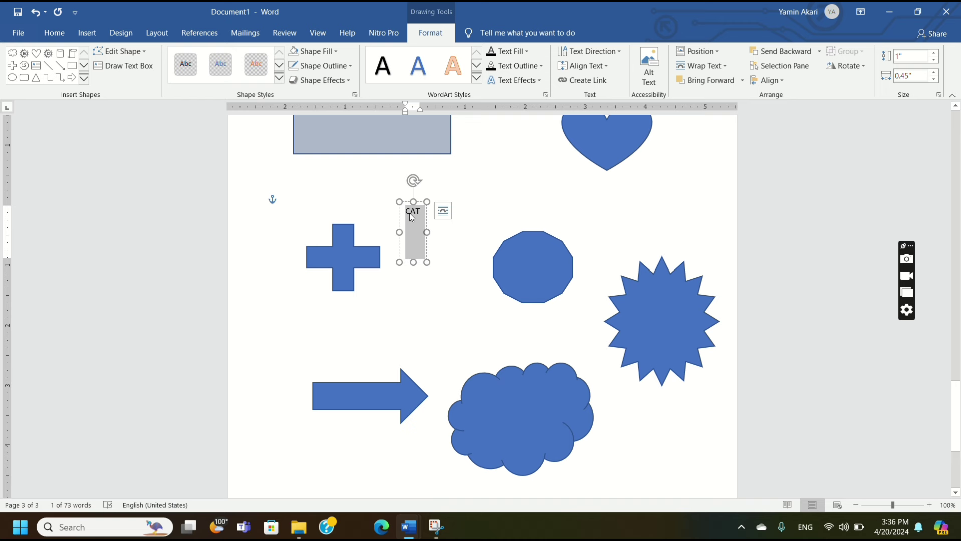
{"action": "right_click", "coordinate": [409, 213]}
{"action": "left_click", "coordinate": [456, 179]}
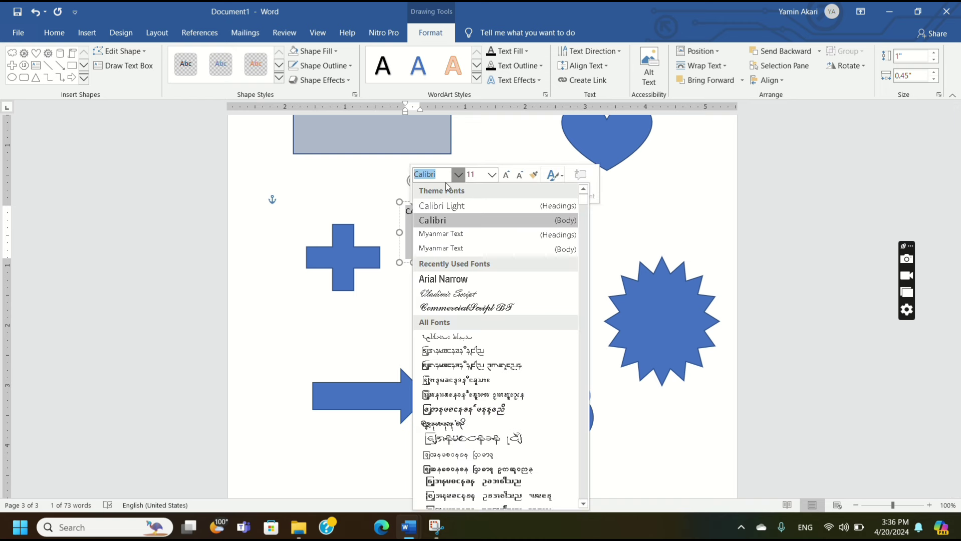
{"action": "left_click", "coordinate": [444, 278]}
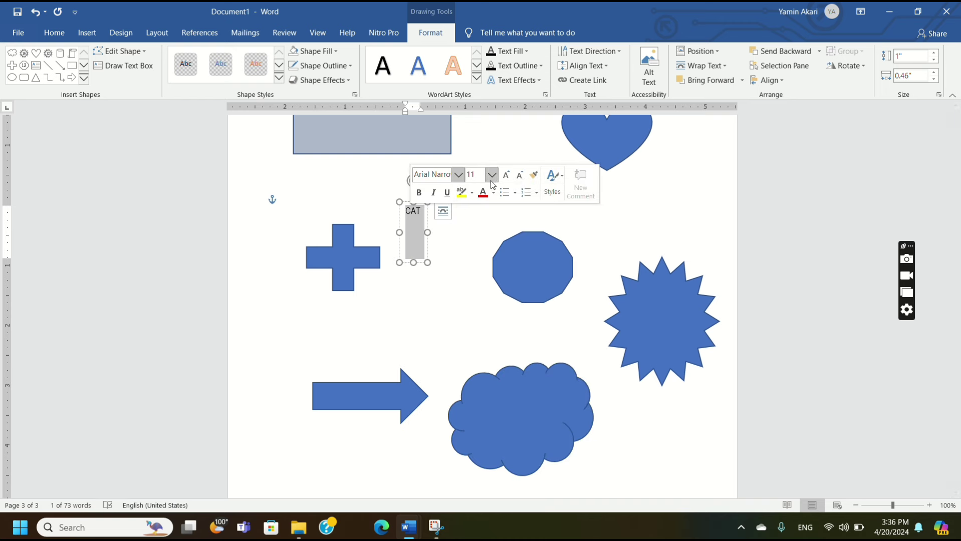
{"action": "left_click", "coordinate": [492, 174]}
{"action": "left_click", "coordinate": [474, 358]}
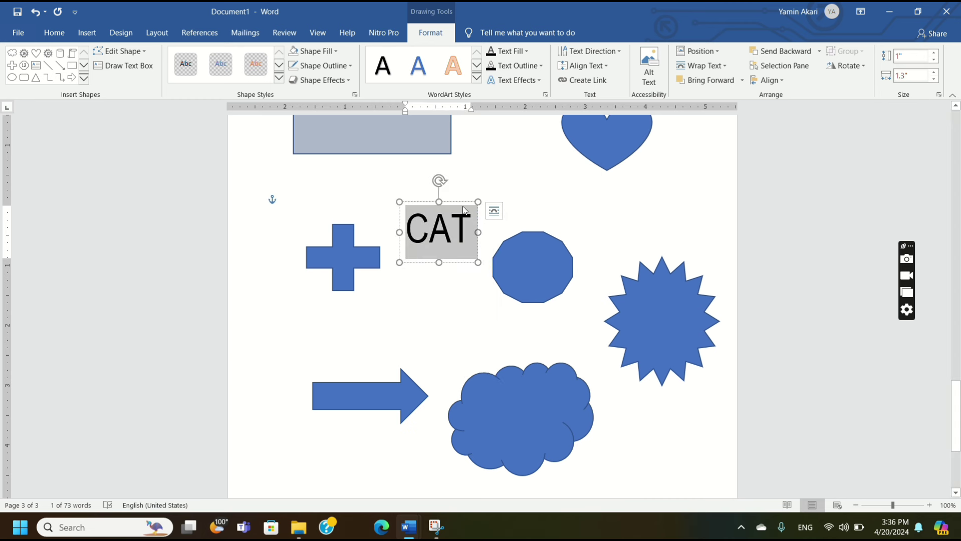
{"action": "right_click", "coordinate": [464, 210]}
{"action": "left_click", "coordinate": [545, 168]}
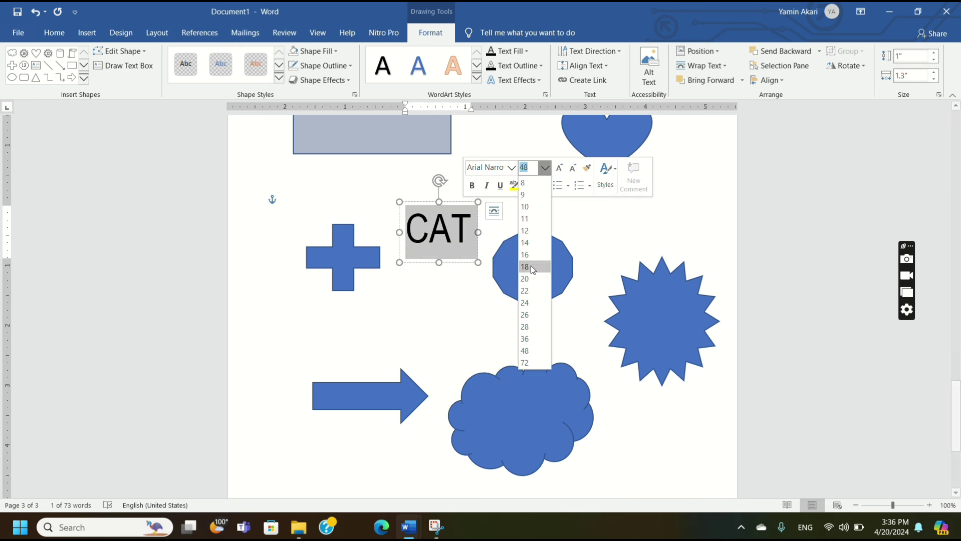
{"action": "left_click", "coordinate": [528, 326]}
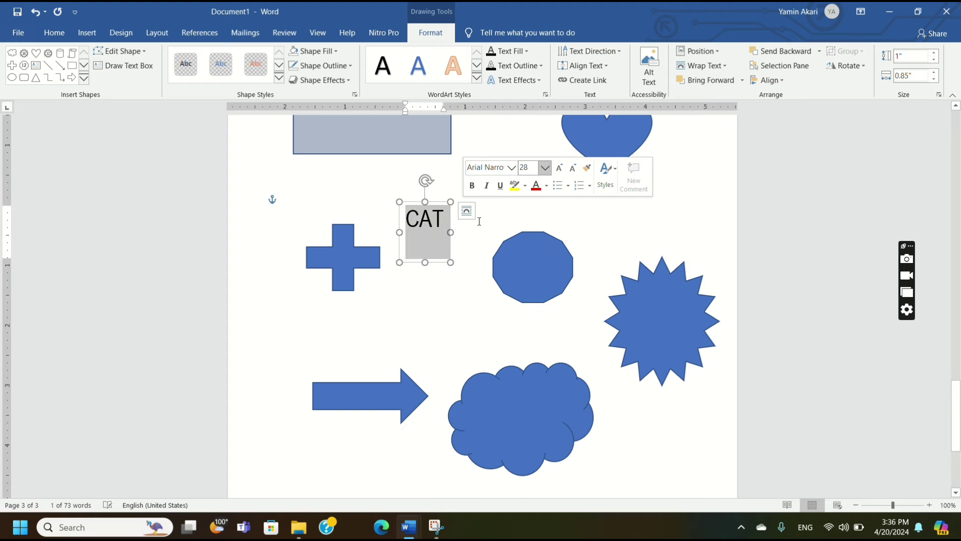
Select the CAT text box, cycle the ribbon tabs back to Home, and click into the page body.
{"action": "left_click", "coordinate": [438, 204]}
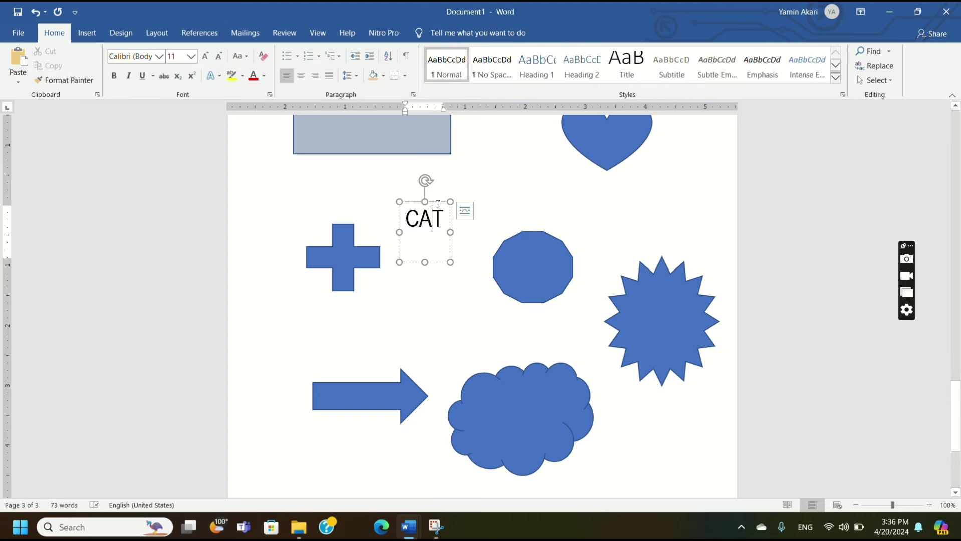
{"action": "left_click", "coordinate": [18, 32]}
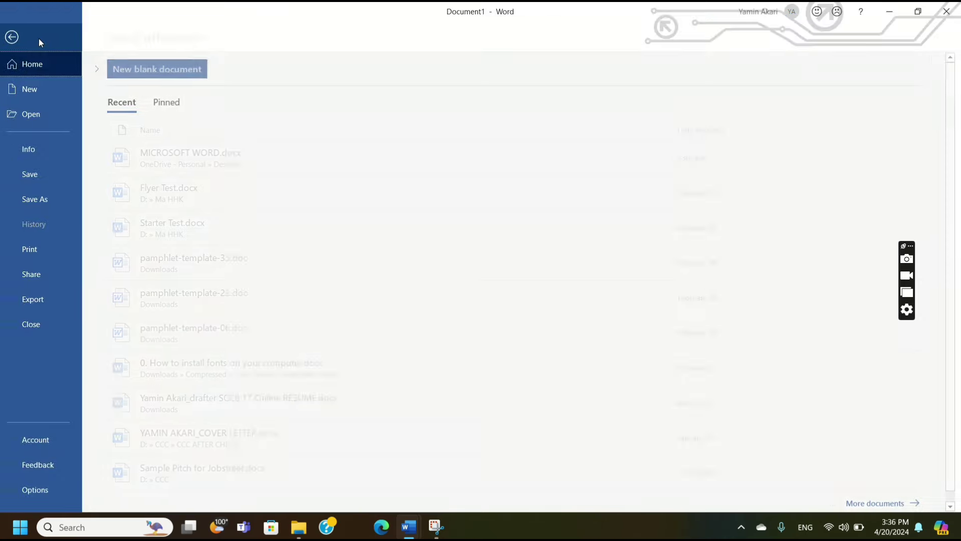
{"action": "left_click", "coordinate": [15, 42]}
{"action": "left_click", "coordinate": [87, 33]}
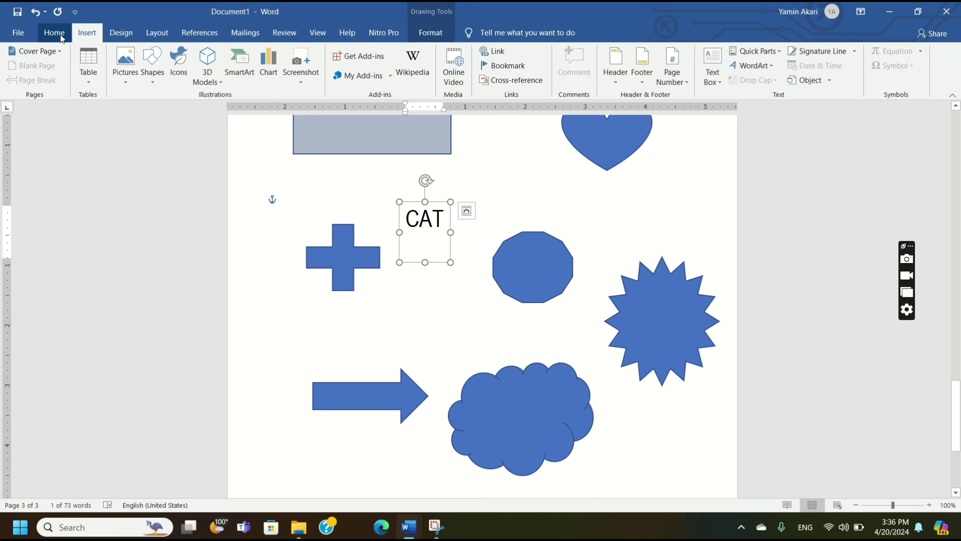
{"action": "left_click", "coordinate": [54, 32]}
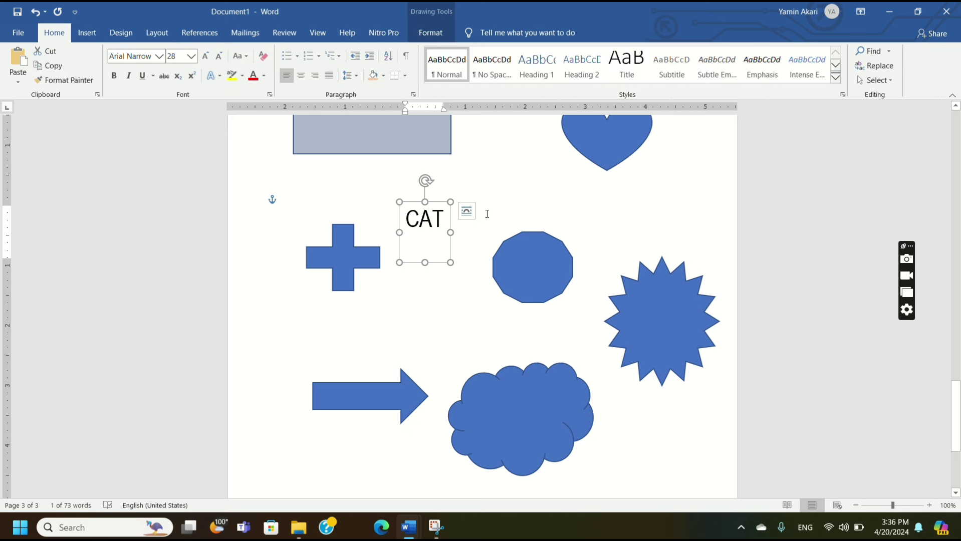
{"action": "left_click", "coordinate": [515, 195]}
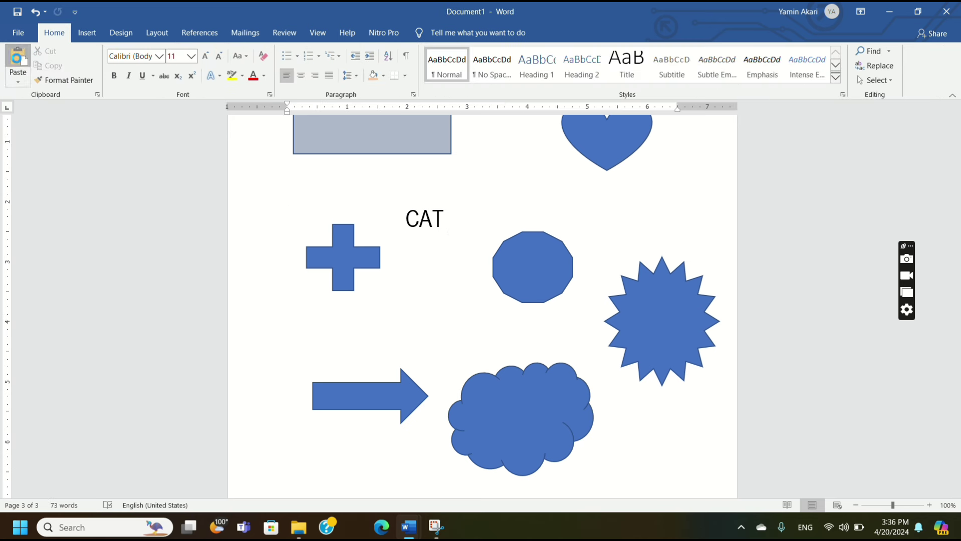
Paste copies of the CAT label and drag them onto the octagon, cloud, starburst and heart.
{"action": "left_click", "coordinate": [17, 60]}
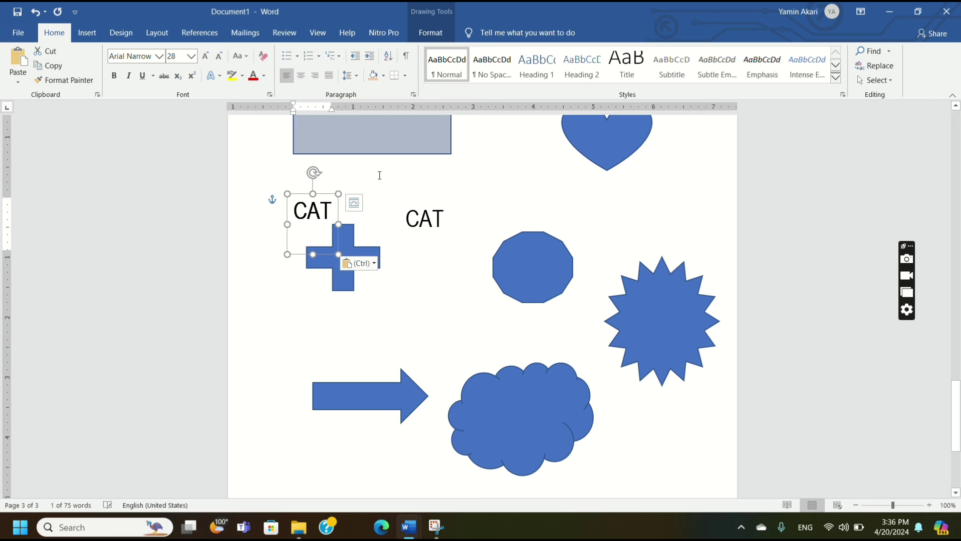
{"action": "left_click", "coordinate": [440, 230]}
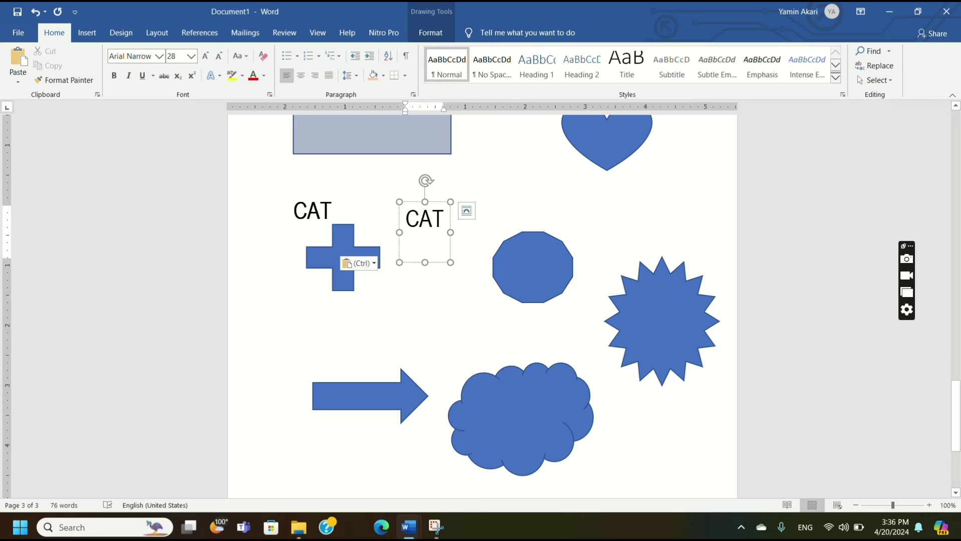
{"action": "mouse_move", "coordinate": [435, 202]}
{"action": "left_mouse_down"}
{"action": "mouse_move", "coordinate": [527, 230]}
{"action": "mouse_move", "coordinate": [547, 251]}
{"action": "left_mouse_up"}
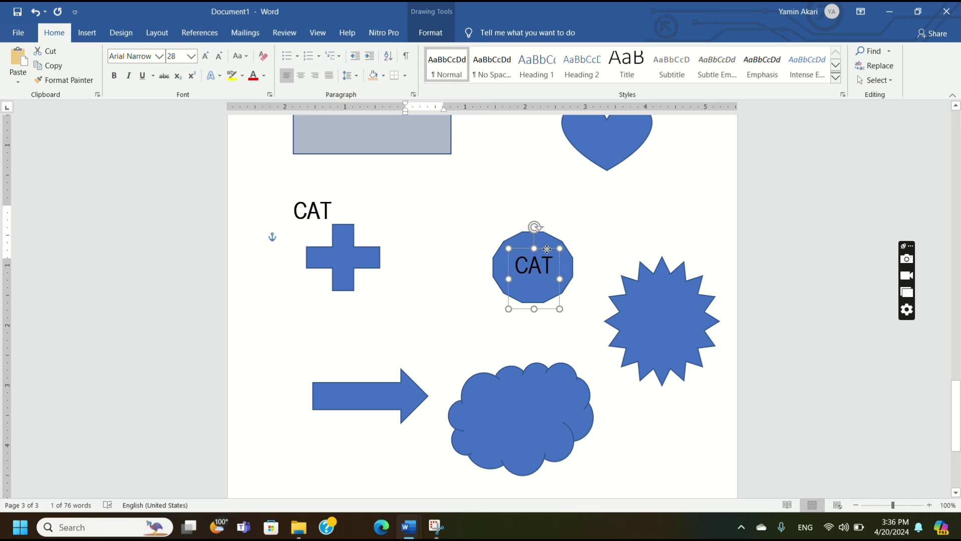
{"action": "left_click", "coordinate": [294, 214]}
{"action": "left_click", "coordinate": [304, 194]}
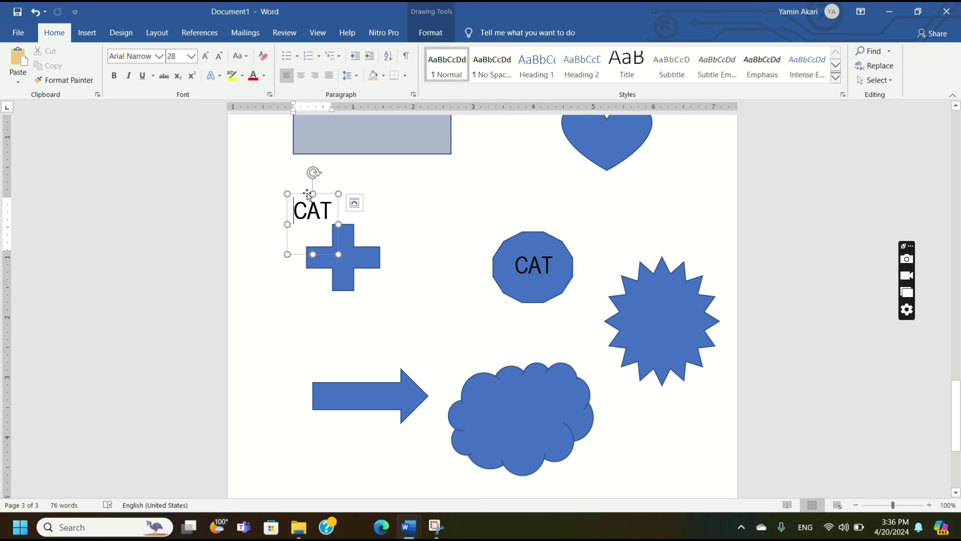
{"action": "left_click_drag", "start_coordinate": [303, 195], "coordinate": [514, 400]}
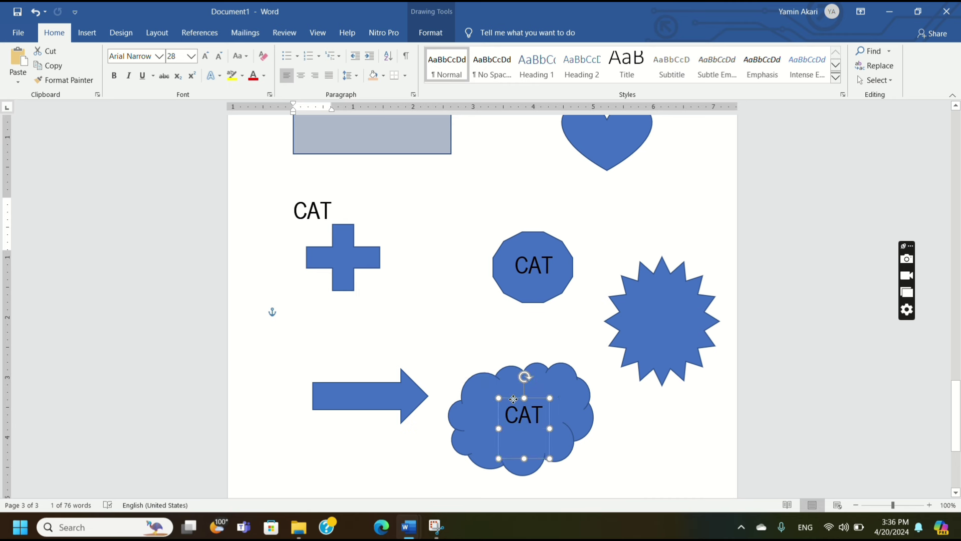
{"action": "left_click", "coordinate": [307, 194]}
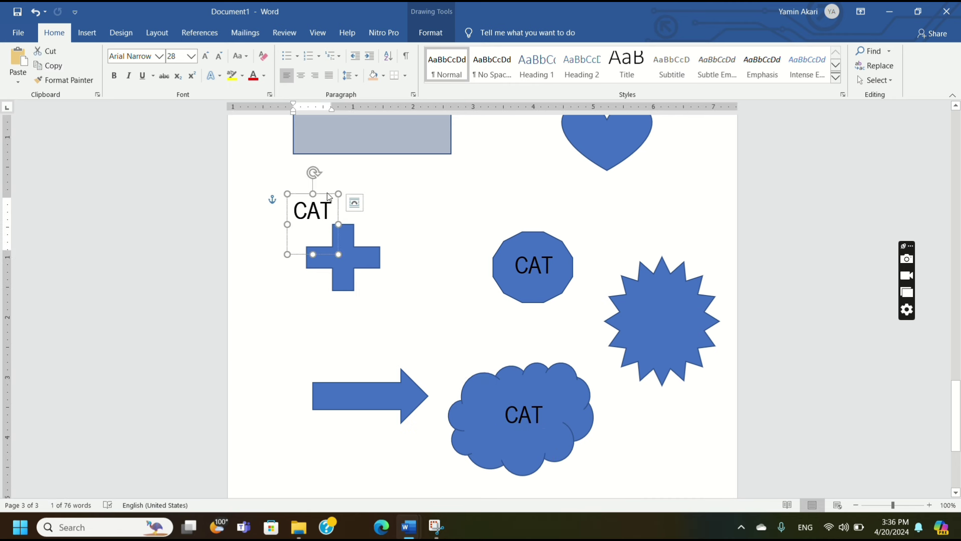
{"action": "left_click_drag", "start_coordinate": [326, 195], "coordinate": [675, 305]}
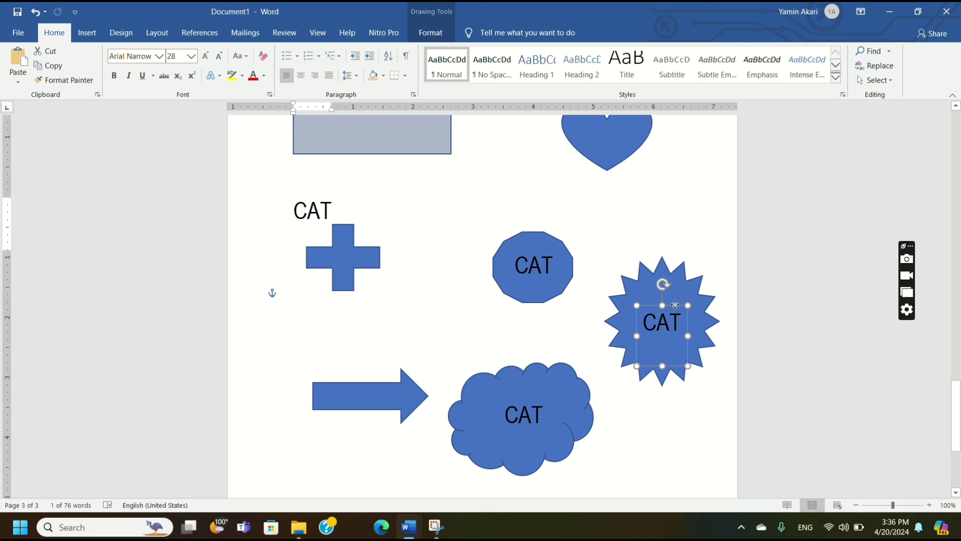
{"action": "left_click", "coordinate": [317, 194]}
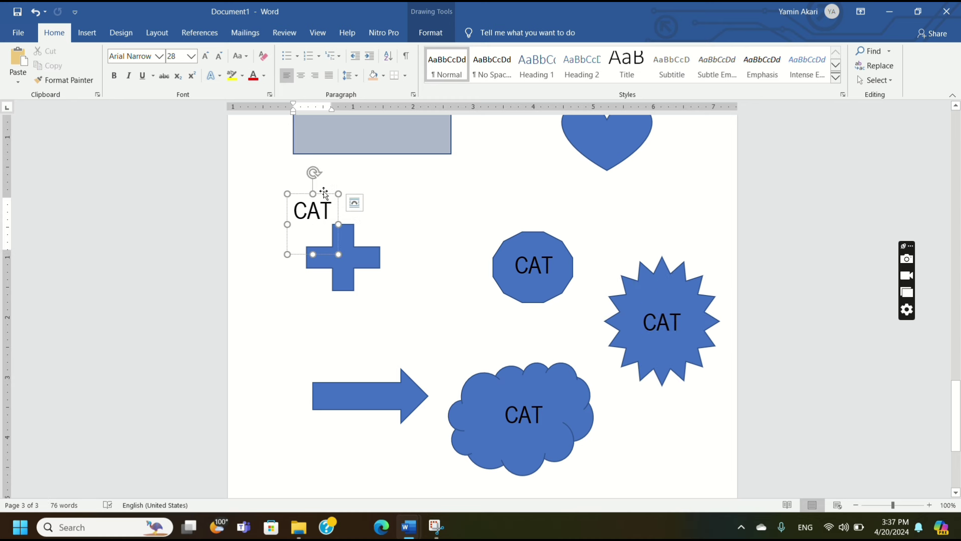
{"action": "left_click_drag", "start_coordinate": [324, 194], "coordinate": [621, 129]}
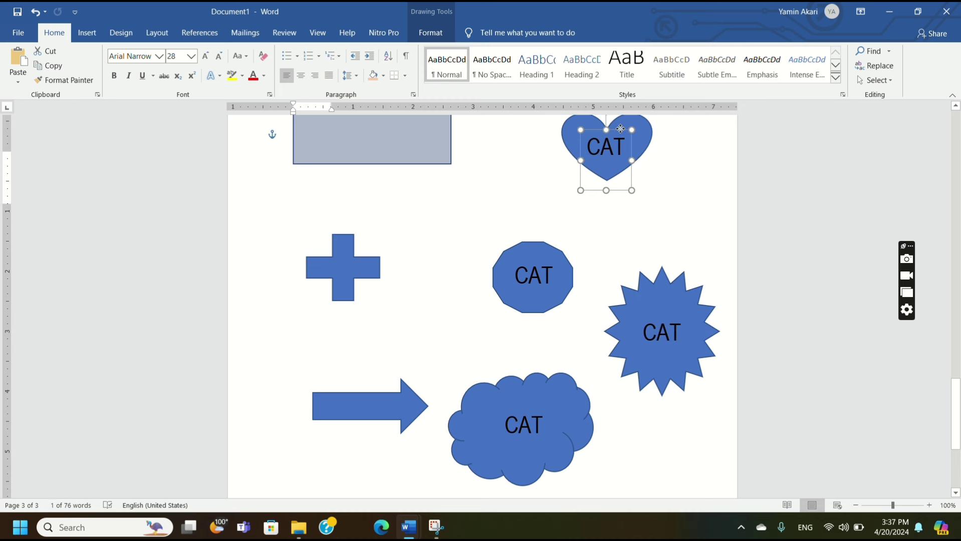
{"action": "left_click", "coordinate": [661, 205]}
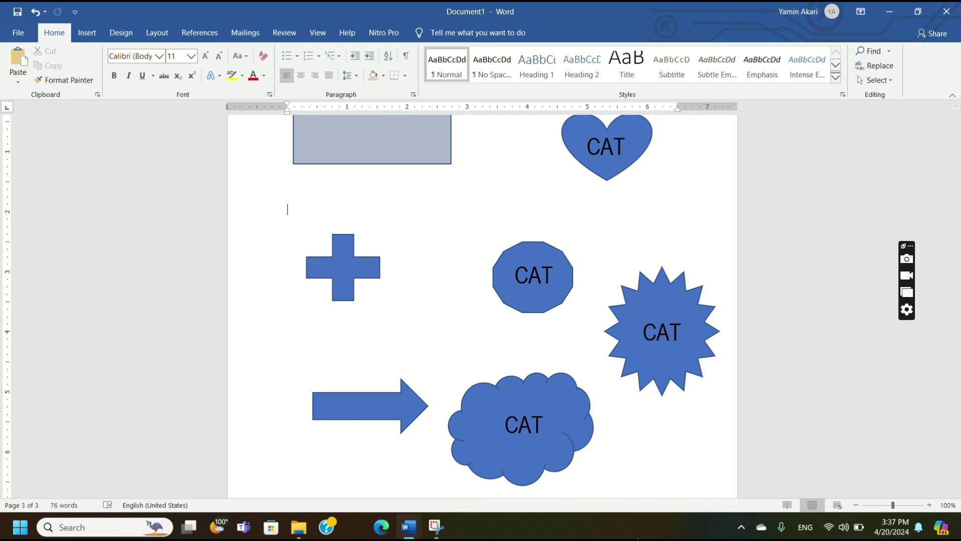
Change the starburst's CAT font to Vineta BT, after briefly trying Harlow Solid.
{"action": "scroll", "coordinate": [615, 364], "scroll_direction": "up", "scroll_amount": 4}
{"action": "scroll", "coordinate": [287, 389], "scroll_direction": "up", "scroll_amount": 2}
{"action": "scroll", "coordinate": [679, 416], "scroll_direction": "down", "scroll_amount": 5}
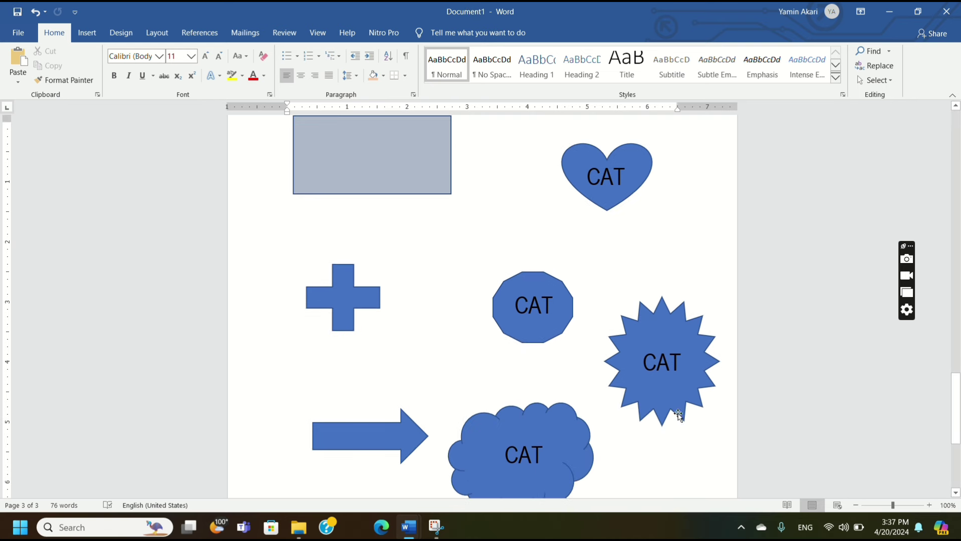
{"action": "scroll", "coordinate": [679, 416], "scroll_direction": "down", "scroll_amount": 1}
{"action": "left_click", "coordinate": [676, 332]}
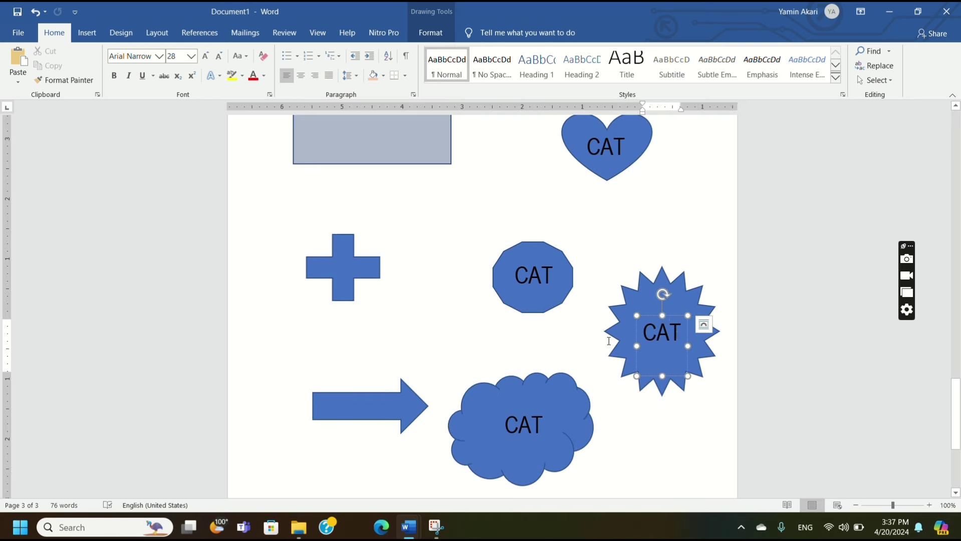
{"action": "double_click", "coordinate": [662, 333]}
{"action": "left_click", "coordinate": [655, 303]}
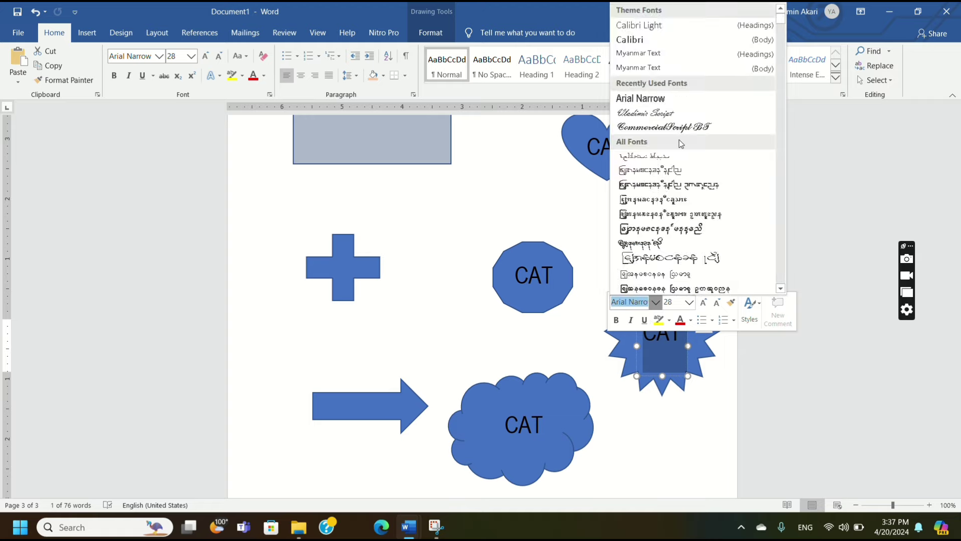
{"action": "scroll", "coordinate": [680, 144], "scroll_direction": "down", "scroll_amount": 3}
{"action": "scroll", "coordinate": [671, 249], "scroll_direction": "down", "scroll_amount": 3}
{"action": "scroll", "coordinate": [661, 260], "scroll_direction": "down", "scroll_amount": 3}
{"action": "scroll", "coordinate": [658, 268], "scroll_direction": "down", "scroll_amount": 3}
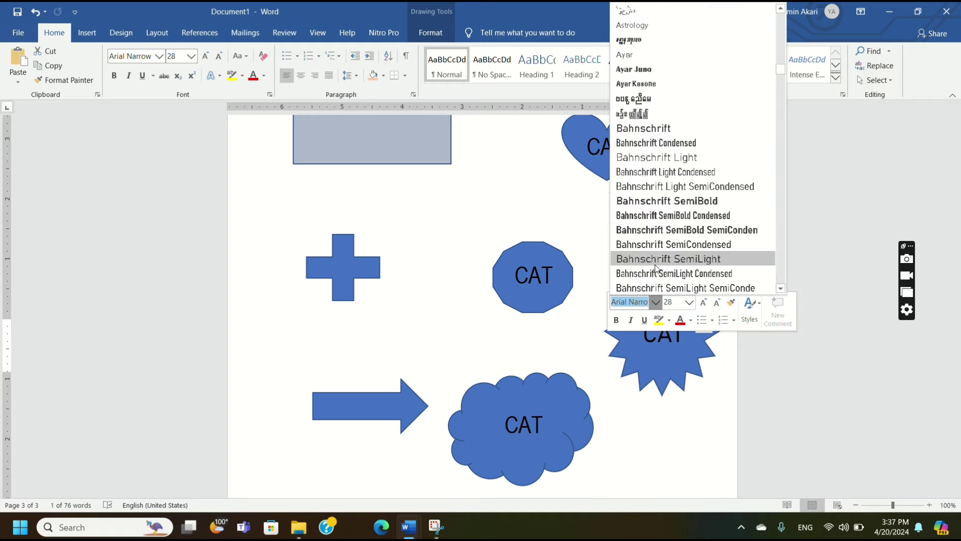
{"action": "scroll", "coordinate": [656, 268], "scroll_direction": "down", "scroll_amount": 5}
{"action": "scroll", "coordinate": [654, 266], "scroll_direction": "down", "scroll_amount": 5}
{"action": "scroll", "coordinate": [652, 265], "scroll_direction": "down", "scroll_amount": 5}
{"action": "scroll", "coordinate": [652, 268], "scroll_direction": "down", "scroll_amount": 5}
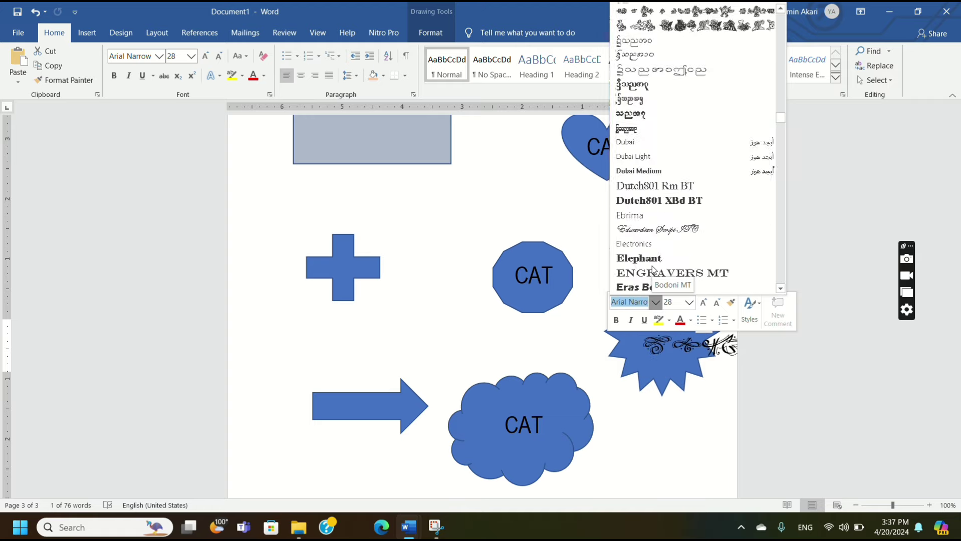
{"action": "scroll", "coordinate": [652, 270], "scroll_direction": "down", "scroll_amount": 5}
{"action": "scroll", "coordinate": [648, 271], "scroll_direction": "down", "scroll_amount": 5}
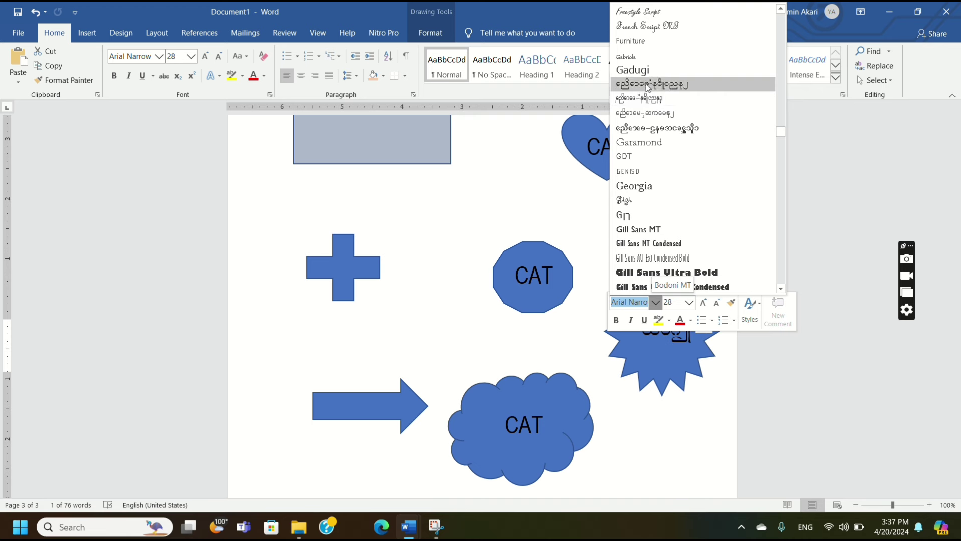
{"action": "scroll", "coordinate": [647, 87], "scroll_direction": "down", "scroll_amount": 5}
{"action": "left_click", "coordinate": [645, 152]}
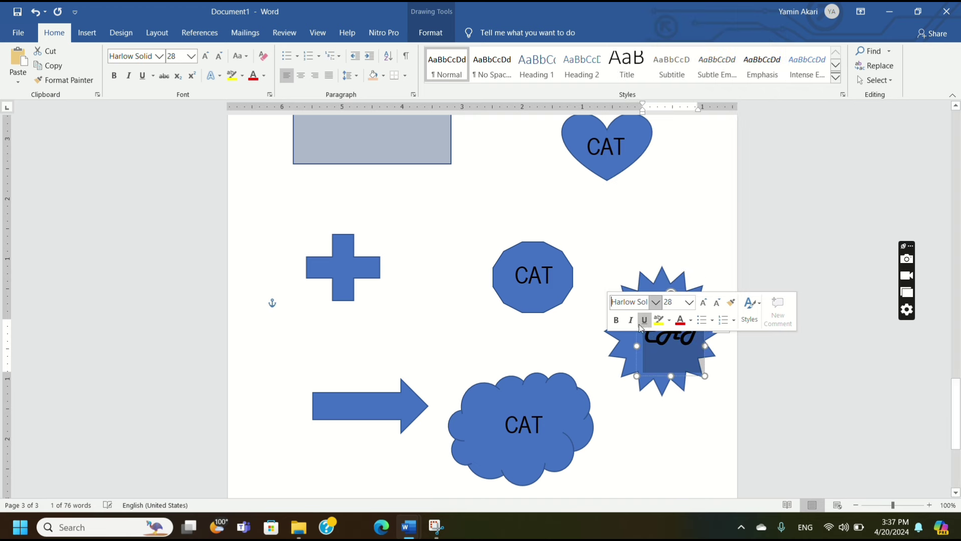
{"action": "left_click", "coordinate": [656, 303]}
{"action": "scroll", "coordinate": [652, 241], "scroll_direction": "down", "scroll_amount": 5}
{"action": "scroll", "coordinate": [652, 240], "scroll_direction": "down", "scroll_amount": 3}
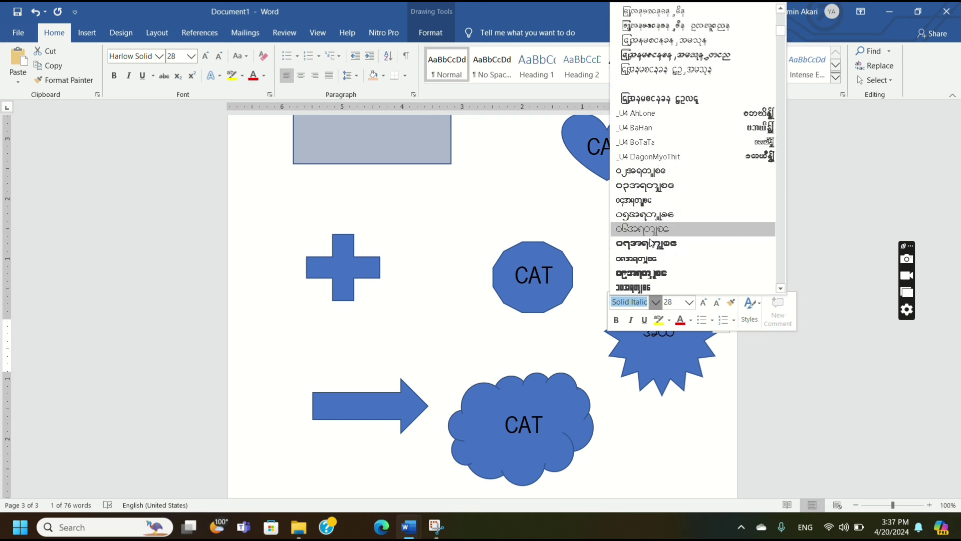
{"action": "scroll", "coordinate": [651, 244], "scroll_direction": "down", "scroll_amount": 2}
{"action": "scroll", "coordinate": [650, 243], "scroll_direction": "up", "scroll_amount": 5}
{"action": "scroll", "coordinate": [650, 236], "scroll_direction": "up", "scroll_amount": 5}
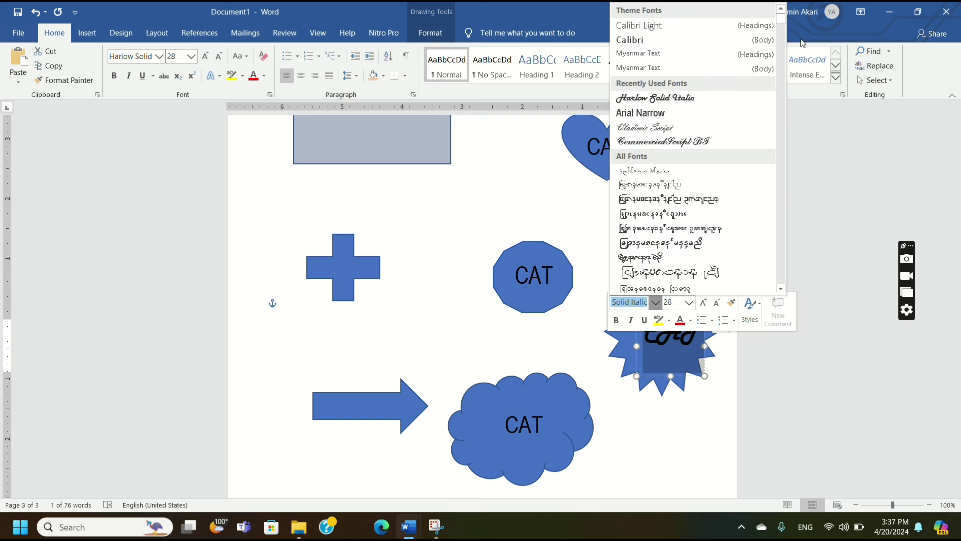
{"action": "left_click_drag", "start_coordinate": [785, 19], "coordinate": [782, 274]}
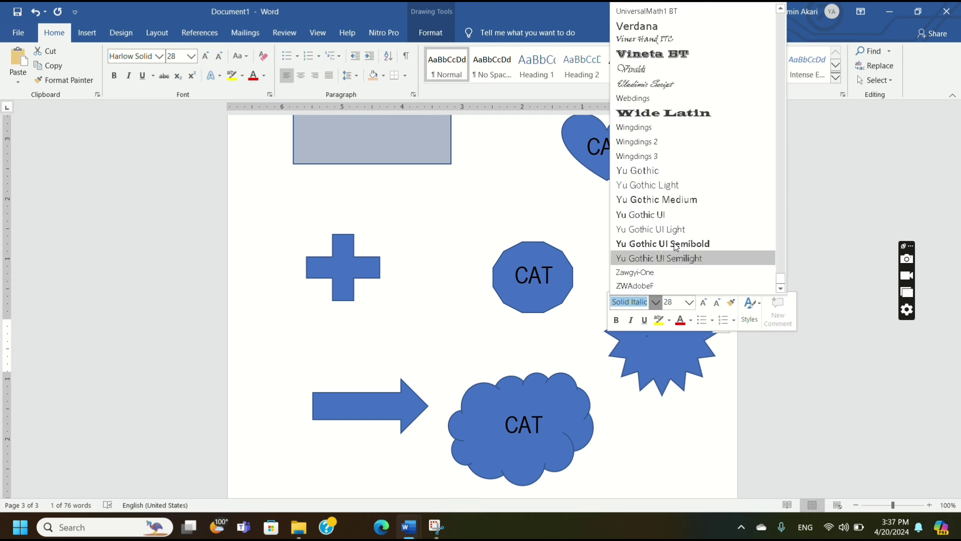
{"action": "left_click", "coordinate": [651, 184]}
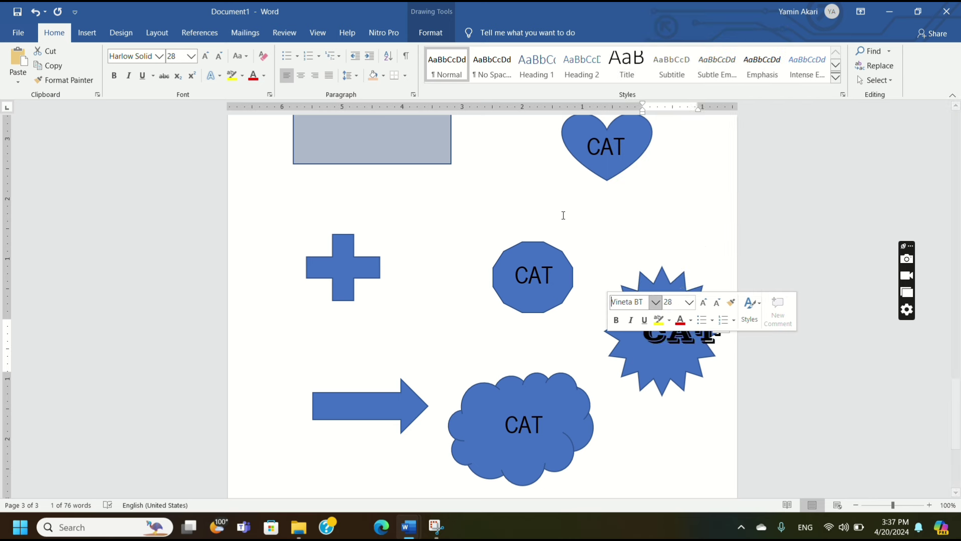
Drag the starburst's CAT text box slightly left so it sits centred in the star.
{"action": "left_click", "coordinate": [516, 201]}
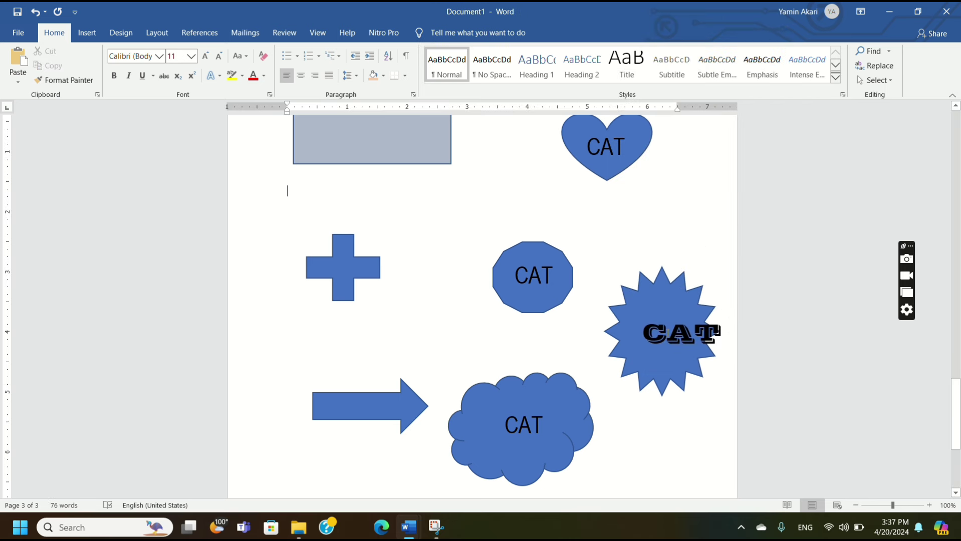
{"action": "left_click", "coordinate": [667, 335]}
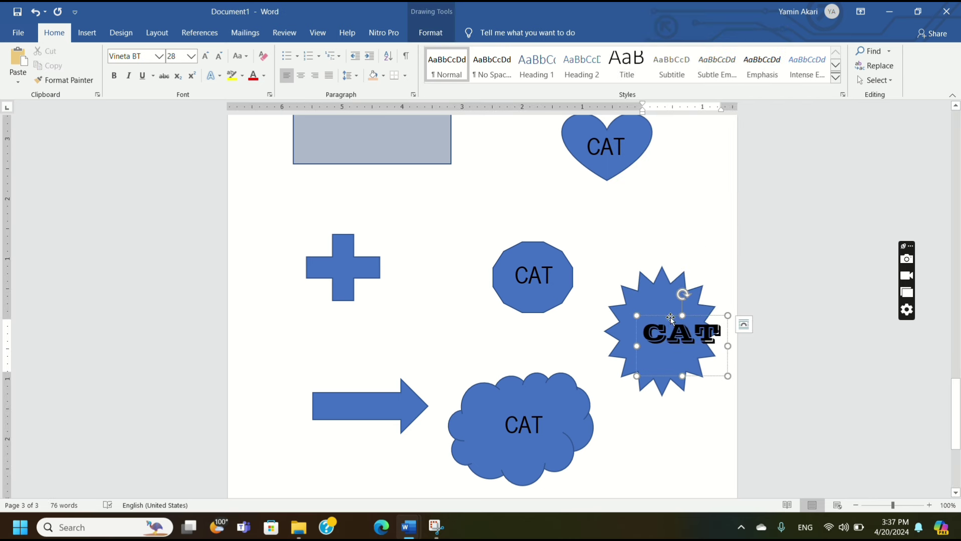
{"action": "left_click_drag", "start_coordinate": [670, 317], "coordinate": [655, 314]}
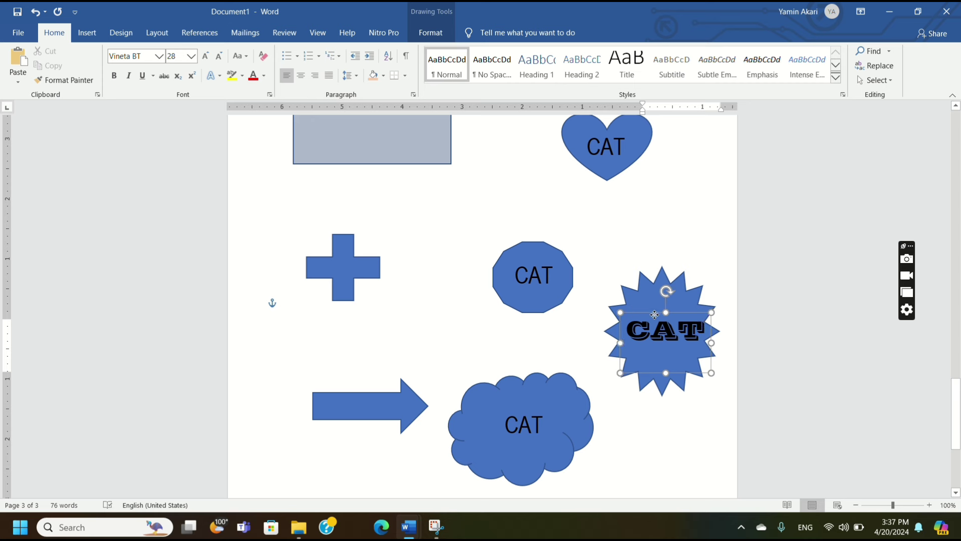
{"action": "left_click", "coordinate": [482, 333]}
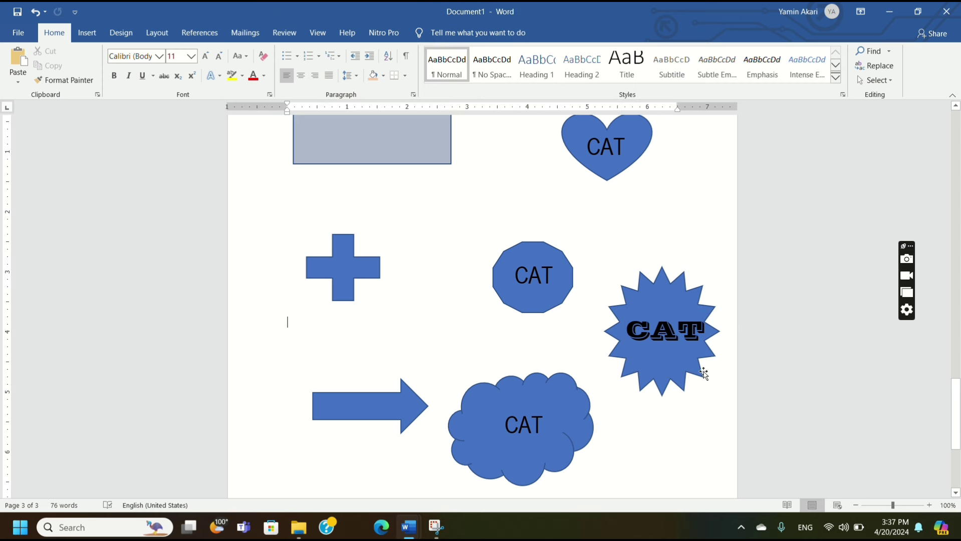
Copy the star CAT's Vineta BT formatting onto the cloud's CAT with Format Painter.
{"action": "left_click", "coordinate": [667, 340]}
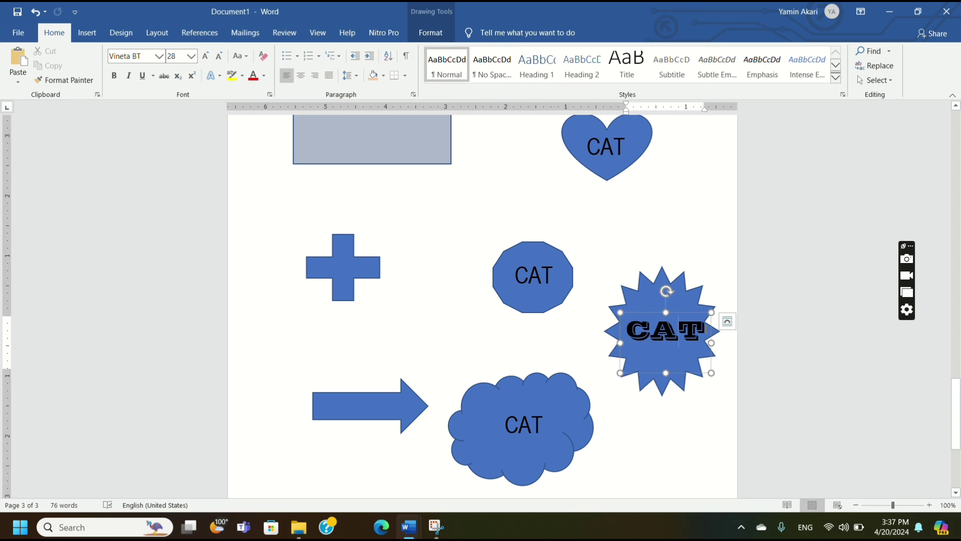
{"action": "key", "text": "ctrl+a"}
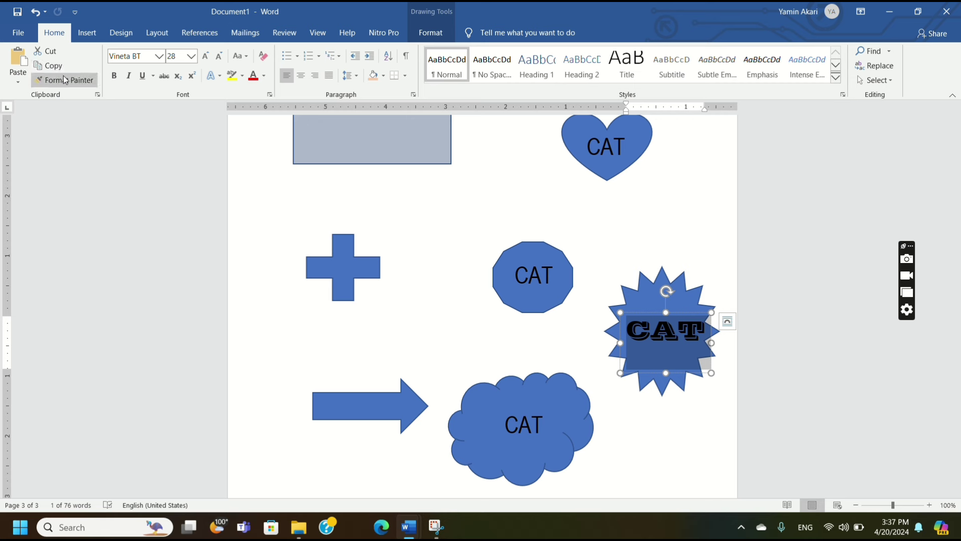
{"action": "left_click", "coordinate": [64, 80]}
{"action": "left_click", "coordinate": [522, 418]}
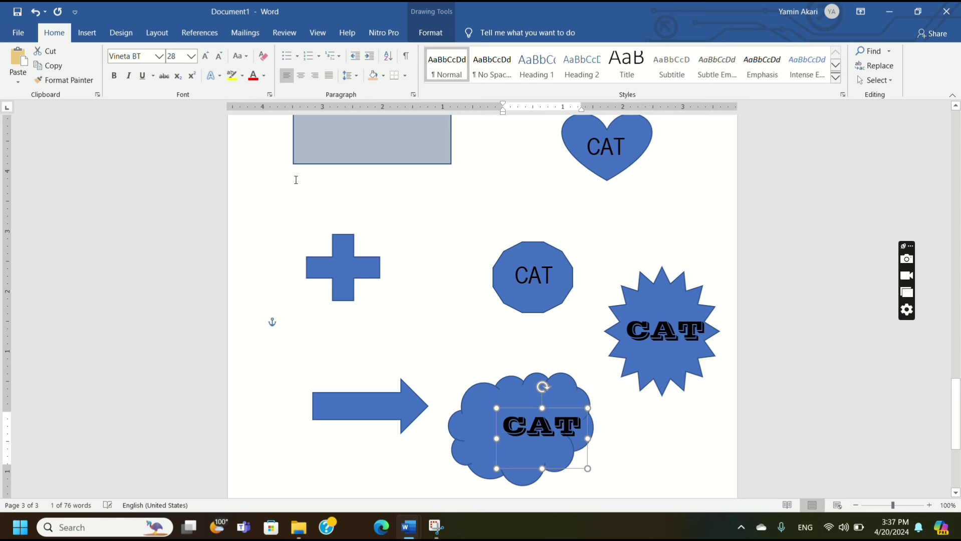
Nudge the cloud's CAT text box left twice and down once to centre it.
{"action": "key", "text": "Left"}
{"action": "key", "text": "Left"}
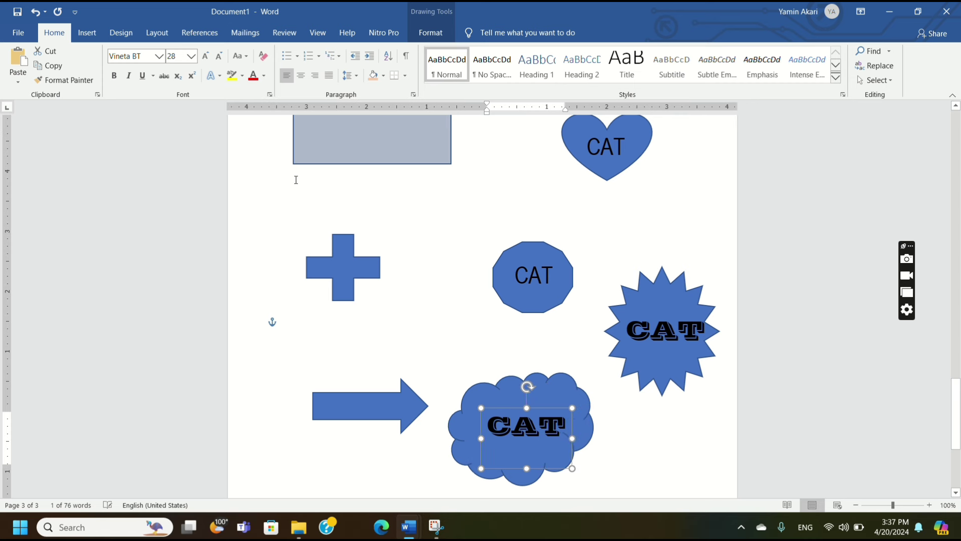
{"action": "key", "text": "Left"}
{"action": "key", "text": "Left"}
{"action": "key", "text": "Down"}
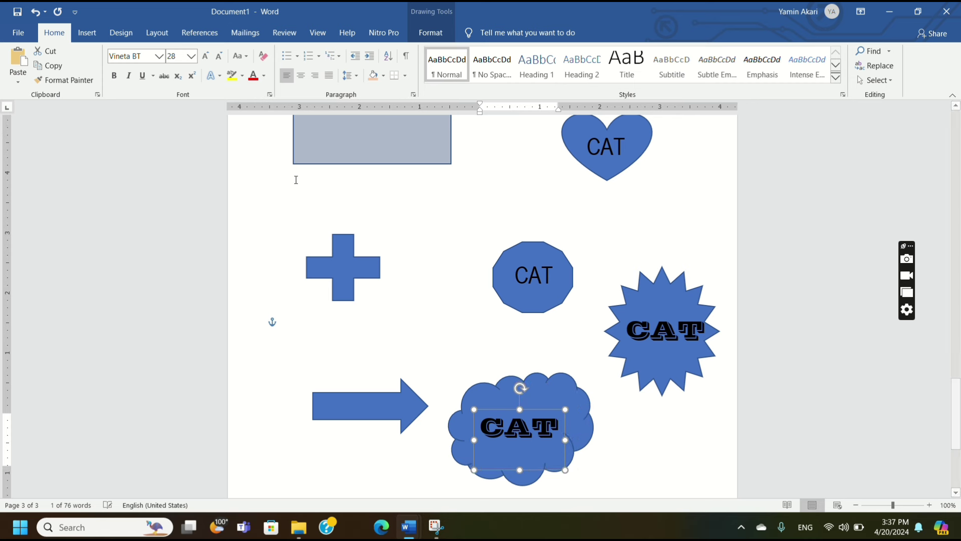
{"action": "left_click", "coordinate": [784, 249]}
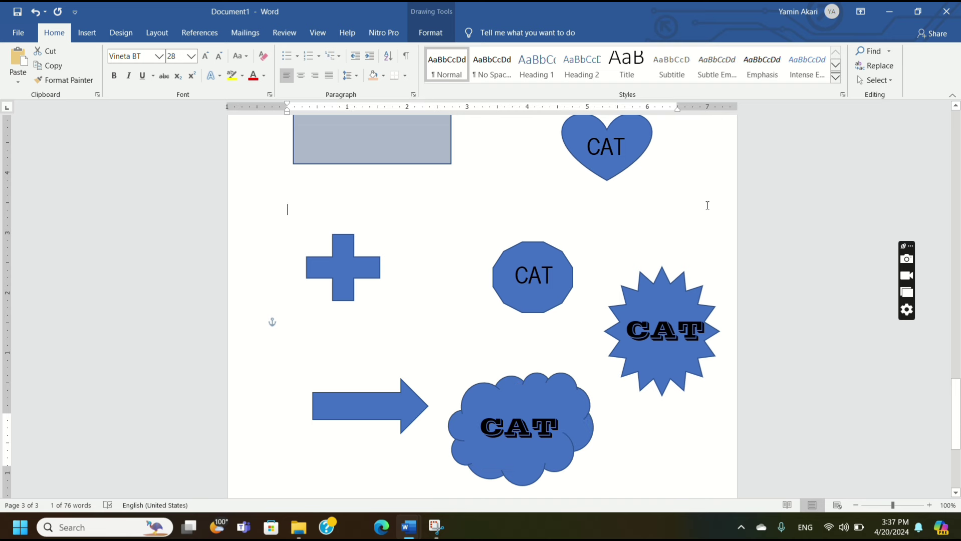
{"action": "left_click", "coordinate": [89, 31]}
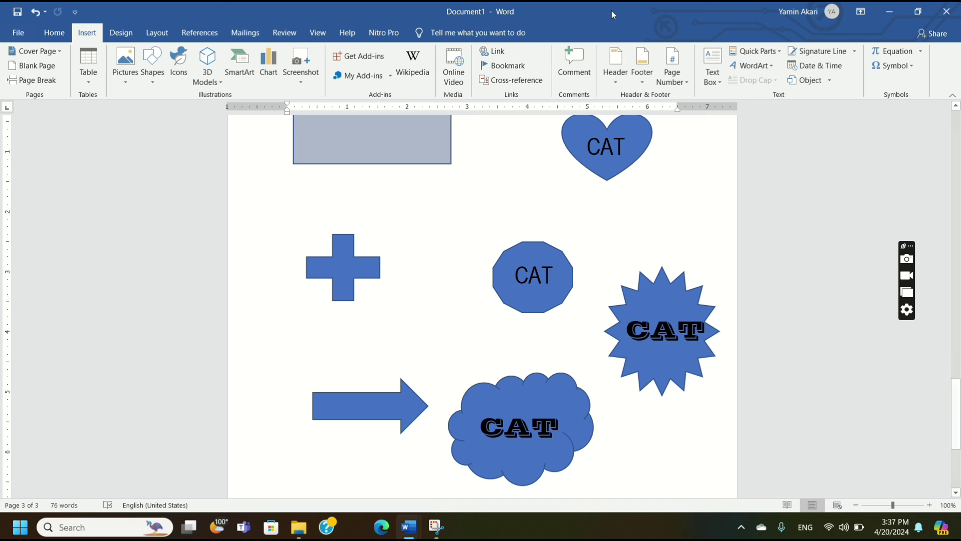
Insert Accent Bar 4 bottom-of-page numbers and scroll to check the 'Page | 1' and 'Page | 2' footers.
{"action": "left_click", "coordinate": [676, 80]}
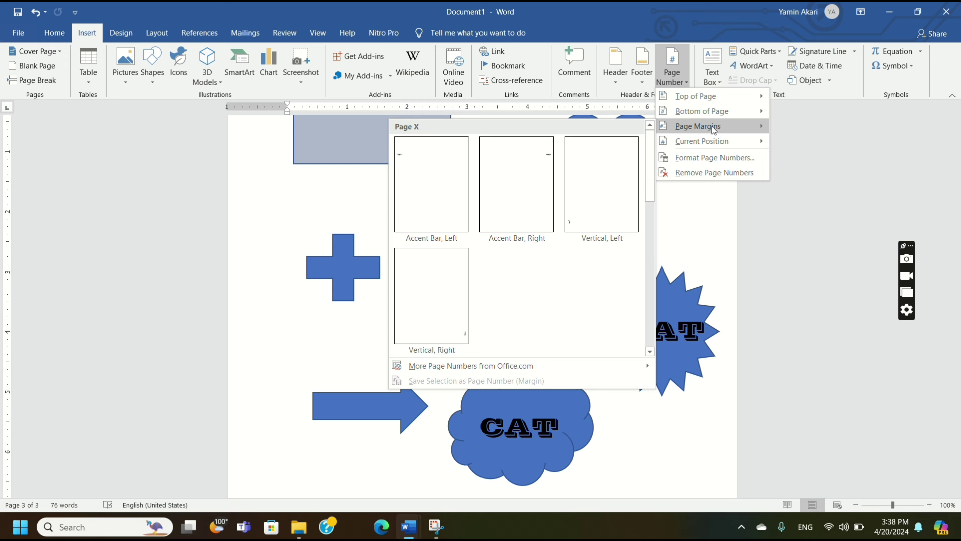
{"action": "mouse_move", "coordinate": [701, 112]}
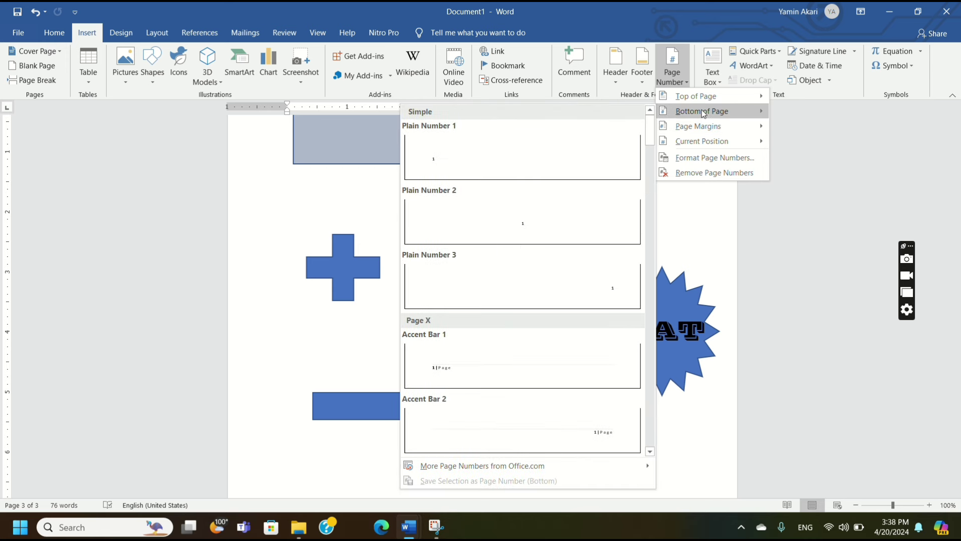
{"action": "scroll", "coordinate": [529, 325], "scroll_direction": "down", "scroll_amount": 9}
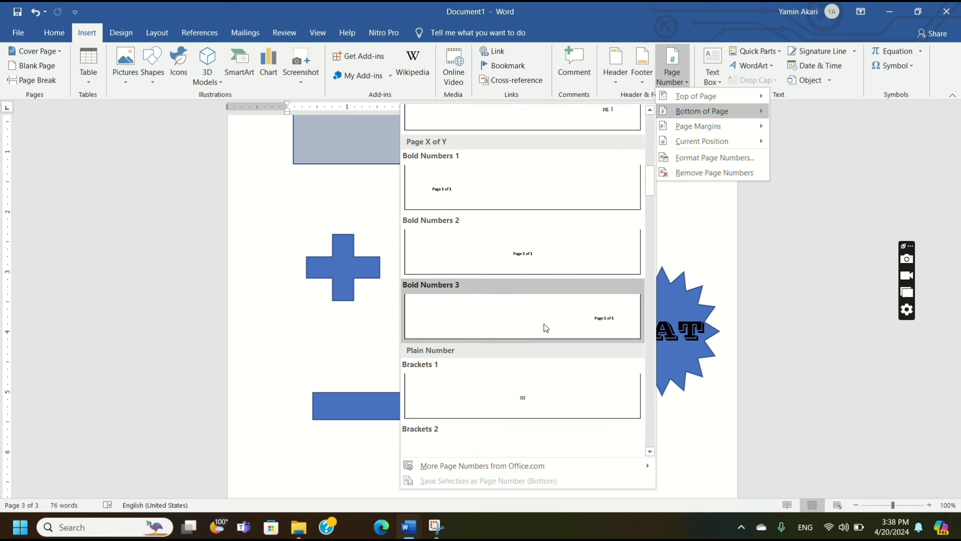
{"action": "scroll", "coordinate": [552, 309], "scroll_direction": "up", "scroll_amount": 3}
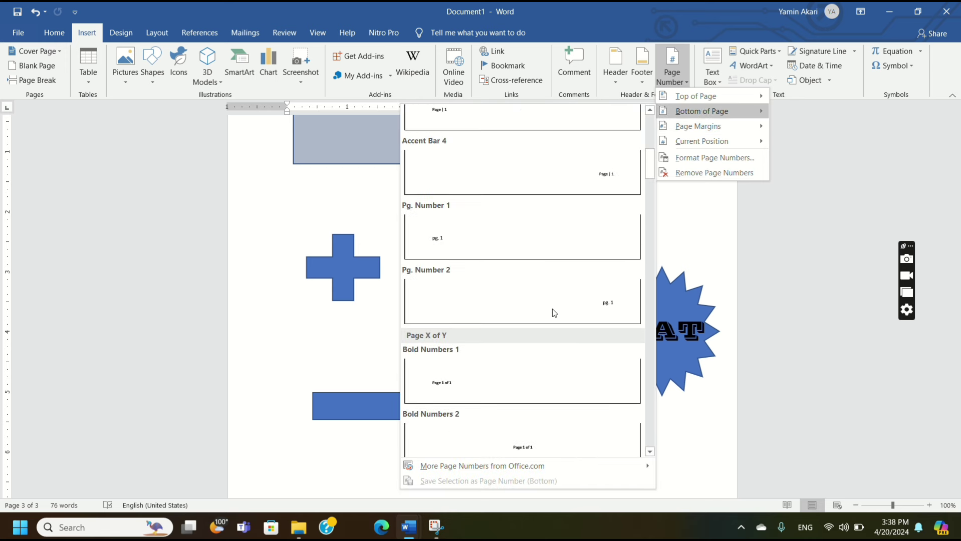
{"action": "left_click", "coordinate": [617, 176]}
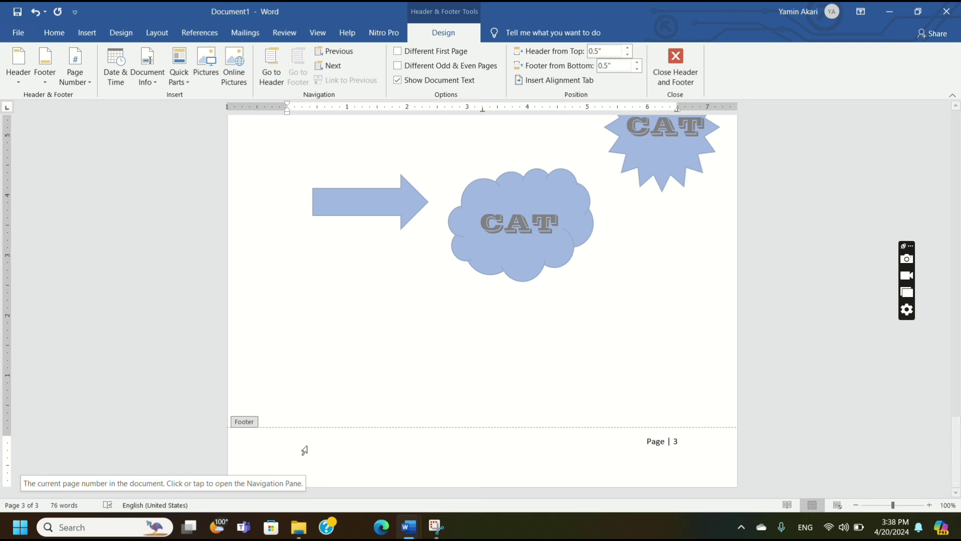
{"action": "scroll", "coordinate": [481, 133], "scroll_direction": "up", "scroll_amount": 5}
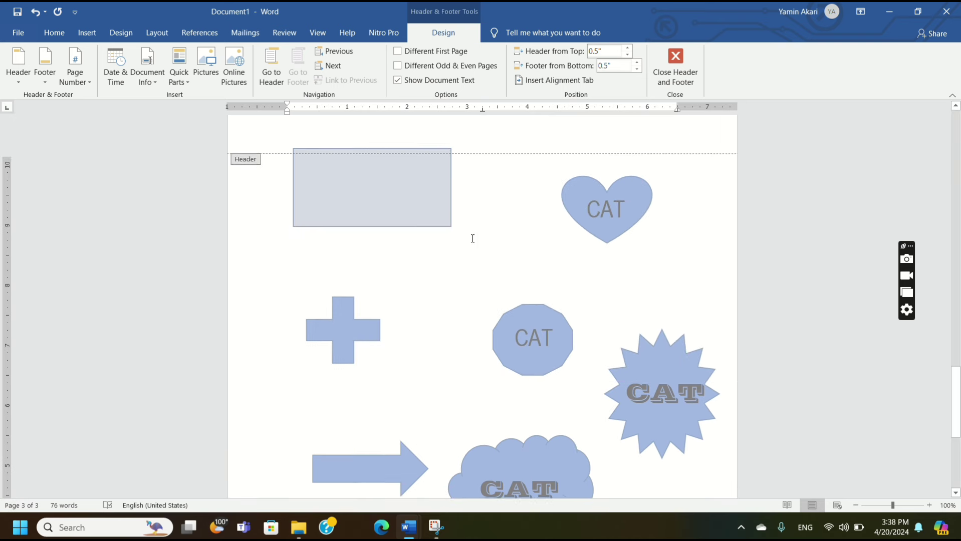
{"action": "scroll", "coordinate": [472, 236], "scroll_direction": "up", "scroll_amount": 5}
{"action": "scroll", "coordinate": [637, 284], "scroll_direction": "up", "scroll_amount": 4}
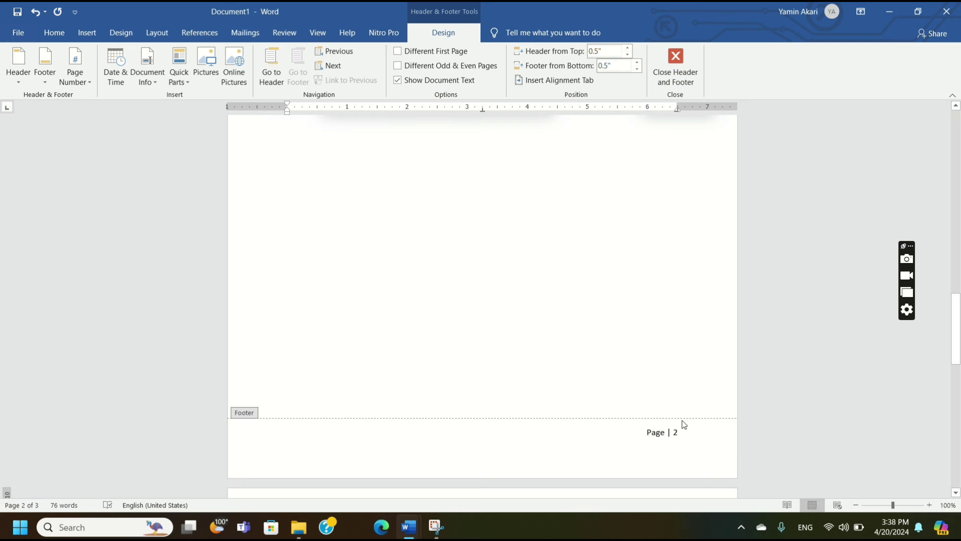
{"action": "scroll", "coordinate": [672, 471], "scroll_direction": "up", "scroll_amount": 2}
{"action": "scroll", "coordinate": [622, 236], "scroll_direction": "up", "scroll_amount": 10}
{"action": "scroll", "coordinate": [654, 234], "scroll_direction": "up", "scroll_amount": 1}
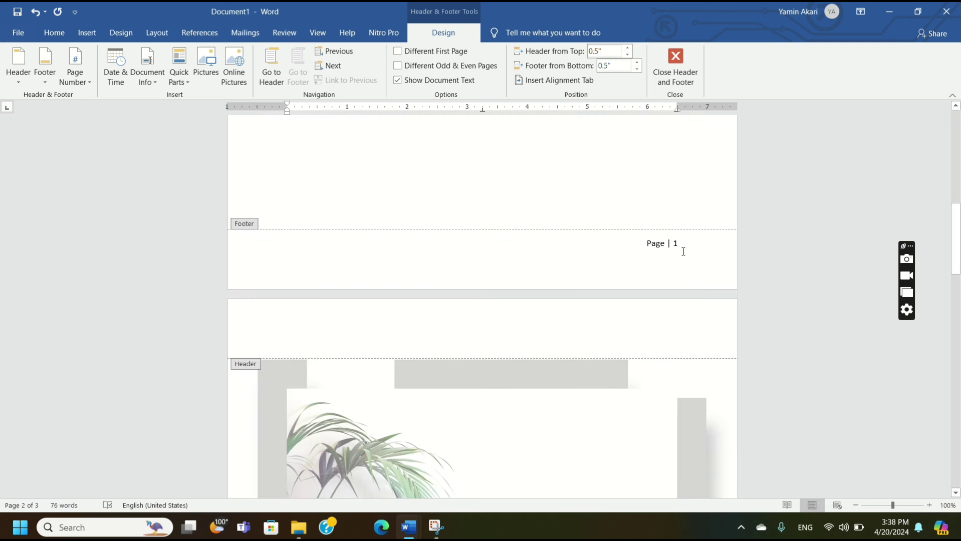
{"action": "scroll", "coordinate": [682, 251], "scroll_direction": "up", "scroll_amount": 2}
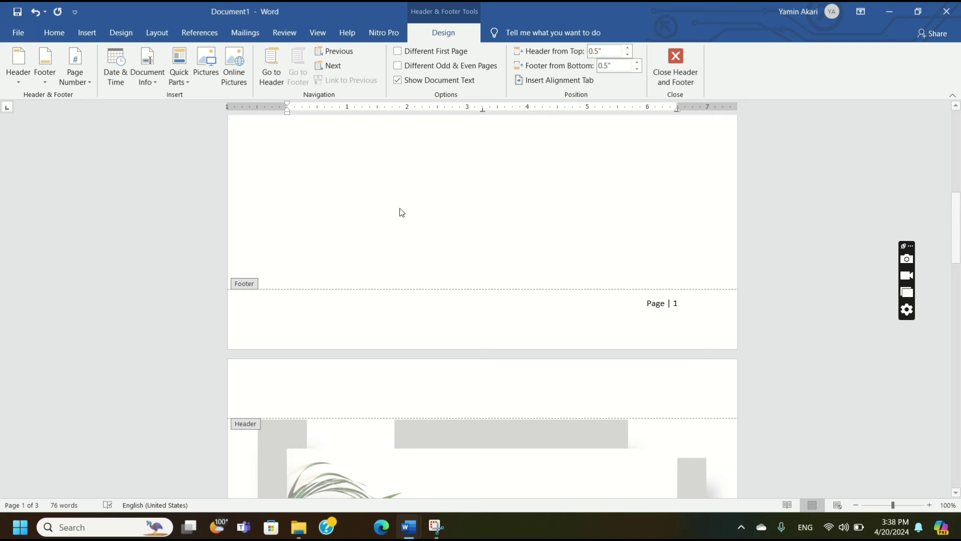
{"action": "scroll", "coordinate": [388, 351], "scroll_direction": "down", "scroll_amount": 3}
{"action": "scroll", "coordinate": [388, 411], "scroll_direction": "up", "scroll_amount": 6}
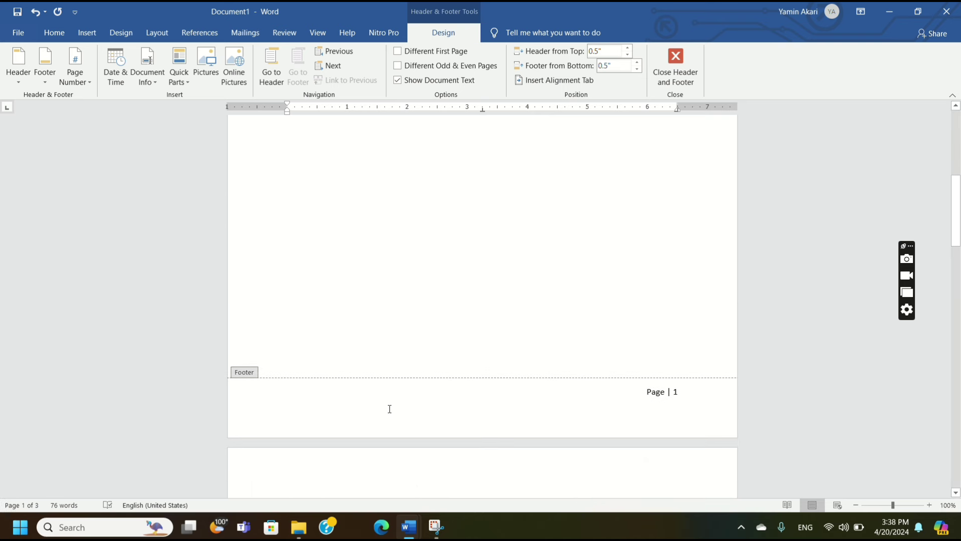
{"action": "scroll", "coordinate": [397, 326], "scroll_direction": "down", "scroll_amount": 3}
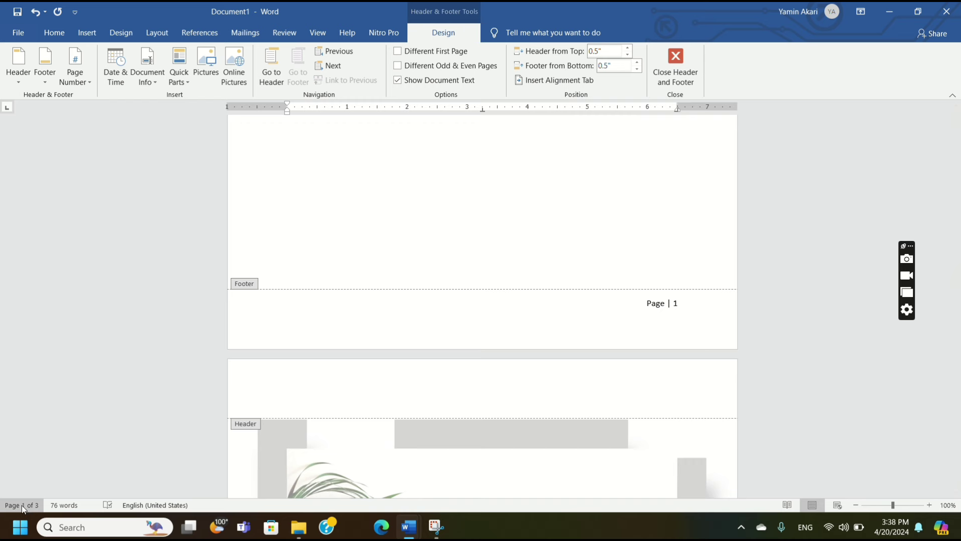
{"action": "scroll", "coordinate": [609, 238], "scroll_direction": "up", "scroll_amount": 1}
{"action": "scroll", "coordinate": [437, 380], "scroll_direction": "up", "scroll_amount": 2}
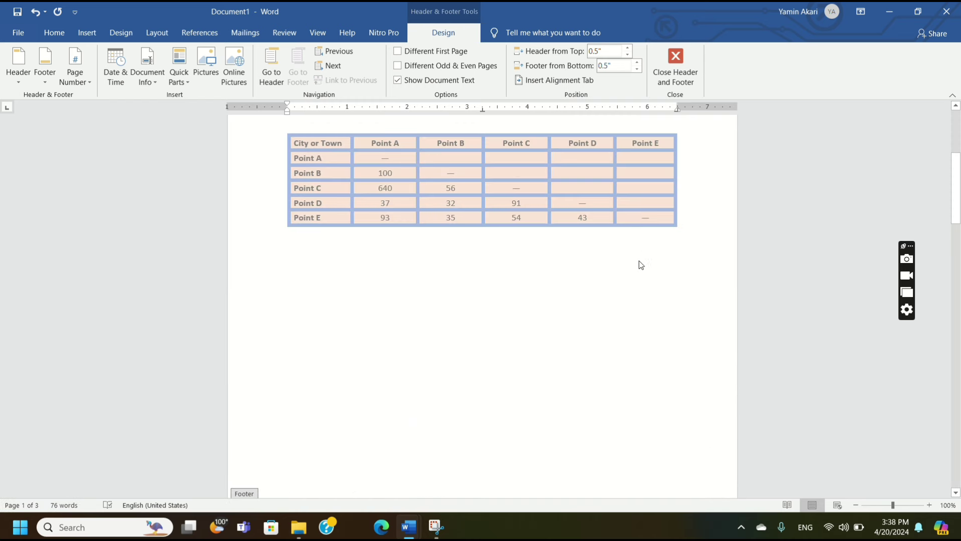
{"action": "scroll", "coordinate": [634, 274], "scroll_direction": "up", "scroll_amount": 3}
{"action": "scroll", "coordinate": [632, 277], "scroll_direction": "up", "scroll_amount": 1}
Close header and footer editing and scroll back through the pages.
{"action": "left_click", "coordinate": [674, 60]}
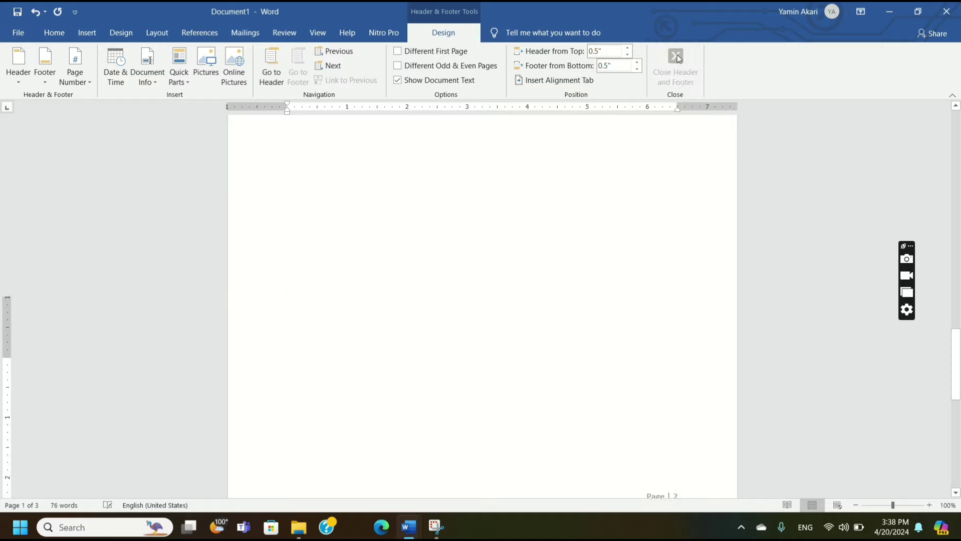
{"action": "scroll", "coordinate": [384, 322], "scroll_direction": "down", "scroll_amount": 5}
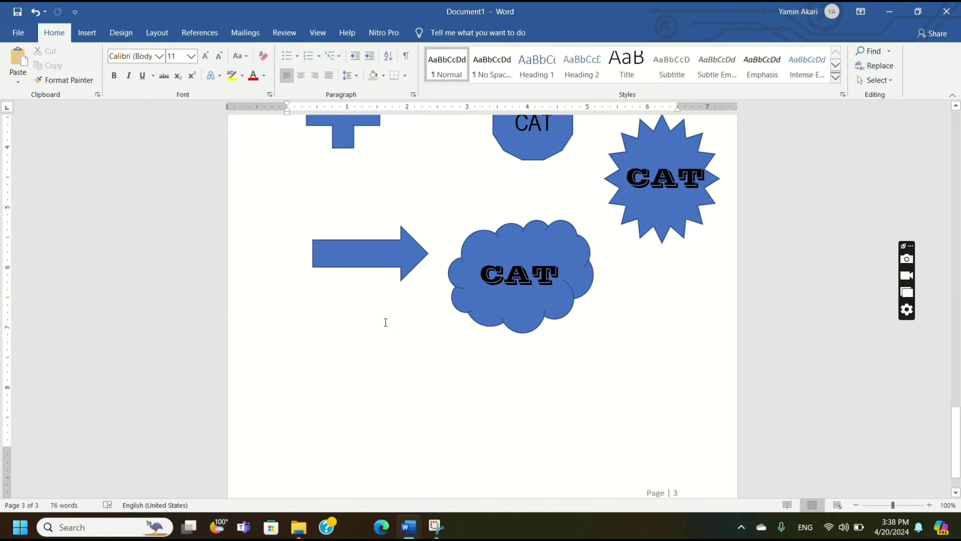
{"action": "scroll", "coordinate": [521, 343], "scroll_direction": "down", "scroll_amount": 1}
{"action": "scroll", "coordinate": [708, 285], "scroll_direction": "up", "scroll_amount": 6}
{"action": "scroll", "coordinate": [707, 285], "scroll_direction": "up", "scroll_amount": 8}
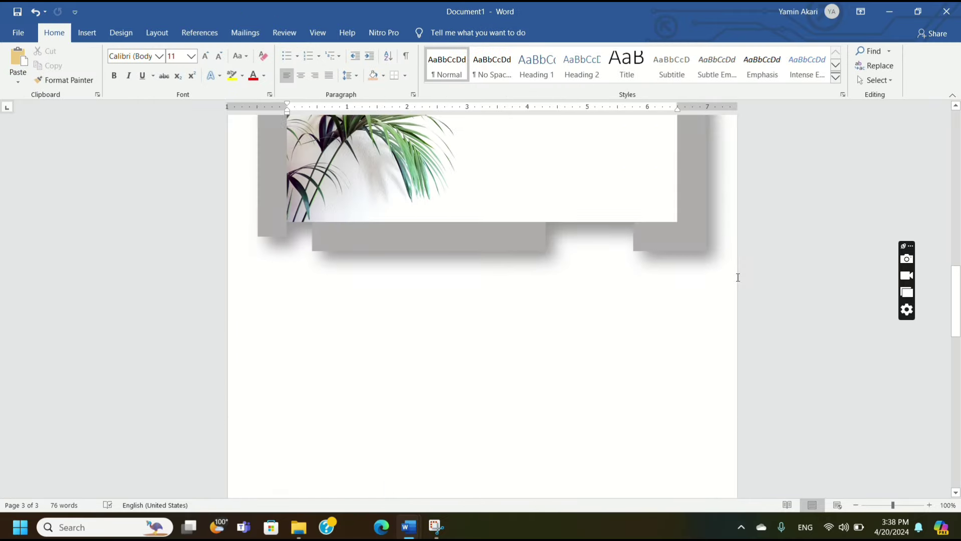
{"action": "scroll", "coordinate": [501, 151], "scroll_direction": "up", "scroll_amount": 4}
Insert the built-in Facet (Even Page) header with its blue numbered corner.
{"action": "left_click", "coordinate": [86, 33]}
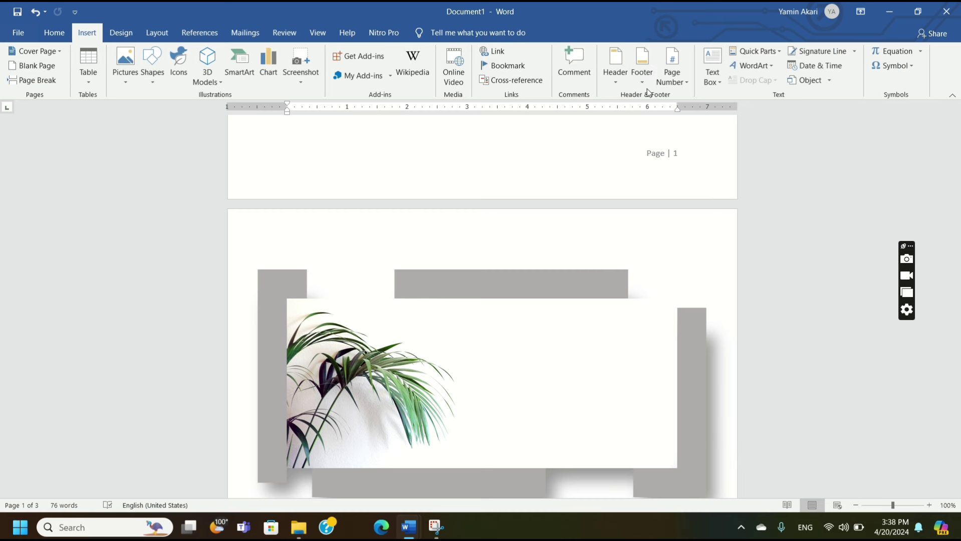
{"action": "left_click", "coordinate": [614, 80]}
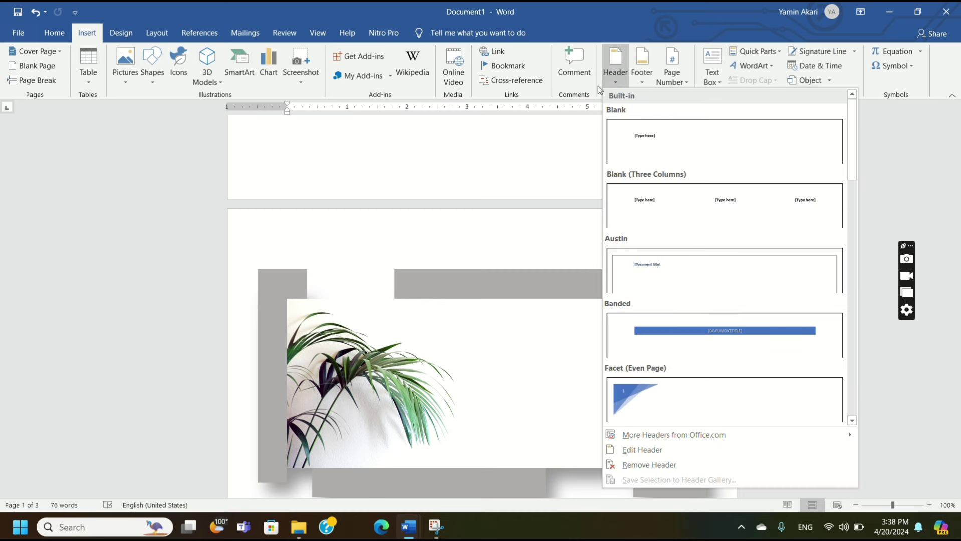
{"action": "scroll", "coordinate": [677, 282], "scroll_direction": "down", "scroll_amount": 5}
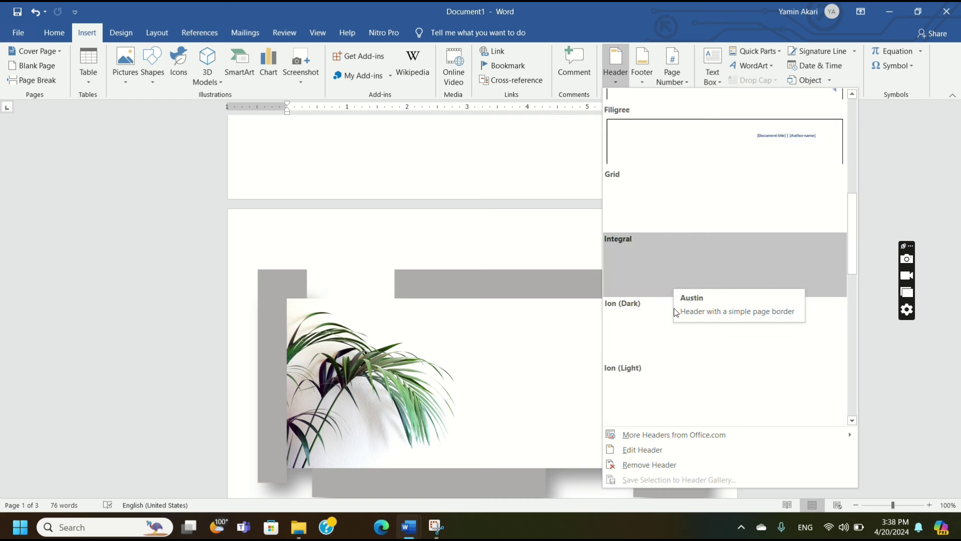
{"action": "scroll", "coordinate": [679, 306], "scroll_direction": "down", "scroll_amount": 5}
{"action": "scroll", "coordinate": [684, 326], "scroll_direction": "up", "scroll_amount": 3}
{"action": "scroll", "coordinate": [686, 353], "scroll_direction": "up", "scroll_amount": 3}
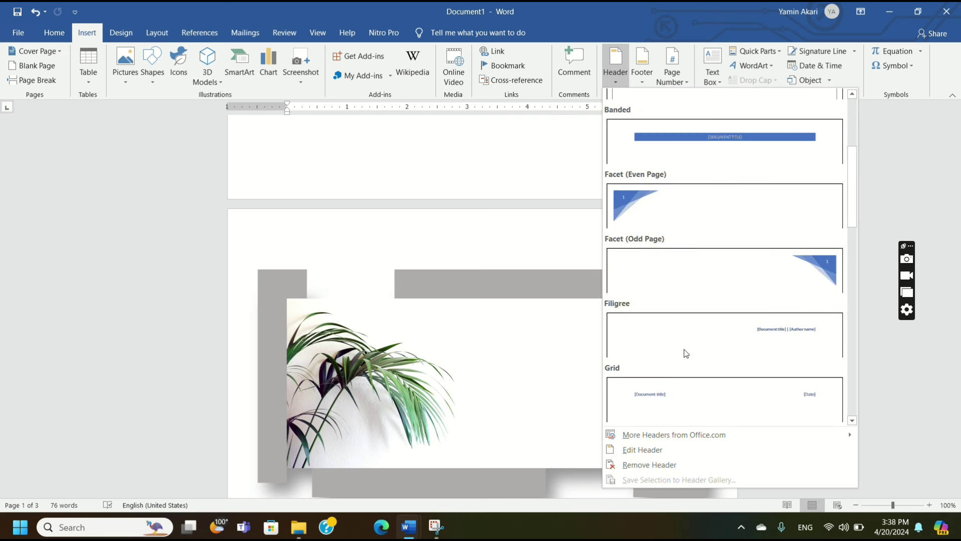
{"action": "left_click", "coordinate": [702, 210]}
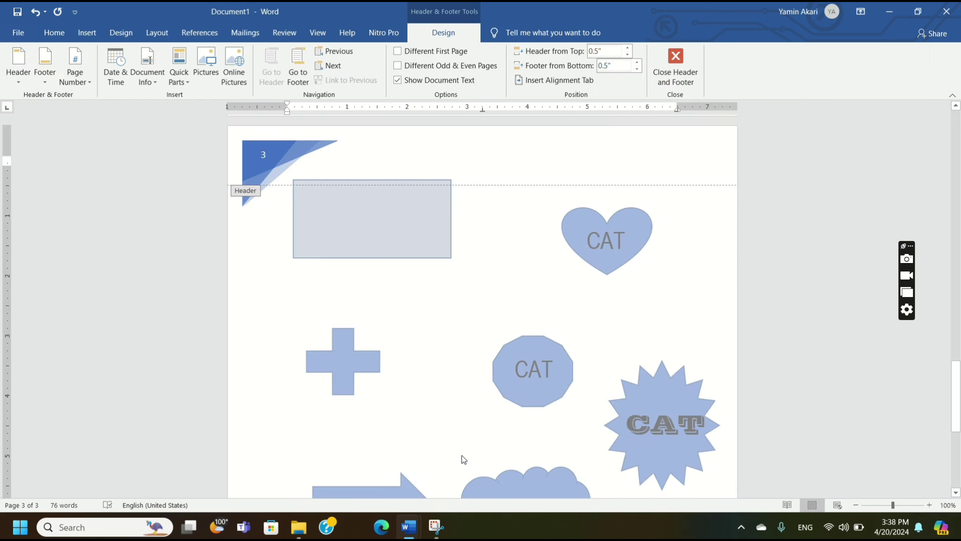
Review the Facet headers and Accent Bar footers on each page, then close header and footer editing.
{"action": "scroll", "coordinate": [360, 315], "scroll_direction": "up", "scroll_amount": 3}
{"action": "scroll", "coordinate": [300, 326], "scroll_direction": "up", "scroll_amount": 5}
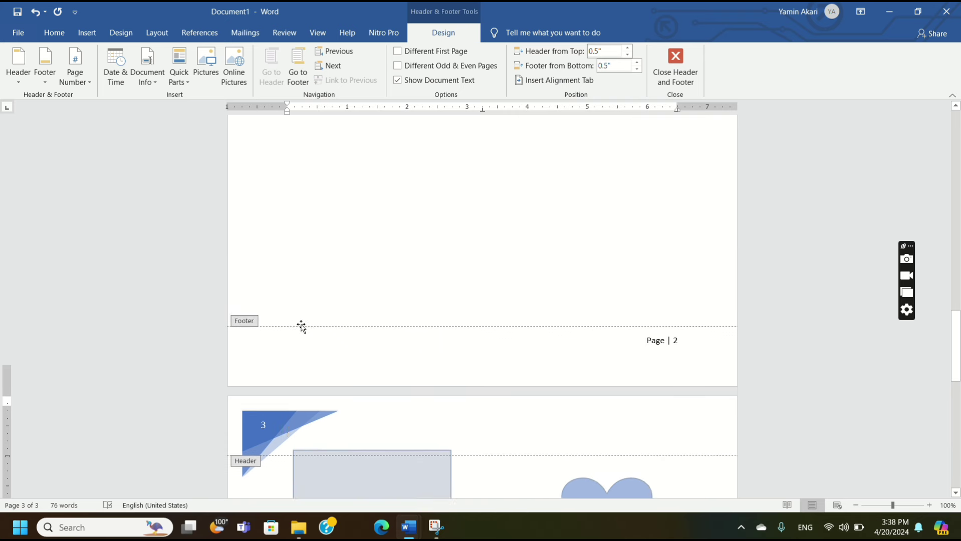
{"action": "scroll", "coordinate": [295, 334], "scroll_direction": "down", "scroll_amount": 3}
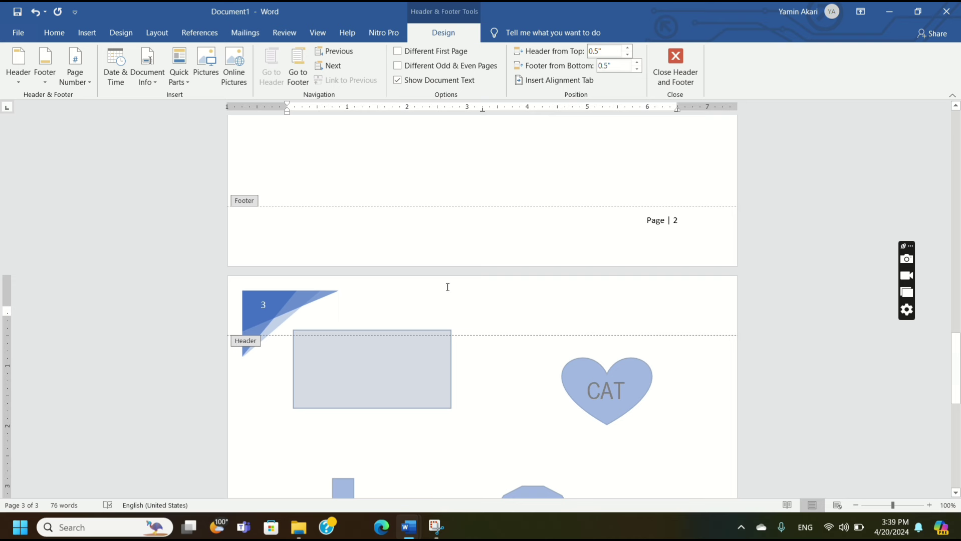
{"action": "scroll", "coordinate": [448, 287], "scroll_direction": "down", "scroll_amount": 3}
{"action": "scroll", "coordinate": [425, 330], "scroll_direction": "down", "scroll_amount": 5}
{"action": "scroll", "coordinate": [404, 350], "scroll_direction": "down", "scroll_amount": 2}
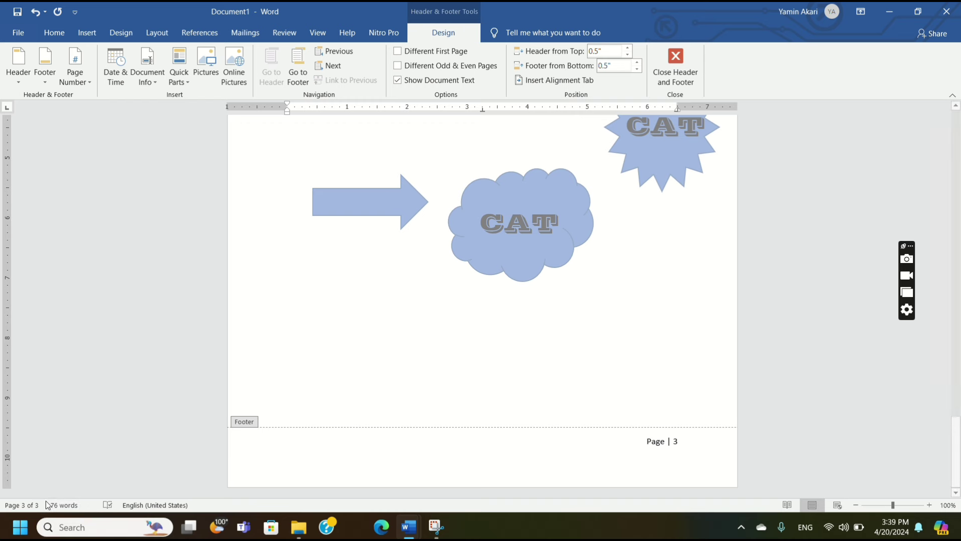
{"action": "scroll", "coordinate": [495, 323], "scroll_direction": "up", "scroll_amount": 1}
{"action": "scroll", "coordinate": [495, 323], "scroll_direction": "up", "scroll_amount": 7}
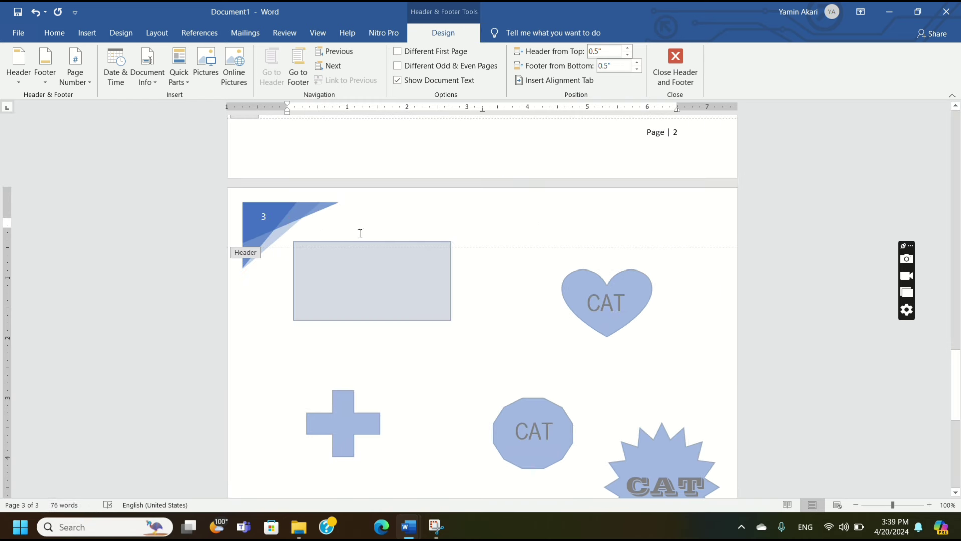
{"action": "scroll", "coordinate": [382, 334], "scroll_direction": "up", "scroll_amount": 2}
{"action": "scroll", "coordinate": [397, 339], "scroll_direction": "up", "scroll_amount": 5}
{"action": "scroll", "coordinate": [382, 344], "scroll_direction": "up", "scroll_amount": 3}
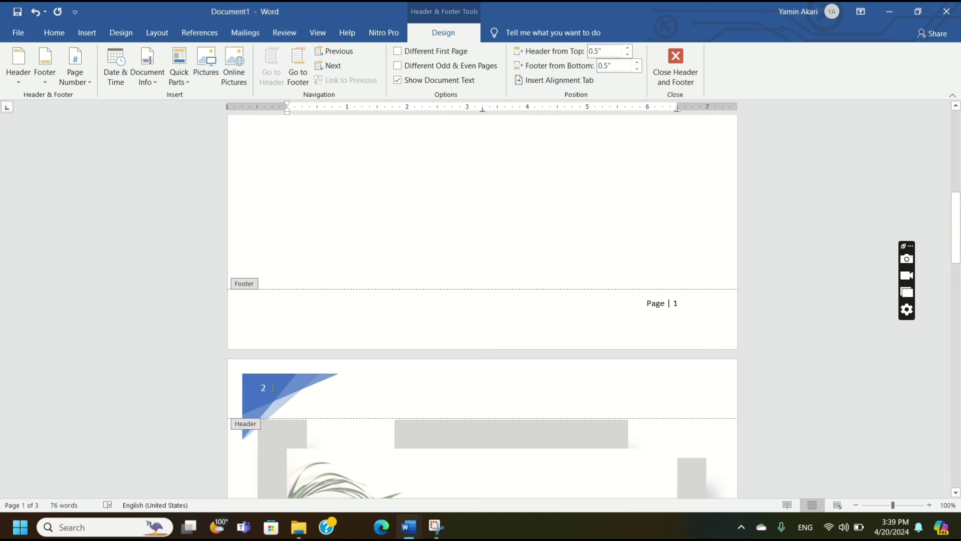
{"action": "left_click", "coordinate": [273, 396]}
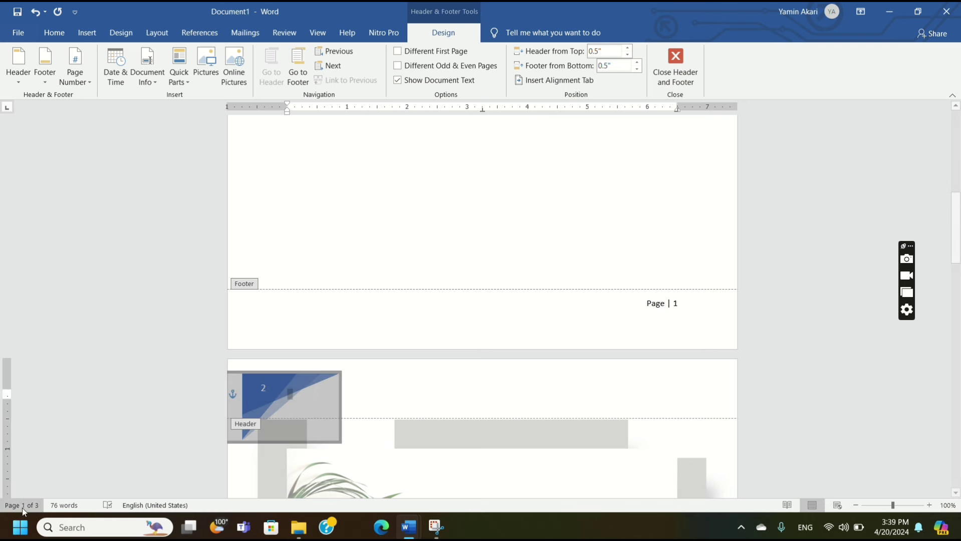
{"action": "scroll", "coordinate": [278, 411], "scroll_direction": "down", "scroll_amount": 3}
{"action": "scroll", "coordinate": [275, 383], "scroll_direction": "down", "scroll_amount": 2}
{"action": "scroll", "coordinate": [277, 389], "scroll_direction": "down", "scroll_amount": 2}
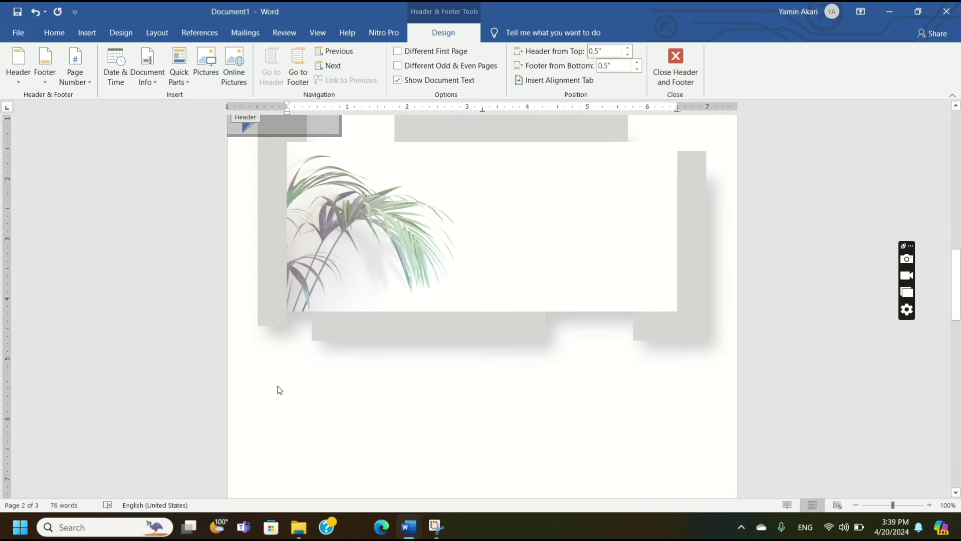
{"action": "scroll", "coordinate": [326, 388], "scroll_direction": "up", "scroll_amount": 2}
{"action": "scroll", "coordinate": [373, 394], "scroll_direction": "up", "scroll_amount": 4}
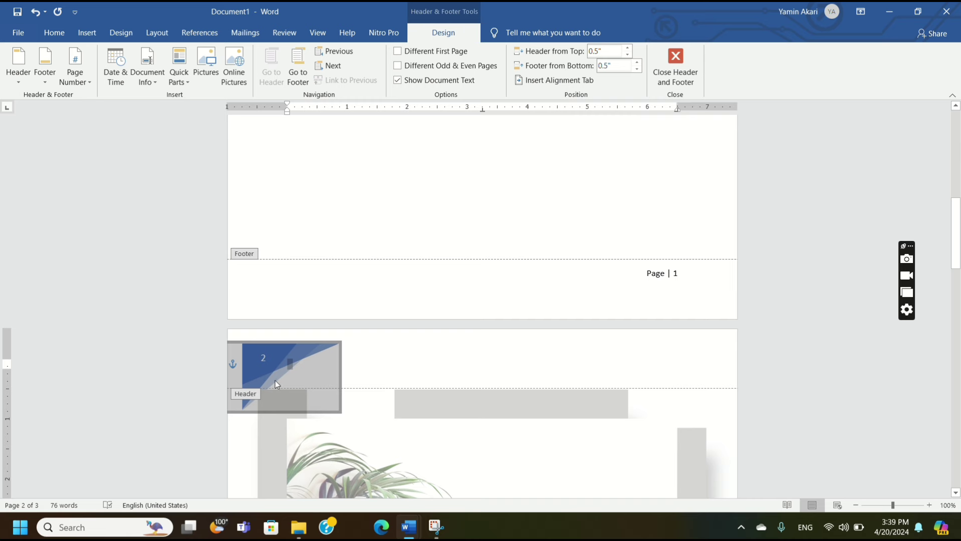
{"action": "scroll", "coordinate": [300, 401], "scroll_direction": "up", "scroll_amount": 2}
{"action": "scroll", "coordinate": [343, 390], "scroll_direction": "up", "scroll_amount": 5}
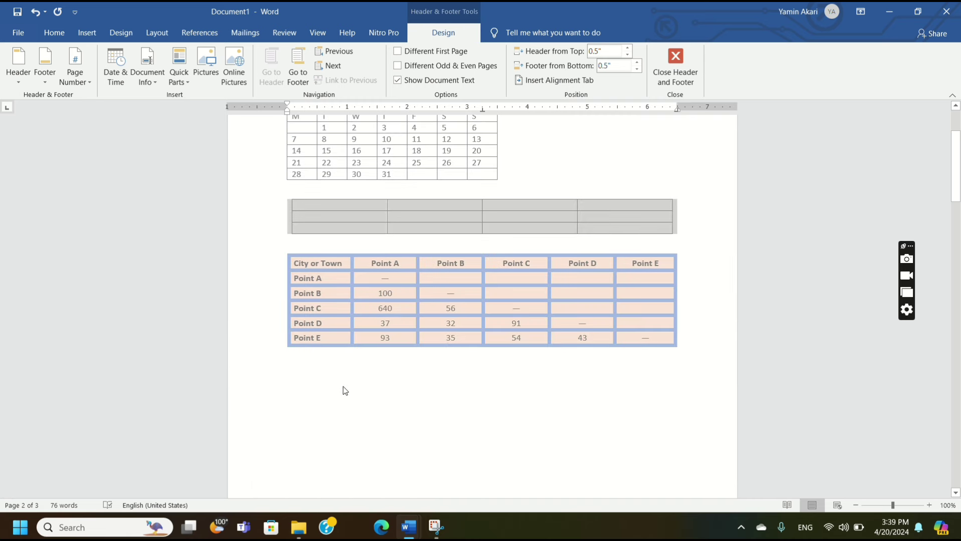
{"action": "scroll", "coordinate": [346, 386], "scroll_direction": "up", "scroll_amount": 2}
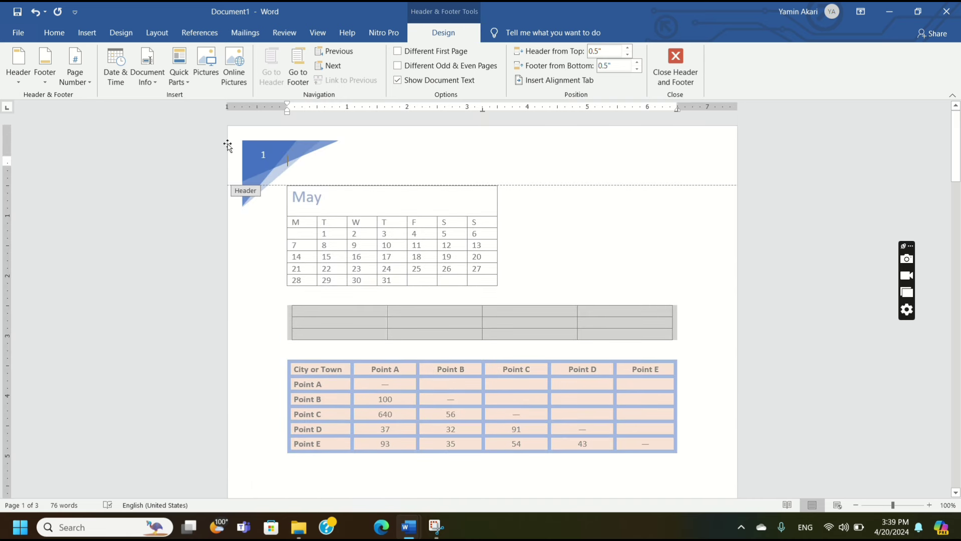
{"action": "left_click", "coordinate": [676, 68]}
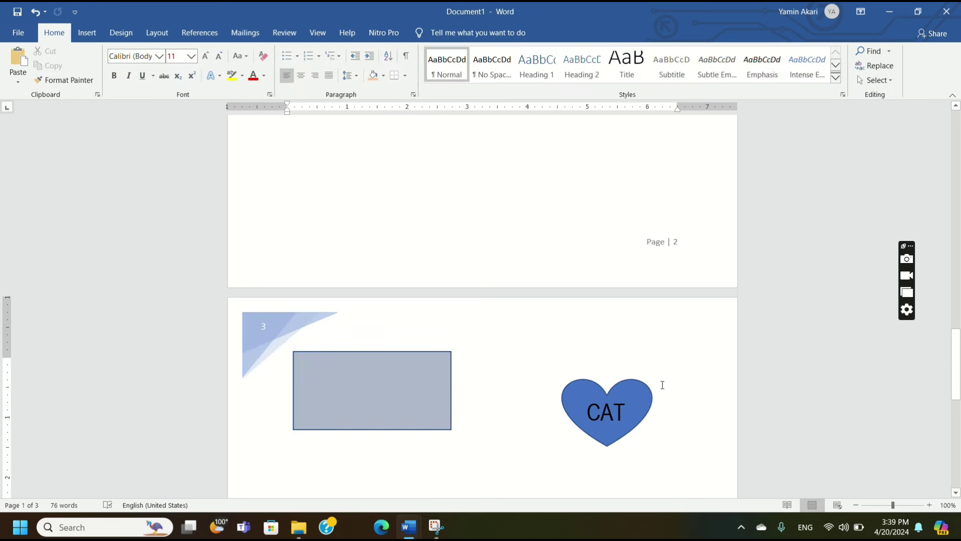
Browse the Insert tab's Shapes and built-in Text Box galleries for page 3.
{"action": "scroll", "coordinate": [376, 210], "scroll_direction": "down", "scroll_amount": 4}
{"action": "scroll", "coordinate": [403, 230], "scroll_direction": "down", "scroll_amount": 3}
{"action": "scroll", "coordinate": [406, 229], "scroll_direction": "down", "scroll_amount": 3}
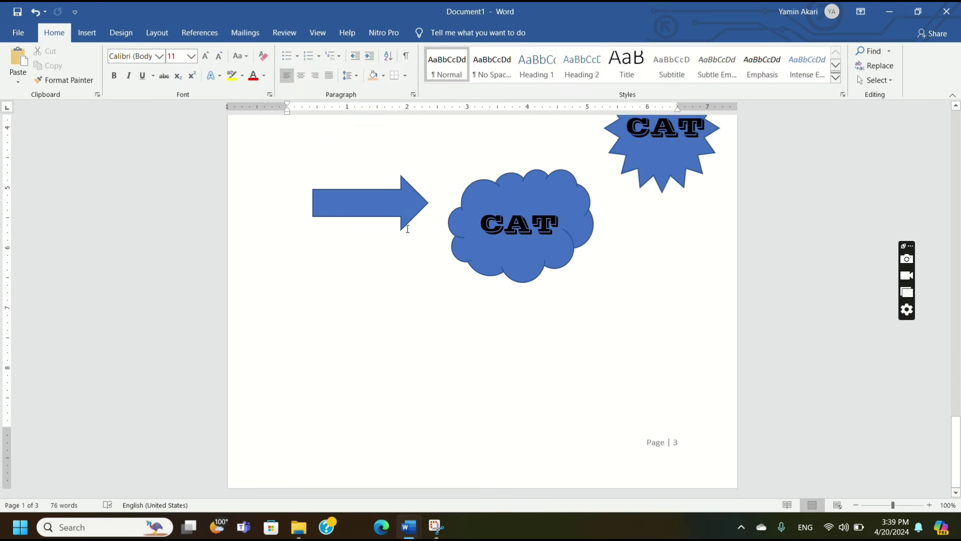
{"action": "left_click", "coordinate": [87, 32]}
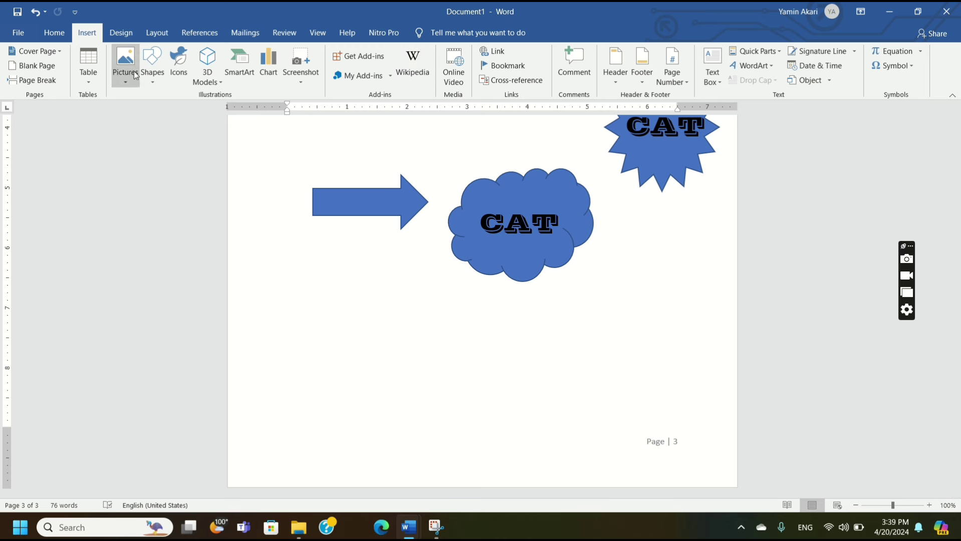
{"action": "left_click", "coordinate": [152, 70]}
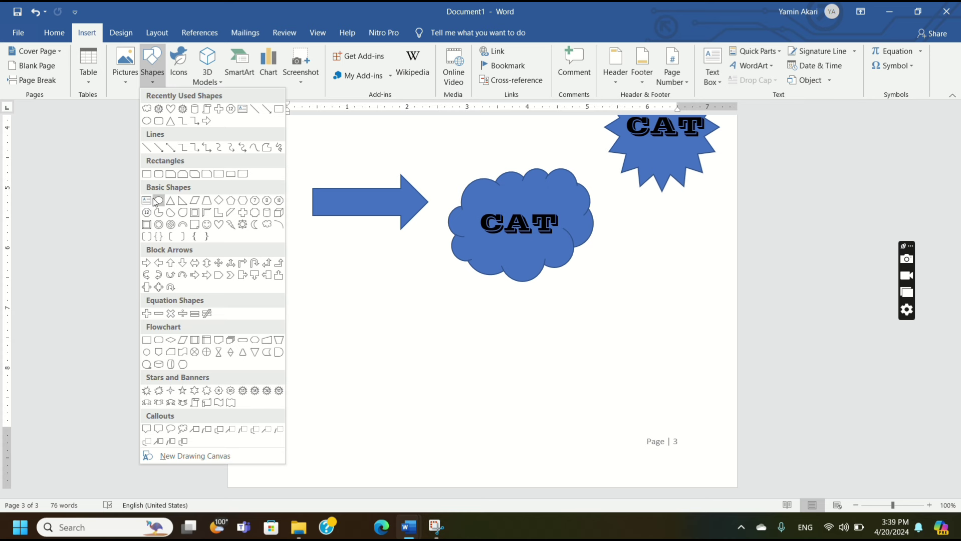
{"action": "left_click", "coordinate": [712, 75]}
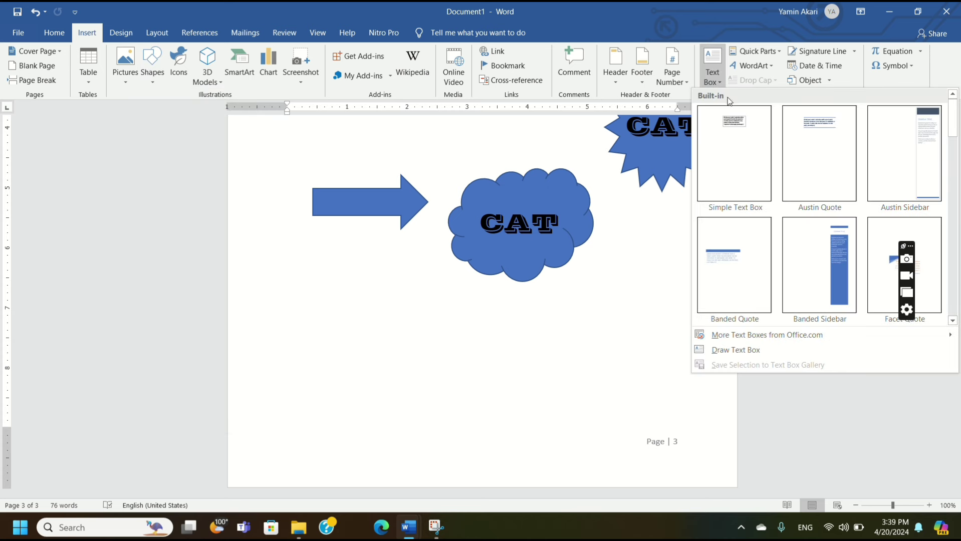
{"action": "scroll", "coordinate": [802, 275], "scroll_direction": "down", "scroll_amount": 2}
{"action": "scroll", "coordinate": [803, 275], "scroll_direction": "up", "scroll_amount": 2}
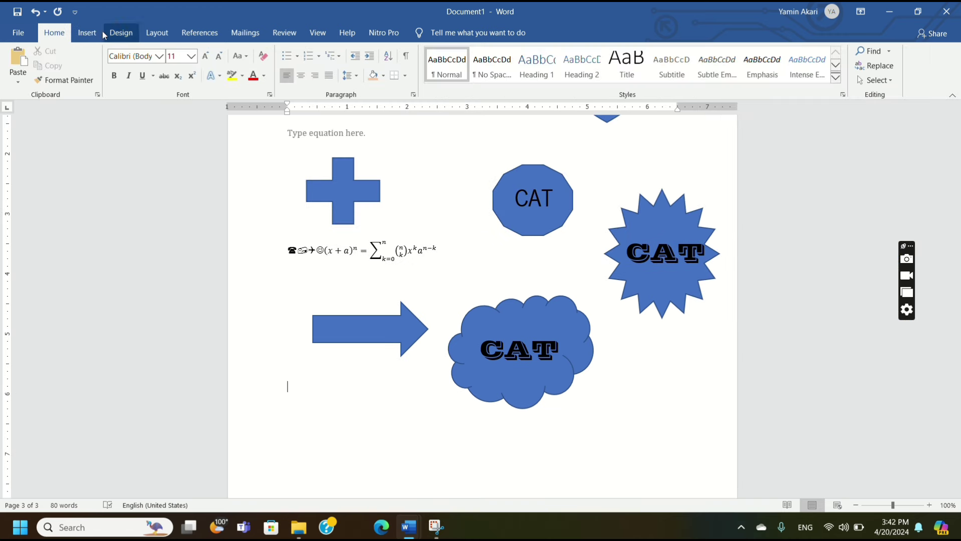
{"action": "left_click", "coordinate": [88, 32]}
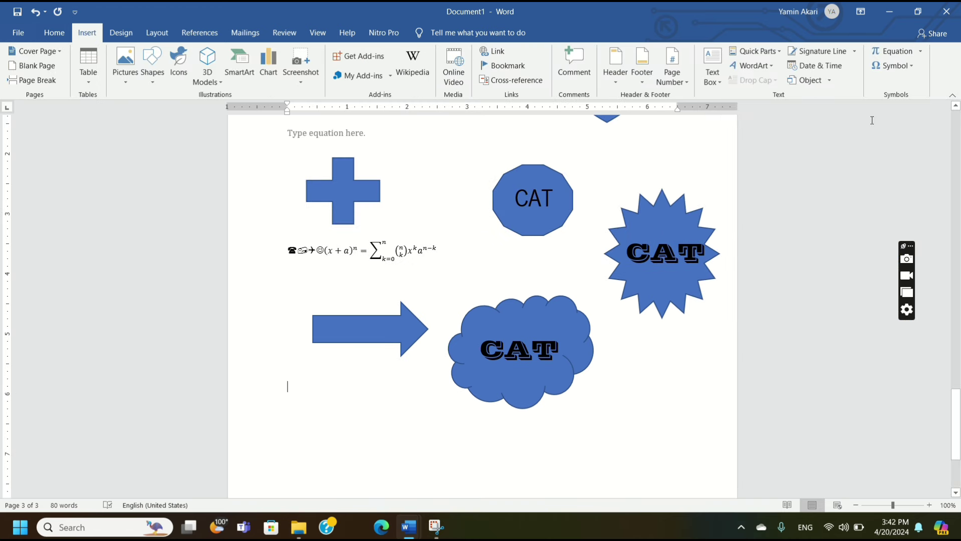
Insert the date in the 'Saturday, April 20, 2024' format below the arrow.
{"action": "left_click", "coordinate": [843, 66]}
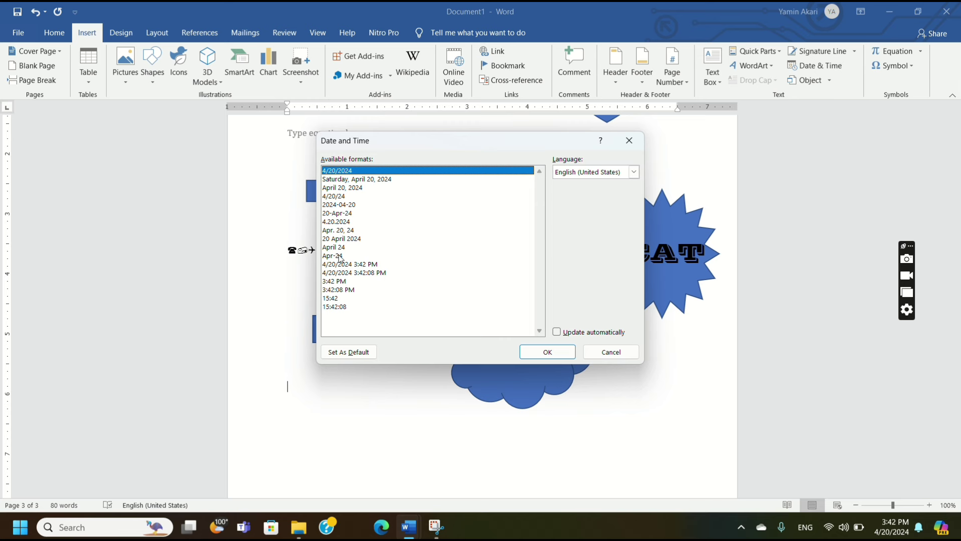
{"action": "left_click", "coordinate": [355, 266]}
{"action": "left_click", "coordinate": [350, 275]}
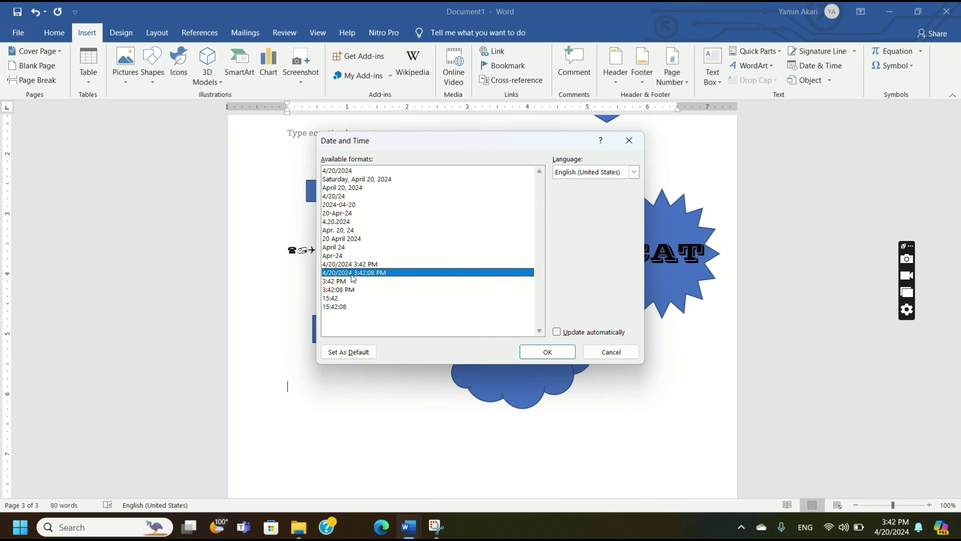
{"action": "left_click", "coordinate": [370, 179]}
{"action": "left_click", "coordinate": [548, 352]}
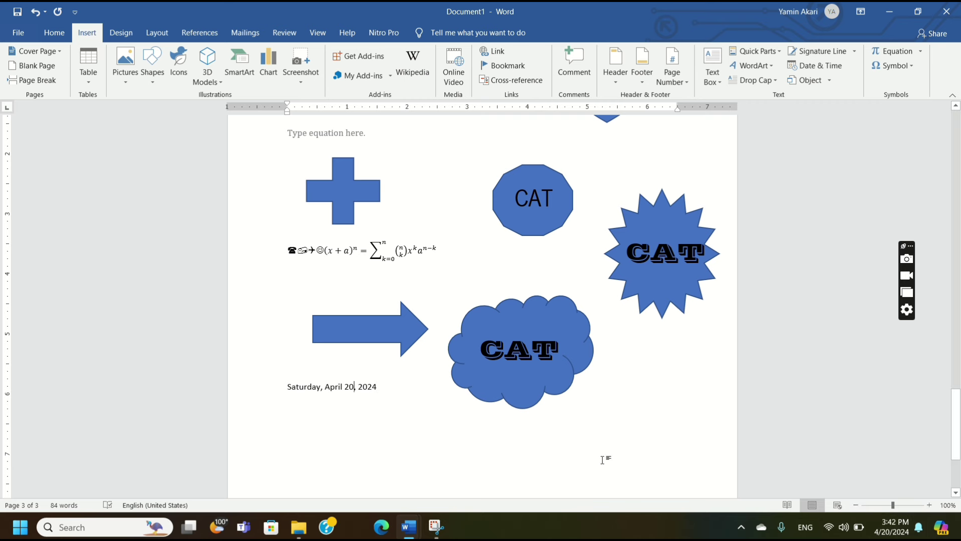
Select the inserted date line and scroll to review page 3.
{"action": "key", "text": "shift+Home"}
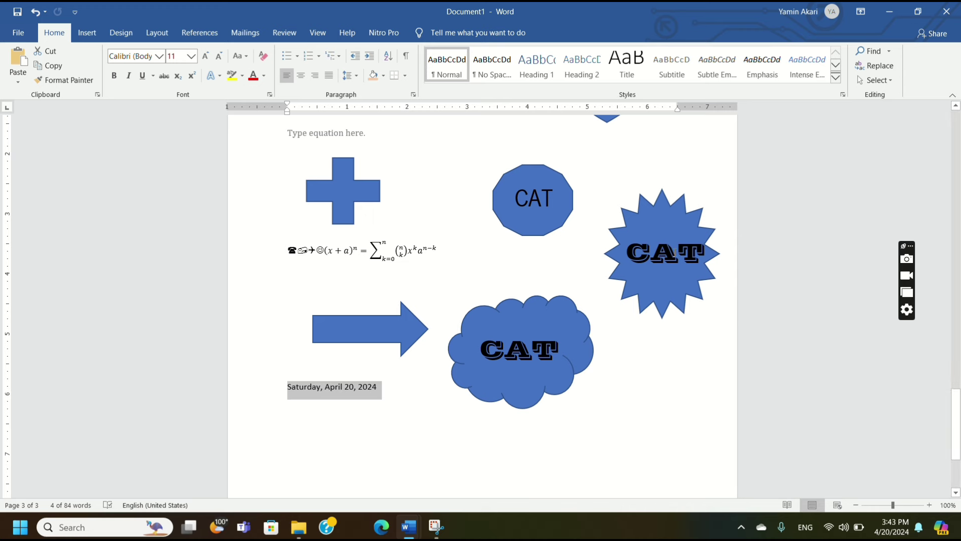
{"action": "scroll", "coordinate": [630, 265], "scroll_direction": "up", "scroll_amount": 5}
{"action": "scroll", "coordinate": [629, 265], "scroll_direction": "up", "scroll_amount": 5}
{"action": "scroll", "coordinate": [626, 255], "scroll_direction": "up", "scroll_amount": 10}
{"action": "scroll", "coordinate": [614, 257], "scroll_direction": "up", "scroll_amount": 10}
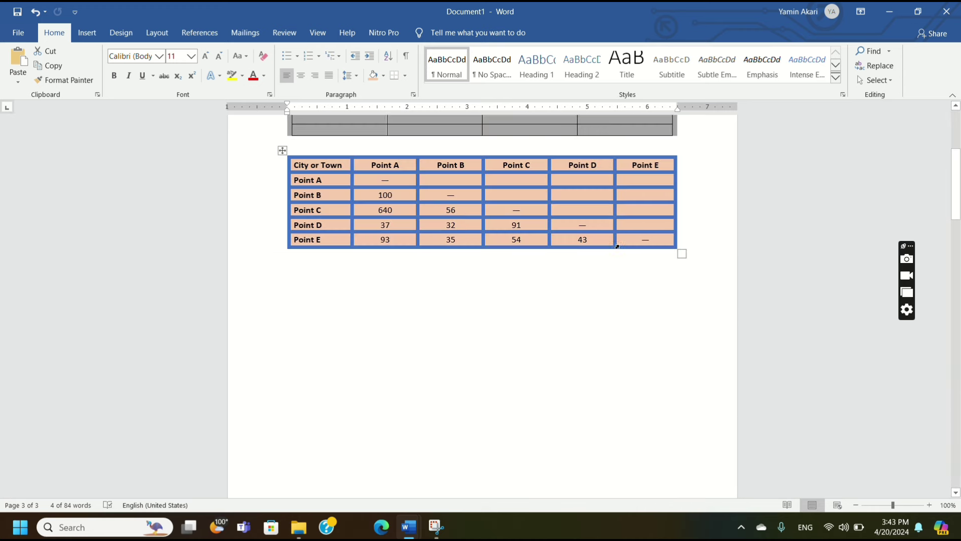
{"action": "scroll", "coordinate": [622, 239], "scroll_direction": "up", "scroll_amount": 5}
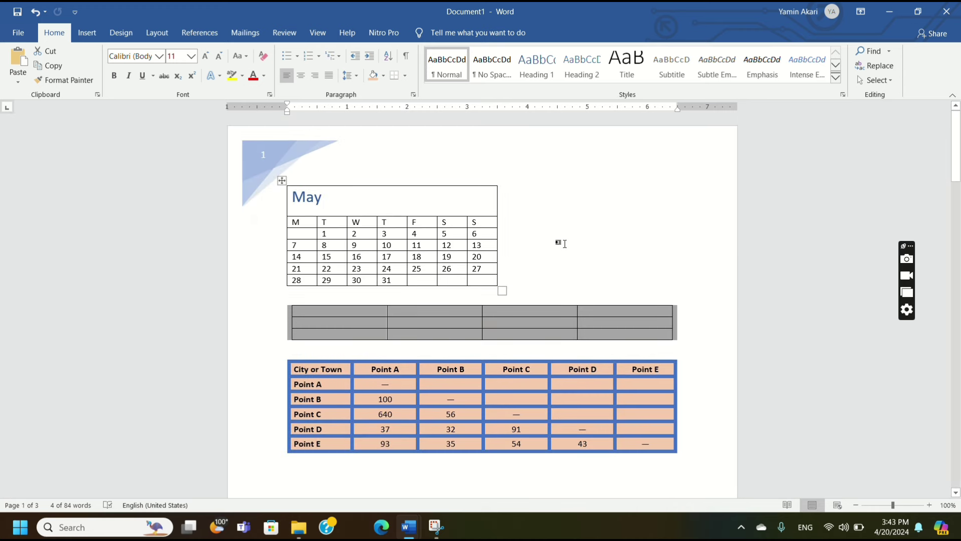
{"action": "scroll", "coordinate": [561, 243], "scroll_direction": "down", "scroll_amount": 10}
{"action": "scroll", "coordinate": [558, 242], "scroll_direction": "down", "scroll_amount": 5}
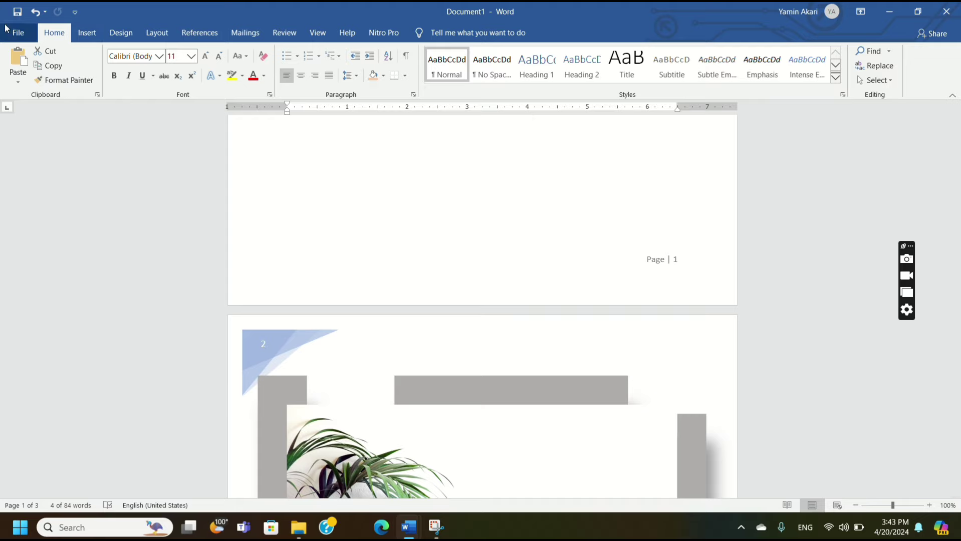
Save a copy as MICROSOFT WORD_01.docx in the OneDrive Desktop folder, based on MICROSOFT WORD.docx.
{"action": "left_click", "coordinate": [18, 33]}
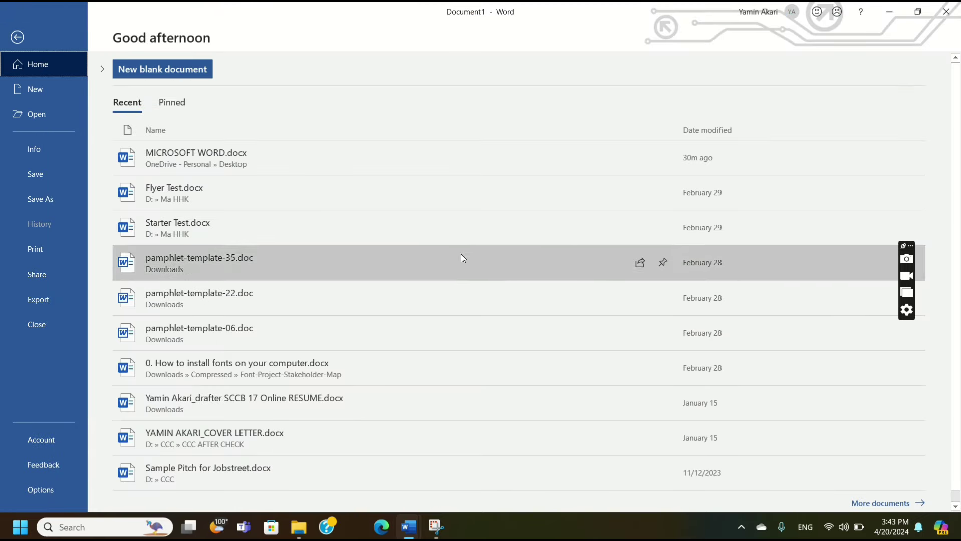
{"action": "left_click", "coordinate": [55, 196]}
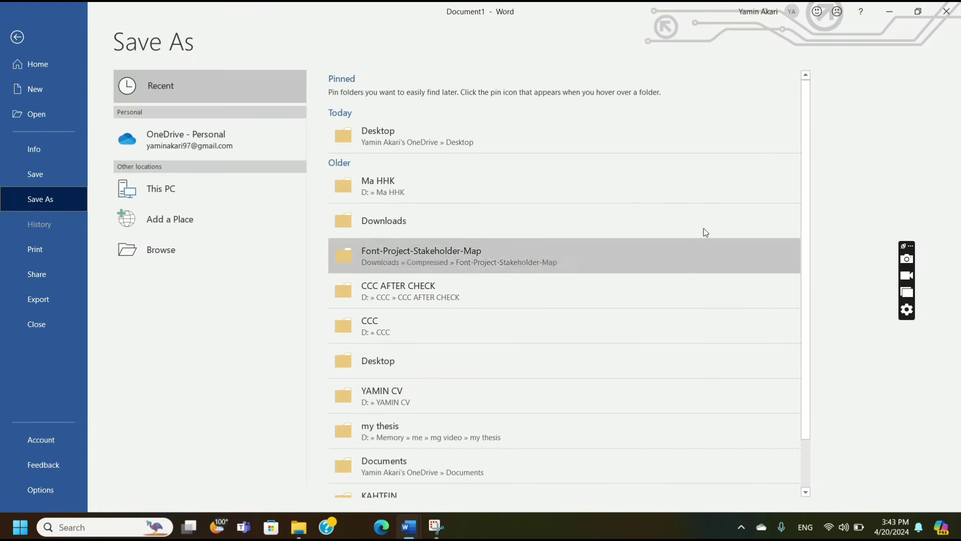
{"action": "left_click", "coordinate": [485, 143]}
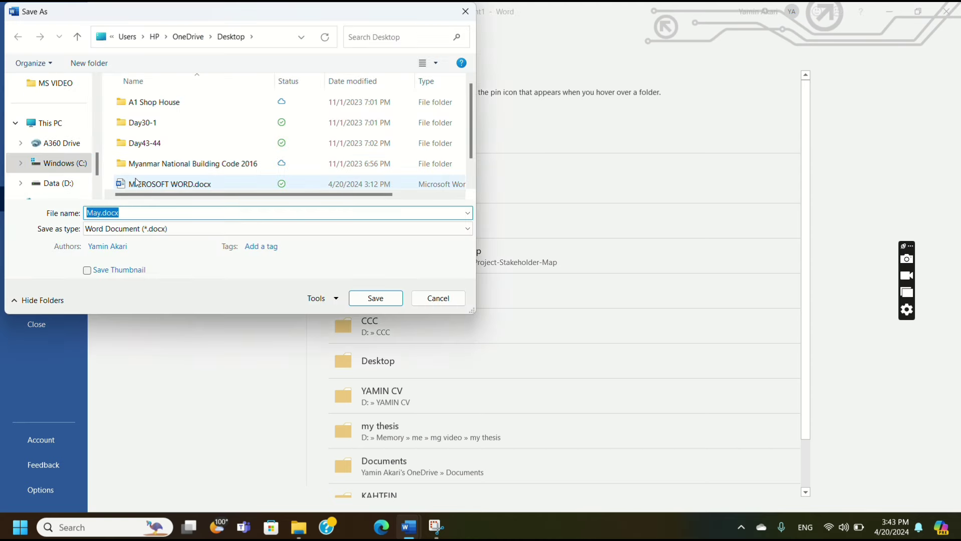
{"action": "left_click", "coordinate": [177, 184]}
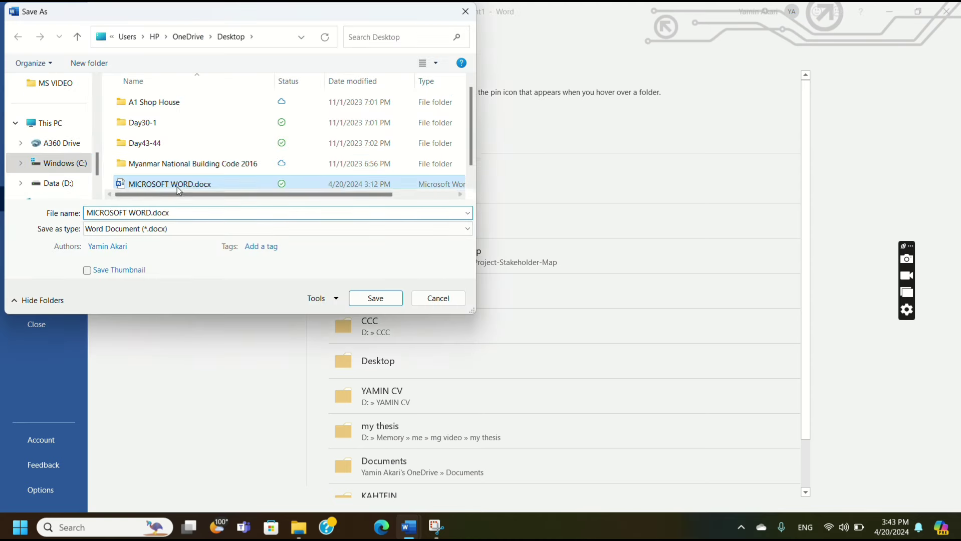
{"action": "triple_click", "coordinate": [153, 215]}
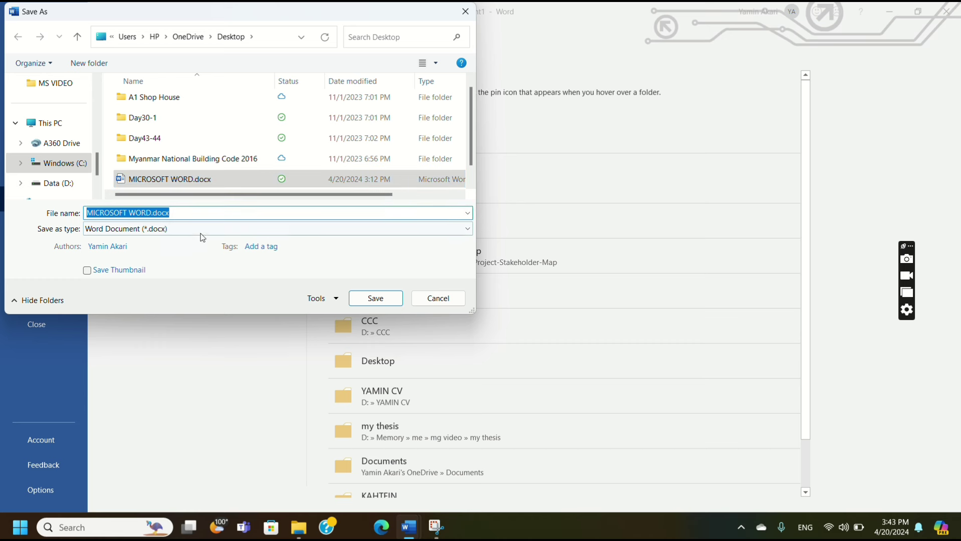
{"action": "left_click", "coordinate": [153, 216]}
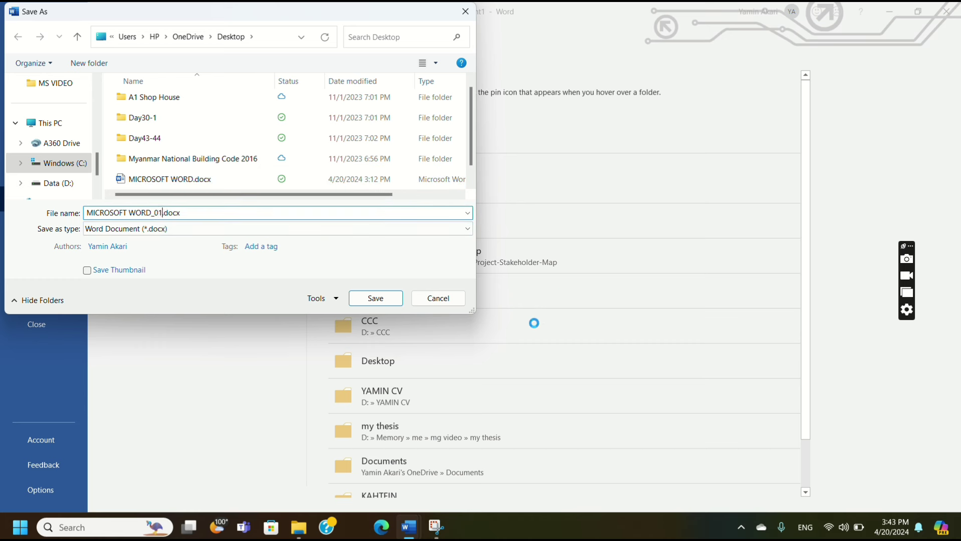
{"action": "left_click", "coordinate": [387, 303]}
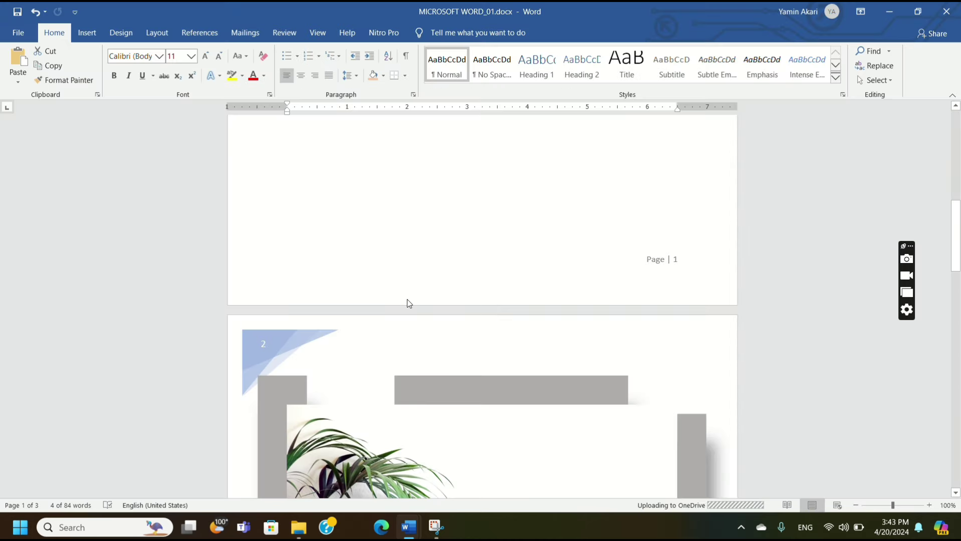
{"action": "scroll", "coordinate": [455, 332], "scroll_direction": "down", "scroll_amount": 5}
{"action": "scroll", "coordinate": [485, 359], "scroll_direction": "down", "scroll_amount": 3}
{"action": "scroll", "coordinate": [485, 359], "scroll_direction": "down", "scroll_amount": 5}
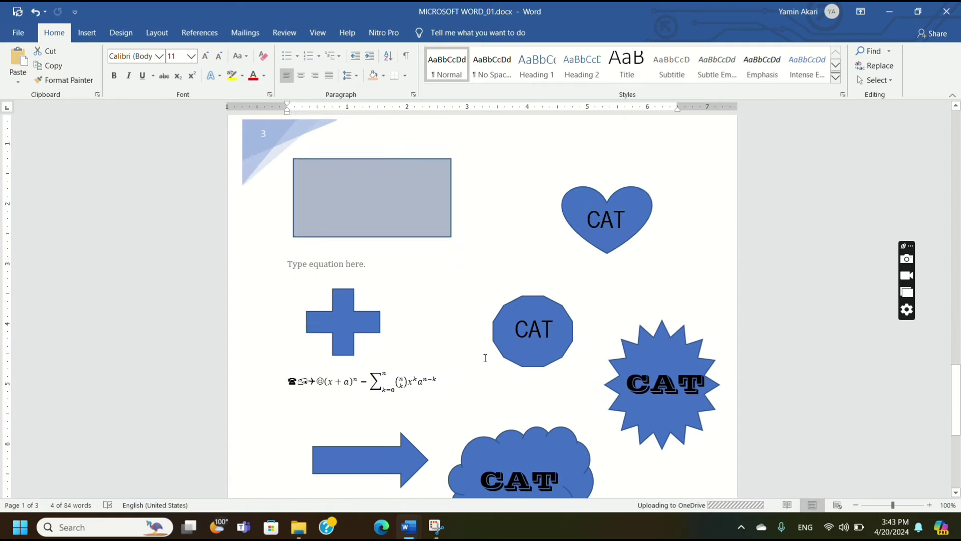
{"action": "scroll", "coordinate": [485, 358], "scroll_direction": "down", "scroll_amount": 3}
{"action": "scroll", "coordinate": [485, 357], "scroll_direction": "up", "scroll_amount": 2}
{"action": "scroll", "coordinate": [485, 356], "scroll_direction": "up", "scroll_amount": 1}
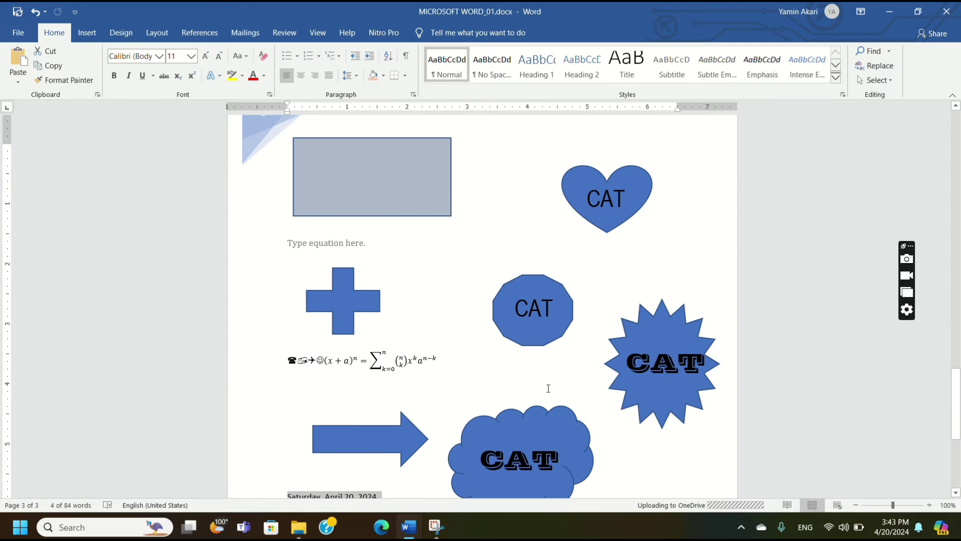